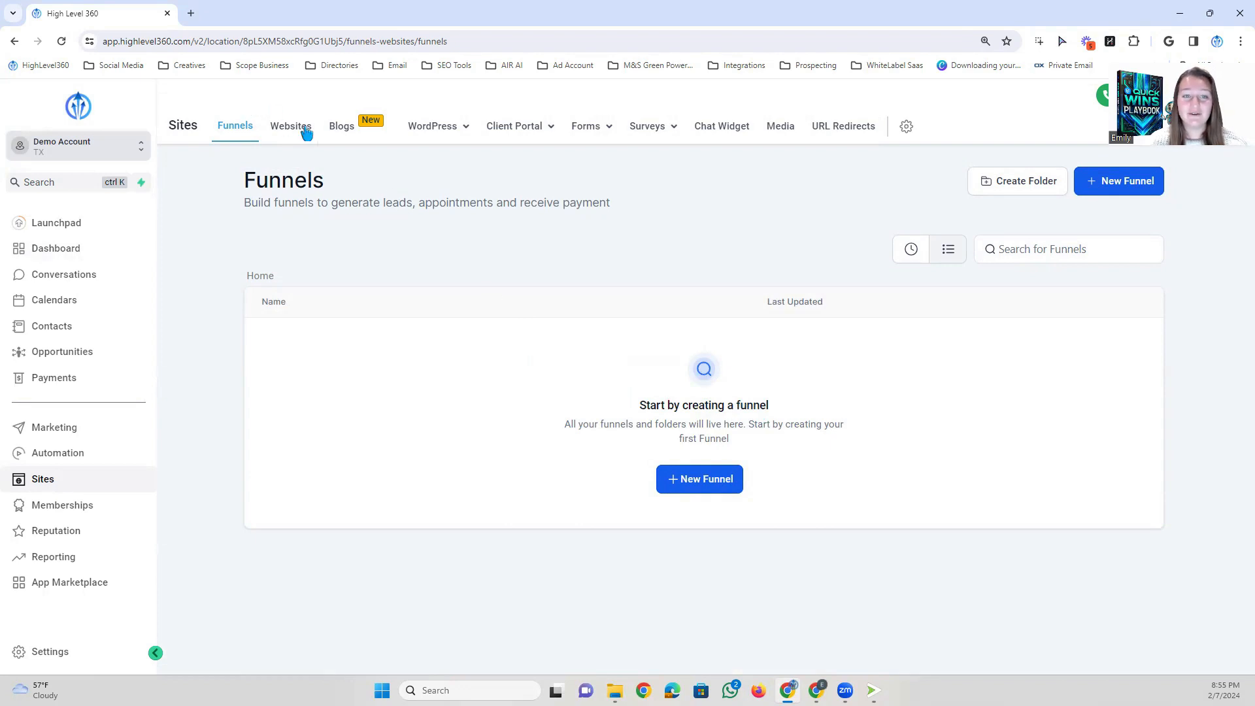
# Start a new funnel from templates and open the template library.
pyautogui.moveTo(415, 128)
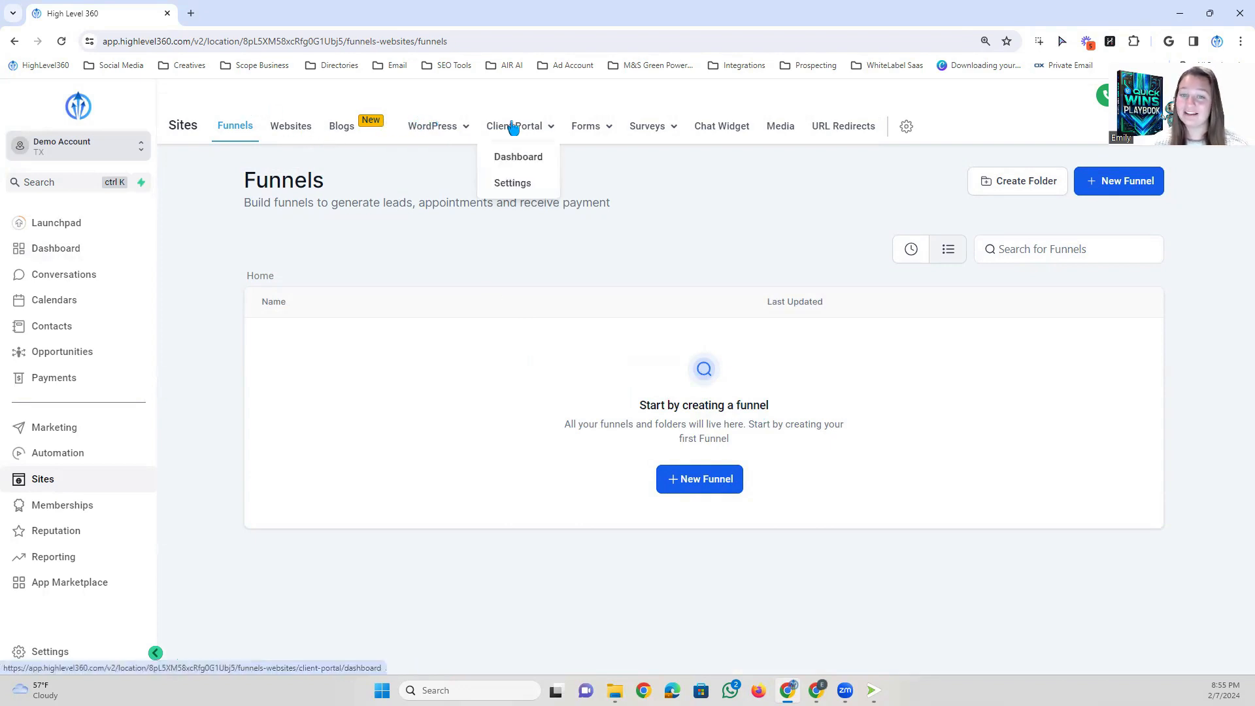
pyautogui.moveTo(650, 129)
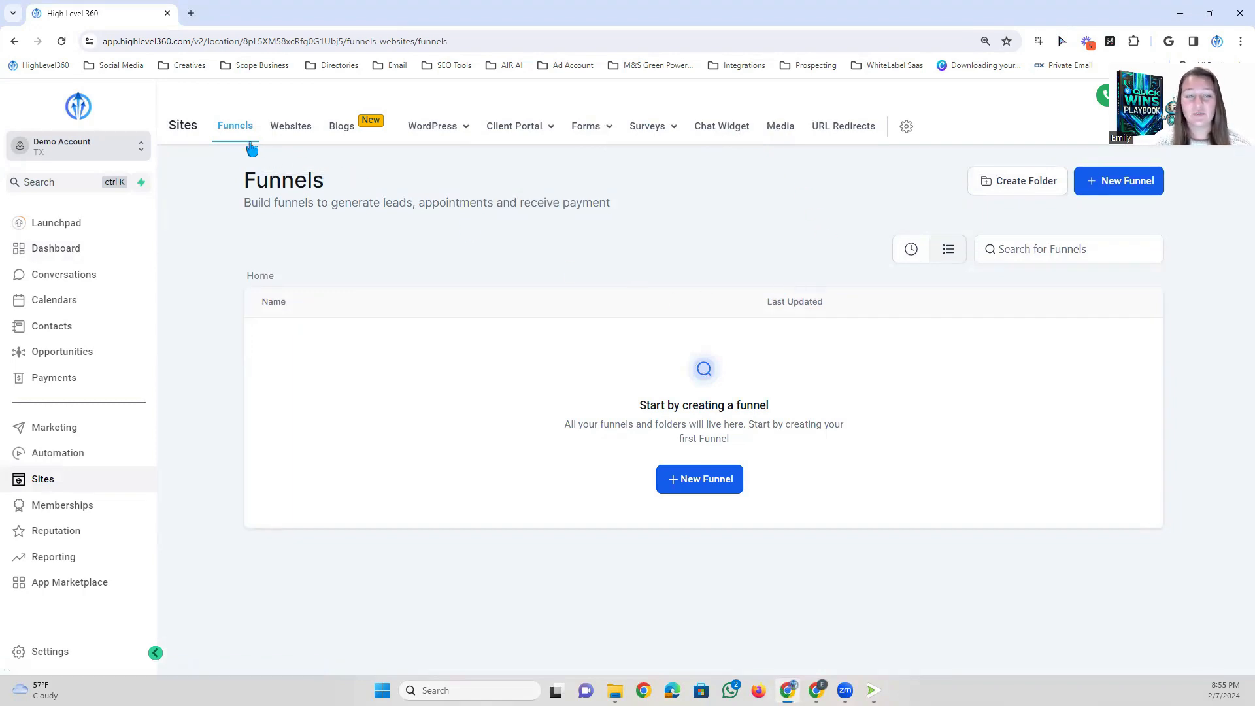
pyautogui.click(1105, 189)
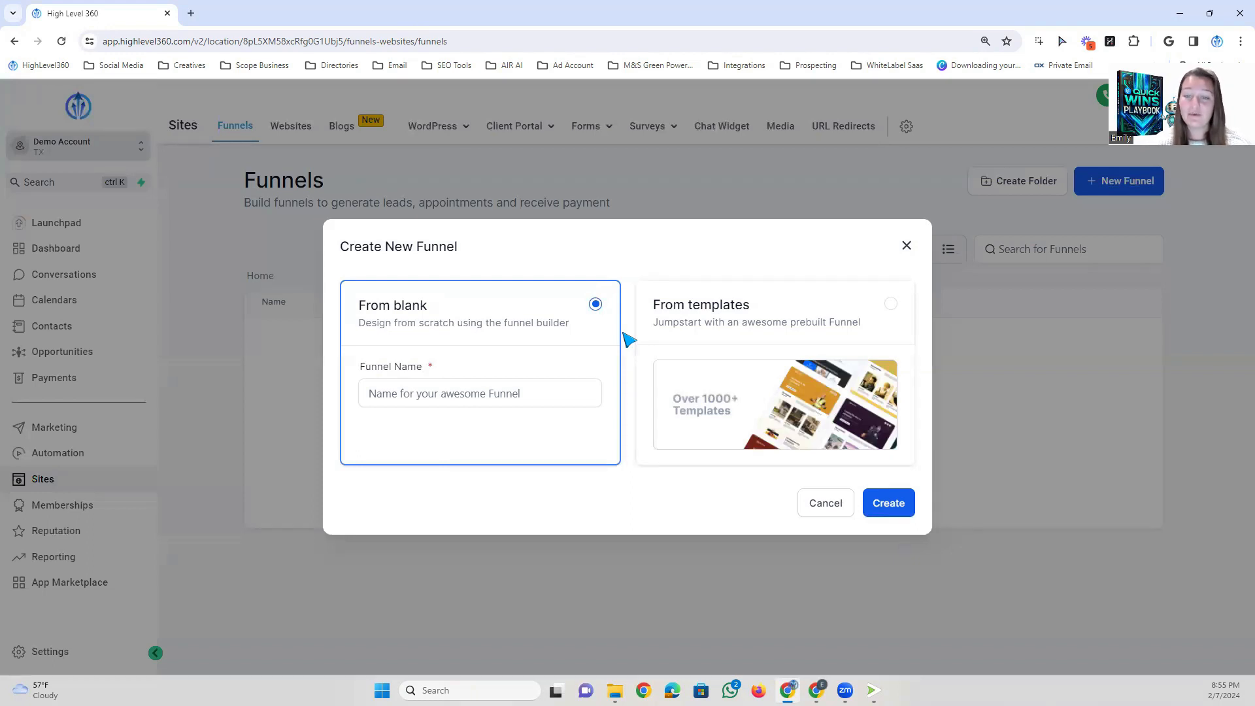
pyautogui.click(823, 314)
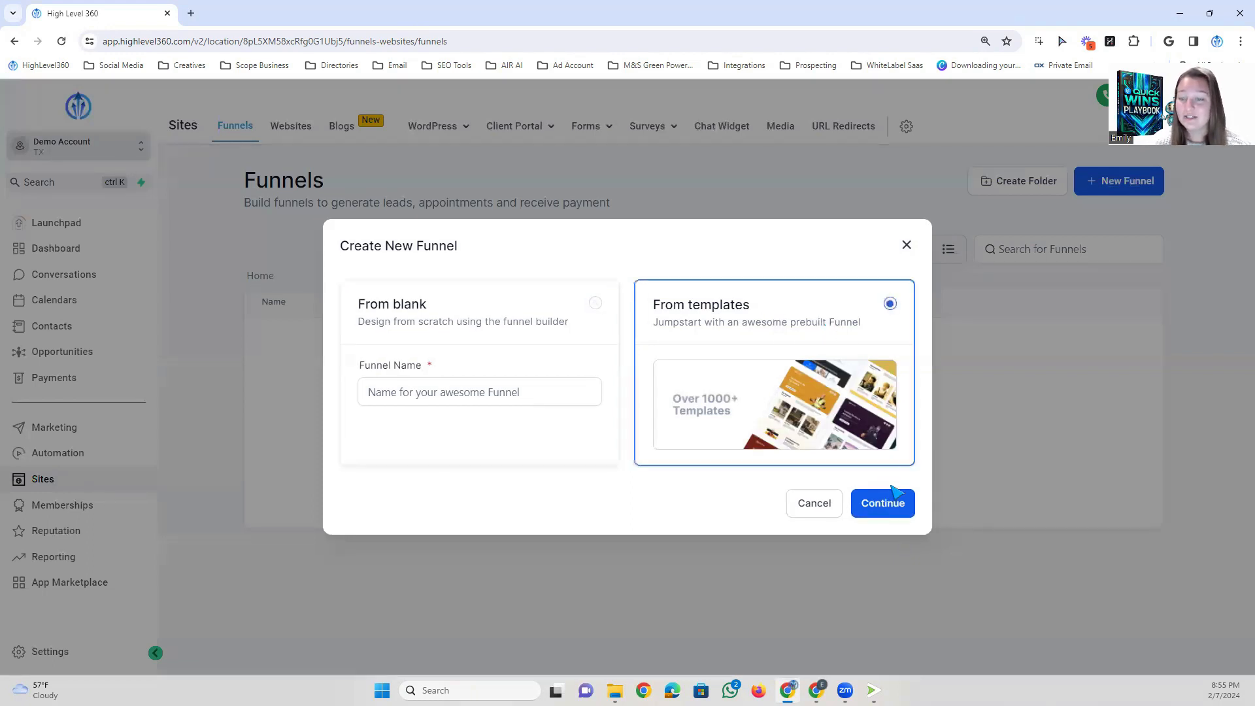
pyautogui.click(879, 499)
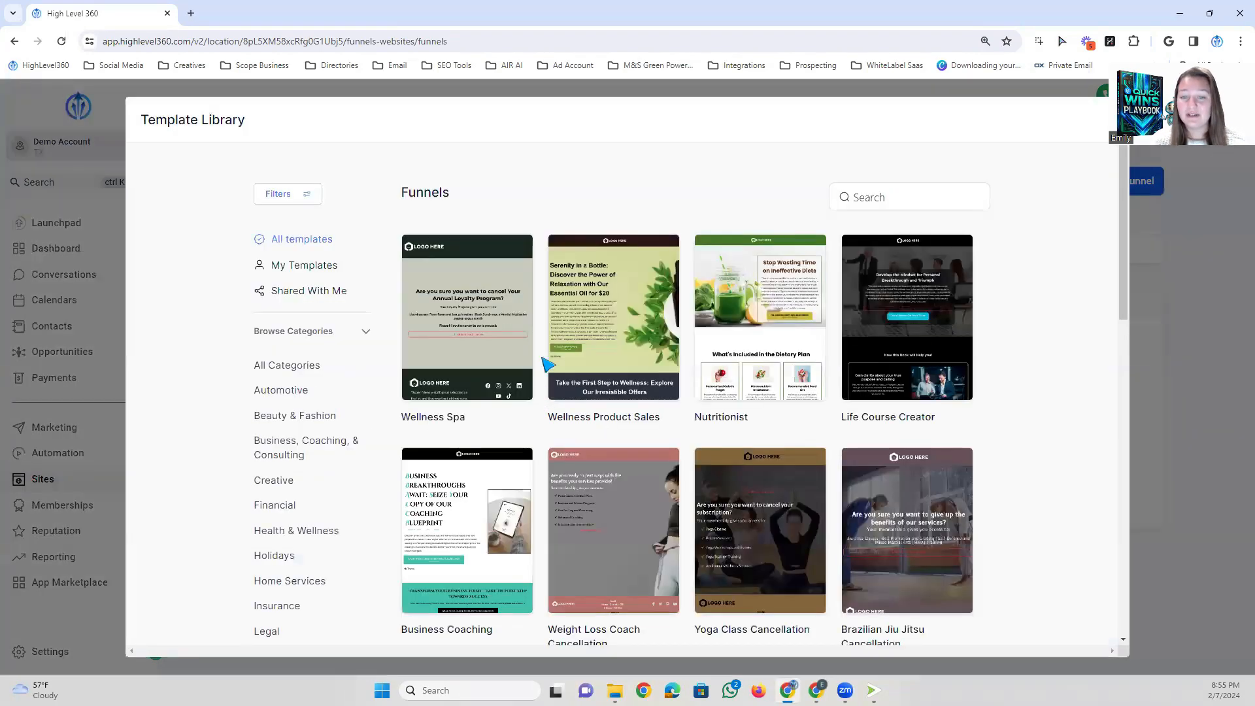
# Browse the funnel templates and filter the library to the Automotive category.
pyautogui.scroll(-6, 547, 364)
pyautogui.scroll(-6, 546, 364)
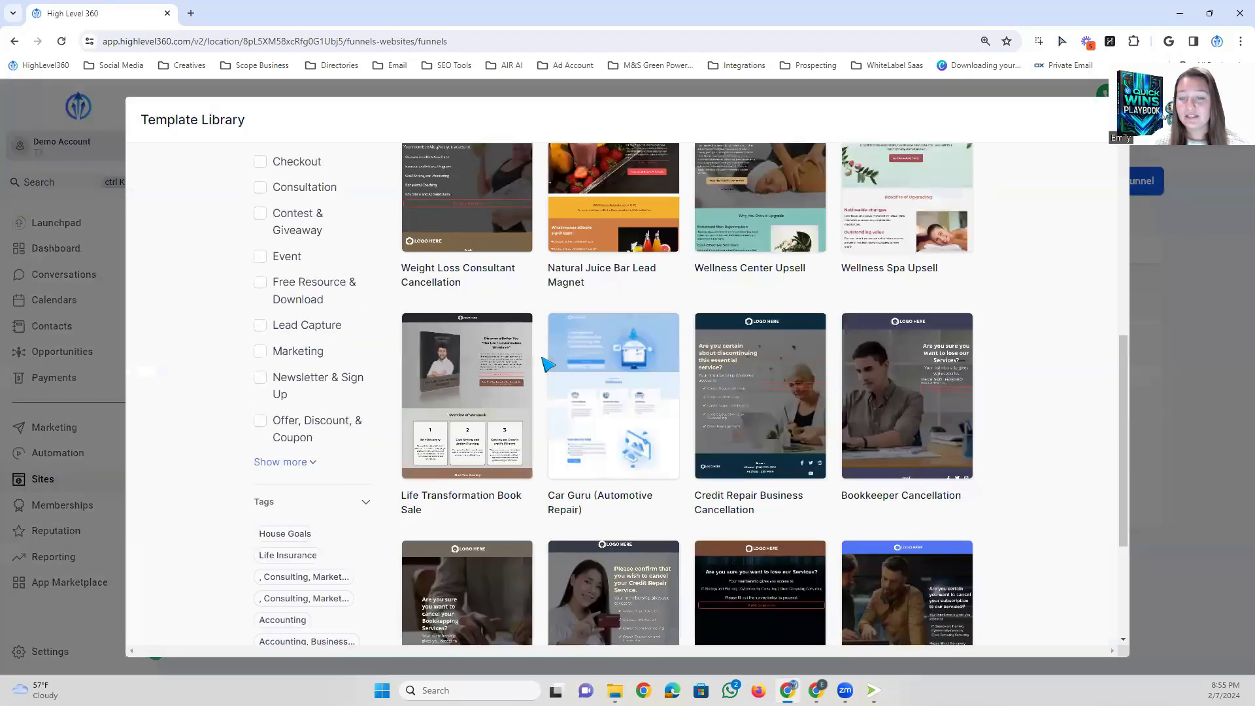
pyautogui.click(686, 549)
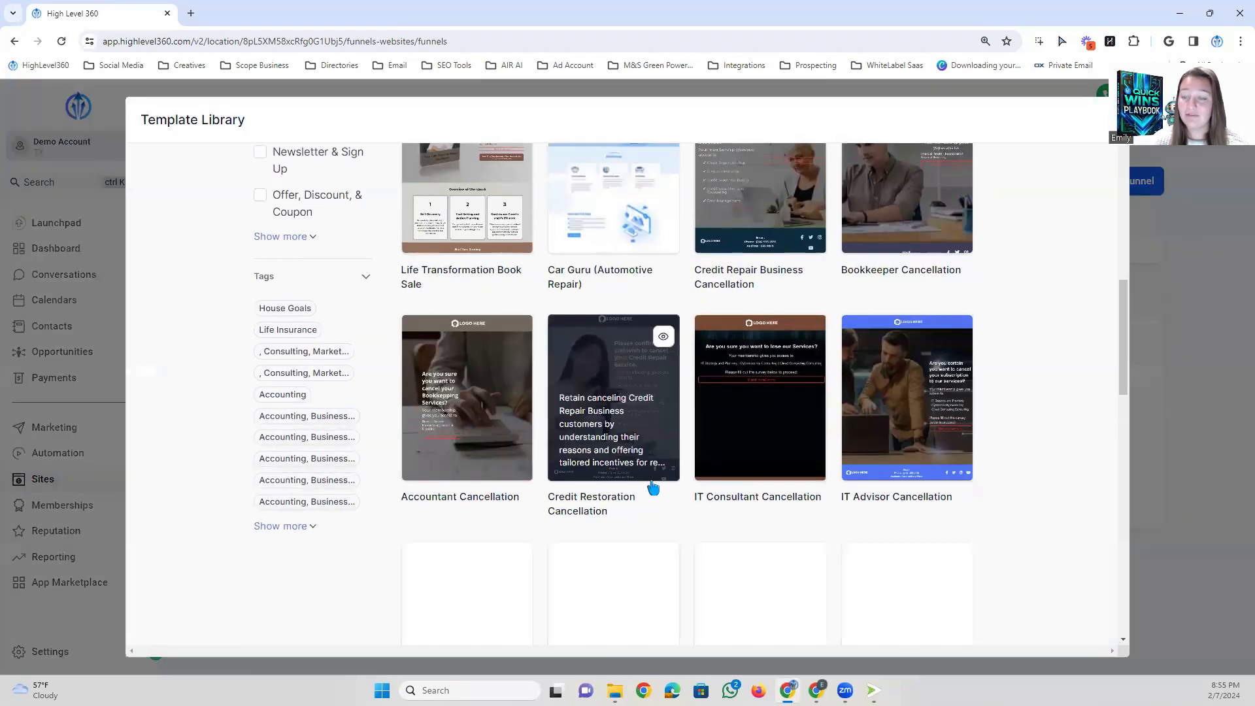
pyautogui.scroll(5, 419, 417)
pyautogui.scroll(8, 419, 417)
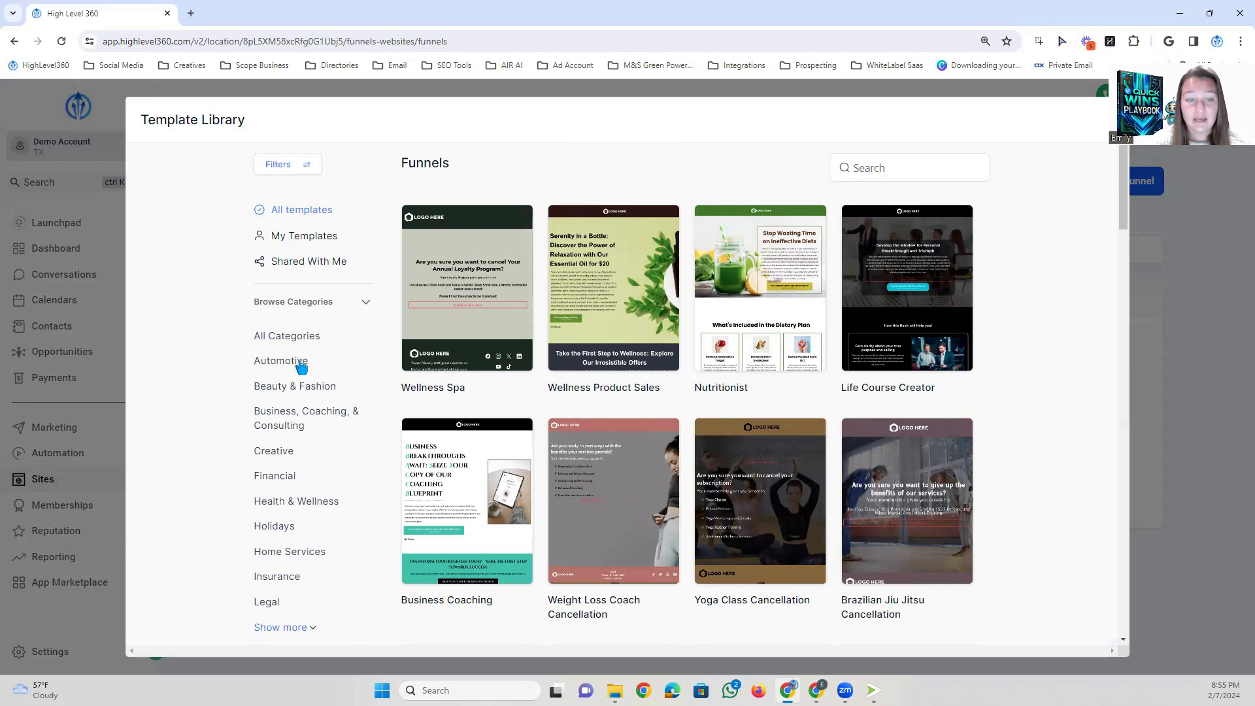
pyautogui.click(301, 359)
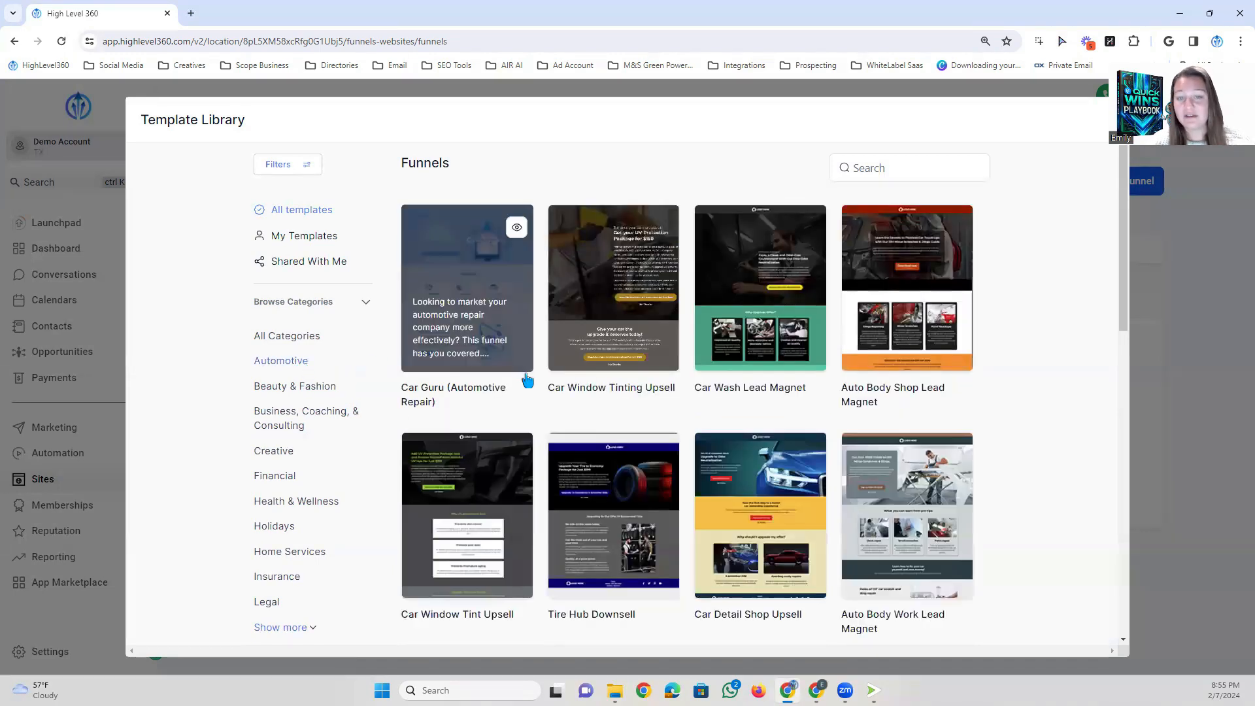
# Preview the Car Detailing Upsell template down to its footer and return to the template library.
pyautogui.scroll(-1, 622, 385)
pyautogui.scroll(-1, 691, 389)
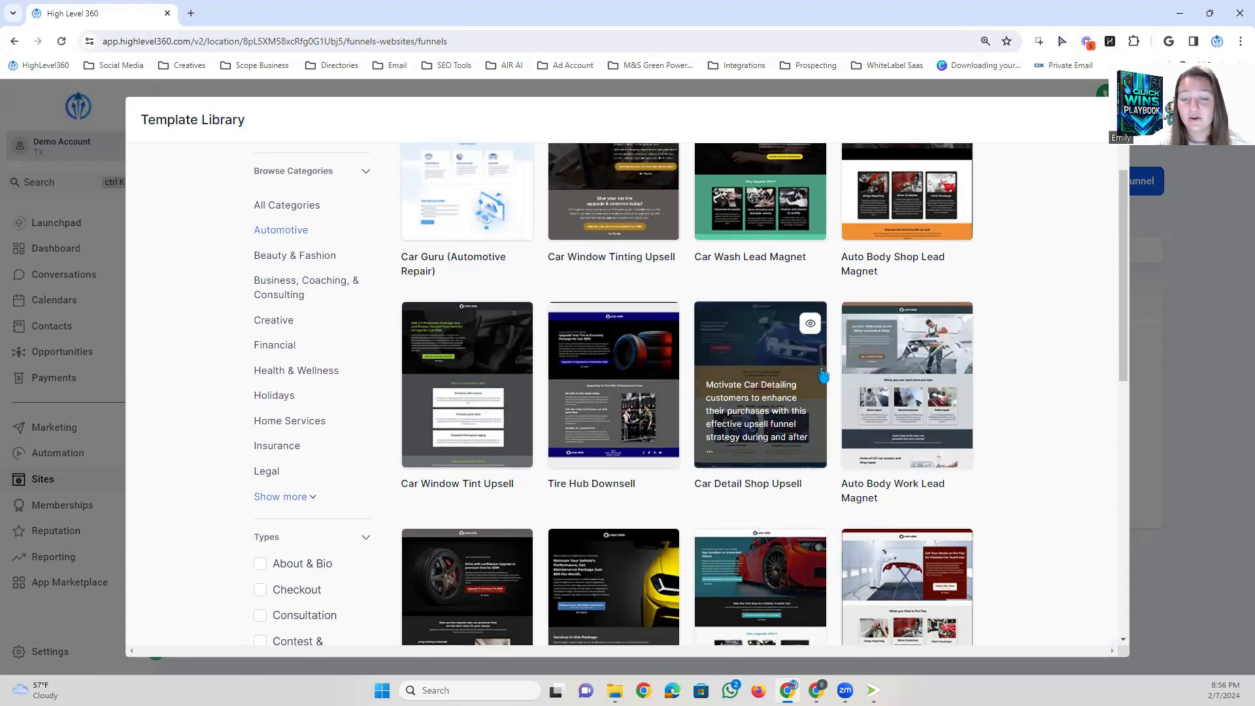
pyautogui.scroll(-4, 818, 353)
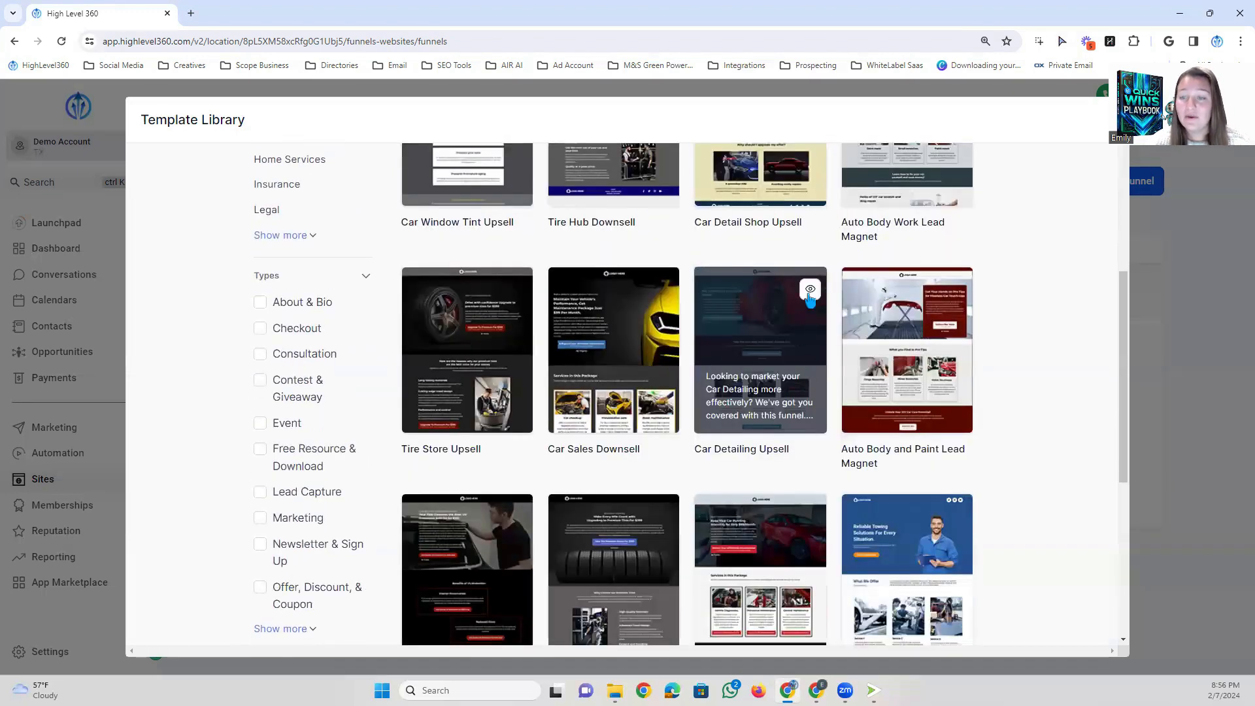
pyautogui.click(810, 290)
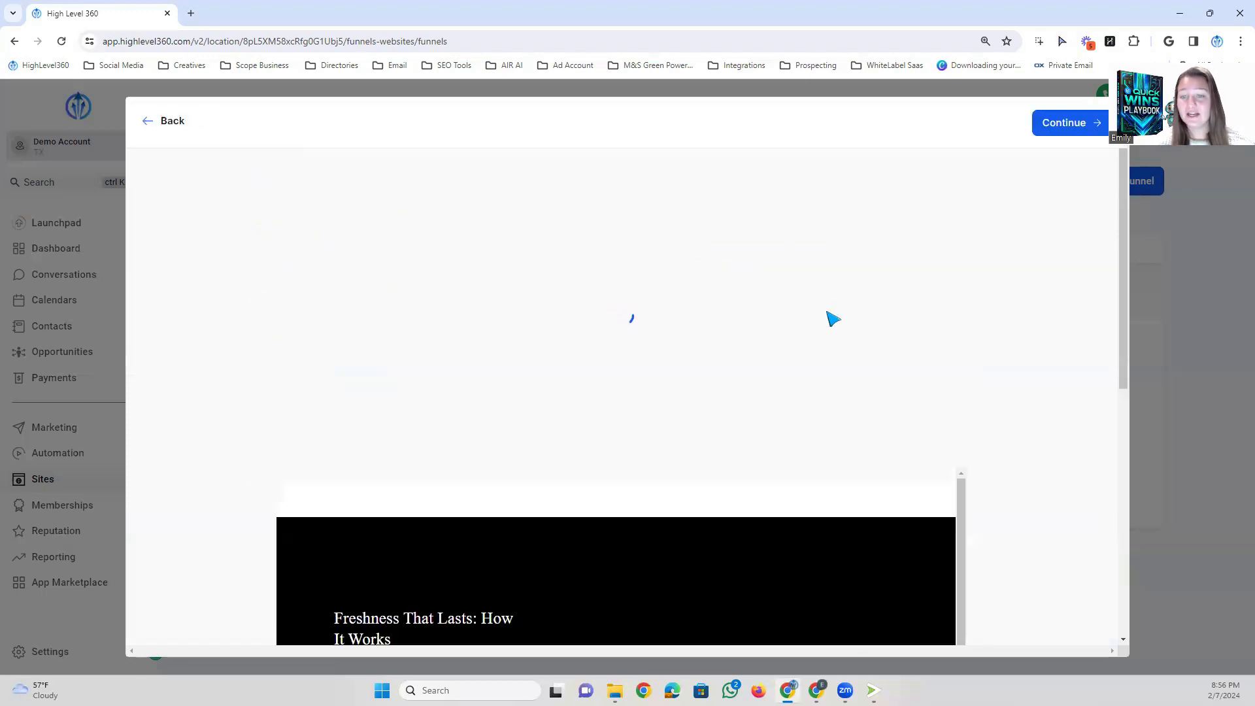
pyautogui.scroll(-10, 834, 340)
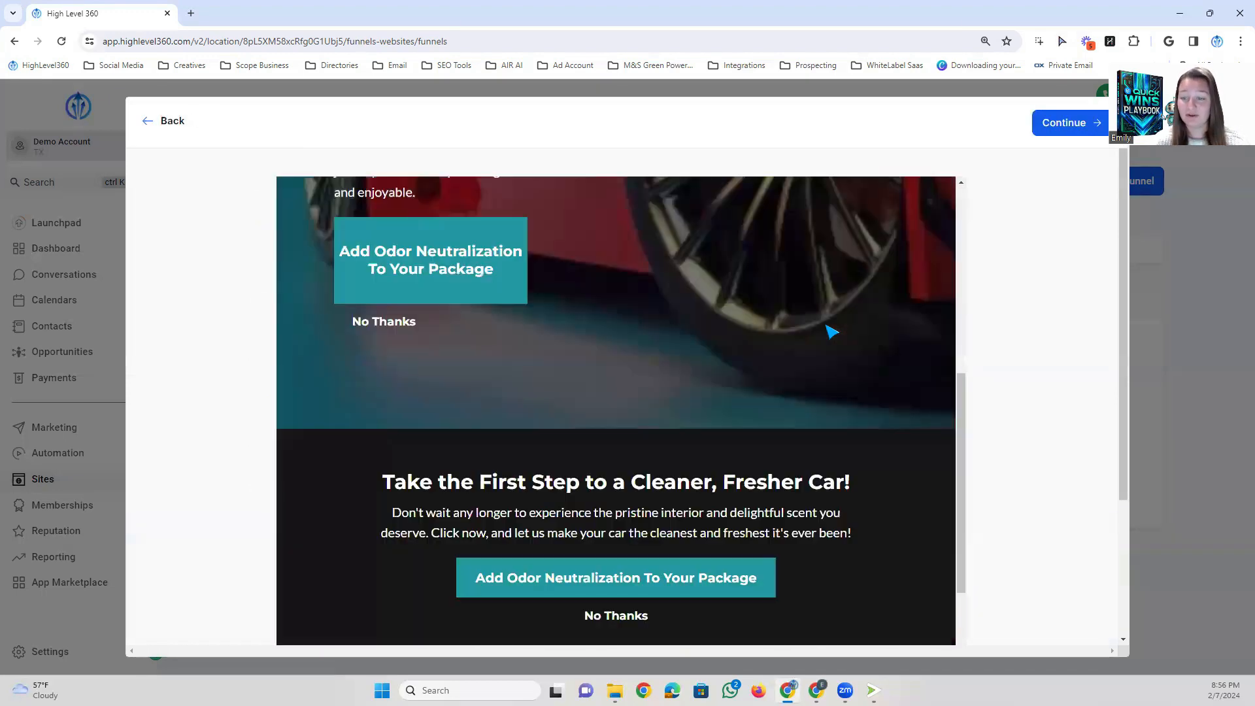
pyautogui.scroll(-5, 835, 362)
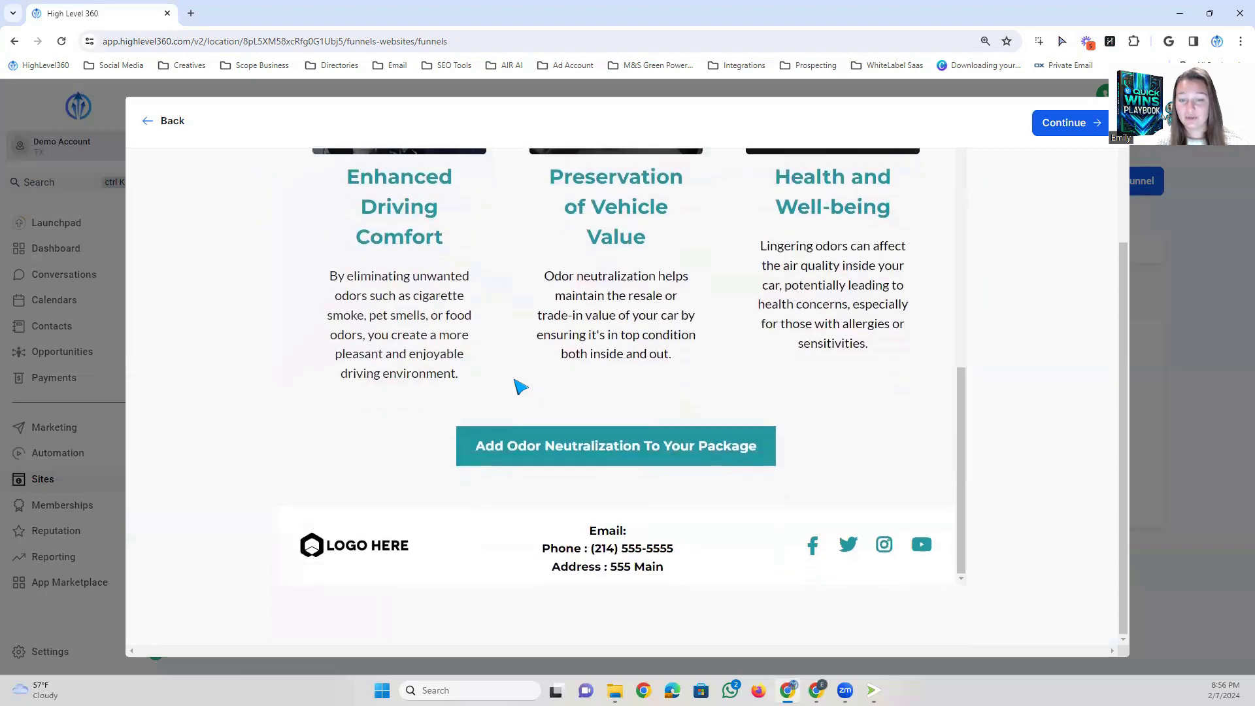
pyautogui.click(168, 121)
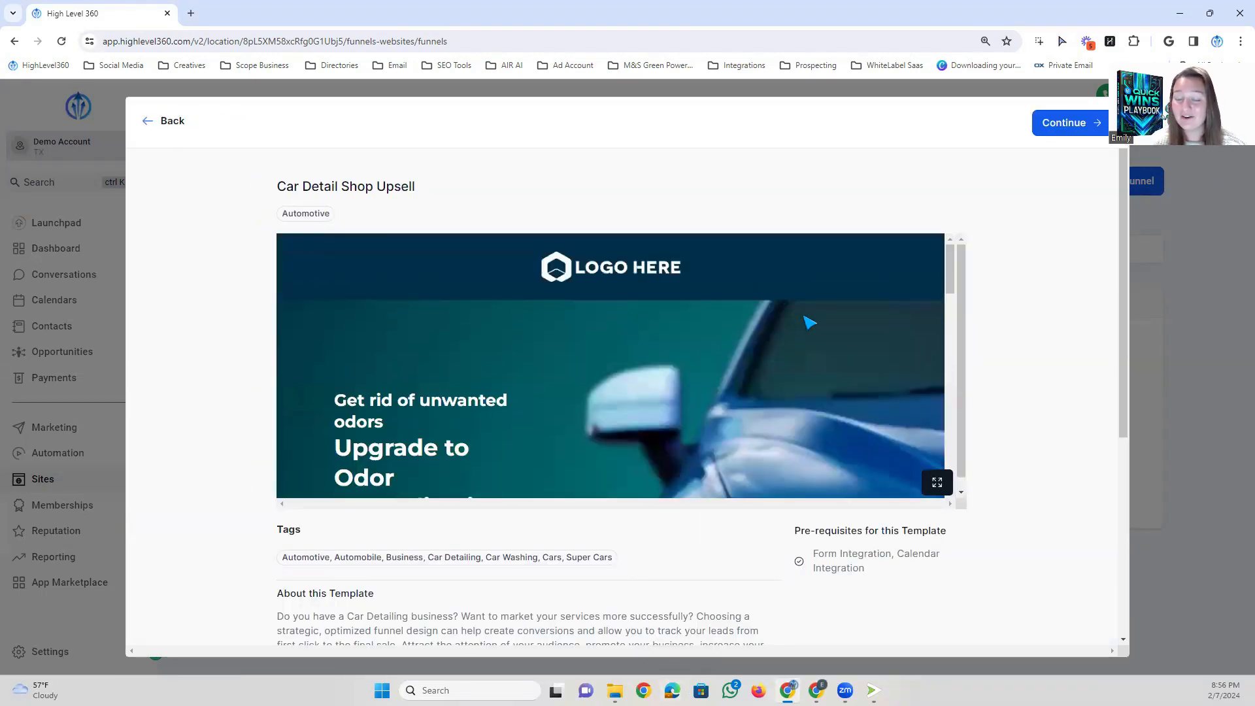
# Review the Car Detail Shop Upsell template's description and prerequisites, and continue with it to create the funnel.
pyautogui.scroll(-5, 809, 323)
pyautogui.scroll(-3, 762, 527)
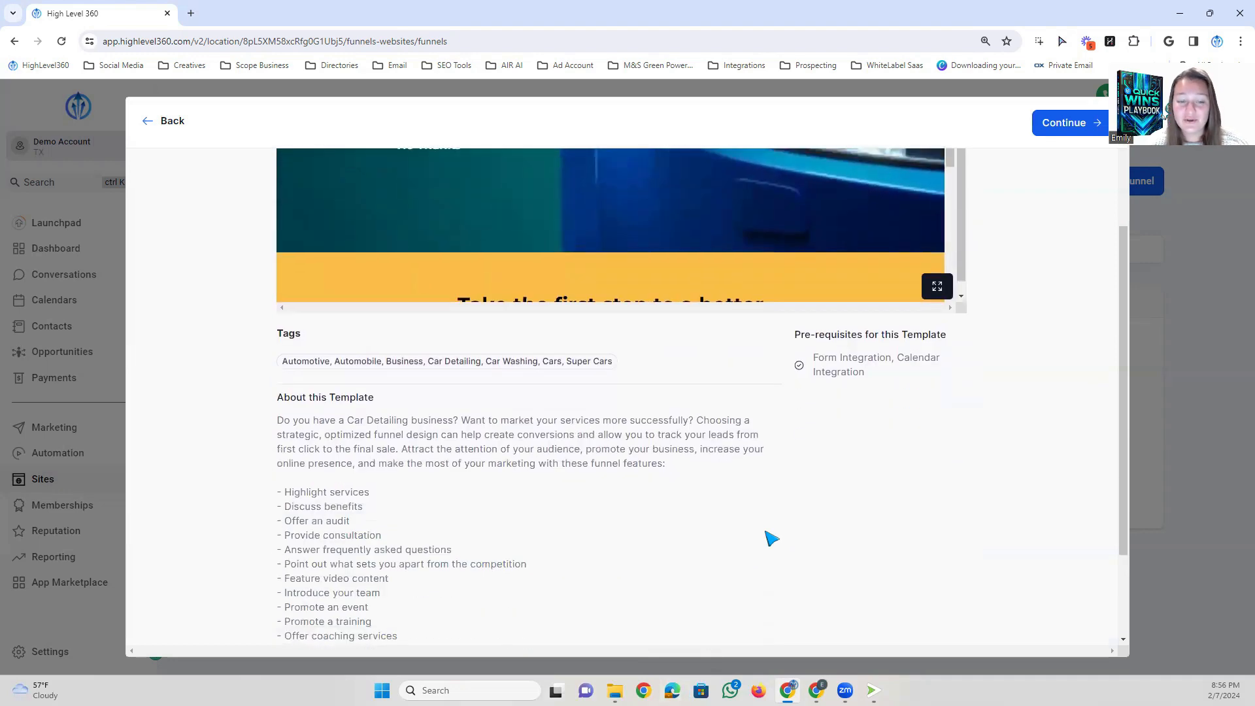
pyautogui.scroll(-2, 772, 538)
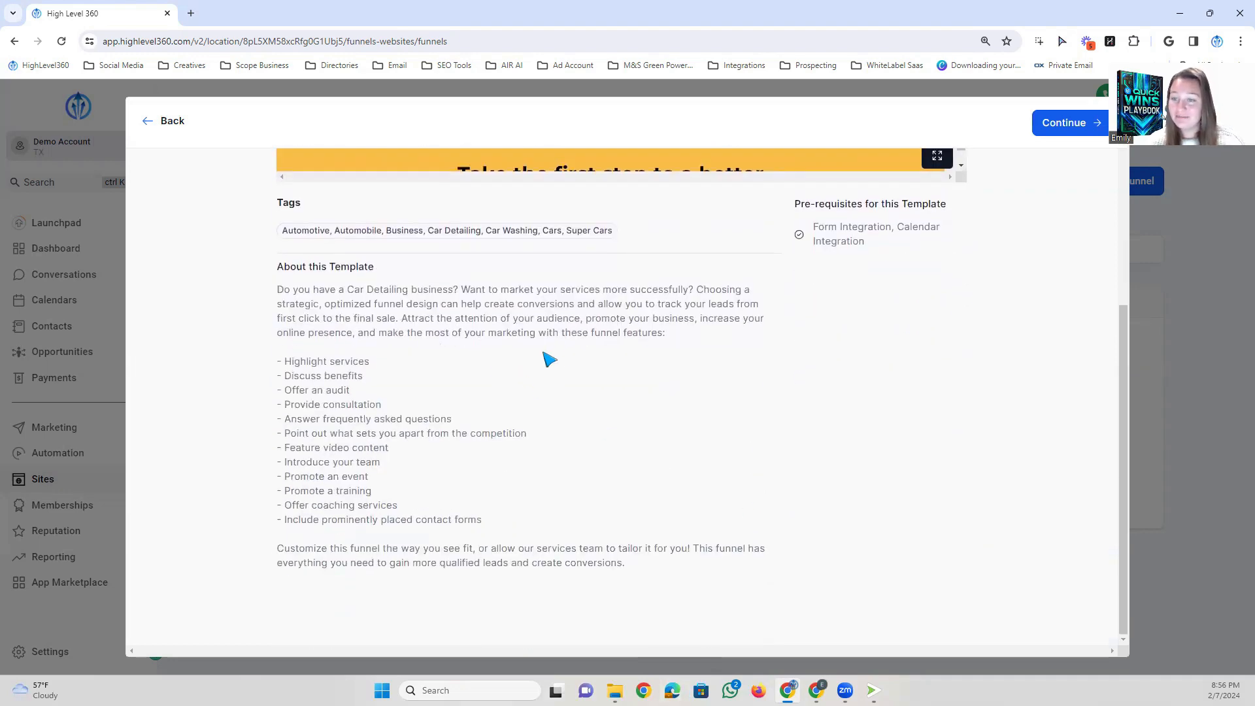
pyautogui.scroll(1, 549, 360)
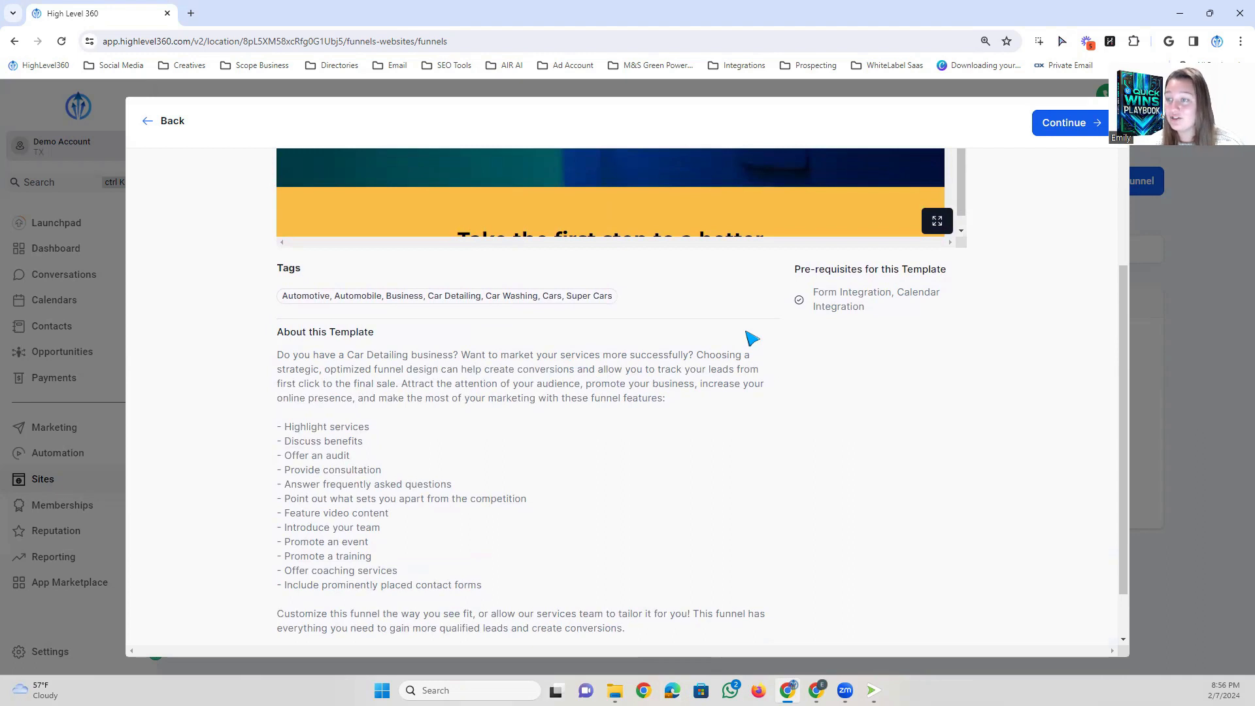
pyautogui.scroll(-1, 344, 316)
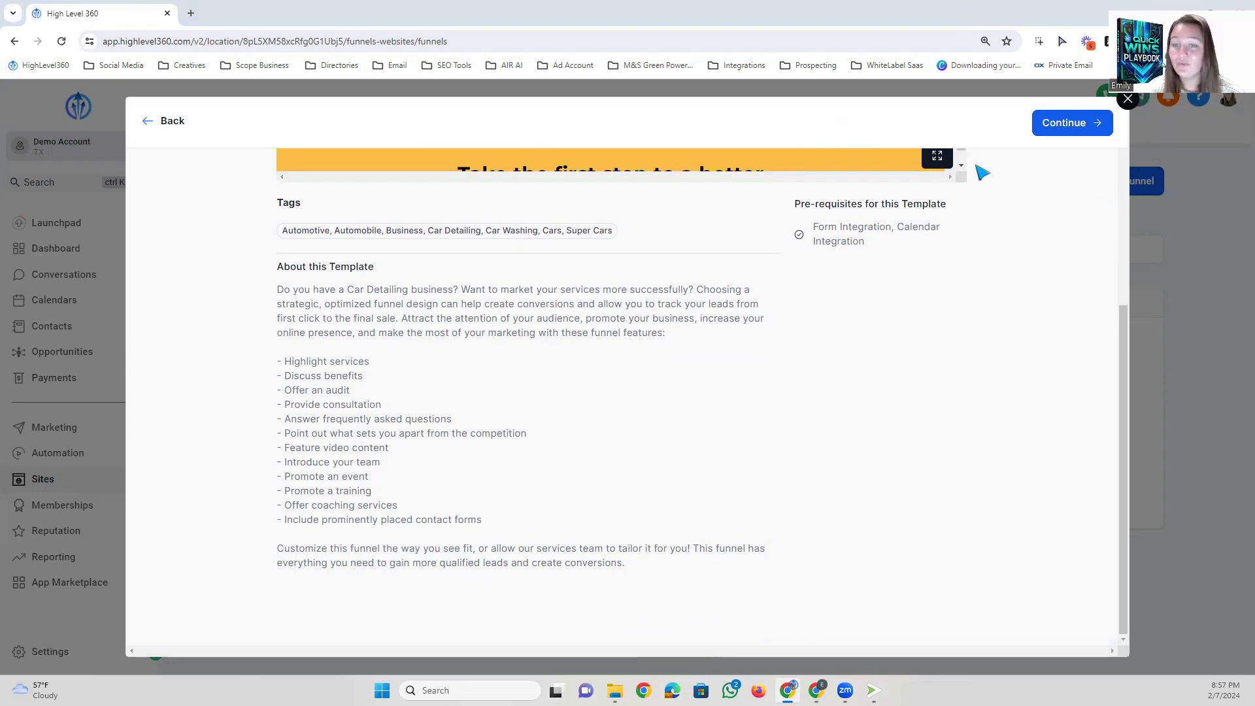
pyautogui.scroll(5, 796, 327)
pyautogui.click(1086, 134)
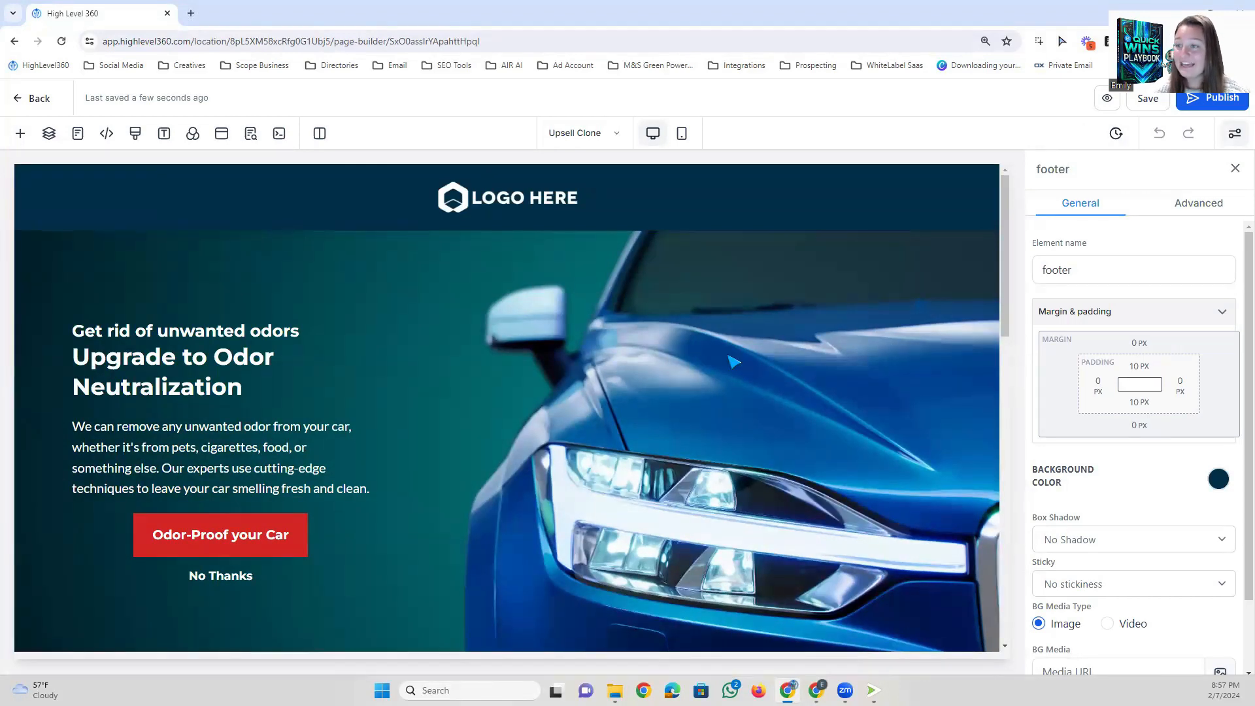
# Select the header logo image and show the options for replacing its image source.
pyautogui.click(520, 199)
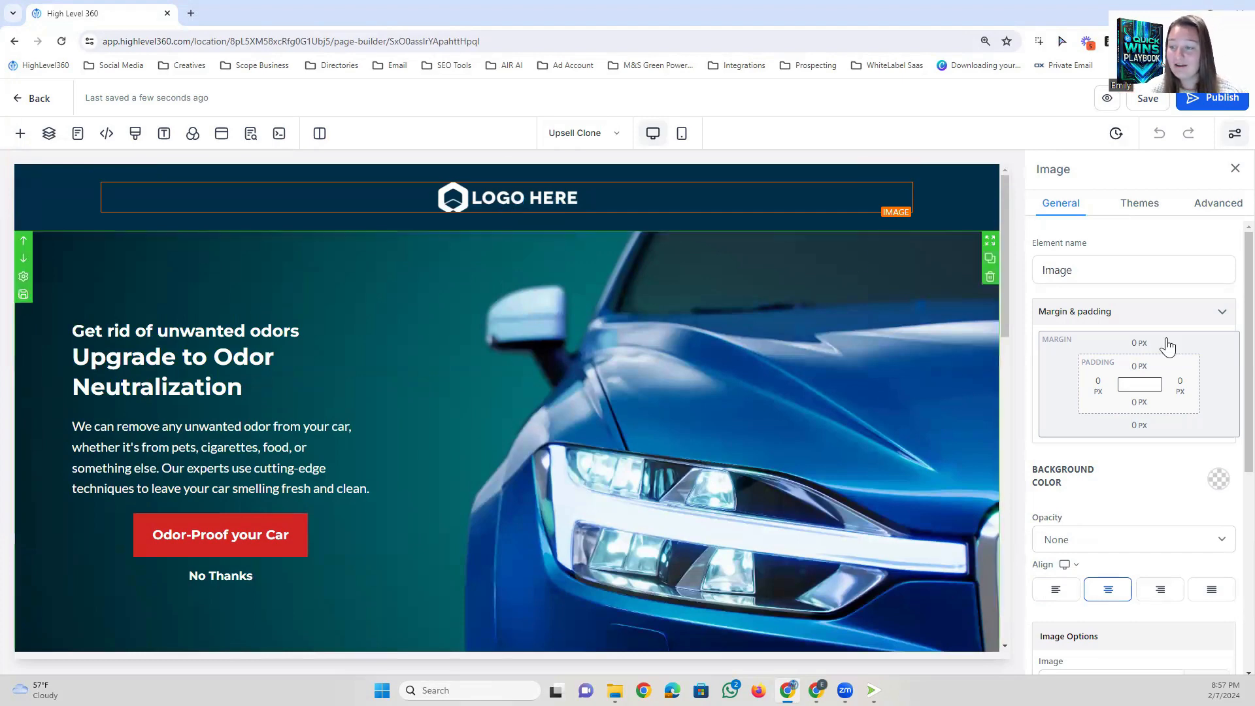
pyautogui.scroll(-5, 1167, 347)
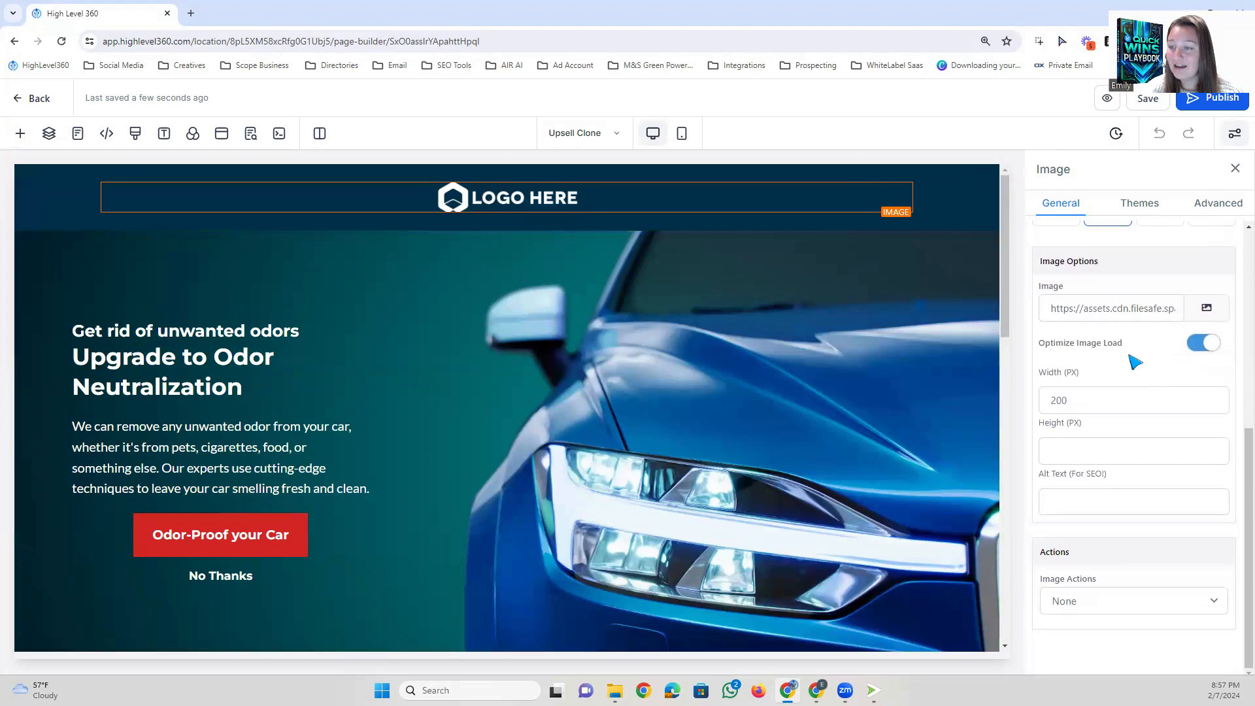
pyautogui.click(1207, 307)
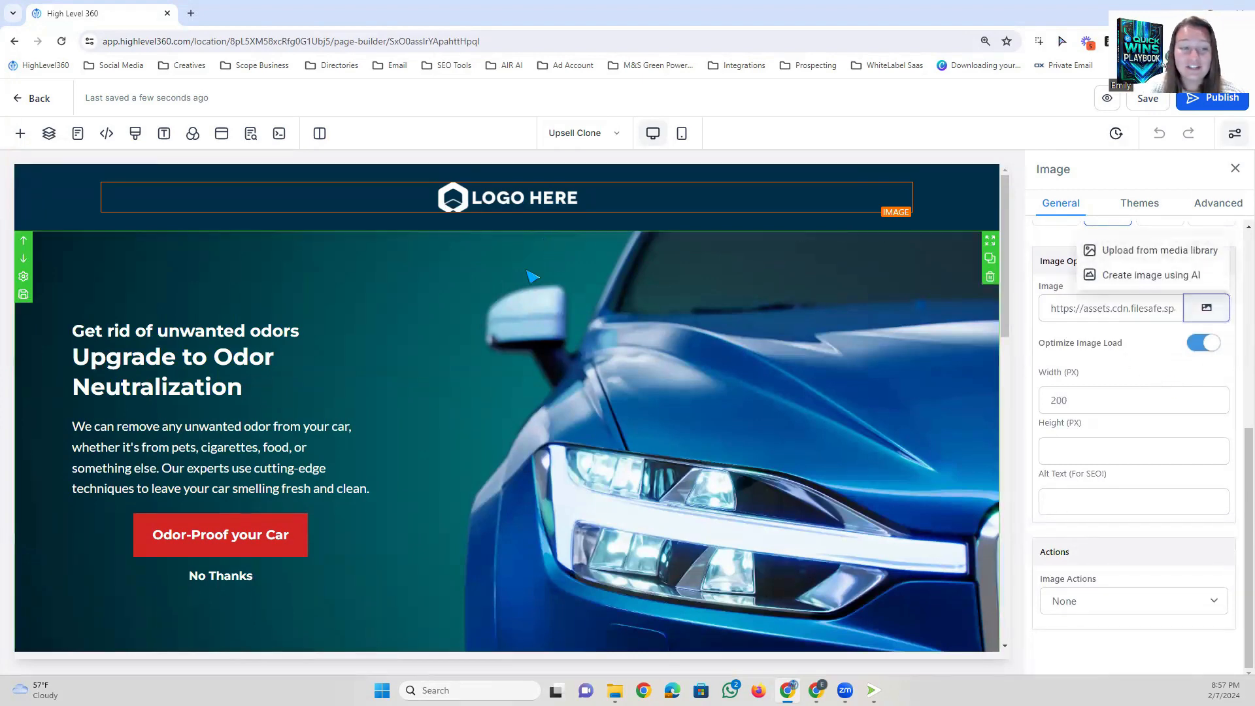
# Select the "Odor-Proof your Car" button to view its alignment, color and padding settings.
pyautogui.scroll(-2, 451, 300)
pyautogui.click(224, 402)
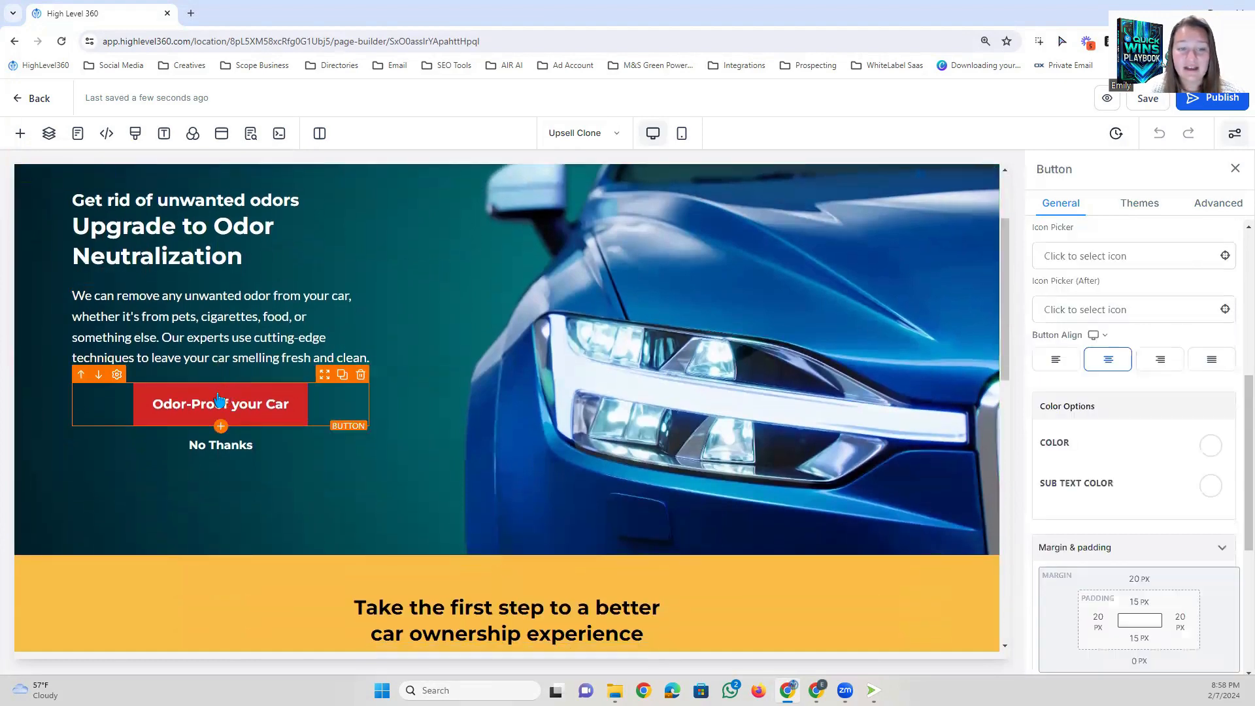
pyautogui.scroll(1, 218, 401)
# Inspect the hero paragraph's text settings and the hero section's background image settings.
pyautogui.click(218, 402)
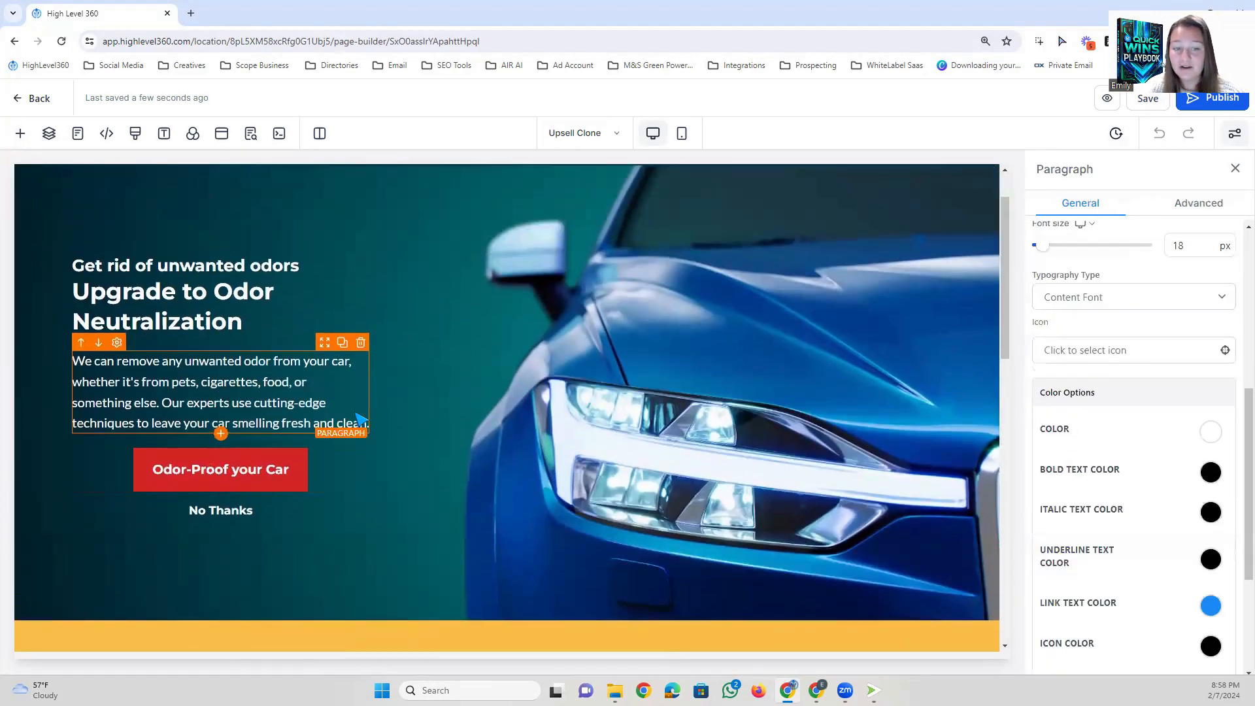
pyautogui.moveTo(368, 424); pyautogui.dragTo(202, 381)
pyautogui.click(302, 391)
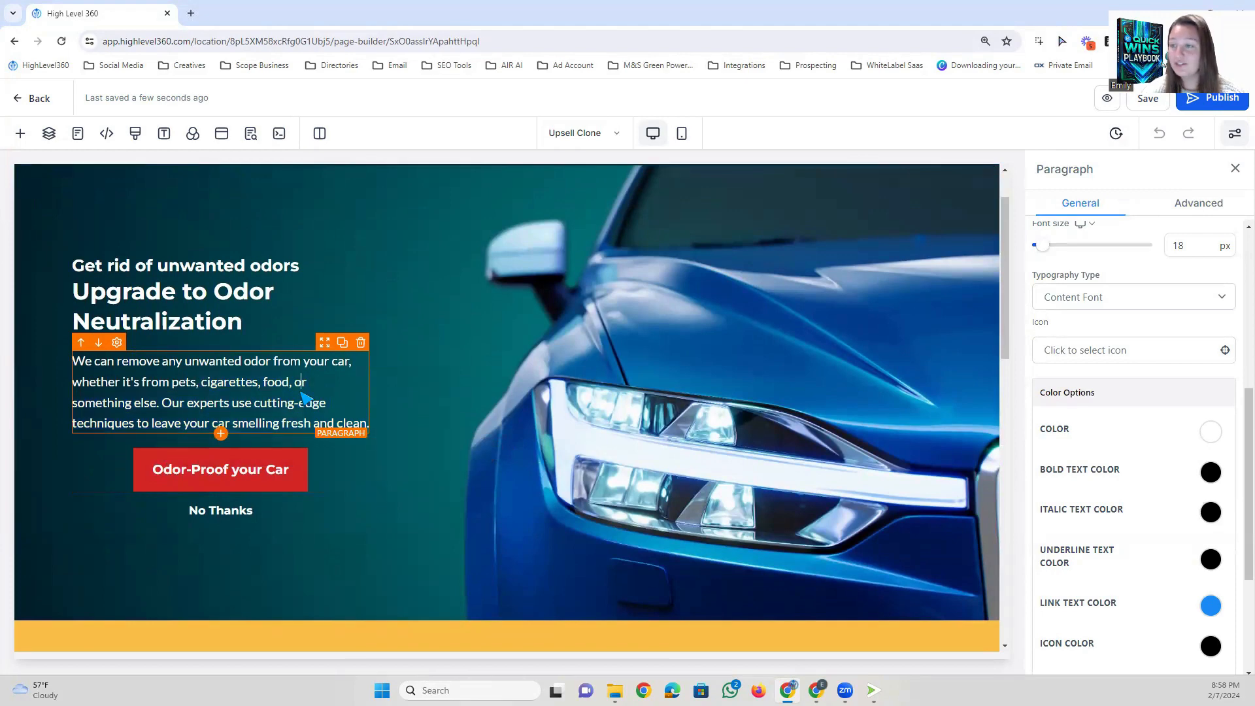
pyautogui.scroll(1, 458, 450)
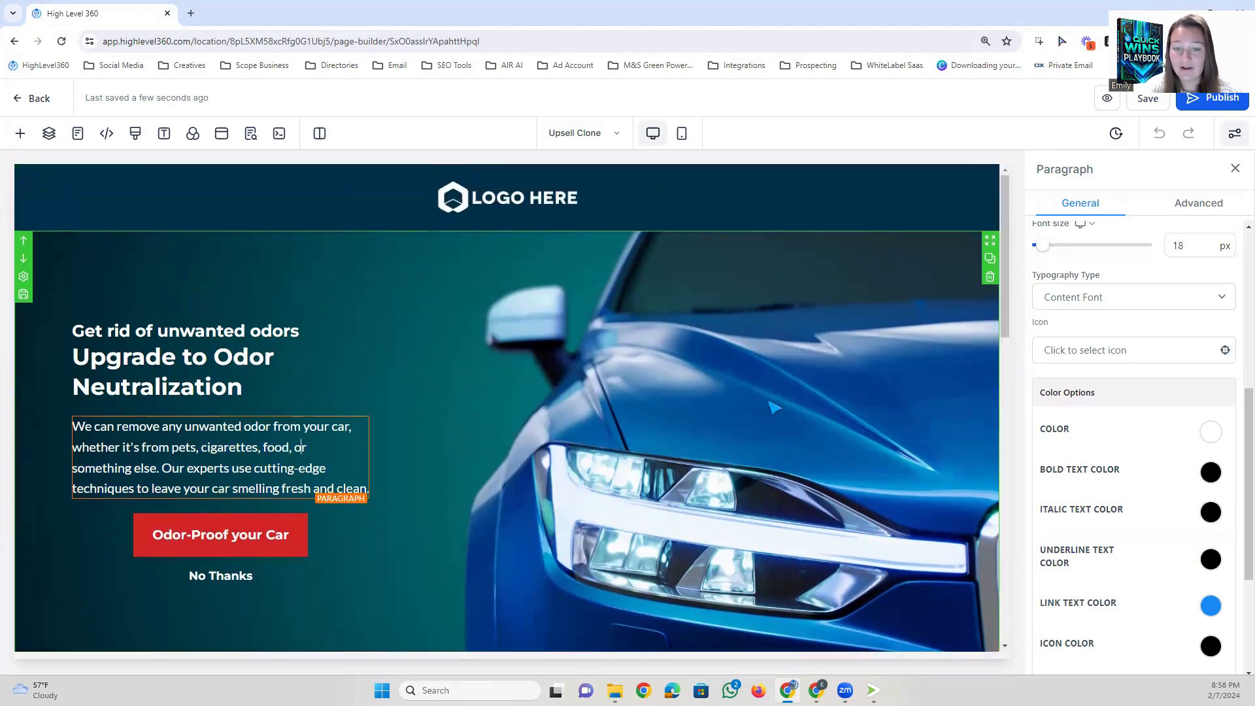
pyautogui.click(788, 365)
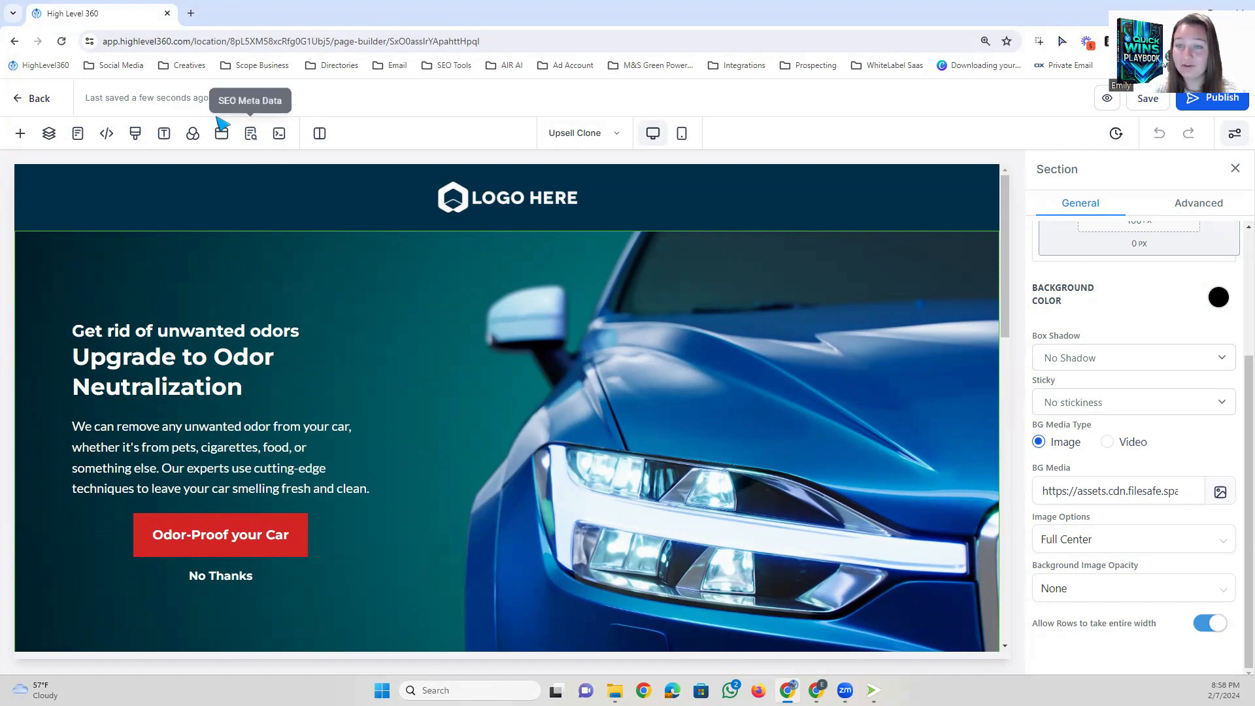
# Expand the page's header in the layer tree down to its image, select that image, and close the layer list.
pyautogui.click(52, 137)
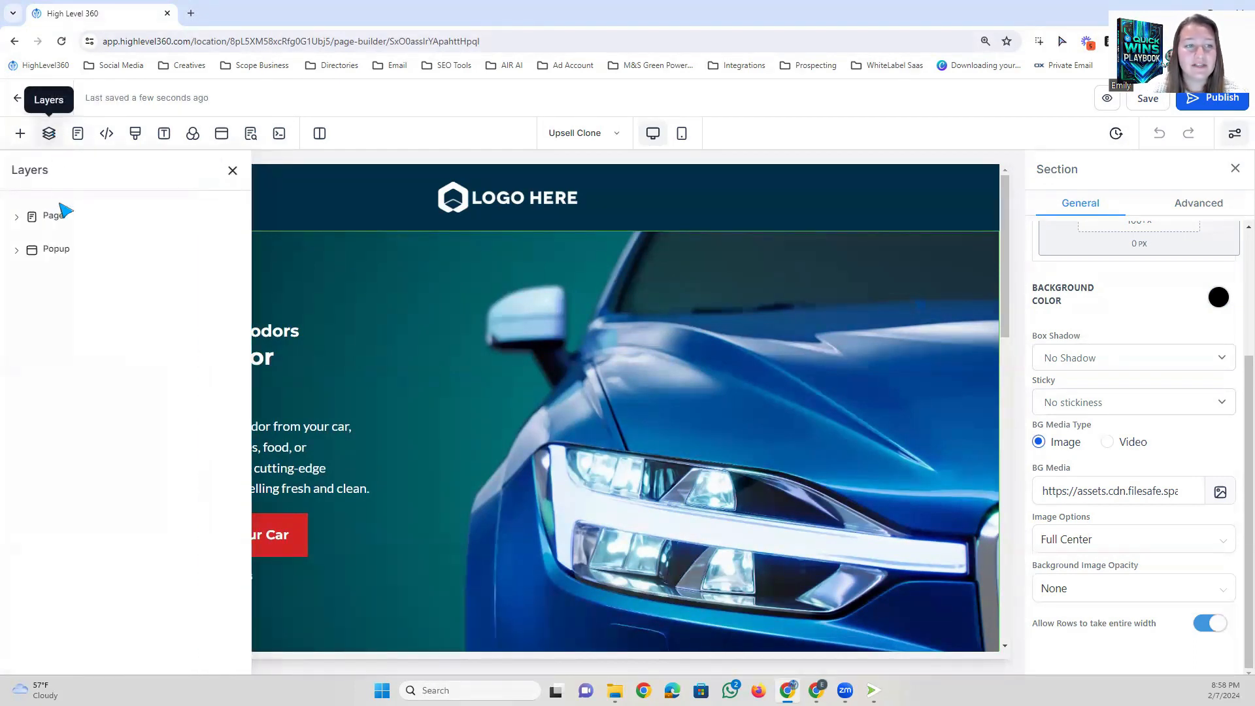
pyautogui.click(20, 215)
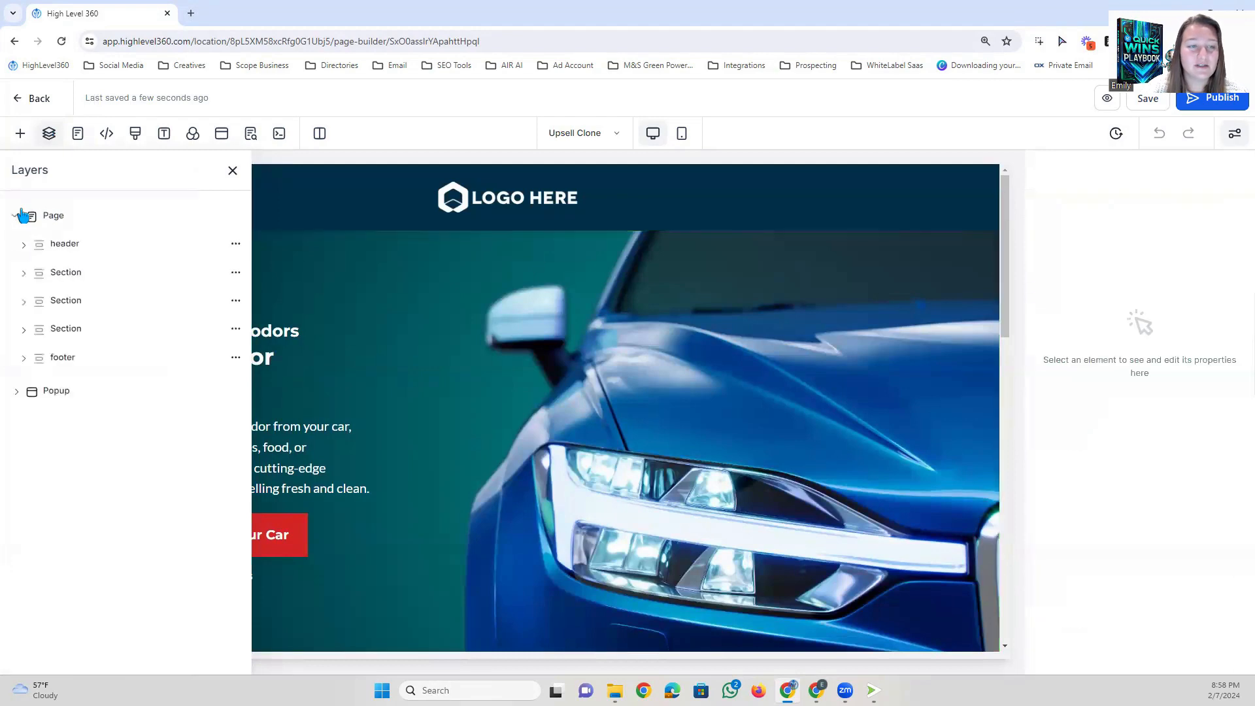
pyautogui.click(80, 250)
pyautogui.click(82, 281)
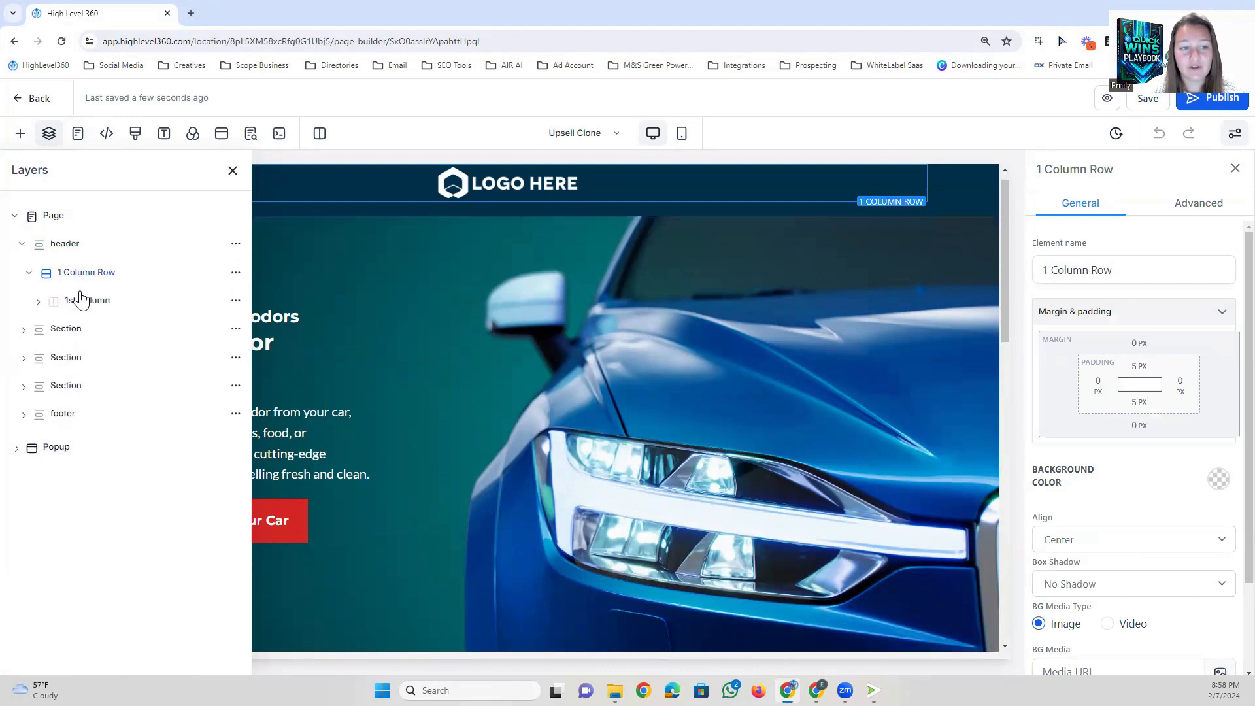
pyautogui.click(85, 301)
pyautogui.click(81, 333)
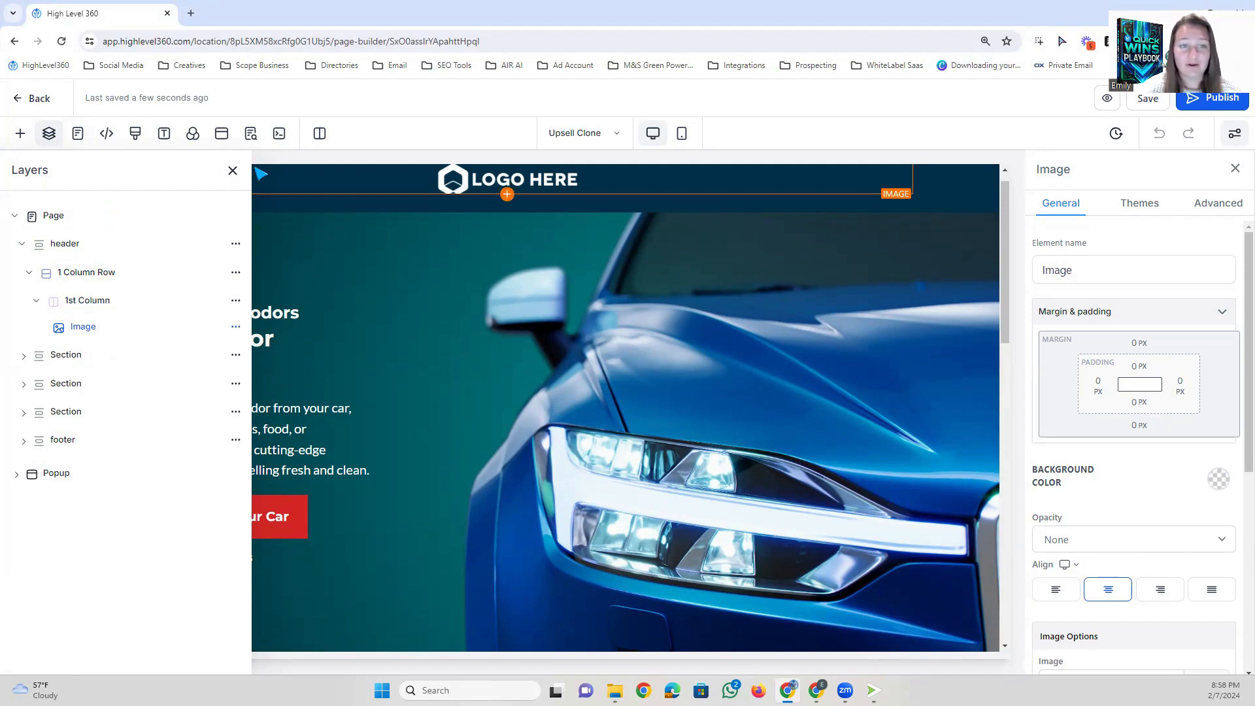
pyautogui.click(233, 173)
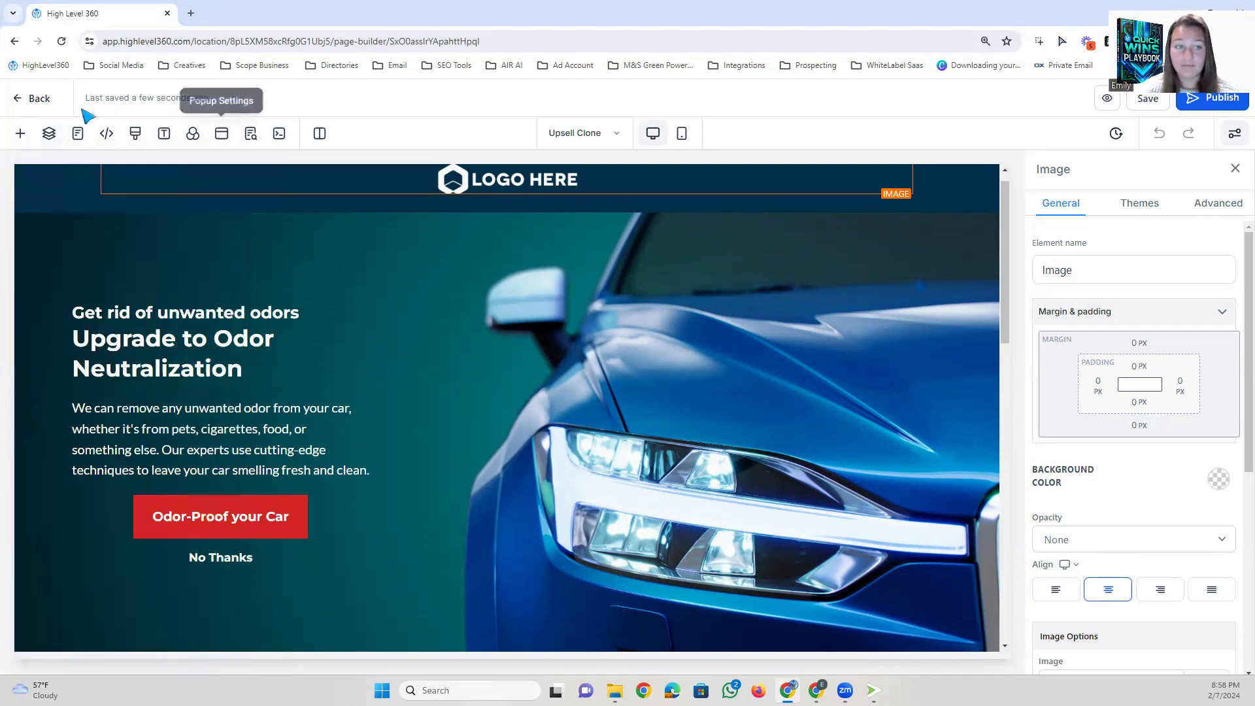
# Show the funnel's page list, and inspect the header and footer tracking code editors without saving anything.
pyautogui.click(77, 134)
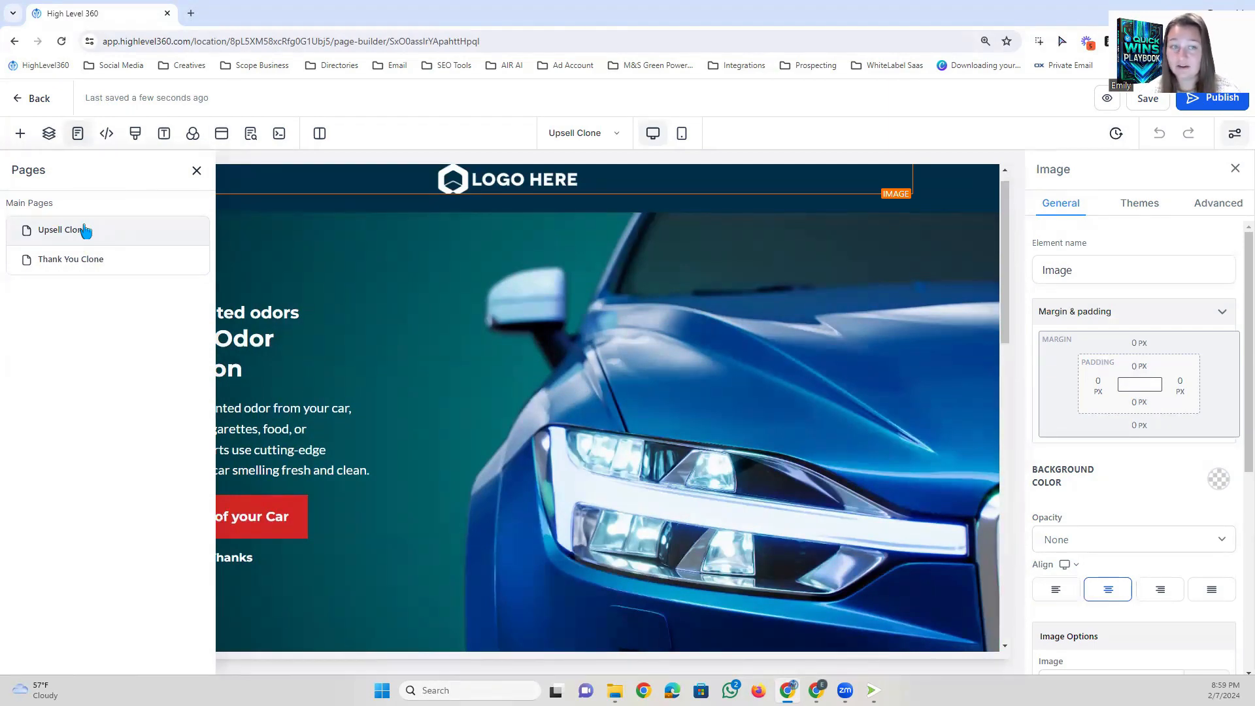
pyautogui.click(105, 133)
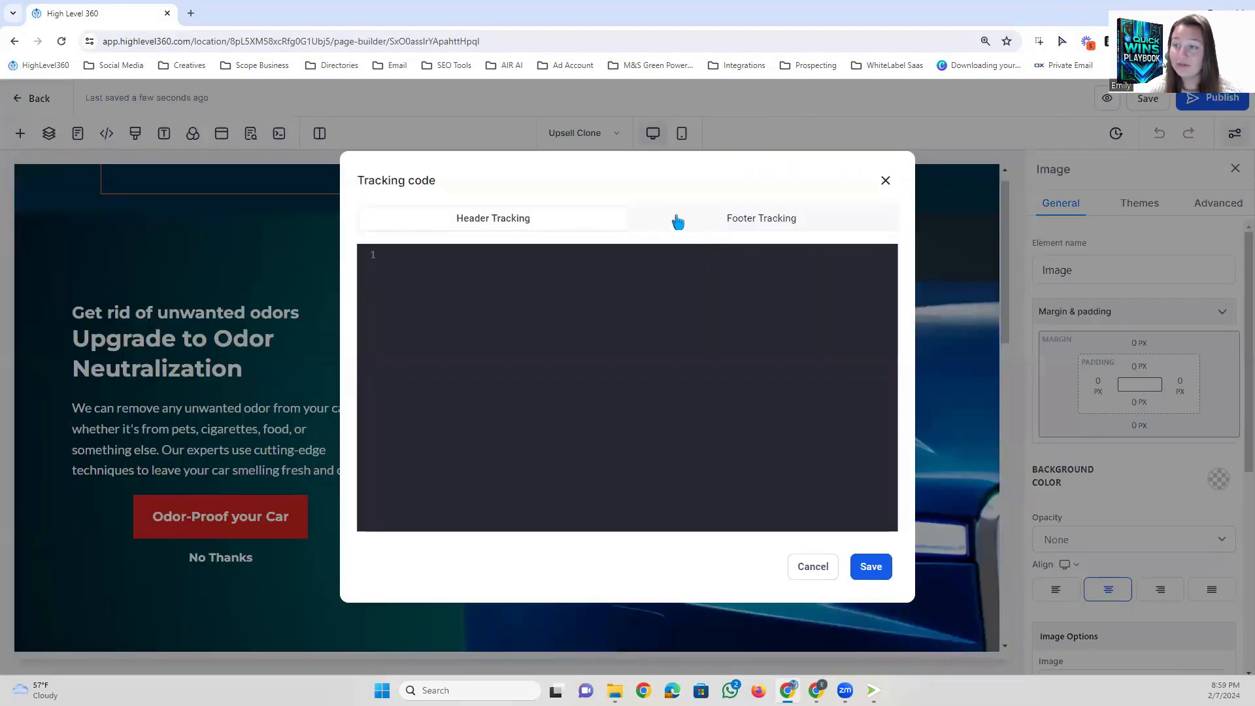
pyautogui.click(737, 223)
pyautogui.click(575, 226)
pyautogui.click(817, 570)
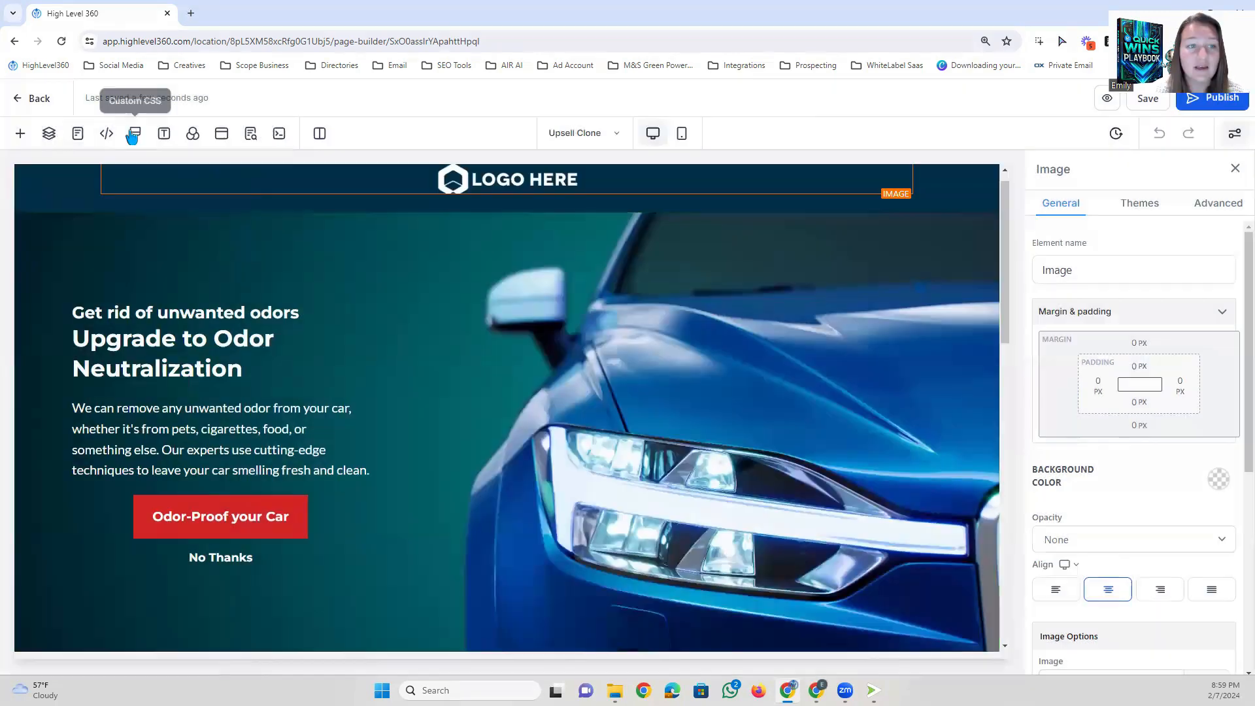
# Show the page's custom CSS editor and close it without adding code.
pyautogui.click(133, 136)
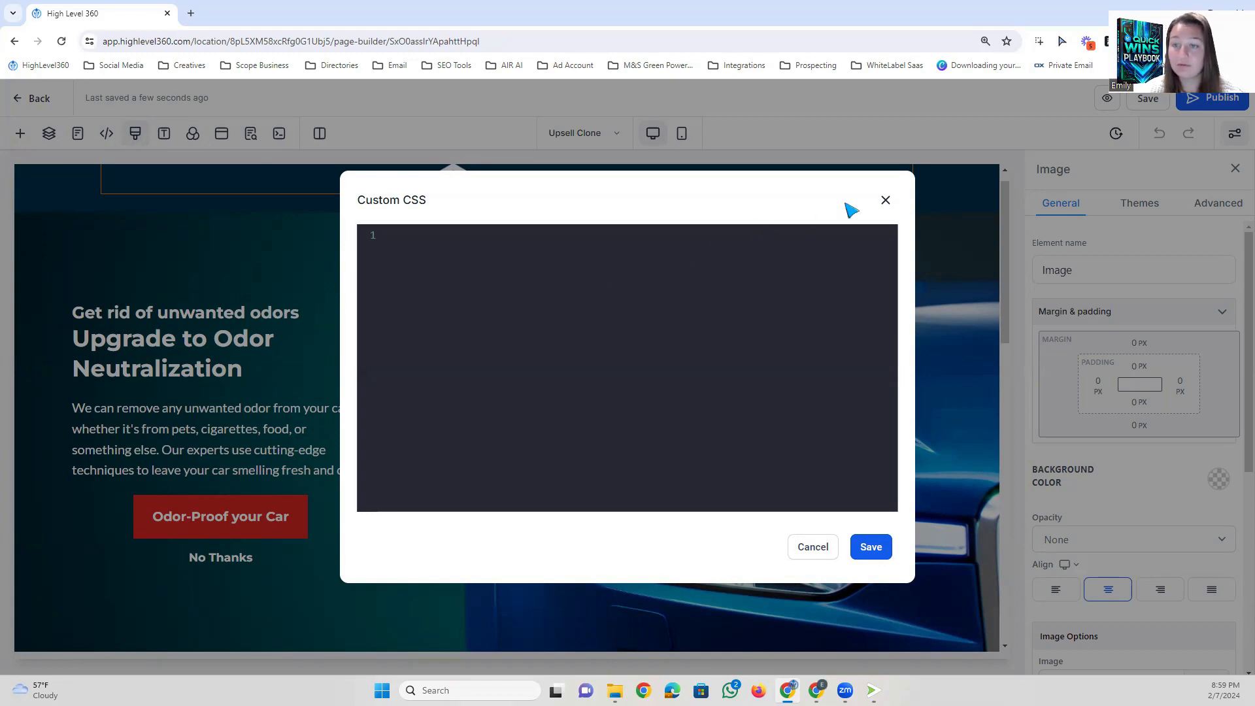
pyautogui.click(886, 200)
# Try Open Sans as the headline font, restore Montserrat, and view the available text colors.
pyautogui.click(164, 134)
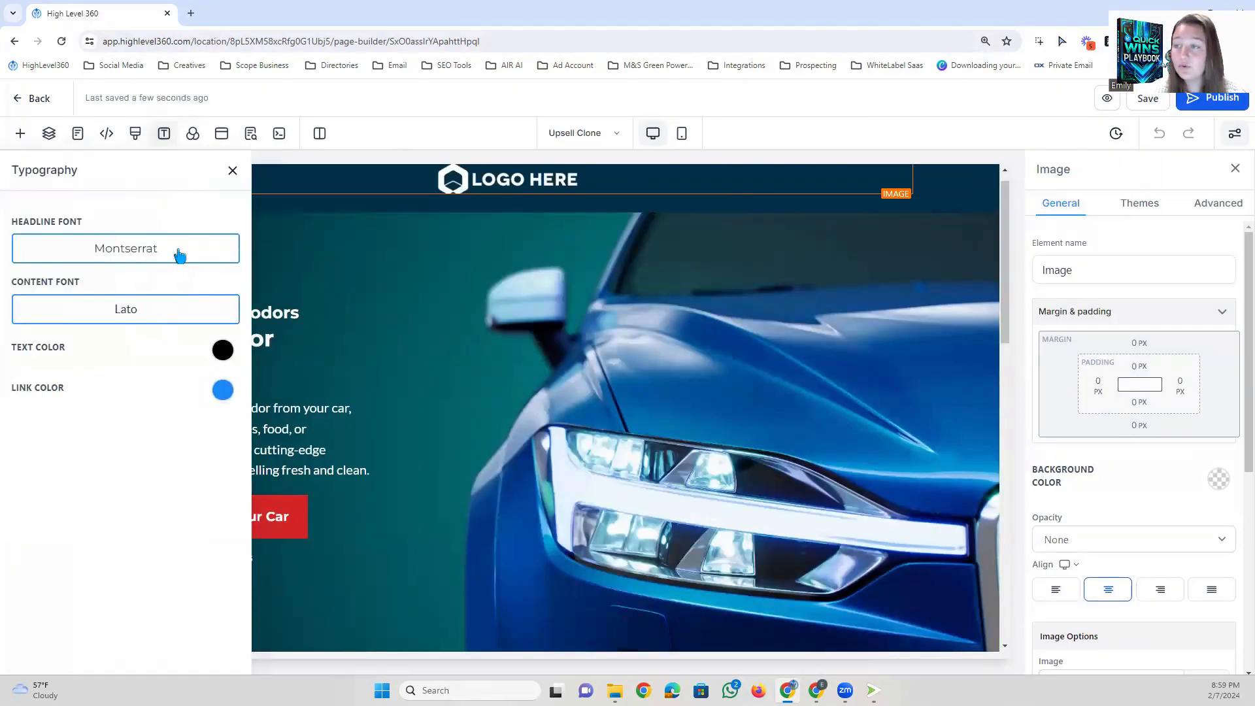
pyautogui.click(180, 255)
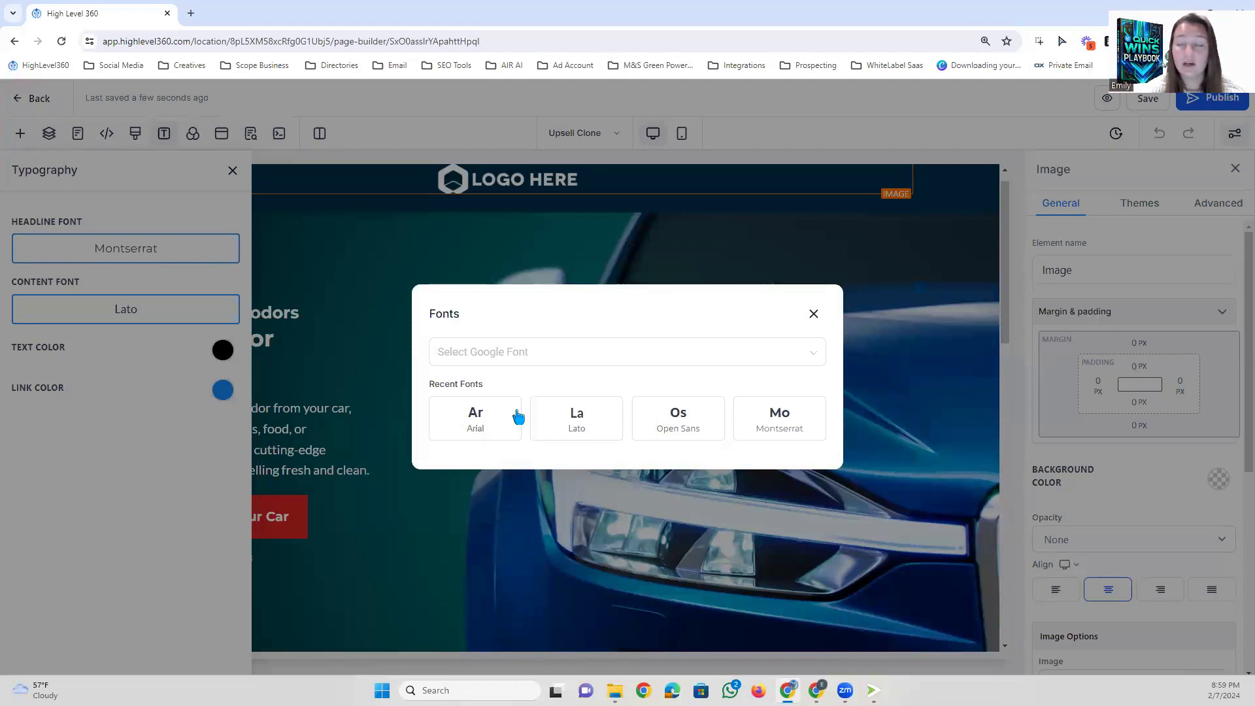
pyautogui.click(678, 424)
pyautogui.click(98, 250)
pyautogui.click(779, 418)
pyautogui.click(213, 352)
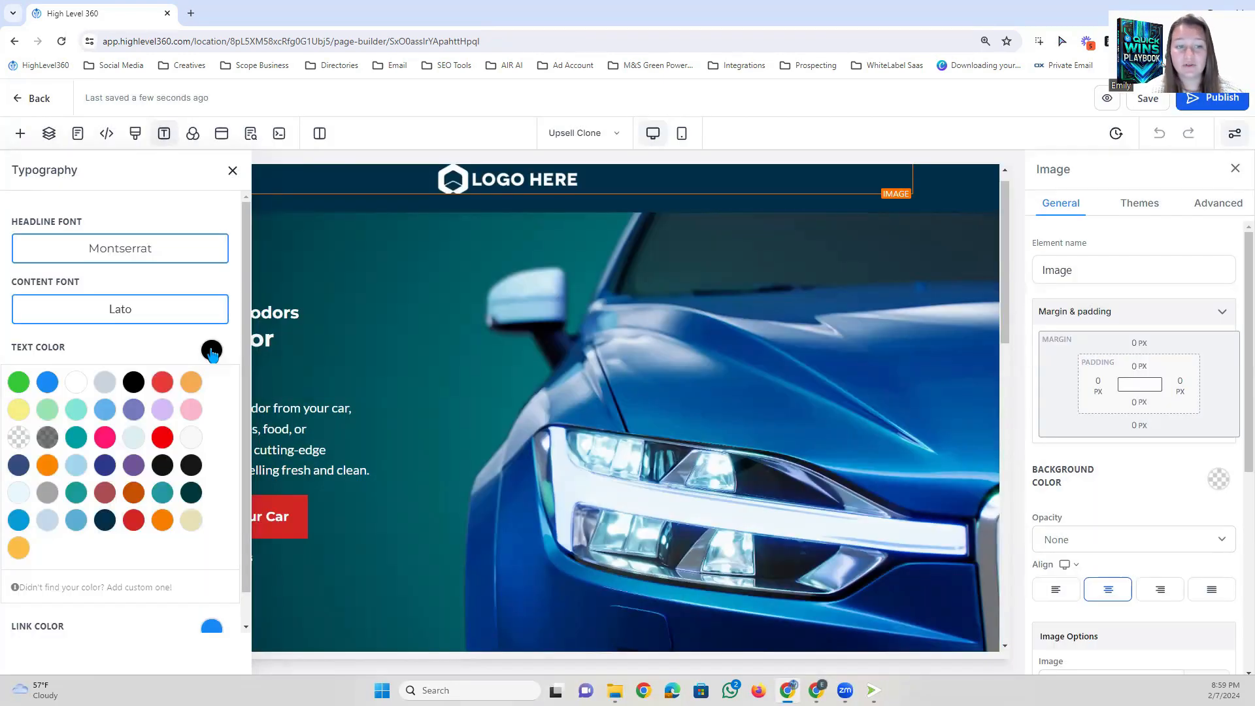
pyautogui.click(212, 352)
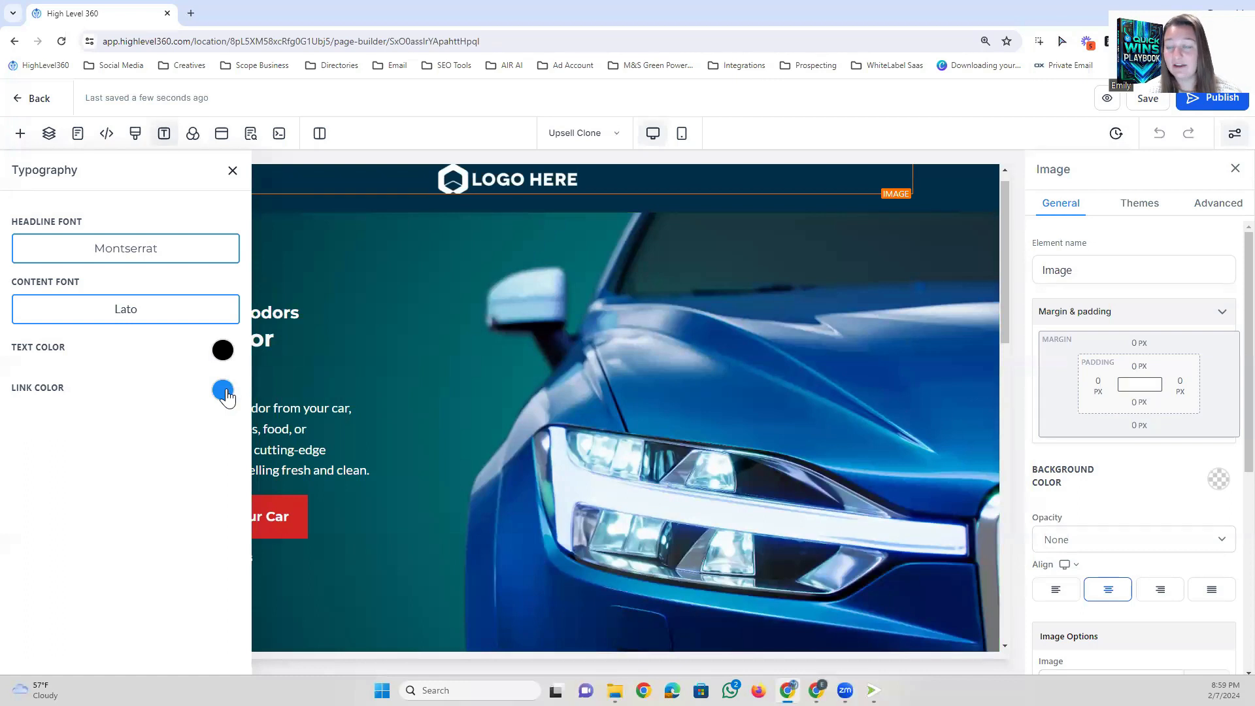
# Set the page's background color to black, check it against the page sections, and close the background settings.
pyautogui.click(194, 134)
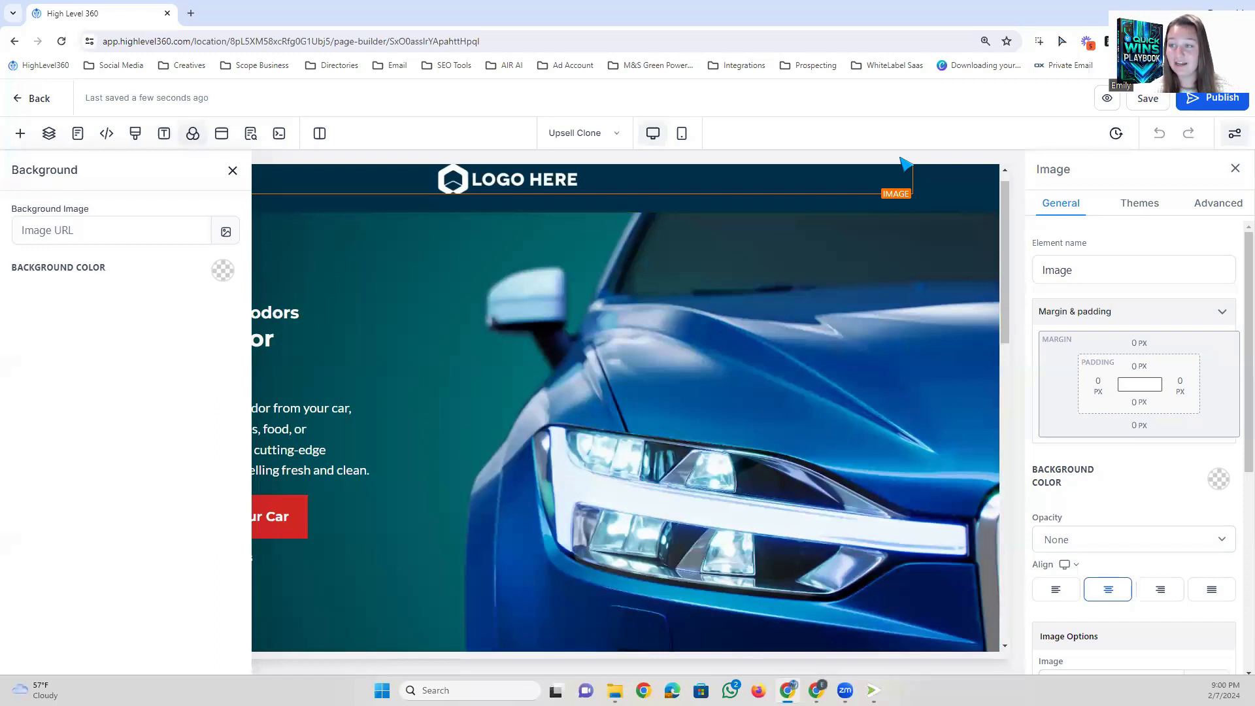
pyautogui.click(226, 273)
pyautogui.click(133, 302)
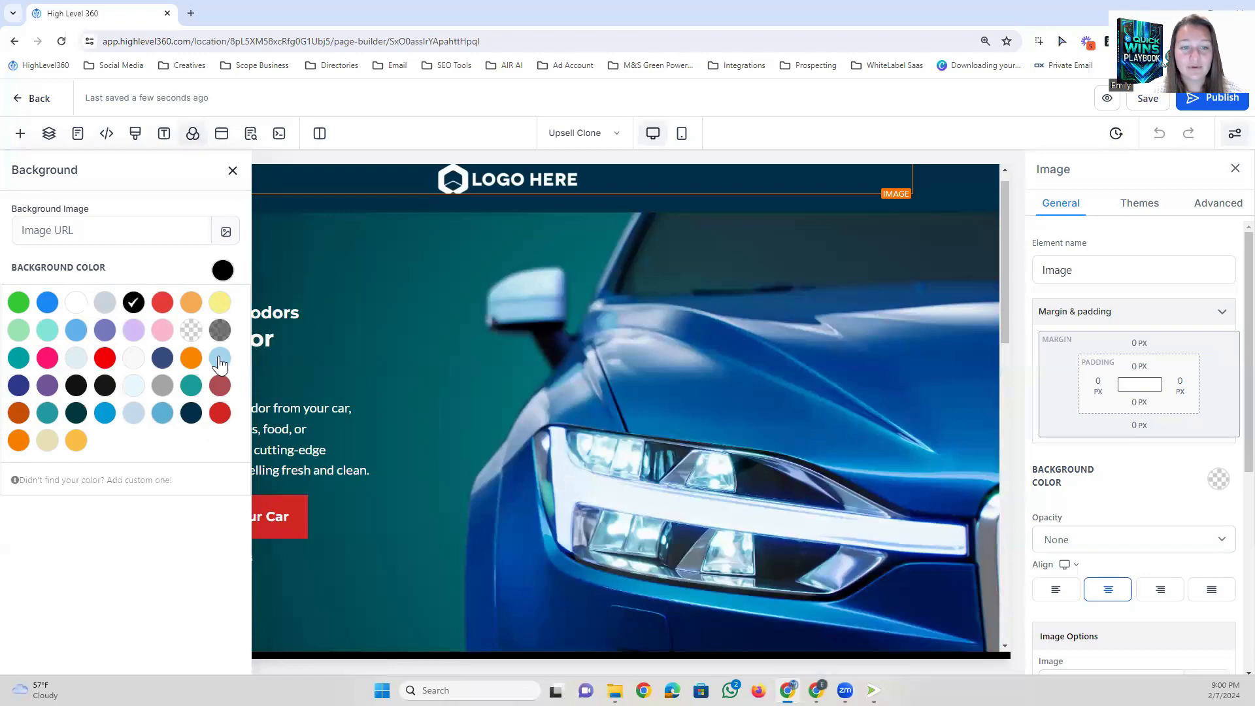
pyautogui.scroll(-5, 422, 342)
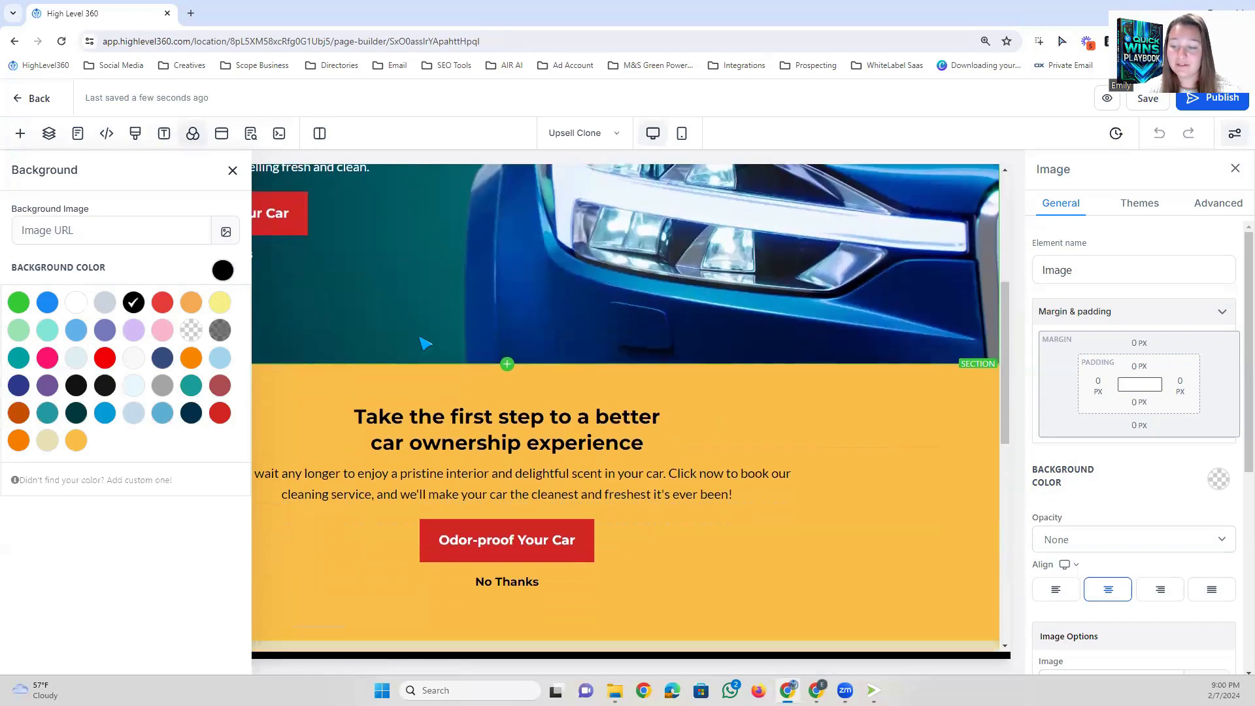
pyautogui.scroll(-3, 425, 343)
pyautogui.scroll(1, 299, 255)
pyautogui.click(232, 171)
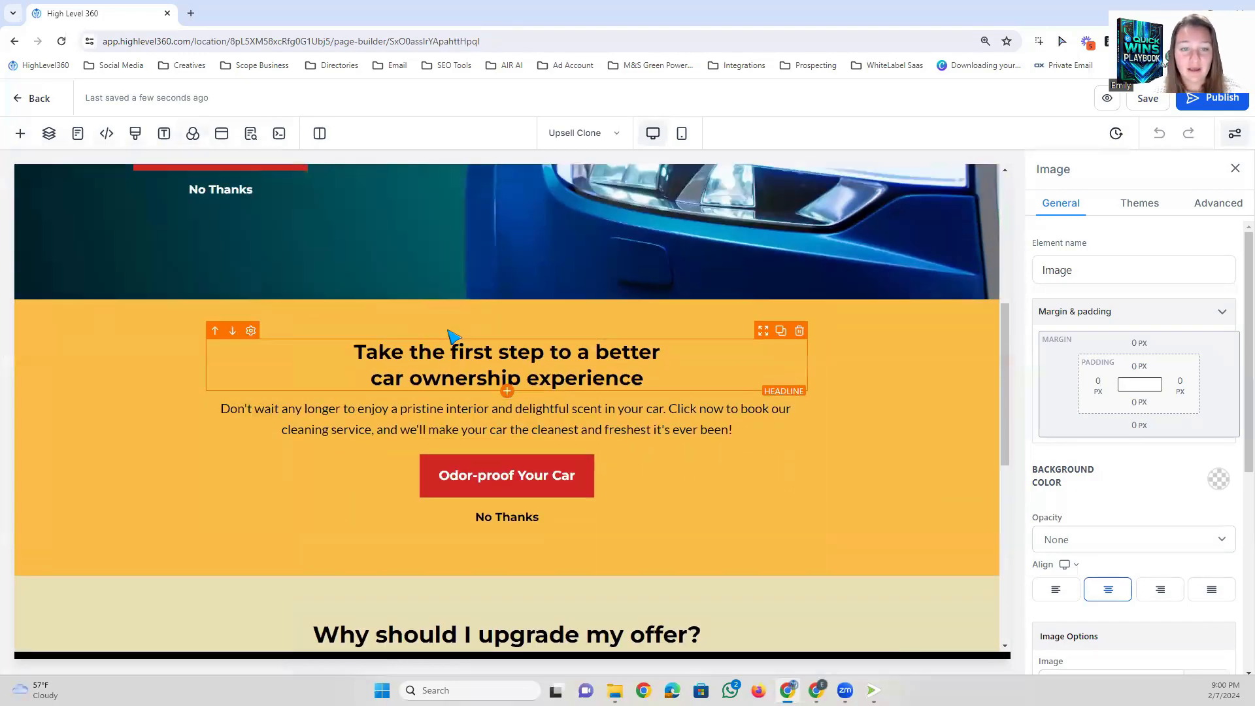
# Insert an empty section between the logo header and the hero section.
pyautogui.scroll(6, 457, 343)
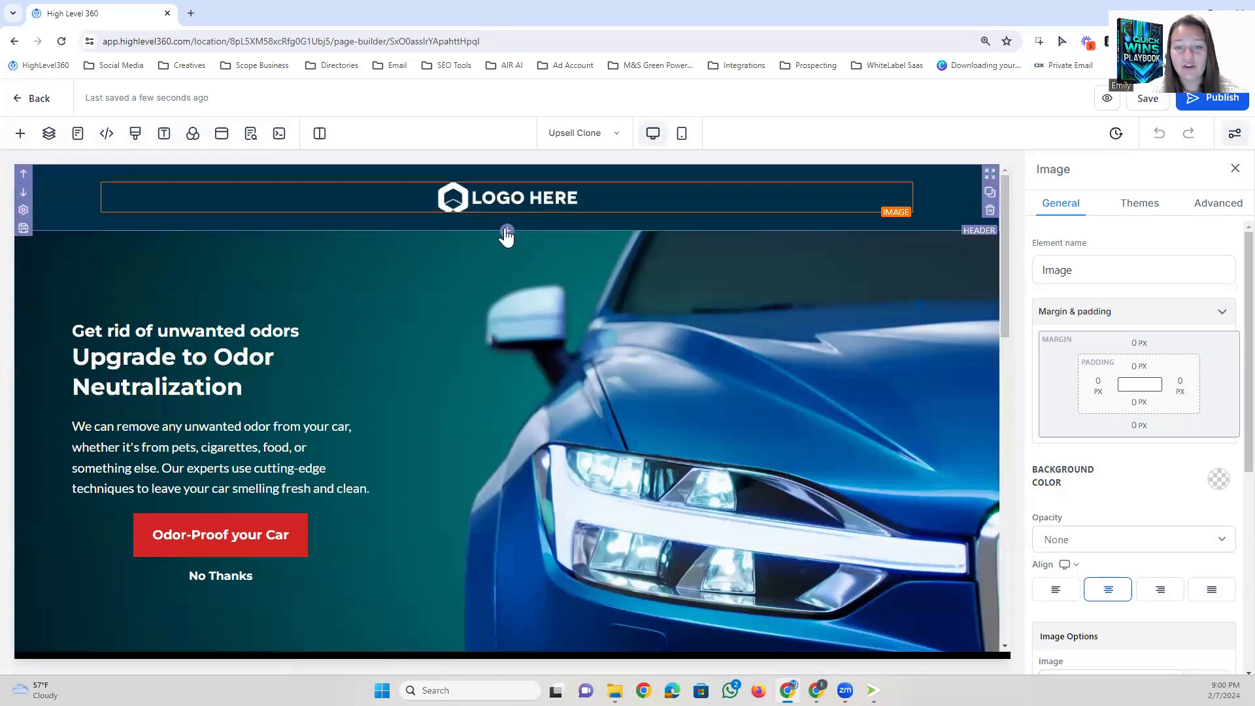
pyautogui.click(506, 233)
pyautogui.click(199, 242)
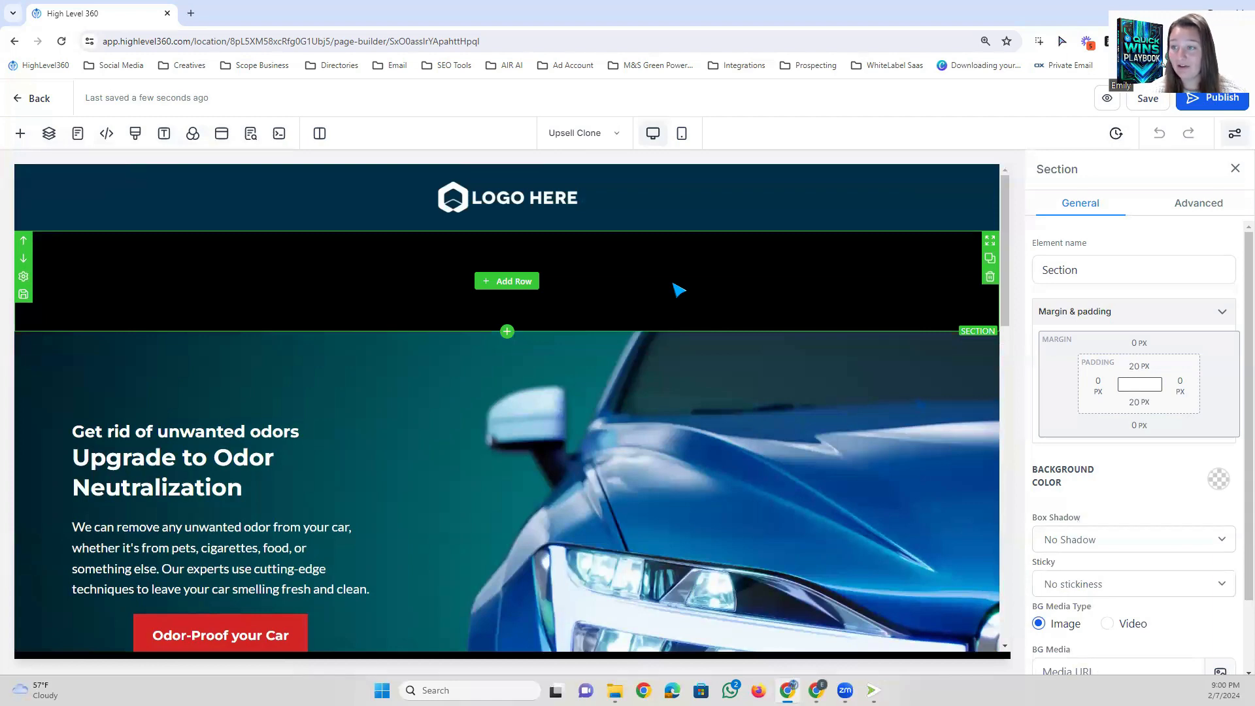
# Open the page's popup and add a 1-column row to it.
pyautogui.click(221, 133)
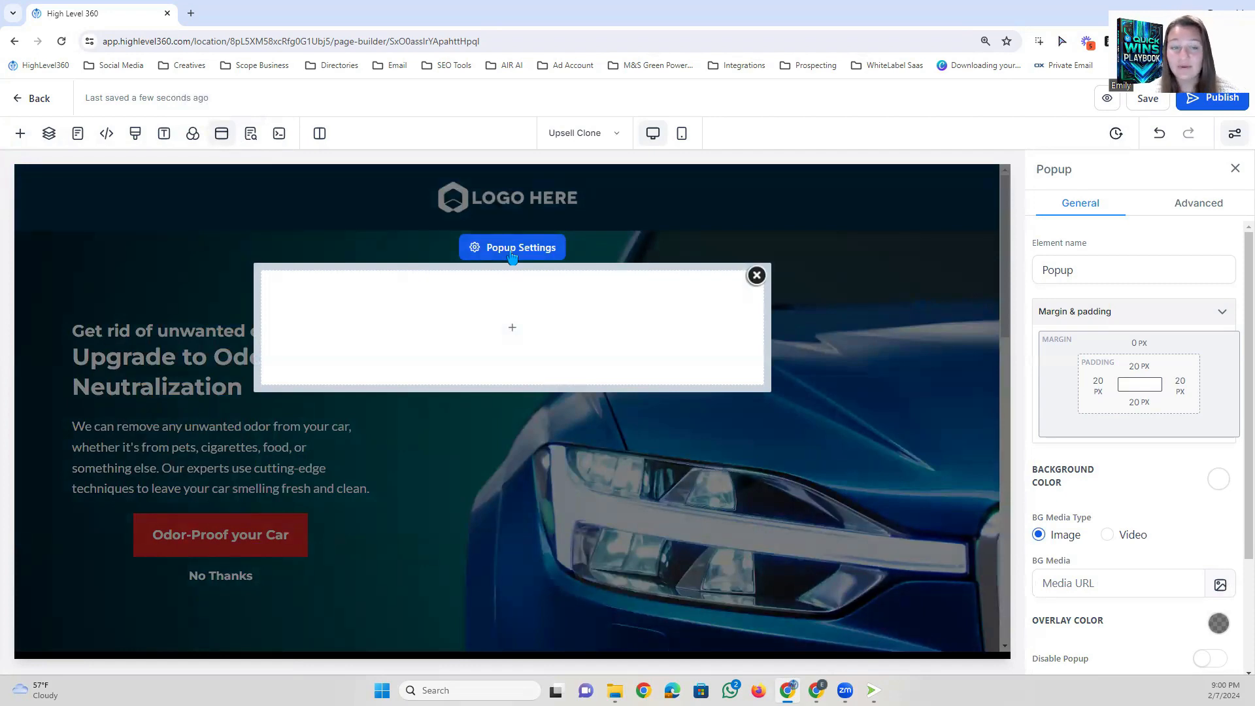
pyautogui.click(503, 327)
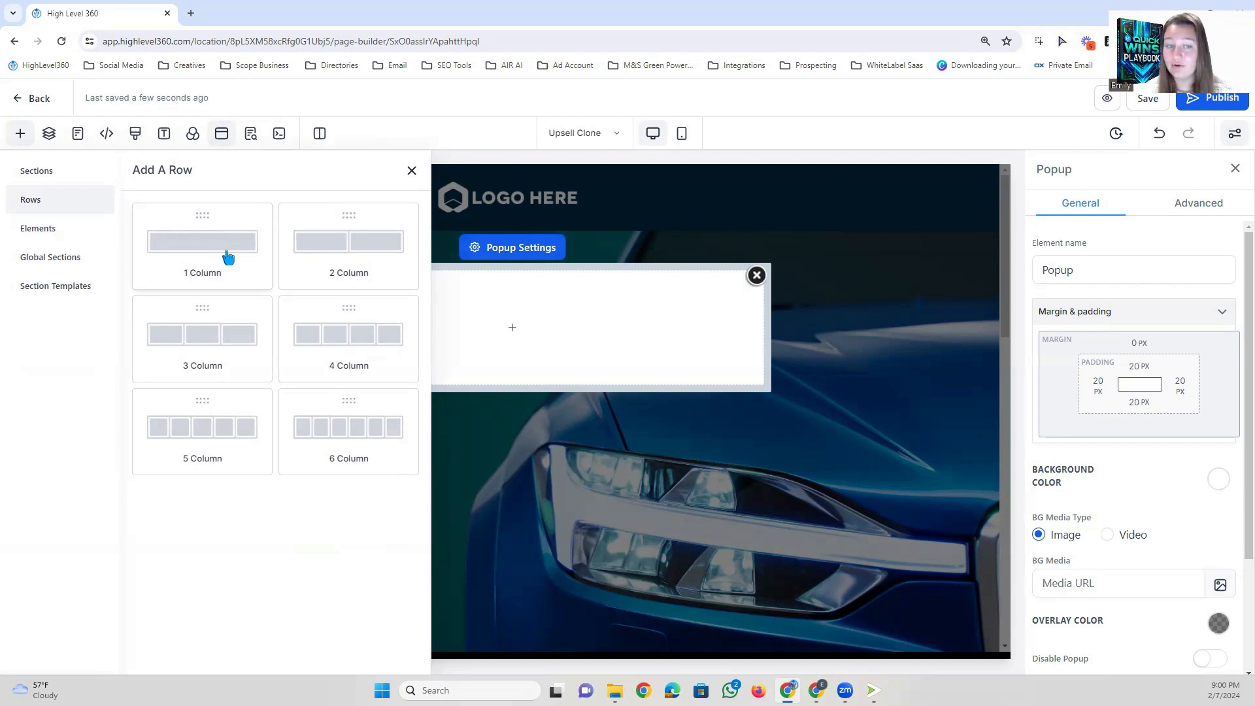
pyautogui.click(228, 256)
# Add a Form element using the Contact Us form to the popup's column, and close the popup.
pyautogui.click(512, 344)
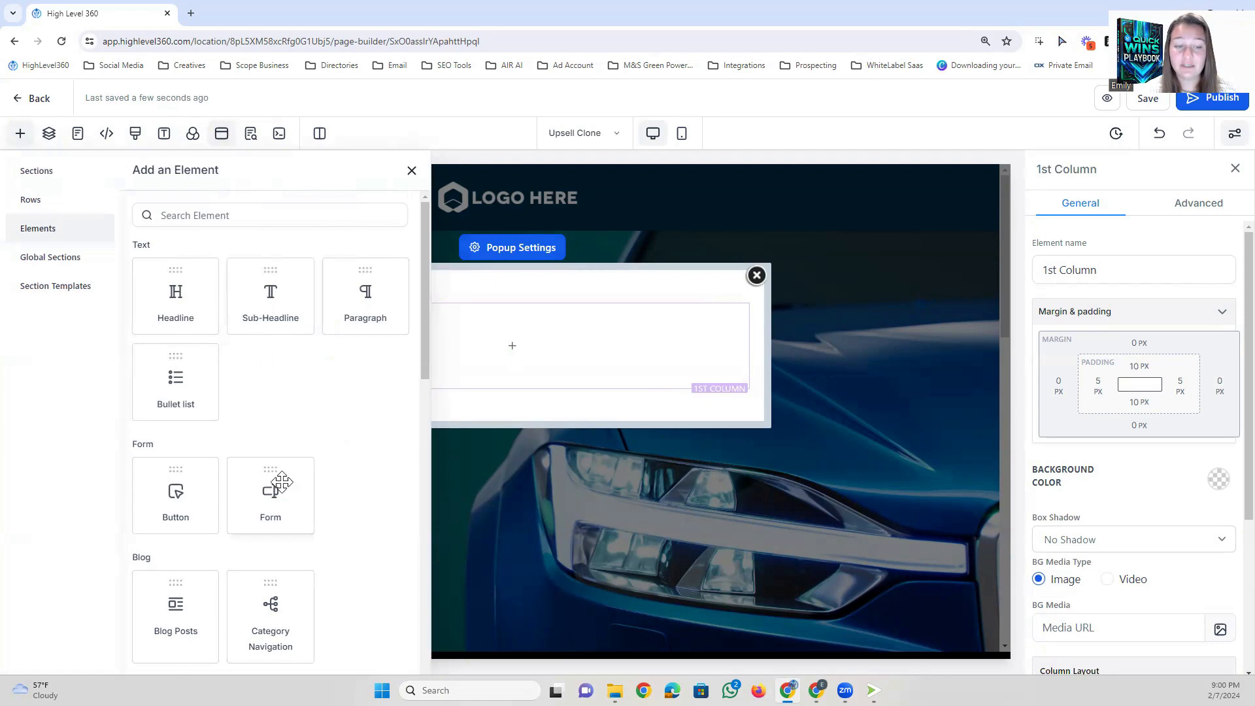
pyautogui.click(285, 482)
pyautogui.click(625, 318)
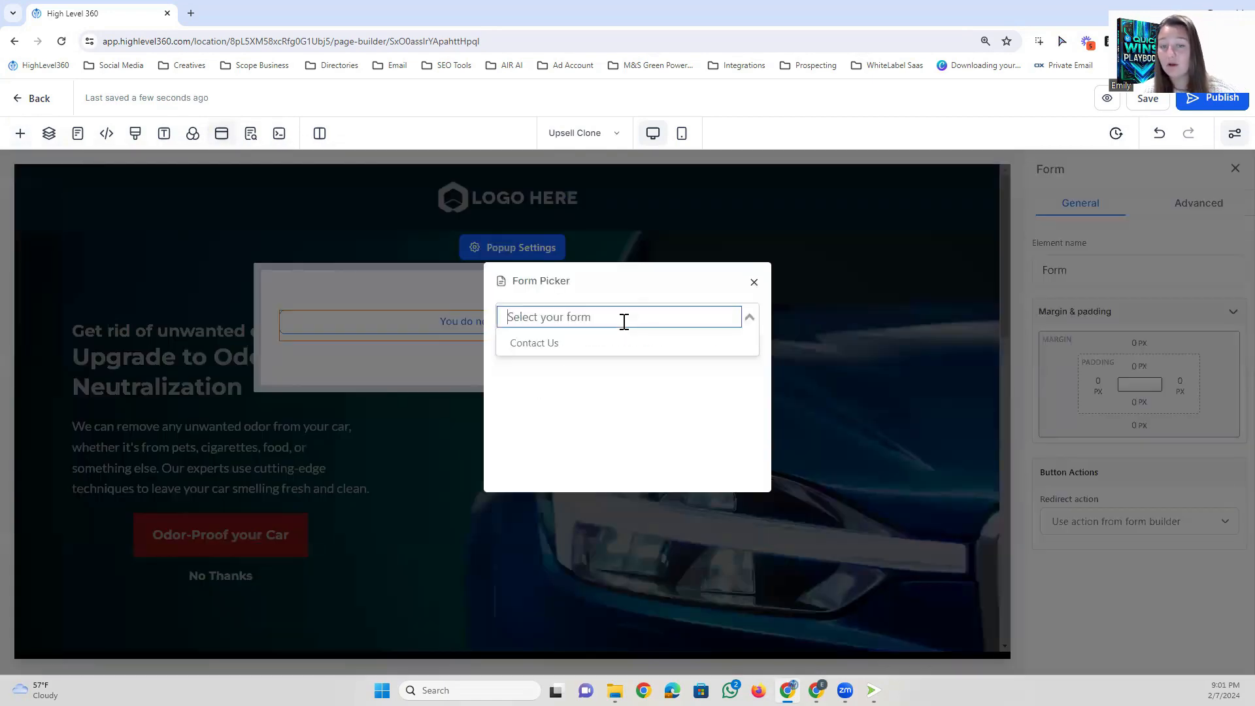
pyautogui.click(546, 345)
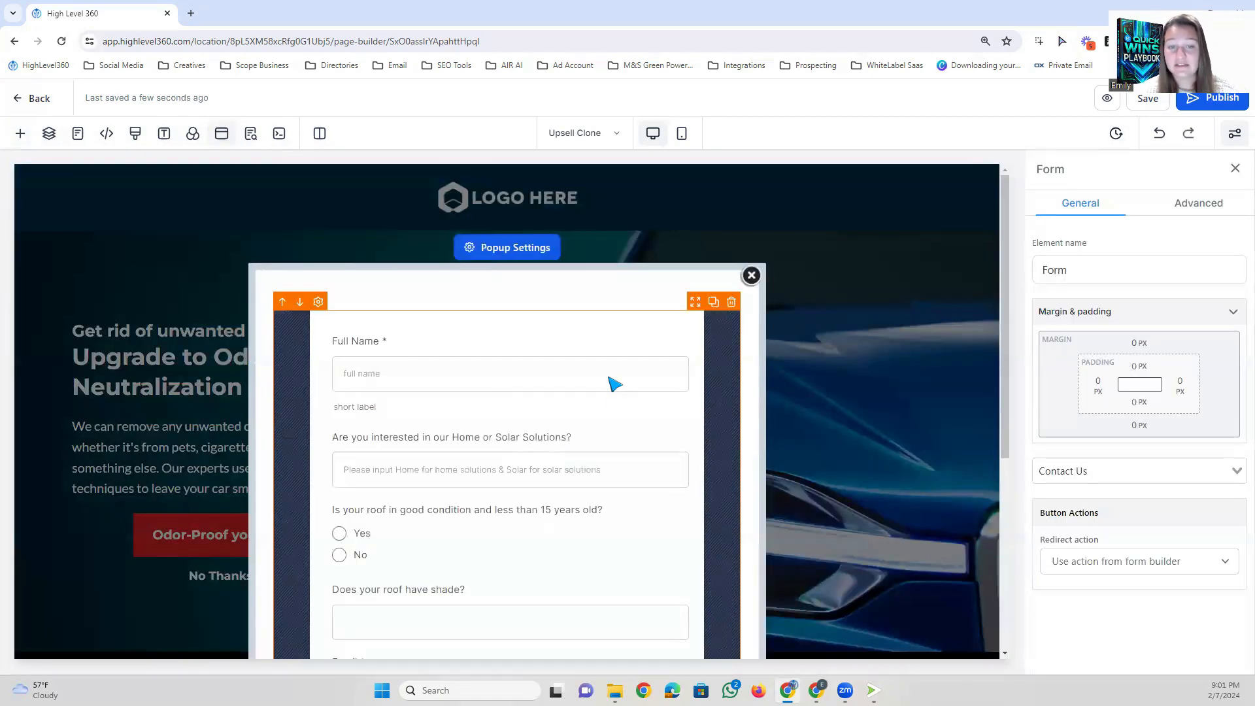
pyautogui.click(223, 134)
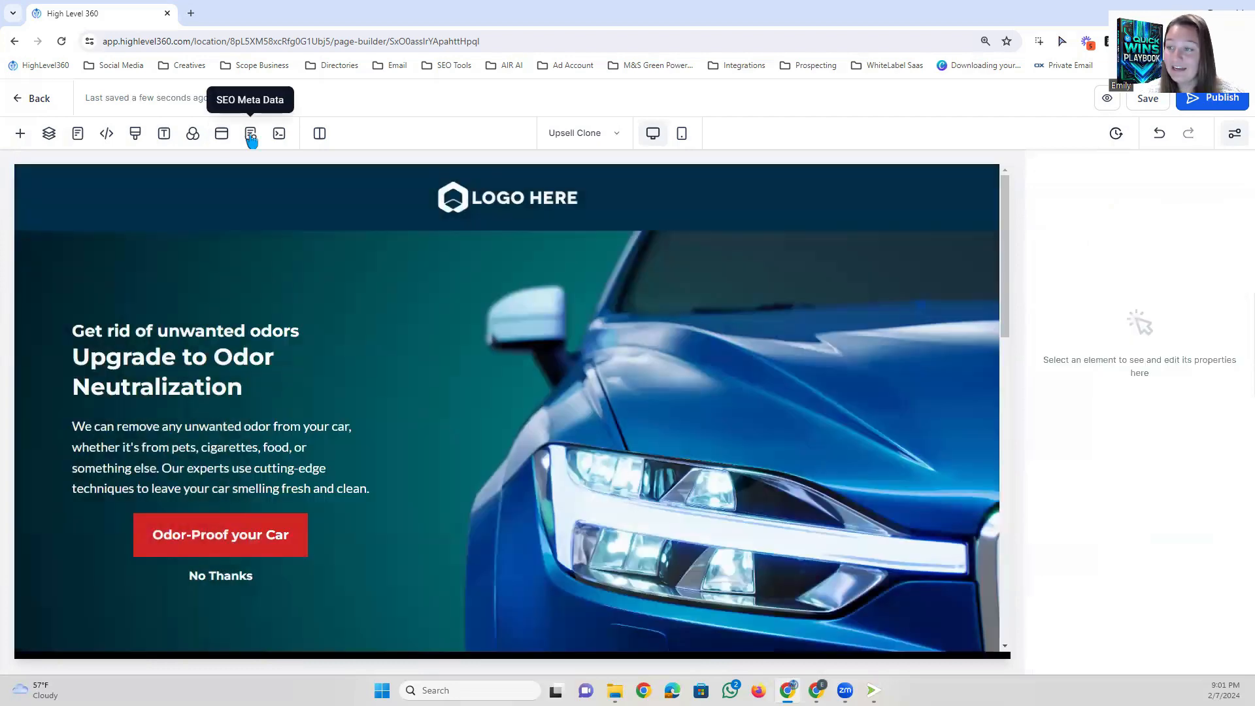
# Examine the page's SEO metadata fields, from title, description and keywords to author, social image, canonical links and SEO preview.
pyautogui.click(251, 134)
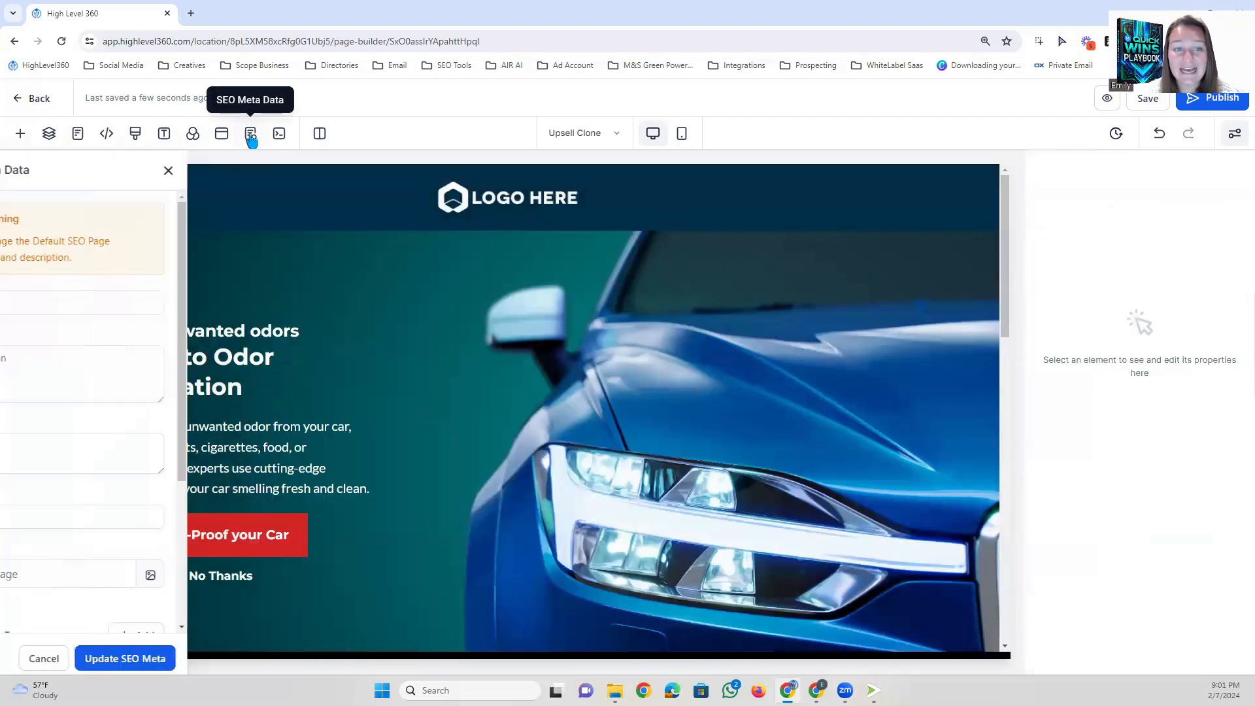
pyautogui.scroll(-3, 196, 216)
pyautogui.scroll(2, 146, 224)
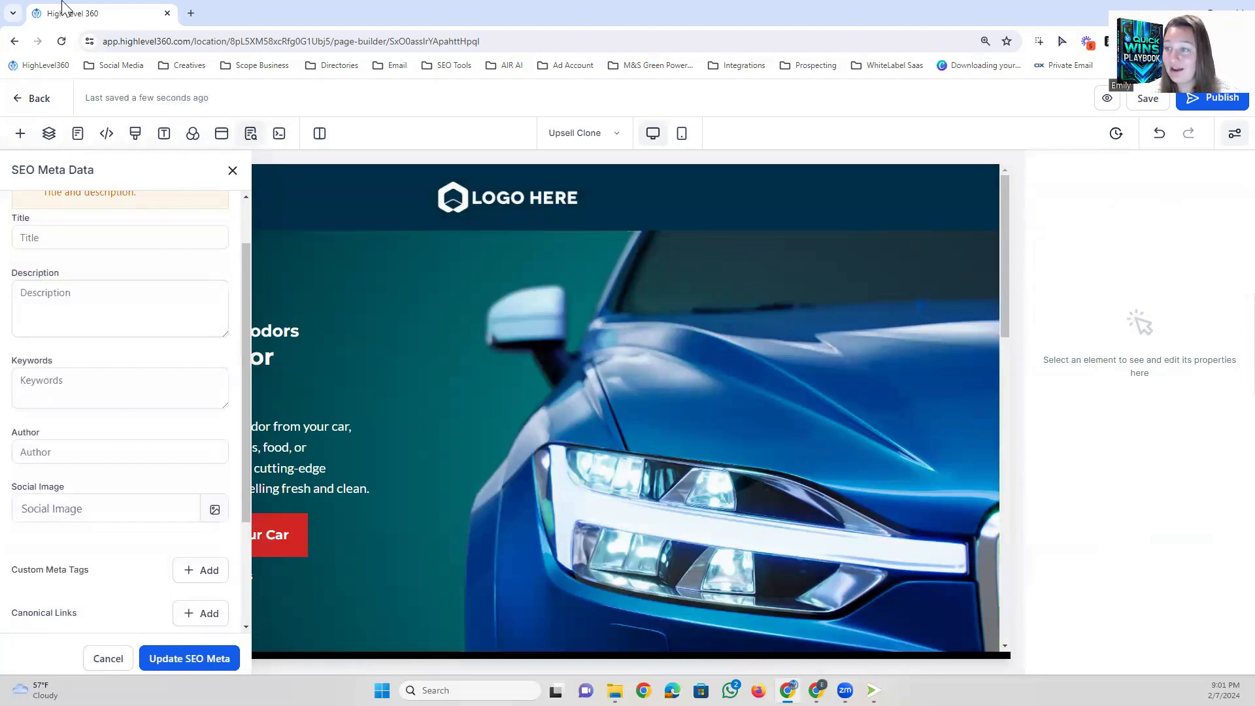
pyautogui.click(99, 241)
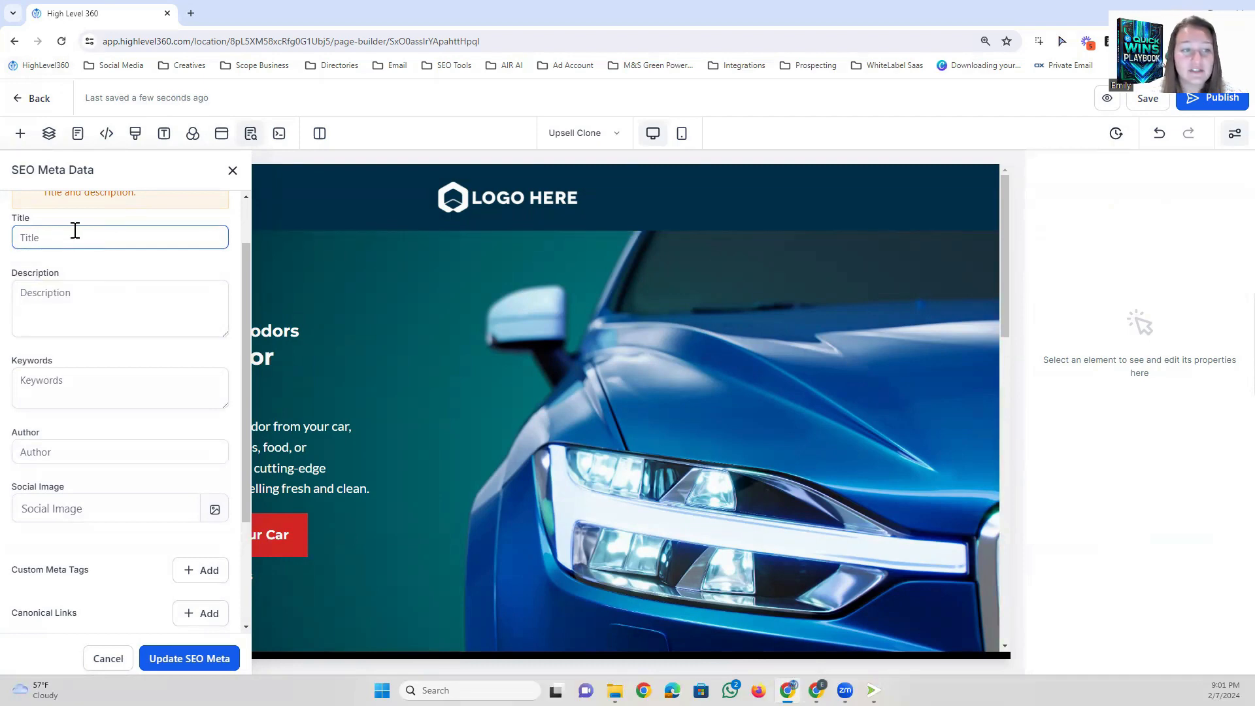
pyautogui.click(78, 306)
pyautogui.scroll(-1, 73, 313)
pyautogui.click(73, 314)
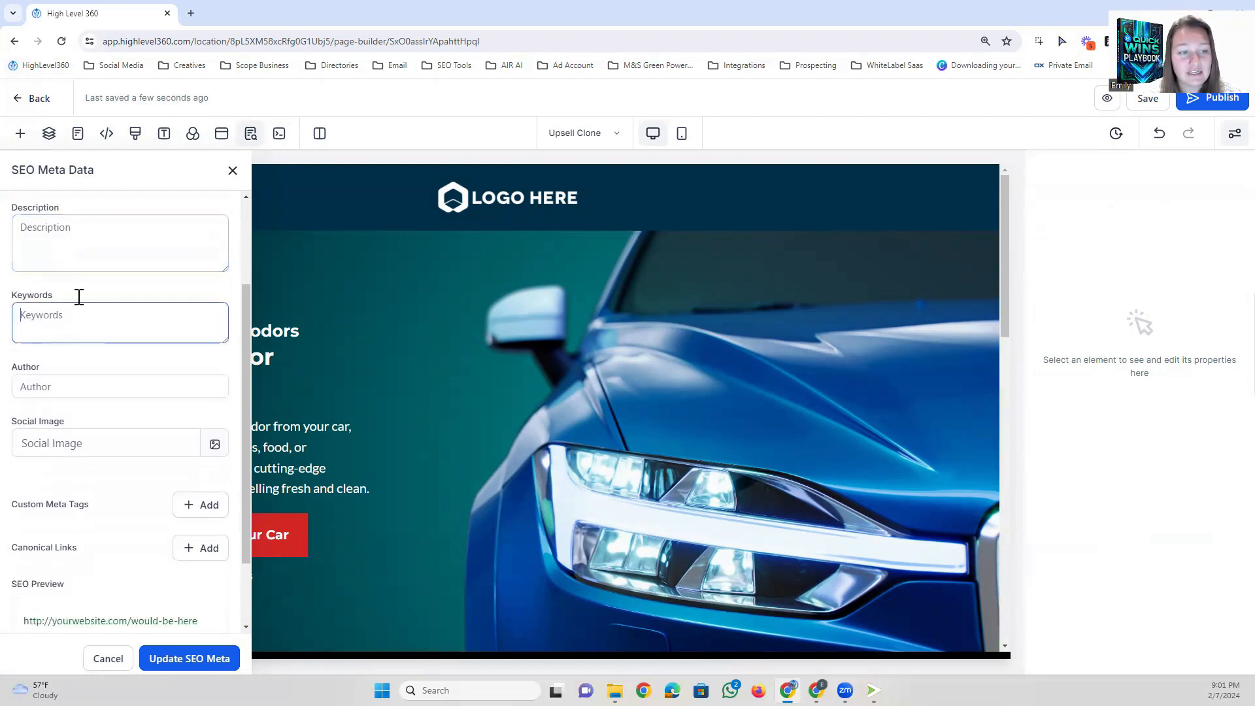
pyautogui.click(56, 385)
pyautogui.click(55, 437)
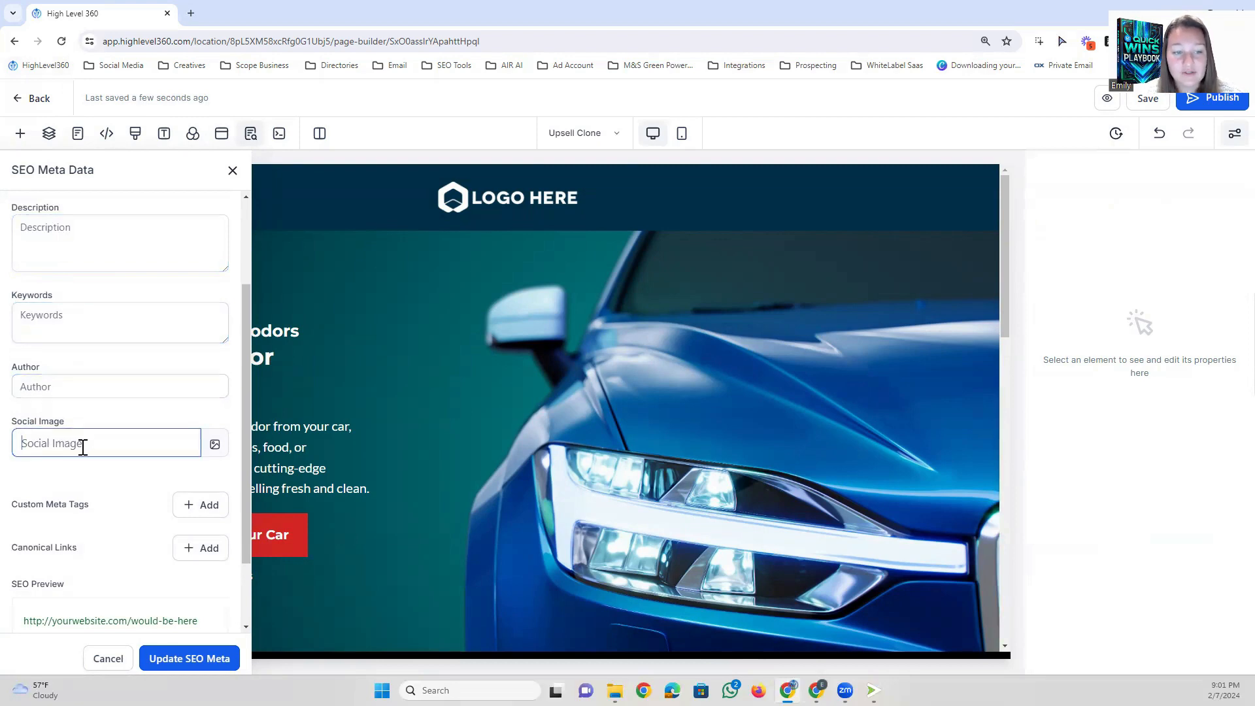
pyautogui.scroll(-2, 107, 432)
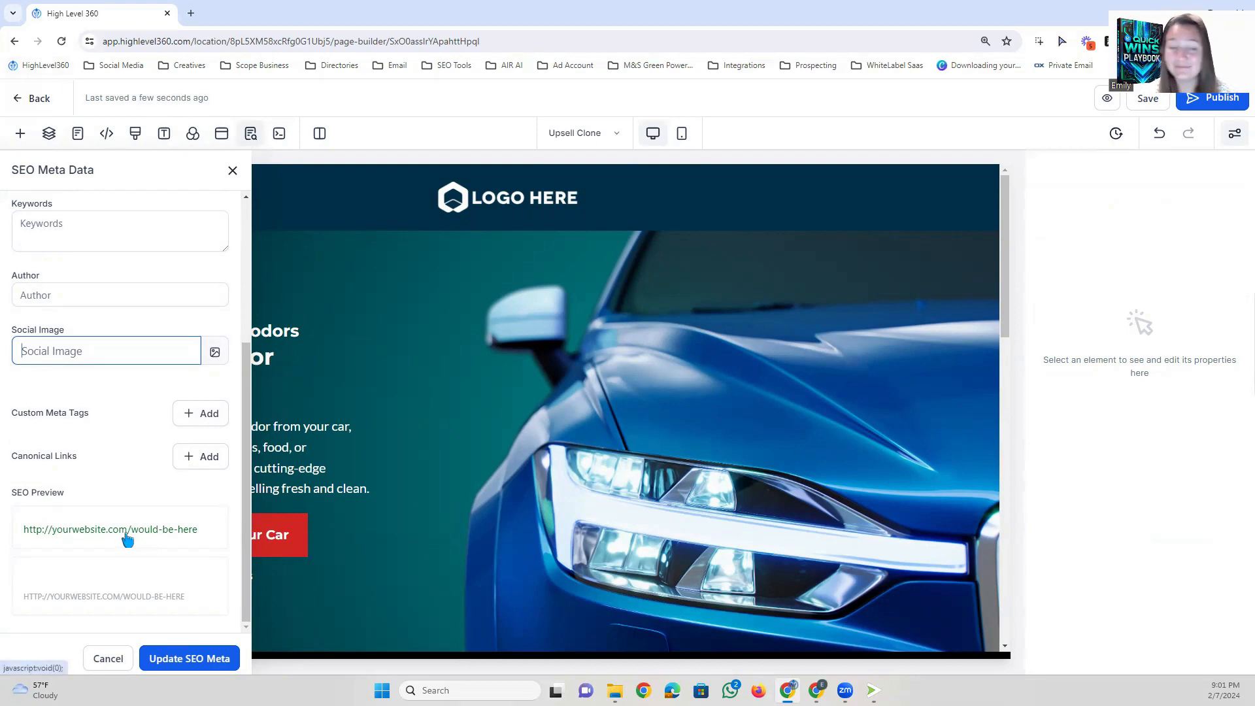
# Show the funnel's main pages for switching between them, and close the list.
pyautogui.click(587, 132)
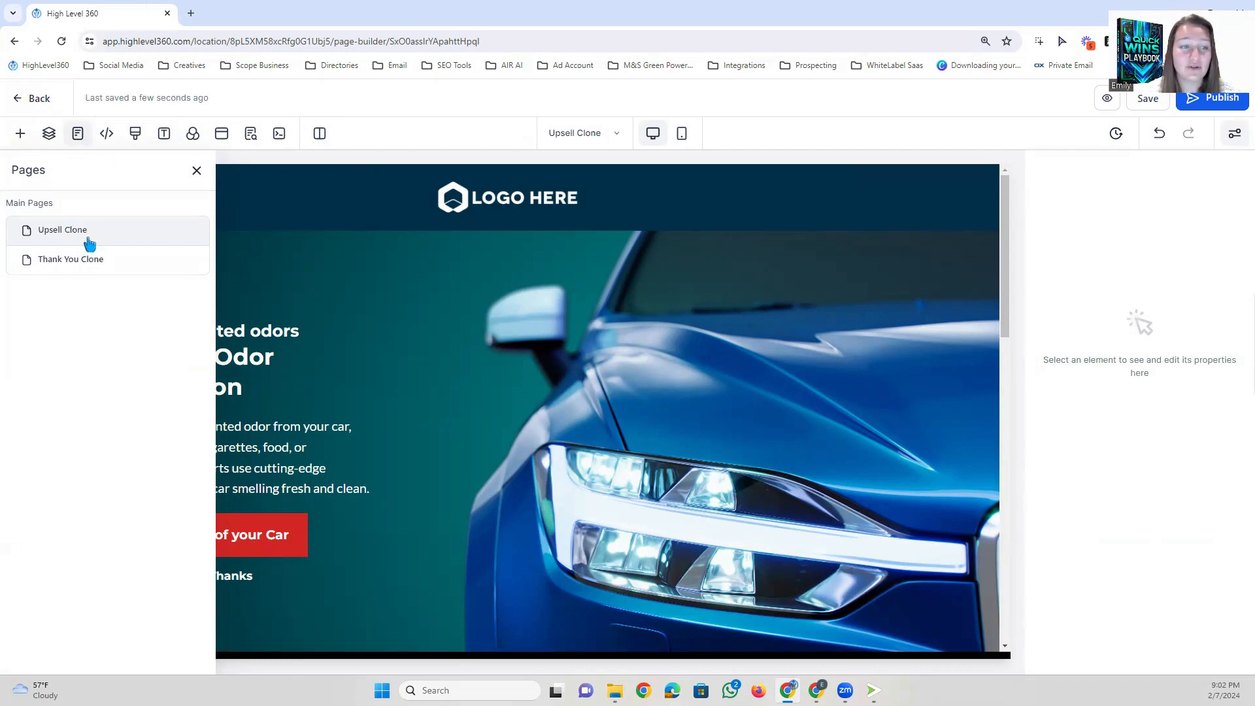
pyautogui.click(196, 170)
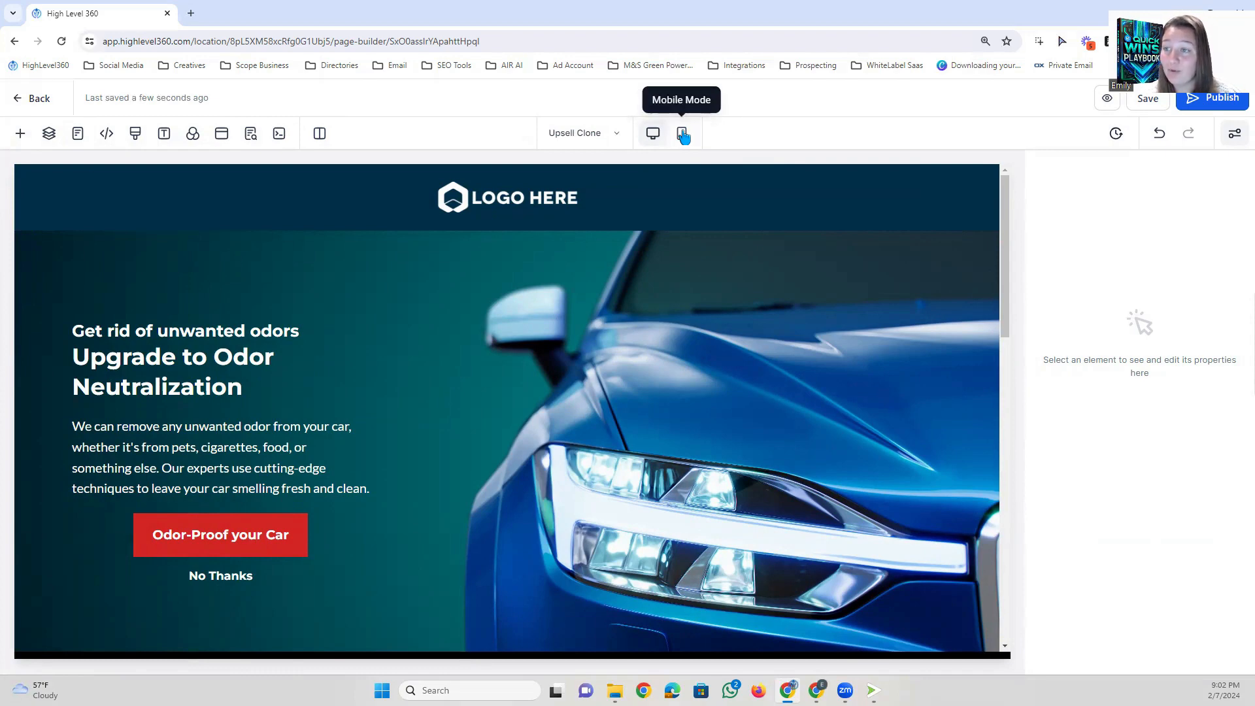
# Switch the page to mobile mode, compare it with the desktop layout, and look over the mobile hero area.
pyautogui.click(683, 135)
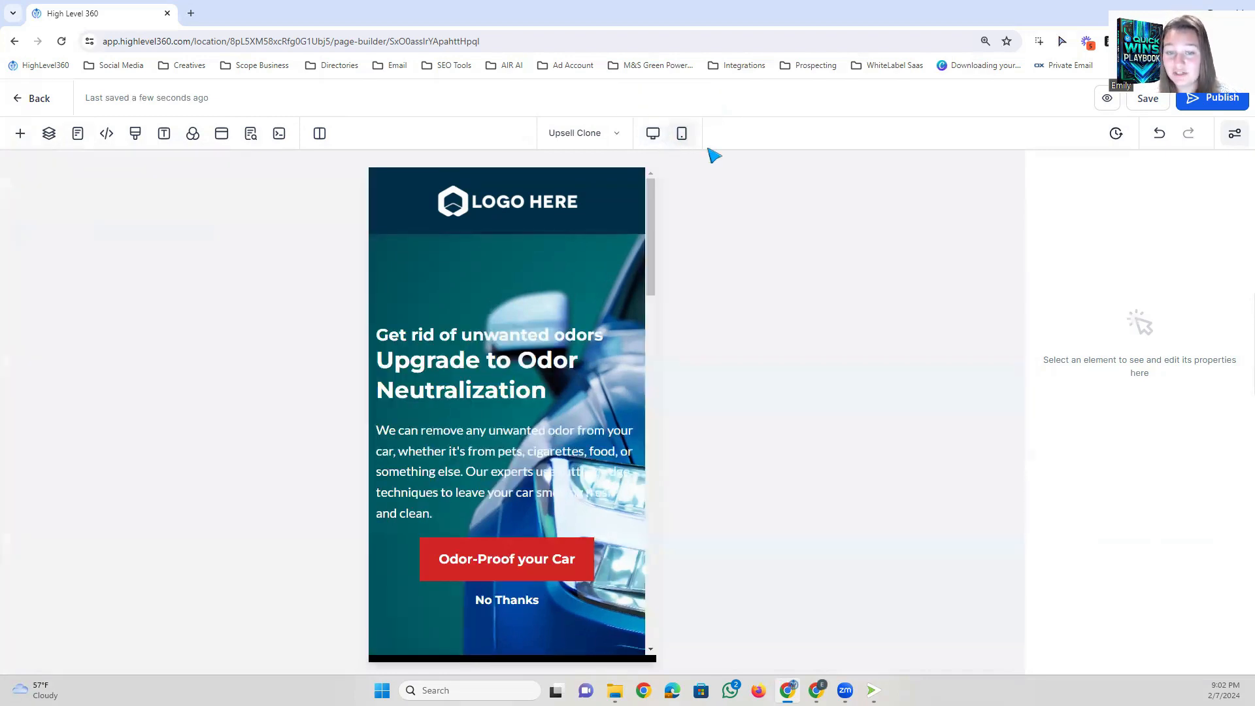
pyautogui.click(654, 134)
pyautogui.click(682, 135)
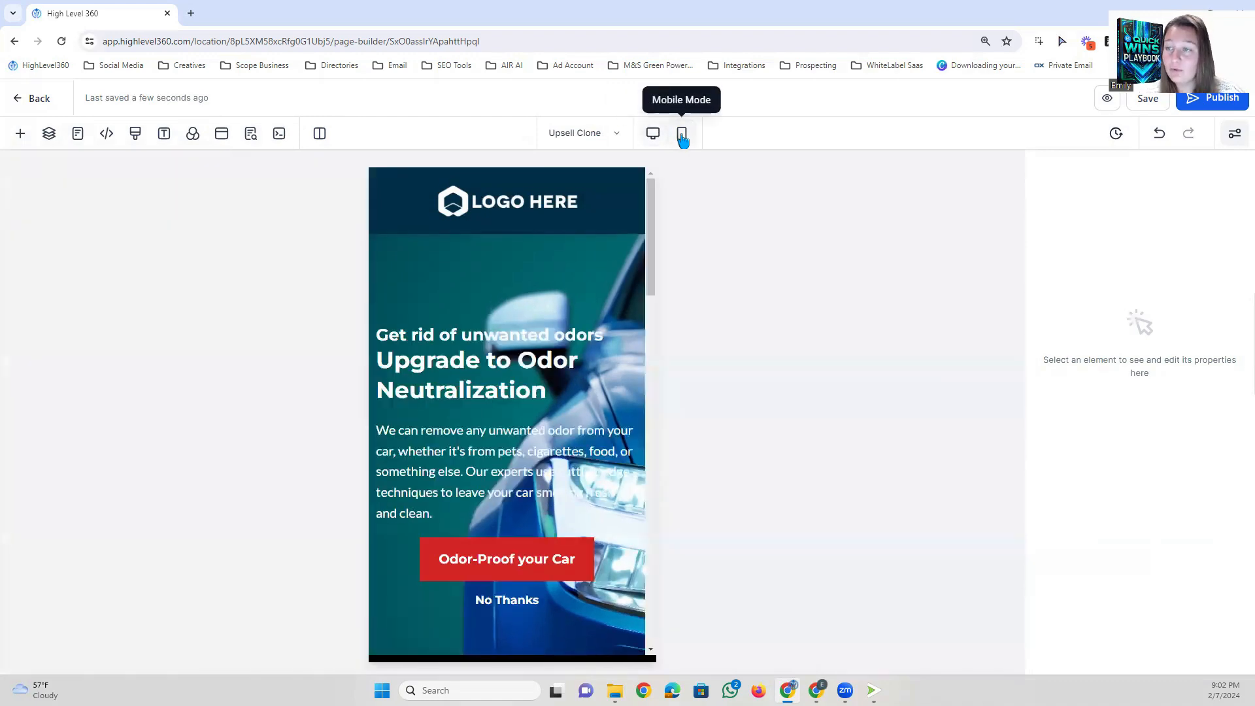
pyautogui.scroll(-4, 547, 359)
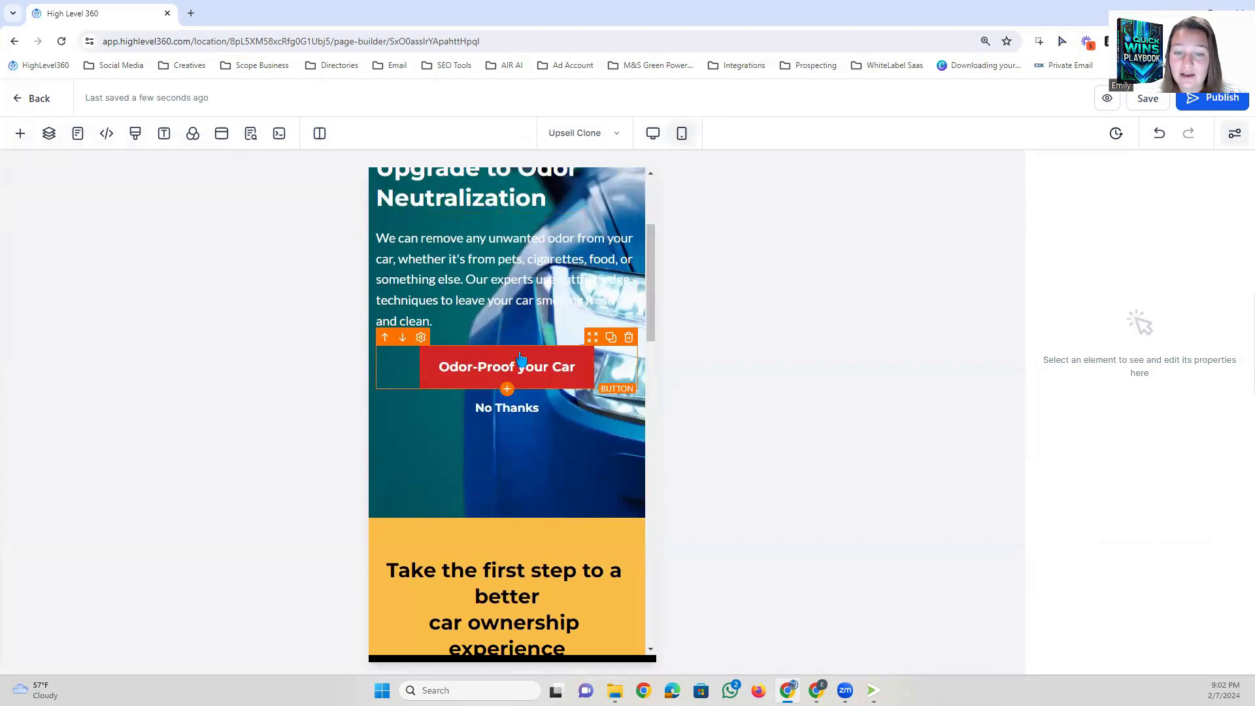
pyautogui.scroll(4, 516, 364)
# Select the "Get rid of unwanted odors" sub-headline to view its mobile text settings.
pyautogui.click(540, 334)
pyautogui.scroll(-4, 543, 346)
pyautogui.scroll(4, 563, 340)
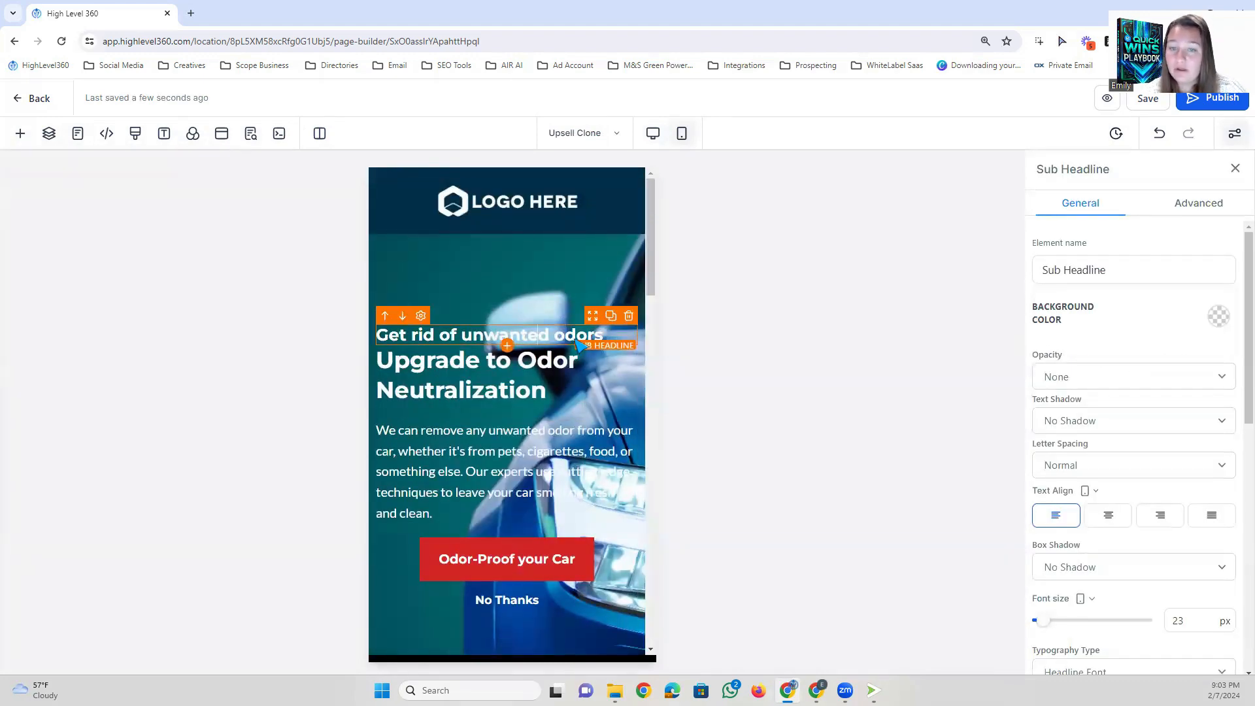
# Set the mobile font size of the "Upgrade to Odor Neutralization" headline to 28 px.
pyautogui.click(469, 369)
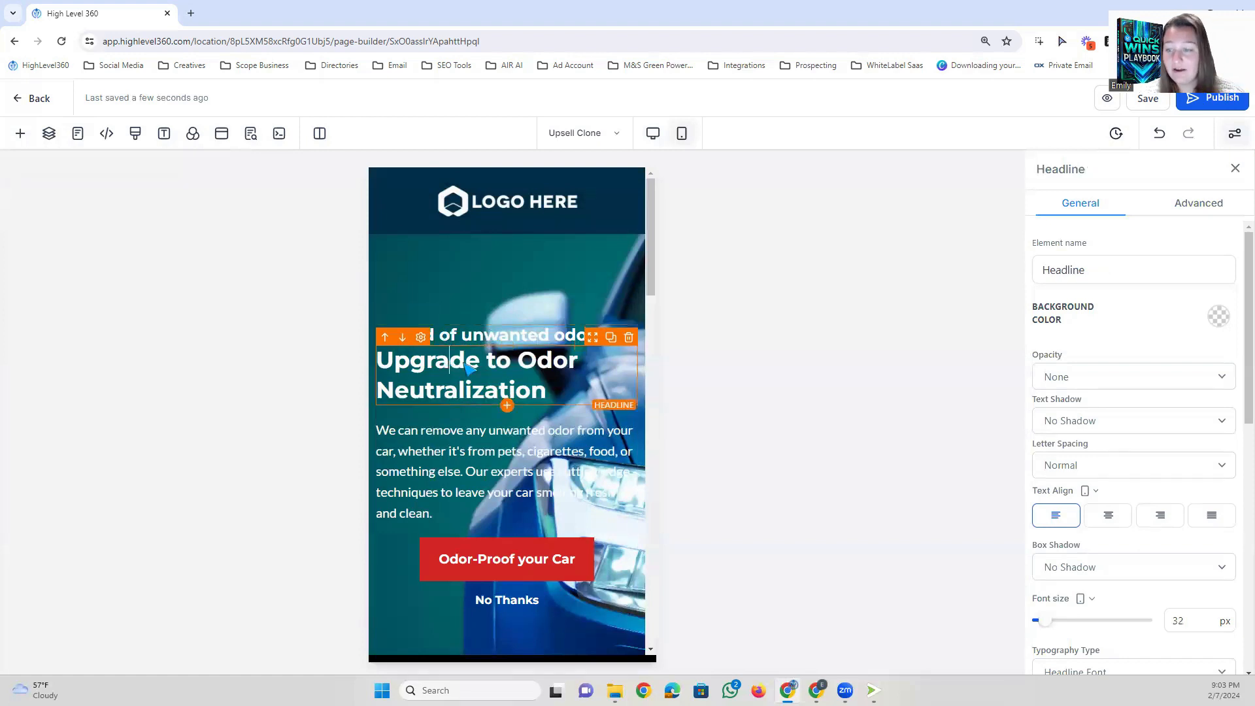
pyautogui.scroll(-3, 1216, 443)
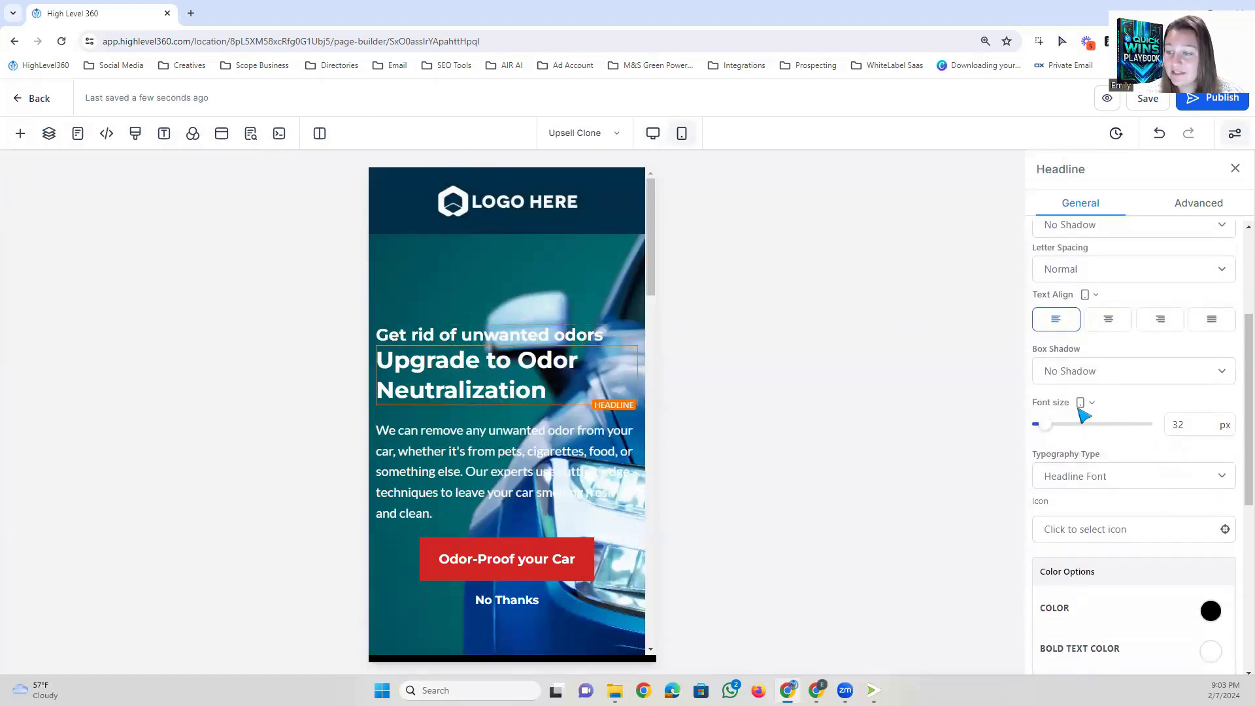
pyautogui.click(1174, 421)
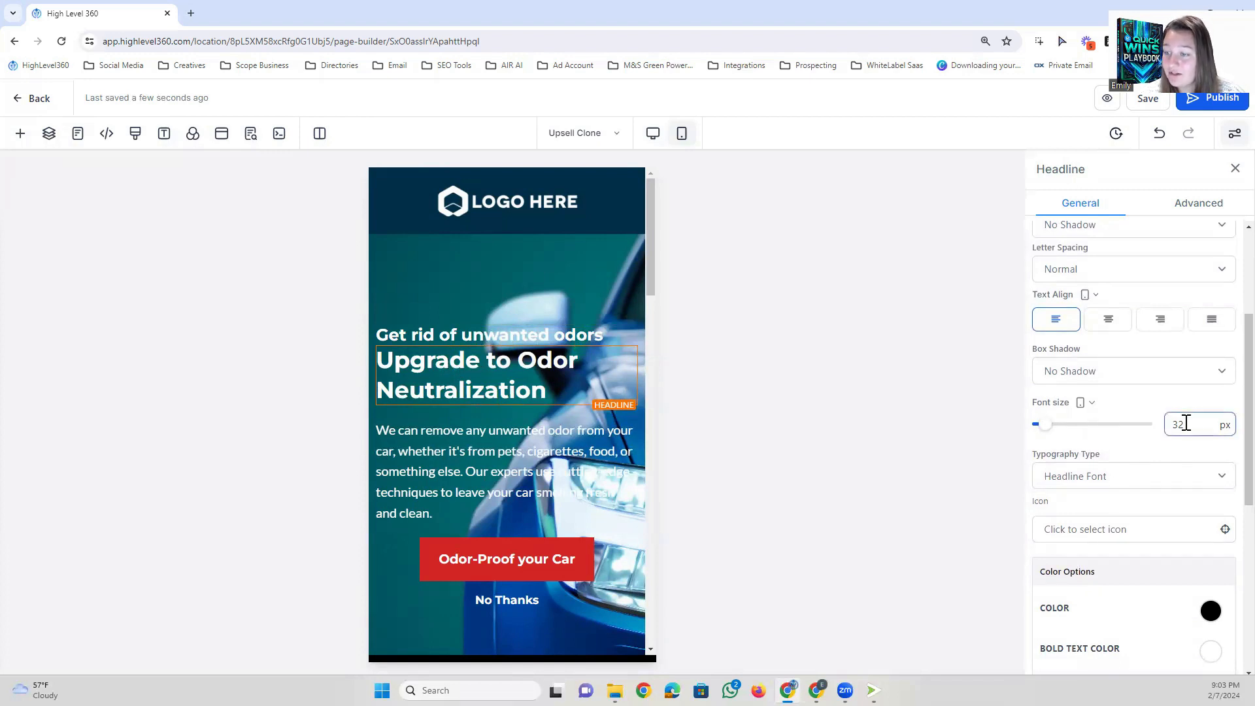
pyautogui.press('BackSpace')
pyautogui.press('BackSpace')
pyautogui.write('28')
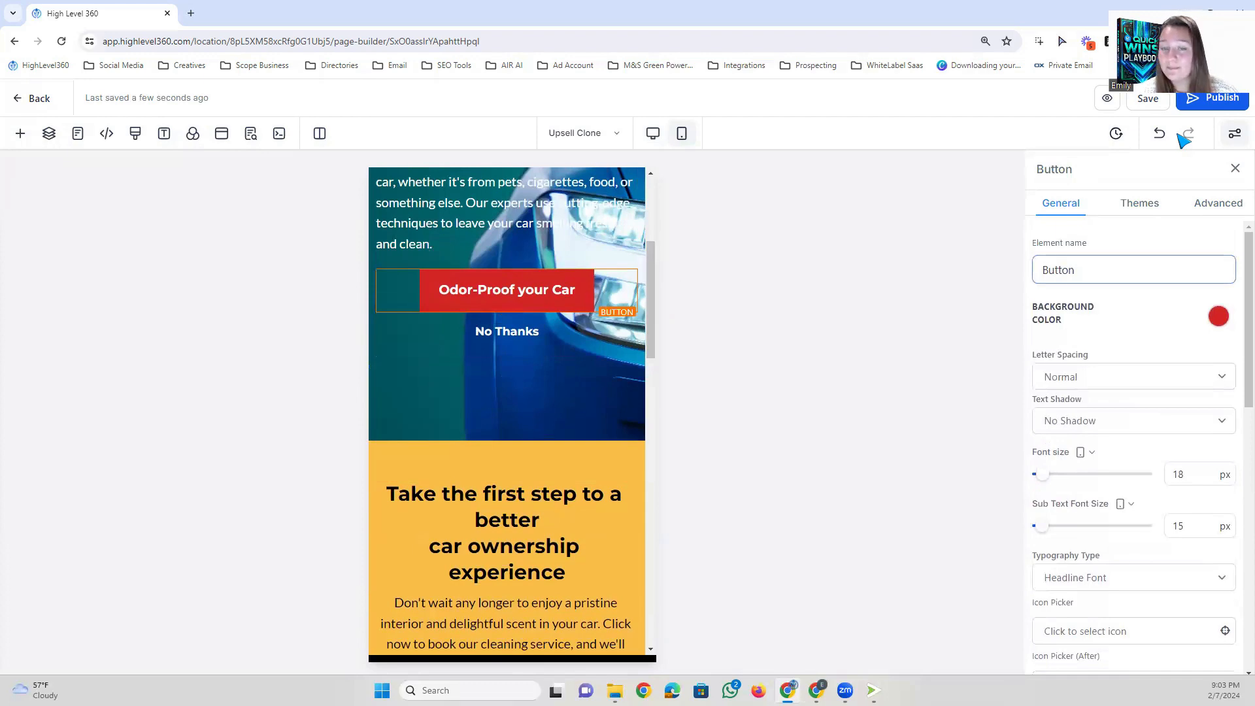
# Look over the mobile hero section's background settings and the text settings of the paragraph under the headline.
pyautogui.scroll(4, 569, 262)
pyautogui.click(569, 248)
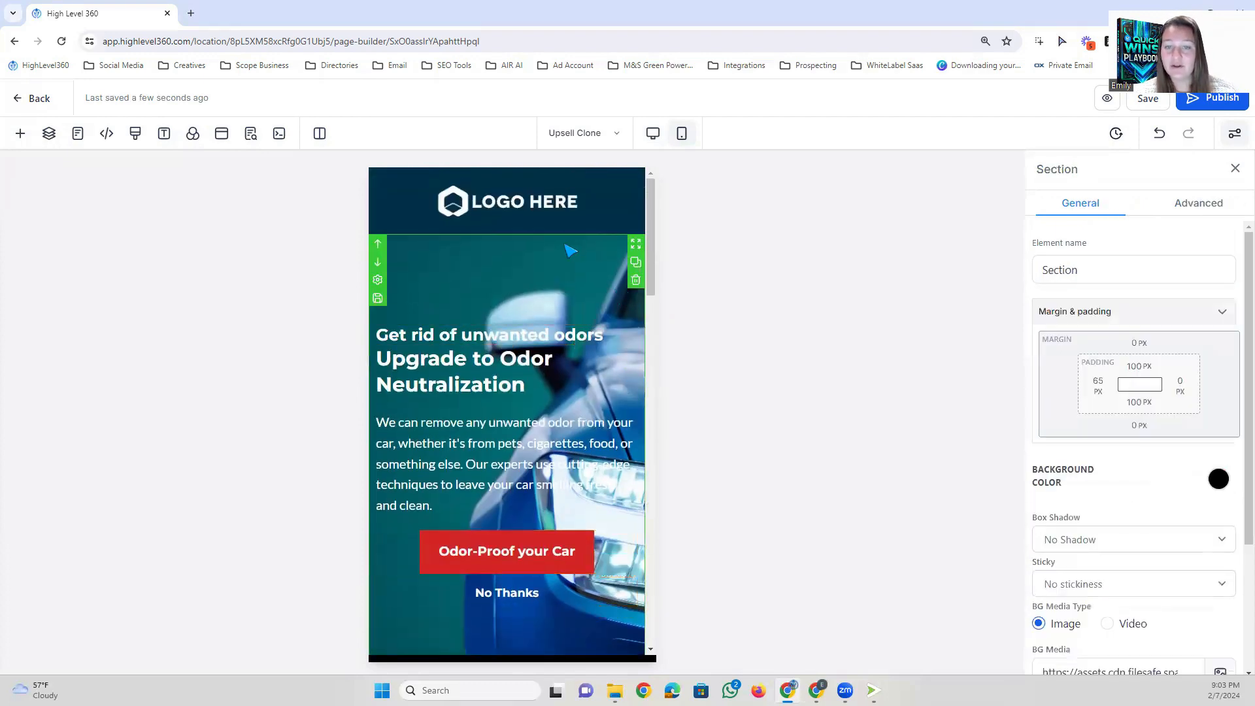
pyautogui.scroll(-3, 1127, 416)
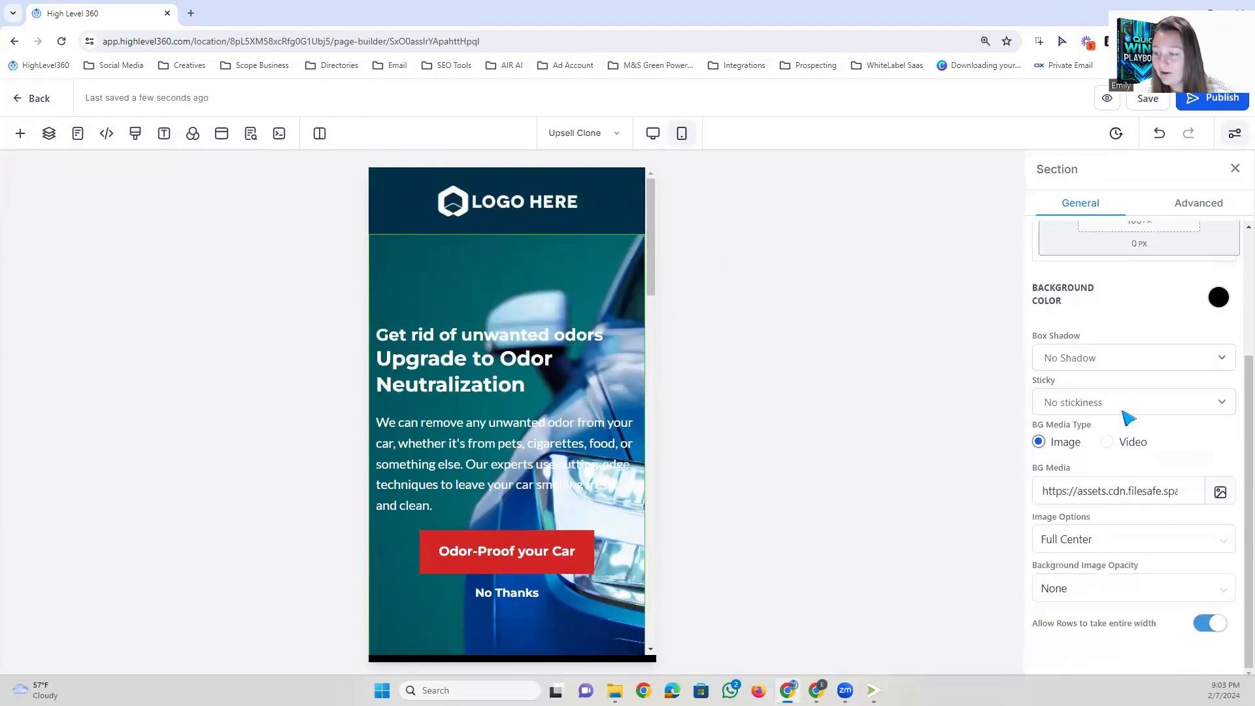
pyautogui.scroll(-1, 497, 327)
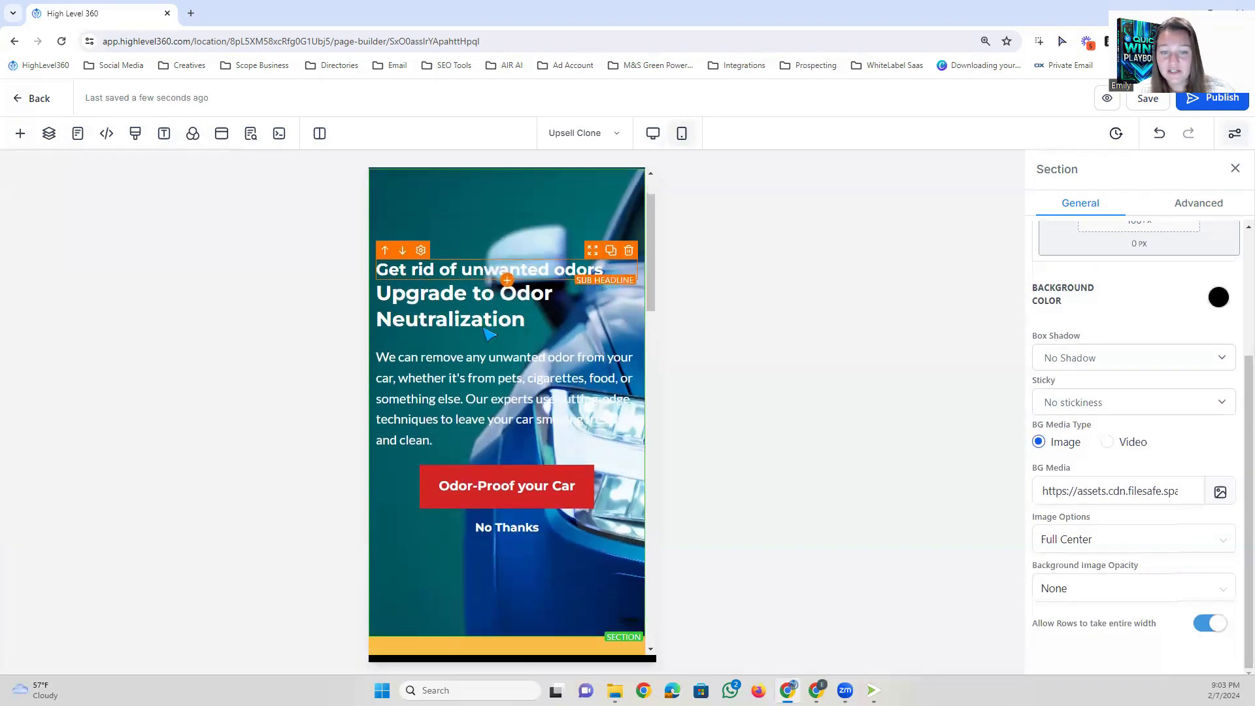
pyautogui.click(427, 420)
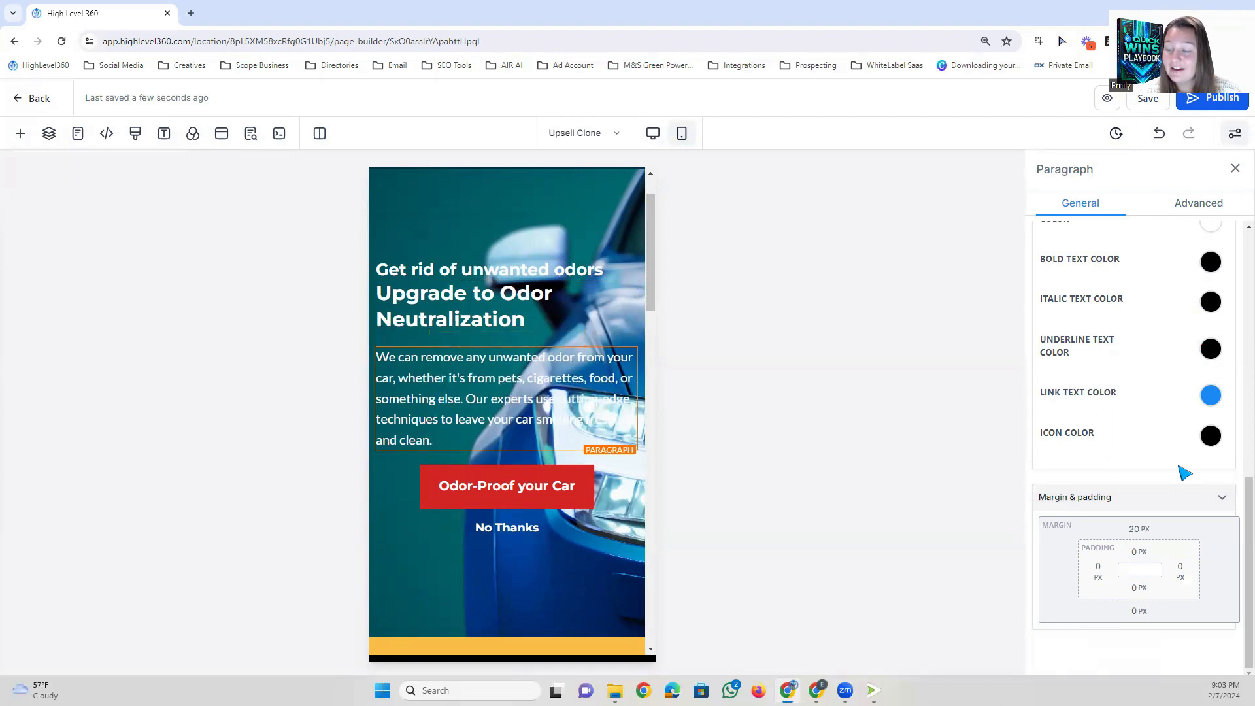
# Try to save the page, and view the domain choices for publishing the funnel without selecting one.
pyautogui.click(1150, 98)
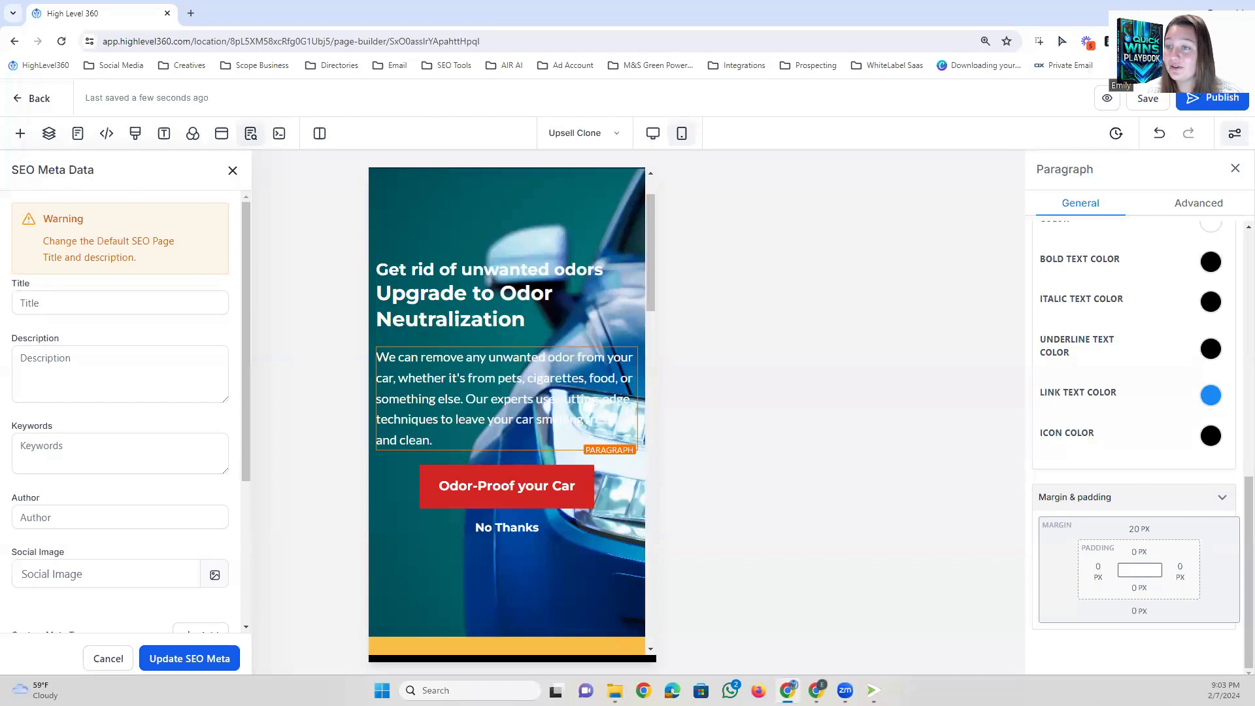
pyautogui.click(1228, 104)
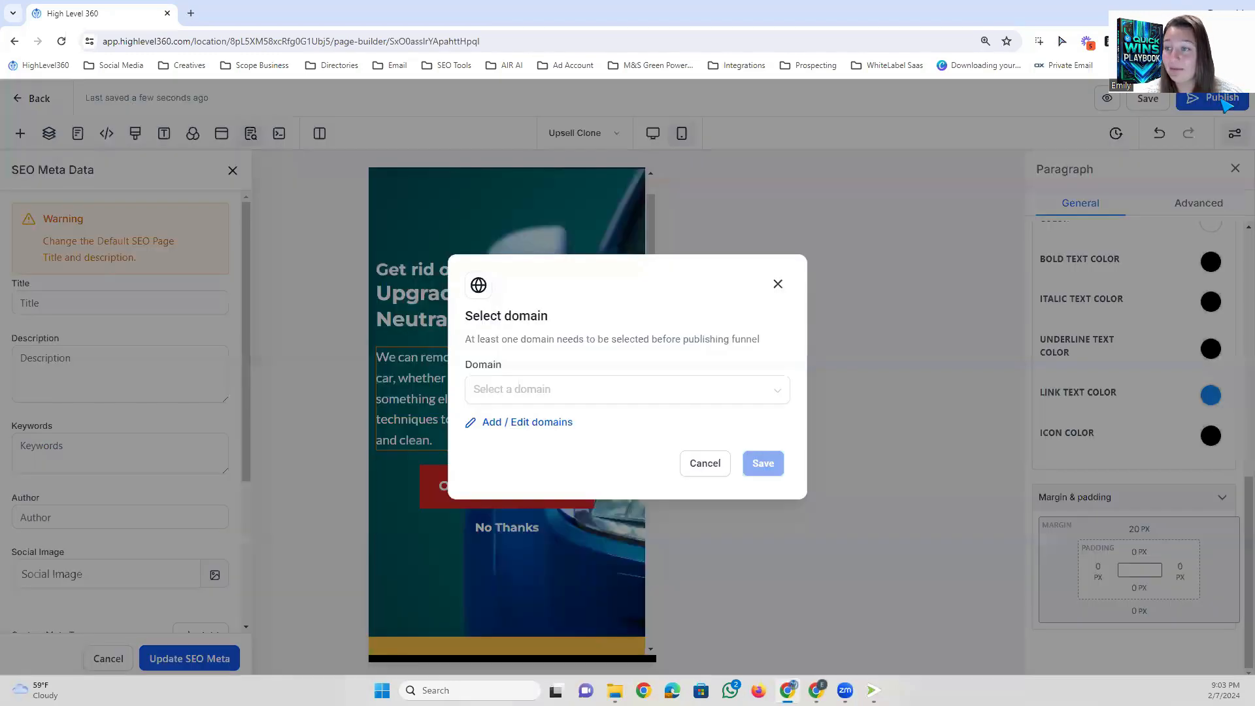
pyautogui.click(526, 390)
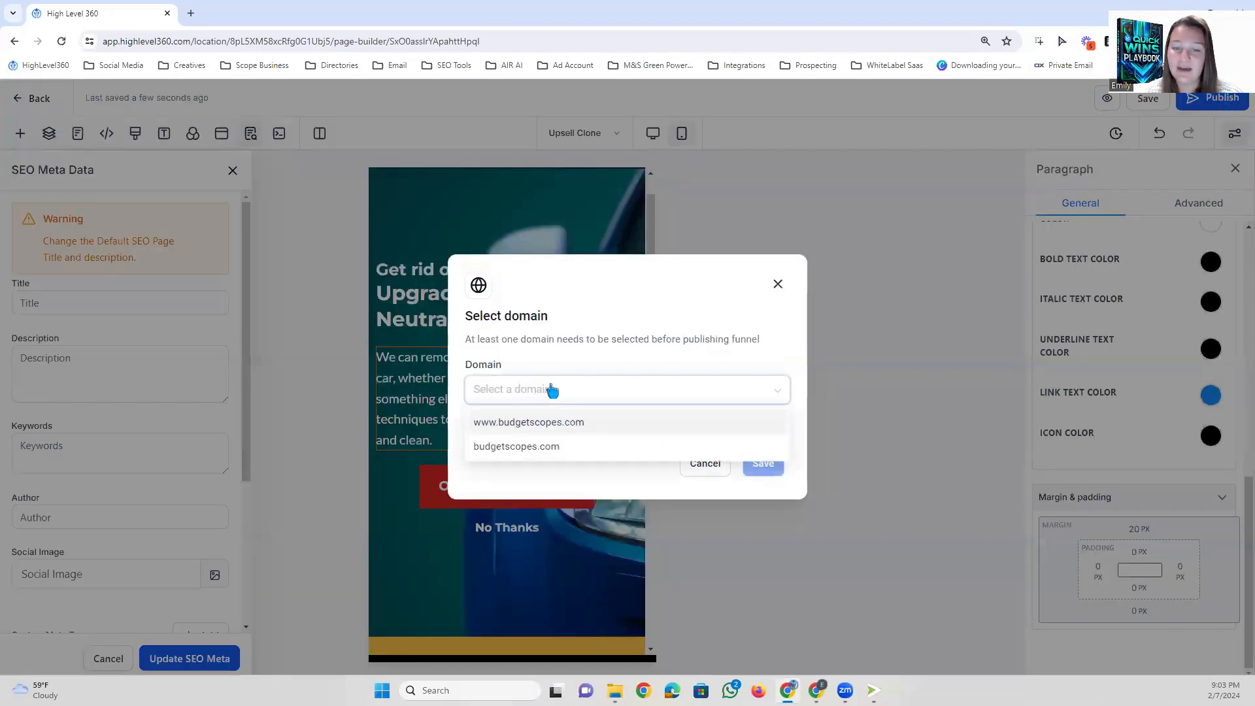
pyautogui.click(606, 367)
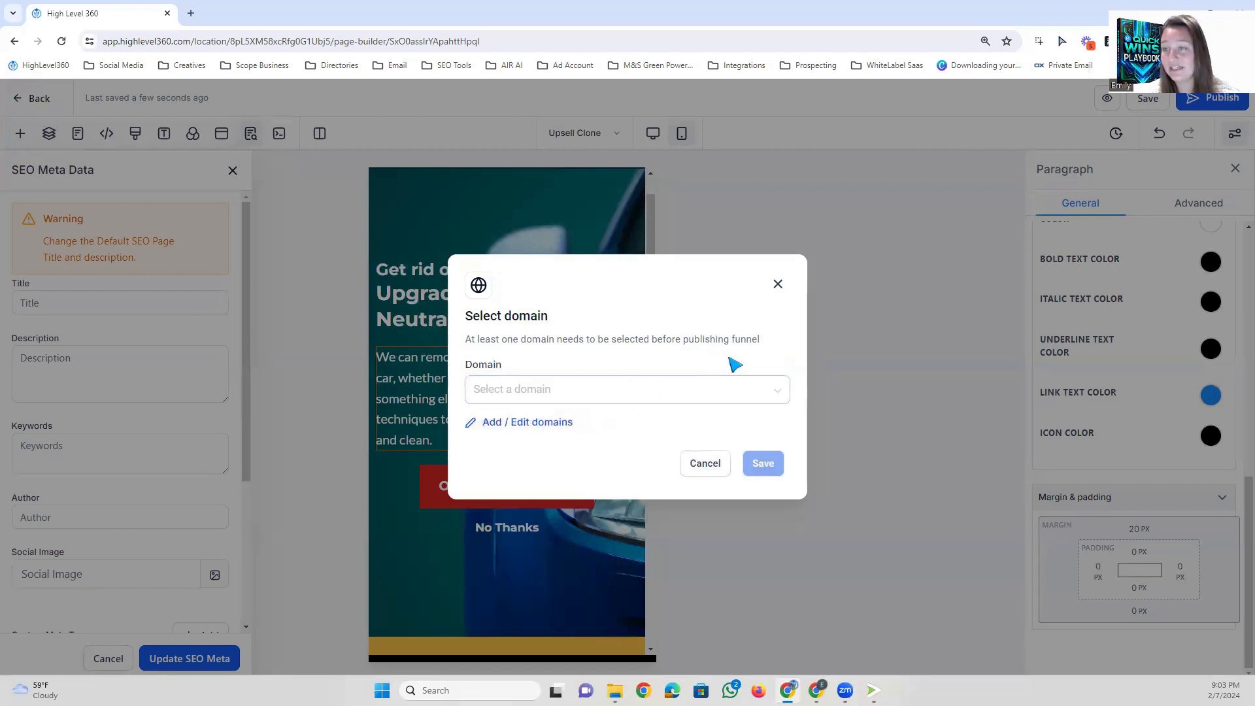
pyautogui.click(778, 291)
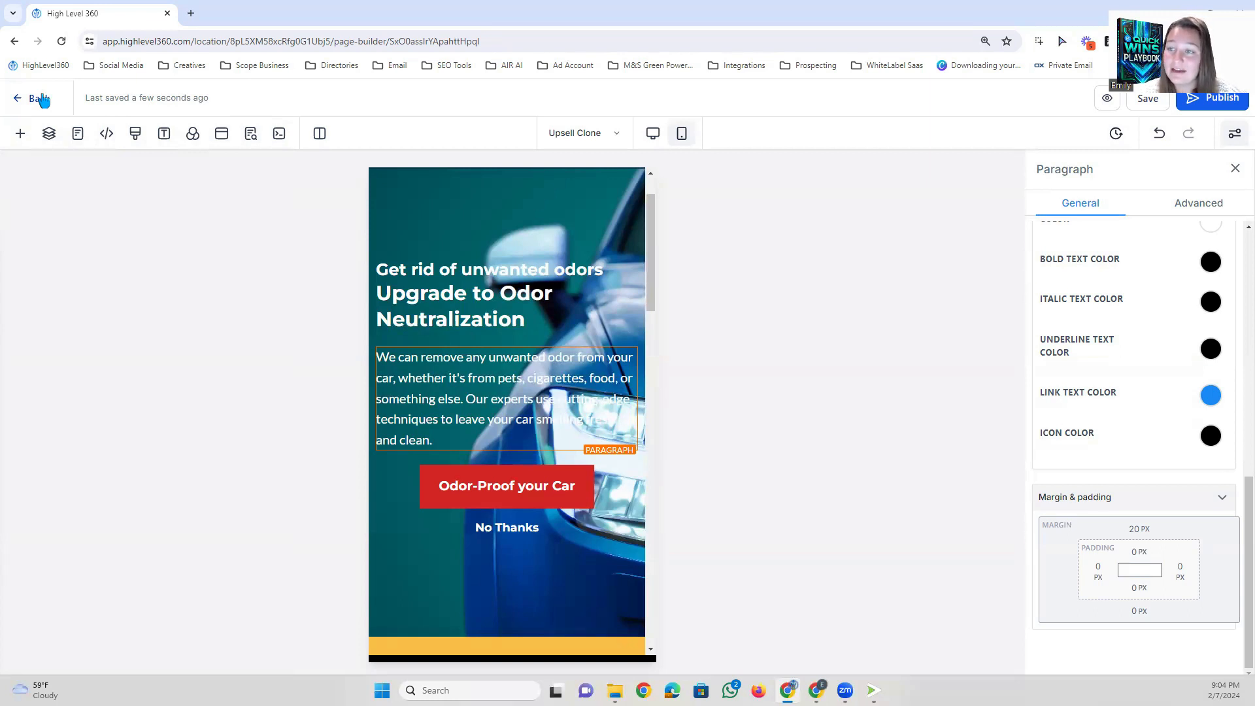
# Leave the page builder and open the form builder's list of forms.
pyautogui.click(38, 98)
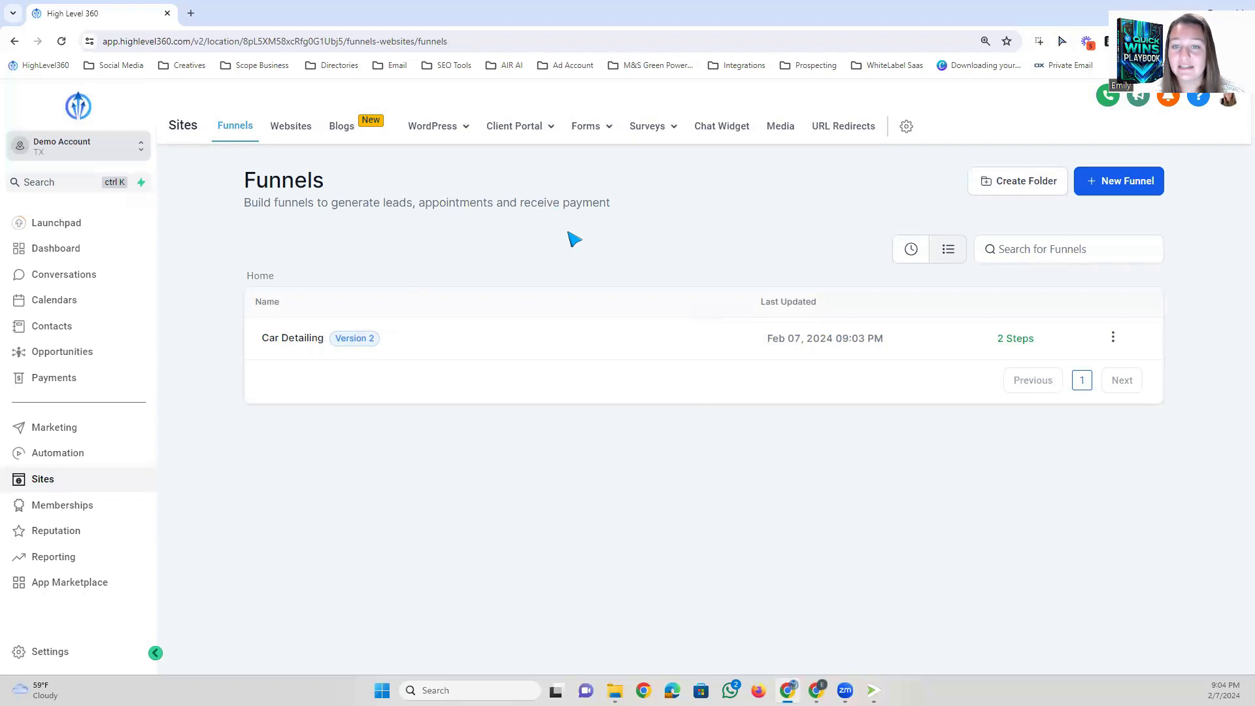
pyautogui.moveTo(575, 126)
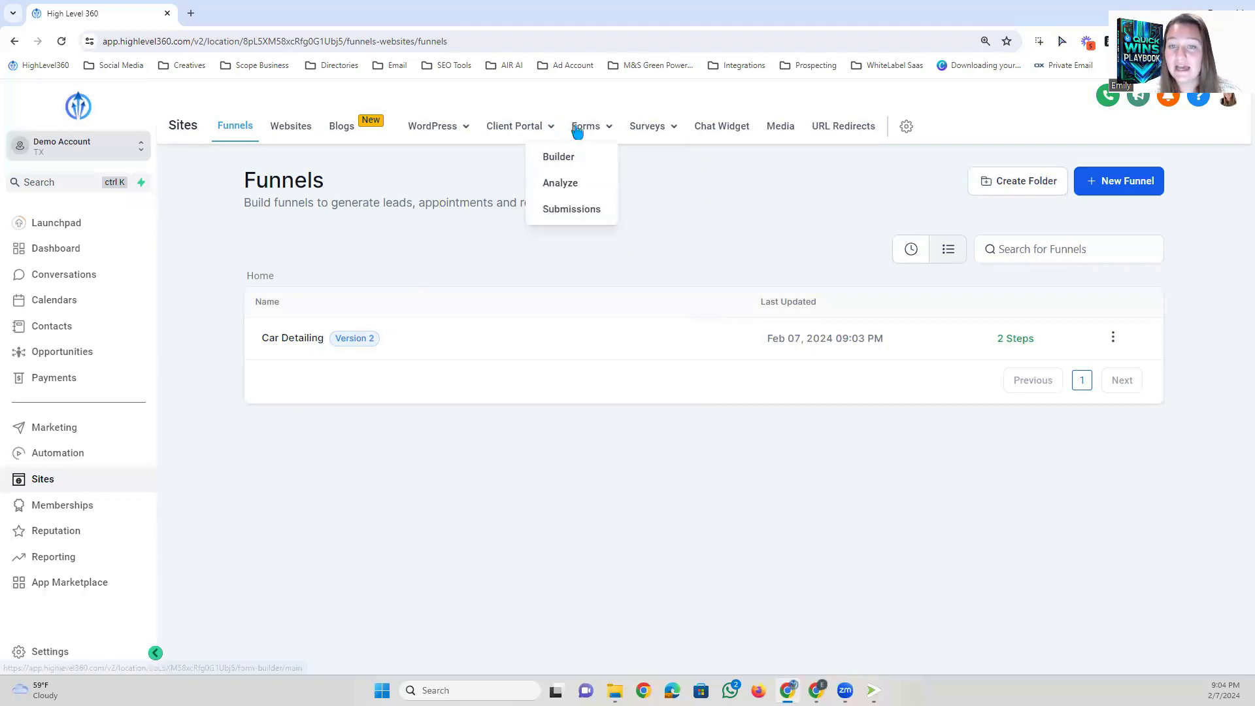
pyautogui.click(572, 160)
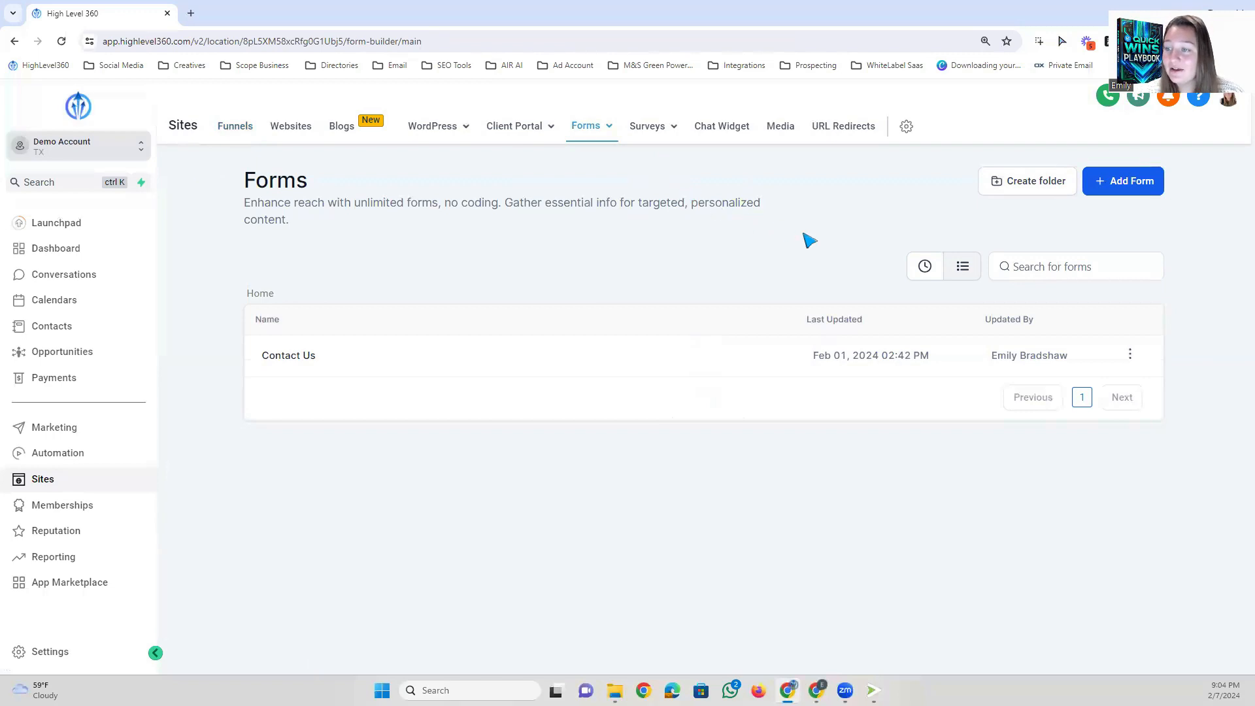
# Open the form template library and examine the Chiropractor template's enlarged preview, its personal information fields and its description.
pyautogui.click(1120, 182)
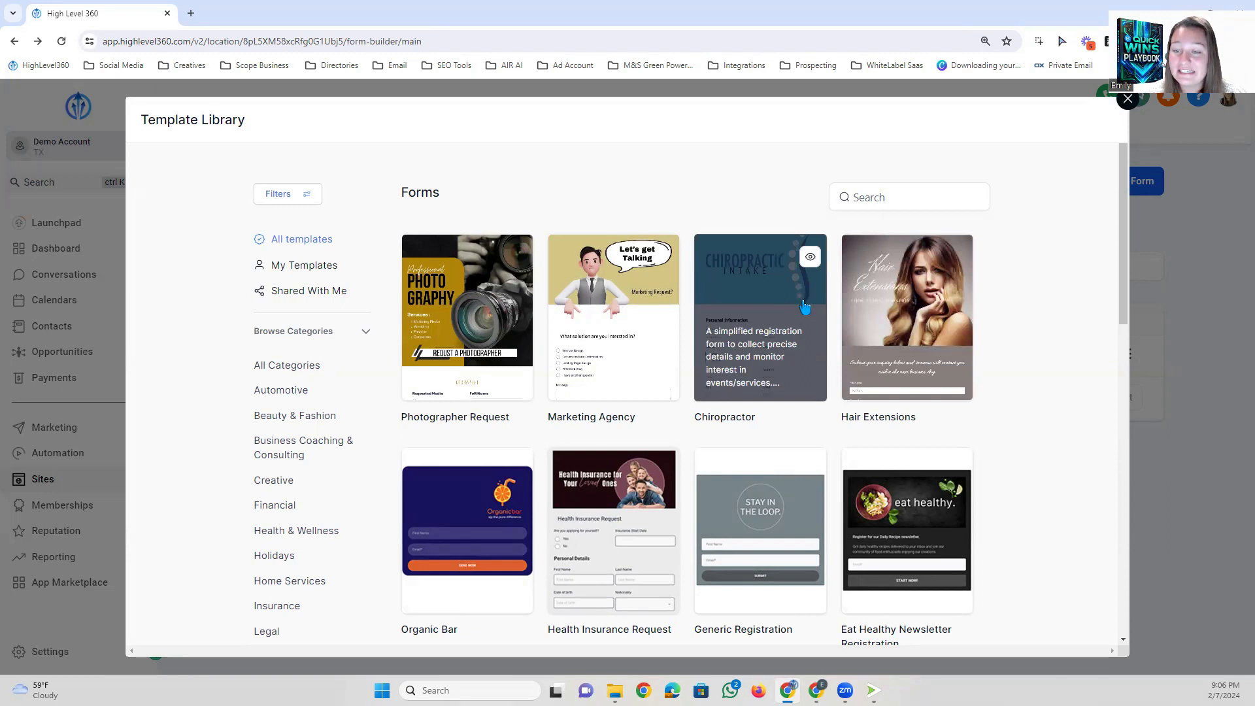
pyautogui.click(752, 302)
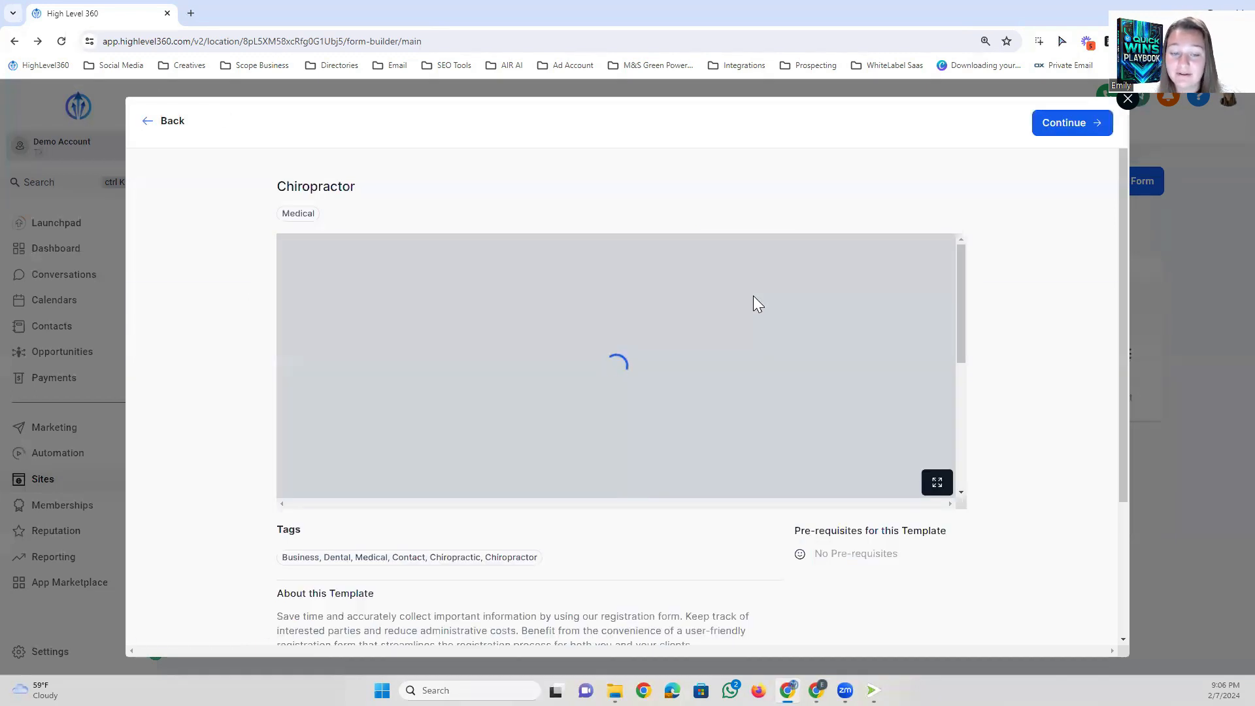
pyautogui.scroll(-1, 850, 386)
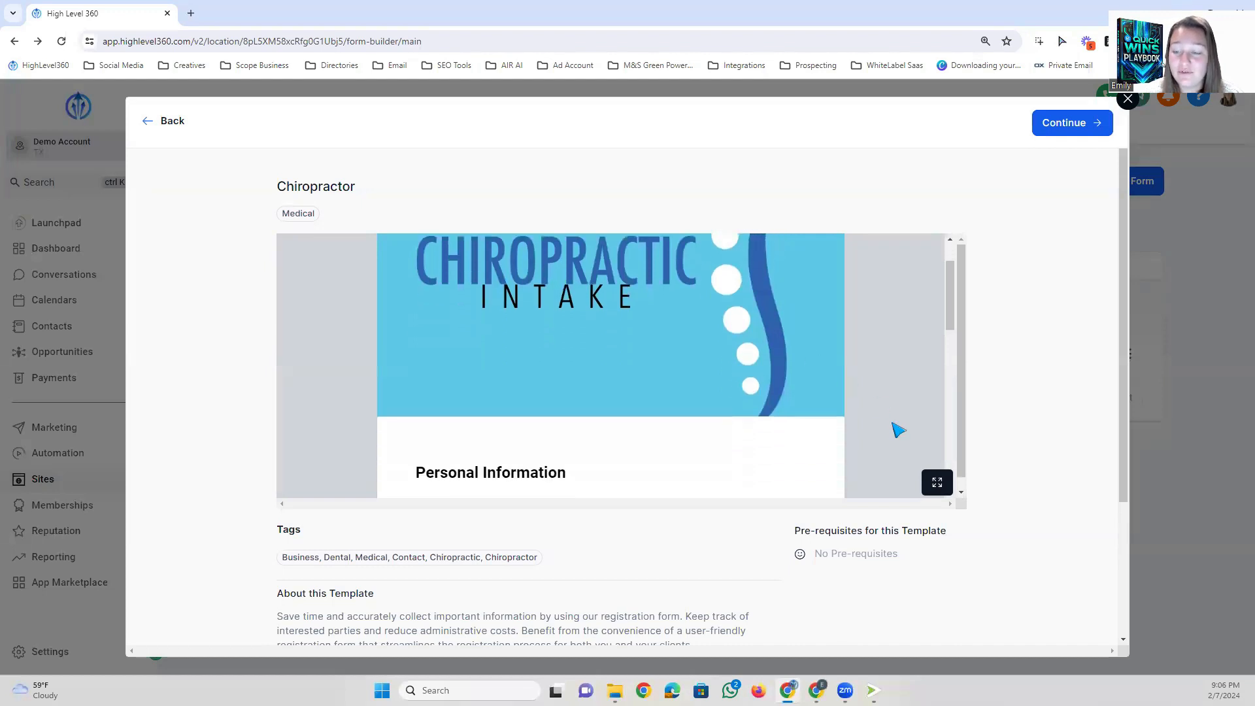
pyautogui.click(941, 485)
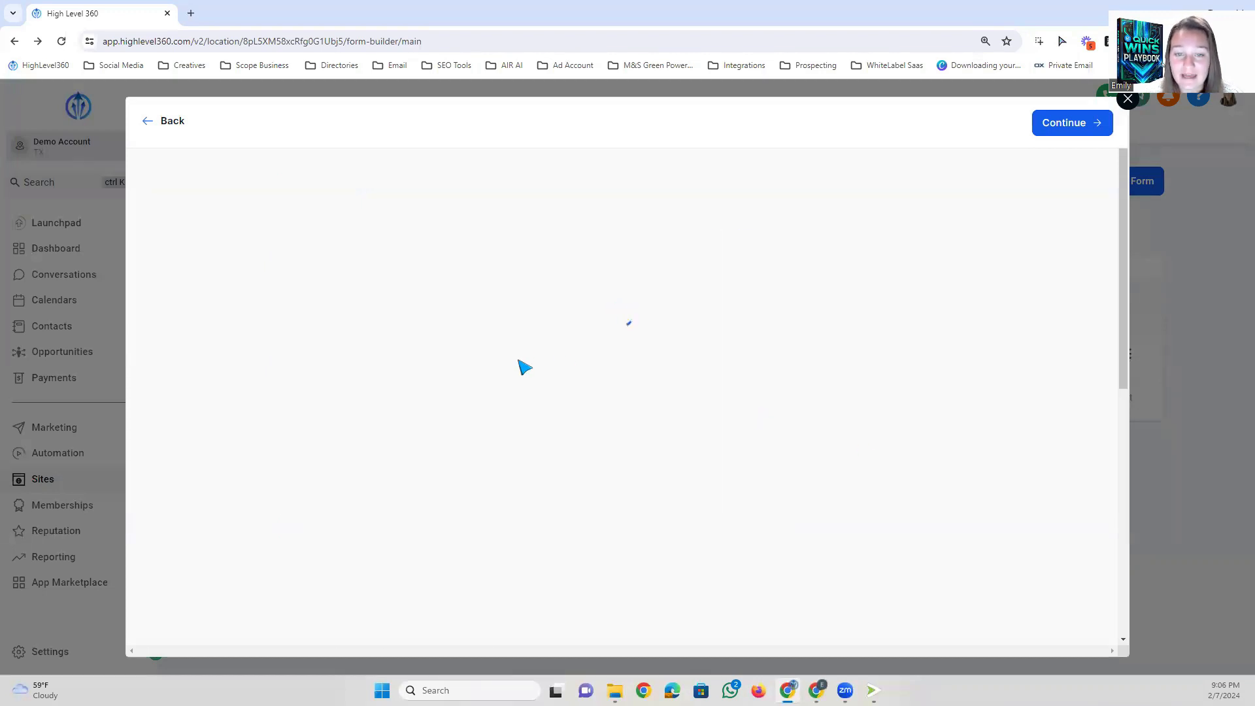
pyautogui.scroll(-3, 523, 366)
pyautogui.scroll(1, 517, 366)
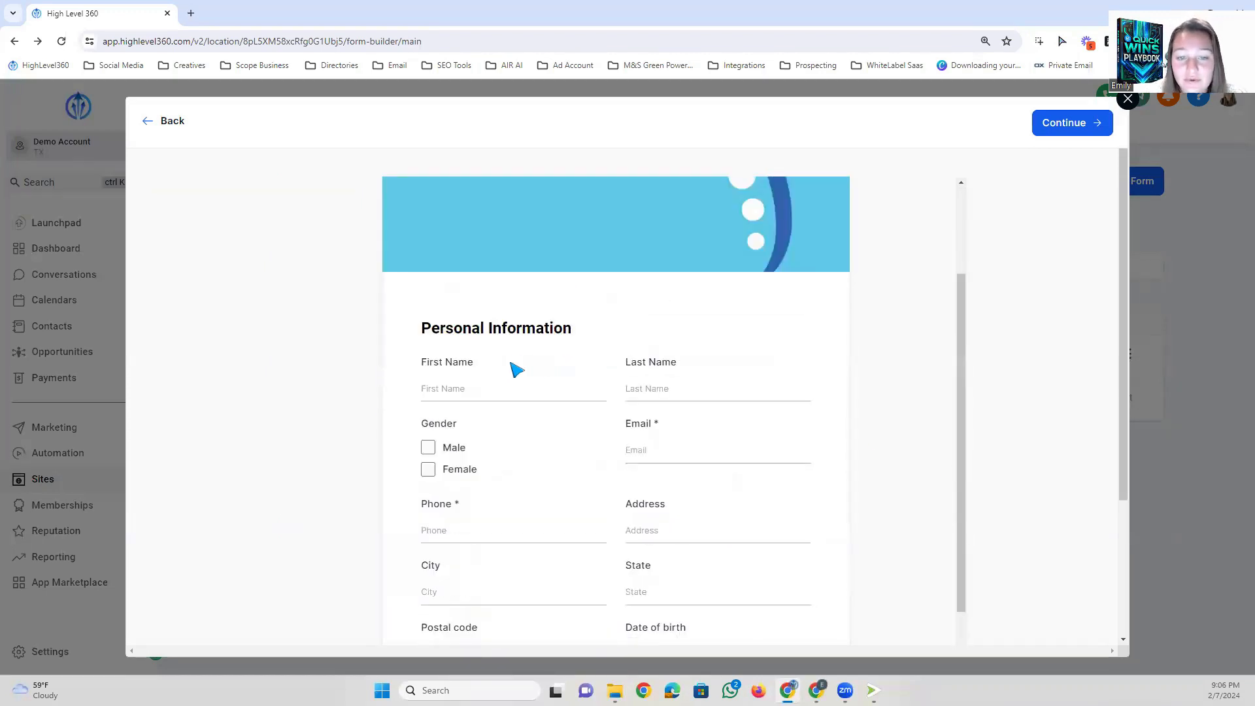
pyautogui.scroll(-1, 482, 431)
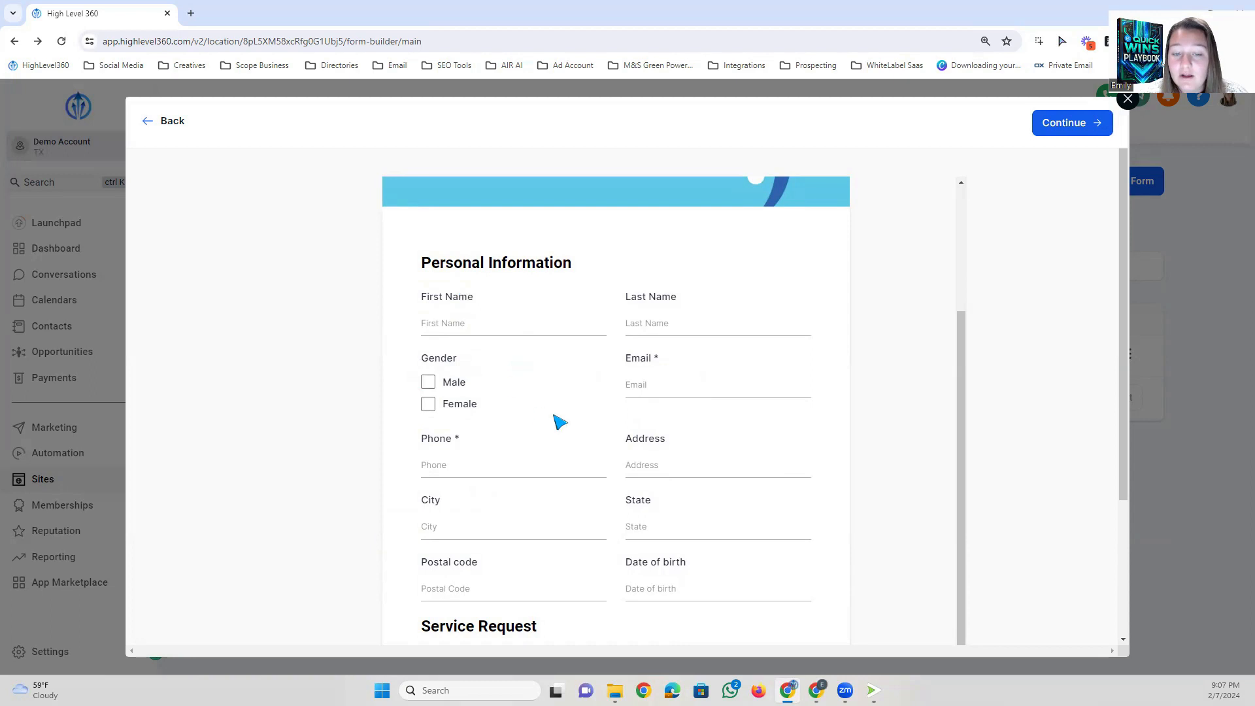
pyautogui.scroll(-1, 673, 382)
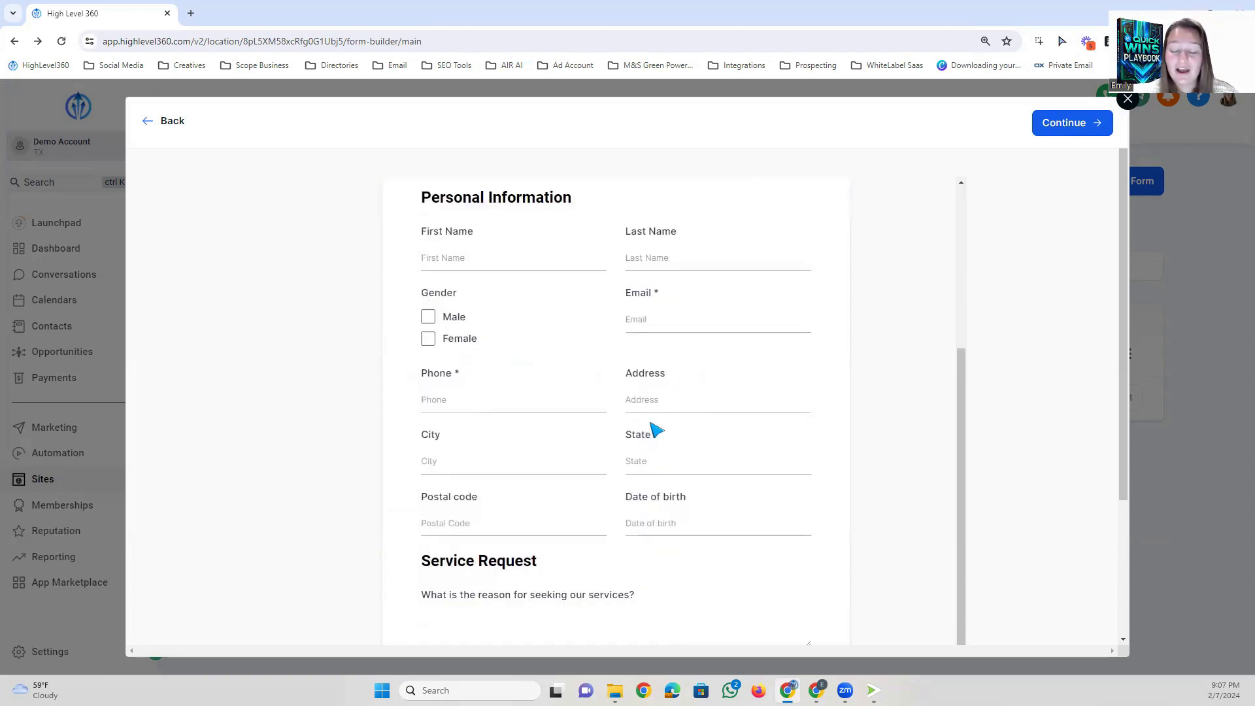
pyautogui.scroll(1, 653, 428)
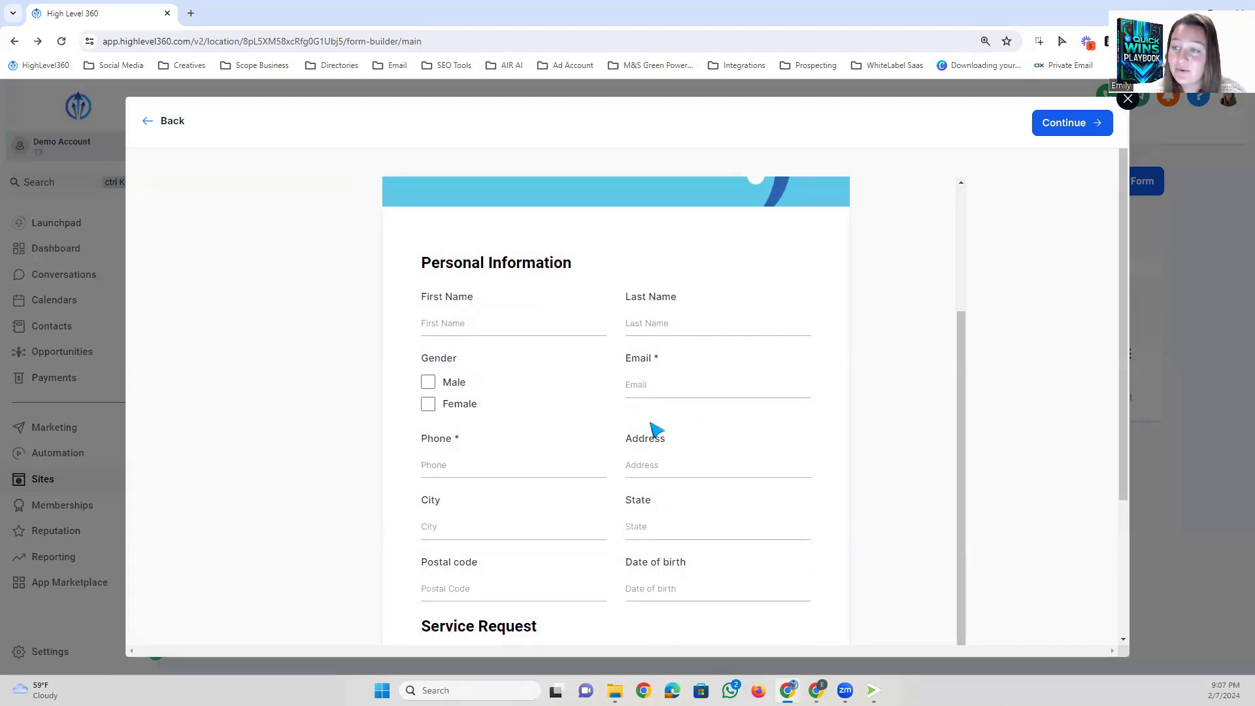
pyautogui.scroll(-5, 655, 430)
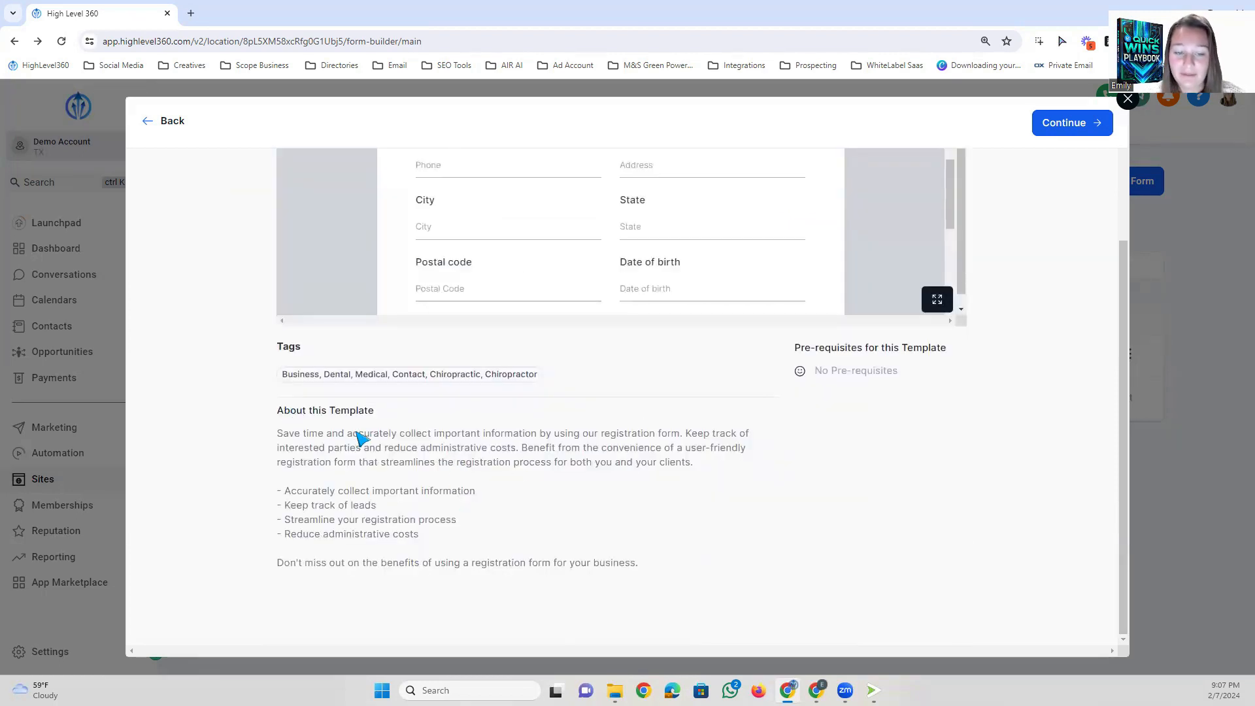
# Return to the template library and browse the other form templates.
pyautogui.click(164, 121)
pyautogui.scroll(-5, 655, 336)
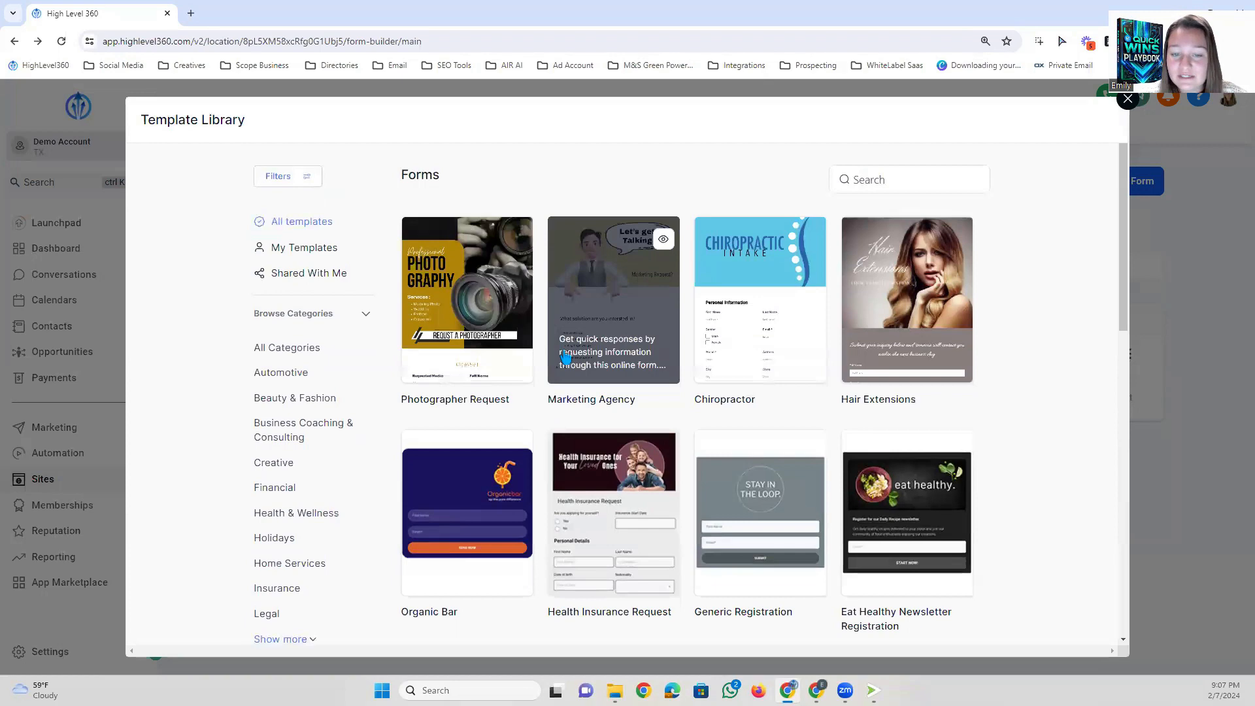
pyautogui.scroll(5, 1039, 381)
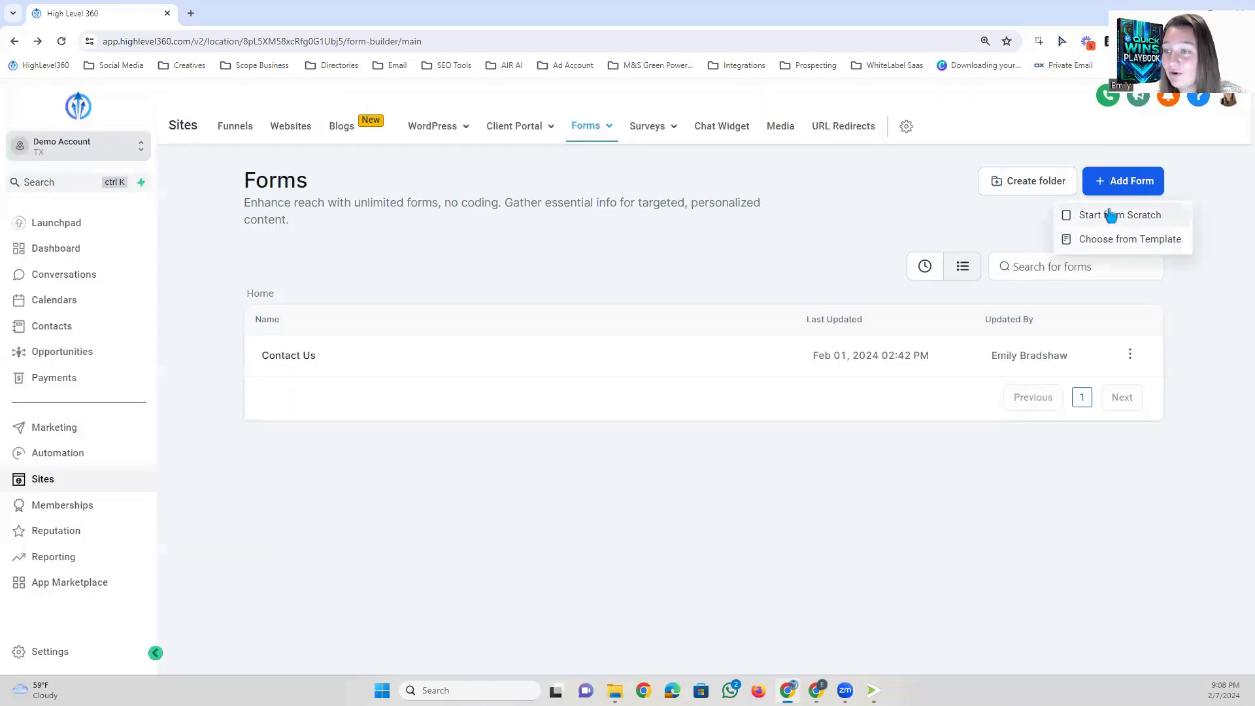
# Create a new form from scratch and name it "Quote Form".
pyautogui.click(1112, 214)
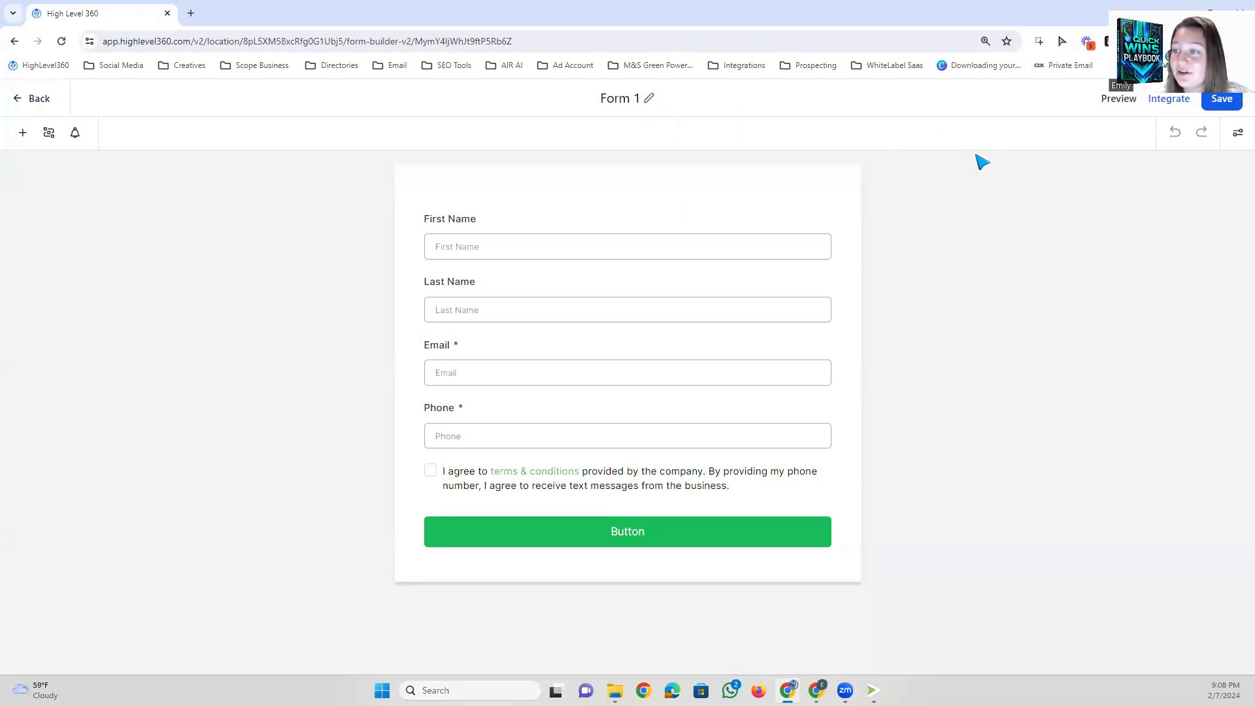
pyautogui.click(1239, 135)
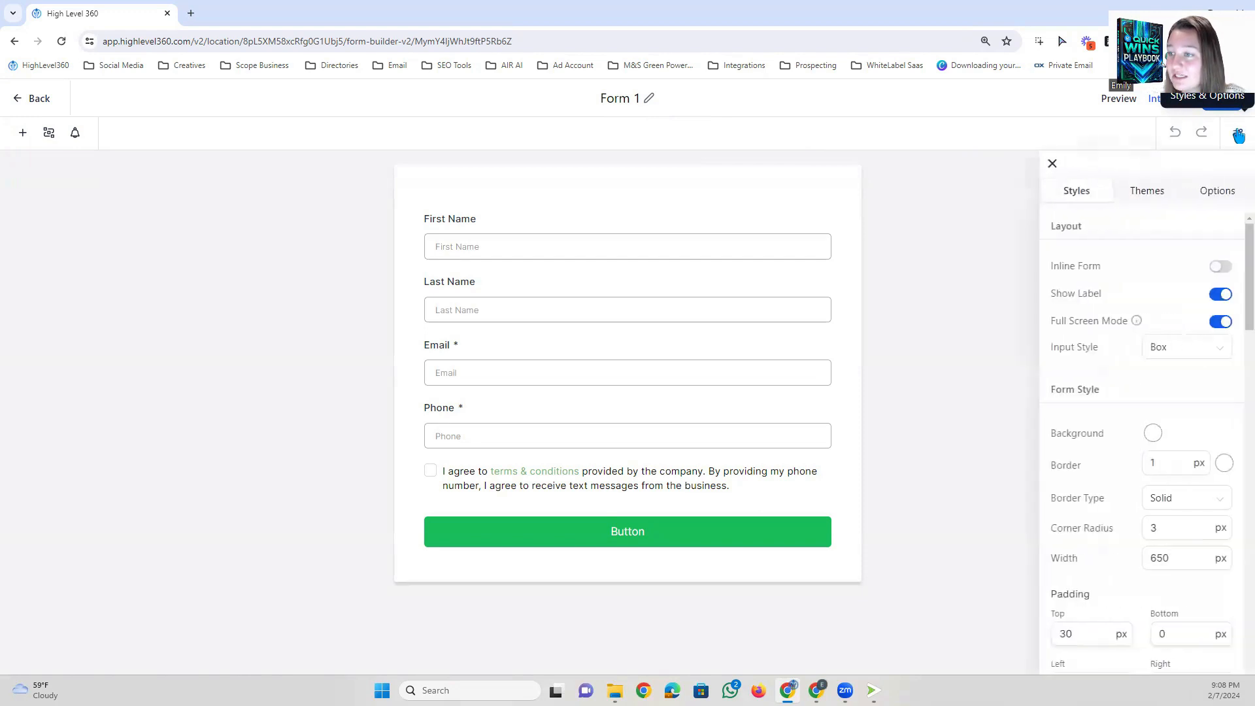
pyautogui.click(1211, 196)
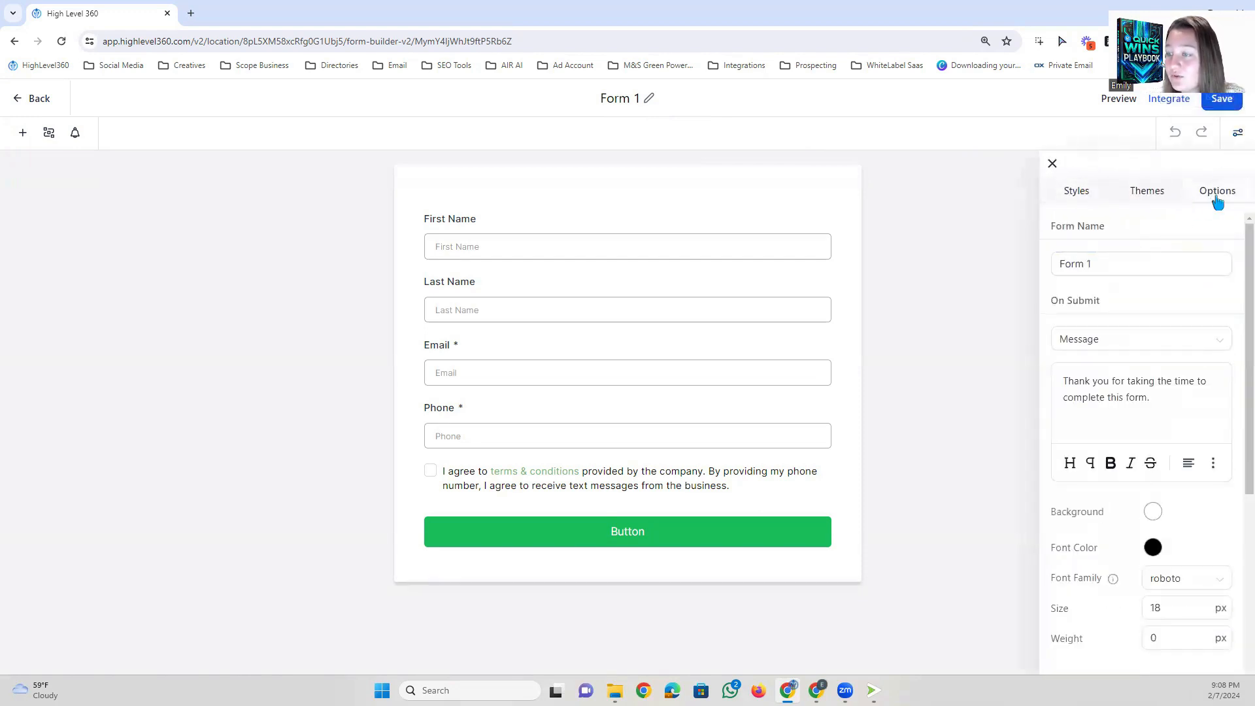
pyautogui.tripleClick(1101, 266)
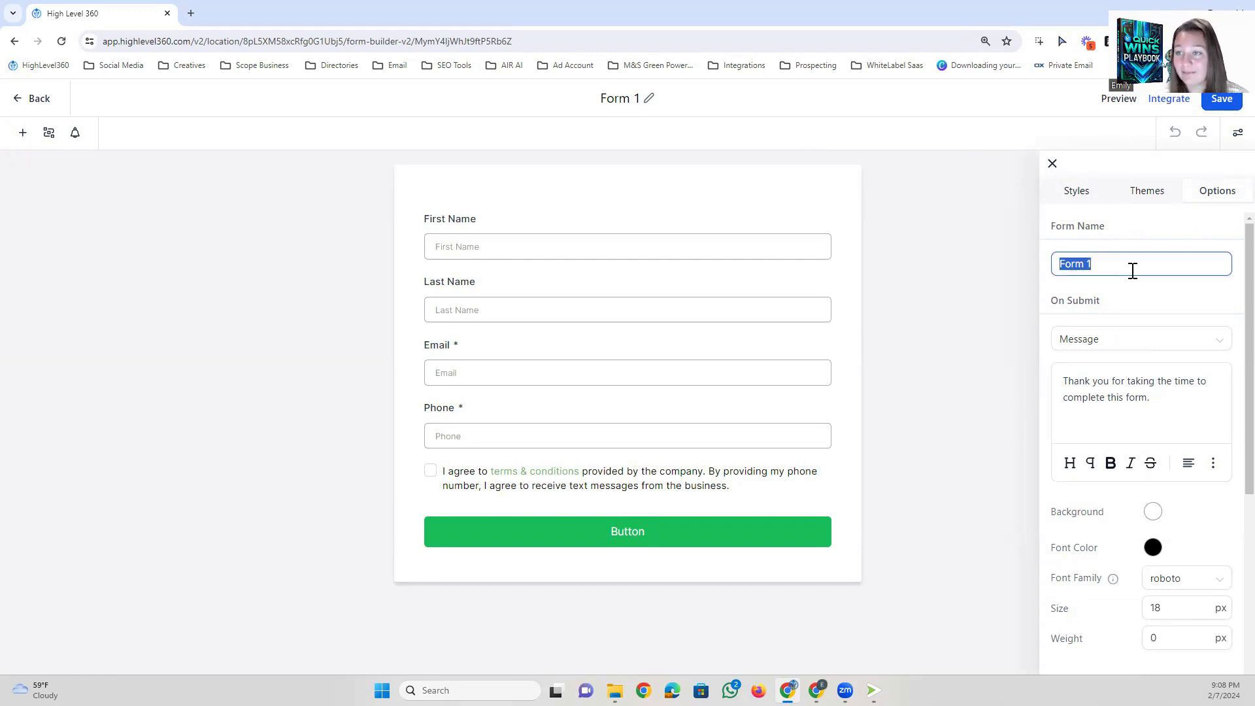
pyautogui.write('Quote Form')
pyautogui.press('Tab')
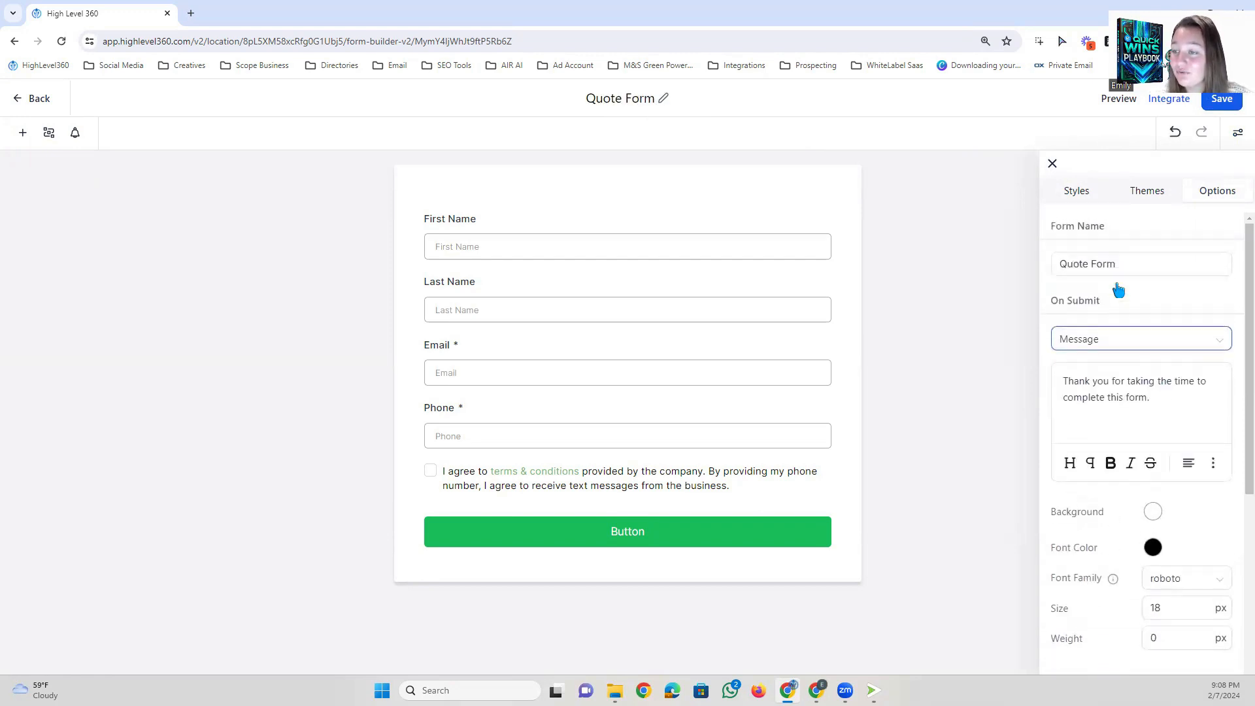
# View the form's On Submit choices, Open URL and Message, and close the list without changing it.
pyautogui.scroll(-1, 1124, 294)
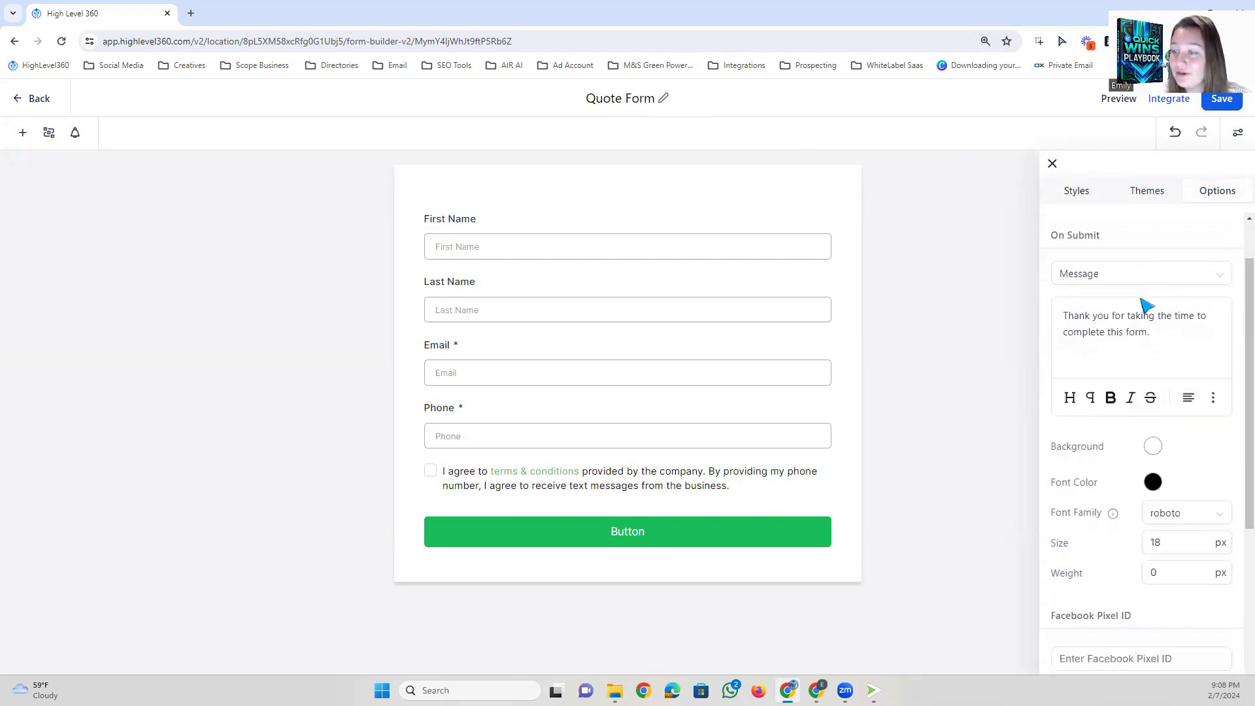
pyautogui.click(1099, 280)
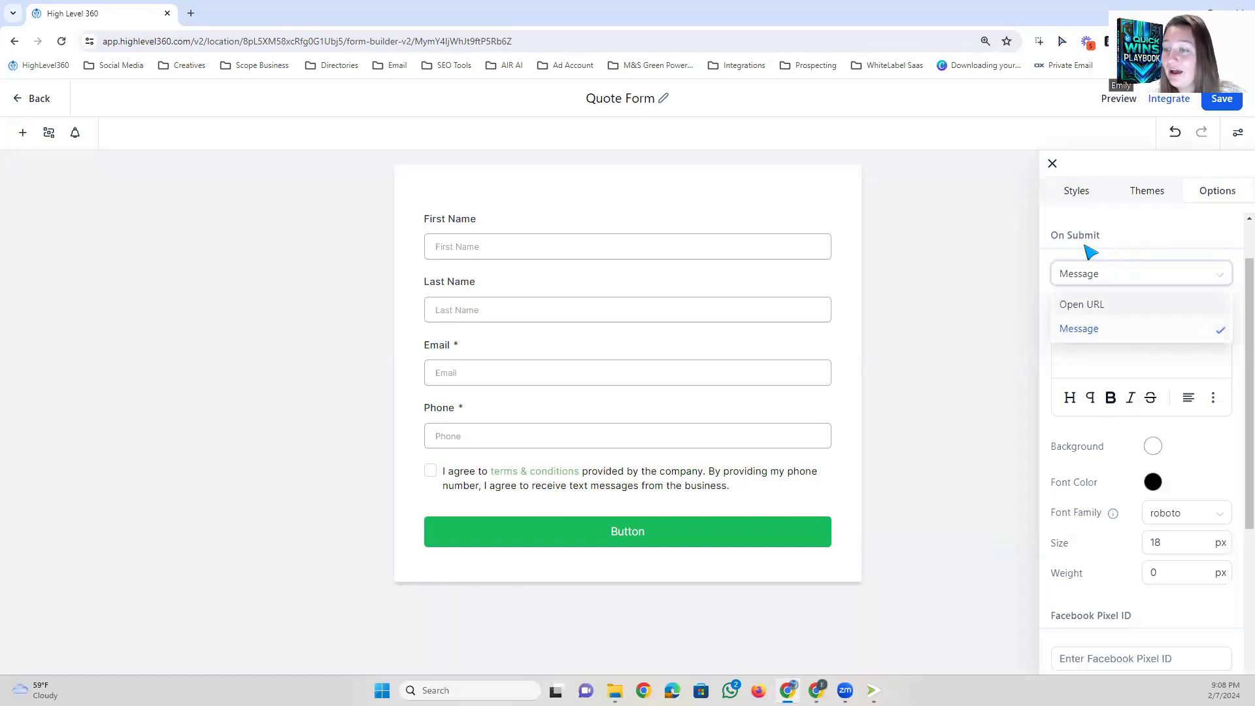
pyautogui.click(1098, 254)
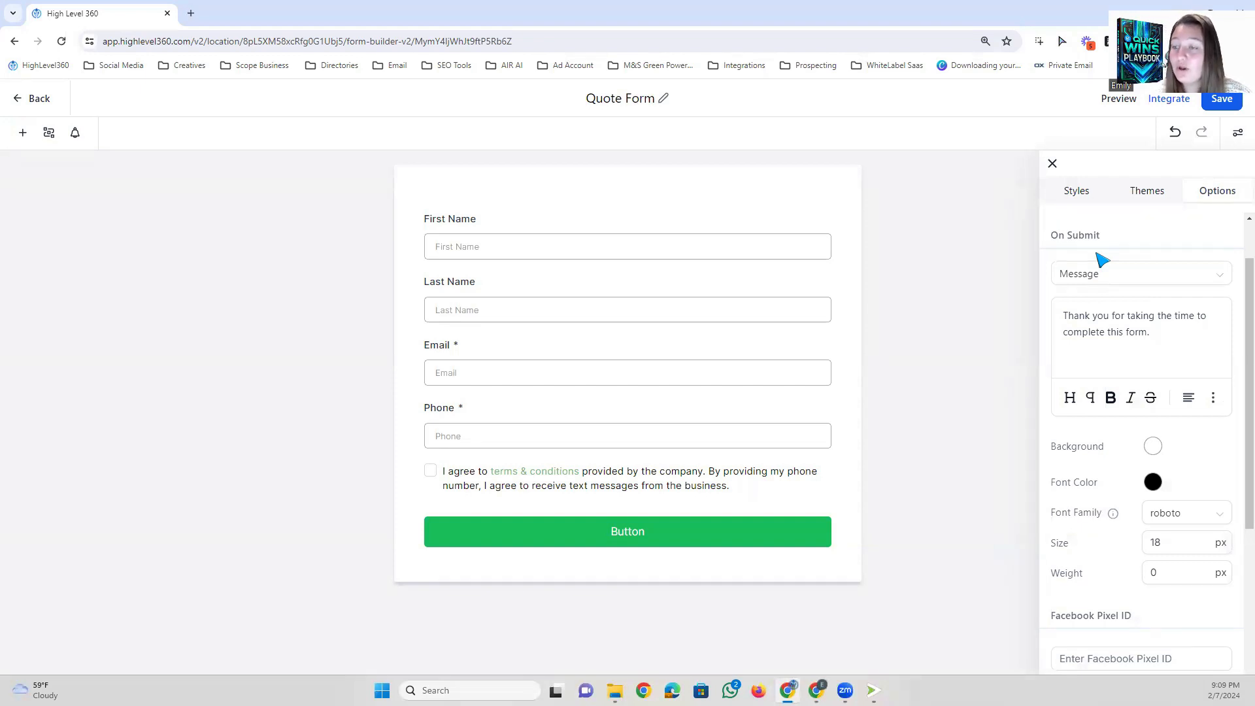
# Check the On Submit choices again, keep Message selected, and go to the thank-you message text.
pyautogui.click(1097, 277)
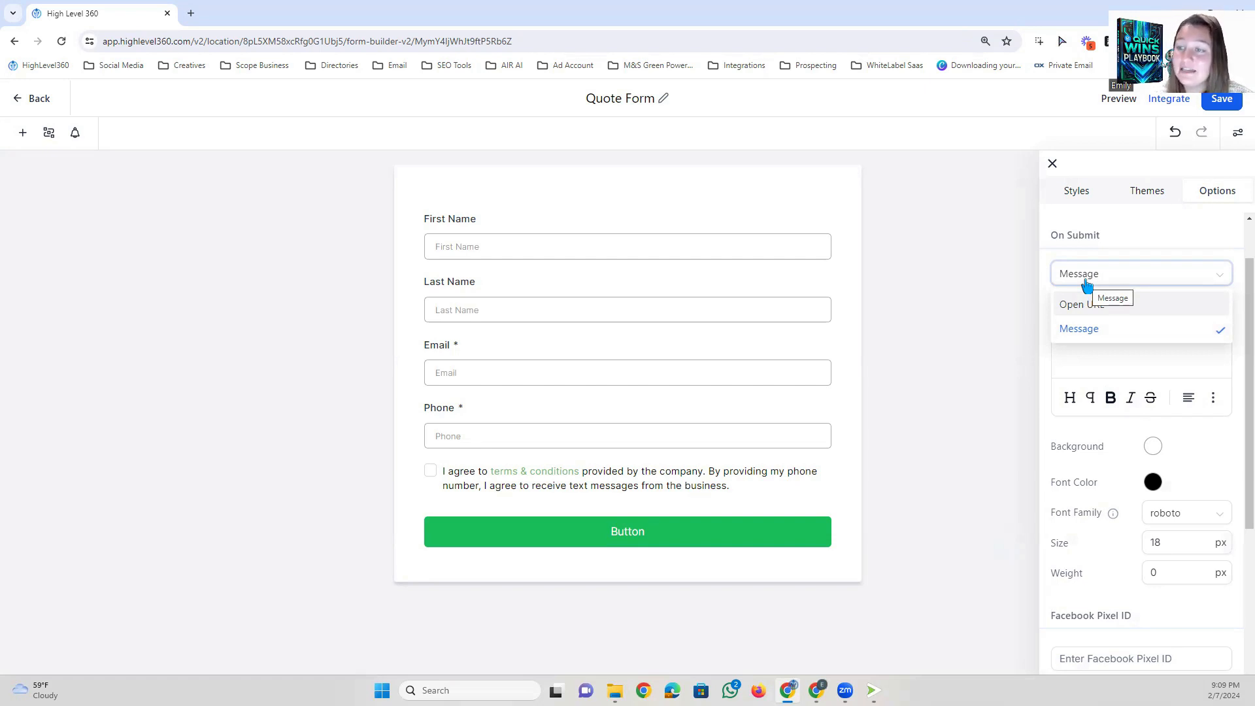
pyautogui.scroll(1, 1087, 286)
pyautogui.click(1084, 368)
pyautogui.click(1086, 373)
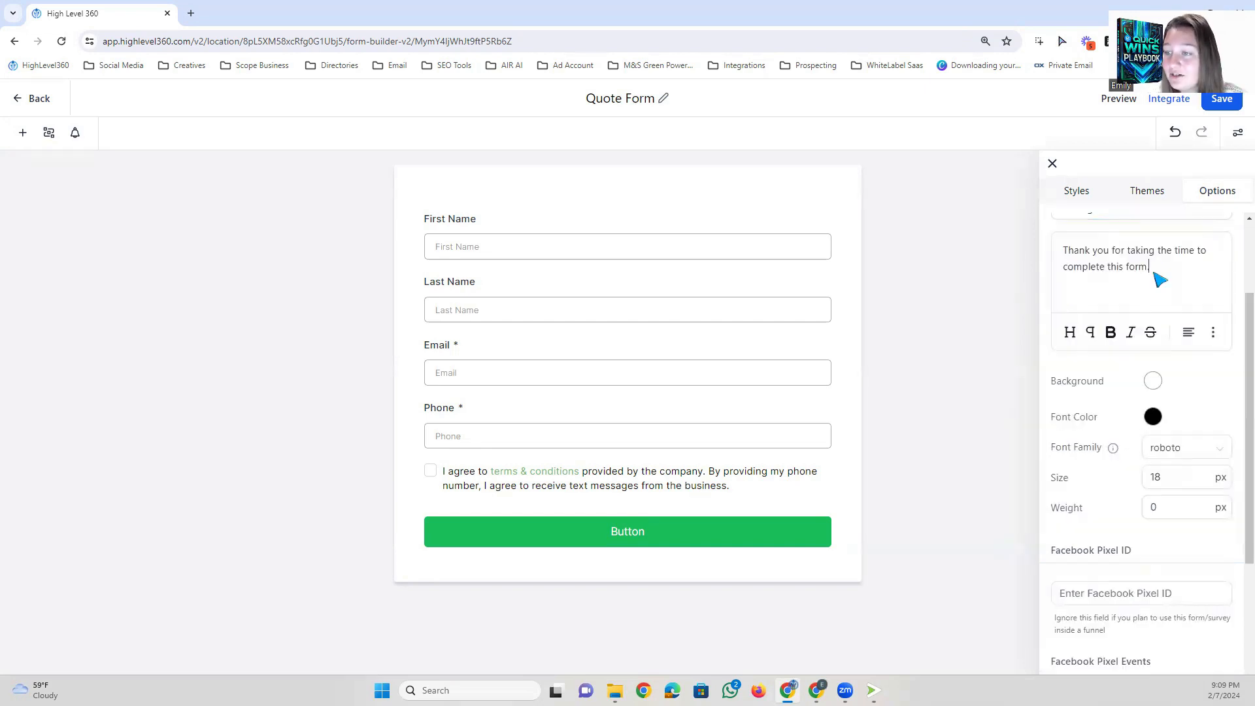
pyautogui.scroll(1, 1155, 280)
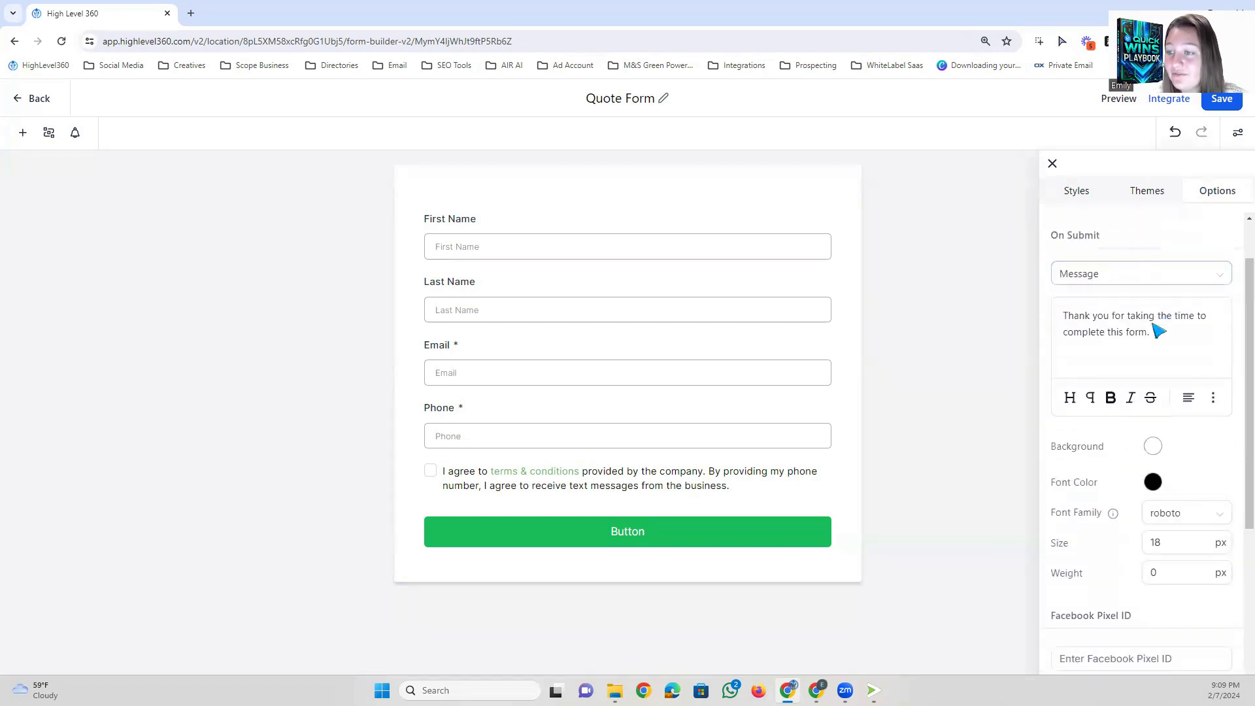
# Try inserting an emoji at the start of the thank-you message.
pyautogui.rightClick(1067, 318)
pyautogui.click(1011, 328)
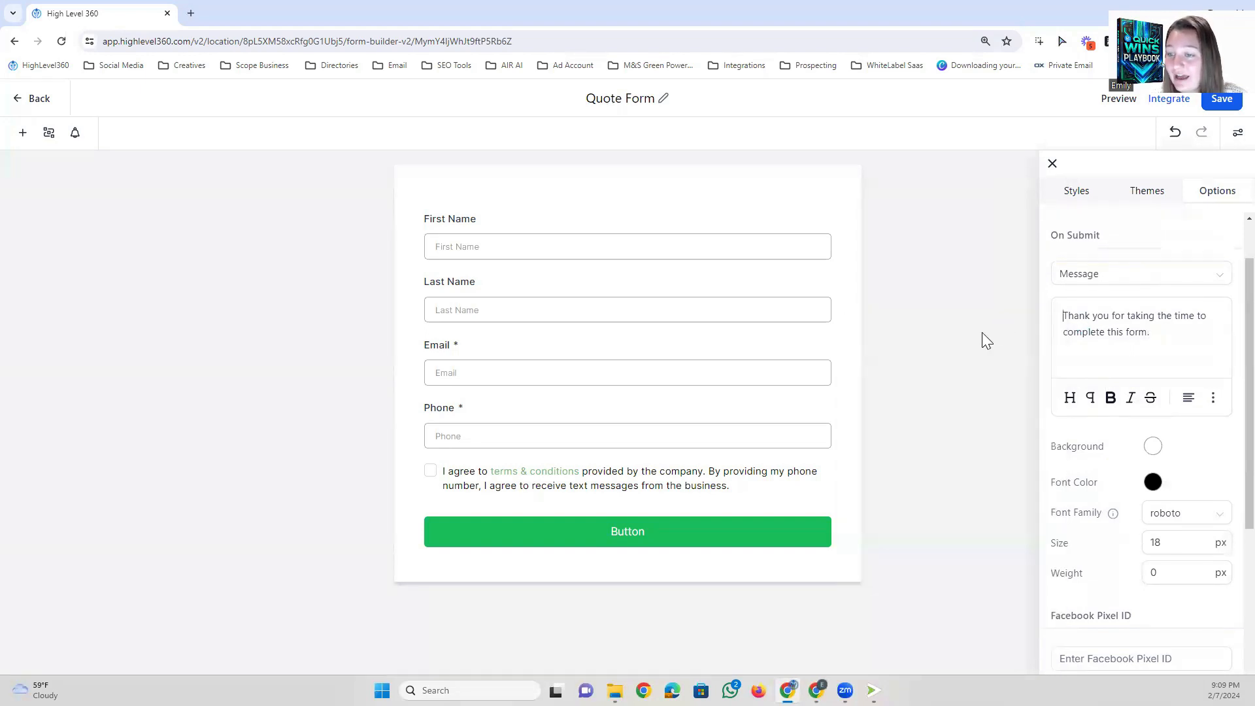
pyautogui.click(1077, 455)
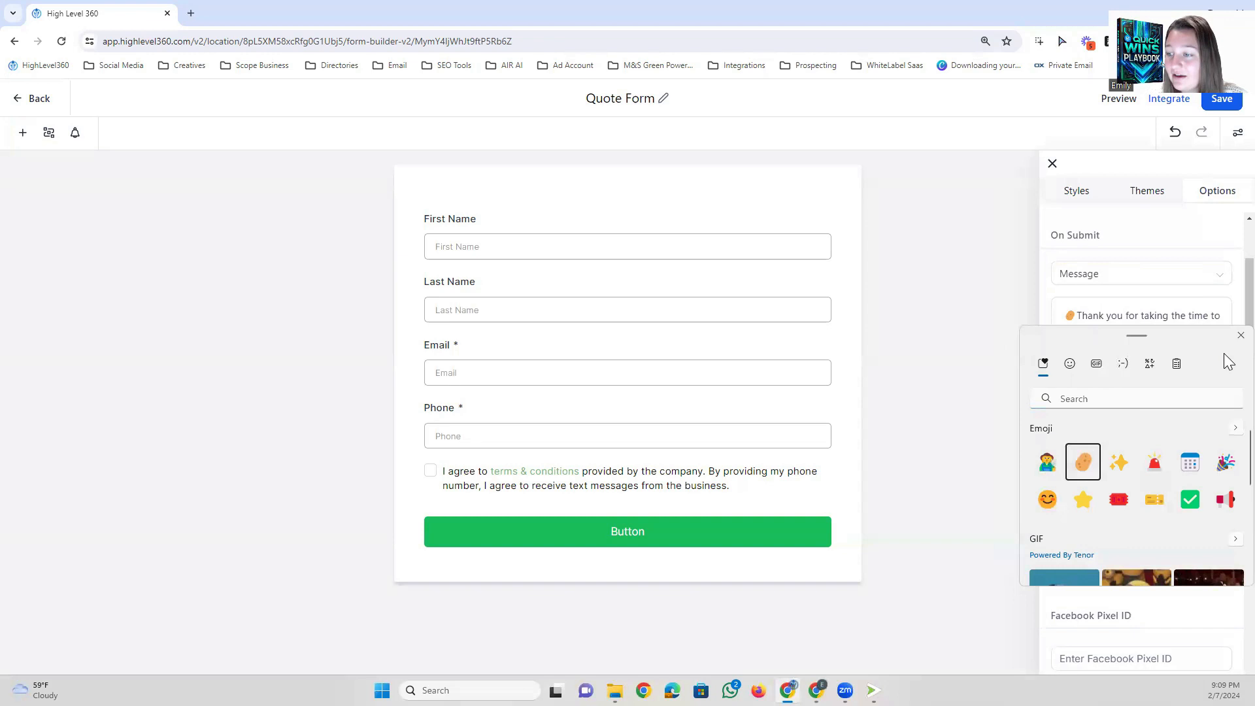
pyautogui.click(1241, 336)
# Format the whole thank-you message as bold and italic.
pyautogui.moveTo(1153, 333); pyautogui.dragTo(1082, 316)
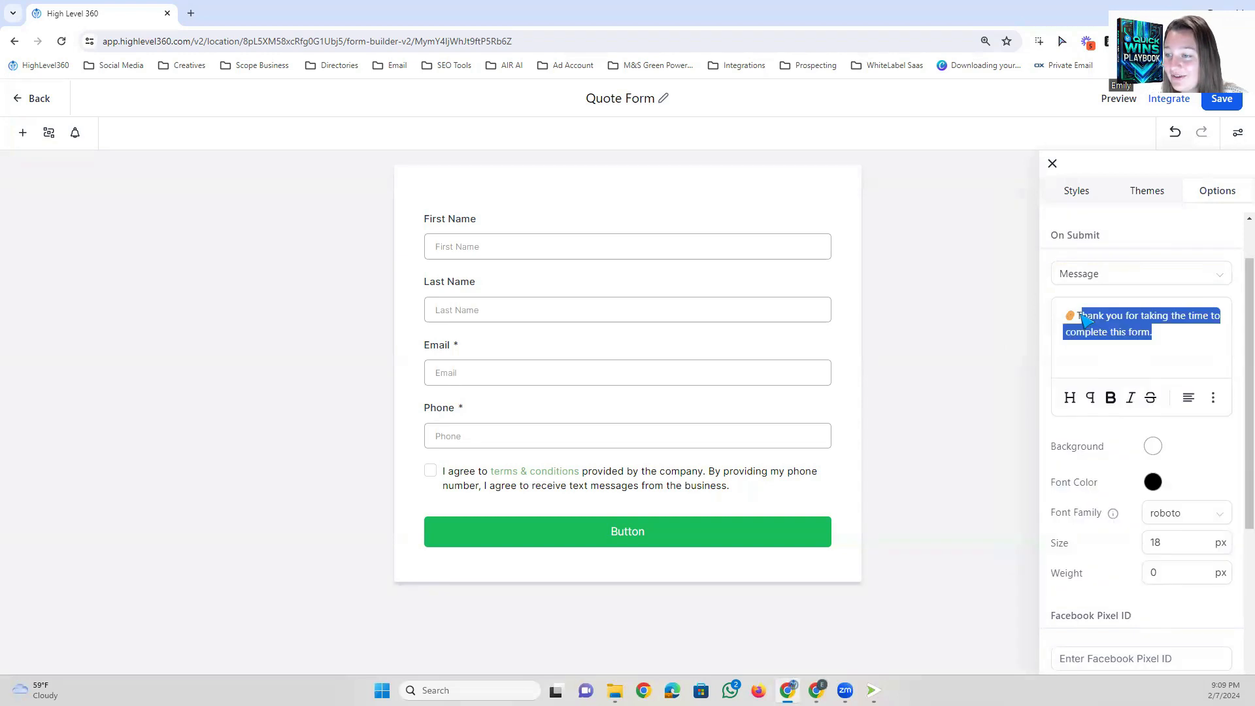
pyautogui.click(1111, 398)
pyautogui.click(1121, 317)
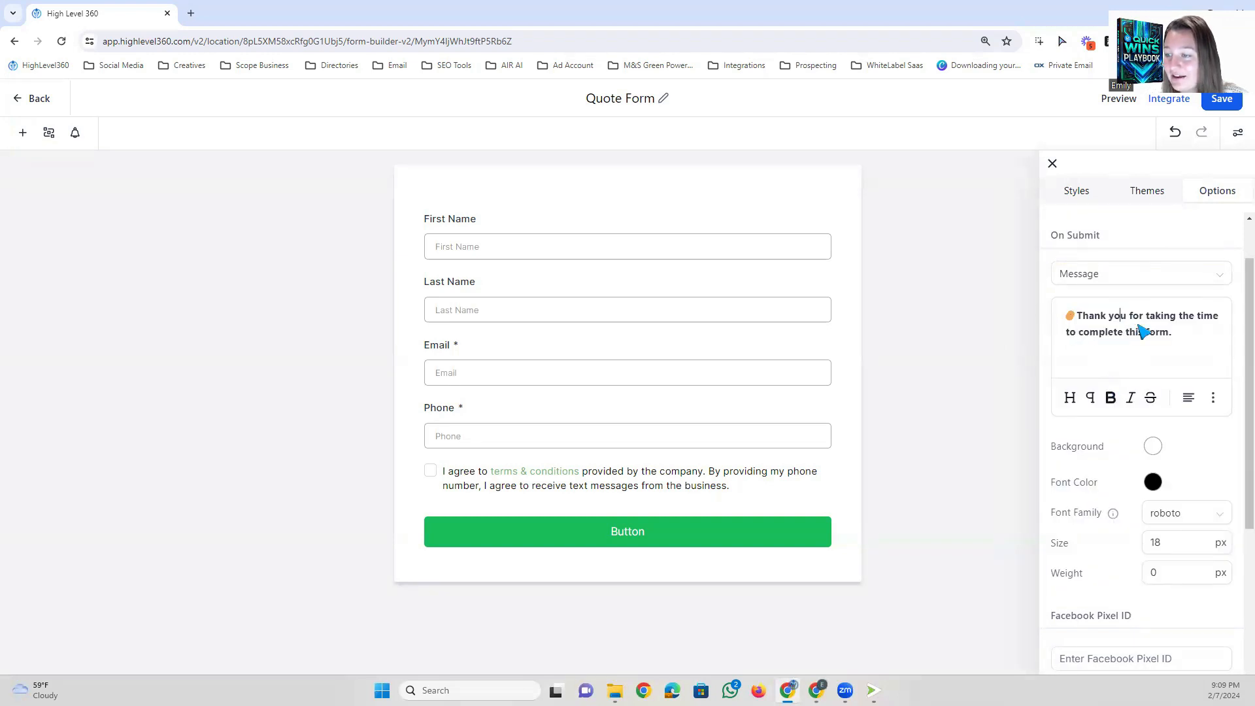
pyautogui.moveTo(1175, 336); pyautogui.dragTo(1064, 317)
pyautogui.click(1131, 397)
pyautogui.click(1130, 398)
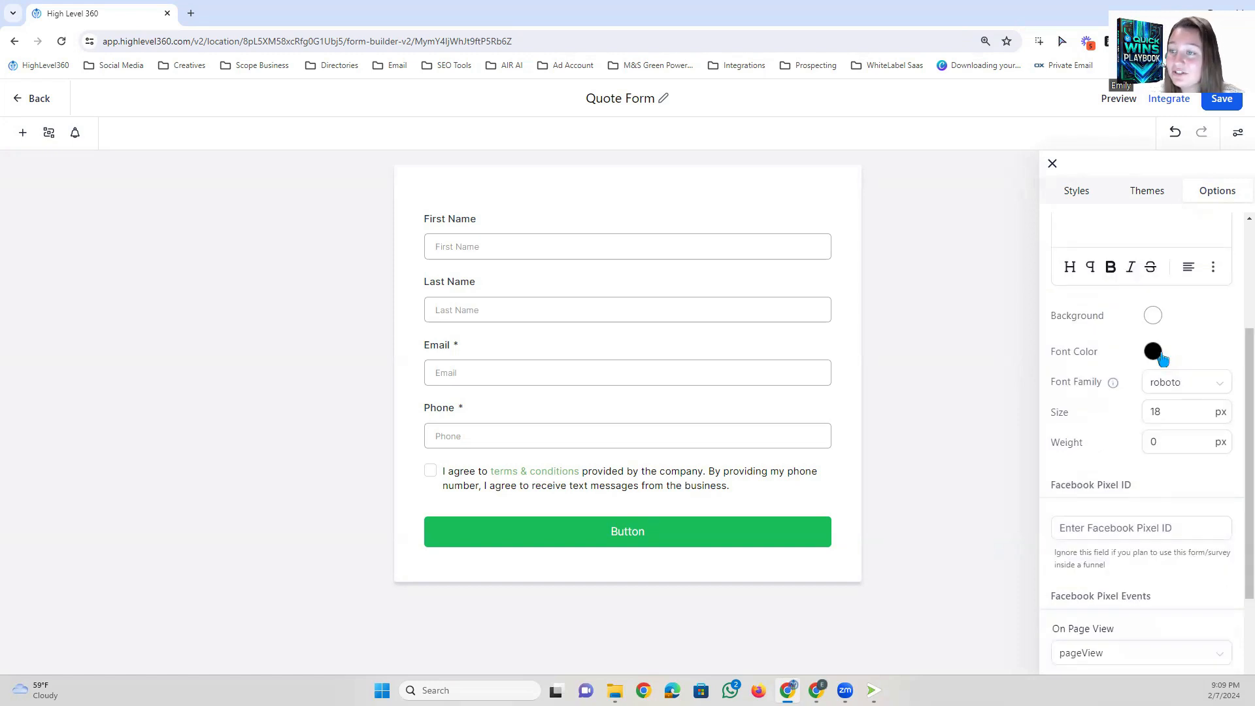
# Try a red background for the thank-you message and restore the background to white.
pyautogui.scroll(2, 1164, 356)
pyautogui.click(1153, 446)
pyautogui.moveTo(1149, 501); pyautogui.dragTo(1241, 465)
pyautogui.click(1167, 450)
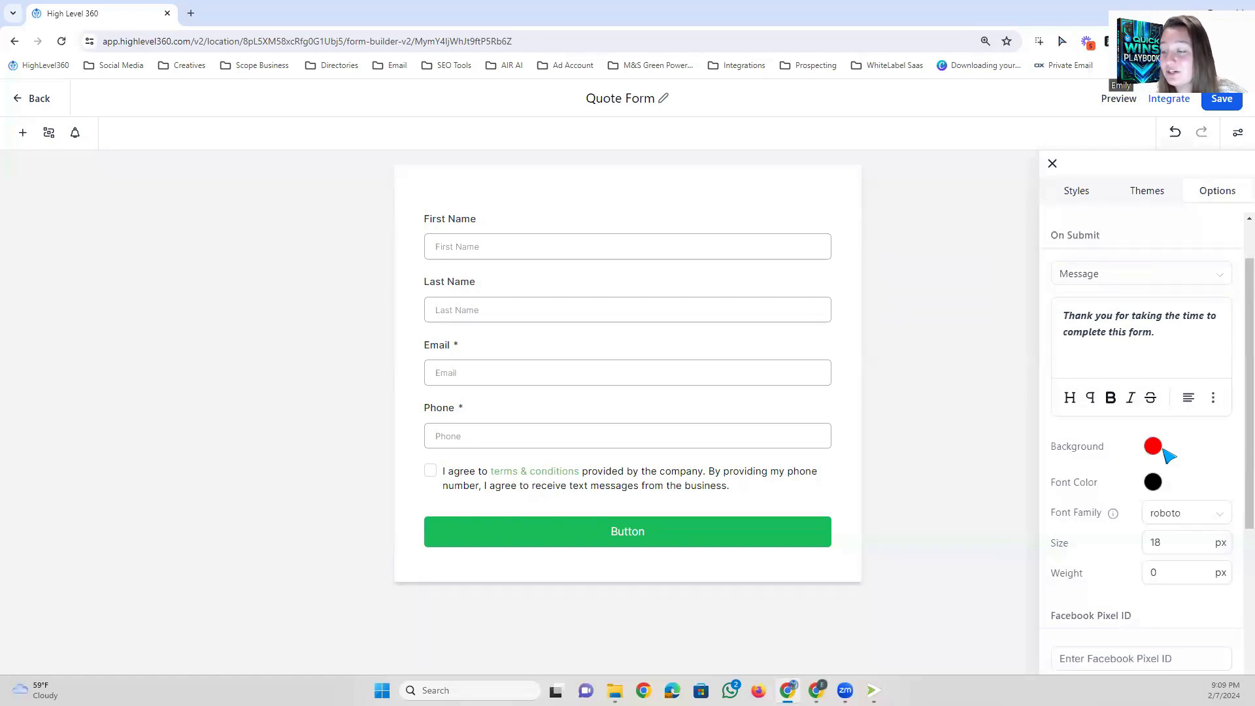
pyautogui.click(1154, 446)
pyautogui.moveTo(1156, 509); pyautogui.dragTo(1042, 438)
pyautogui.click(1181, 441)
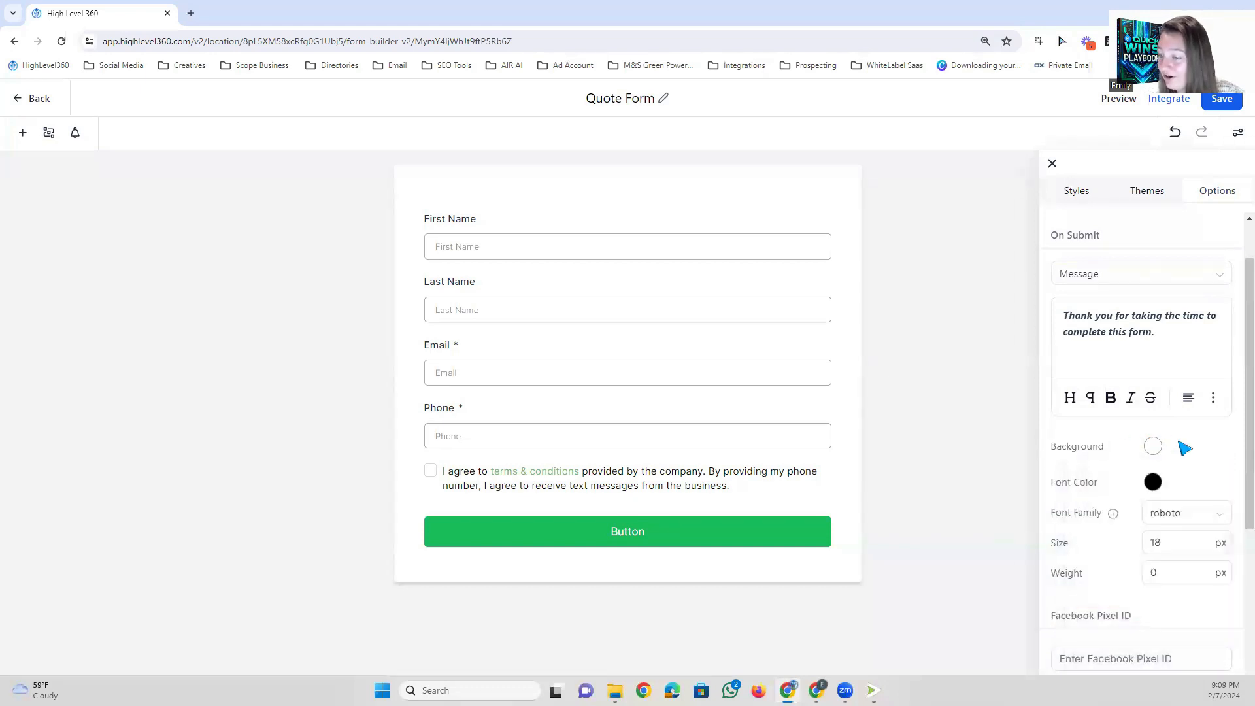
# Try another font color for the thank-you message and restore it to black, #000000FF.
pyautogui.scroll(-1, 1183, 461)
pyautogui.click(1152, 422)
pyautogui.moveTo(1208, 453); pyautogui.dragTo(1205, 401)
pyautogui.click(1153, 417)
pyautogui.click(1153, 417)
pyautogui.moveTo(1141, 496); pyautogui.dragTo(1068, 596)
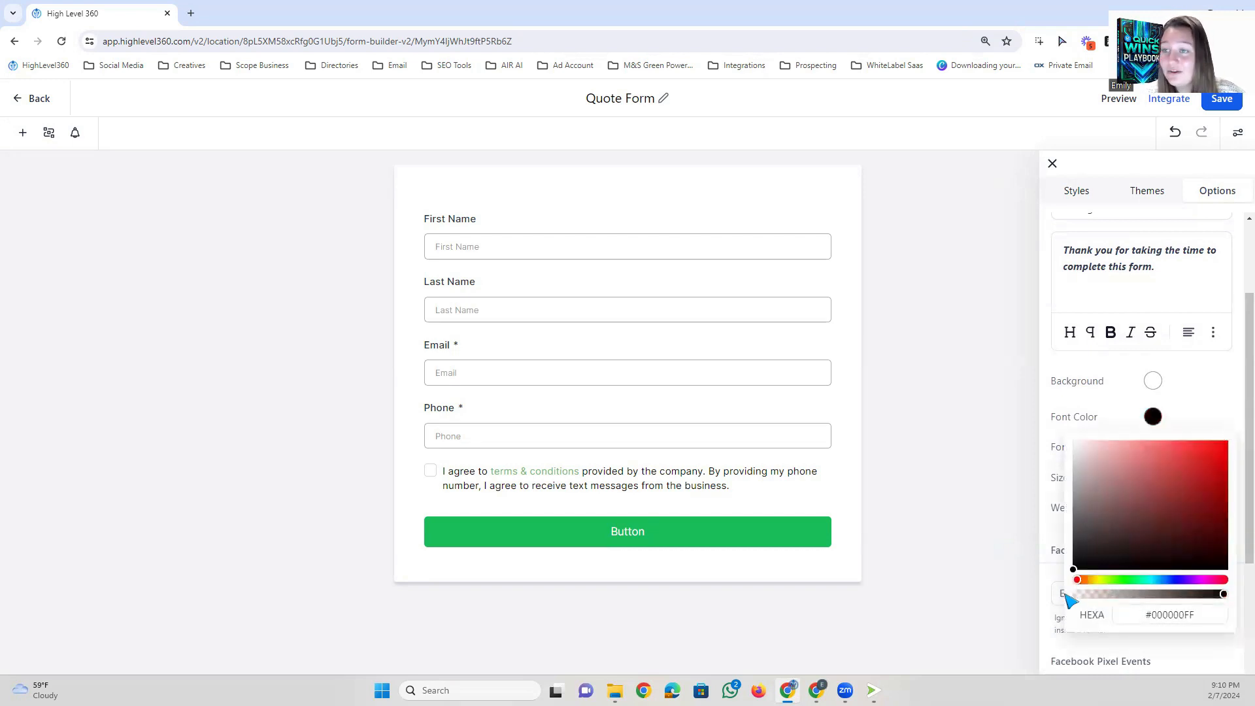
pyautogui.click(1156, 422)
# Set the thank-you message's font family to Open Sans and check its size and weight fields.
pyautogui.scroll(-2, 1164, 366)
pyautogui.click(1172, 318)
pyautogui.click(1187, 373)
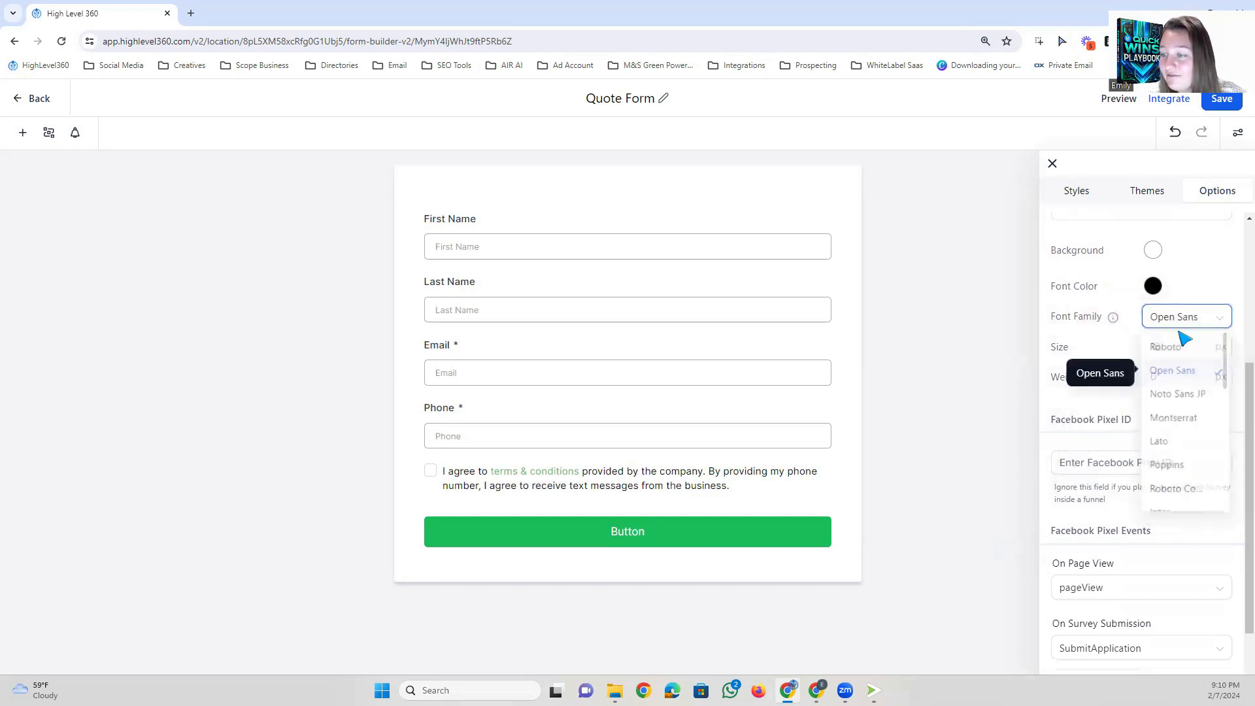
pyautogui.click(1180, 350)
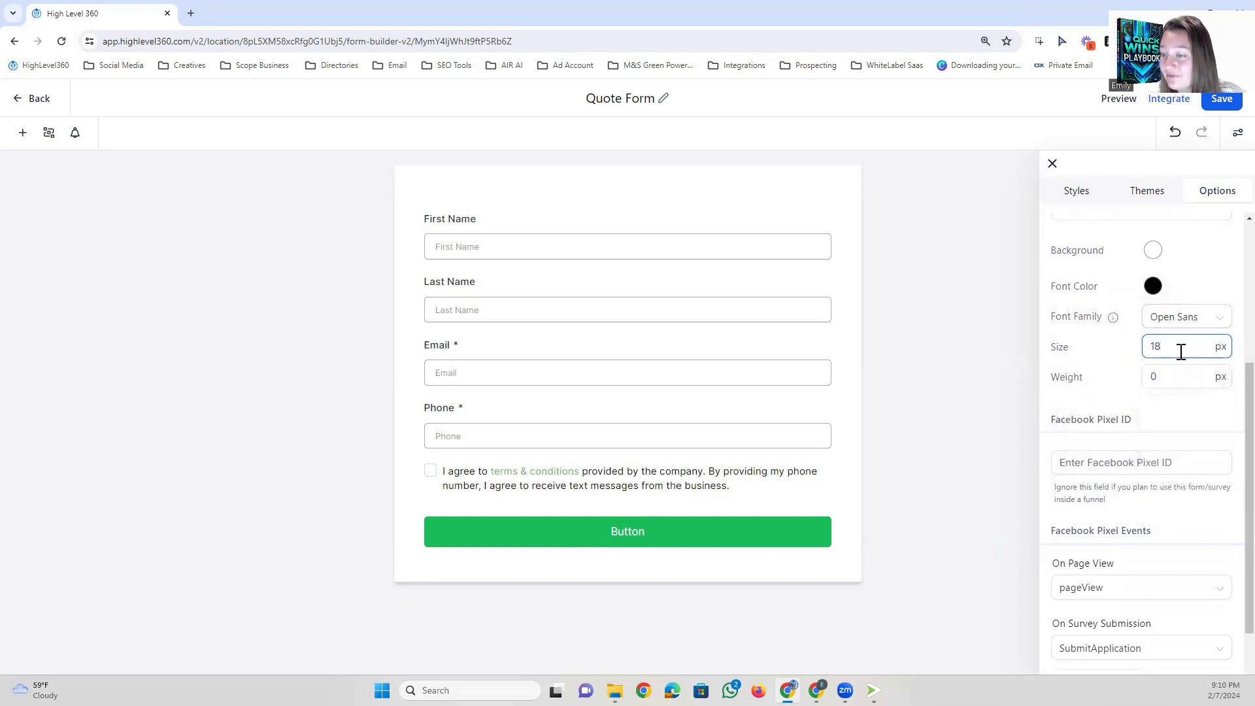
pyautogui.scroll(-2, 1186, 291)
pyautogui.scroll(1, 1171, 339)
pyautogui.click(1167, 316)
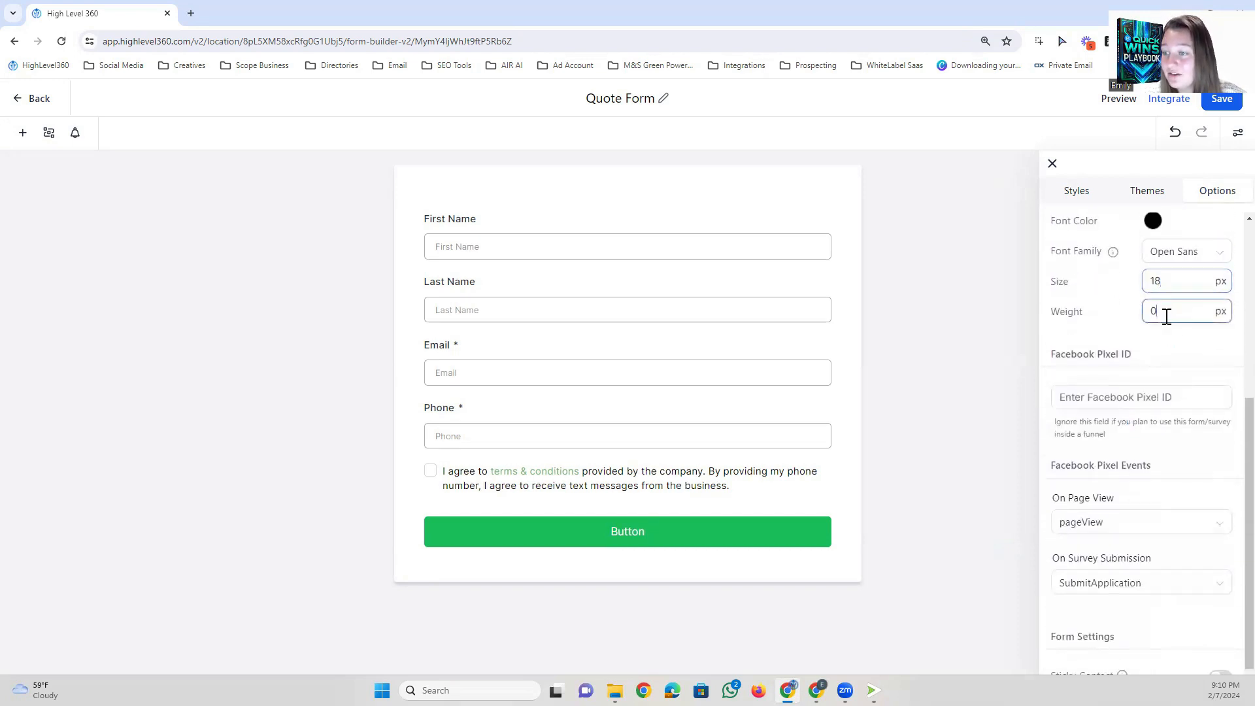
pyautogui.scroll(4, 1167, 316)
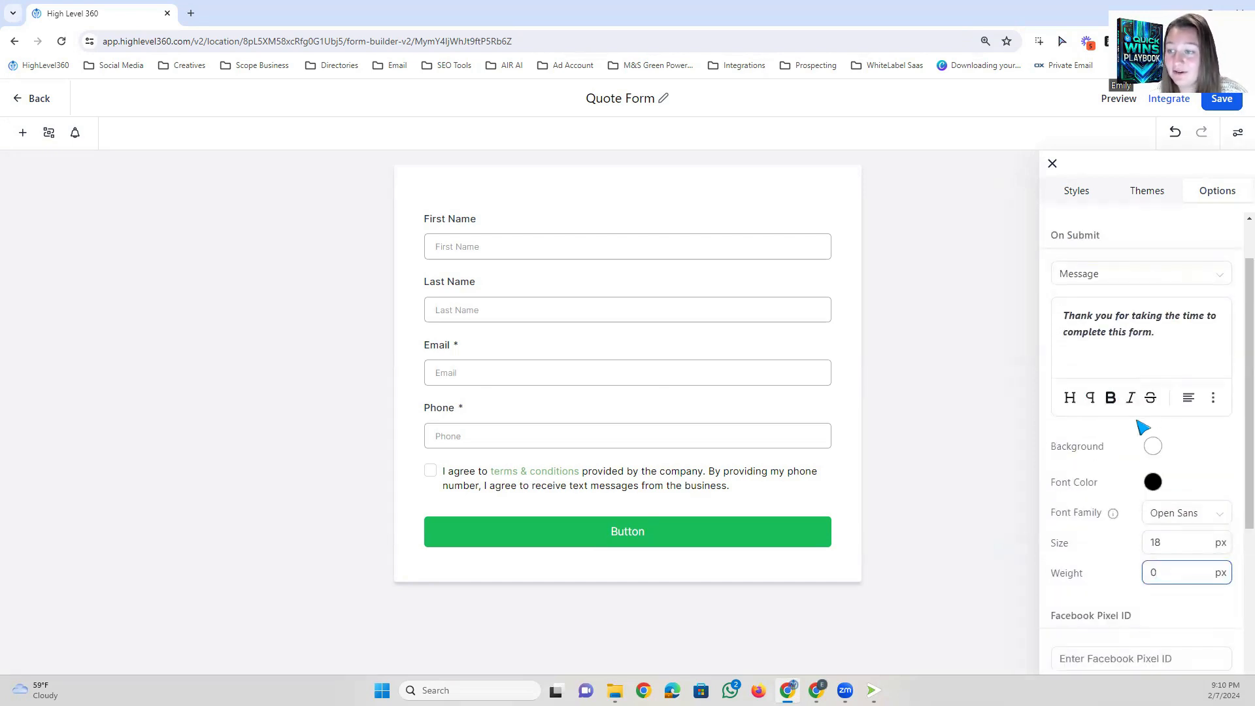
# Examine the Facebook Pixel event choices for On Page View and On Survey Submission without changing either selection.
pyautogui.scroll(-5, 1142, 428)
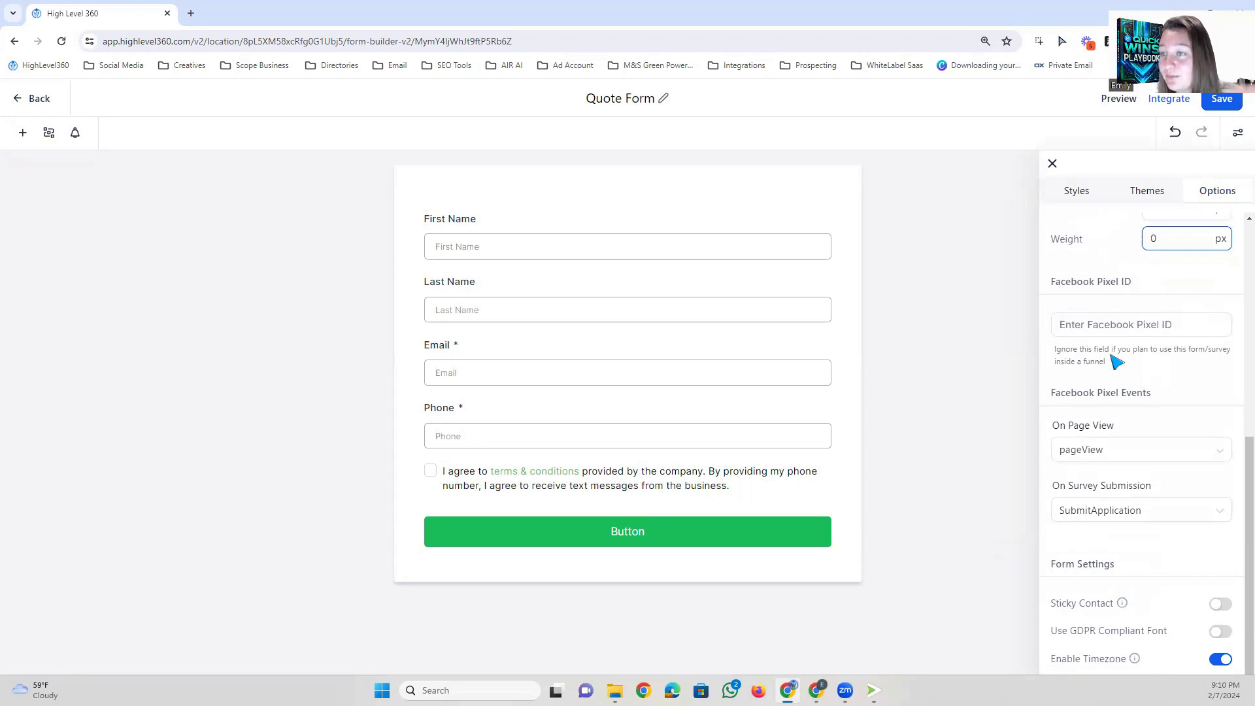
pyautogui.click(1132, 455)
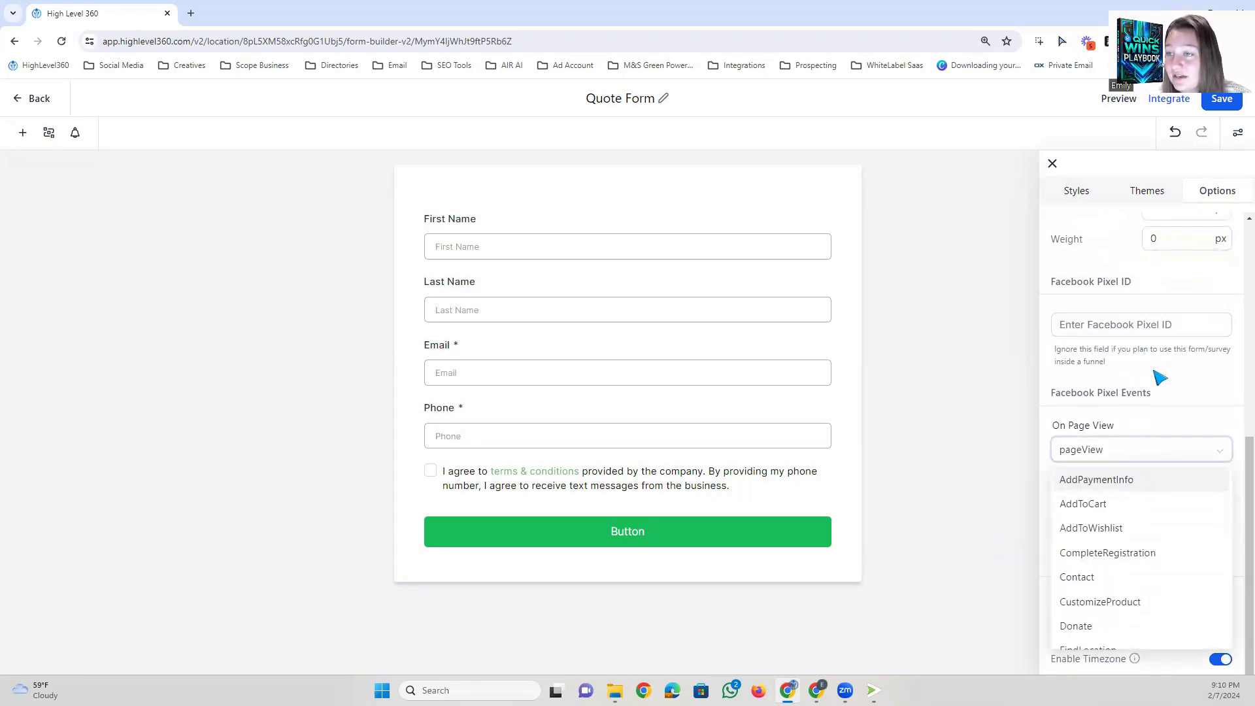
pyautogui.scroll(-4, 1125, 556)
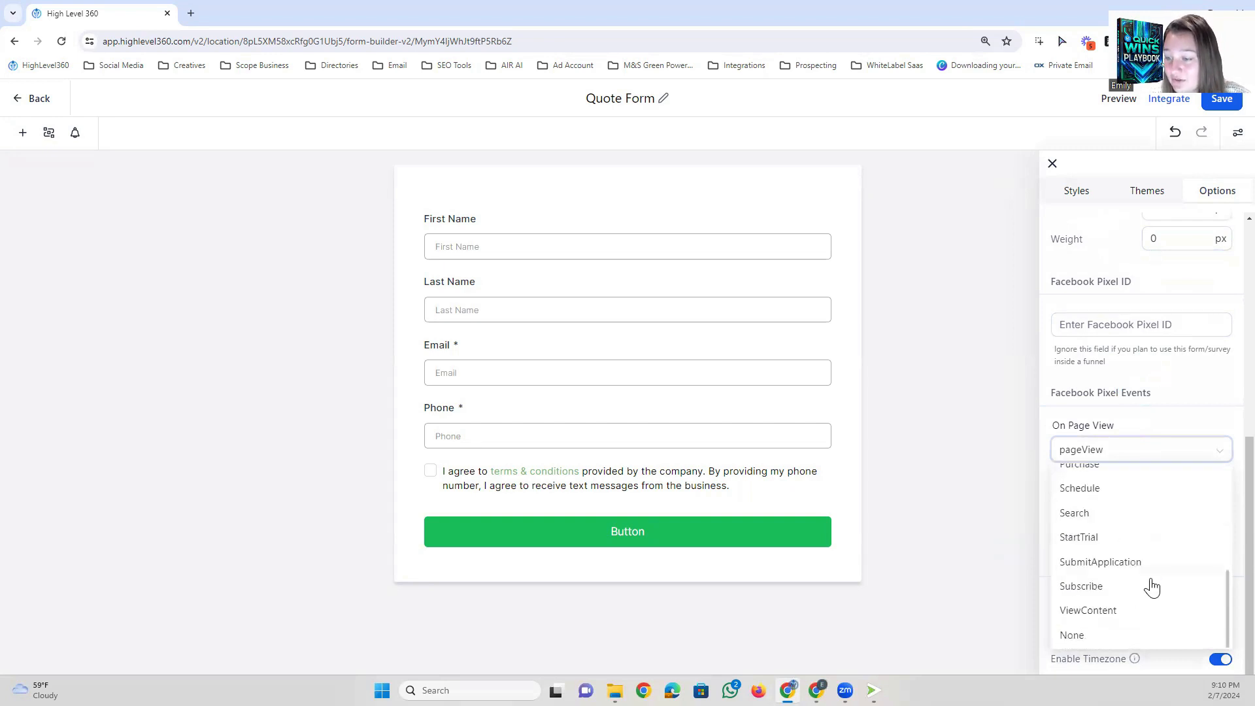
pyautogui.click(1137, 420)
pyautogui.click(1141, 512)
pyautogui.click(1113, 540)
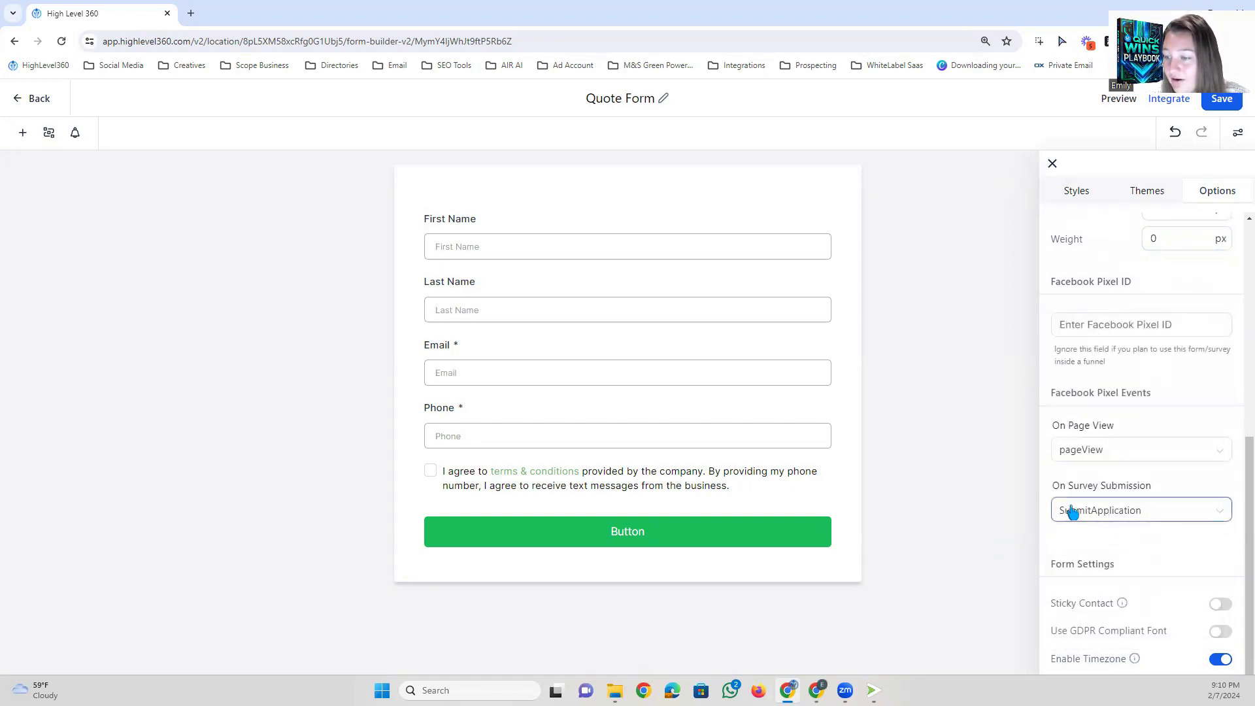
pyautogui.click(1117, 509)
pyautogui.scroll(6, 1086, 379)
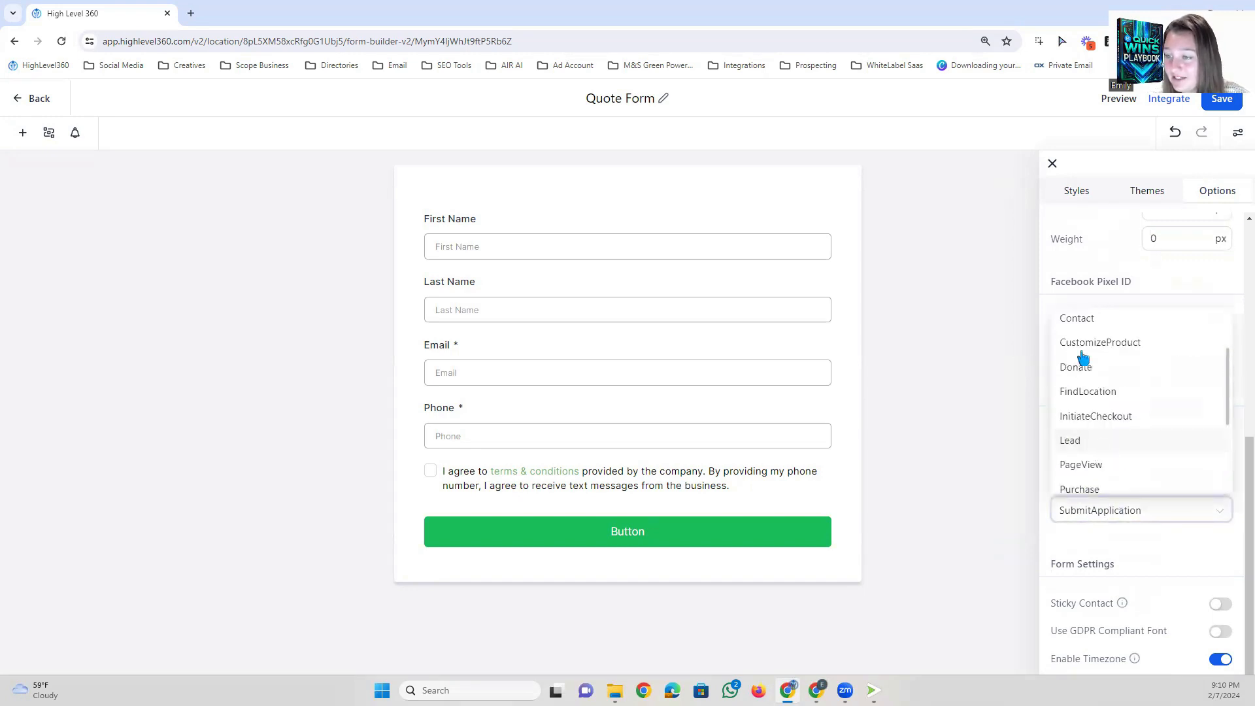
pyautogui.click(1137, 540)
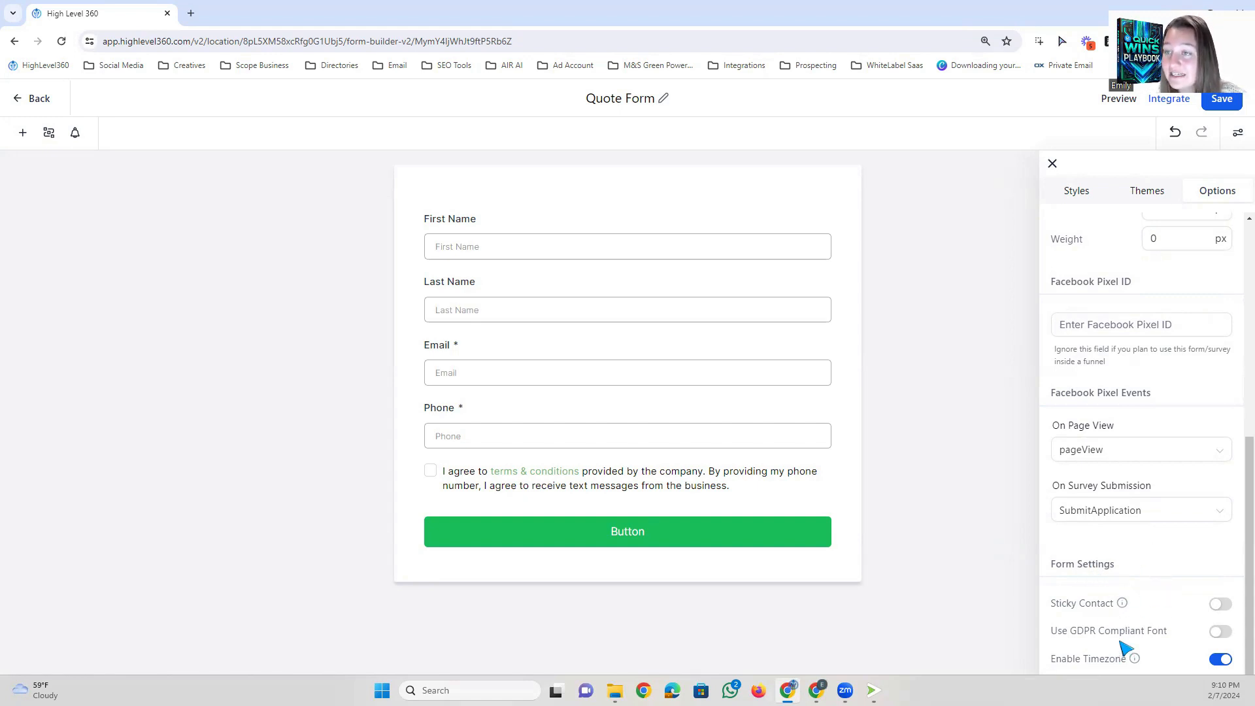
# Turn Sticky Contact on and back off, and enable Use GDPR Compliant Font in the form settings.
pyautogui.click(1222, 603)
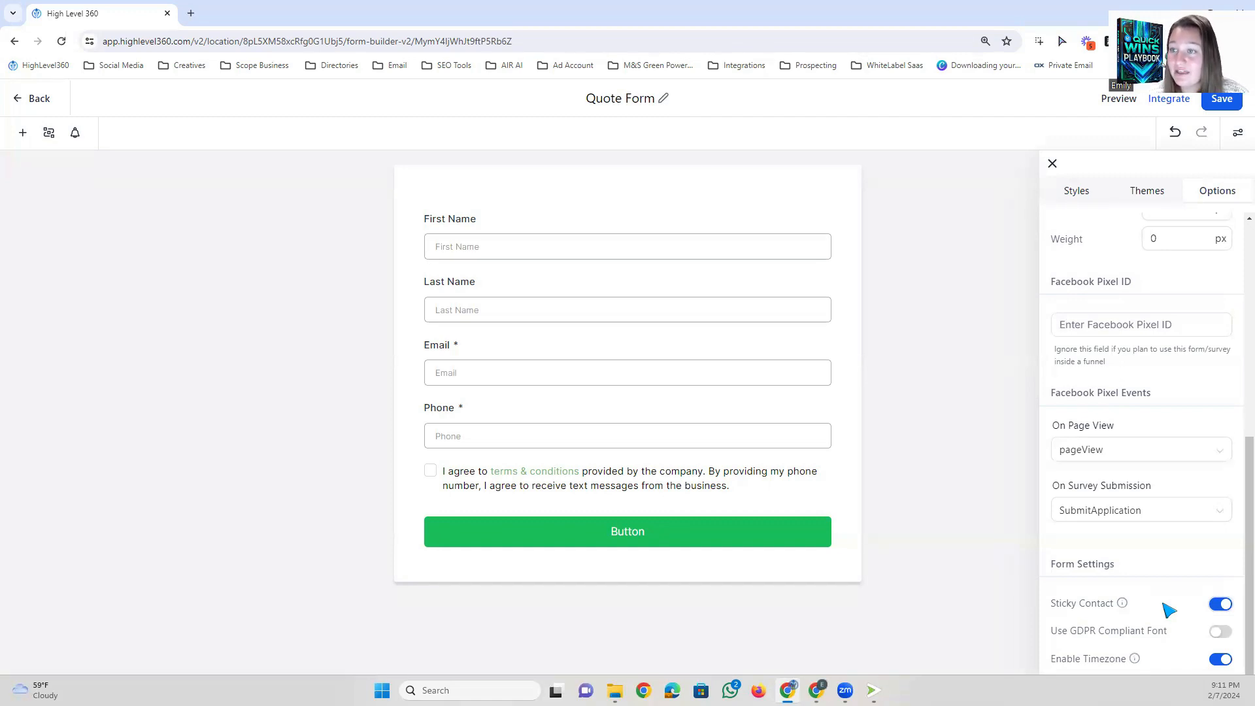
pyautogui.click(1221, 604)
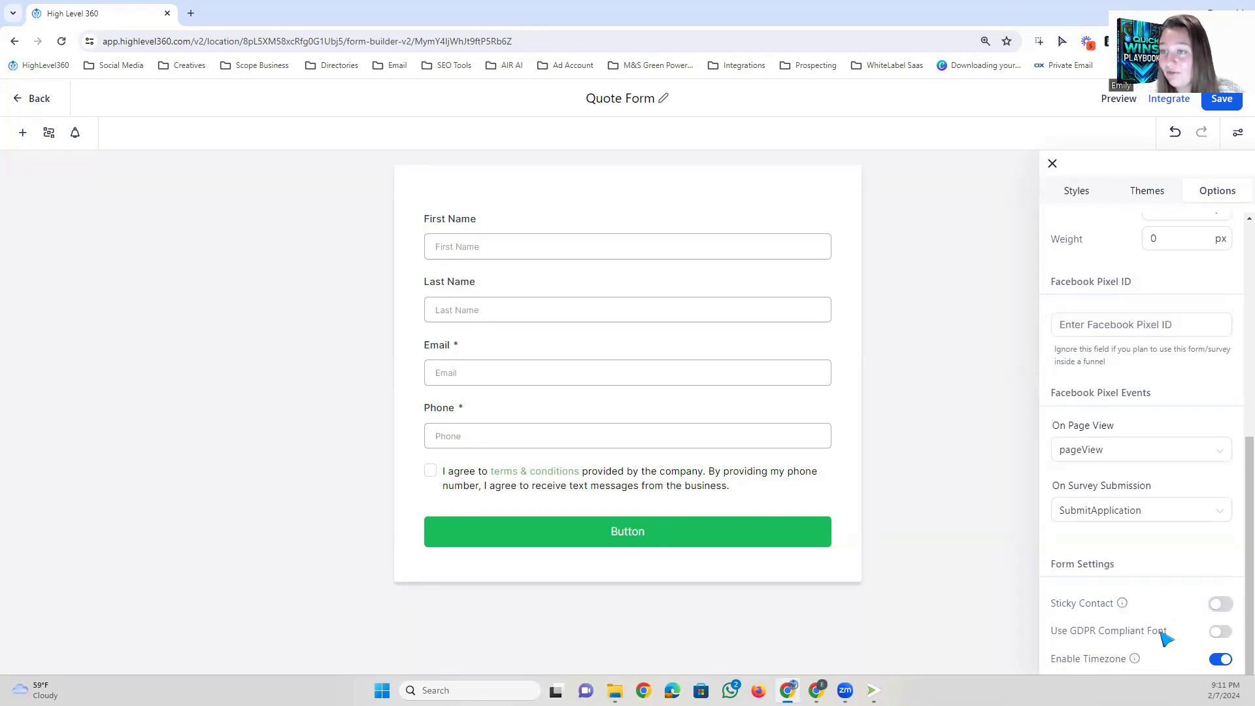
pyautogui.click(1220, 632)
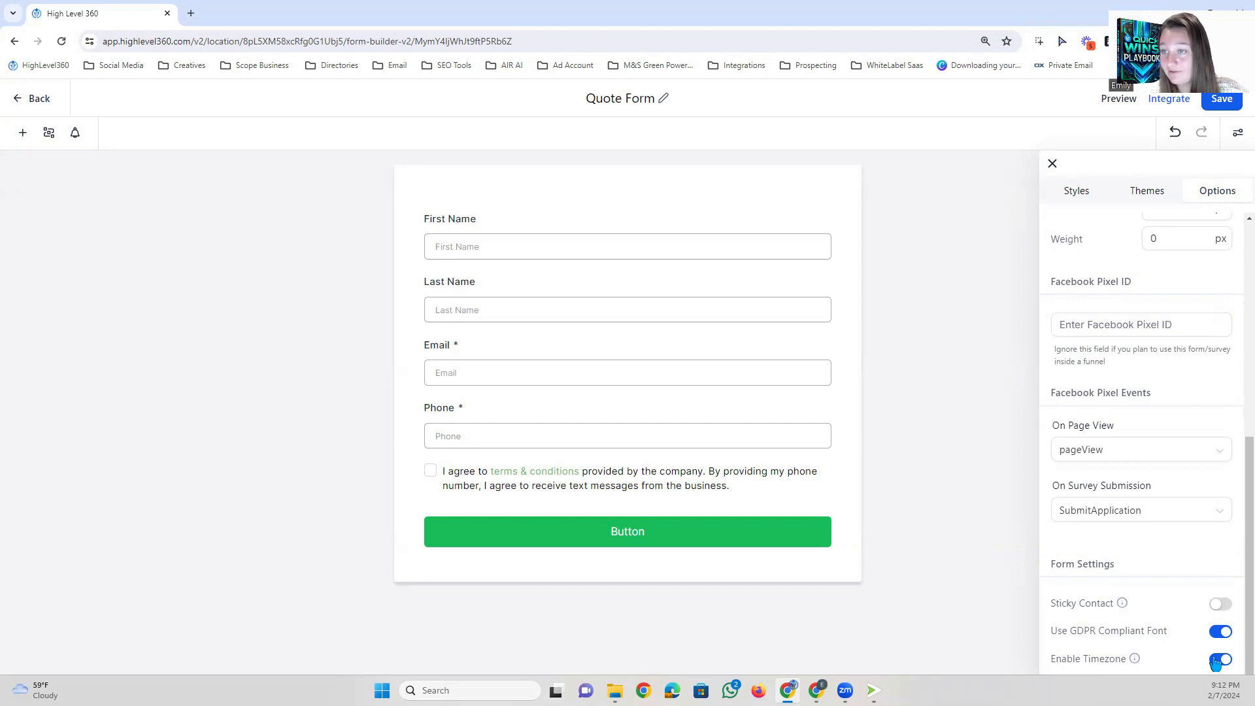
# Bring up the form's theme choices and save the form.
pyautogui.scroll(6, 1215, 660)
pyautogui.click(1158, 189)
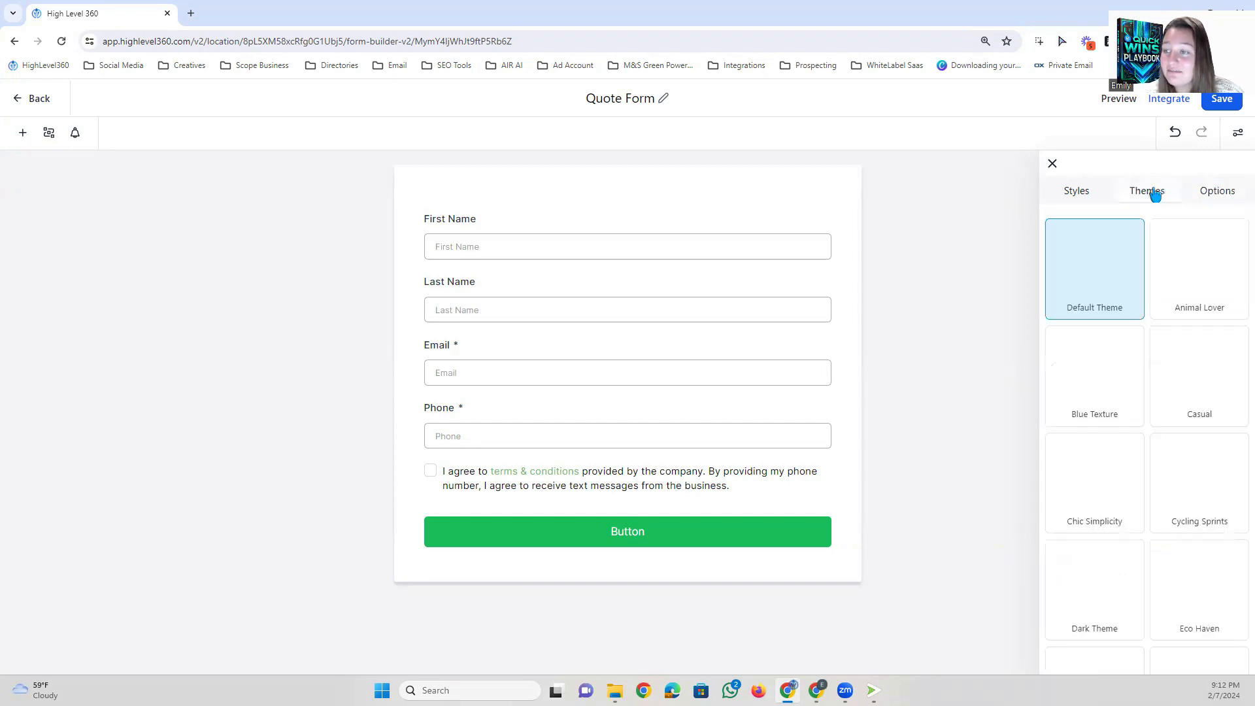
pyautogui.click(1234, 103)
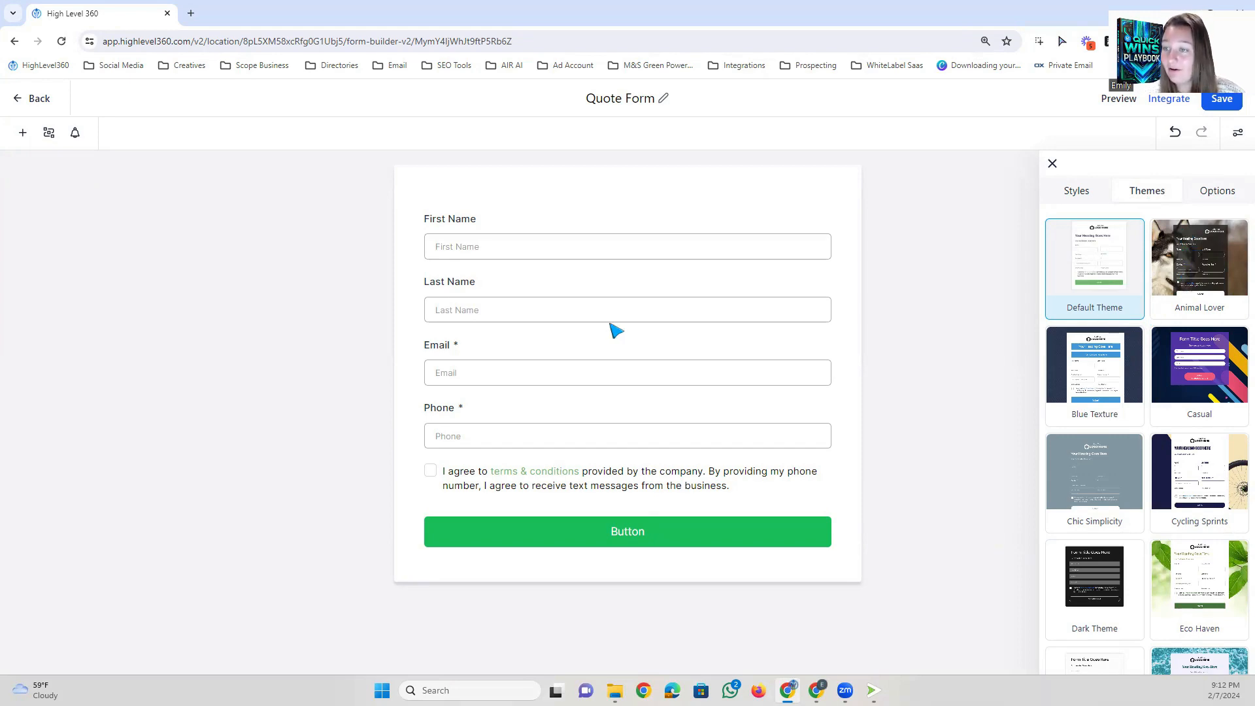
# Look through the available themes and apply the Cycling Sprints theme to the form.
pyautogui.scroll(-3, 1177, 353)
pyautogui.scroll(-4, 1176, 354)
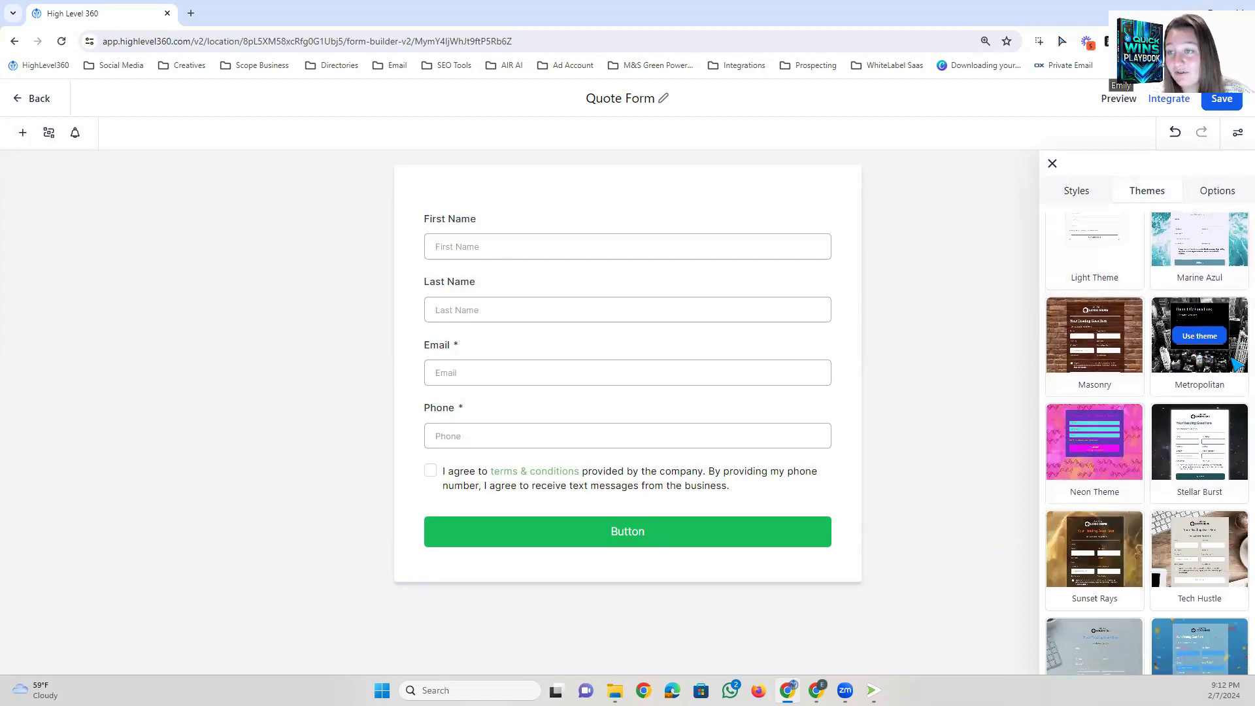
pyautogui.scroll(-2, 1237, 363)
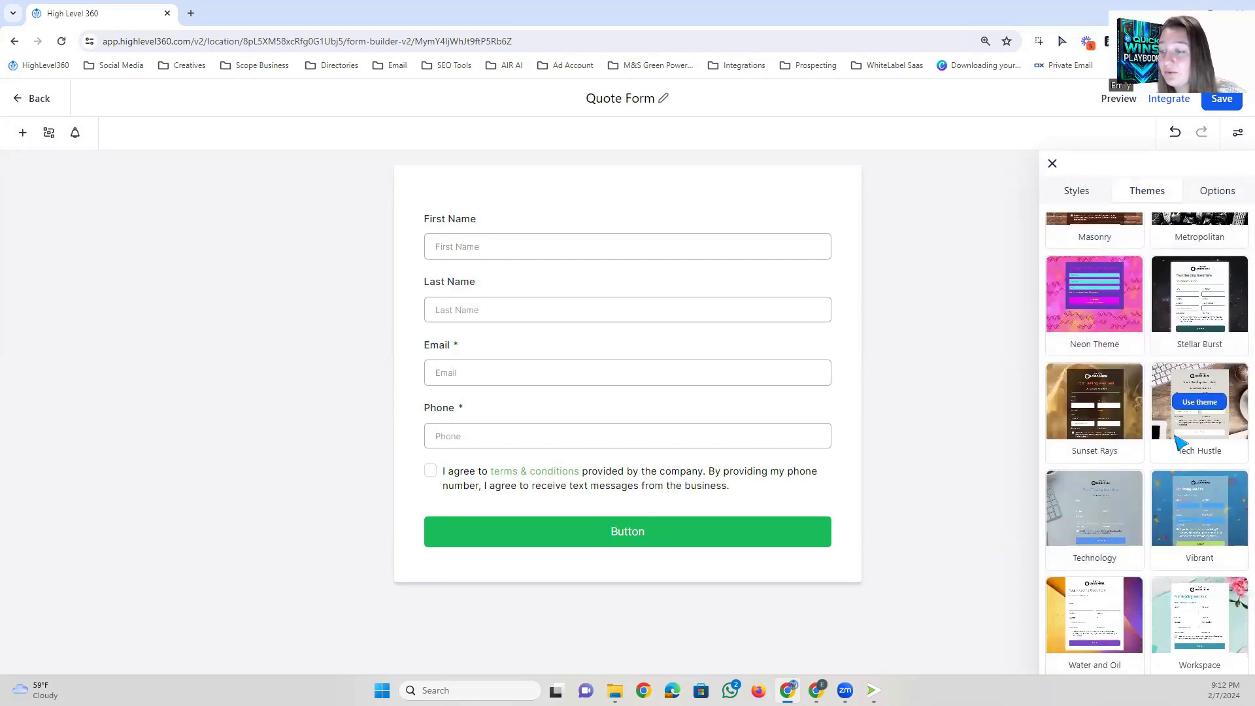
pyautogui.scroll(6, 1198, 515)
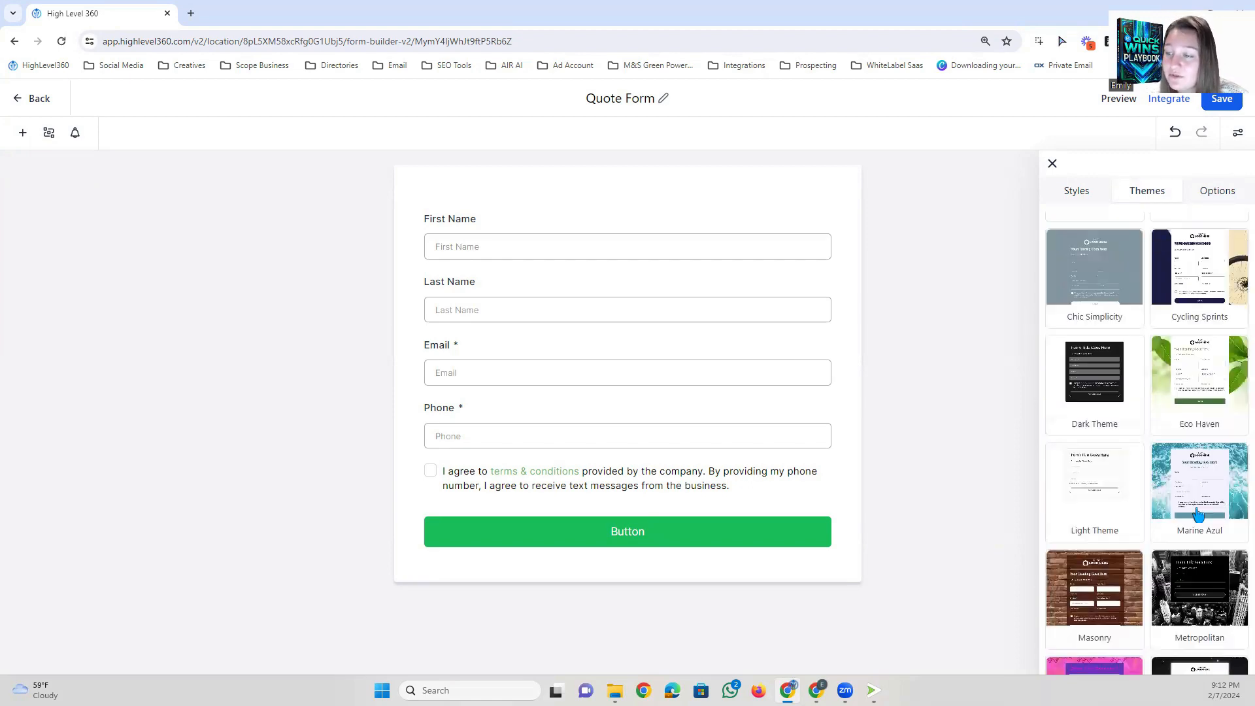
pyautogui.scroll(3, 1198, 515)
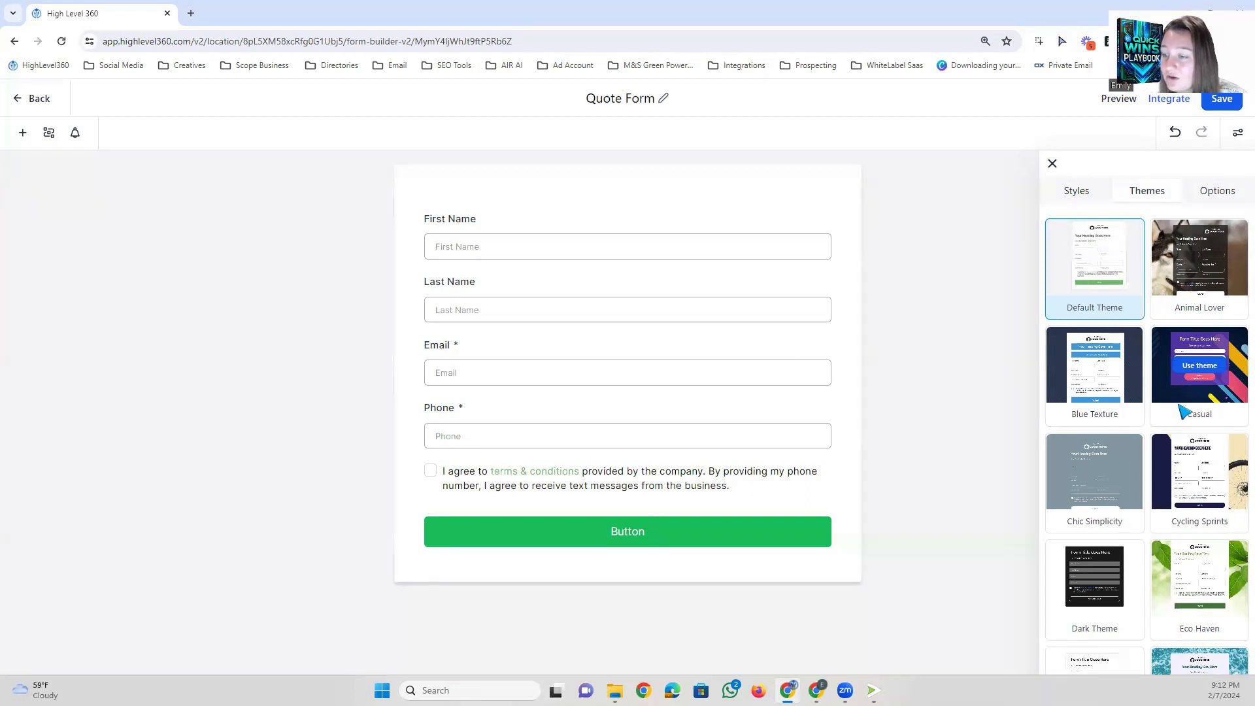
pyautogui.scroll(-2, 1182, 409)
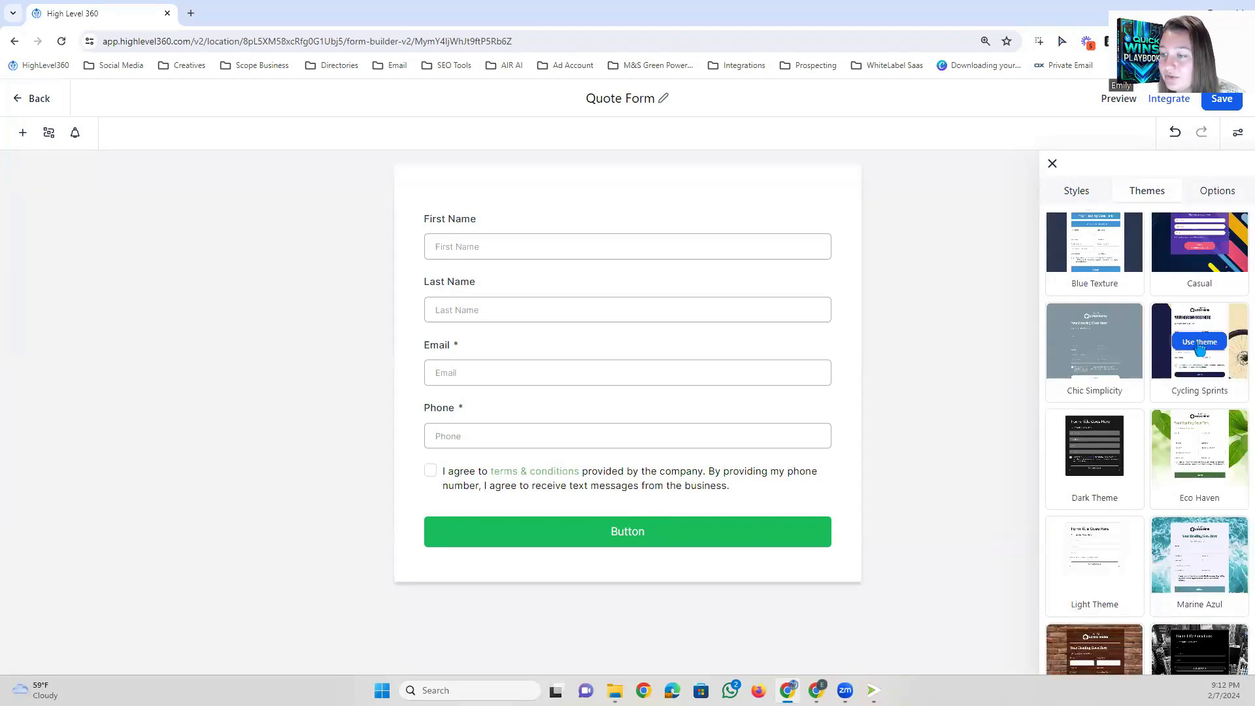
pyautogui.click(1200, 343)
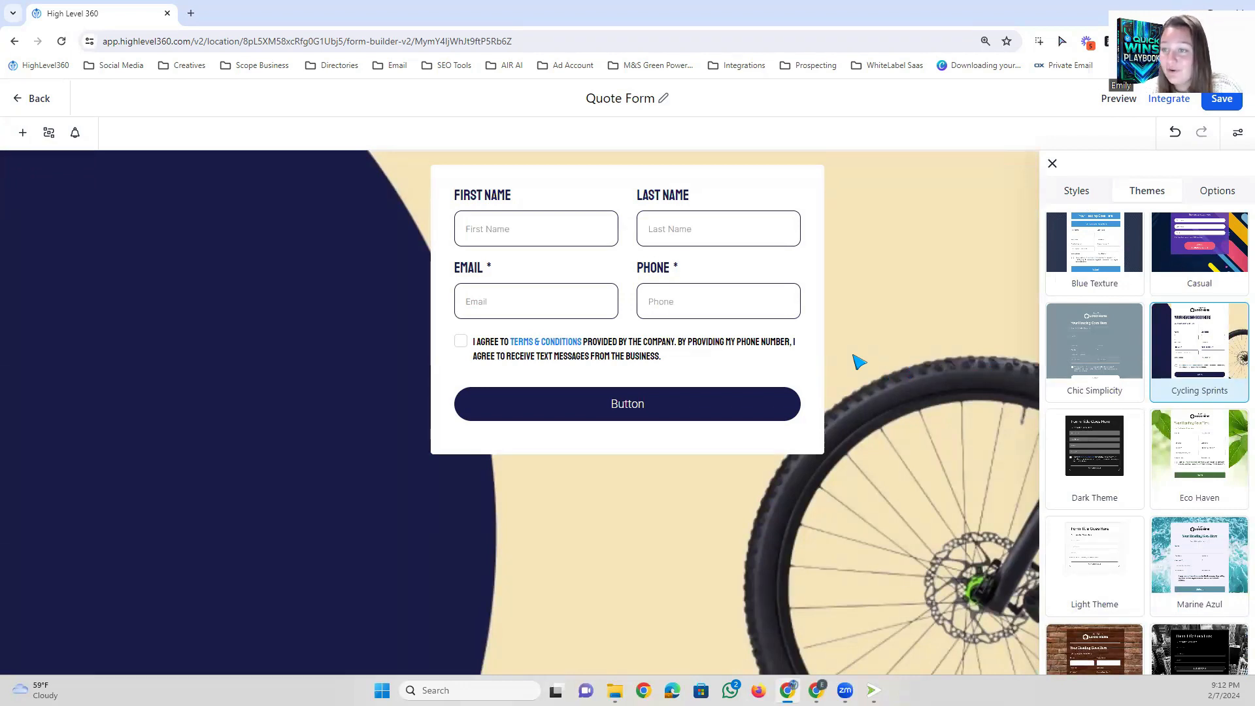
# Examine the form's style settings for fields, padding, shadow, labels, placeholder and custom CSS.
pyautogui.click(1082, 196)
pyautogui.scroll(-10, 1171, 392)
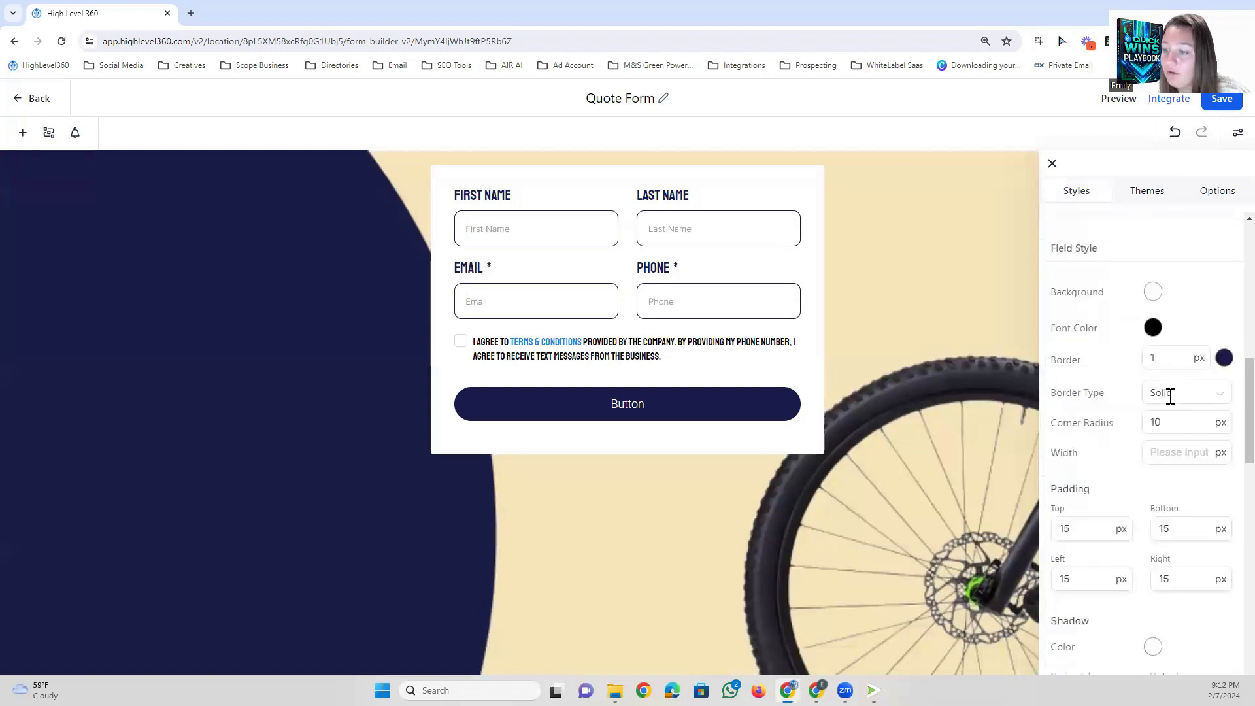
pyautogui.scroll(-10, 1172, 397)
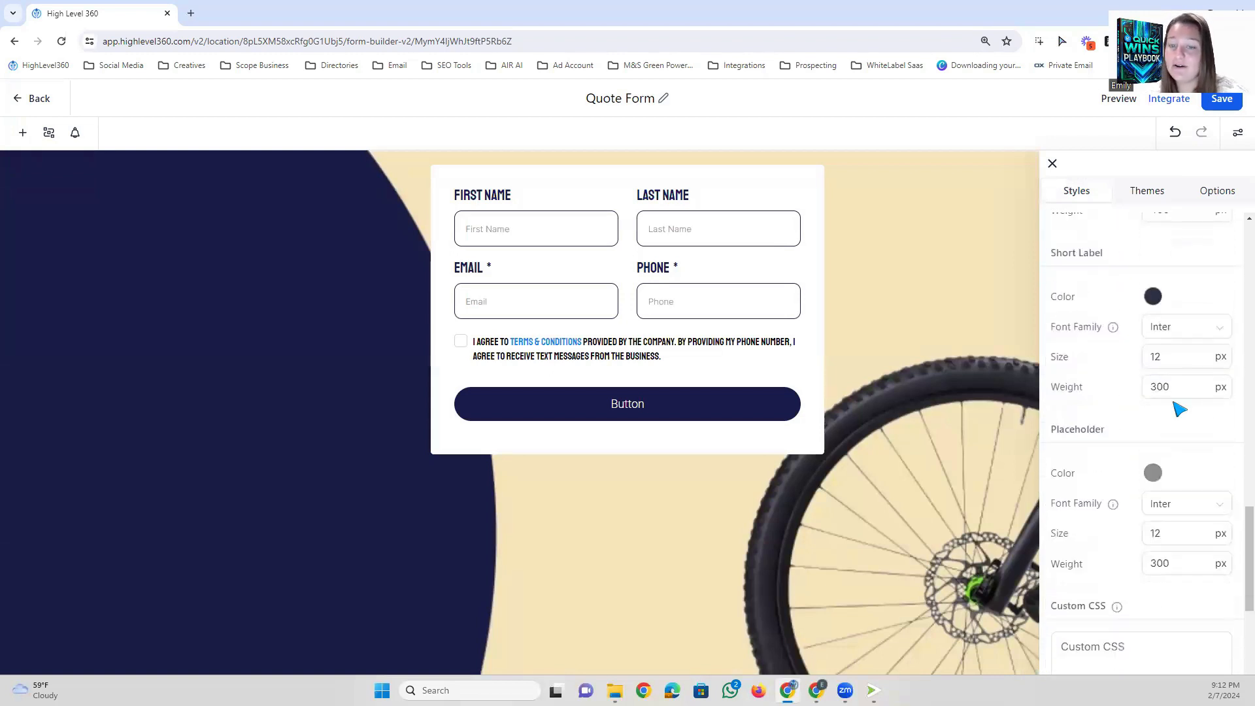
pyautogui.scroll(-3, 1180, 410)
pyautogui.scroll(10, 1184, 402)
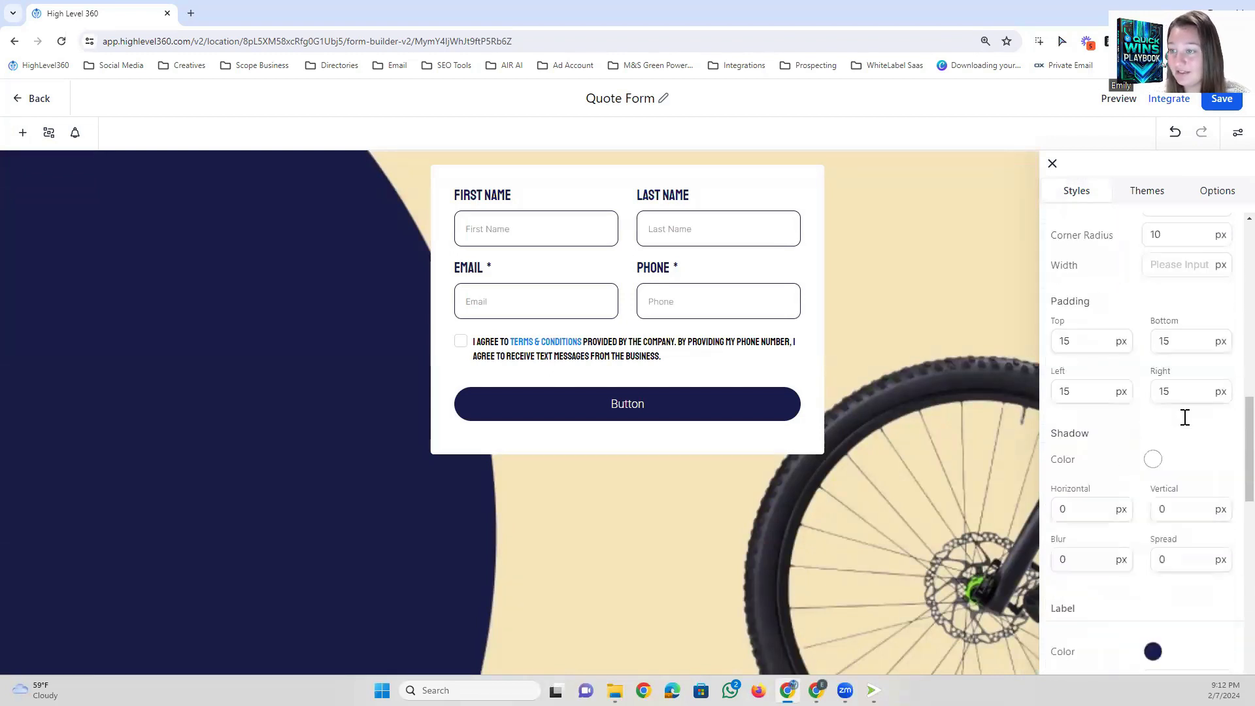
# Check the background and header image settings and apply the Animal Lover theme to the form.
pyautogui.scroll(-15, 1185, 412)
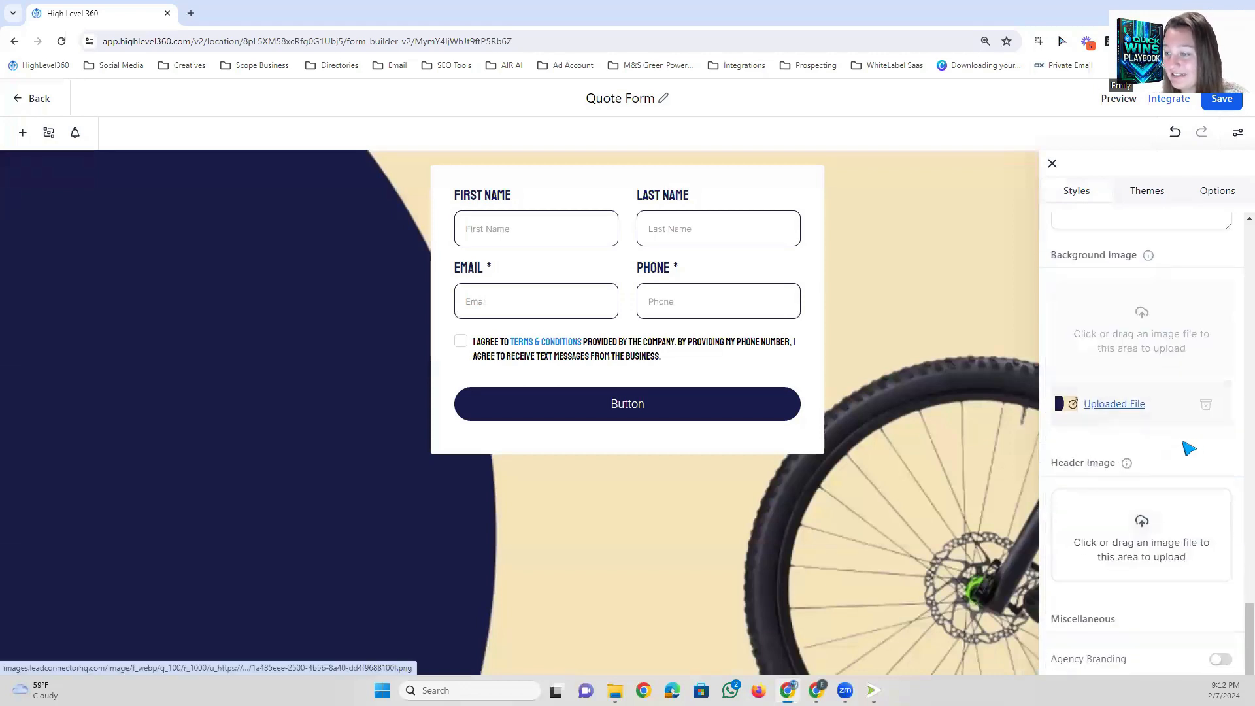
pyautogui.scroll(20, 1131, 402)
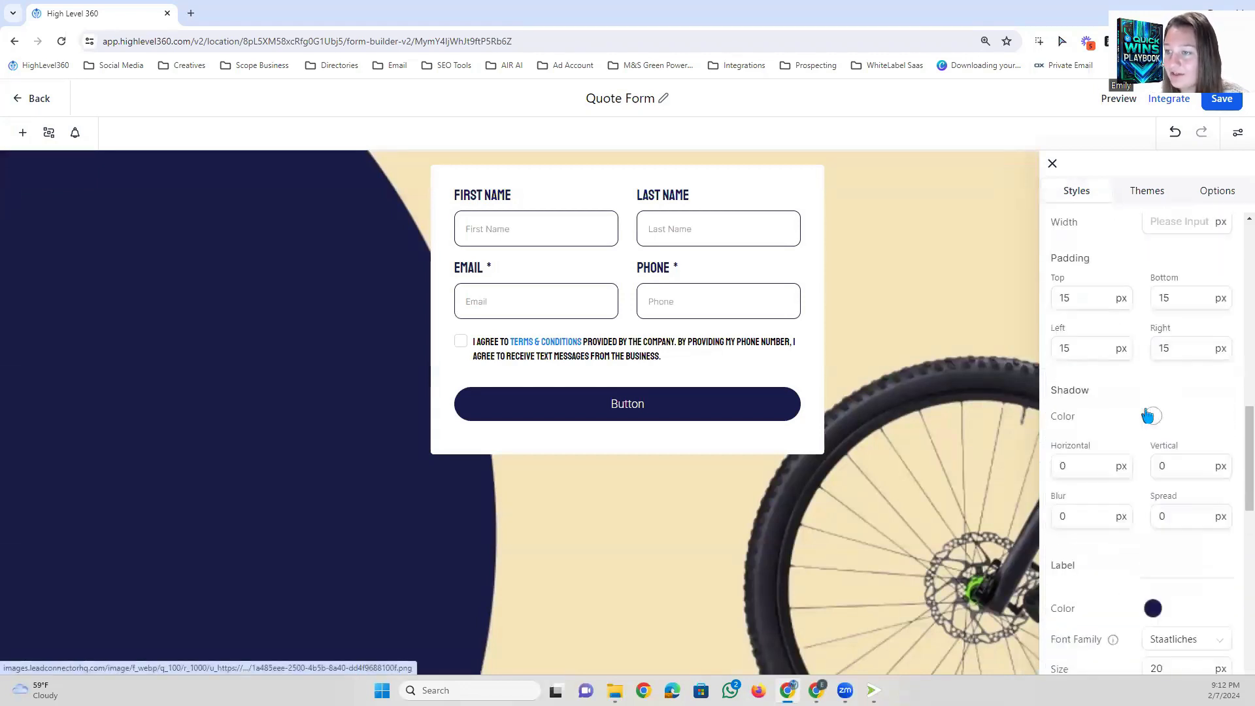
pyautogui.click(1152, 190)
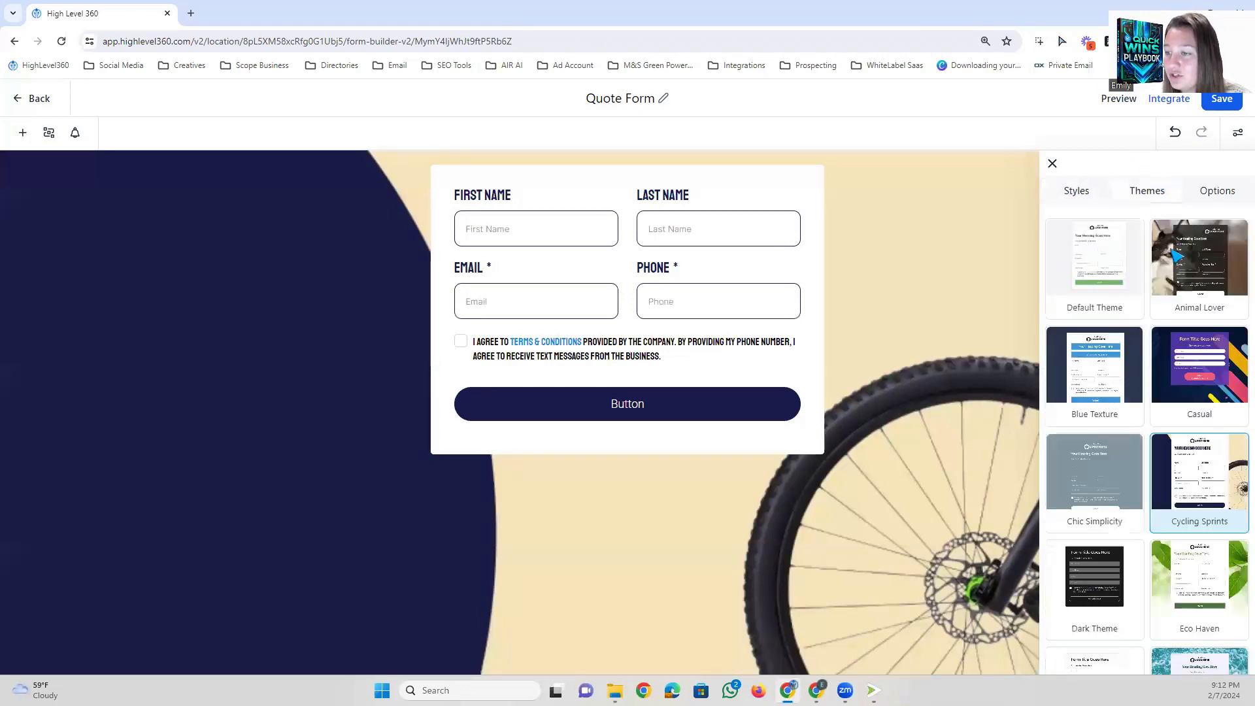
pyautogui.click(1199, 260)
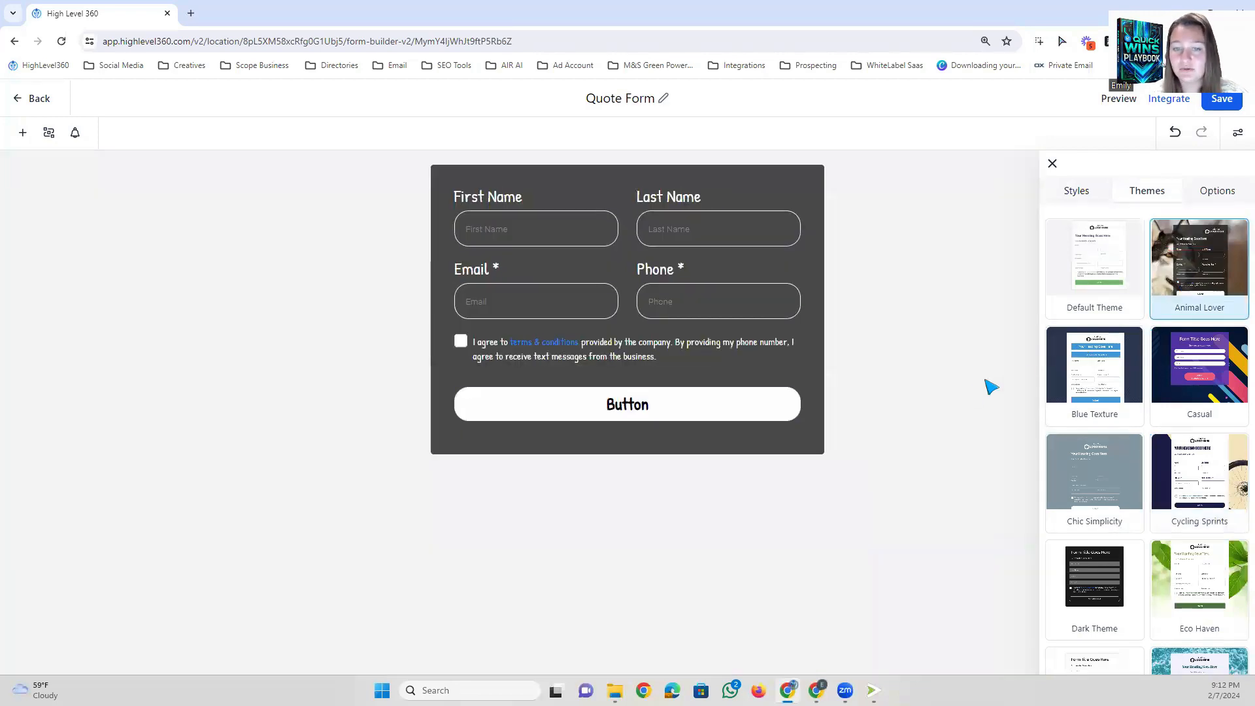
# Examine the Animal Lover theme's style settings, from layout and field style to the background image.
pyautogui.click(1079, 192)
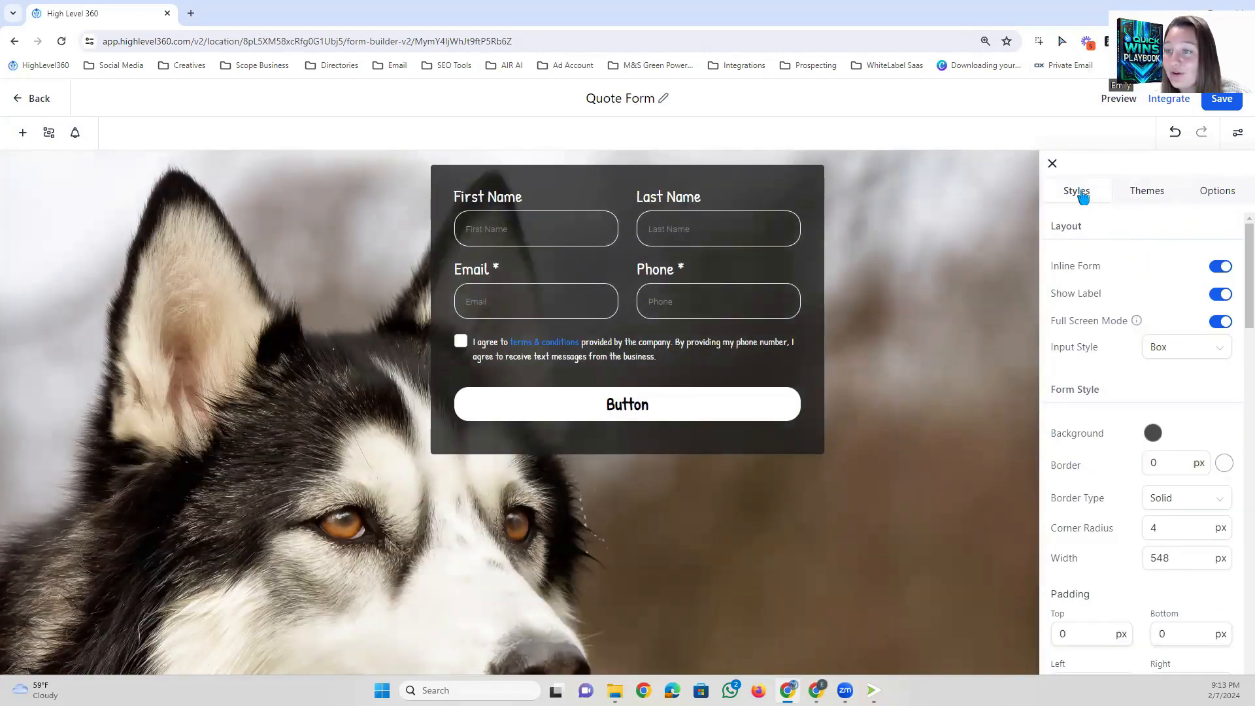
pyautogui.scroll(-12, 1170, 419)
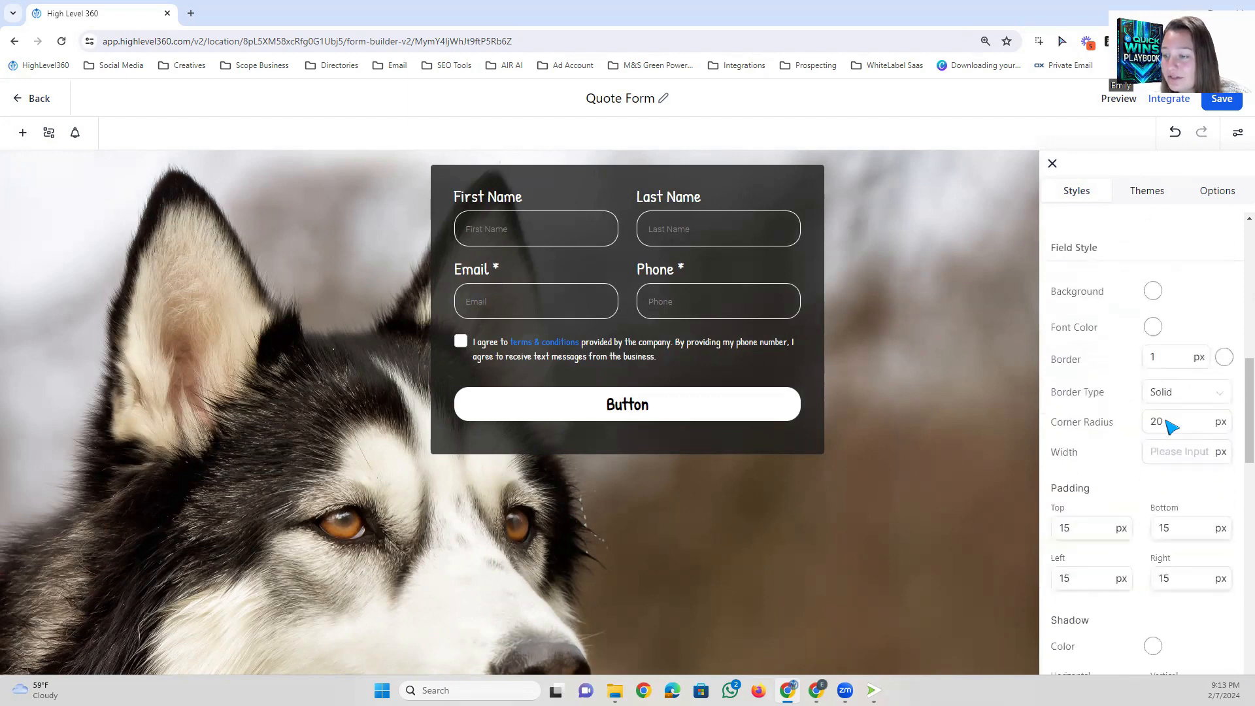
pyautogui.scroll(-14, 1137, 422)
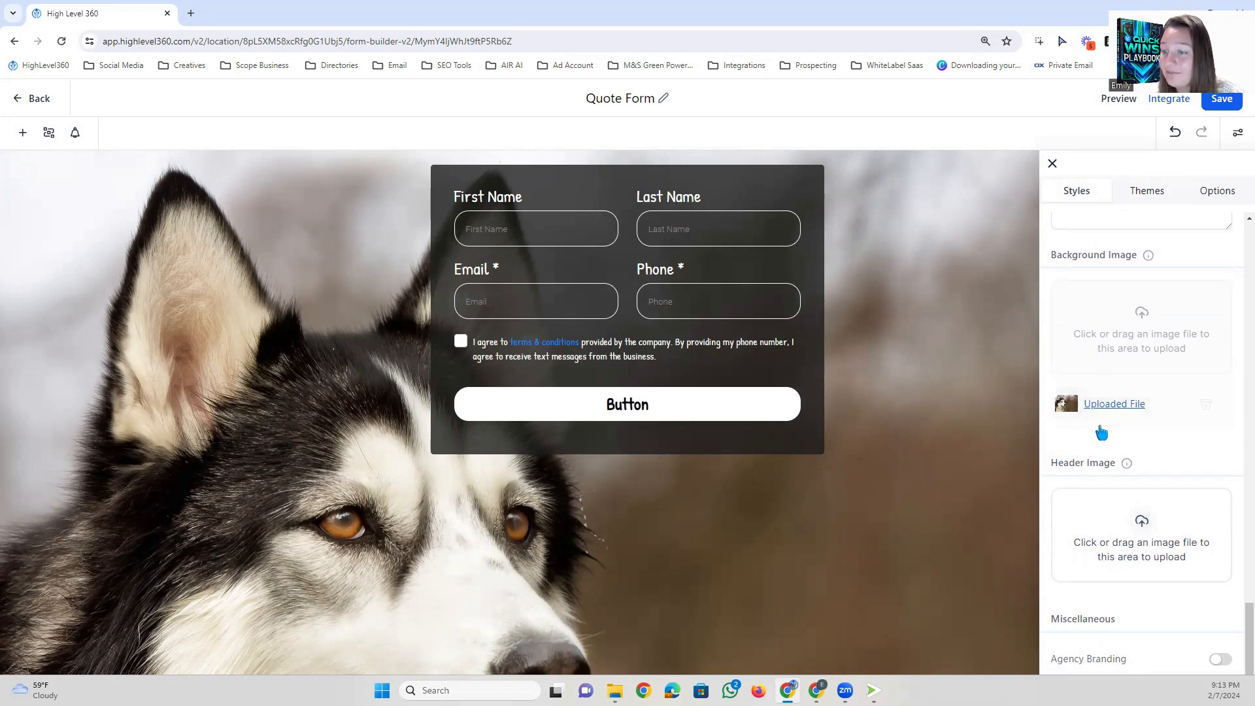
pyautogui.scroll(15, 1105, 434)
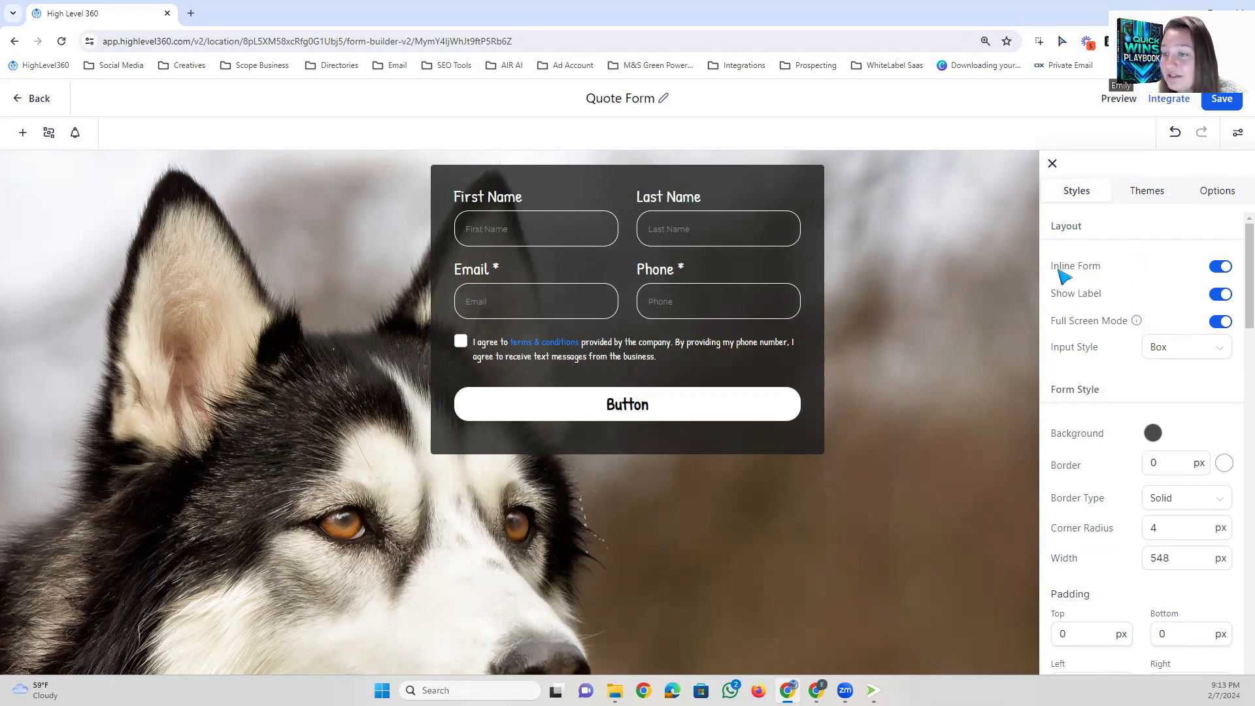
# Turn the form's Inline Form and Show Label options off and back on to compare the layouts.
pyautogui.click(1225, 272)
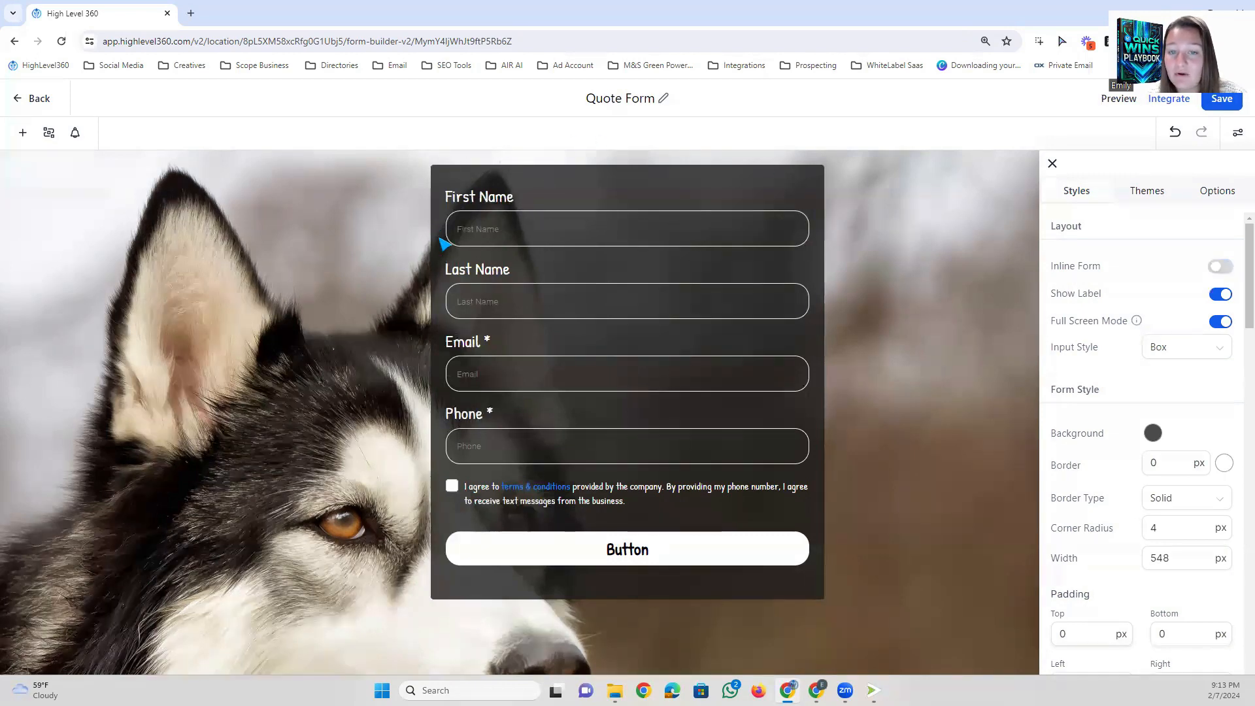
pyautogui.click(1220, 267)
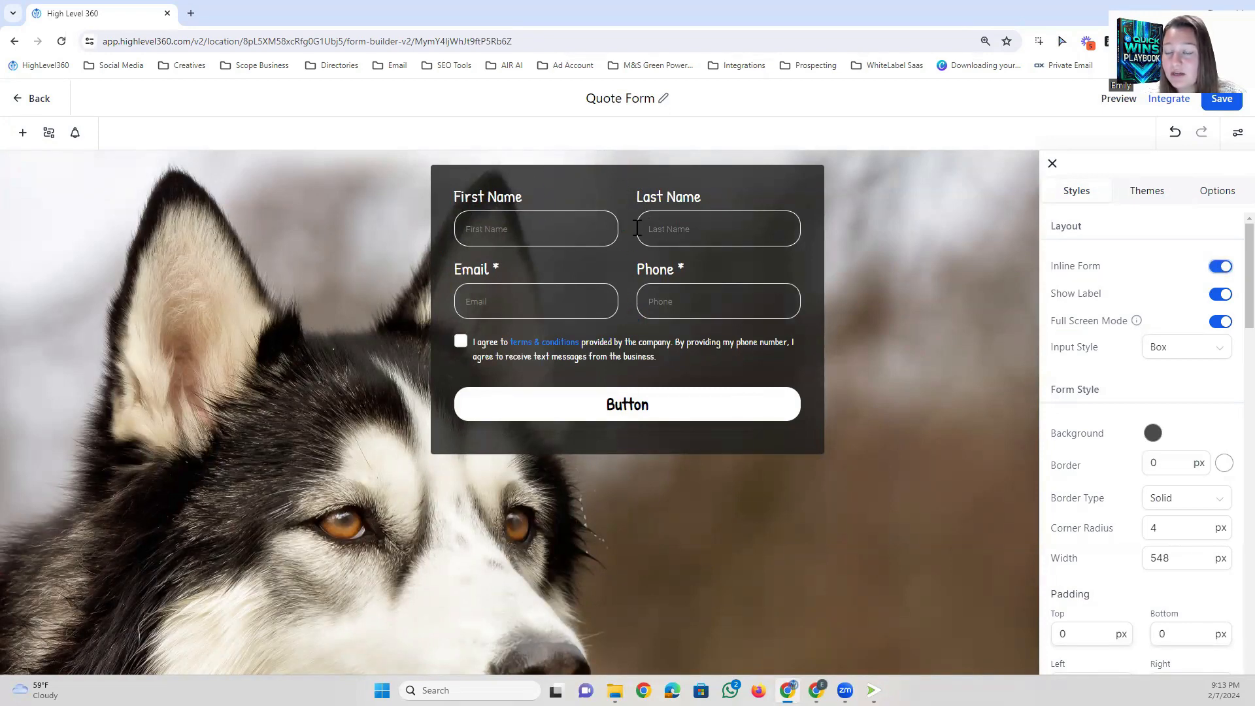
pyautogui.click(1208, 295)
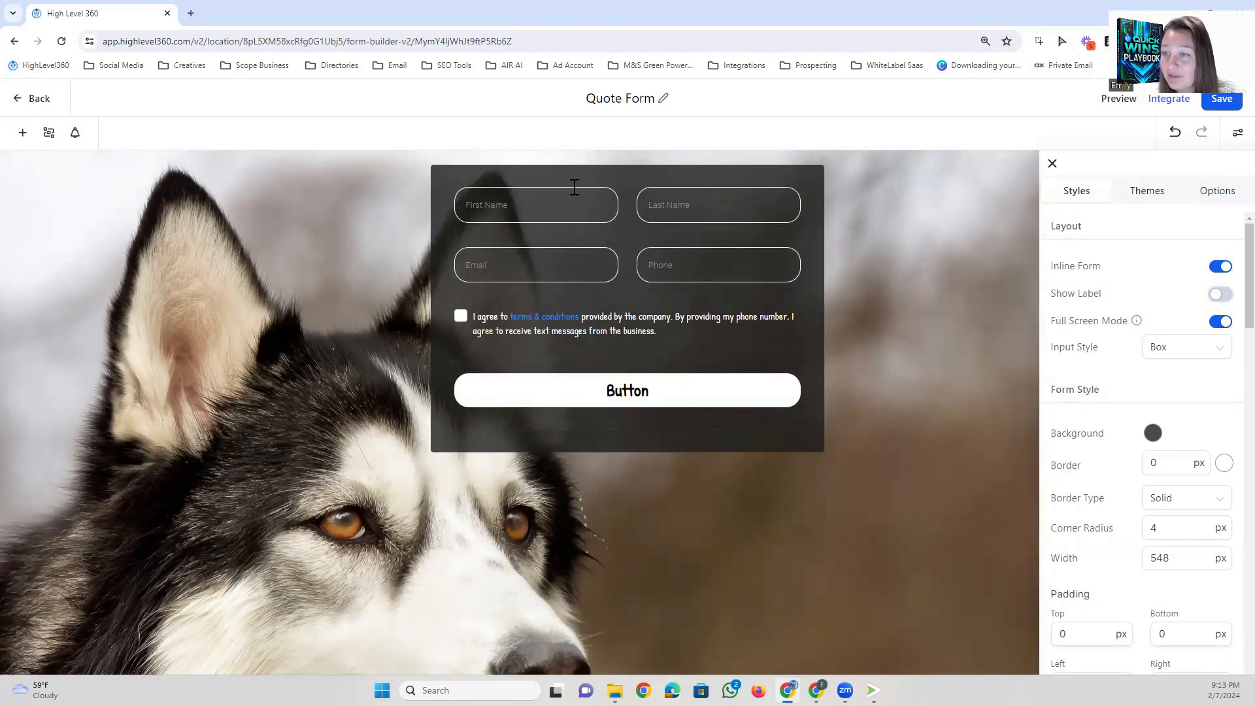
pyautogui.click(1217, 294)
pyautogui.scroll(-1, 1184, 261)
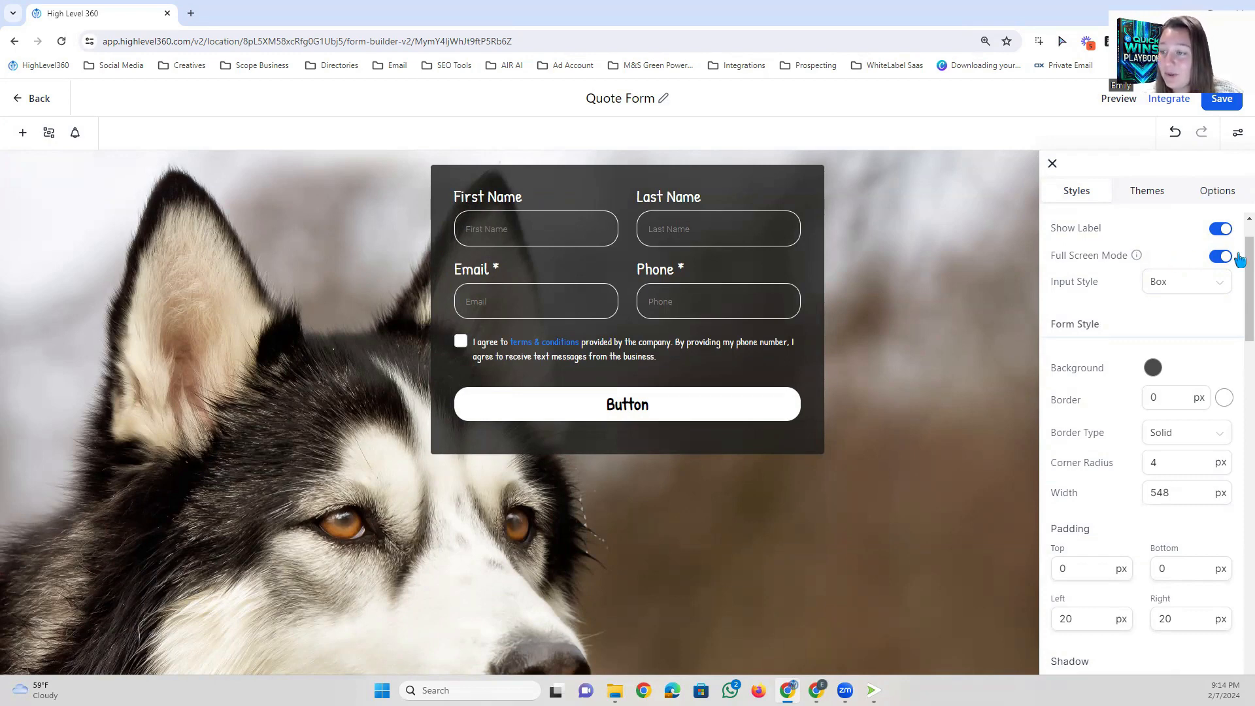
# Try the Line input style on the form fields and return it to Box.
pyautogui.click(1159, 287)
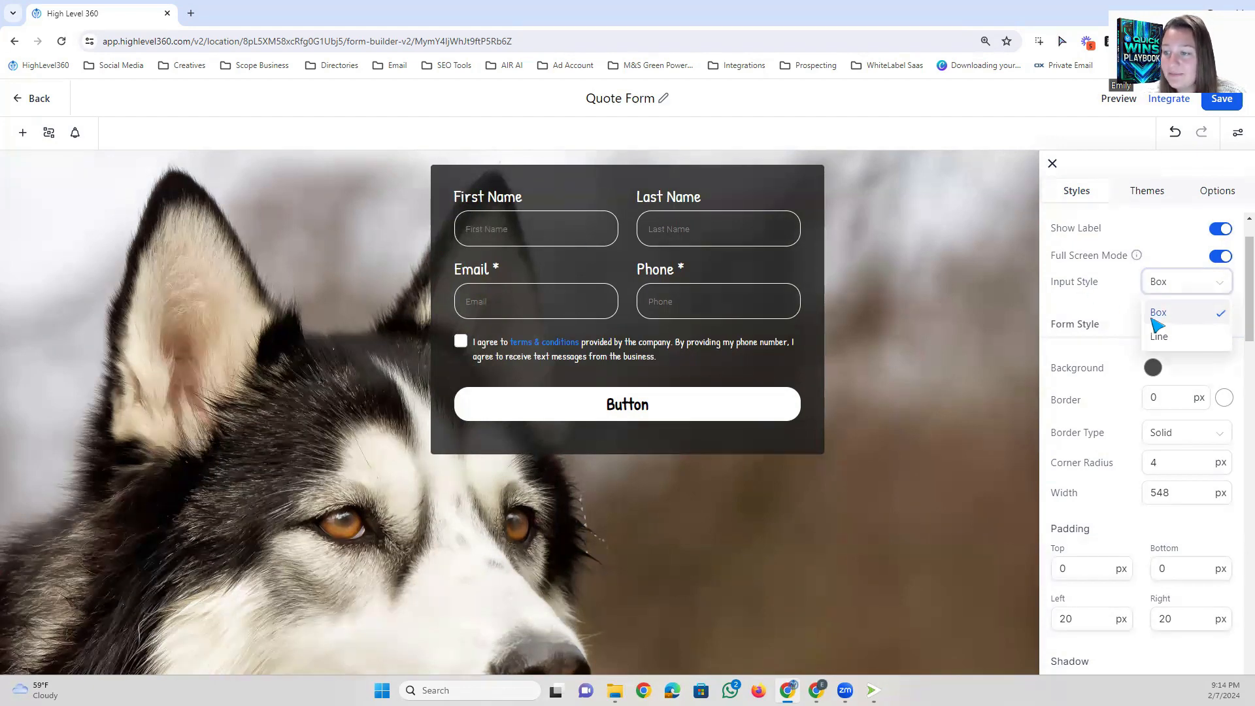
pyautogui.click(1168, 336)
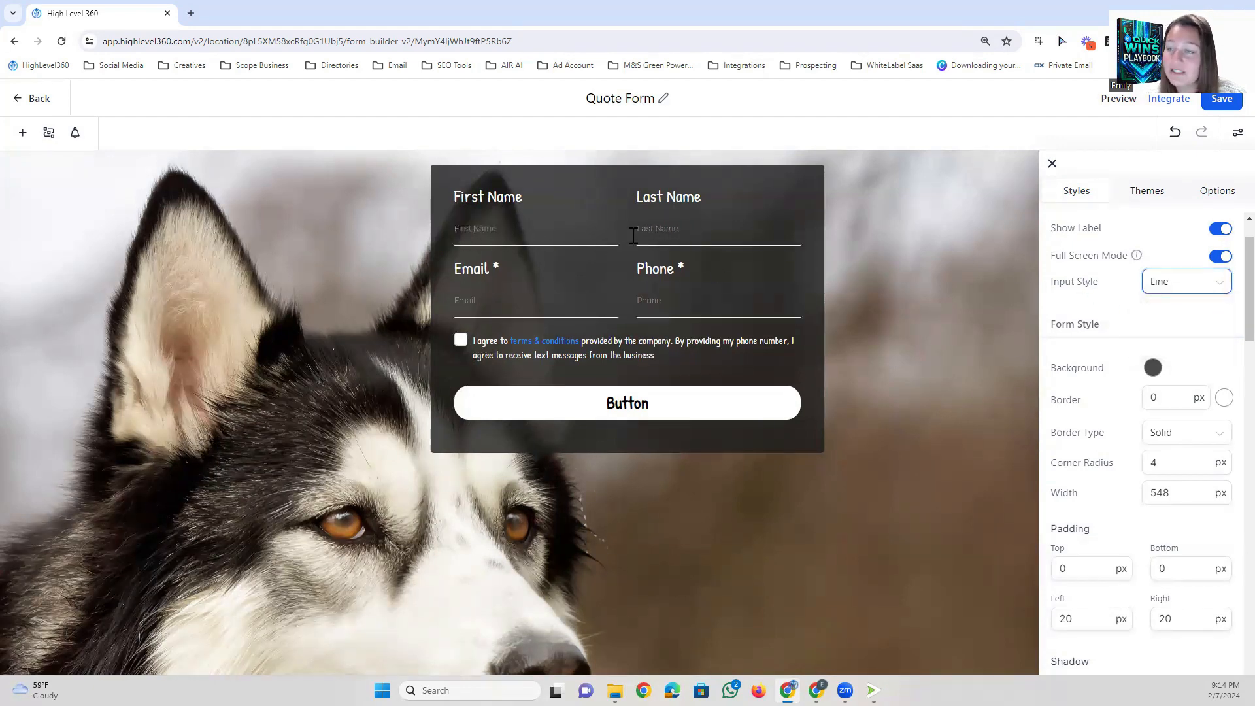
pyautogui.click(1205, 288)
pyautogui.click(1182, 316)
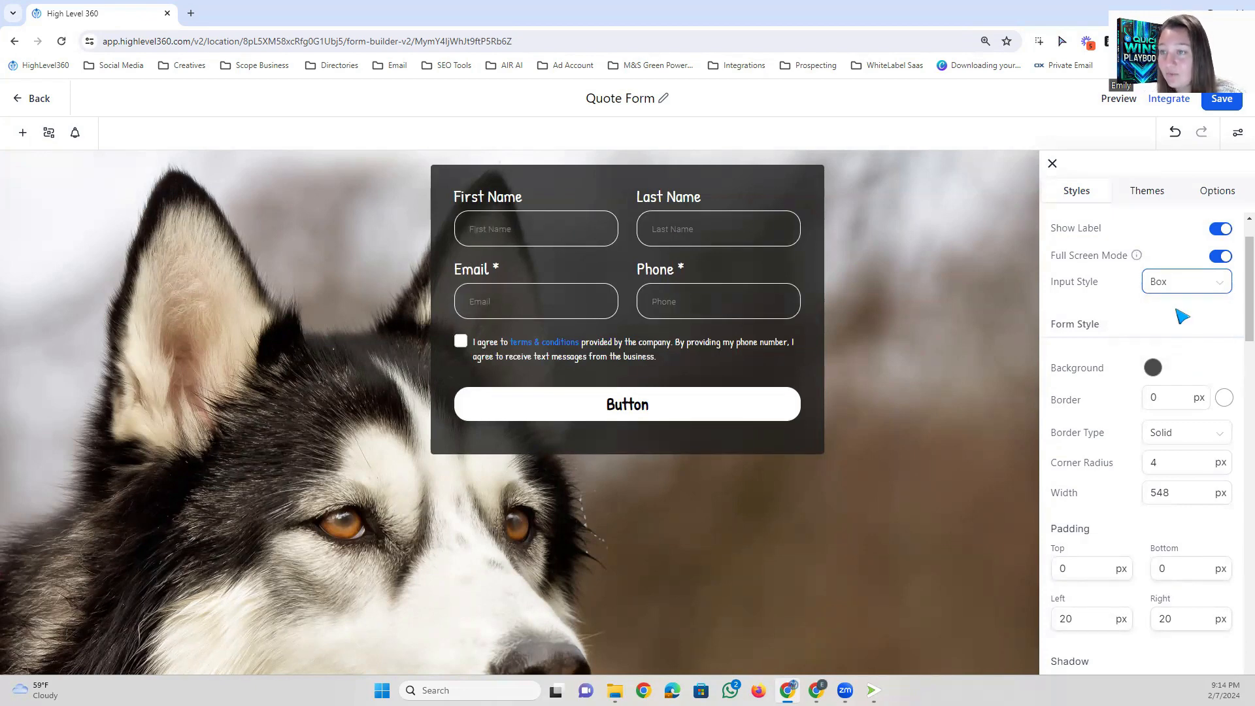
# Change the form's background color to a slightly brownish dark grey.
pyautogui.scroll(-1, 1205, 322)
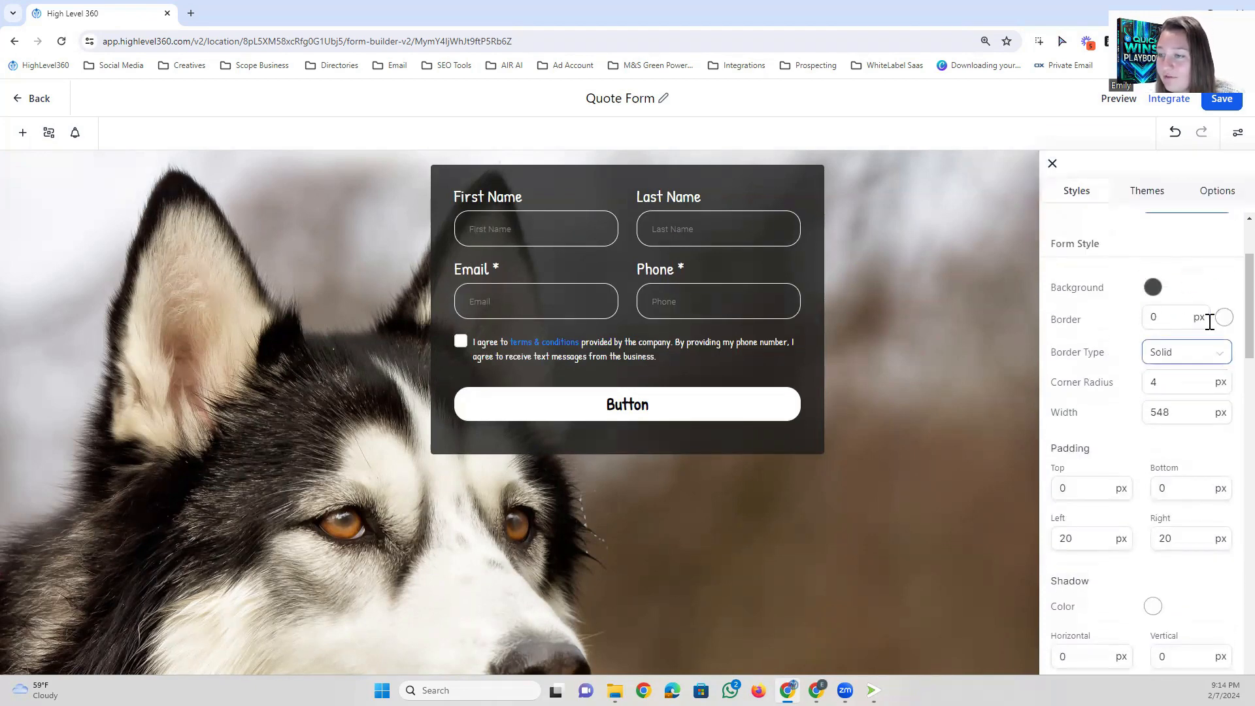
pyautogui.scroll(1, 1206, 321)
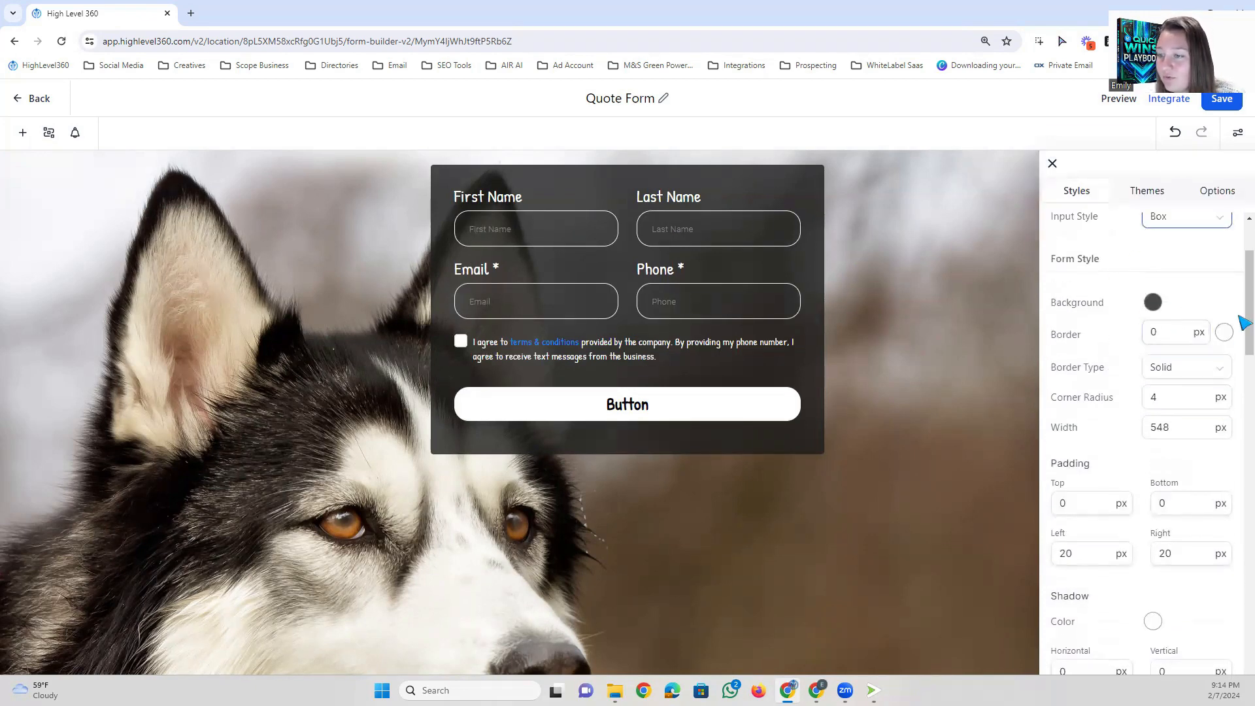
pyautogui.click(1153, 302)
pyautogui.click(1190, 500)
pyautogui.moveTo(1191, 500); pyautogui.dragTo(1124, 500)
pyautogui.rightClick(1155, 500)
pyautogui.click(986, 191)
pyautogui.moveTo(1221, 353); pyautogui.dragTo(1111, 433)
pyautogui.click(1224, 275)
# Give the form a red border with a thickness of 2 px.
pyautogui.scroll(-1, 1225, 275)
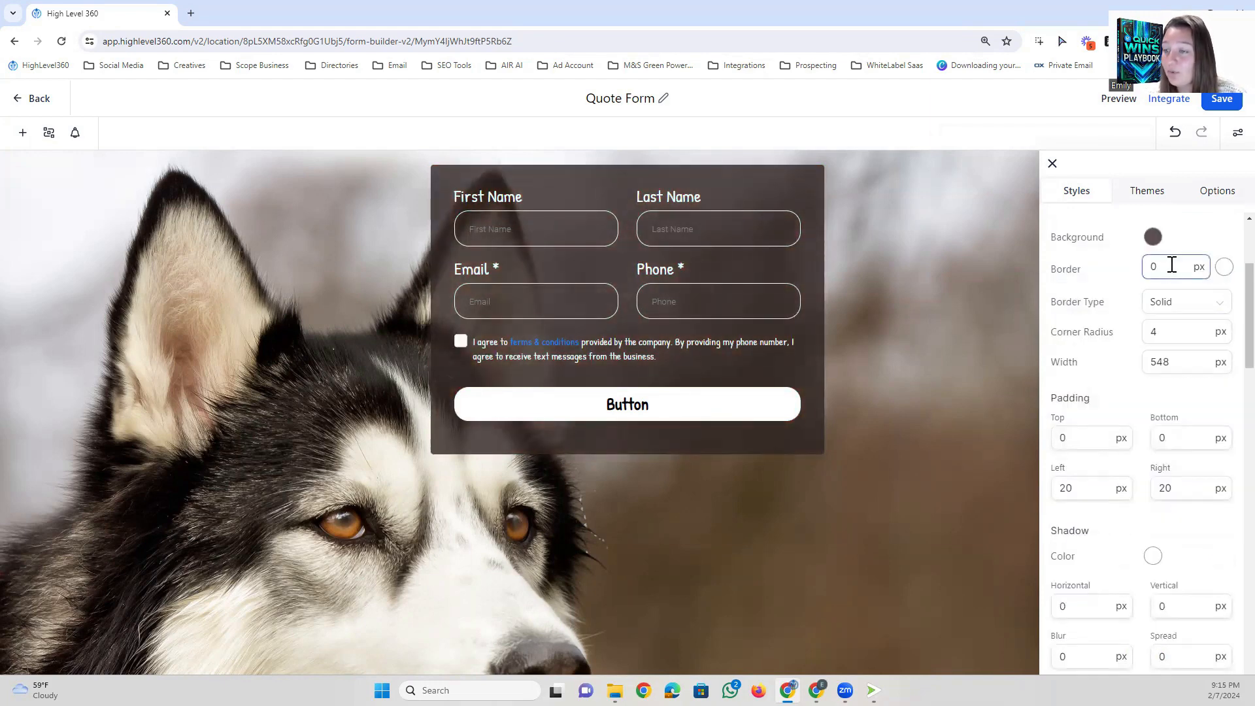
pyautogui.click(1224, 267)
pyautogui.click(1209, 293)
pyautogui.click(1170, 267)
pyautogui.write('2')
pyautogui.click(1200, 245)
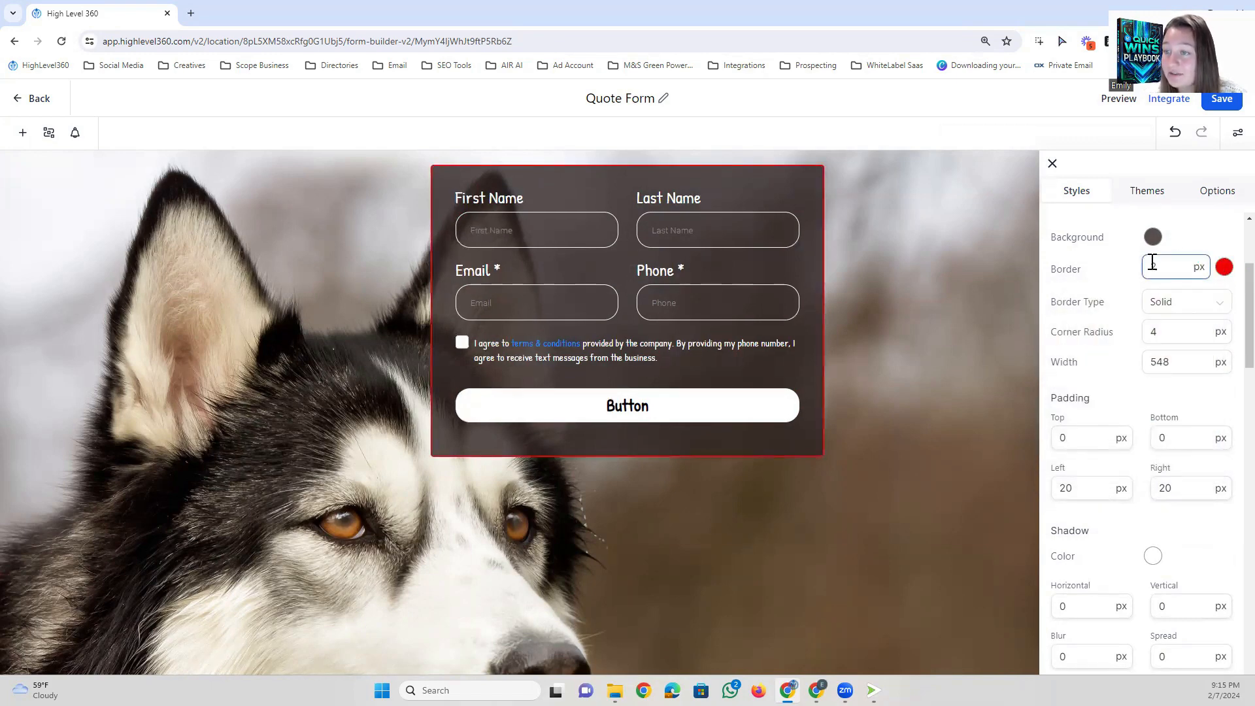
# Try the other border types, including Dotted and Dashed, on the form and set the border type to None.
pyautogui.click(1188, 302)
pyautogui.click(1177, 332)
pyautogui.click(1186, 302)
pyautogui.click(1182, 357)
pyautogui.click(1177, 303)
pyautogui.click(1170, 381)
pyautogui.click(1186, 302)
pyautogui.click(1170, 410)
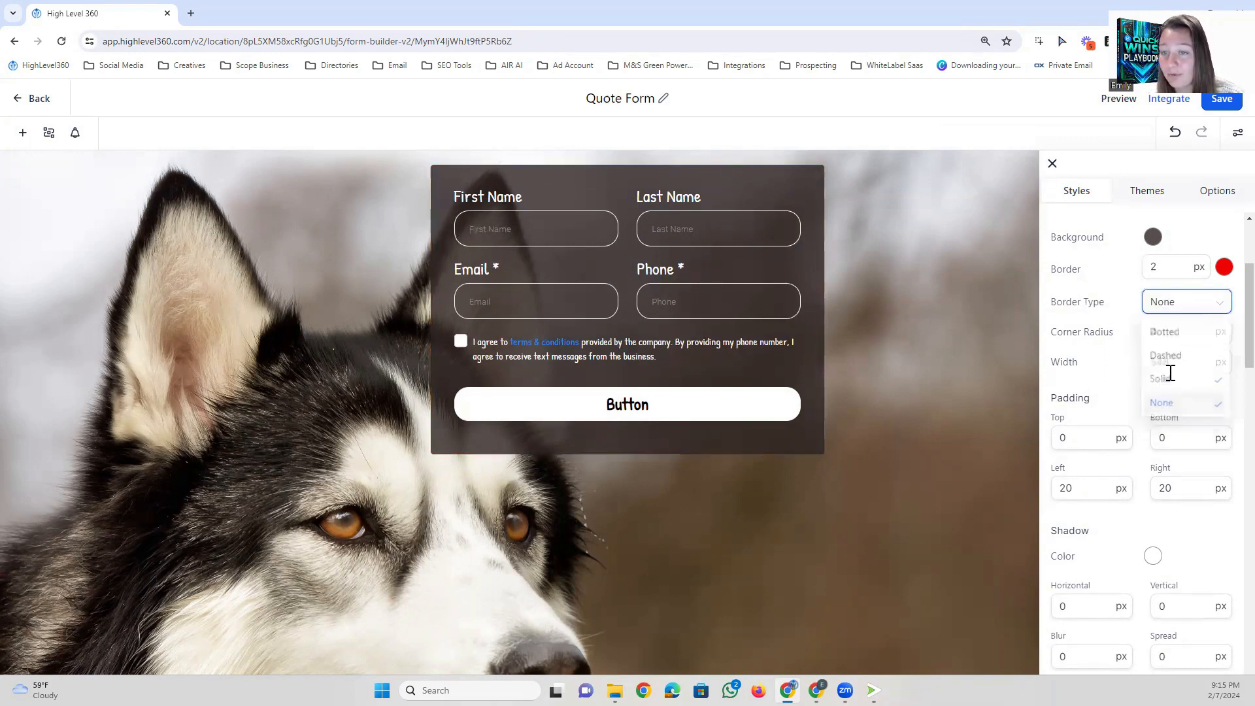
# Set the form's corner radius to 15 px and its width to 450 px.
pyautogui.click(1167, 334)
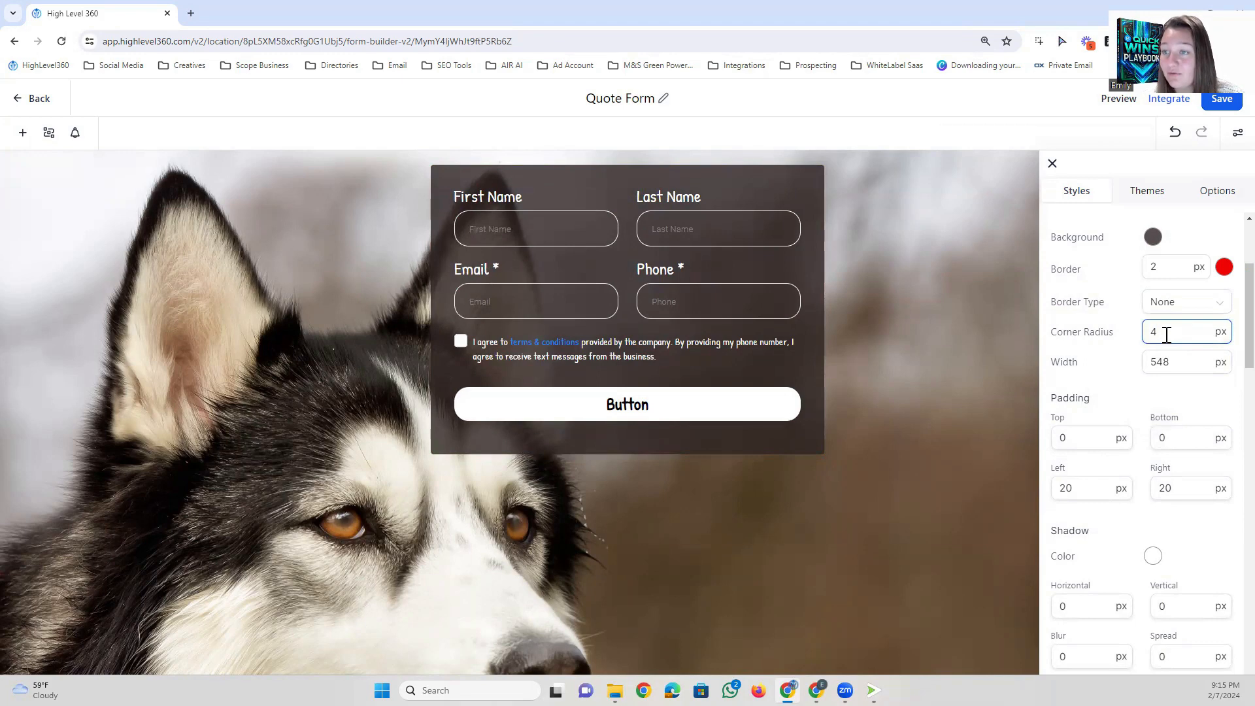
pyautogui.press('BackSpace')
pyautogui.write('15')
pyautogui.scroll(-1, 1177, 326)
pyautogui.click(1186, 301)
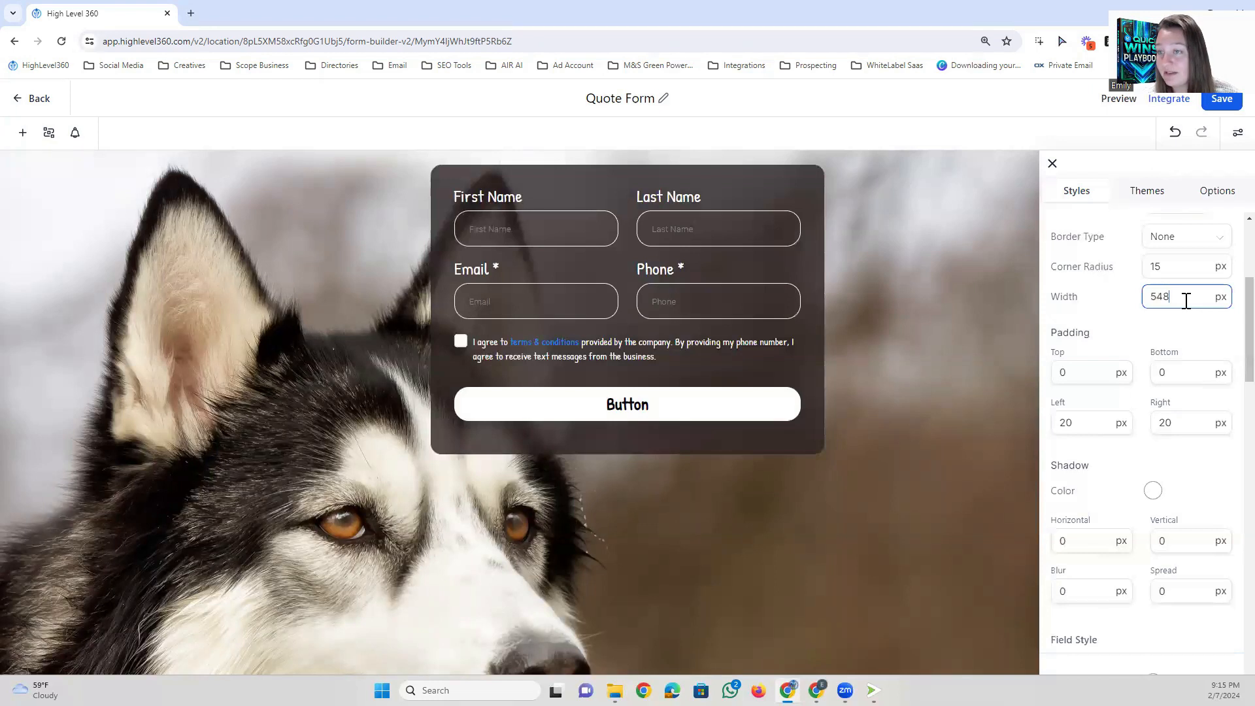
# Try a top padding of 50 px and additional bottom padding on the form.
pyautogui.click(1086, 370)
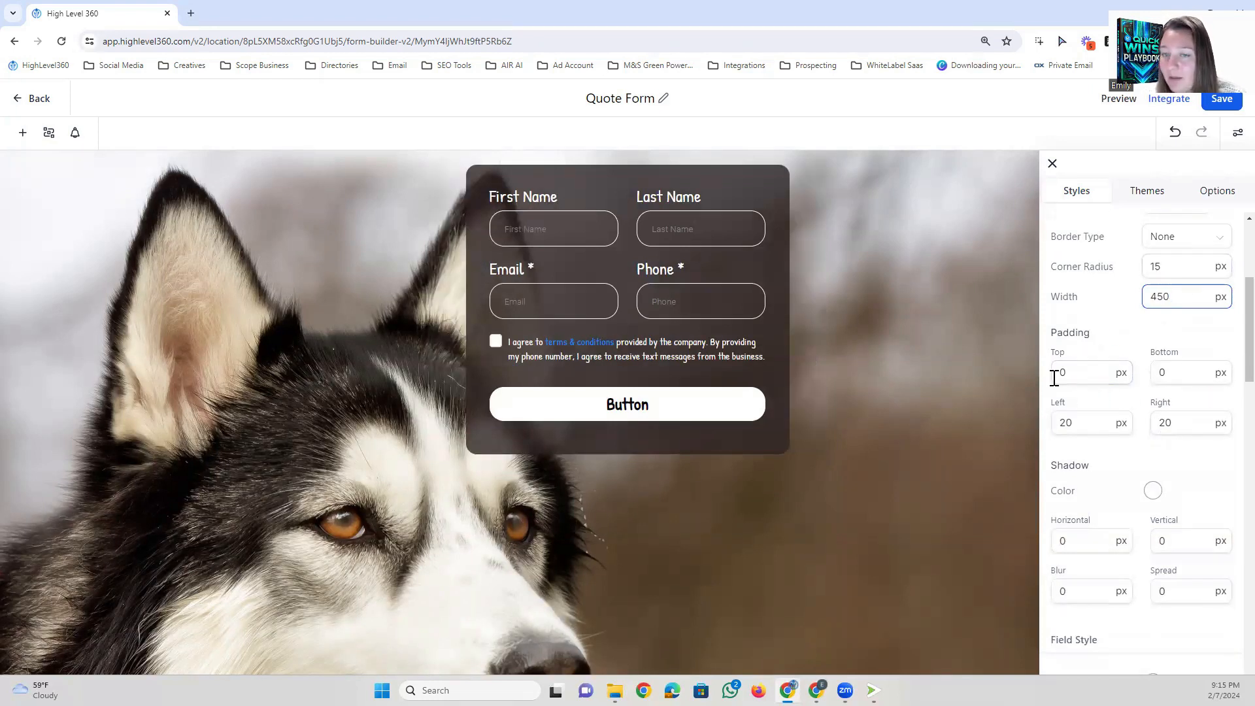
pyautogui.click(1101, 370)
pyautogui.press('BackSpace')
pyautogui.write('50')
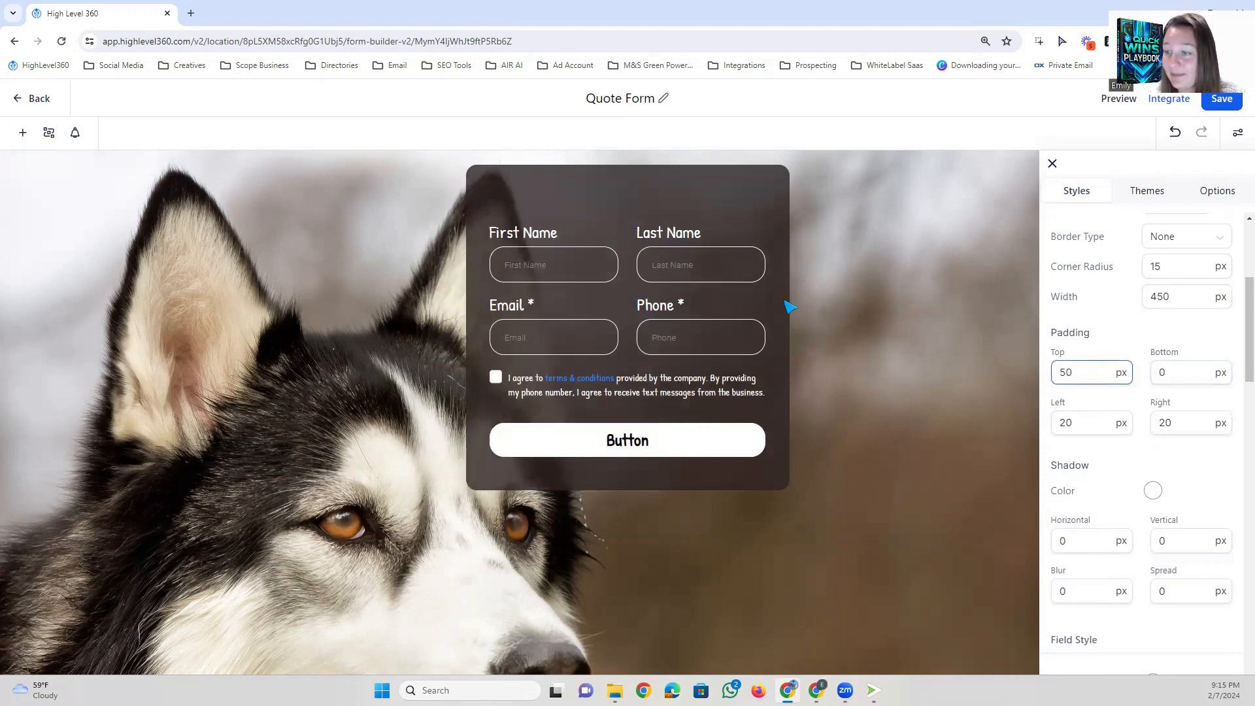
pyautogui.click(1172, 373)
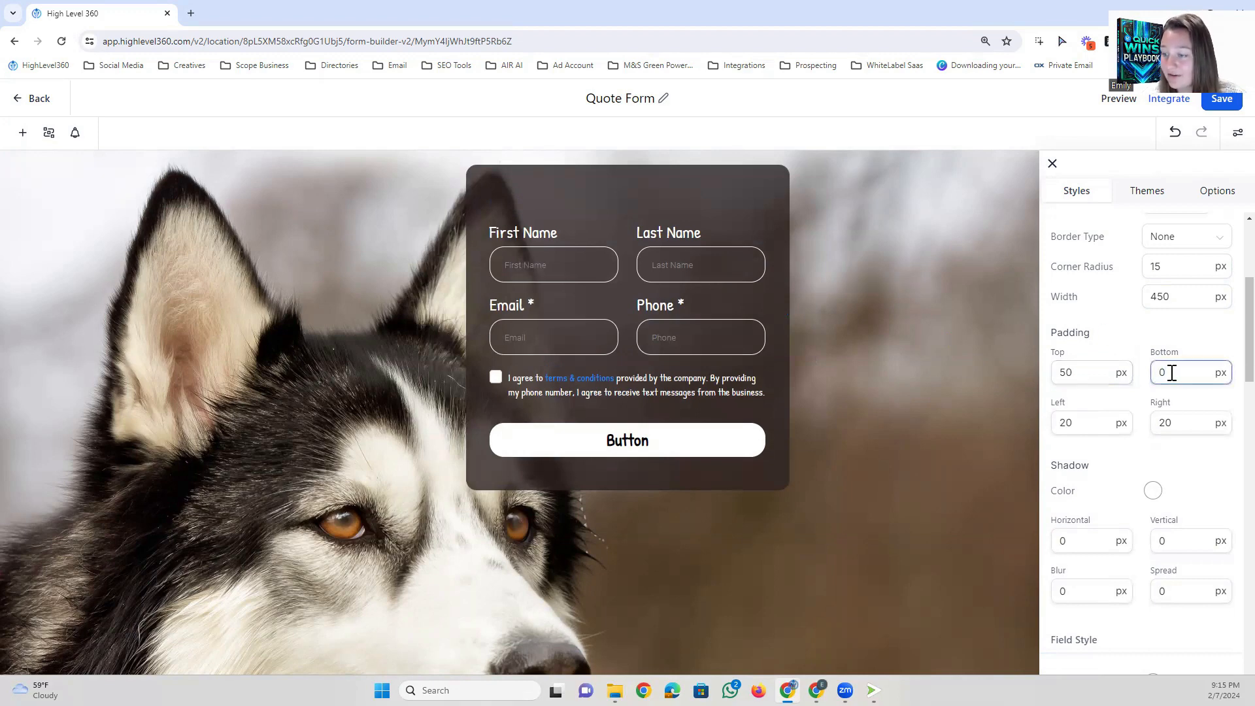
pyautogui.write('5')
# Set the form's left and right padding to 10 px each.
pyautogui.click(1074, 413)
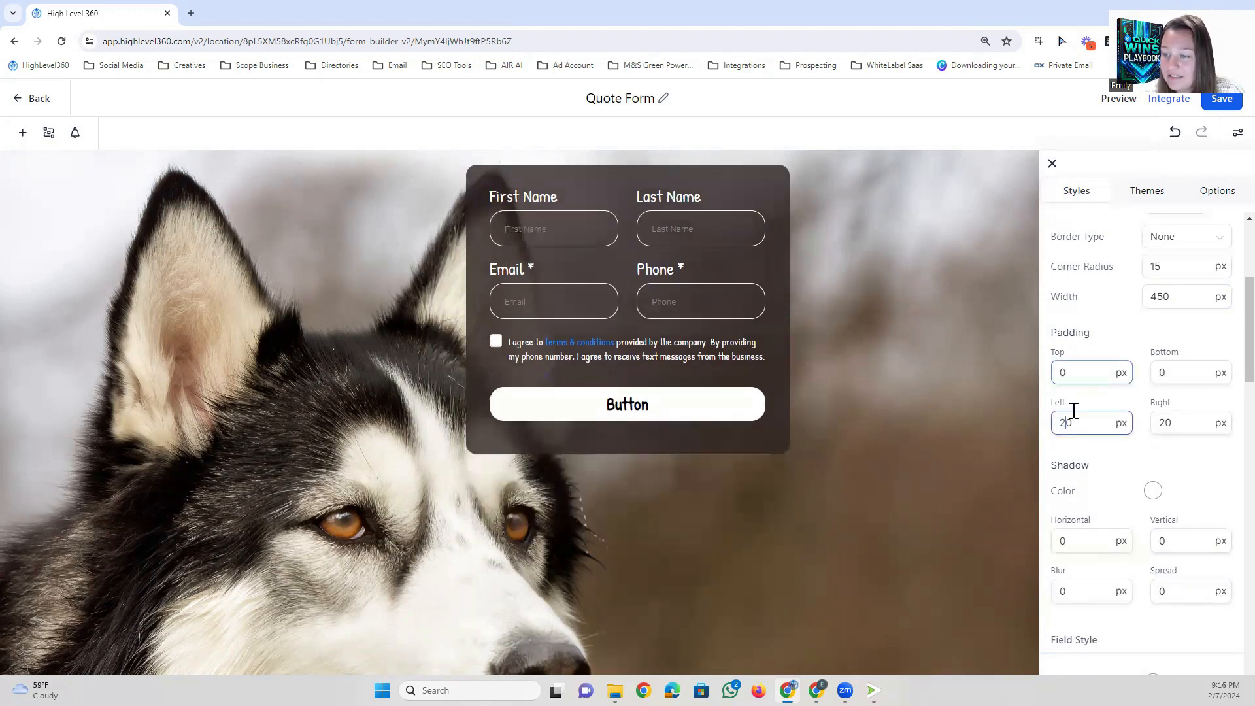
pyautogui.press('BackSpace')
pyautogui.write('1')
pyautogui.click(1168, 424)
pyautogui.press('BackSpace')
pyautogui.write('1')
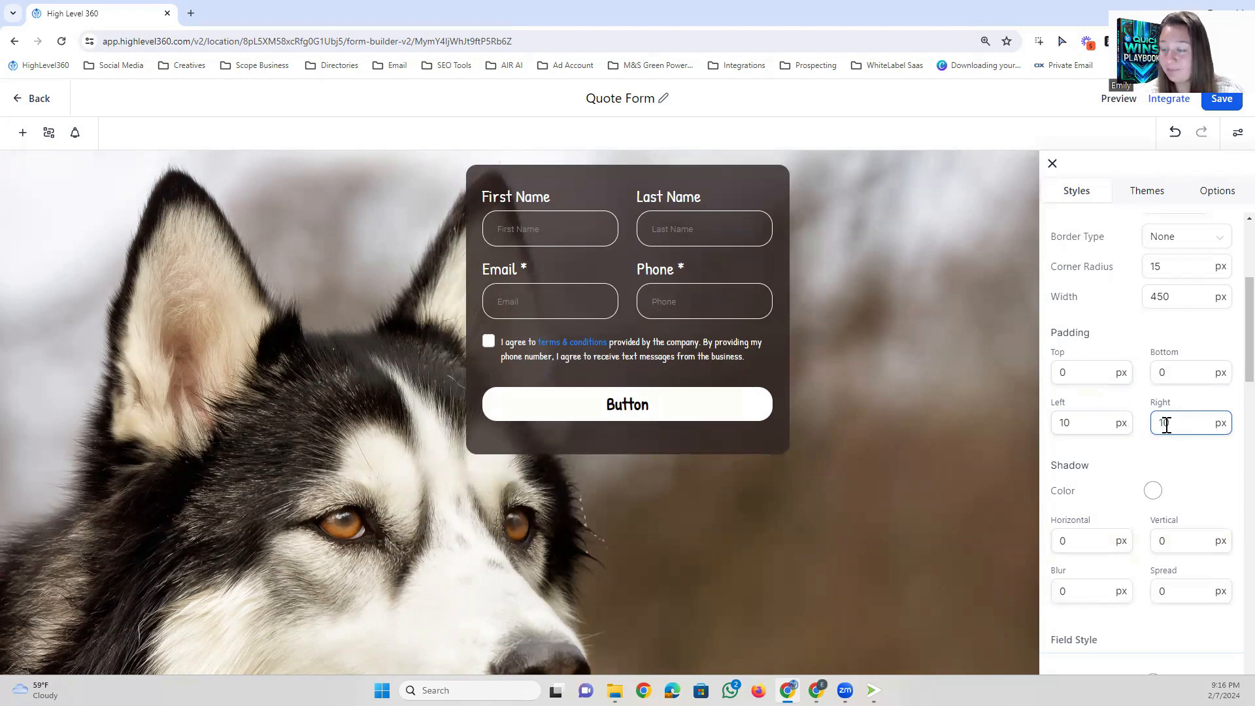
# Give the form a black (#000000FF) shadow with a vertical offset of 10 px and a blur of 25 px.
pyautogui.scroll(-3, 1168, 425)
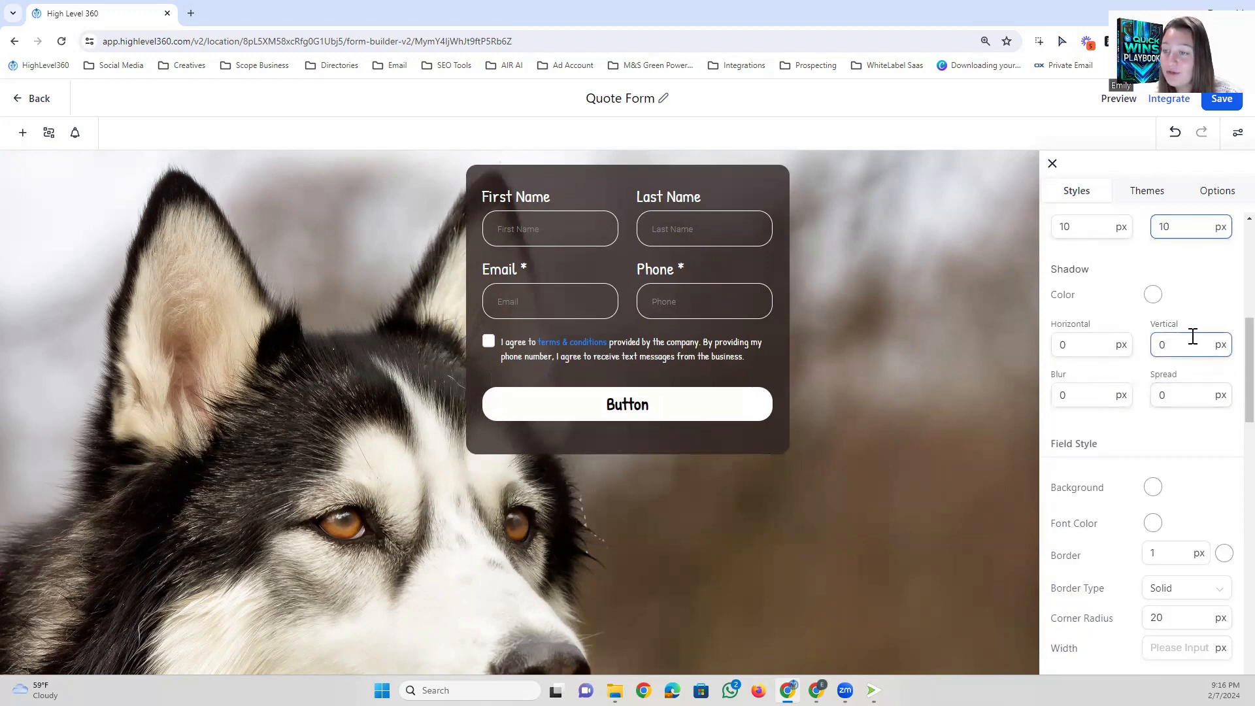
pyautogui.click(1154, 295)
pyautogui.click(1101, 434)
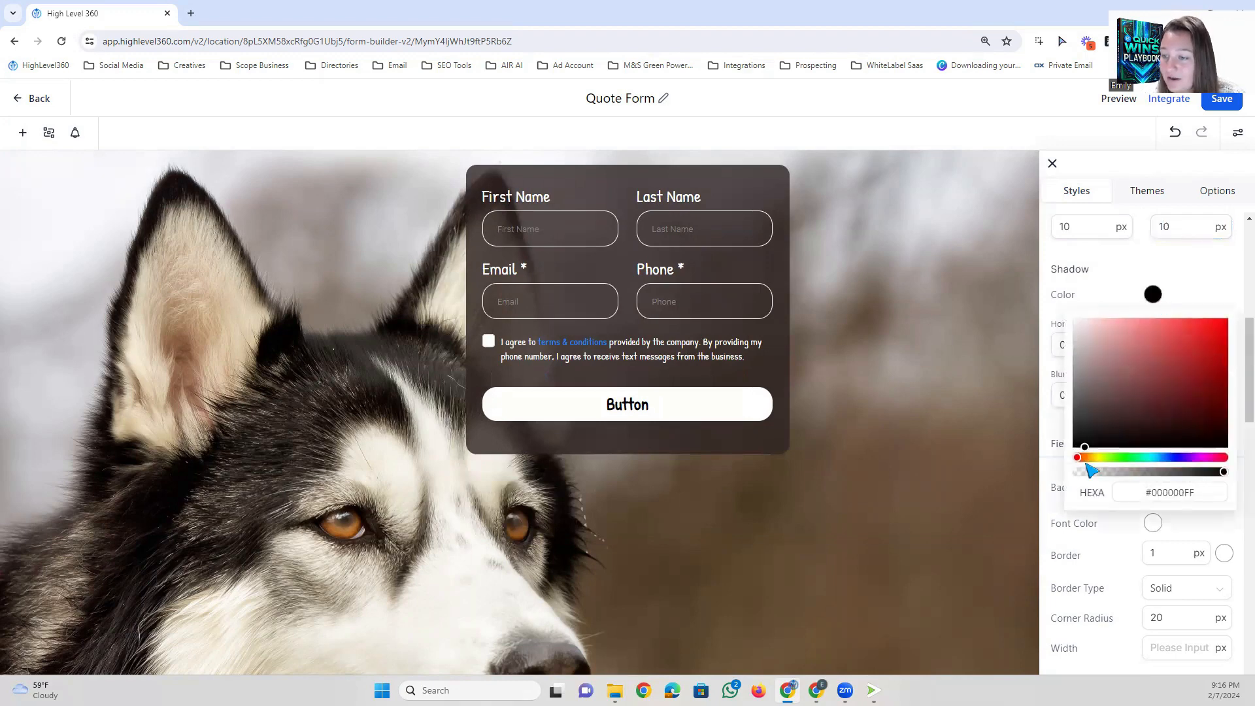
pyautogui.click(1187, 288)
pyautogui.click(1186, 342)
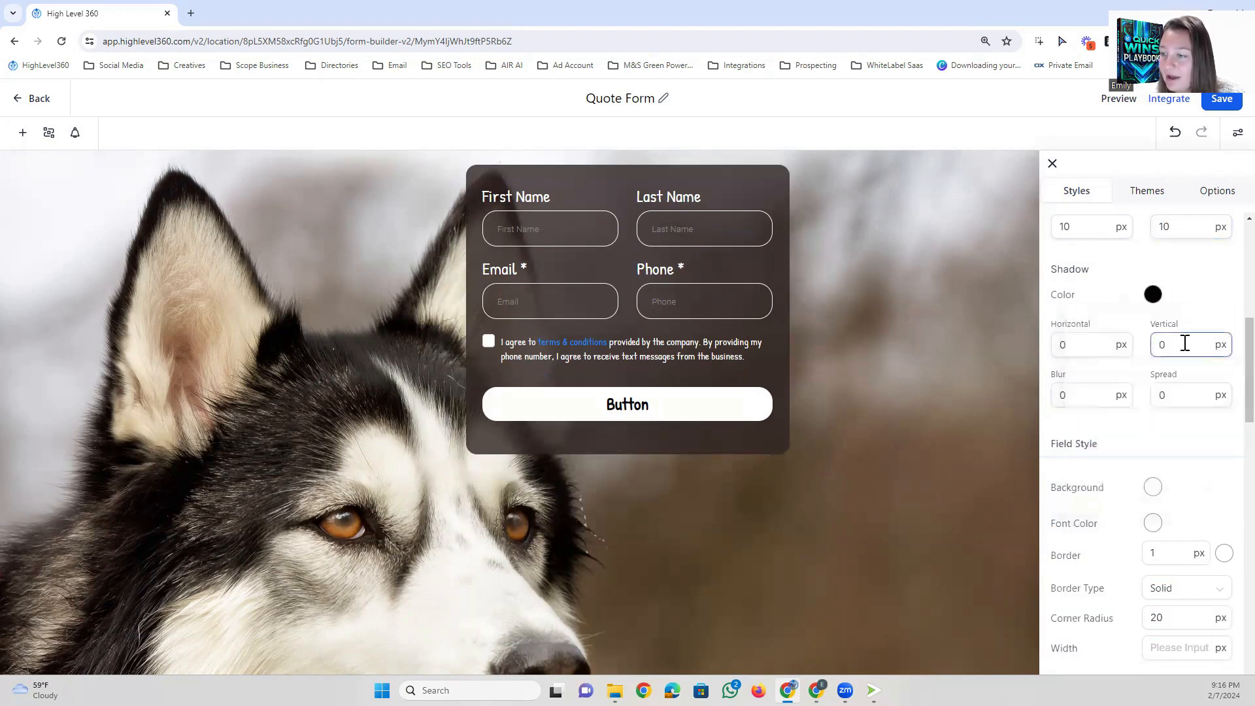
pyautogui.write('10')
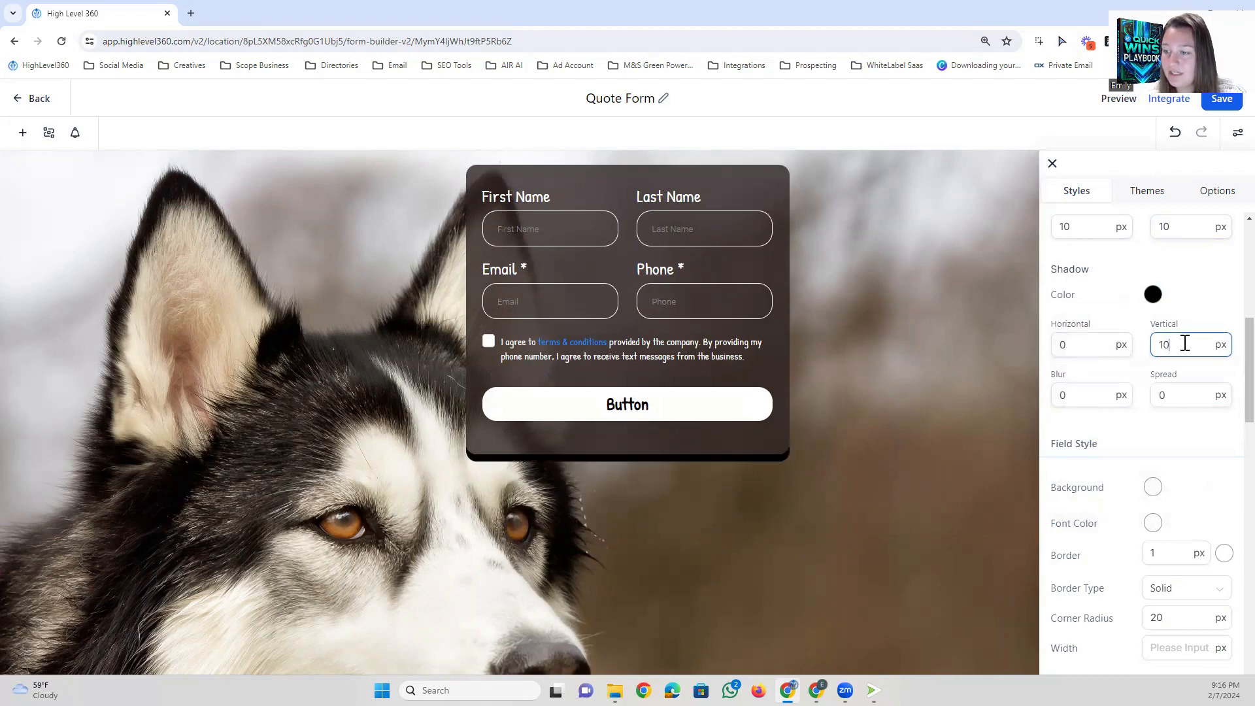
pyautogui.click(1084, 389)
pyautogui.press('BackSpace')
pyautogui.write('25')
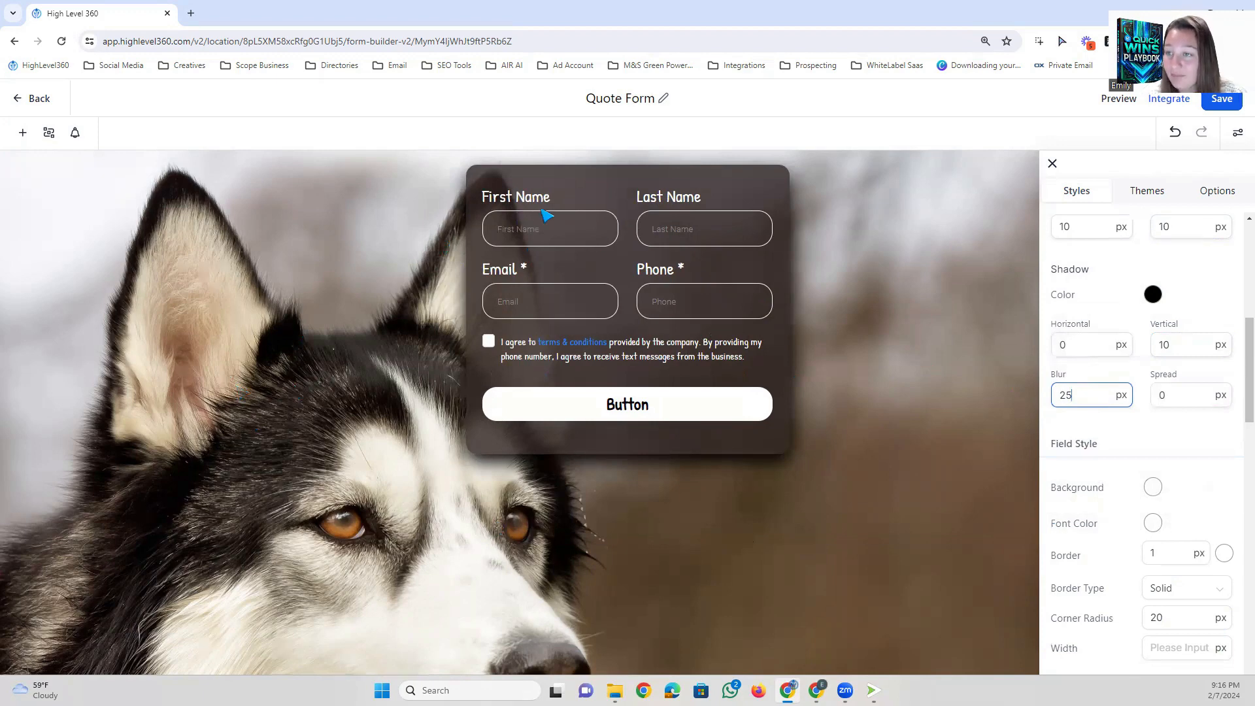
# Set the font color of the form fields to red (#FF0909FF).
pyautogui.scroll(-3, 1126, 253)
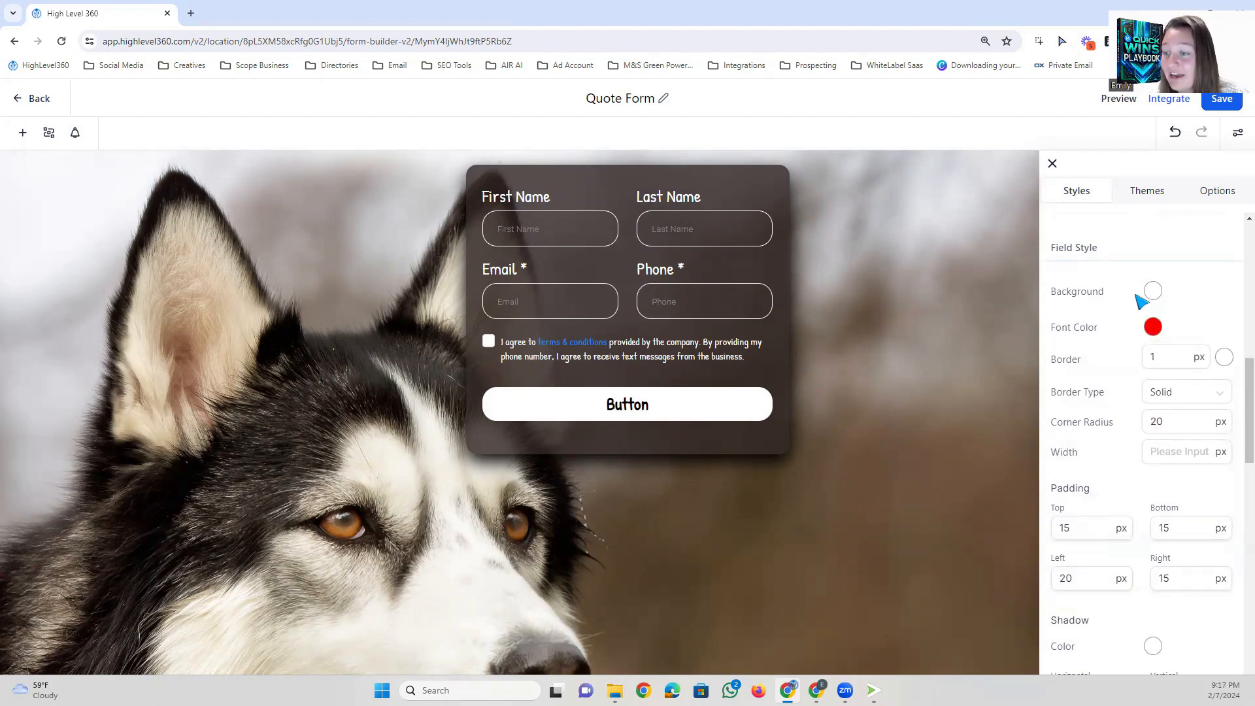
pyautogui.click(1169, 364)
pyautogui.click(1153, 327)
pyautogui.moveTo(1194, 372); pyautogui.dragTo(1226, 353)
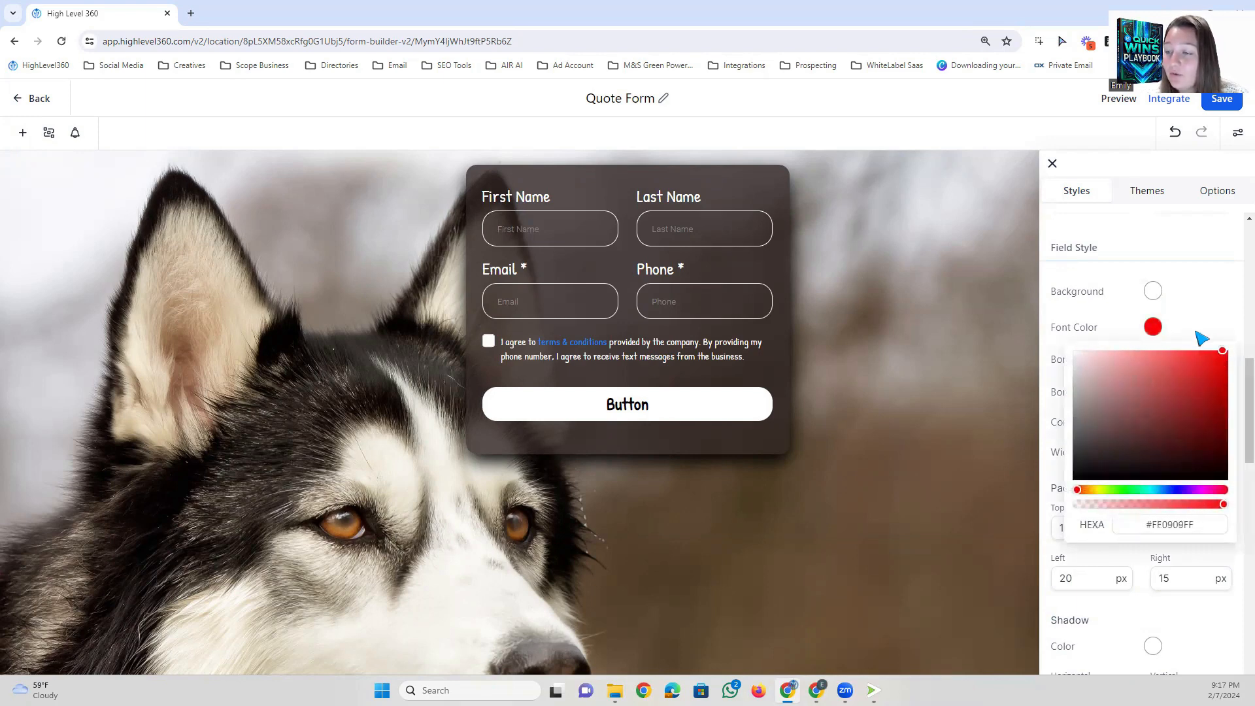
pyautogui.click(1168, 328)
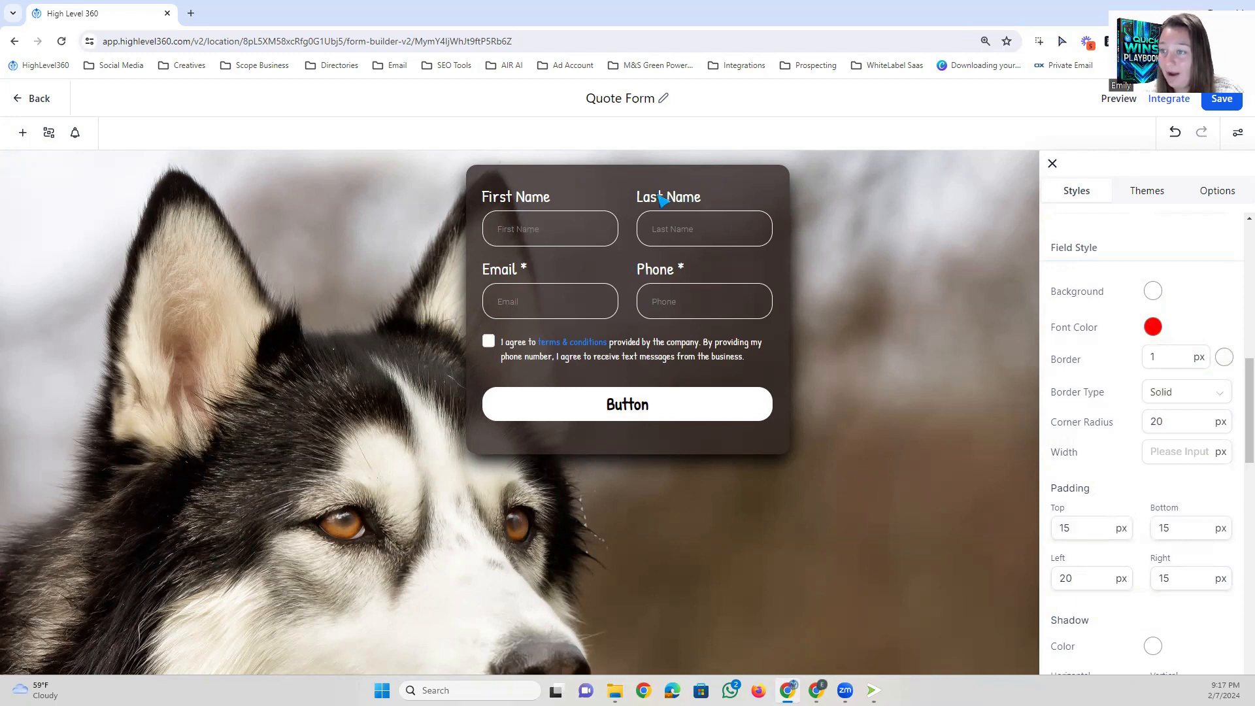
# Try a translucent blue (#2386E830) background on the form fields.
pyautogui.click(1153, 292)
pyautogui.moveTo(1195, 345); pyautogui.dragTo(1225, 348)
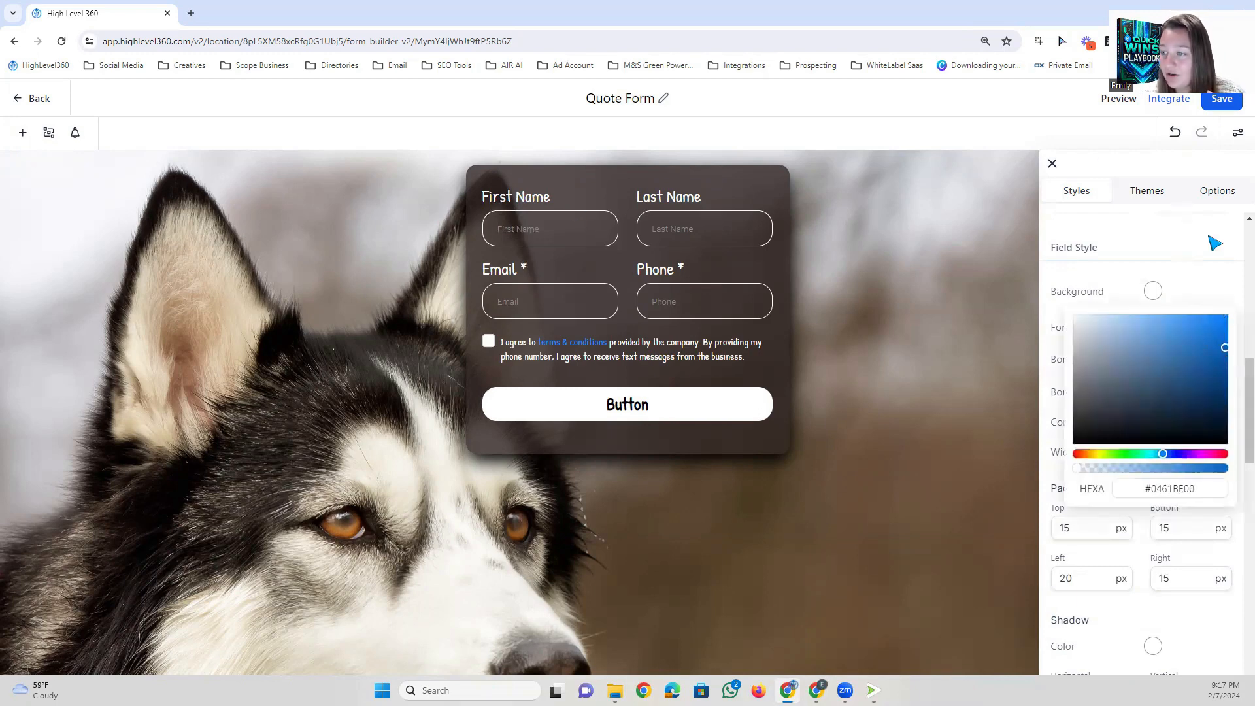
pyautogui.click(1215, 244)
pyautogui.click(1151, 291)
pyautogui.moveTo(1190, 371); pyautogui.dragTo(1205, 326)
pyautogui.moveTo(1082, 469); pyautogui.dragTo(1110, 485)
pyautogui.doubleClick(1103, 484)
pyautogui.click(1156, 294)
pyautogui.click(1187, 277)
# Save the form, open its preview and enter a sample first name to check the field's text color.
pyautogui.click(1224, 100)
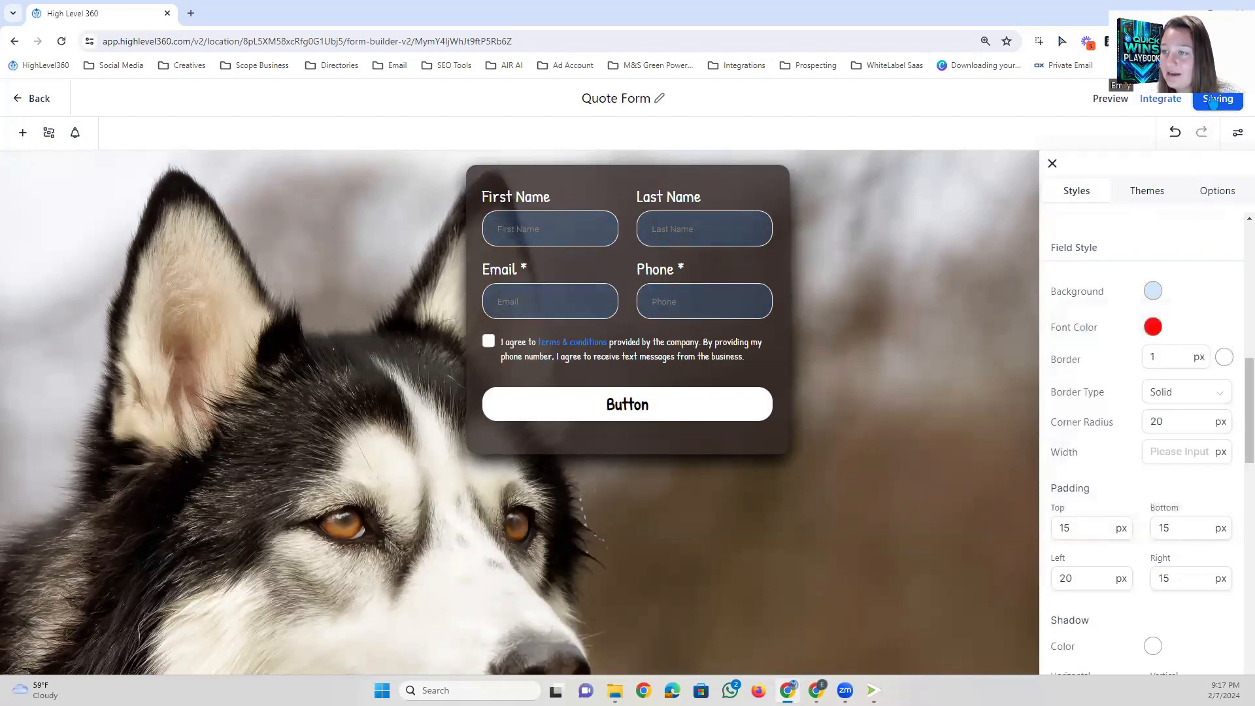
pyautogui.click(1119, 99)
pyautogui.click(550, 142)
pyautogui.write('emily')
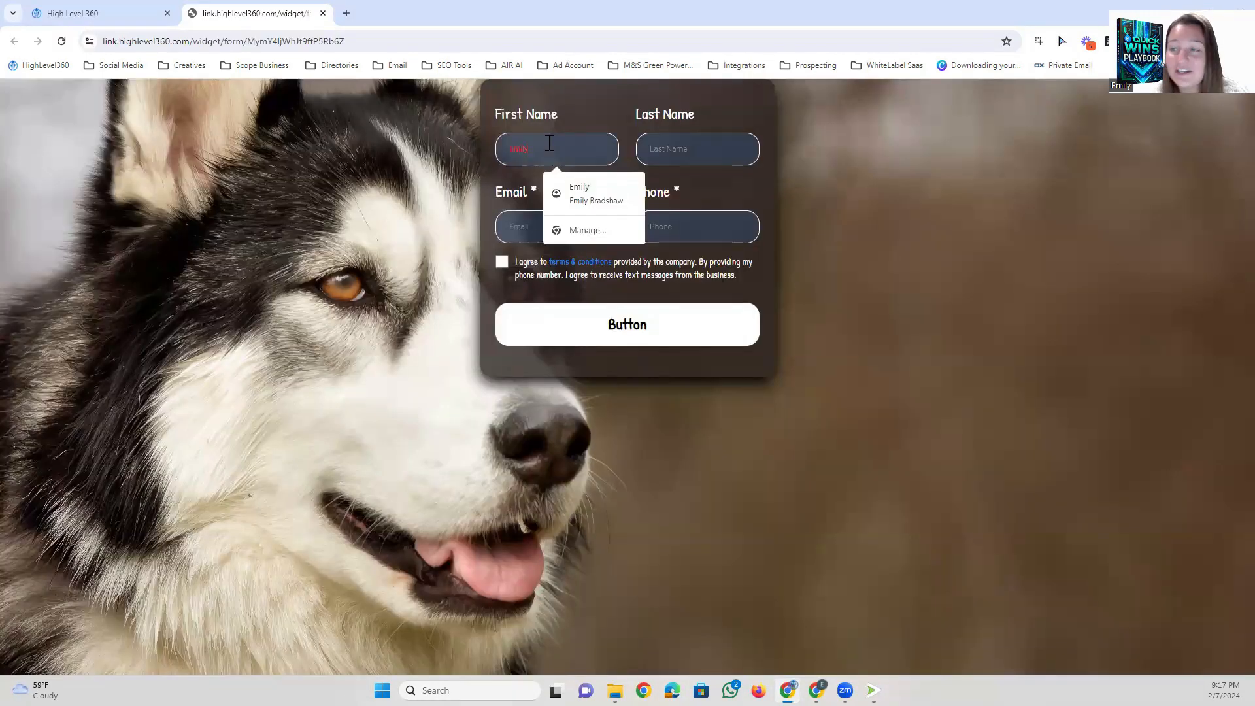
pyautogui.moveTo(543, 147); pyautogui.dragTo(499, 149)
pyautogui.click(527, 150)
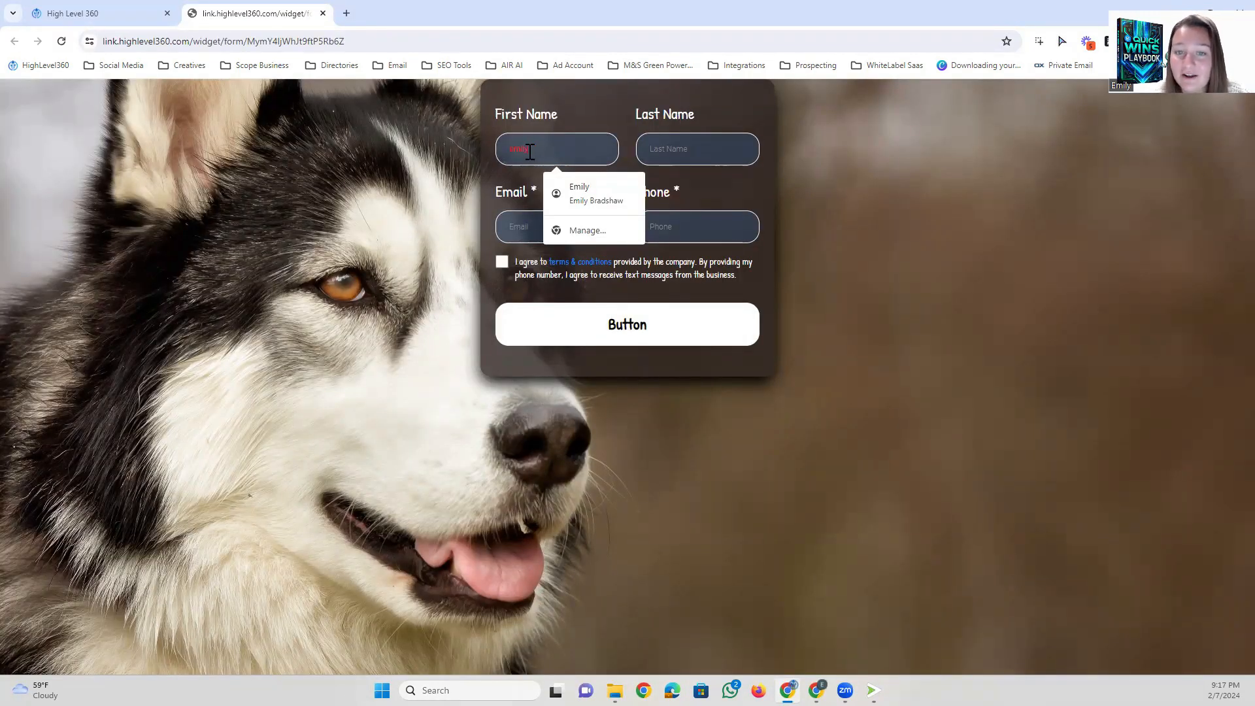
pyautogui.doubleClick(545, 149)
pyautogui.click(591, 144)
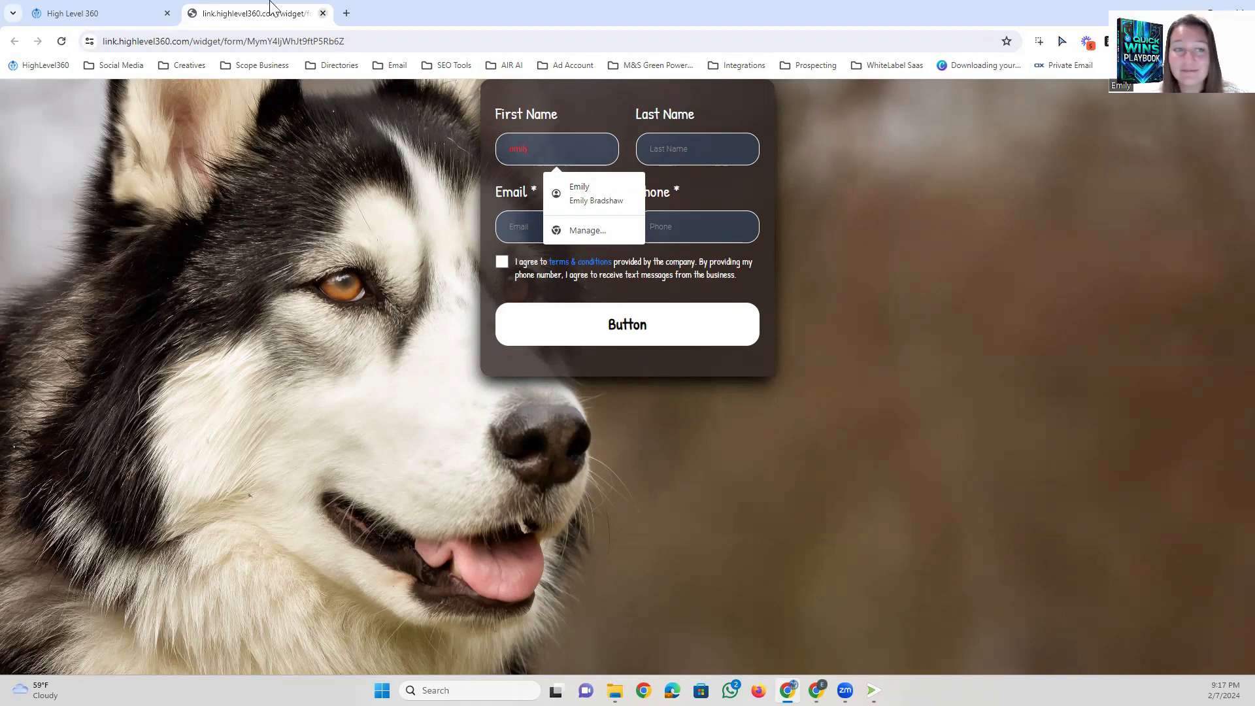
# Back in the form builder, set the field font color to black (#000000FF) and make the field background fully transparent (#2386E800).
pyautogui.click(102, 13)
pyautogui.moveTo(1218, 361); pyautogui.dragTo(1062, 549)
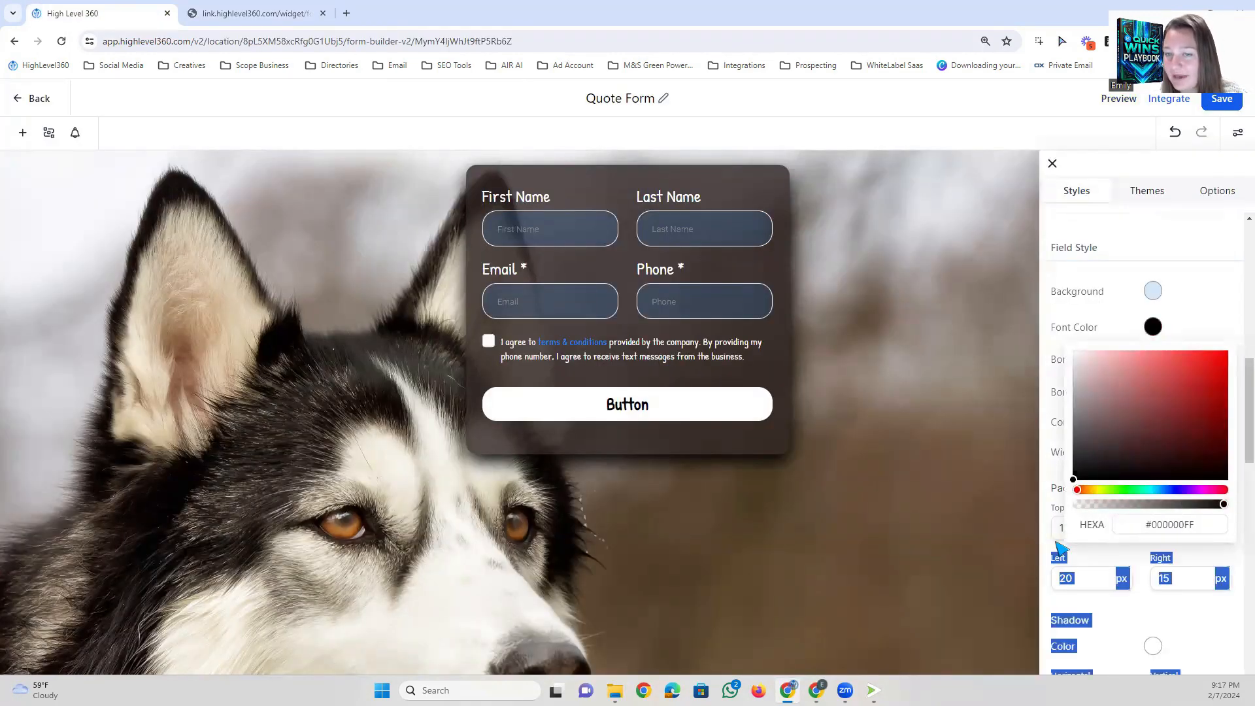
pyautogui.click(1156, 292)
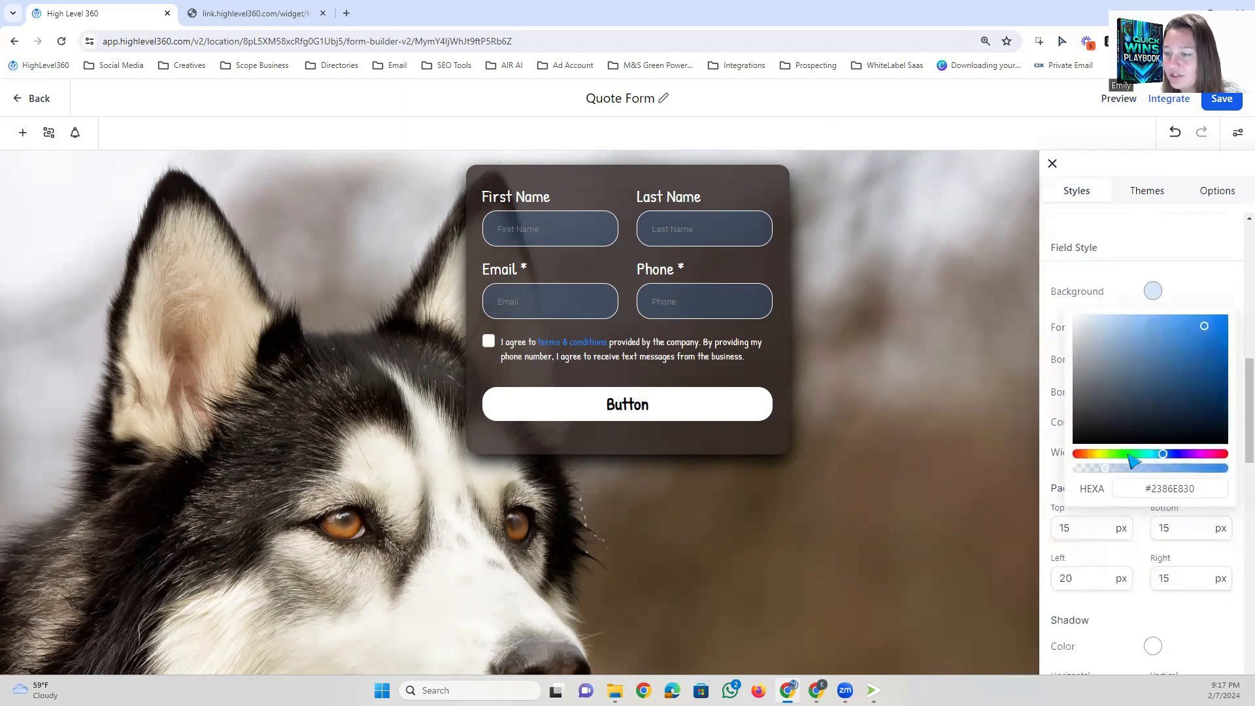
pyautogui.moveTo(1111, 468); pyautogui.dragTo(1030, 471)
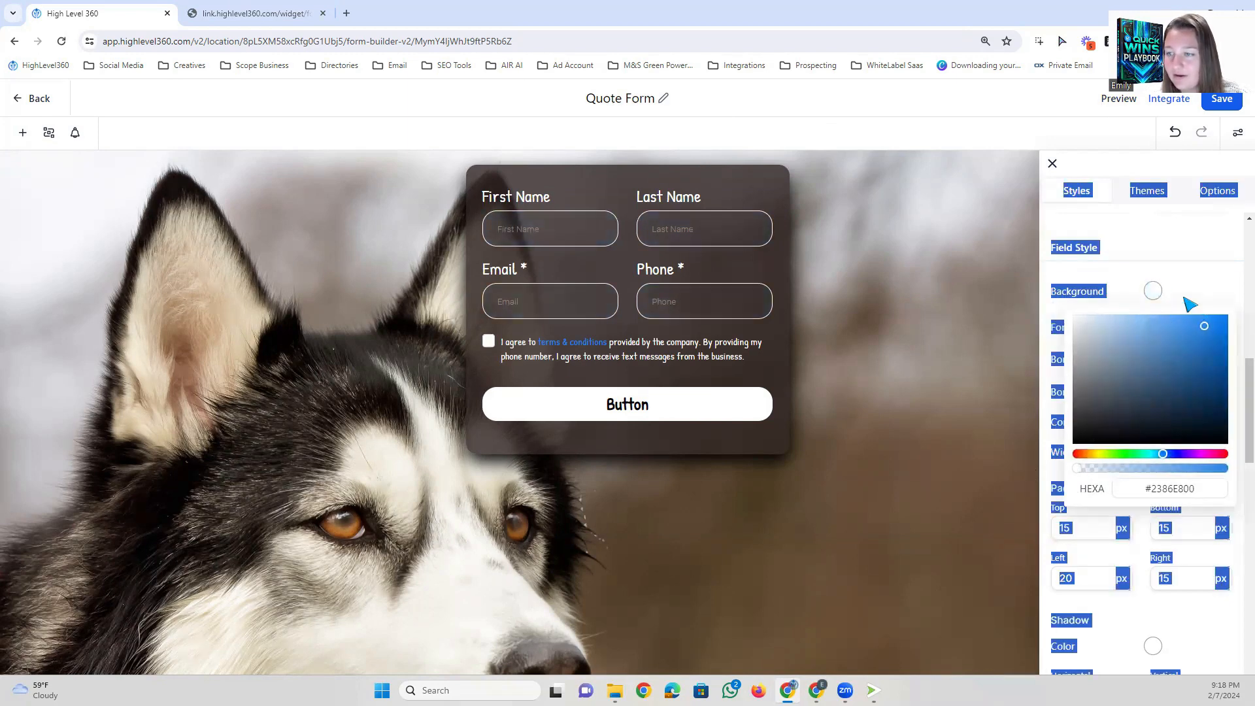
# Check the fields' border color and try border widths of 2 px, 1 px and 0 px.
pyautogui.scroll(-1, 1180, 292)
pyautogui.click(1225, 292)
pyautogui.moveTo(1184, 319); pyautogui.dragTo(1233, 292)
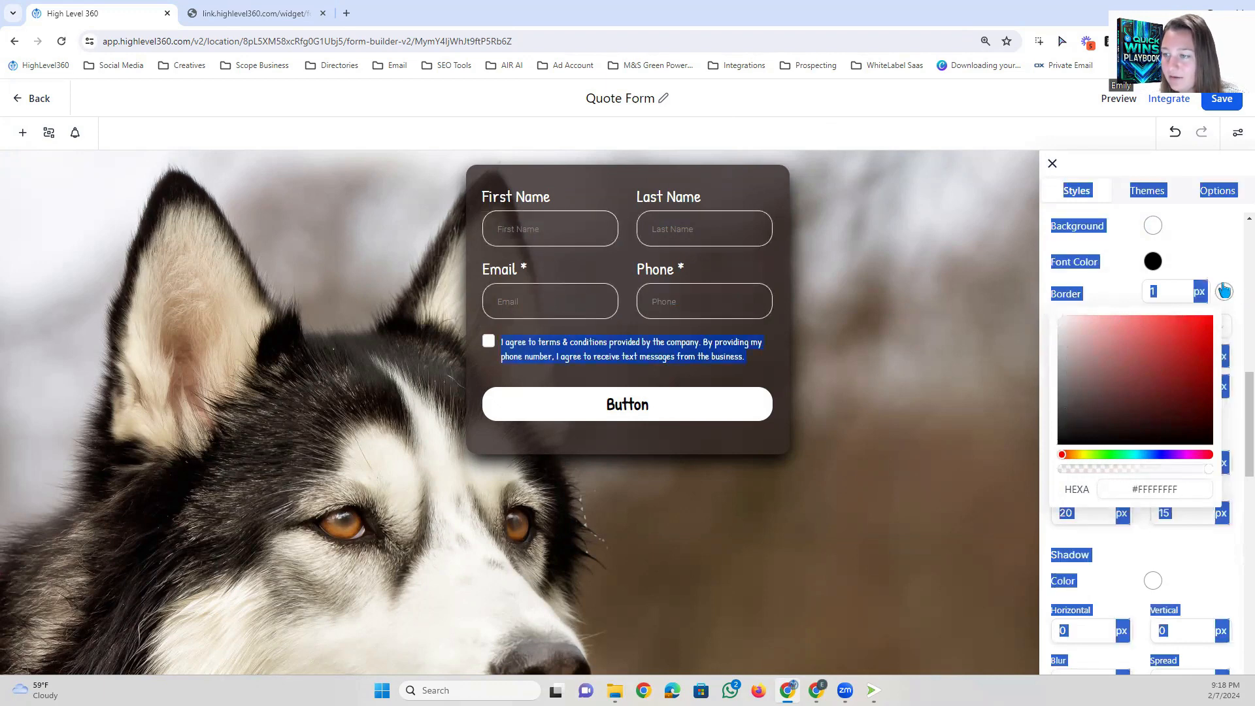
pyautogui.click(1174, 290)
pyautogui.press('BackSpace')
pyautogui.write('0')
pyautogui.press('BackSpace')
pyautogui.write('2')
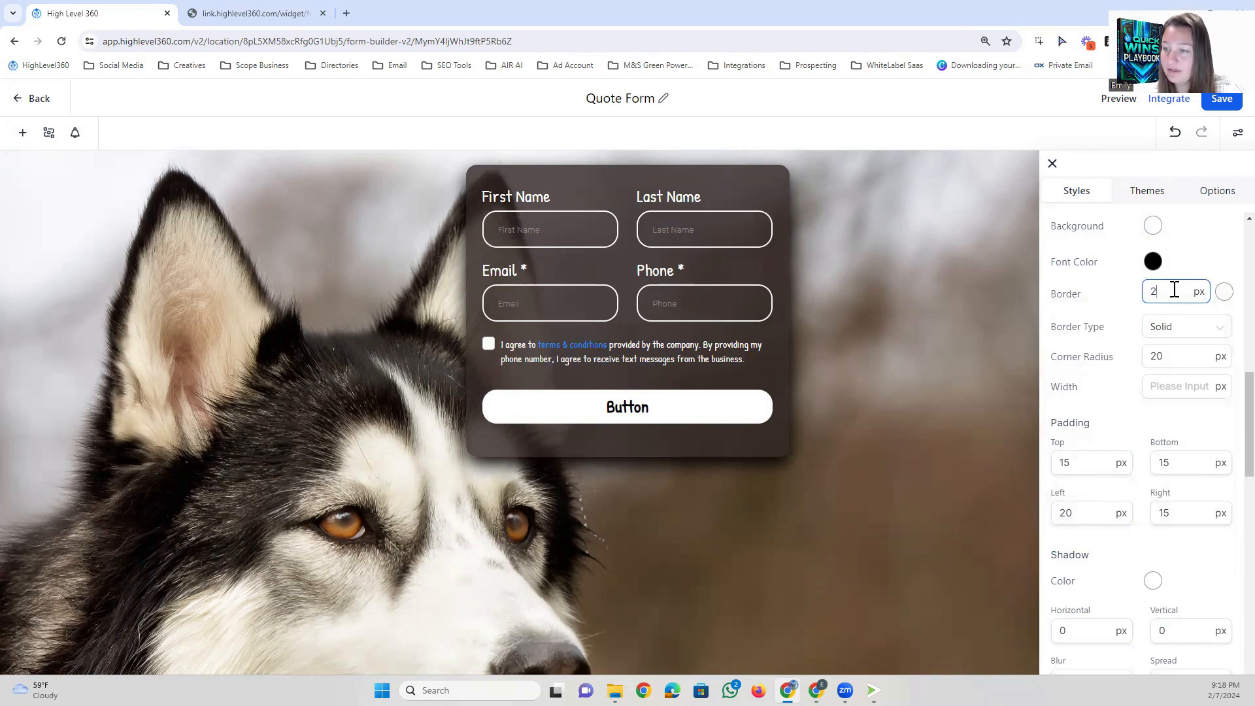
pyautogui.press('BackSpace')
pyautogui.write('1')
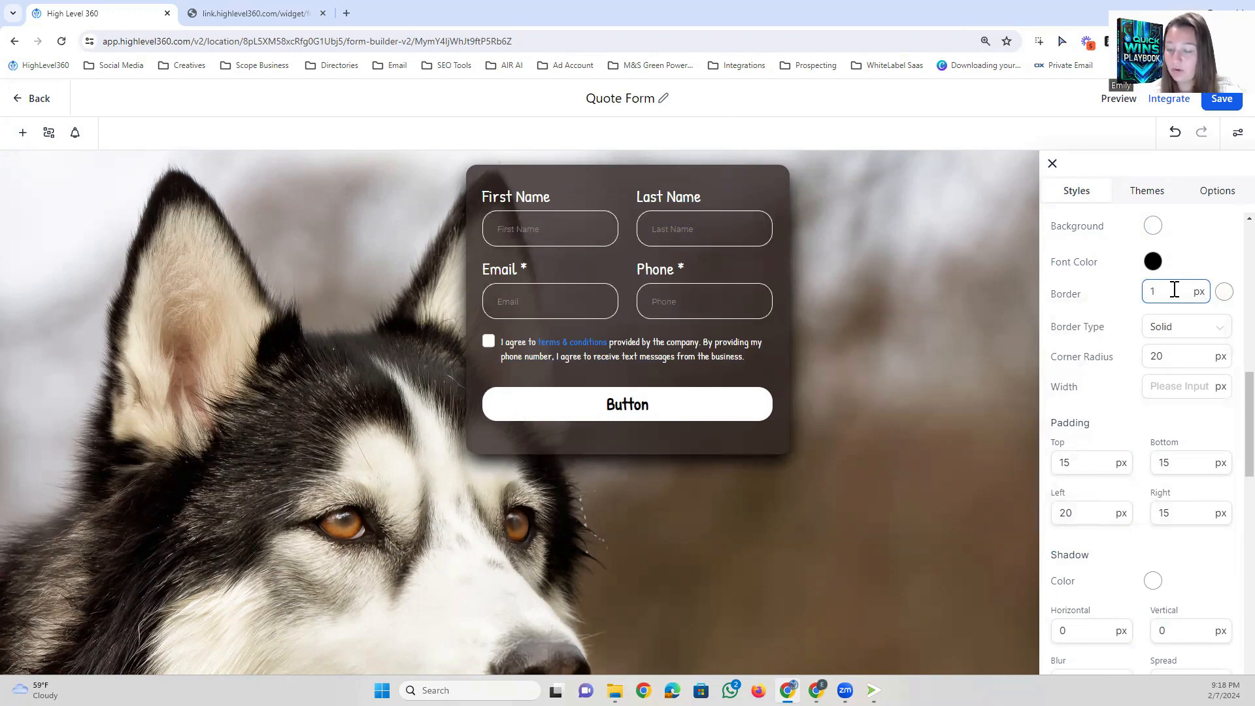
pyautogui.press('BackSpace')
pyautogui.write('0')
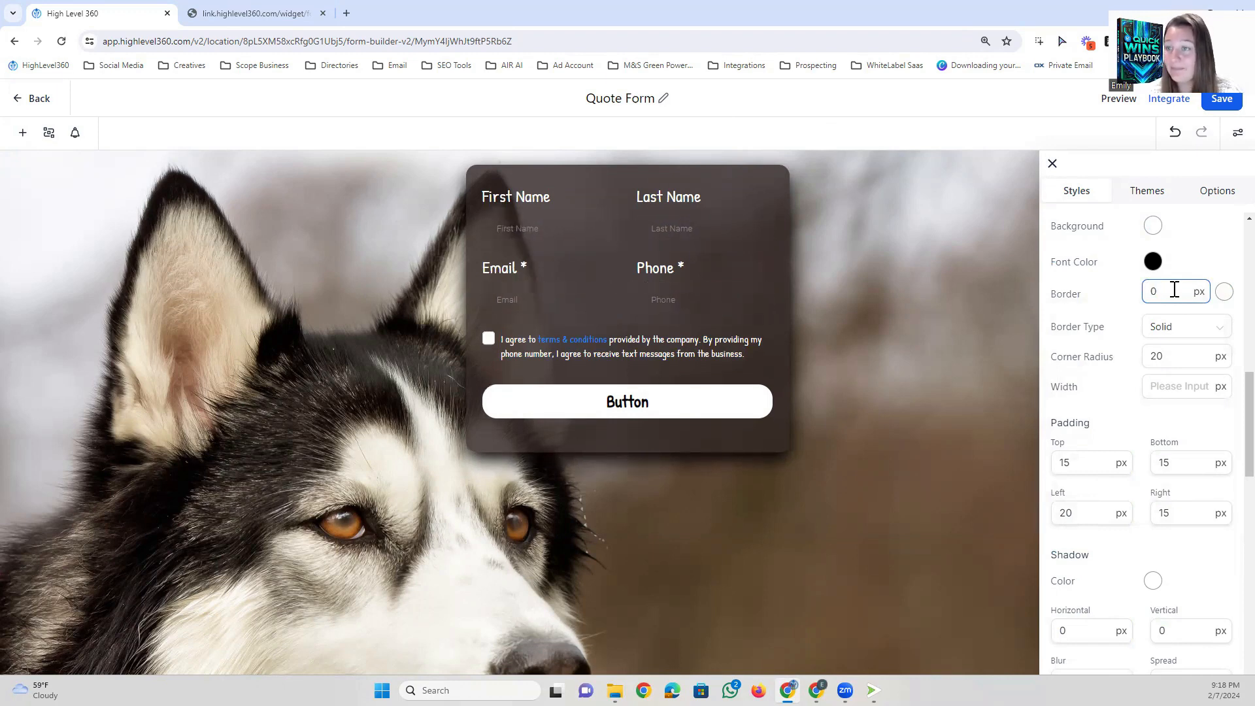
# Compare the field border types, choose Dotted, and set the fields' corner radius to 5 px.
pyautogui.click(1177, 264)
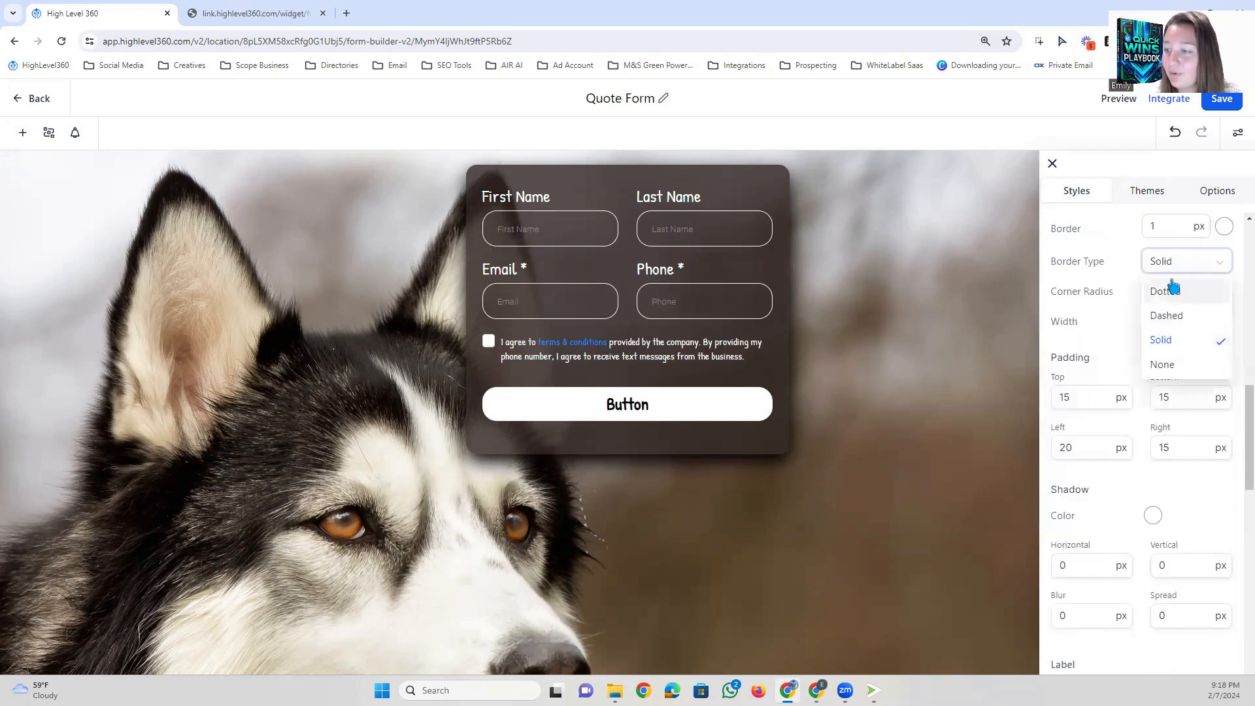
pyautogui.click(1172, 288)
pyautogui.click(1176, 265)
pyautogui.click(1166, 315)
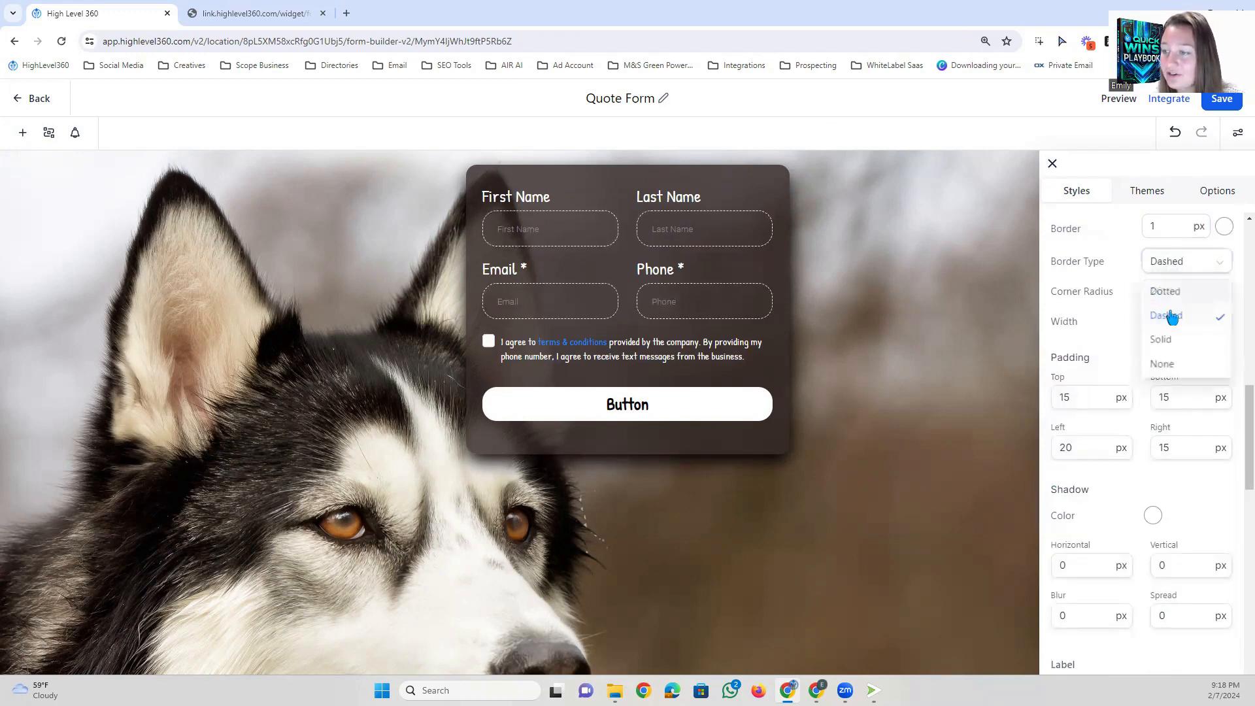
pyautogui.click(1178, 335)
pyautogui.click(1173, 361)
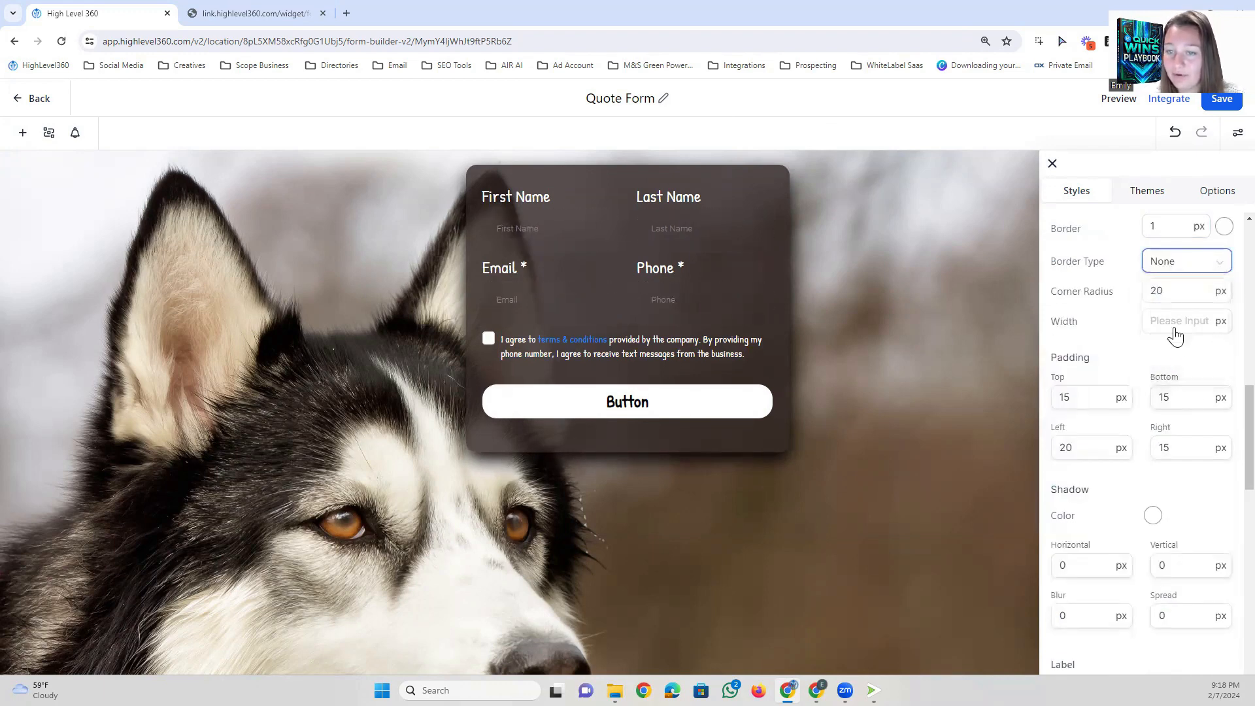
pyautogui.scroll(-1, 1177, 260)
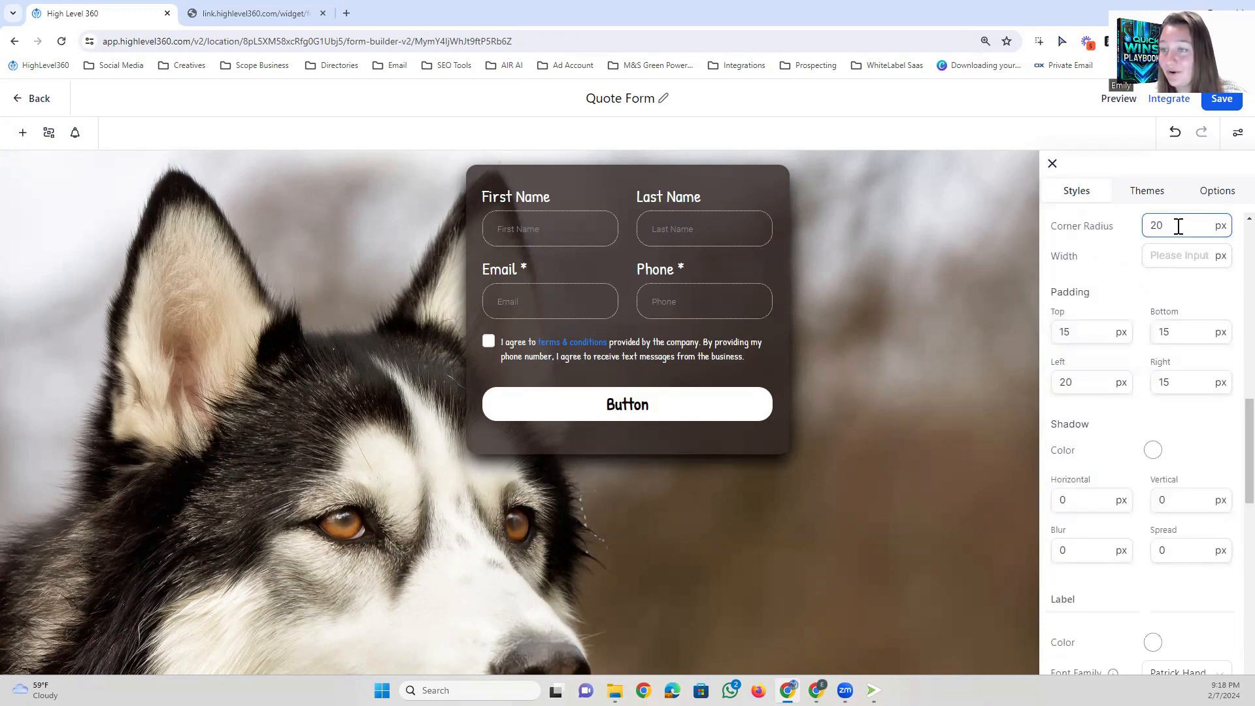
pyautogui.scroll(1, 1172, 316)
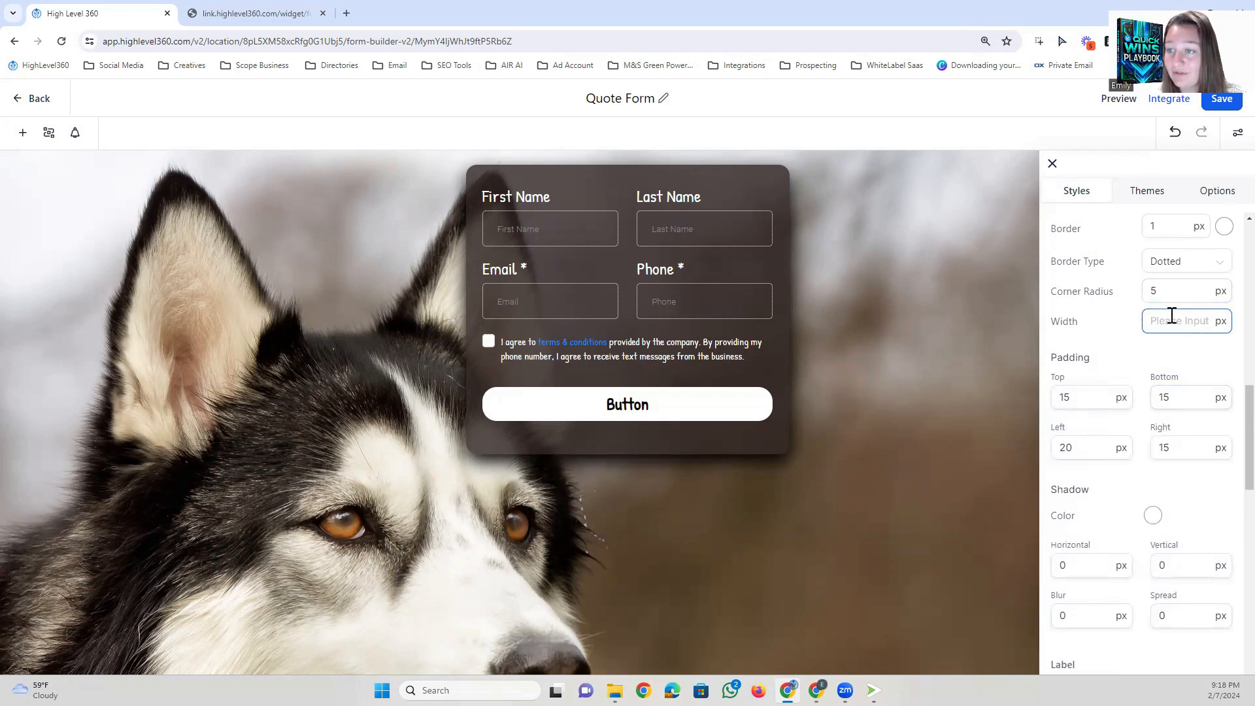
# Try a top padding of 10 px on the form fields and set it back to 15 px.
pyautogui.scroll(-2, 1172, 315)
pyautogui.click(1075, 268)
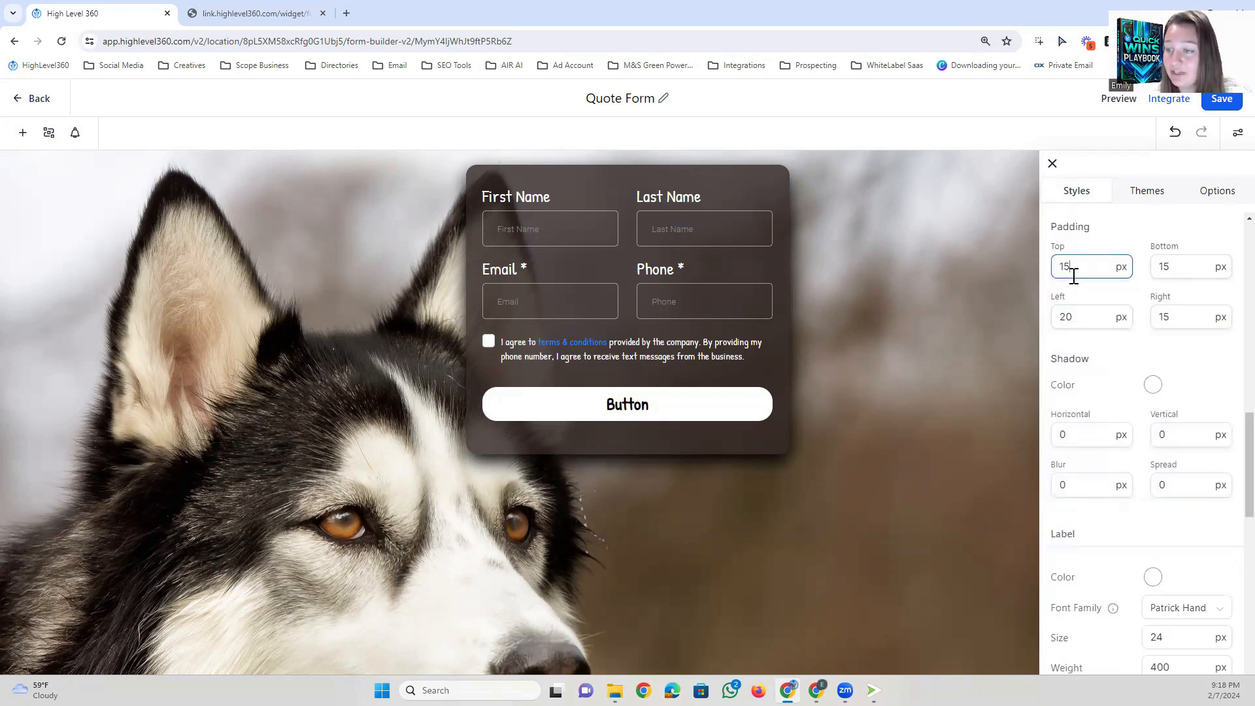
pyautogui.press('BackSpace')
pyautogui.write('0')
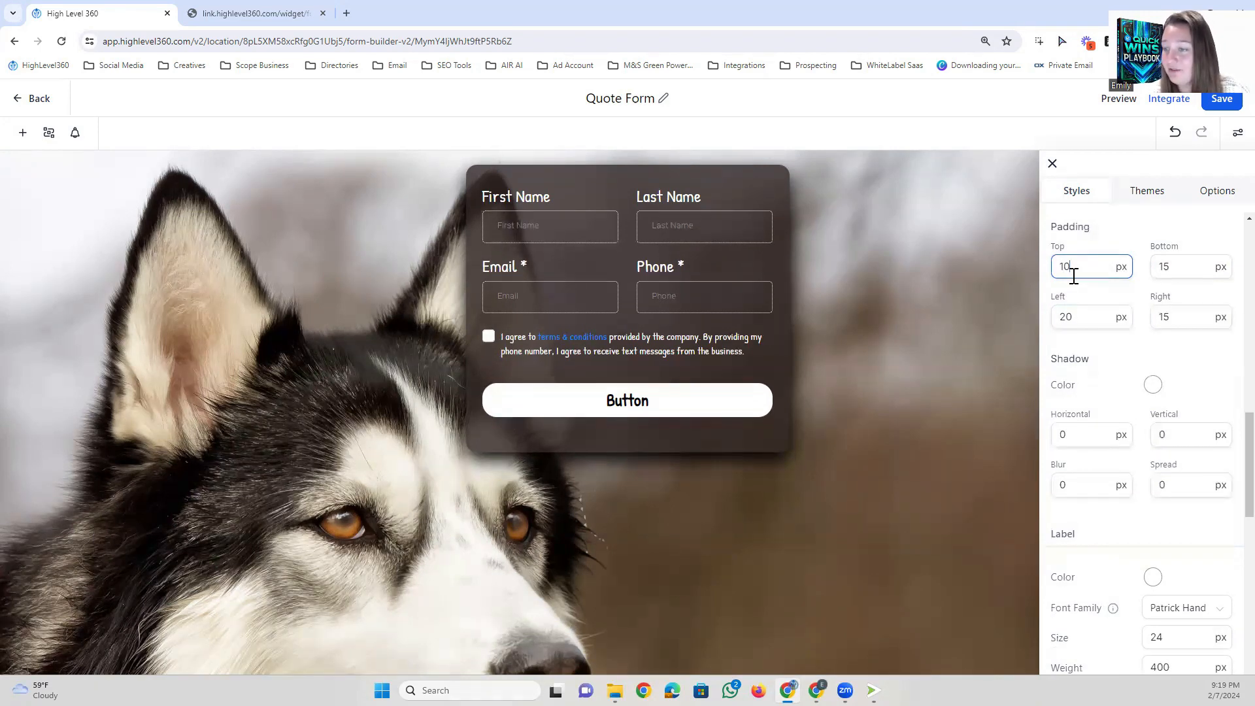
pyautogui.press('BackSpace')
pyautogui.write('5')
pyautogui.scroll(-2, 1132, 280)
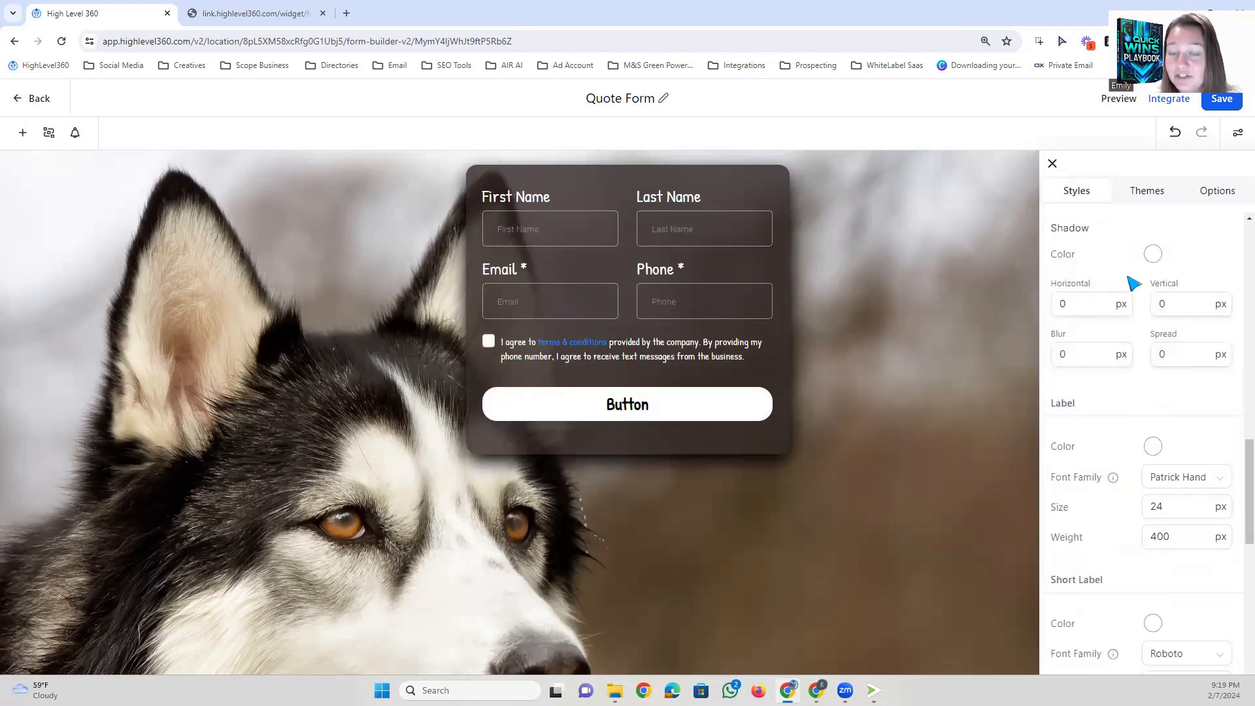
pyautogui.scroll(2, 1154, 333)
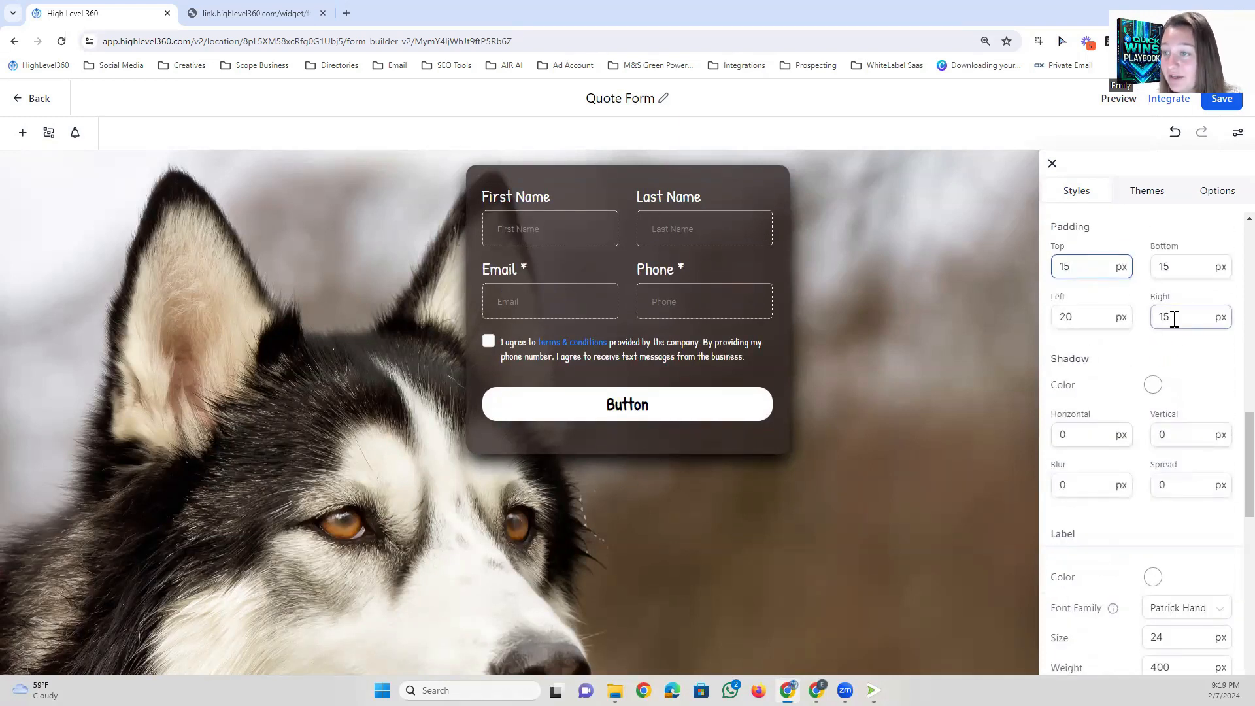
# Give the form fields a black (#000000FF) shadow with a vertical offset of 10 px and a blur of 25 px.
pyautogui.scroll(-2, 1177, 348)
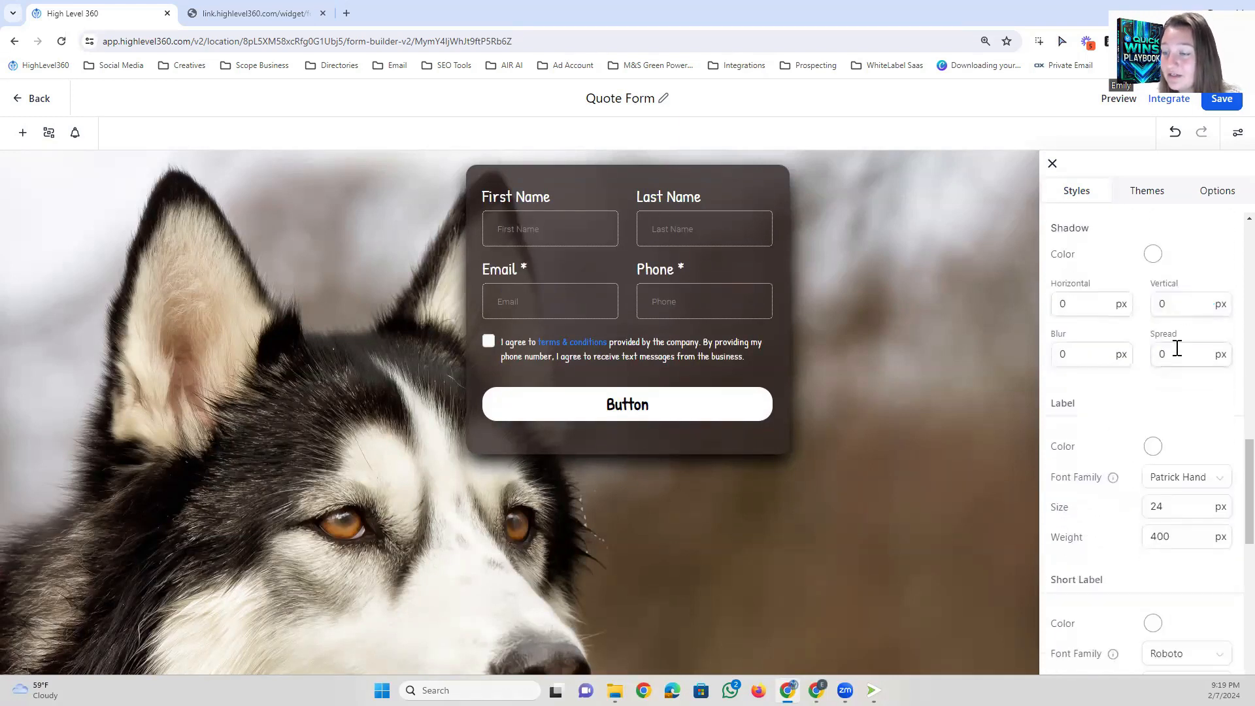
pyautogui.click(1153, 253)
pyautogui.moveTo(1078, 398); pyautogui.dragTo(1047, 425)
pyautogui.click(1163, 244)
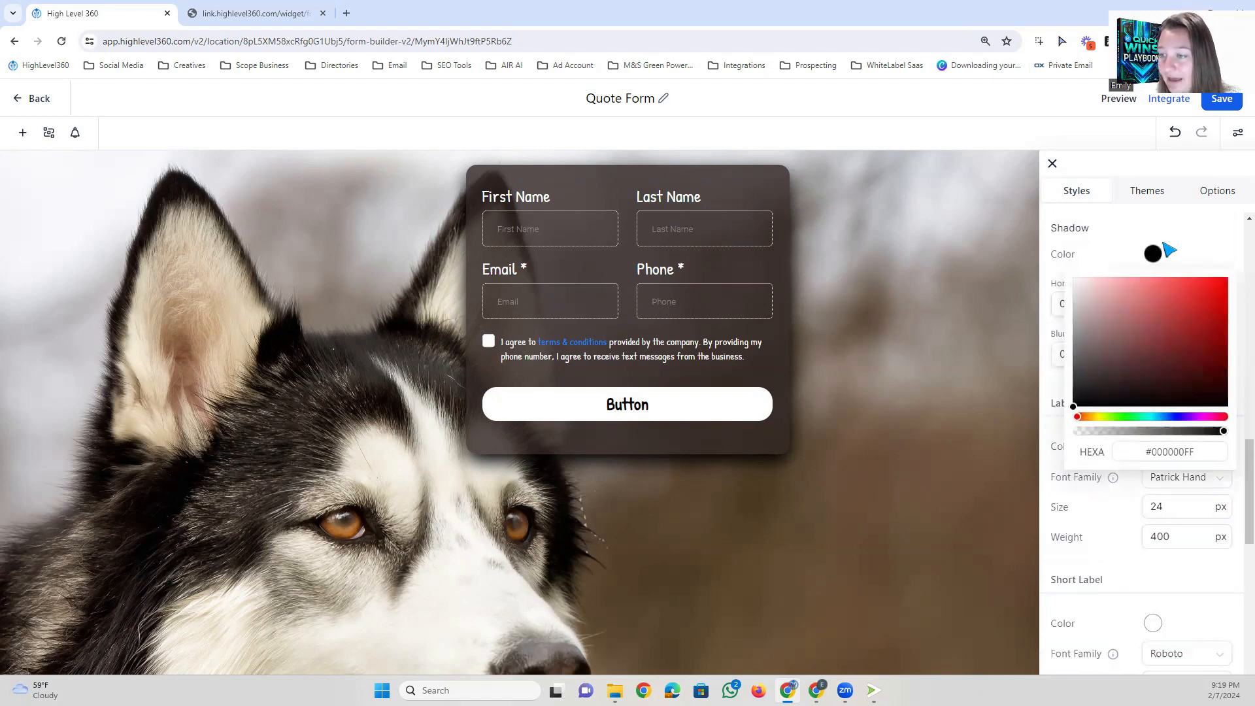
pyautogui.click(1169, 301)
pyautogui.write('1')
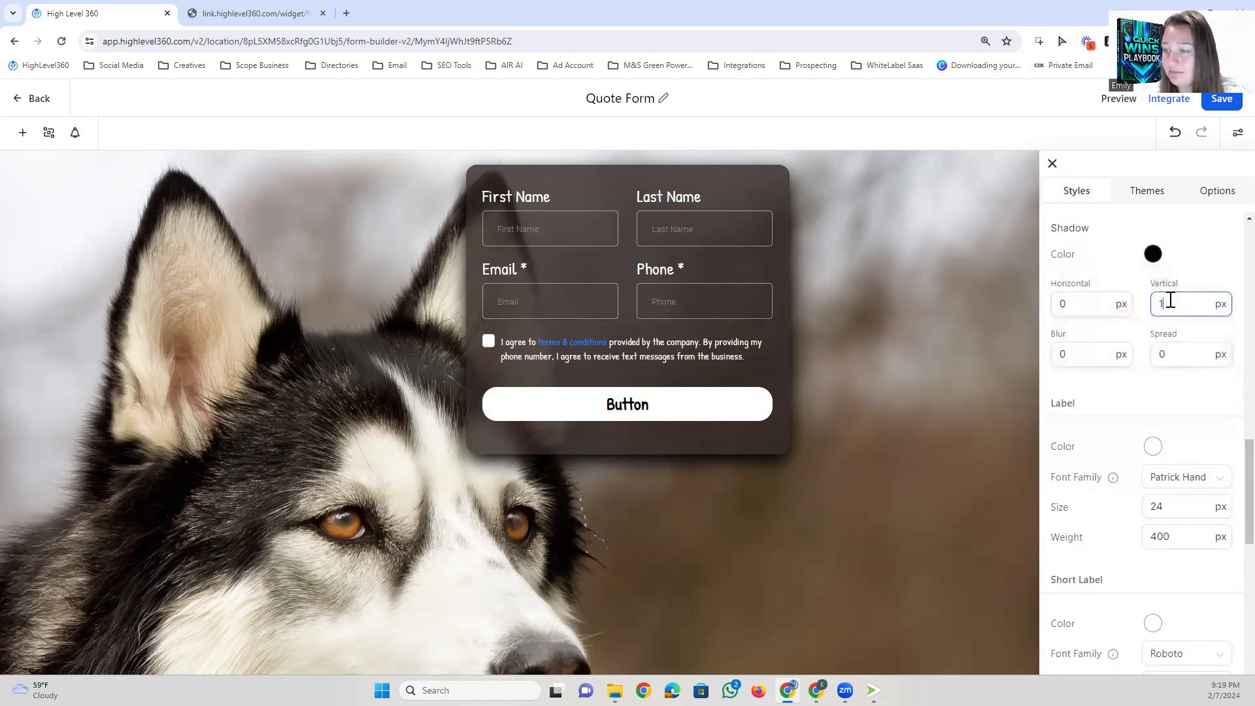
pyautogui.write('0')
pyautogui.click(1082, 356)
pyautogui.press('BackSpace')
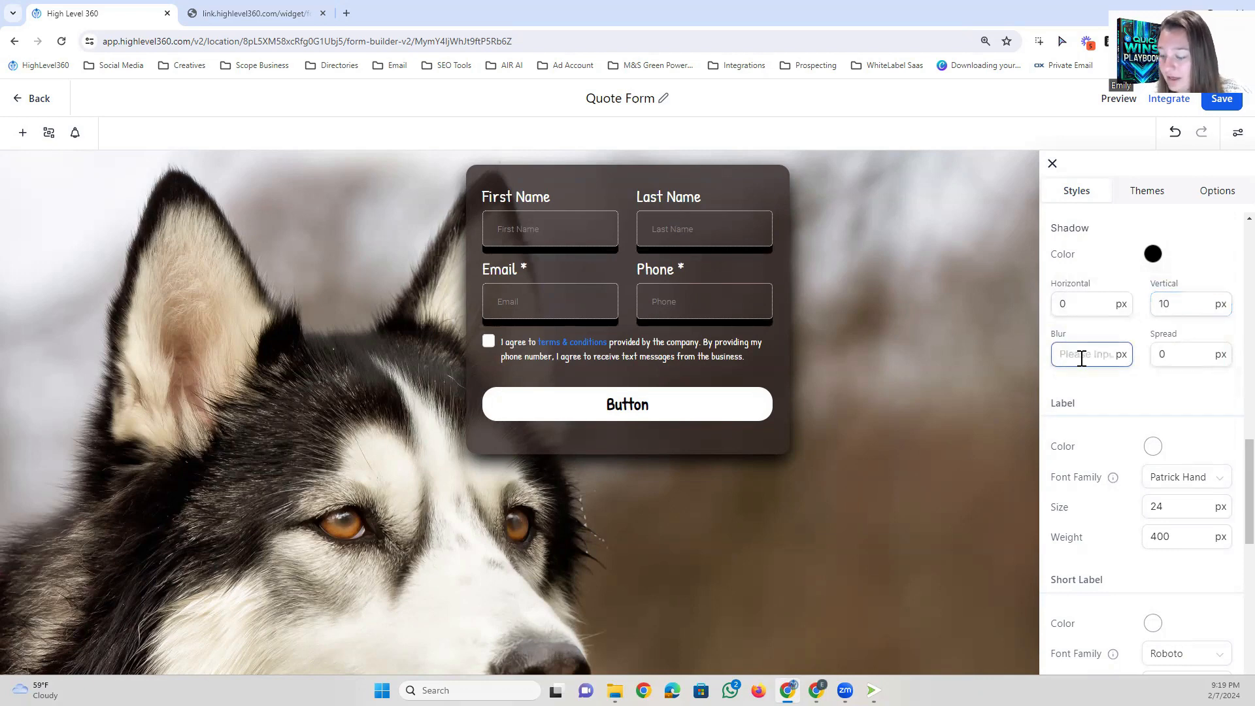
pyautogui.write('25')
pyautogui.scroll(1, 1082, 356)
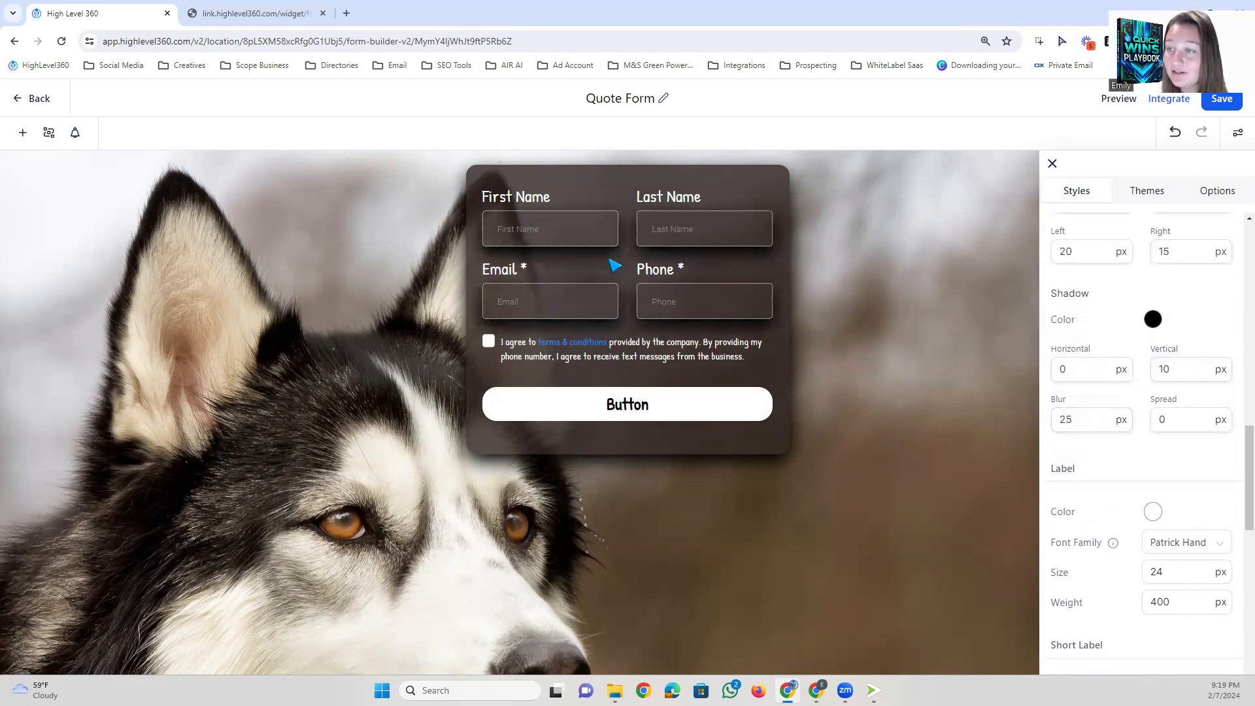
# Set the field labels' color to red and their font family to Open Sans.
pyautogui.scroll(-4, 1171, 387)
pyautogui.scroll(1, 1191, 359)
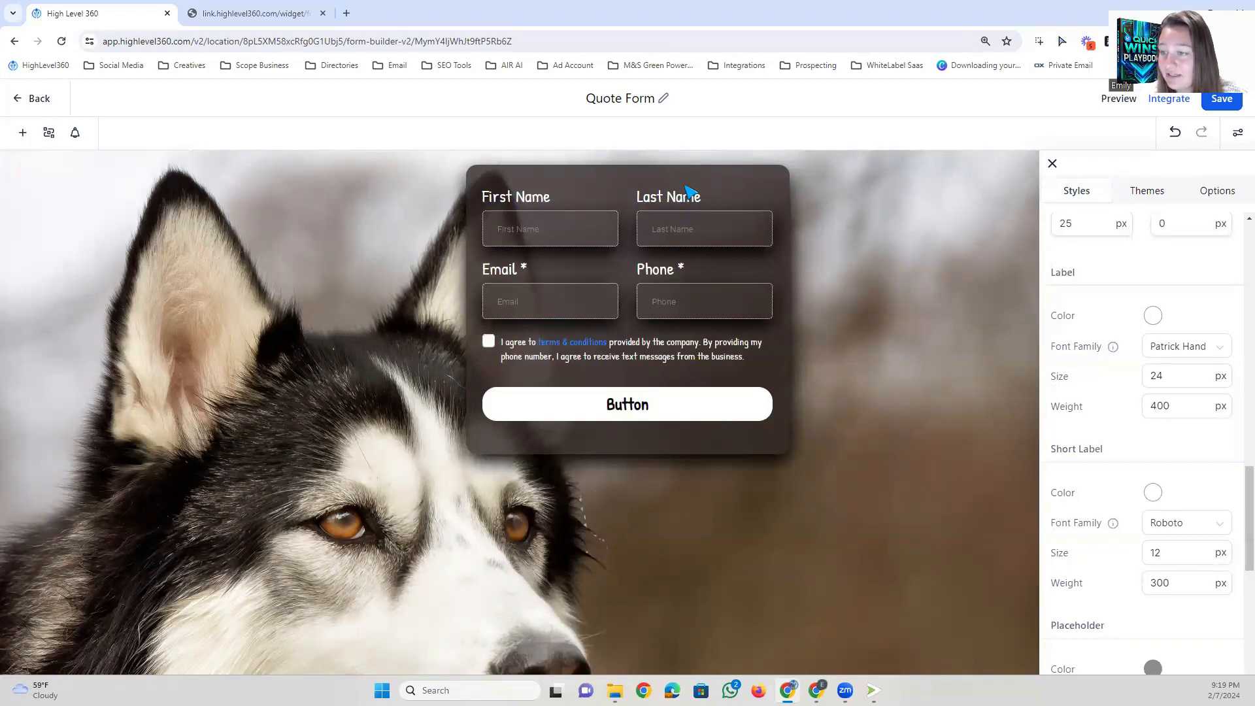
pyautogui.click(1154, 315)
pyautogui.click(1071, 472)
pyautogui.moveTo(1203, 391); pyautogui.dragTo(1233, 308)
pyautogui.click(1159, 313)
pyautogui.click(1181, 352)
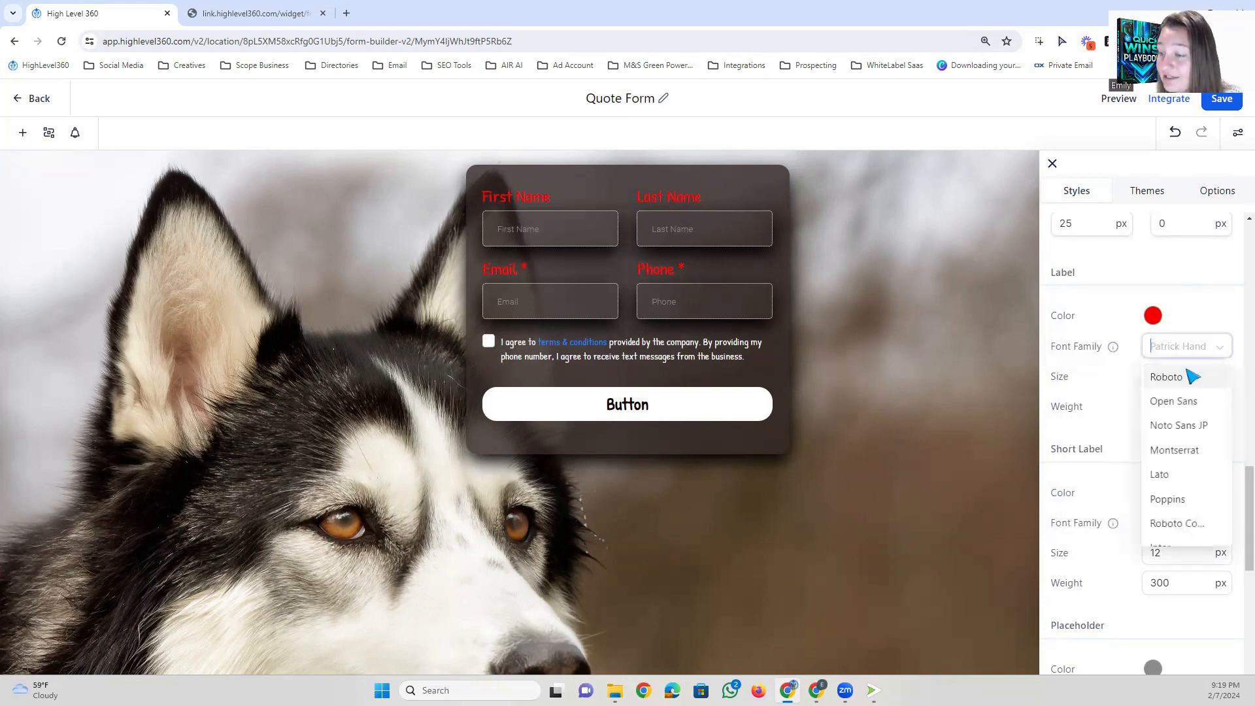
pyautogui.click(1188, 400)
# Try a weight of 800 on the field labels and set it to 200.
pyautogui.click(1181, 377)
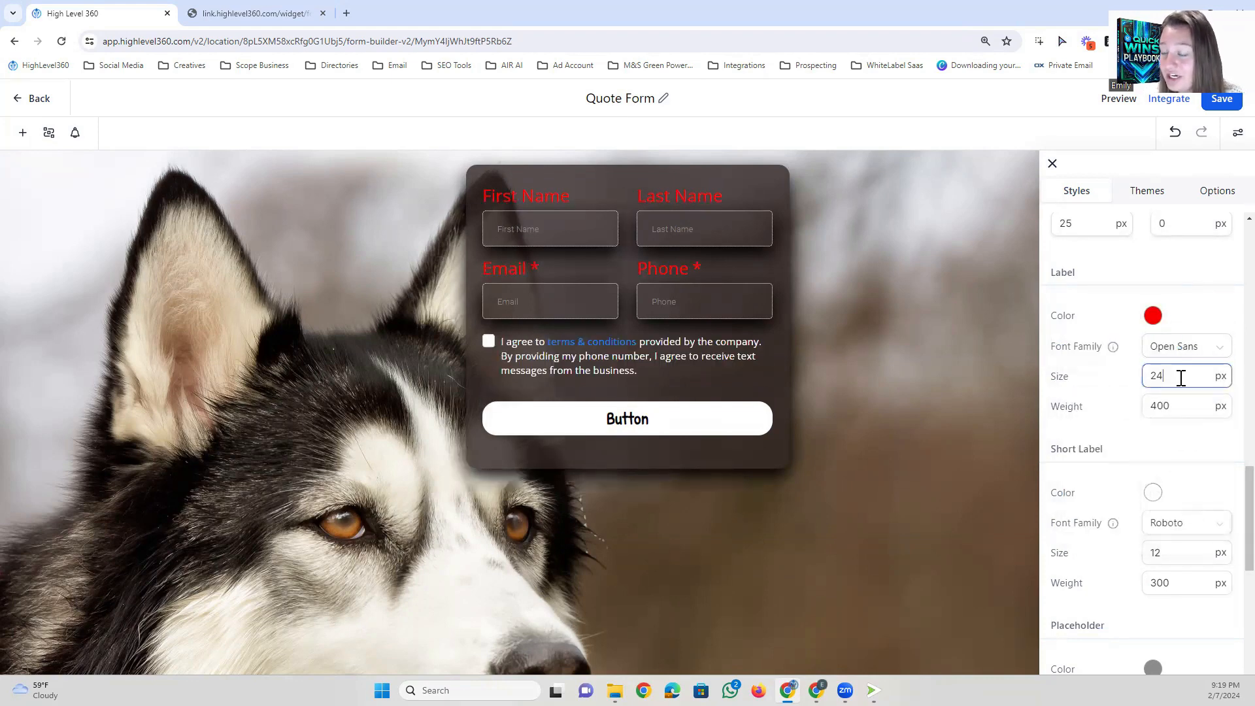
pyautogui.click(1180, 406)
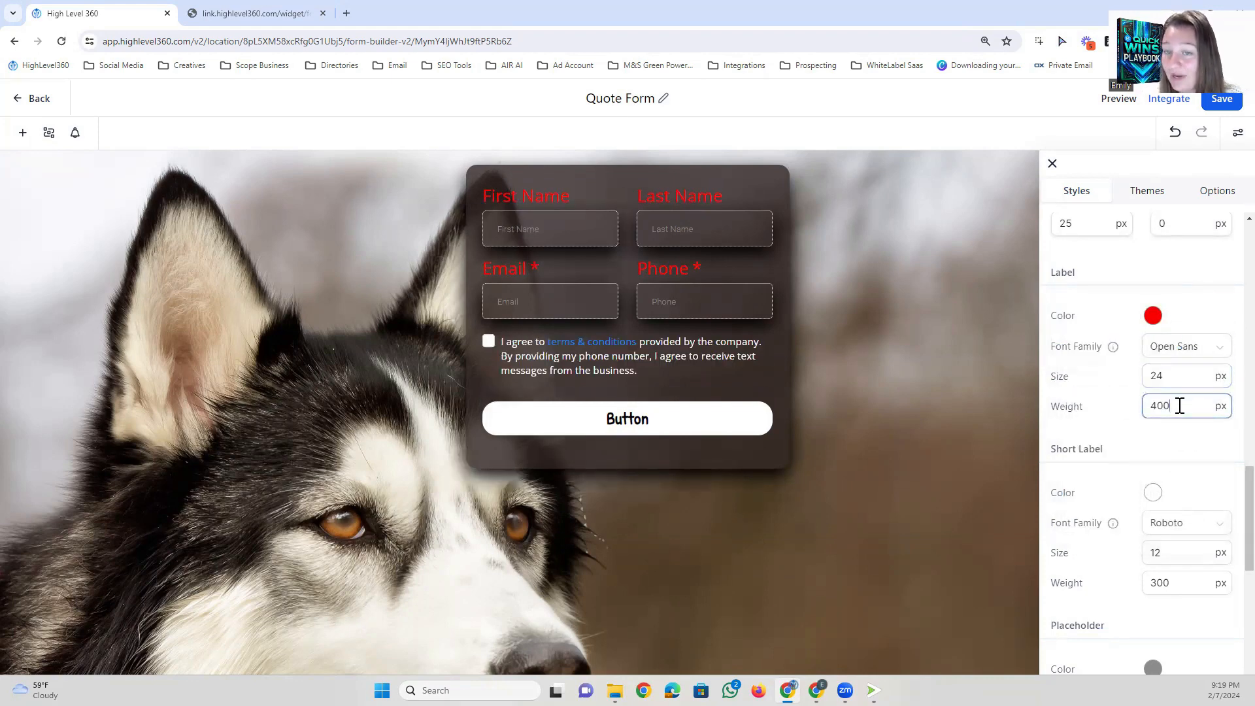
pyautogui.scroll(-1, 1177, 392)
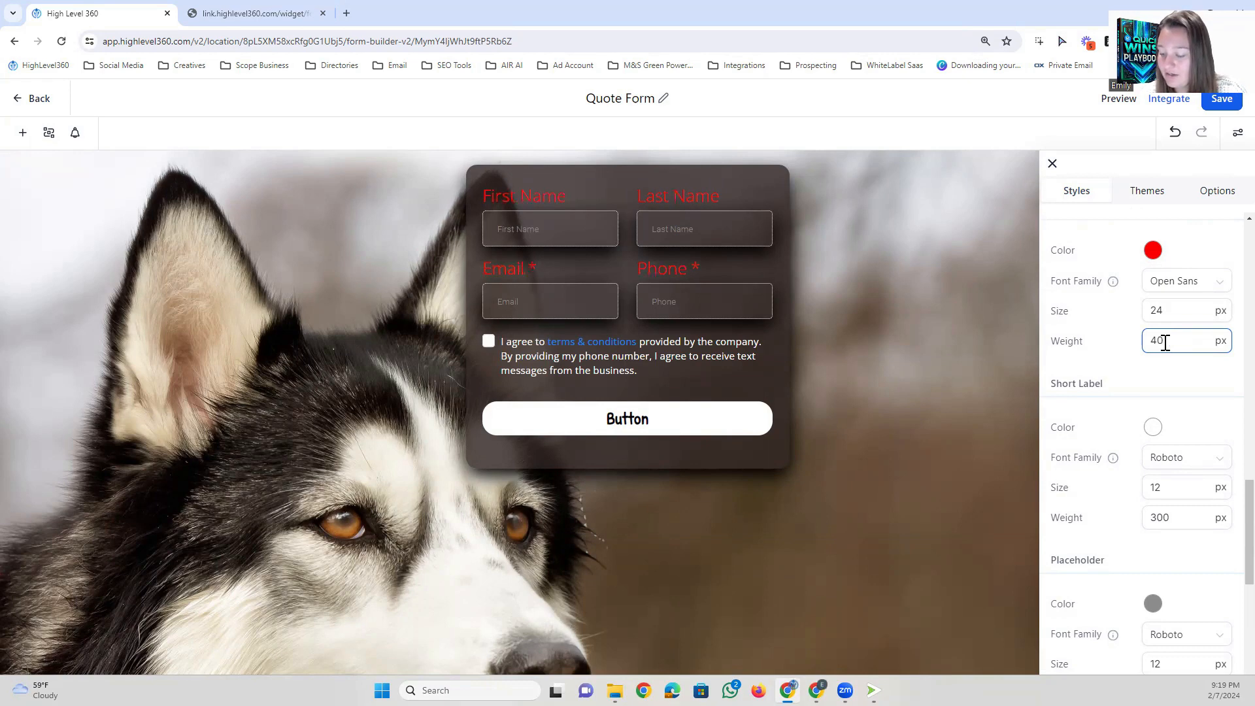
pyautogui.write('800')
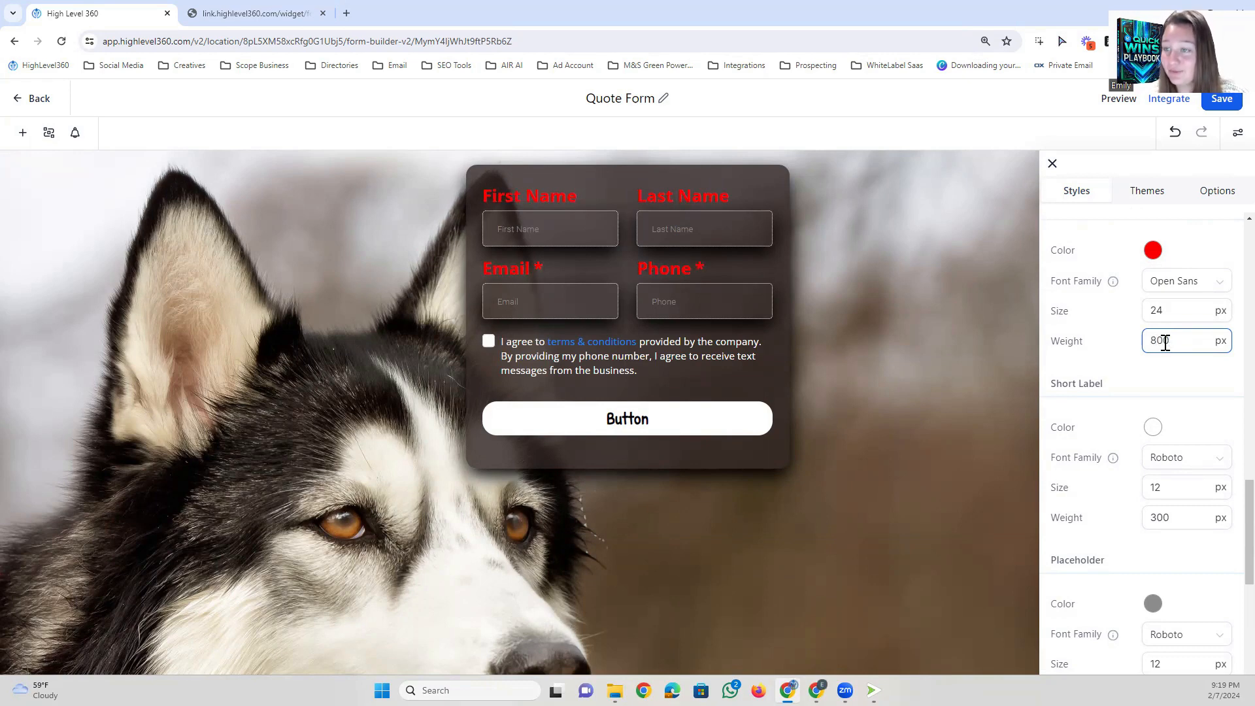
pyautogui.press('BackSpace')
pyautogui.press('BackSpace')
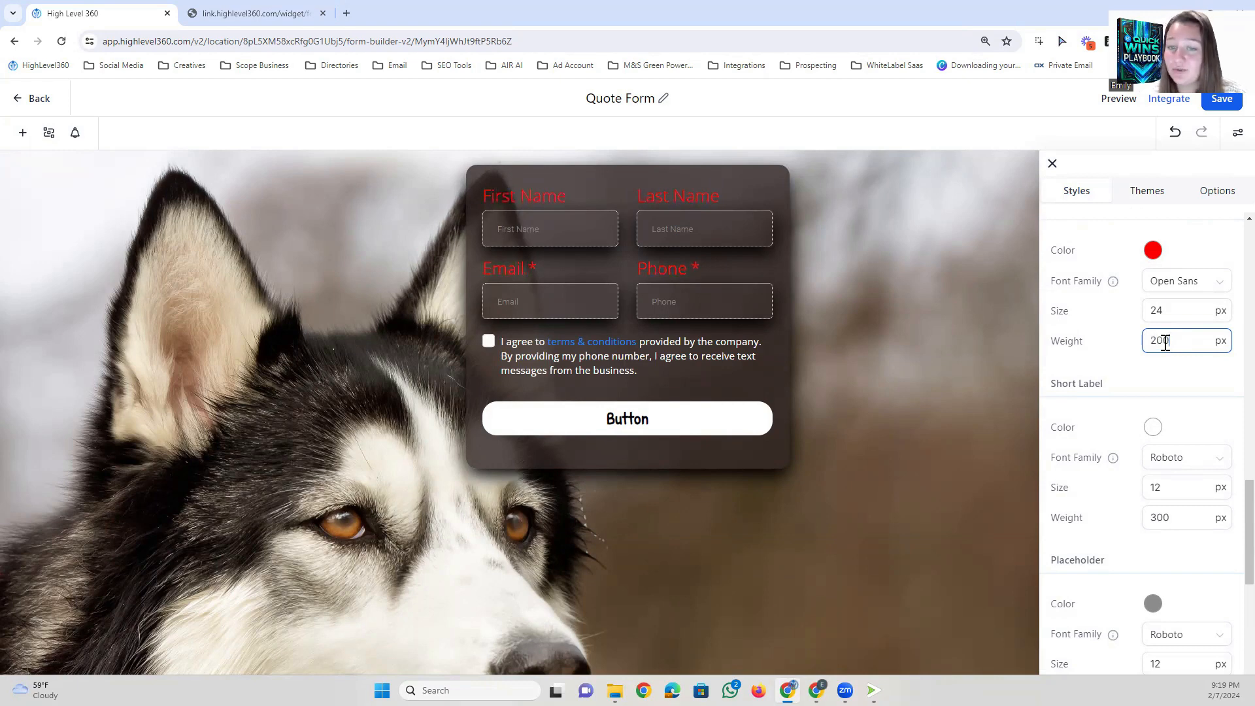
# Set the short label color to red.
pyautogui.scroll(-2, 1165, 343)
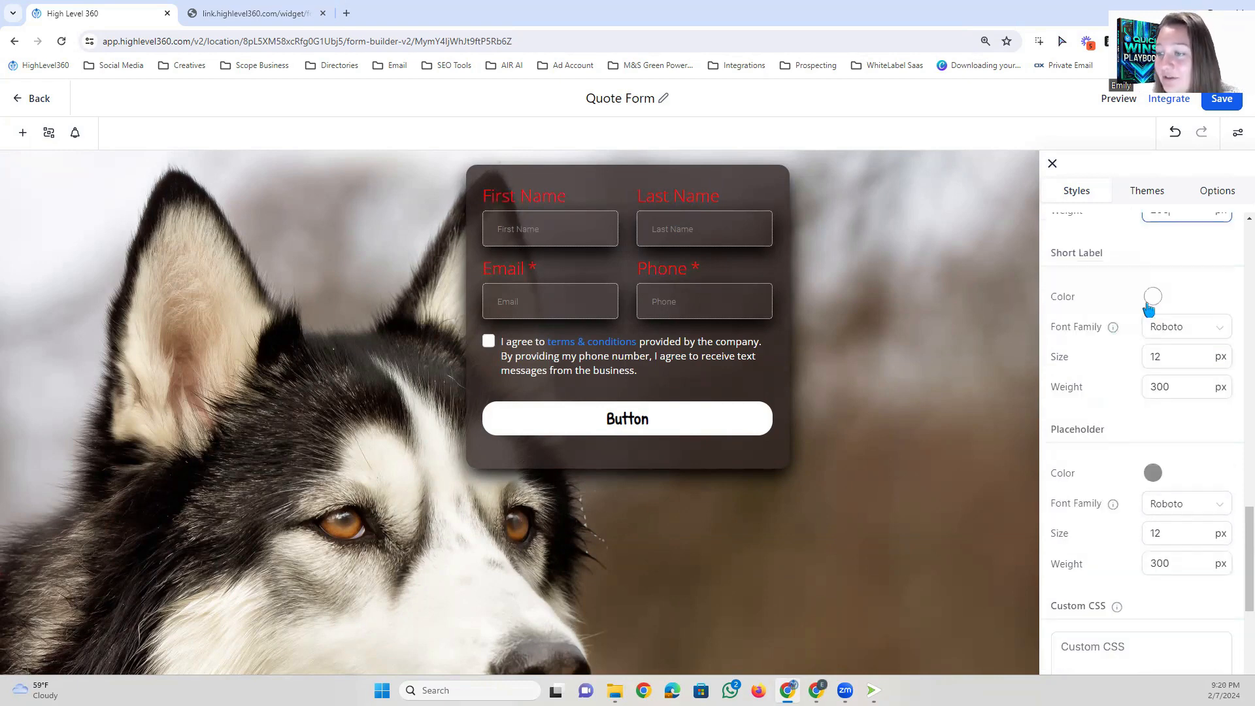
pyautogui.click(1153, 296)
pyautogui.click(1151, 292)
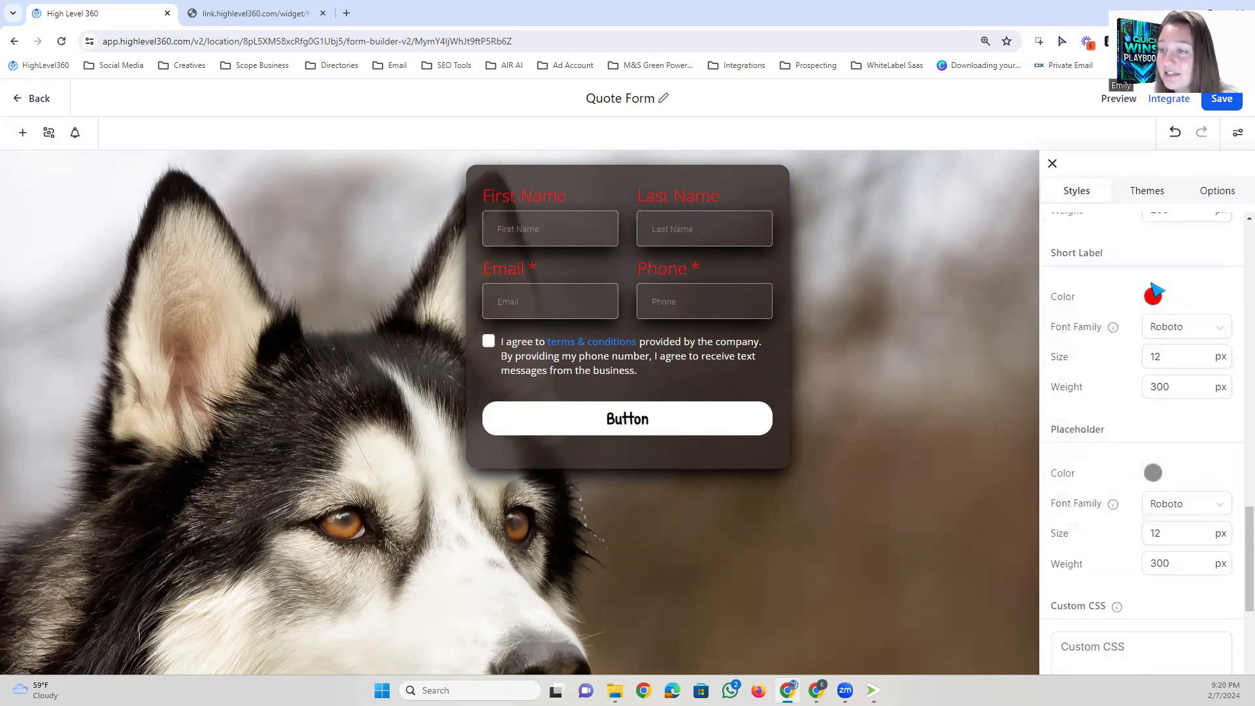
# Give the First Name field the short label "*Note:", keeping its label and placeholder texts.
pyautogui.click(560, 224)
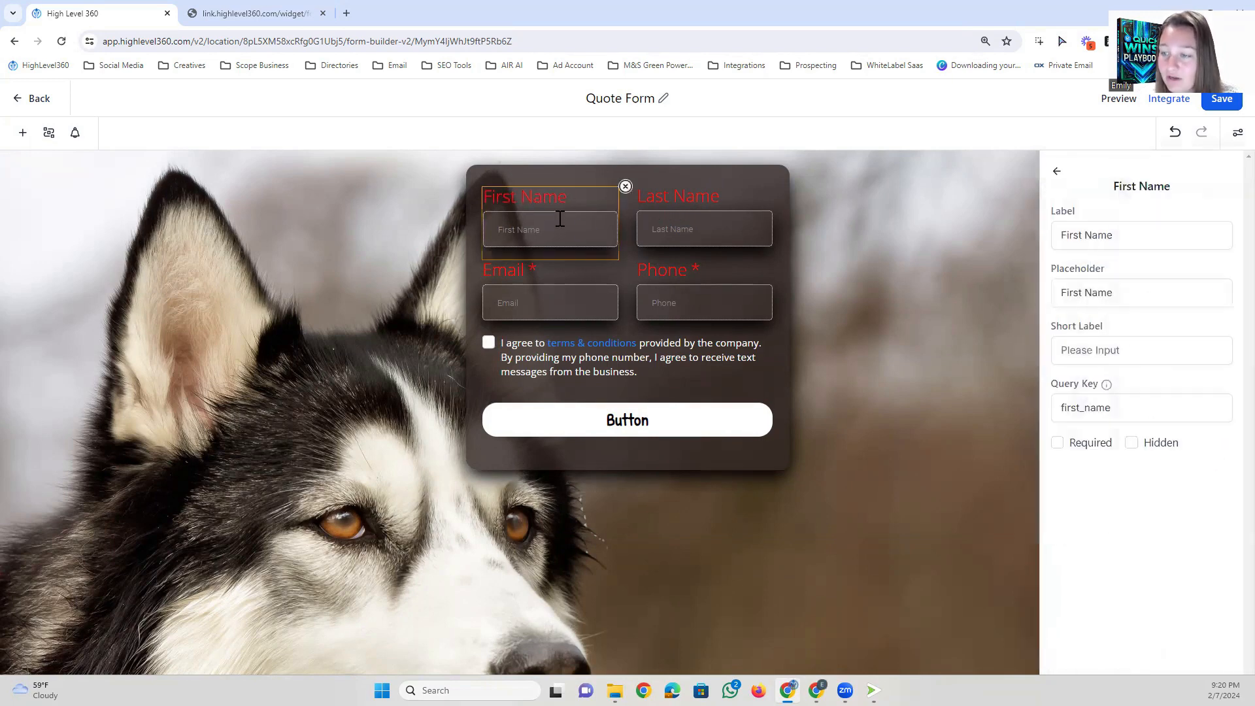
pyautogui.click(1139, 238)
pyautogui.moveTo(1138, 238); pyautogui.dragTo(1059, 237)
pyautogui.click(1137, 228)
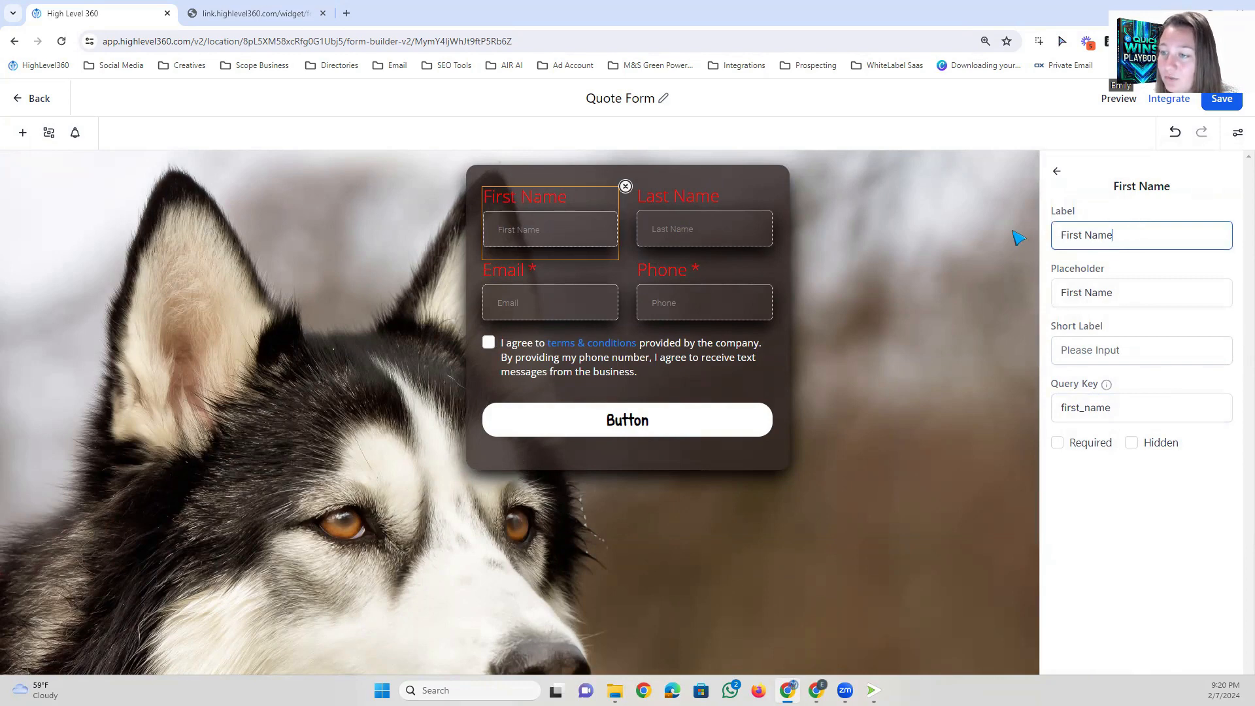
pyautogui.click(1147, 295)
pyautogui.moveTo(1135, 294); pyautogui.dragTo(1058, 297)
pyautogui.click(1133, 290)
pyautogui.click(1107, 356)
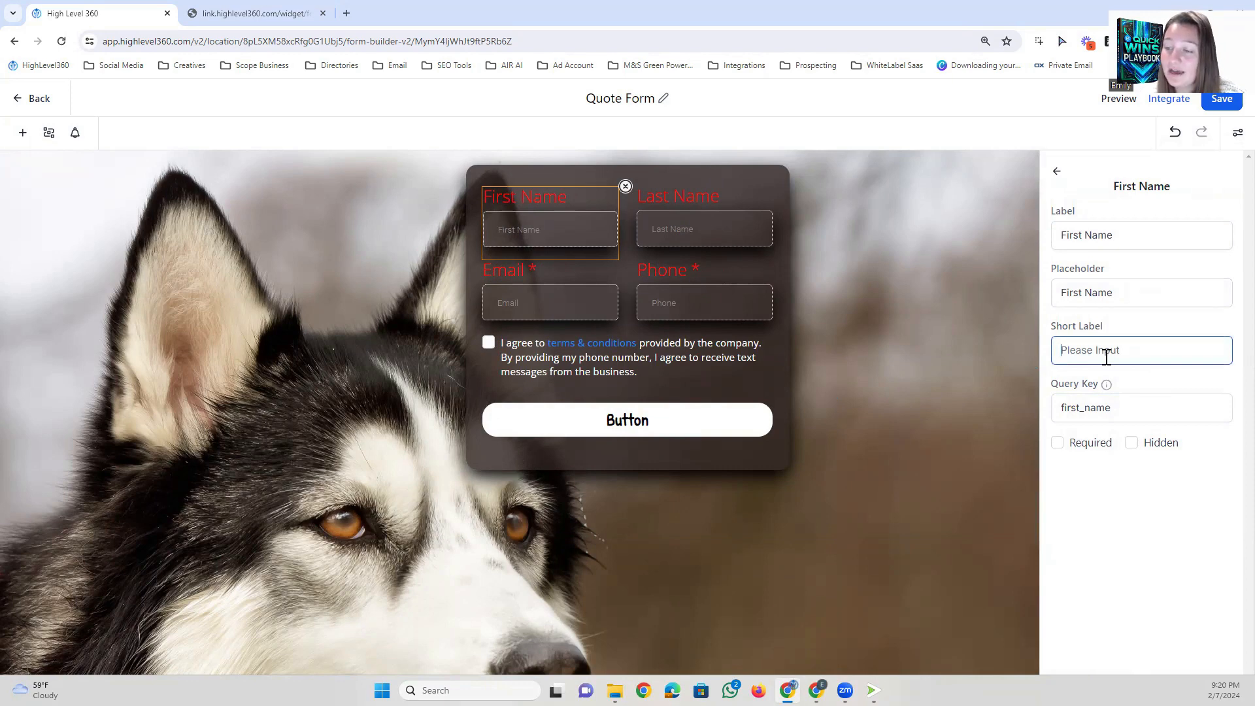
pyautogui.write('*Note:')
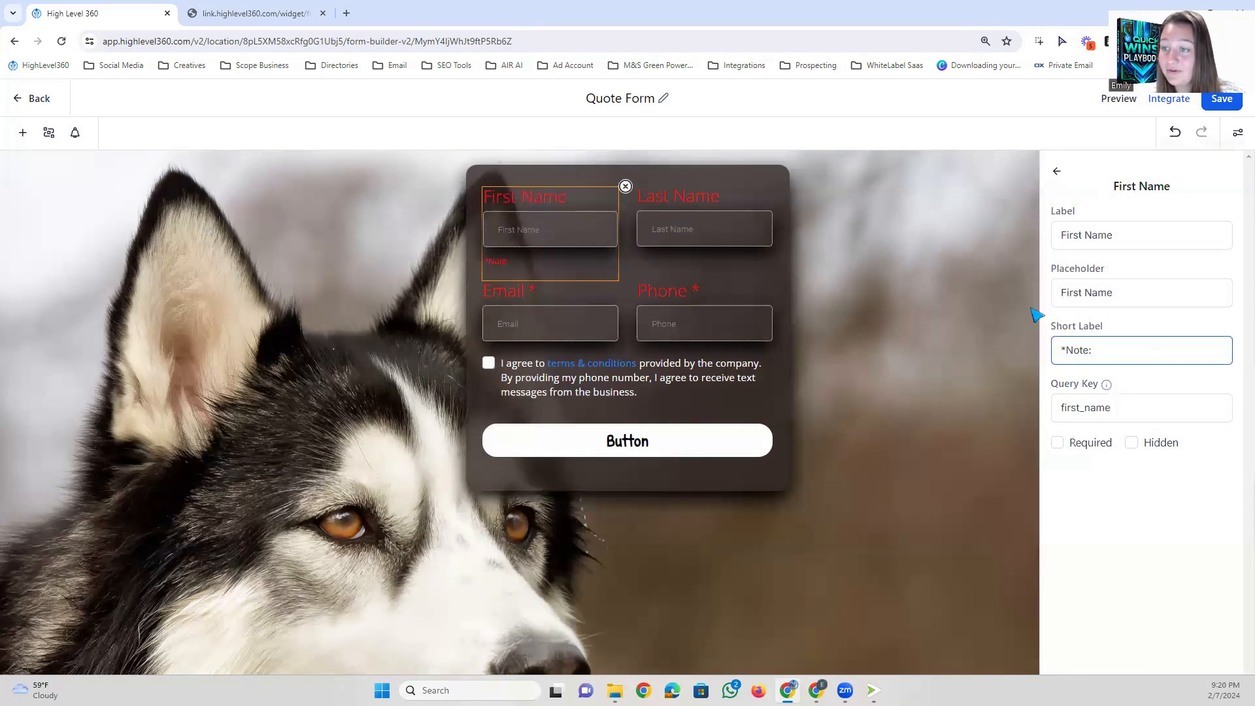
# Try the Required and Hidden options on the First Name field, leaving it required and not hidden.
pyautogui.click(1058, 443)
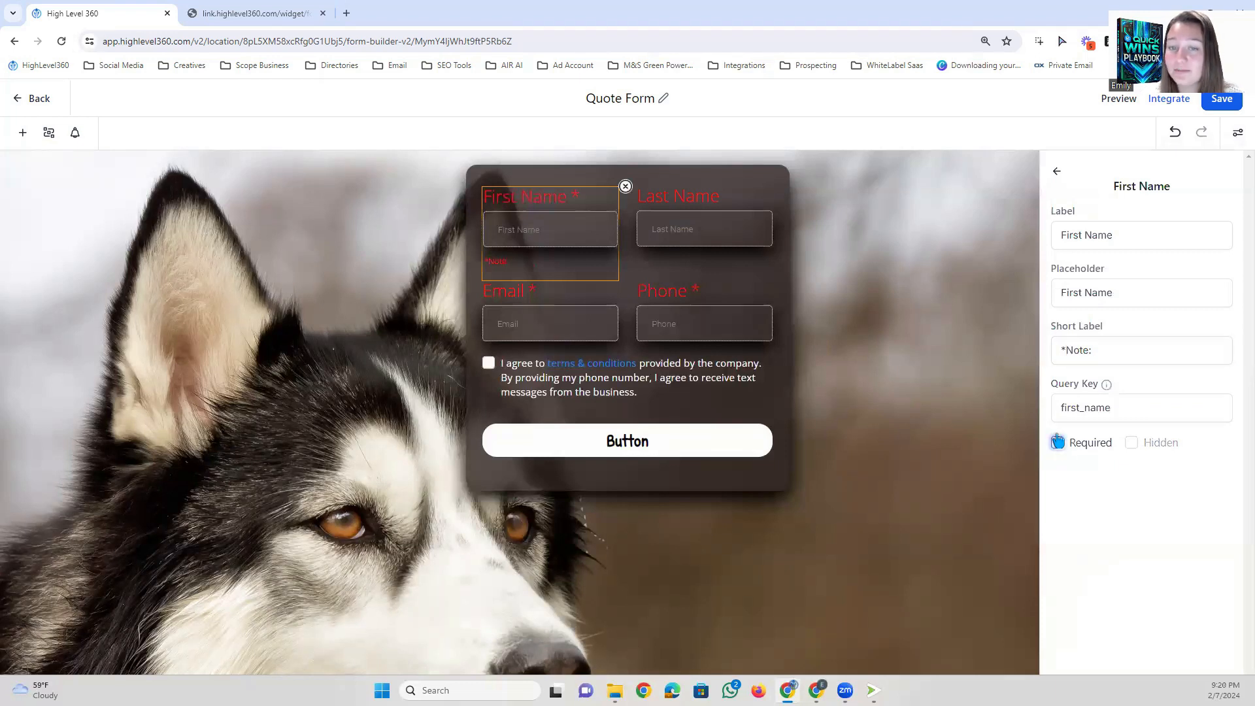
pyautogui.click(1058, 444)
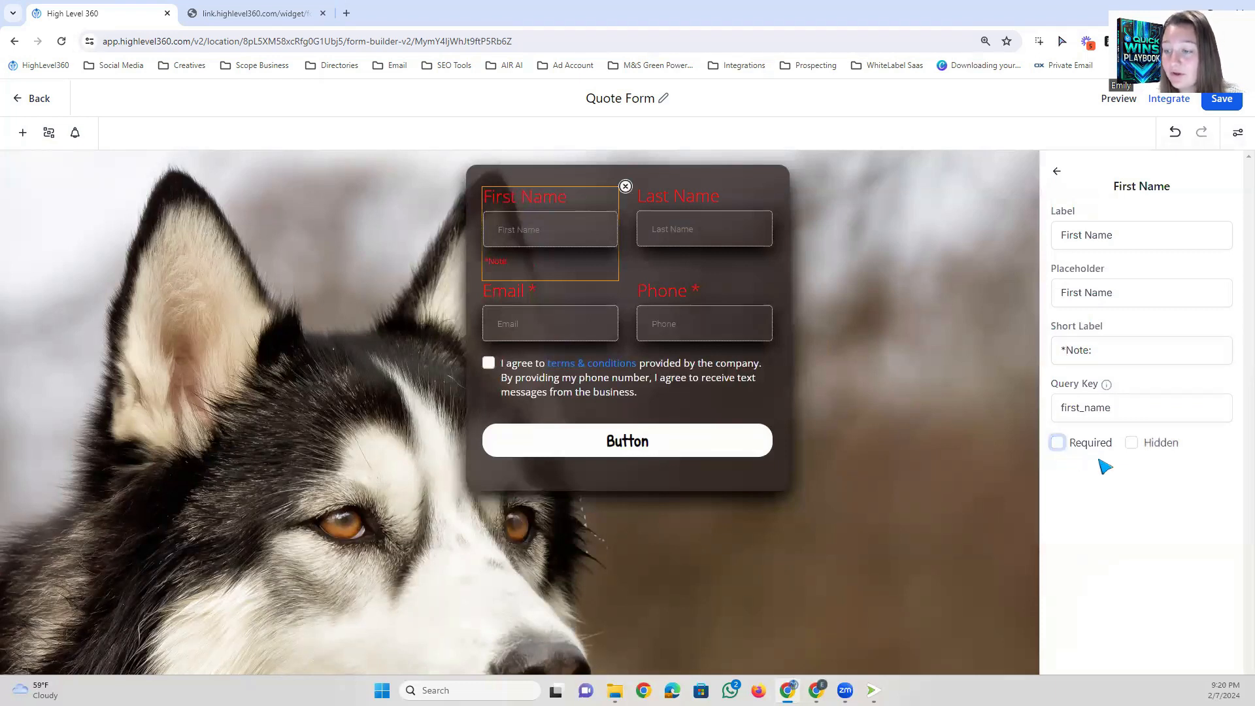
pyautogui.click(1131, 442)
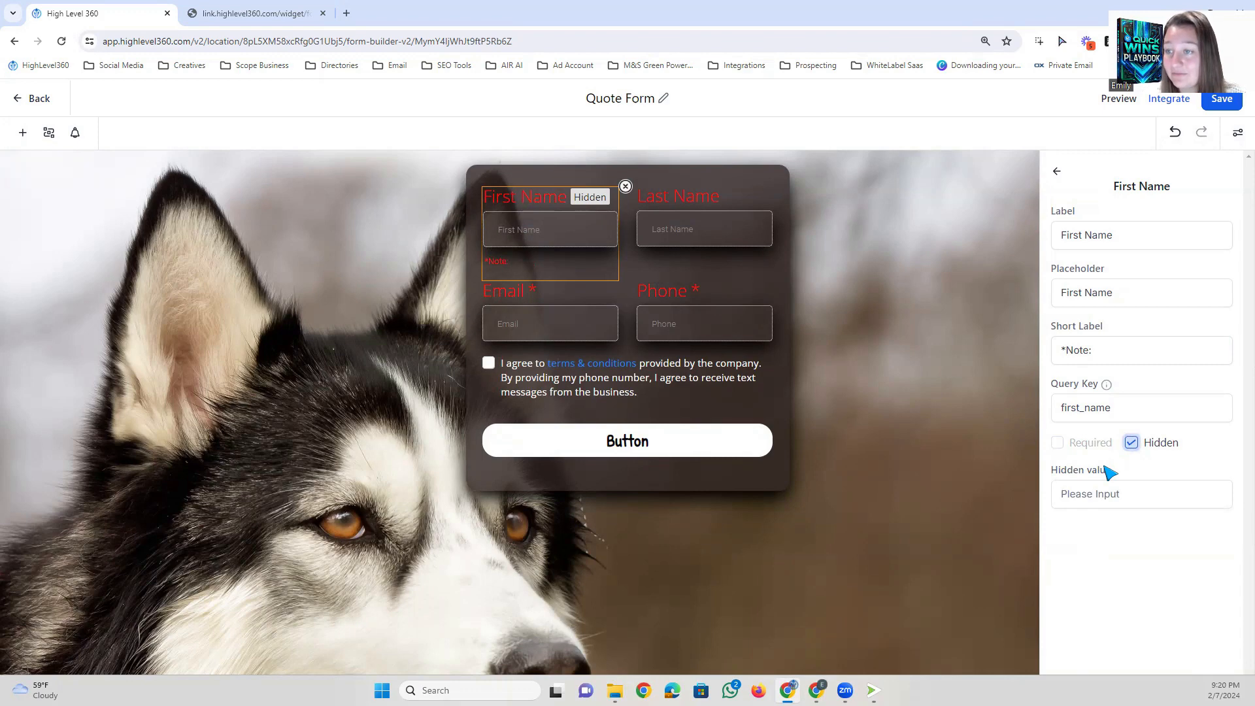
pyautogui.click(1084, 495)
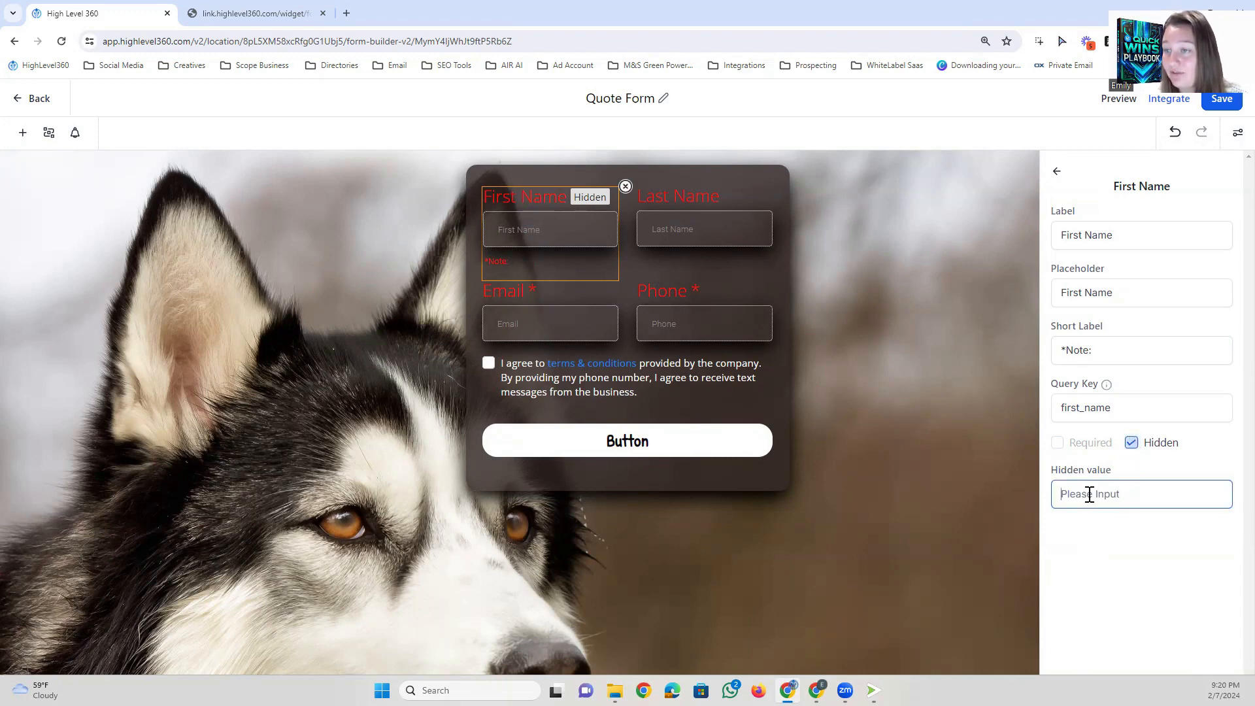
pyautogui.click(1132, 443)
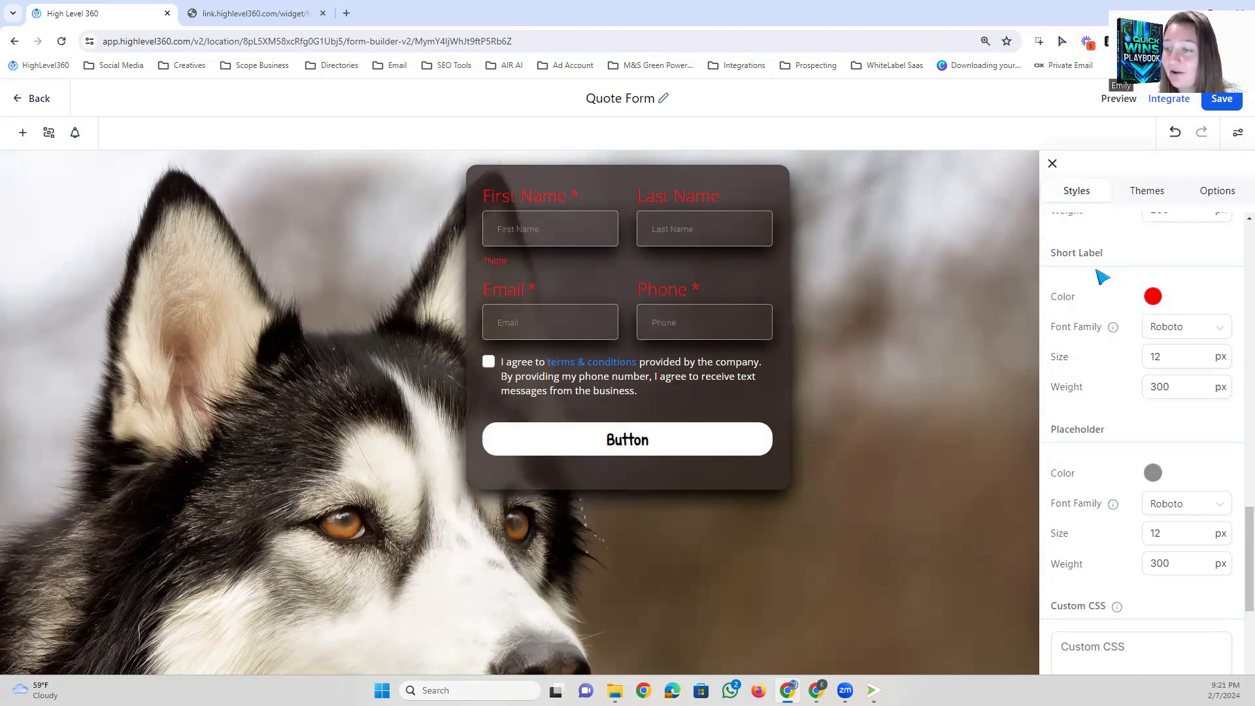
# Change the short label color to a lighter red and its font family to Poppins.
pyautogui.click(1155, 299)
pyautogui.moveTo(1163, 359); pyautogui.dragTo(1160, 333)
pyautogui.click(1163, 299)
pyautogui.click(1188, 327)
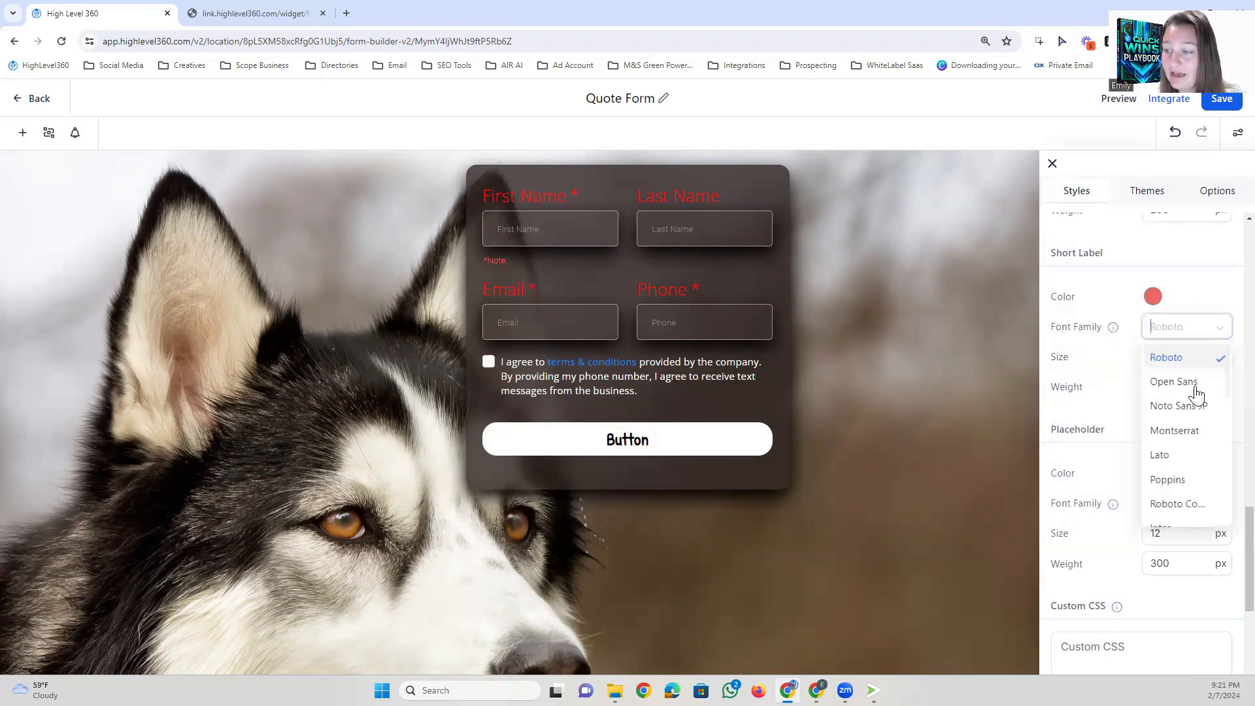
pyautogui.click(1170, 479)
pyautogui.click(1175, 387)
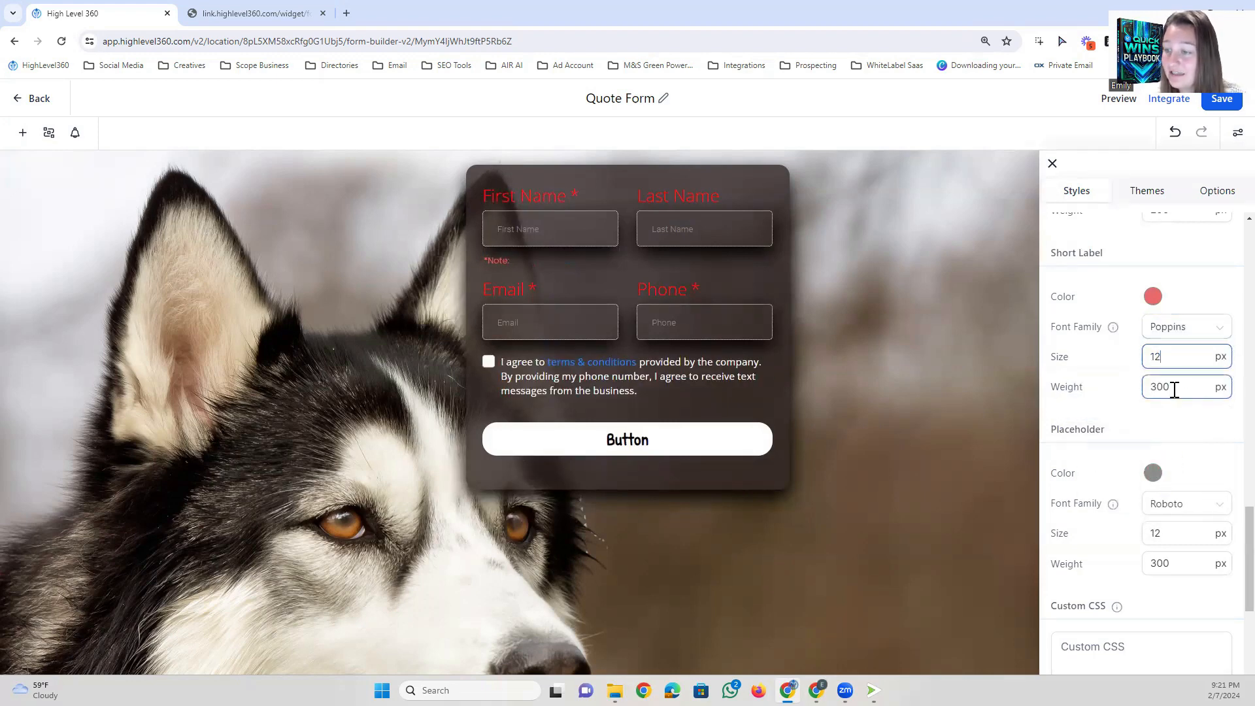
# Set the color of the fields' placeholder text to a muted red.
pyautogui.scroll(-3, 1178, 389)
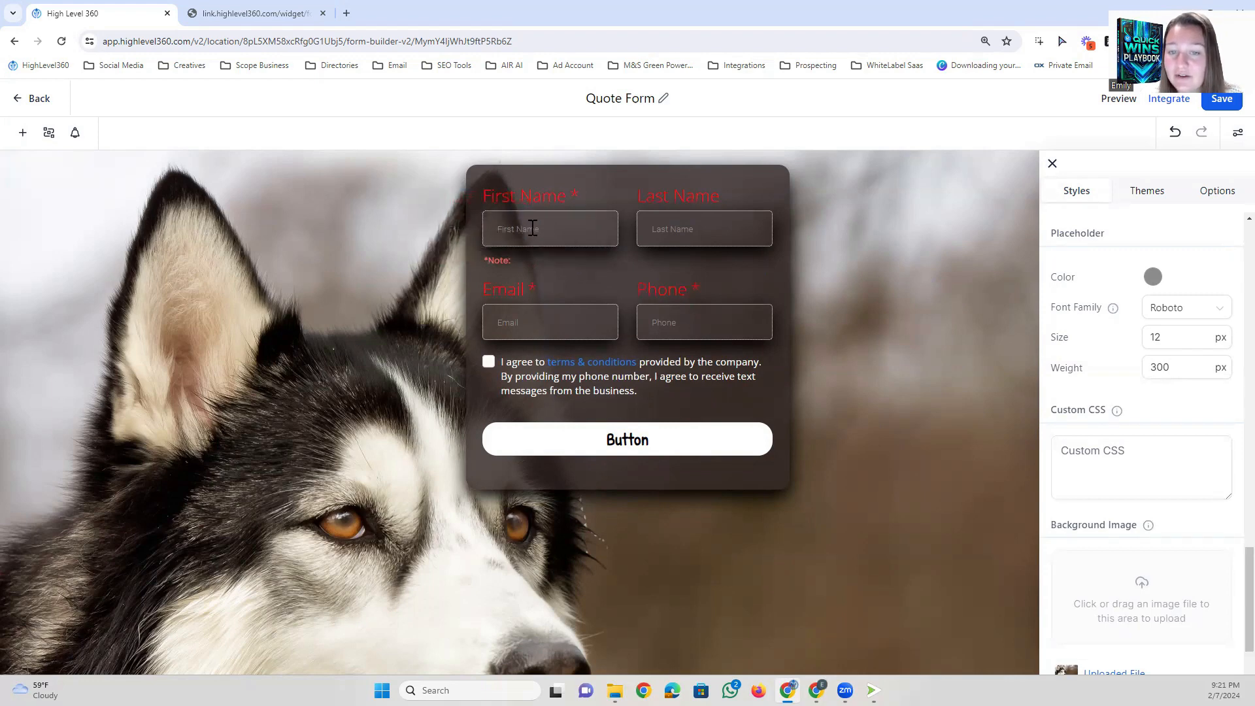
pyautogui.click(1153, 277)
pyautogui.moveTo(1185, 337); pyautogui.dragTo(1150, 338)
pyautogui.click(1159, 276)
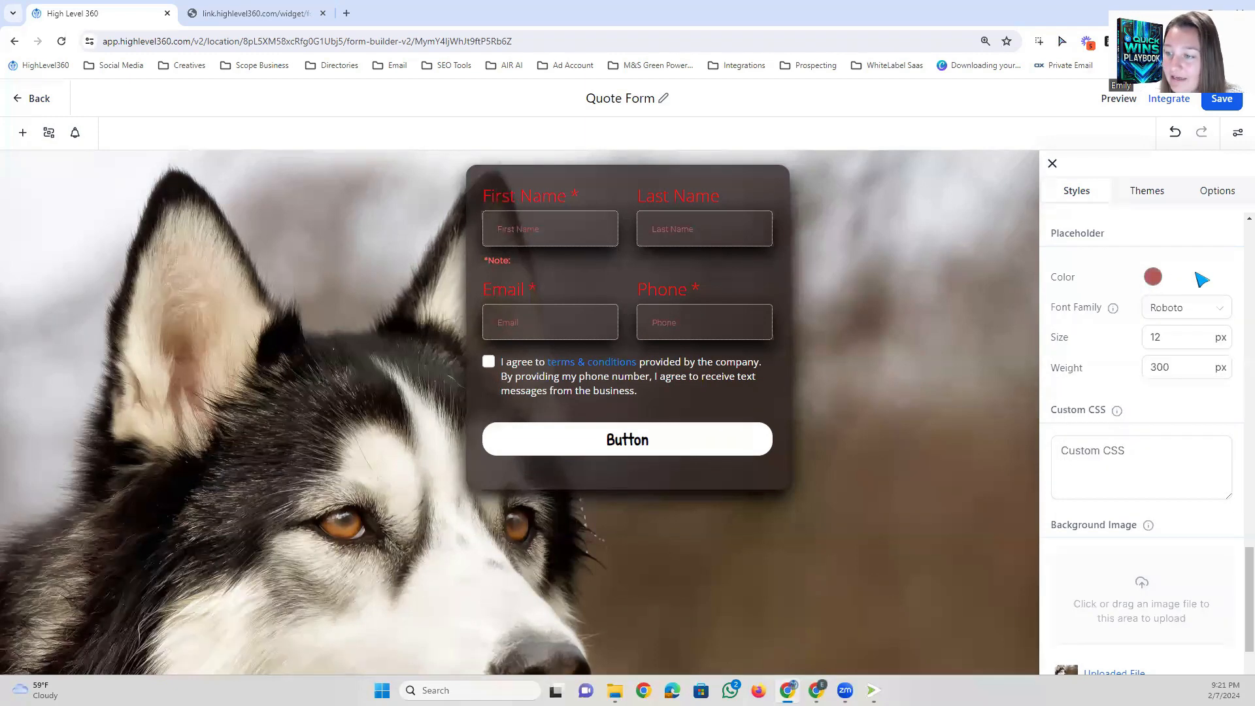
pyautogui.scroll(-1, 1144, 262)
pyautogui.click(1178, 304)
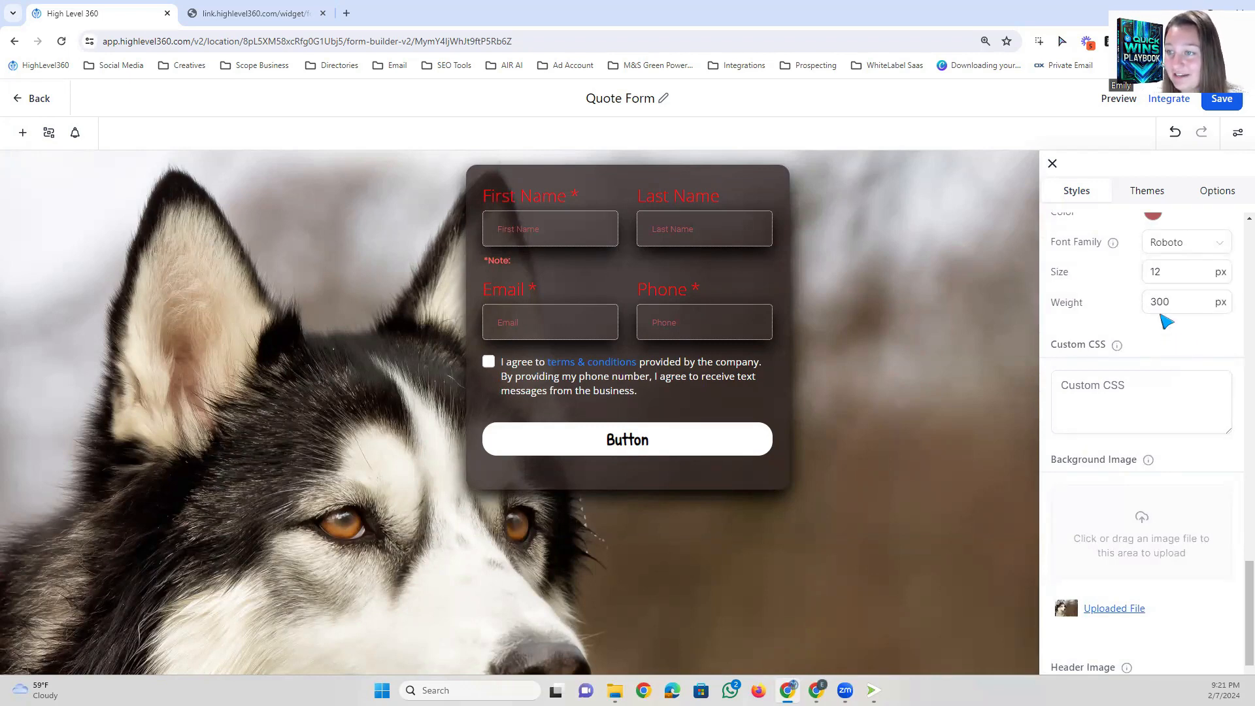
# Examine the form's Custom CSS setting and place the cursor in its empty text area.
pyautogui.scroll(-1, 1162, 340)
pyautogui.scroll(-1, 1162, 335)
pyautogui.scroll(1, 1138, 310)
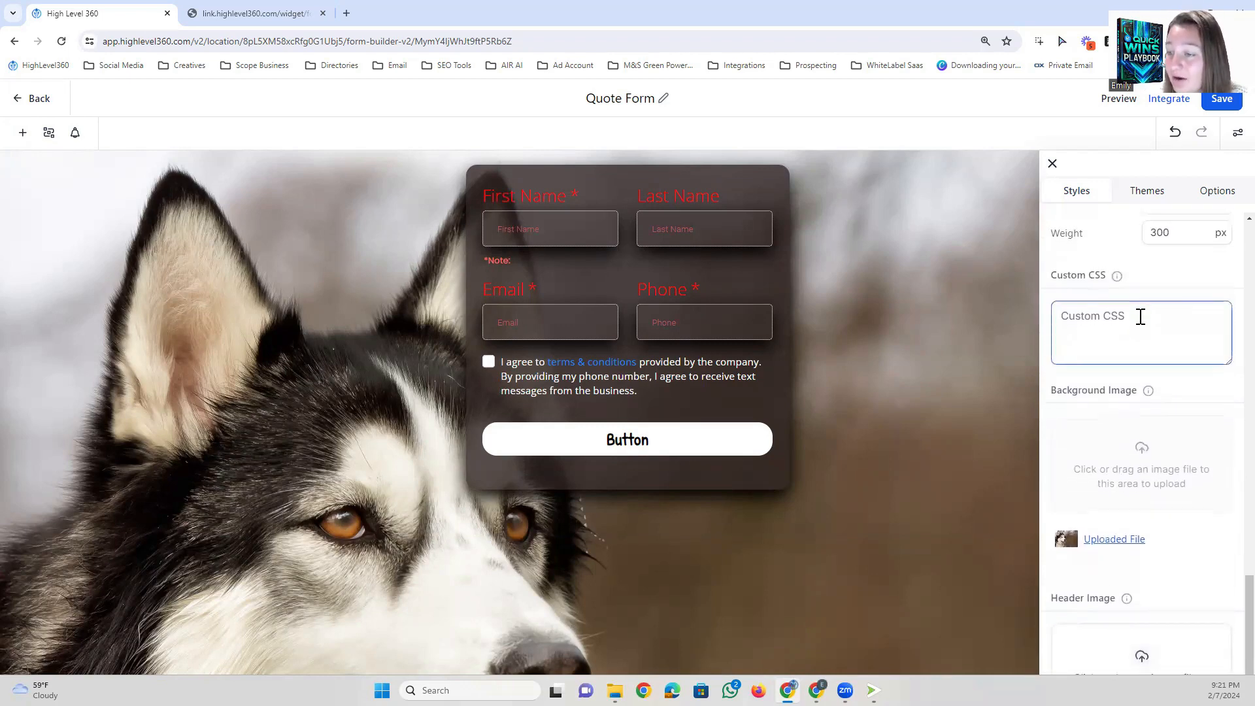
pyautogui.scroll(-1, 1141, 316)
pyautogui.scroll(1, 1140, 317)
pyautogui.click(1090, 327)
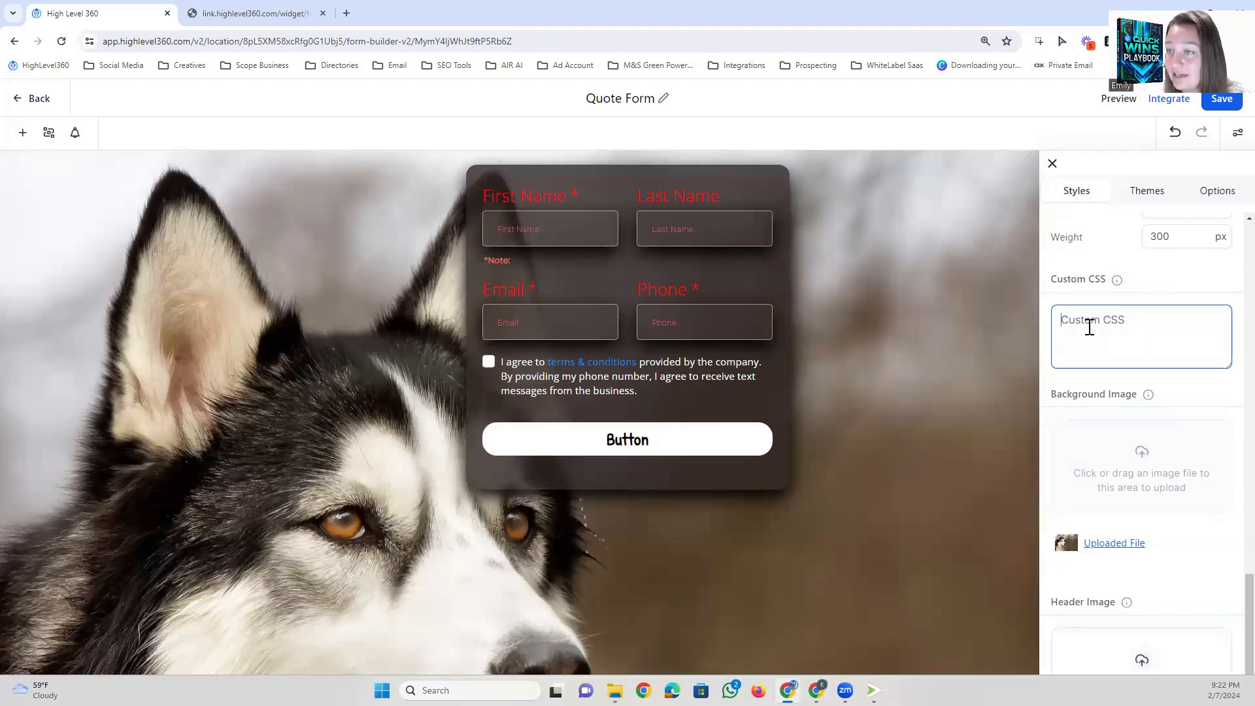
# Remove the form's uploaded background image and open the file chooser for a new one.
pyautogui.scroll(-2, 1090, 327)
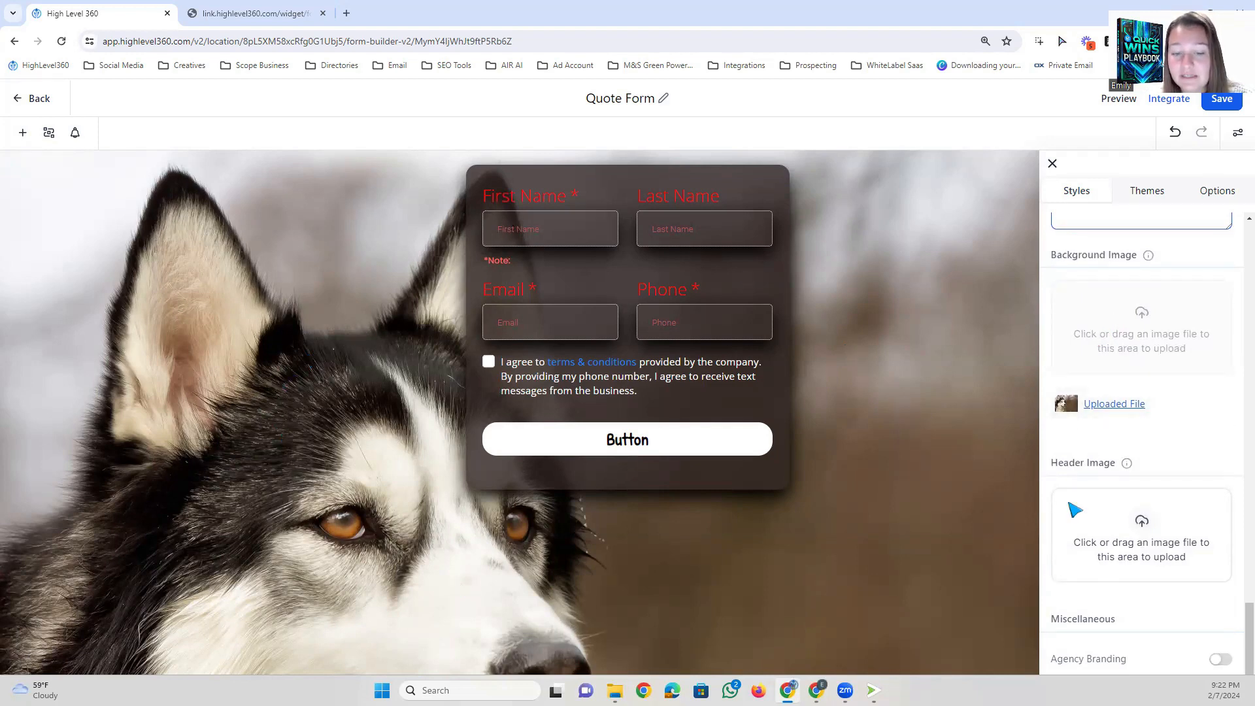
pyautogui.moveTo(1105, 403)
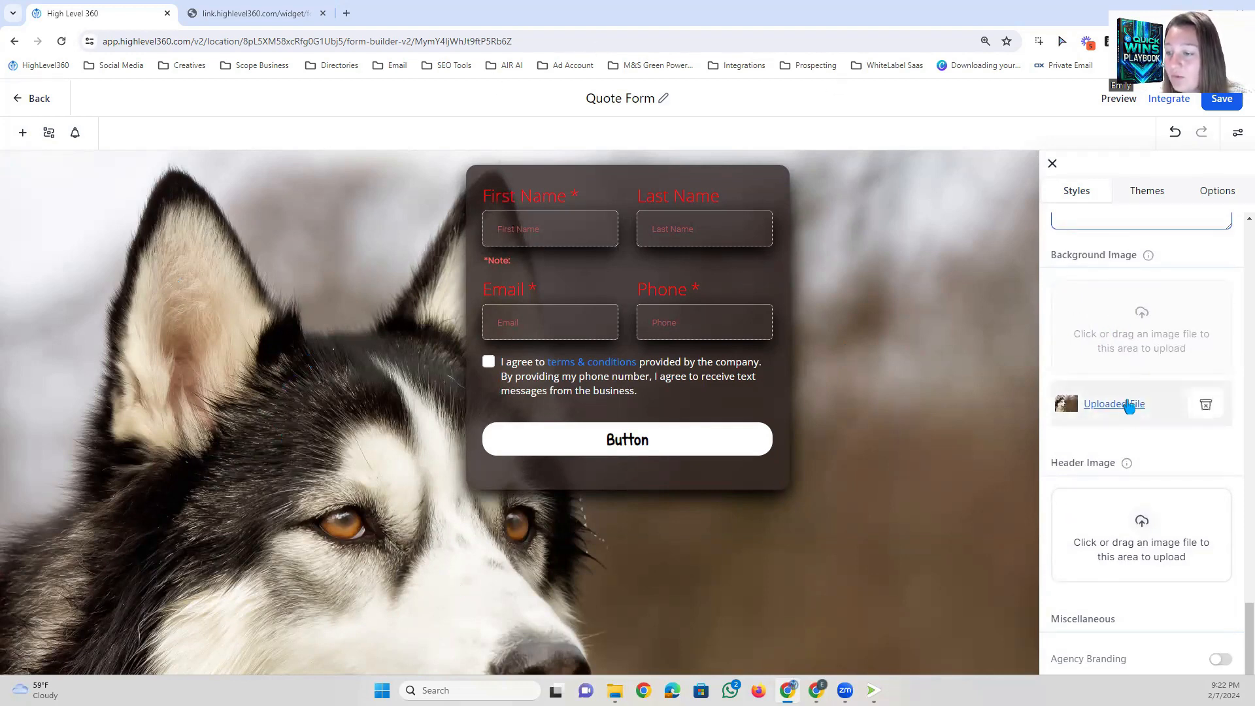
pyautogui.click(1207, 406)
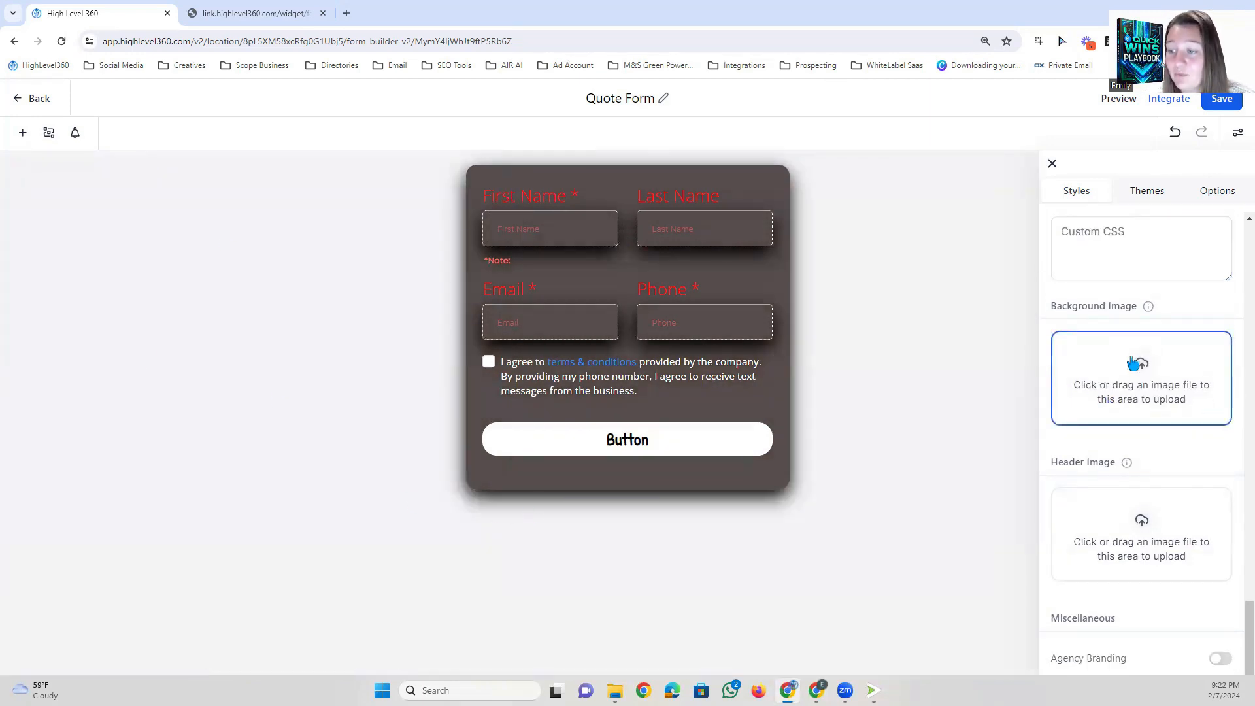
pyautogui.click(1105, 357)
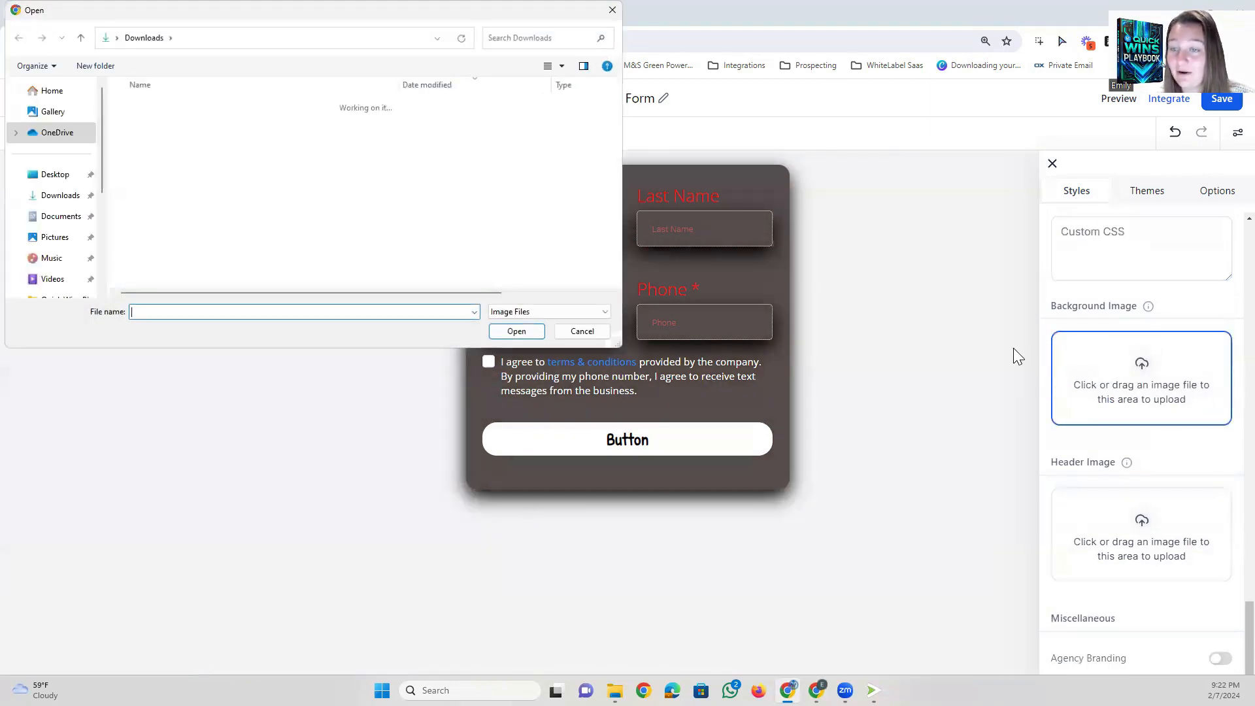
pyautogui.click(612, 10)
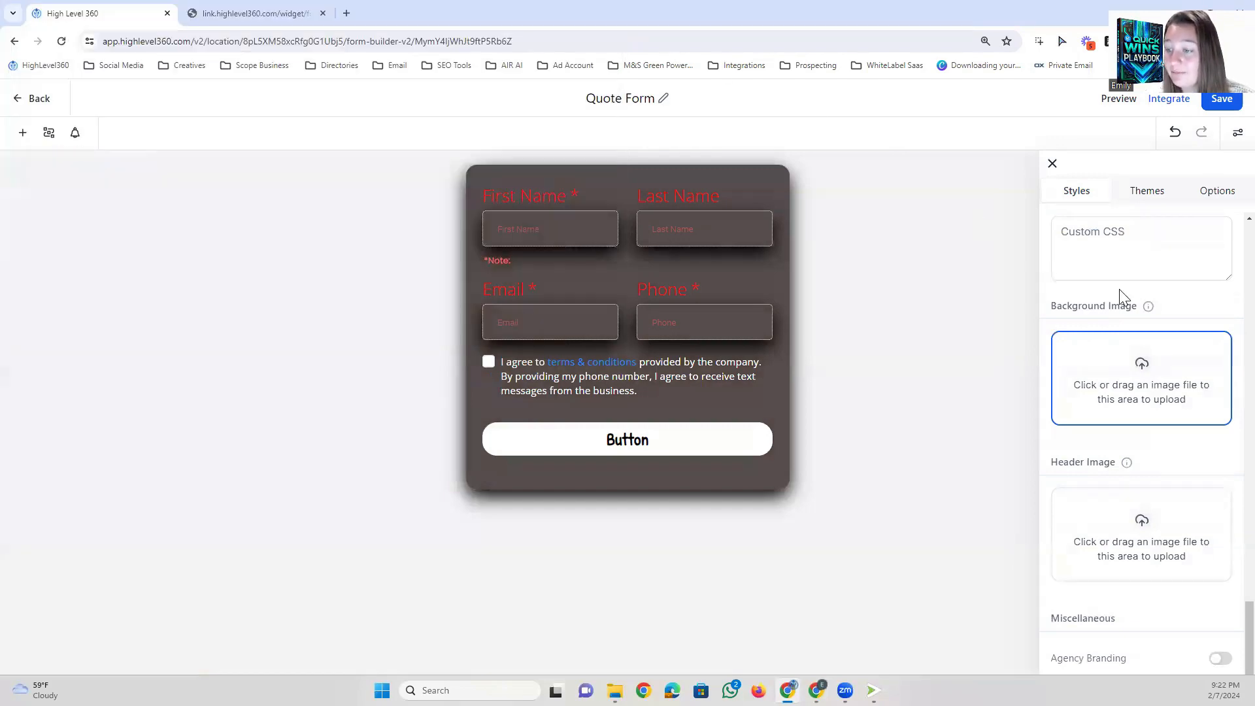
pyautogui.click(1114, 527)
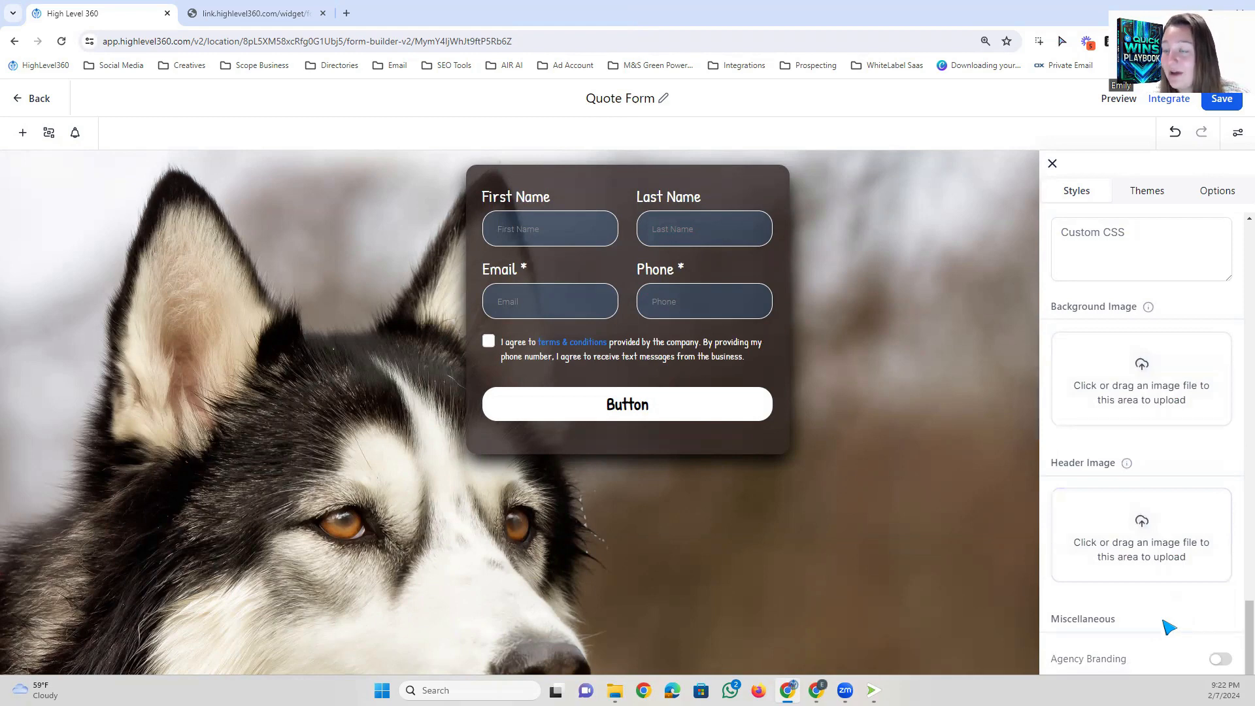
# Turn agency branding on to check its appearance, turn it back off, and save the form.
pyautogui.click(1219, 660)
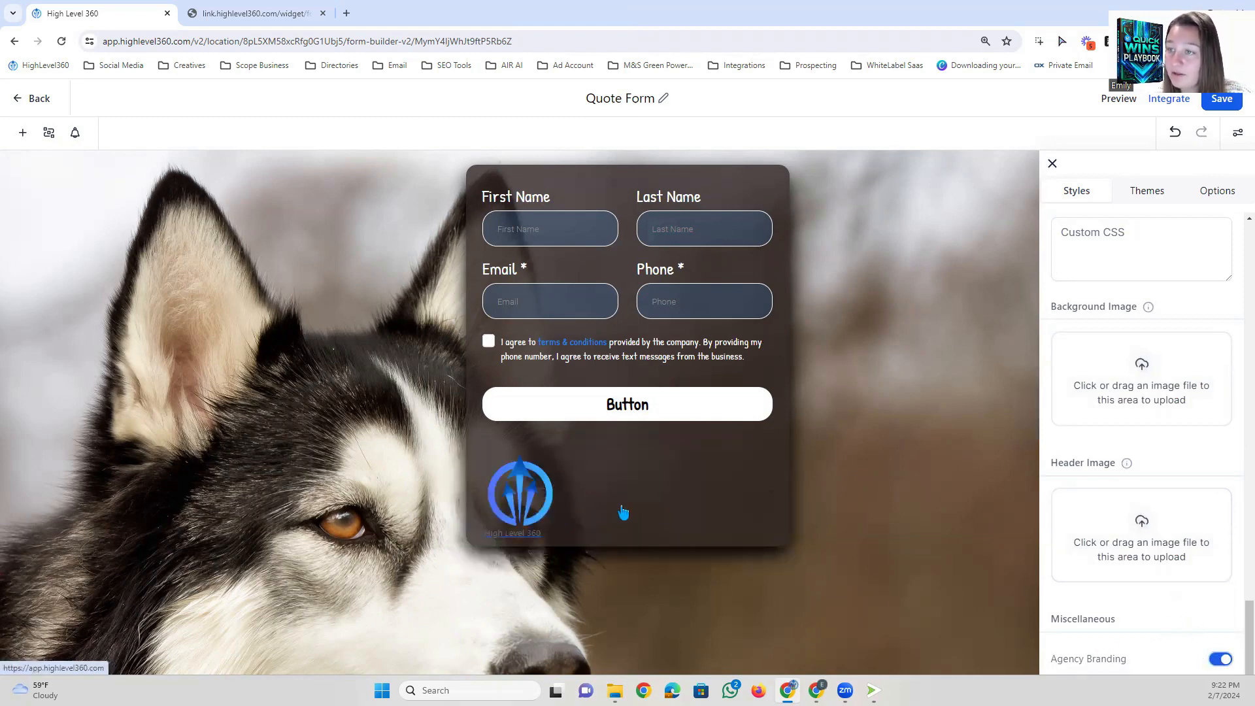
pyautogui.click(1223, 662)
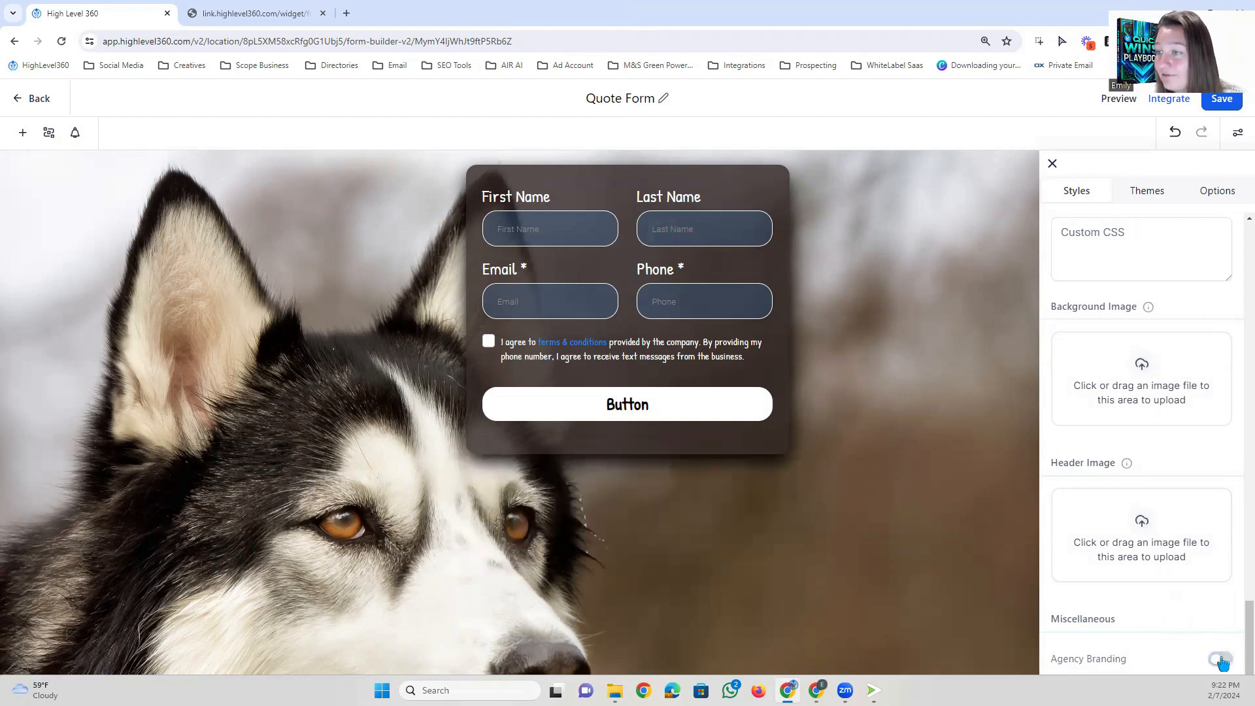
pyautogui.click(1221, 98)
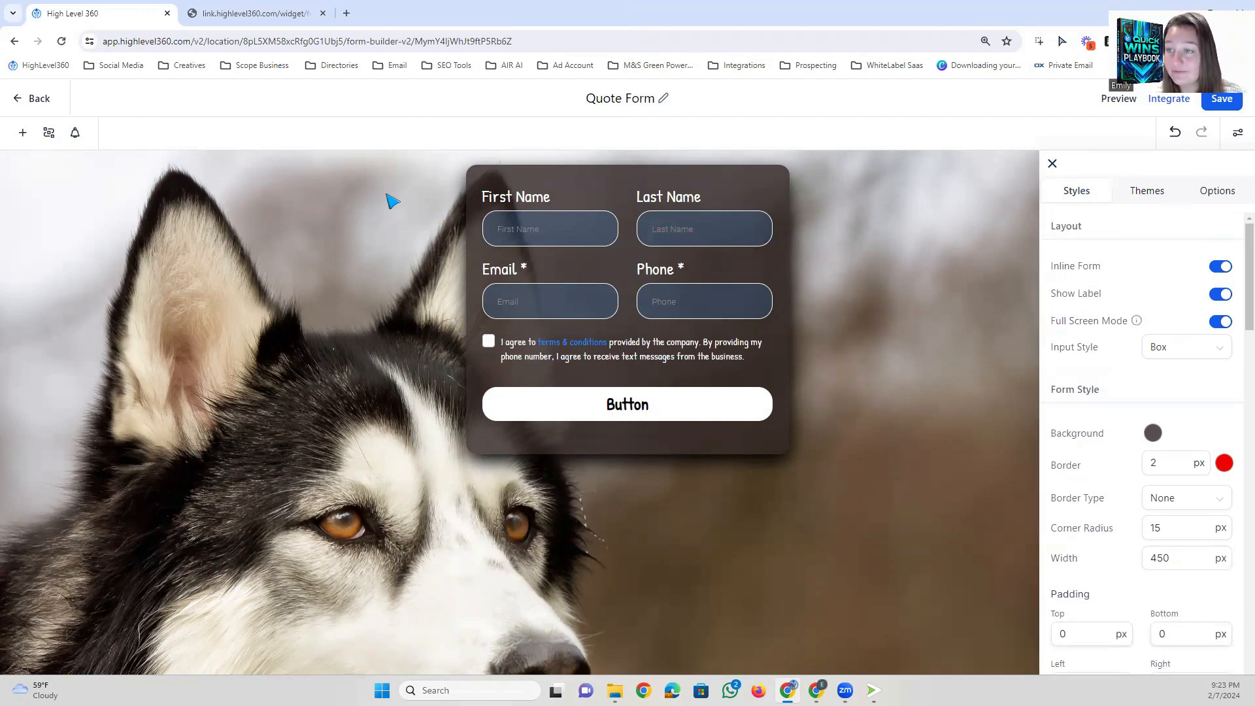
# Look through the quick-add form elements, from personal and contact info to address and customized elements.
pyautogui.click(22, 133)
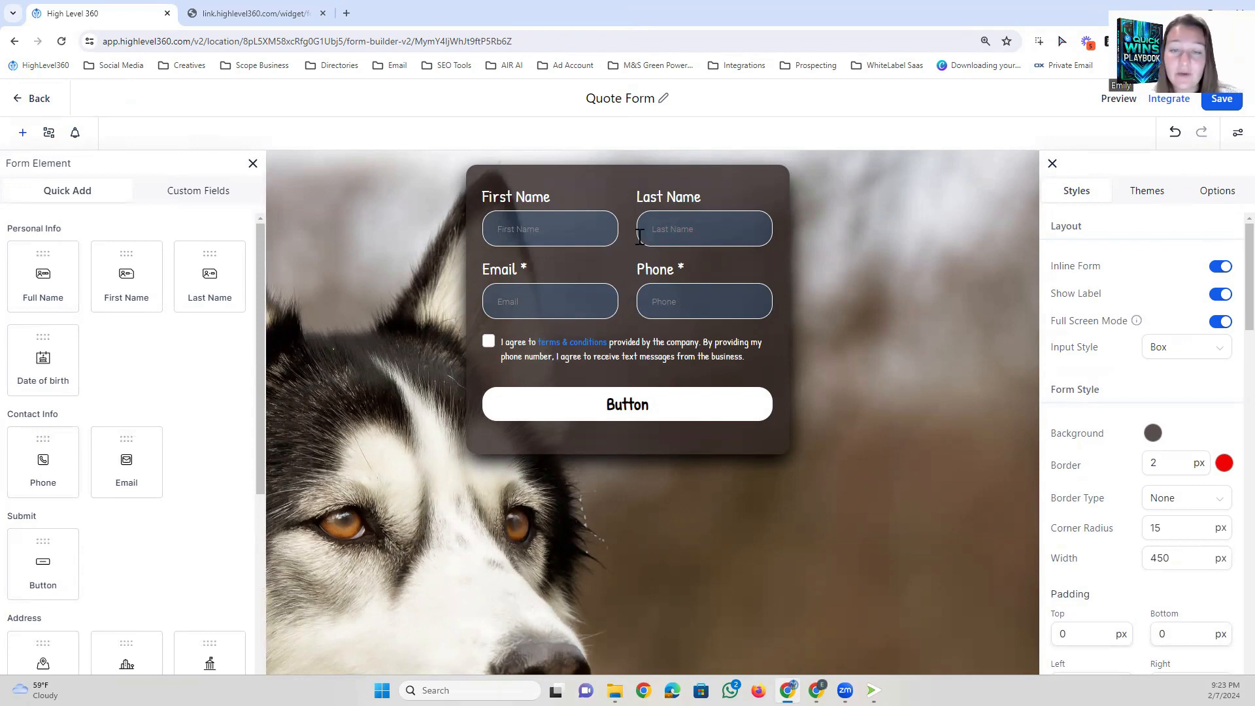
pyautogui.scroll(-2, 92, 364)
pyautogui.scroll(2, 103, 364)
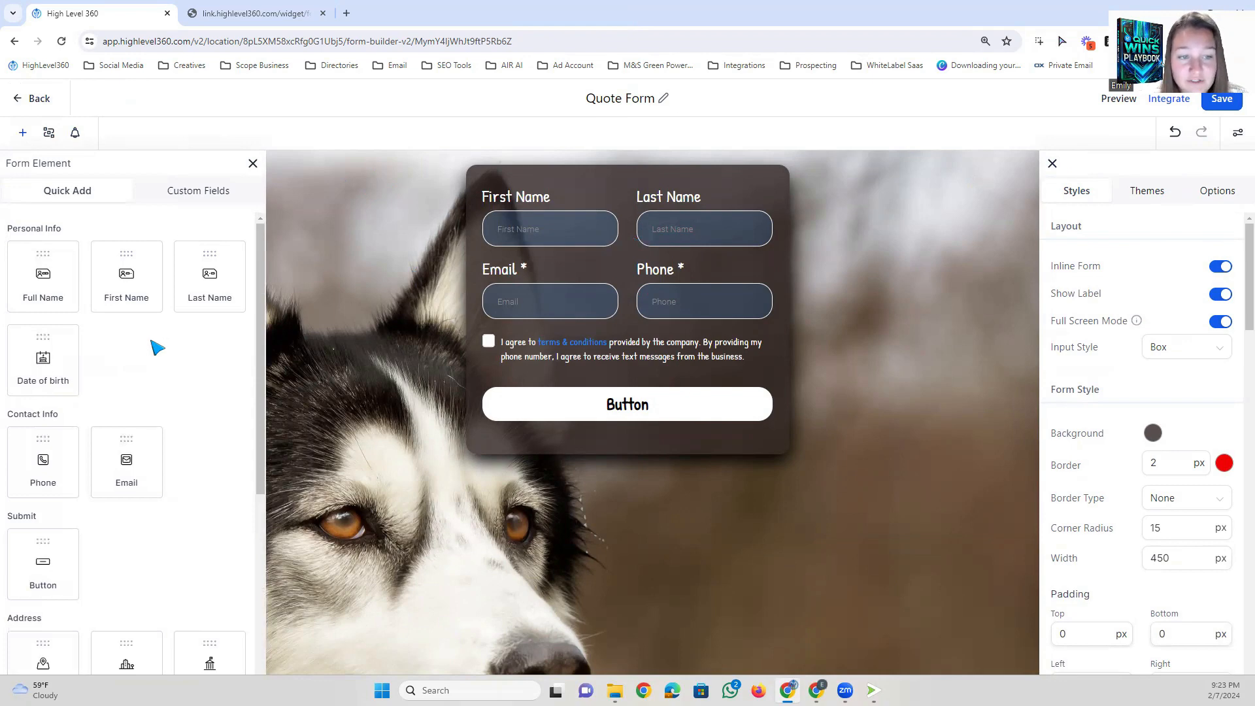
pyautogui.scroll(-2, 159, 397)
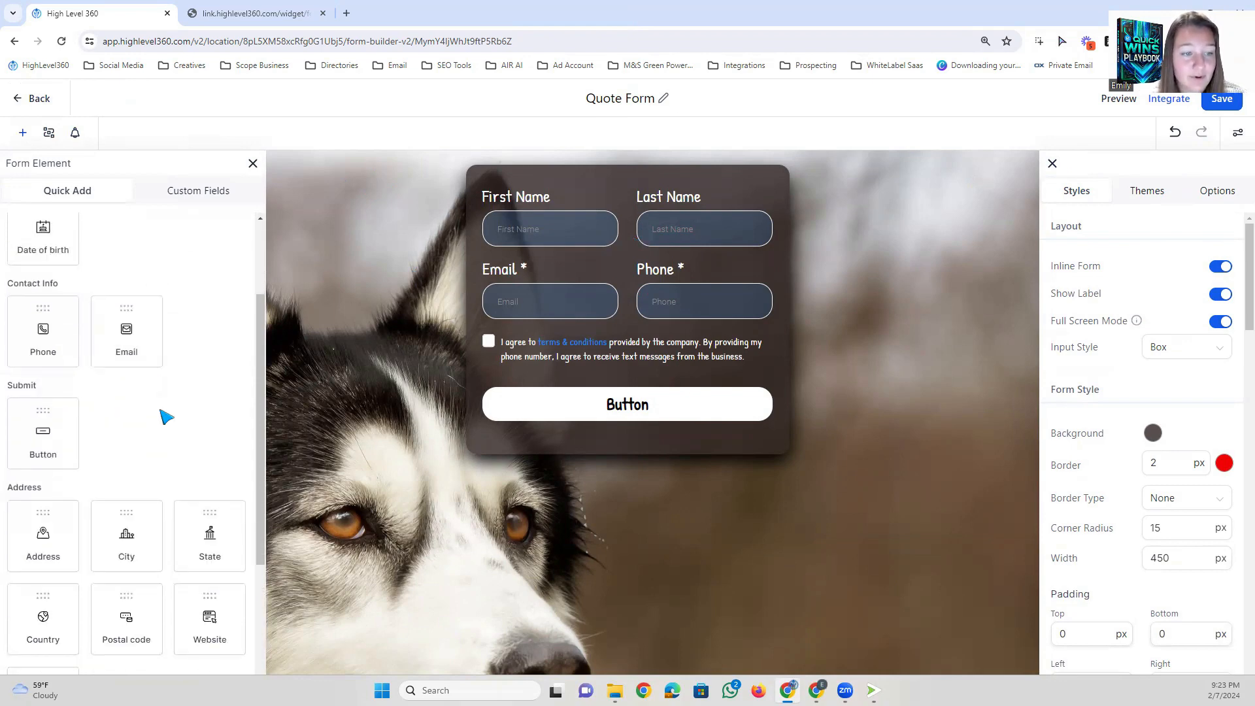
pyautogui.scroll(-1, 165, 418)
pyautogui.scroll(-3, 171, 421)
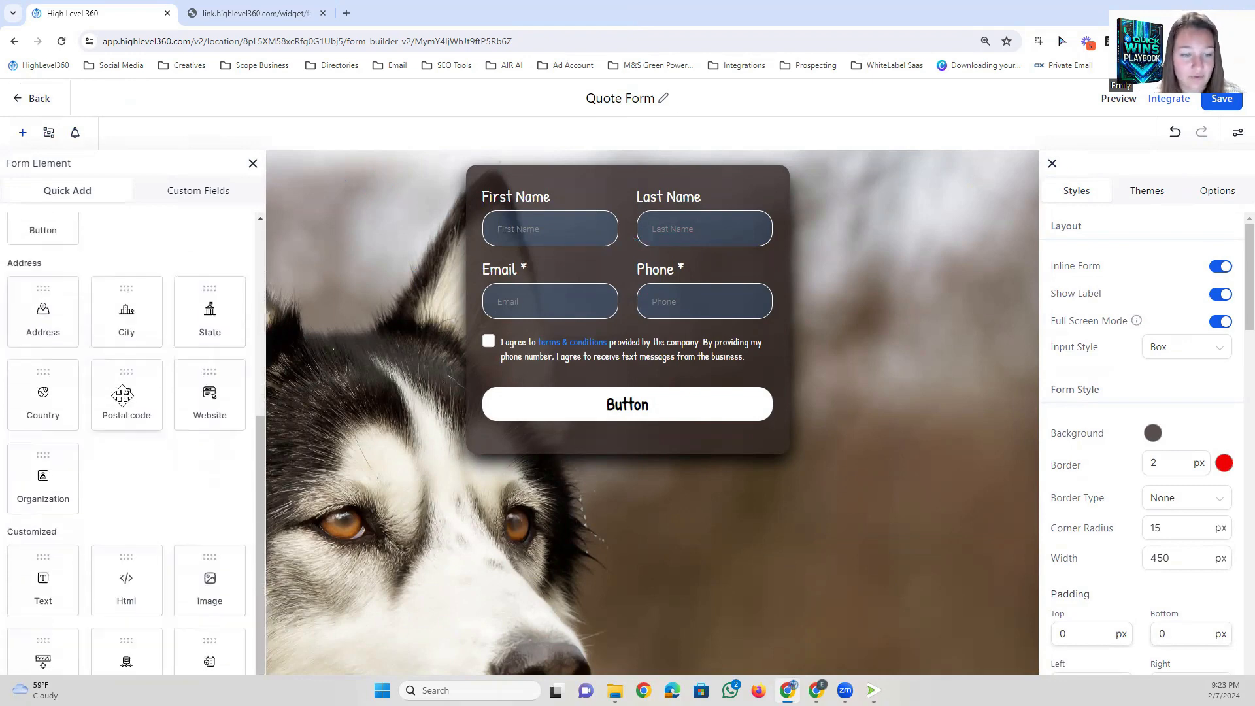
pyautogui.scroll(6, 111, 347)
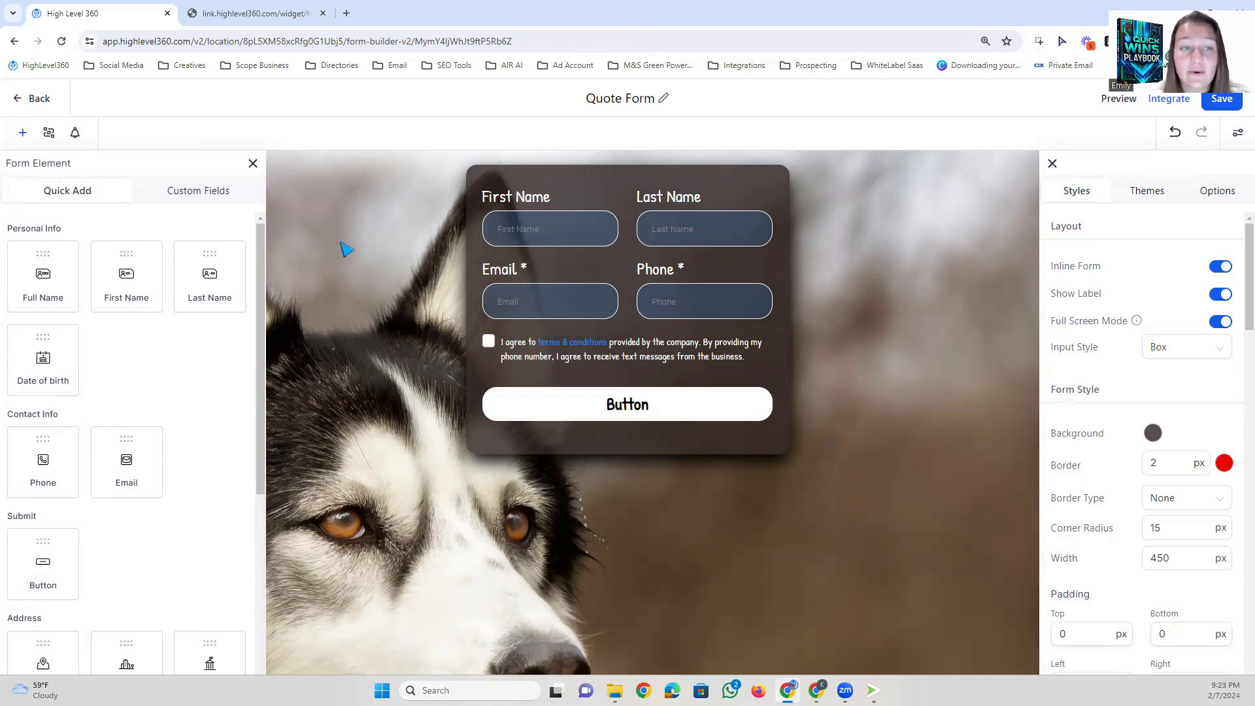
# Look at the custom fields and the settings for creating a new Single Line field, without saving one.
pyautogui.click(213, 196)
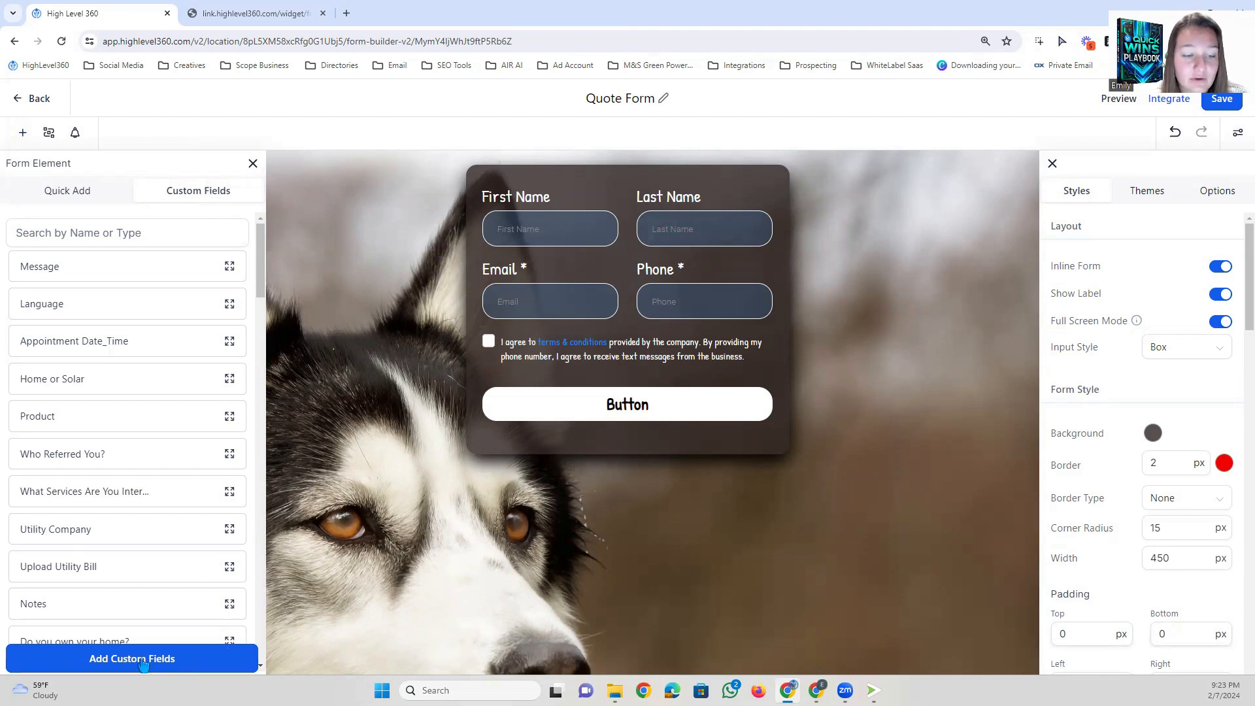
pyautogui.click(186, 667)
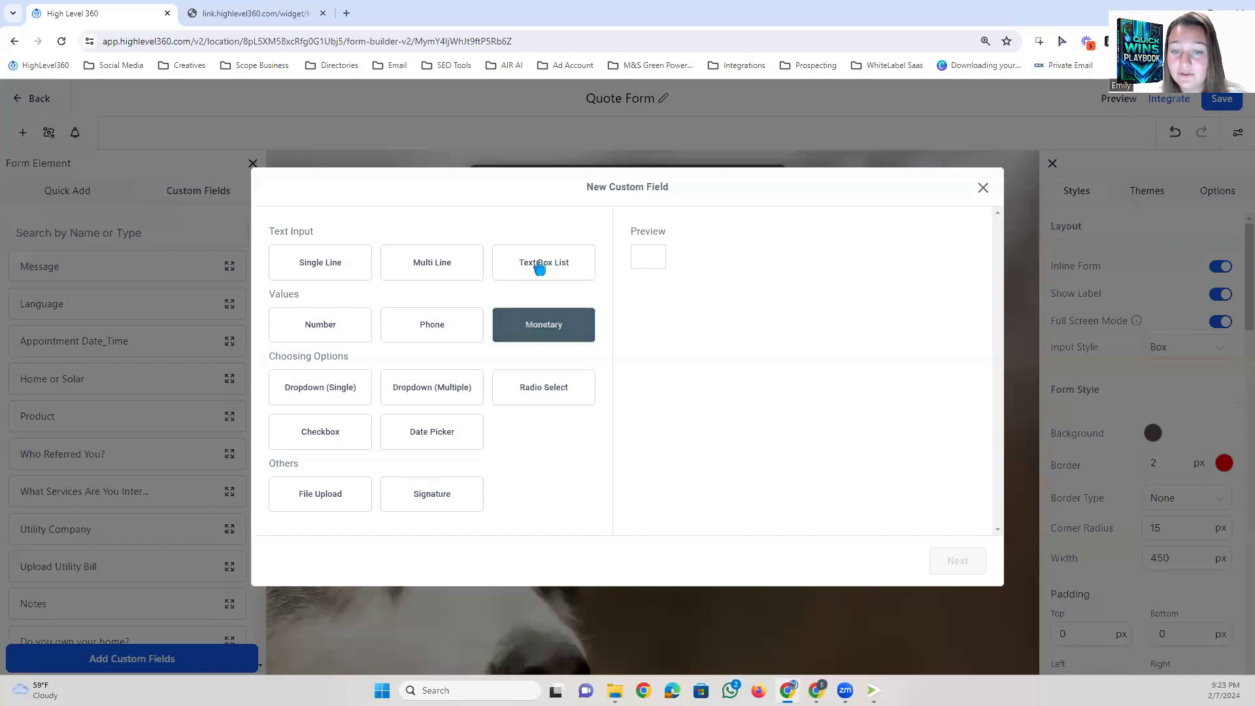
pyautogui.click(336, 264)
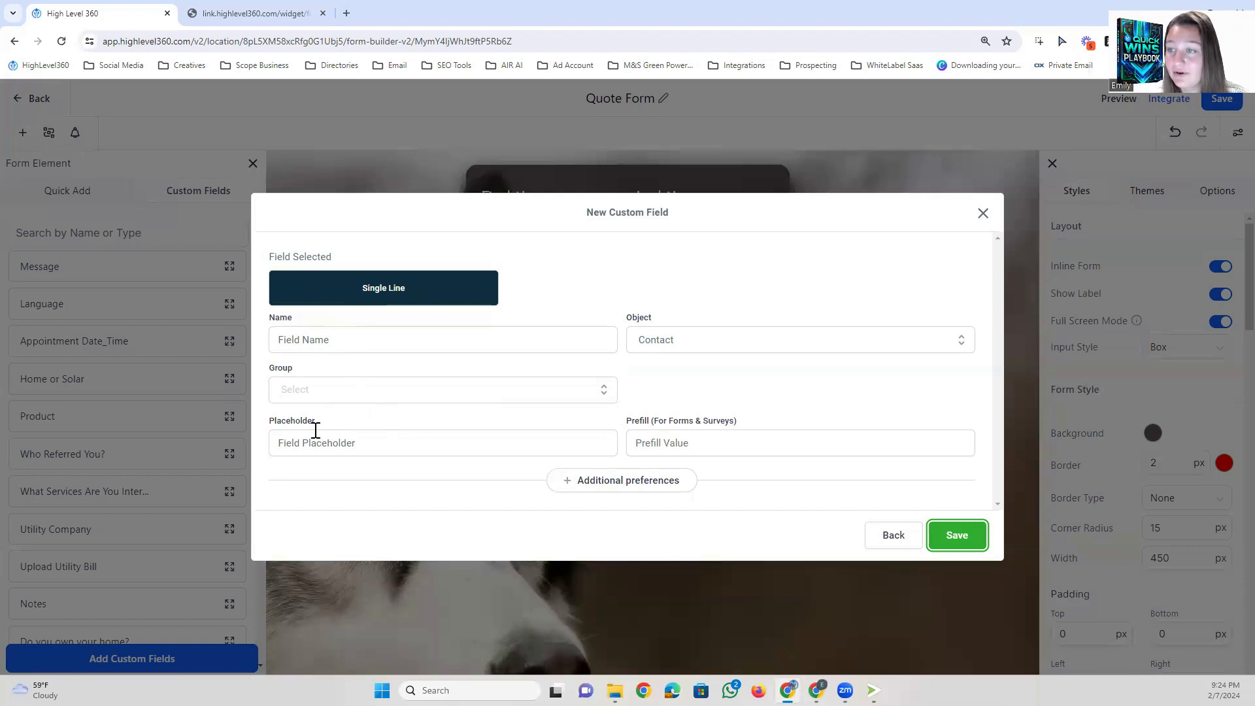
pyautogui.click(119, 347)
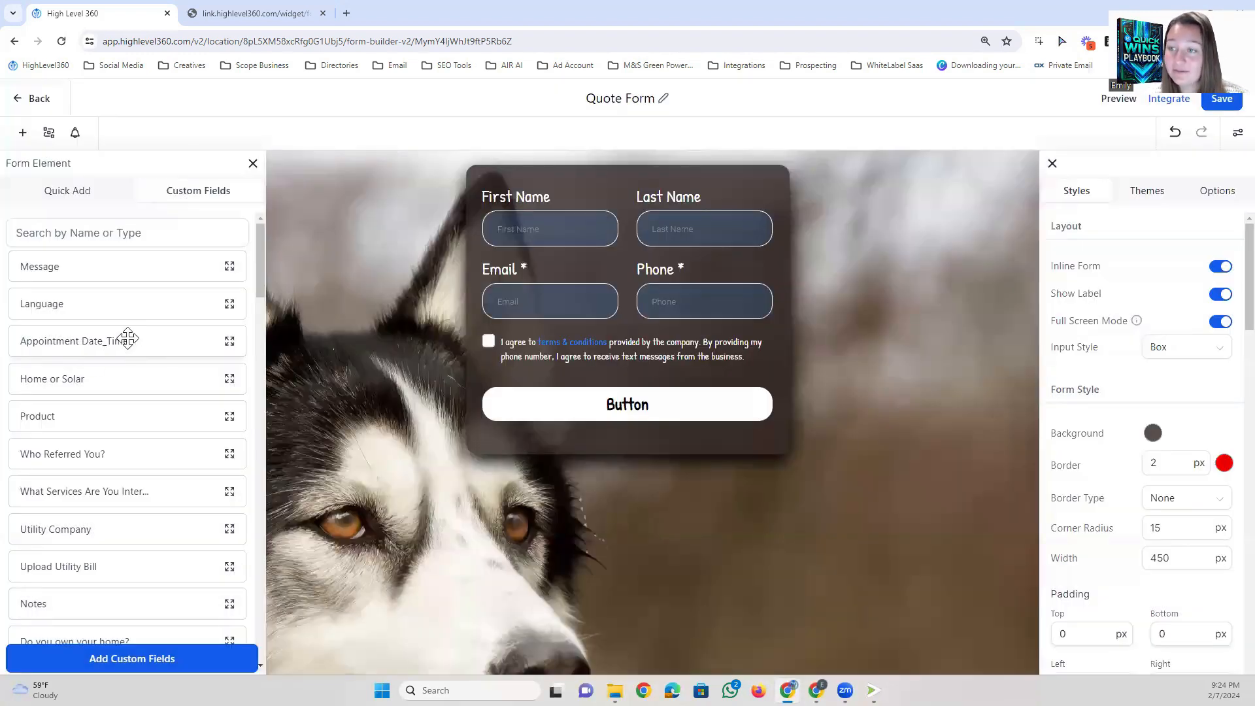
# Add the Message custom field to the form between the Email/Phone row and the consent checkbox.
pyautogui.moveTo(38, 266); pyautogui.dragTo(546, 354)
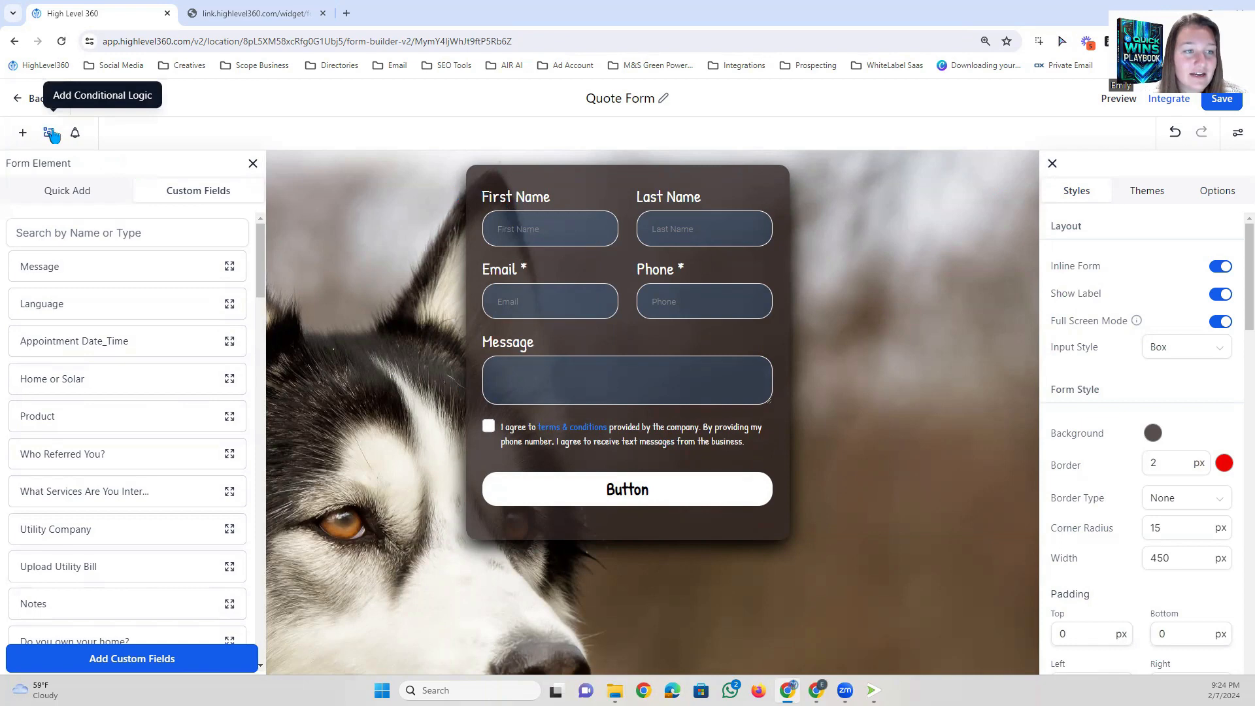
pyautogui.click(21, 137)
pyautogui.click(21, 137)
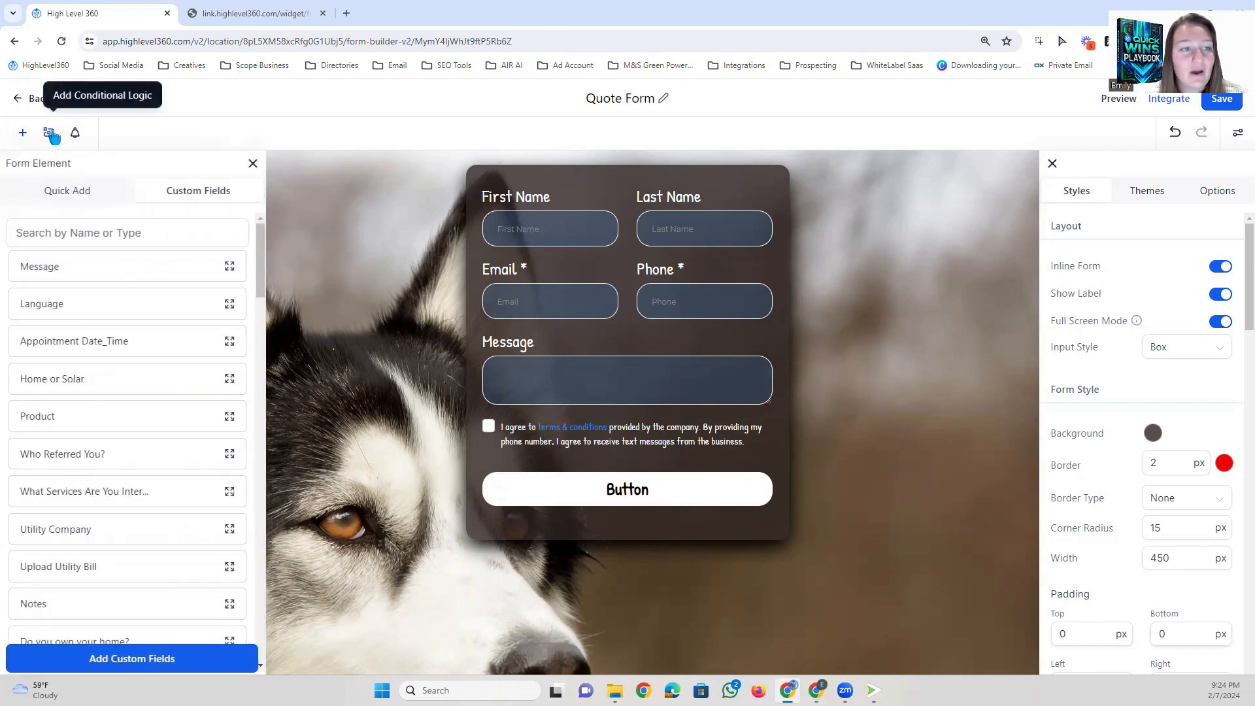
# Try a Redirect to URL condition that applies if Message contains "job".
pyautogui.click(50, 133)
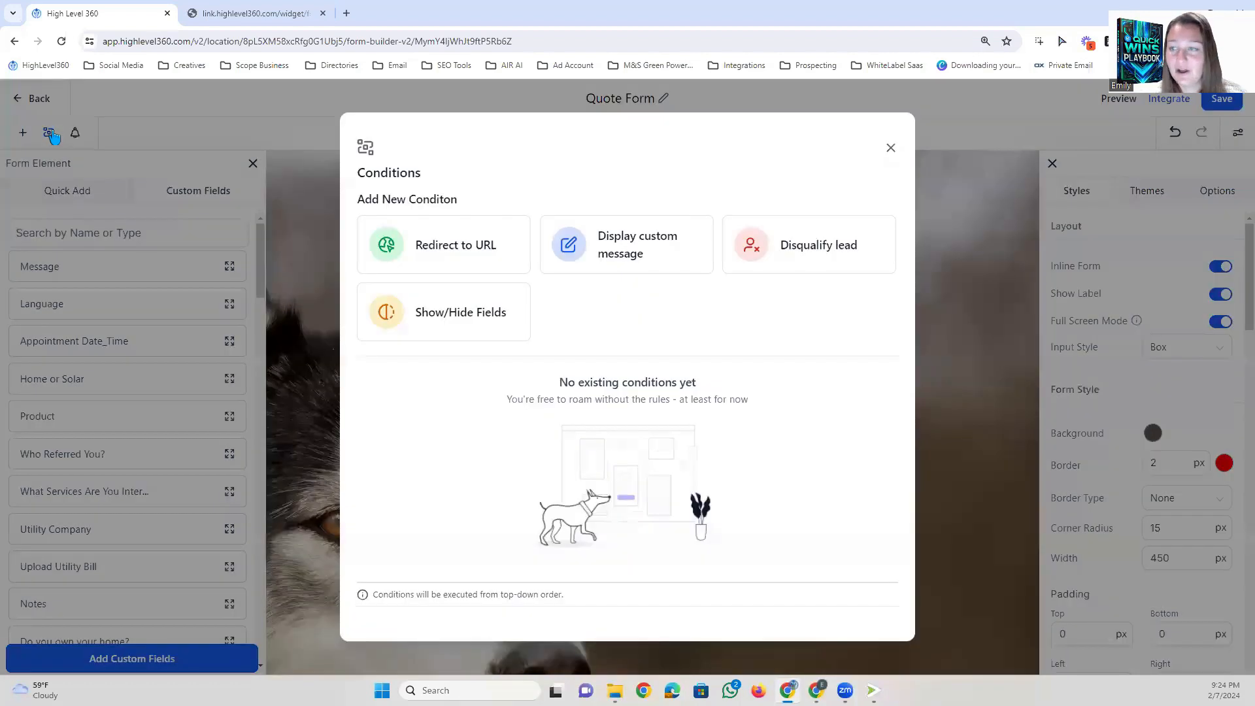
pyautogui.click(476, 251)
pyautogui.click(459, 280)
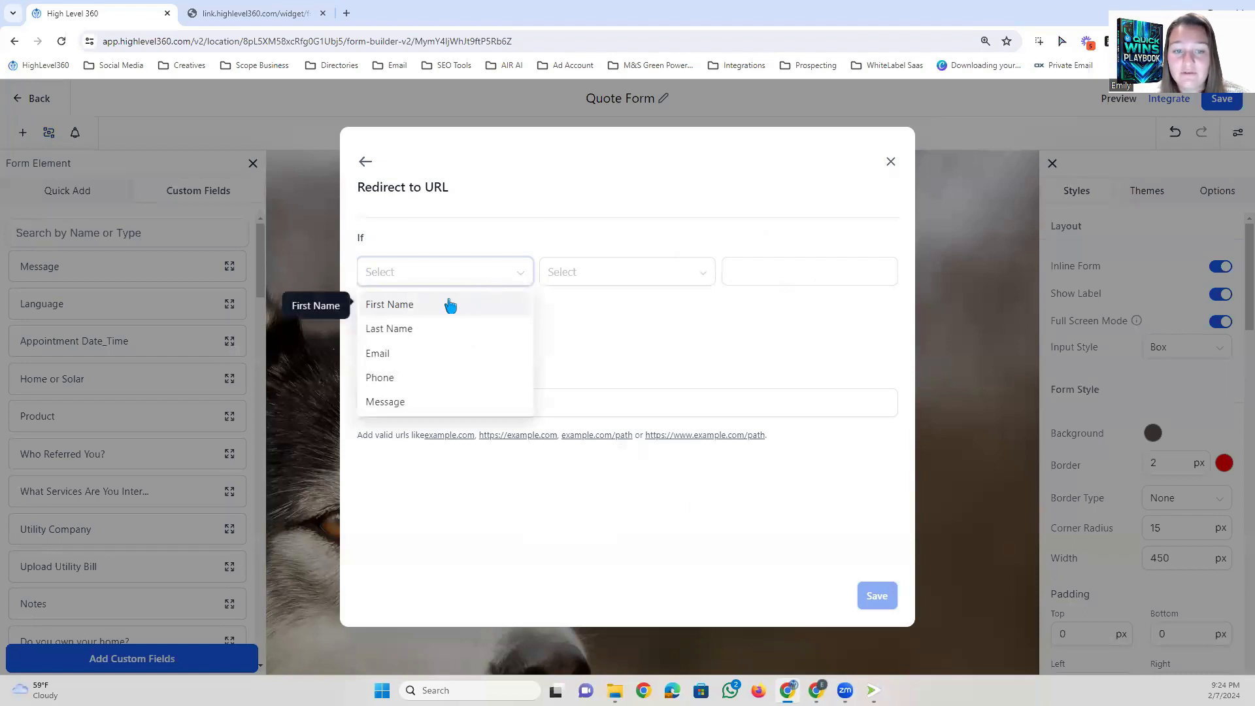
pyautogui.click(384, 402)
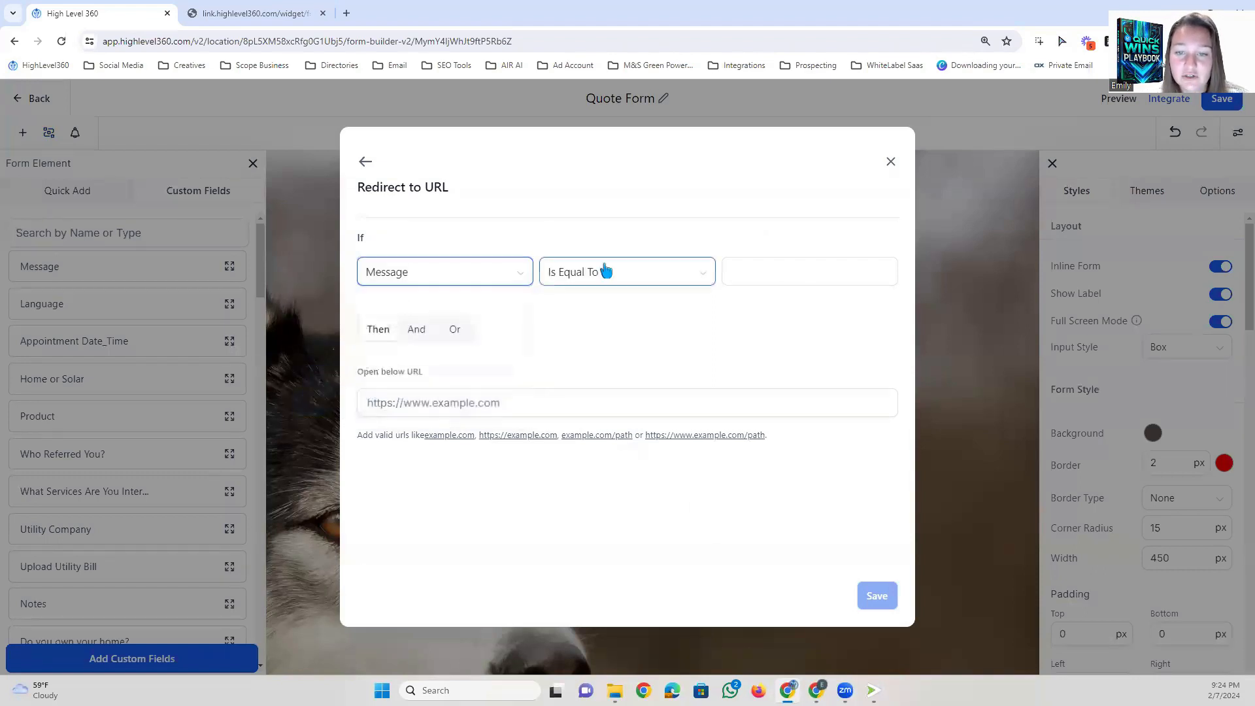
pyautogui.click(605, 272)
pyautogui.click(604, 356)
pyautogui.click(732, 272)
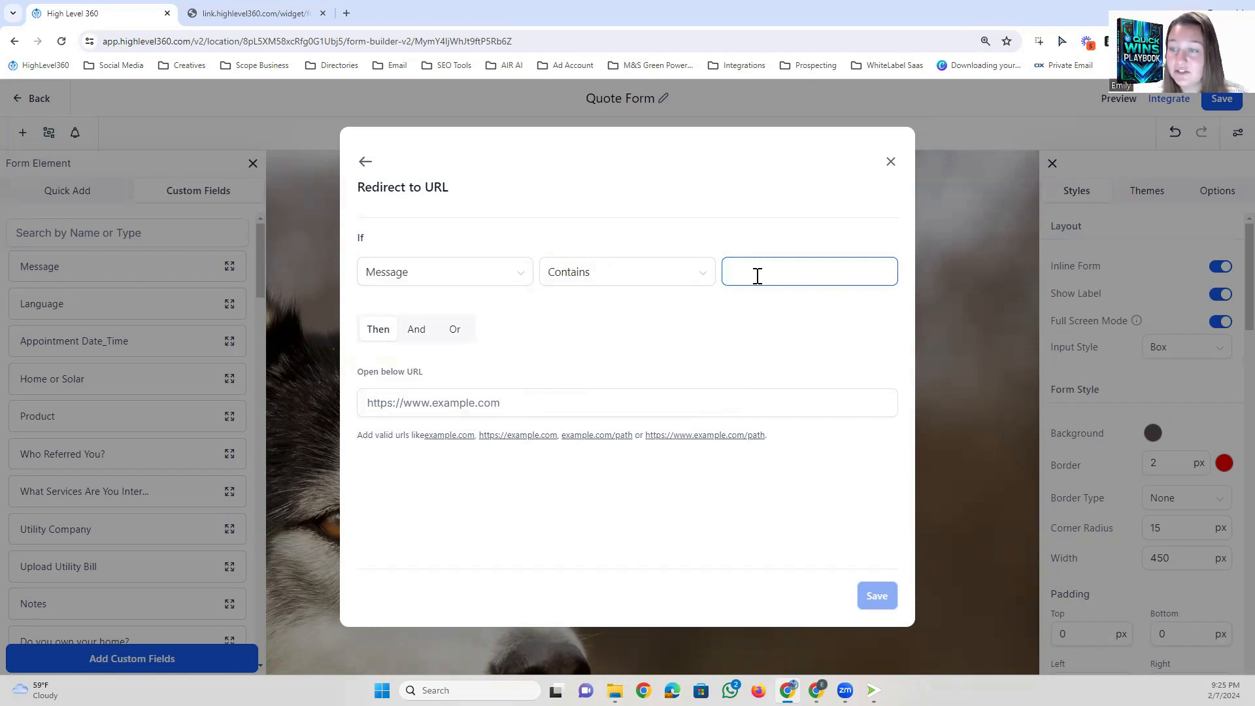
pyautogui.write('job')
pyautogui.click(435, 399)
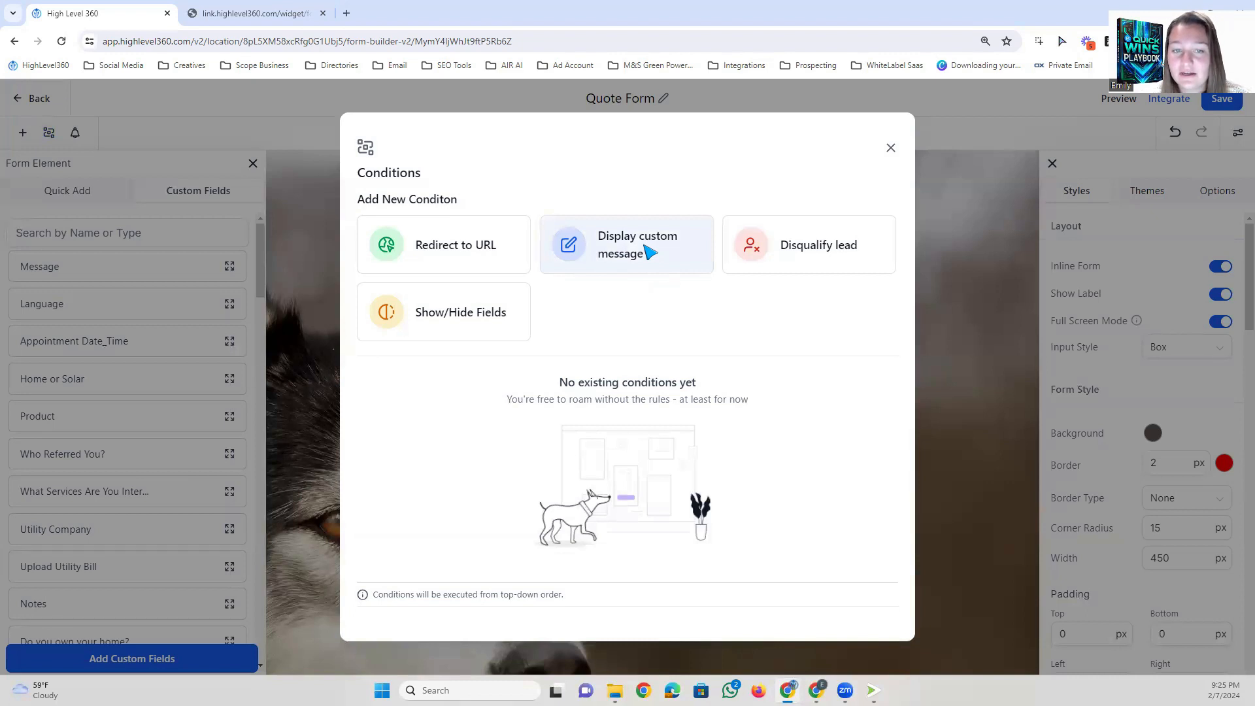
# Try a Display custom message condition that applies if Message contains "job".
pyautogui.click(651, 252)
pyautogui.click(445, 275)
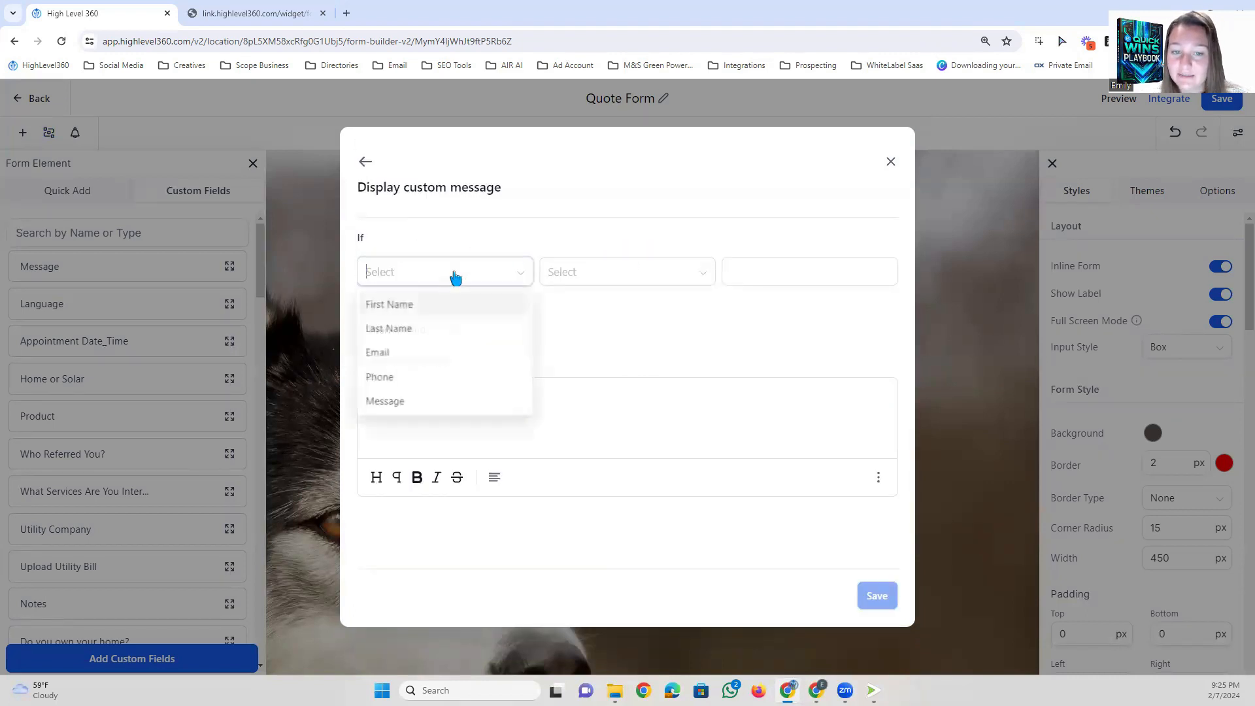
pyautogui.click(439, 405)
pyautogui.click(626, 272)
pyautogui.click(575, 354)
pyautogui.click(750, 284)
pyautogui.write('job')
pyautogui.click(458, 394)
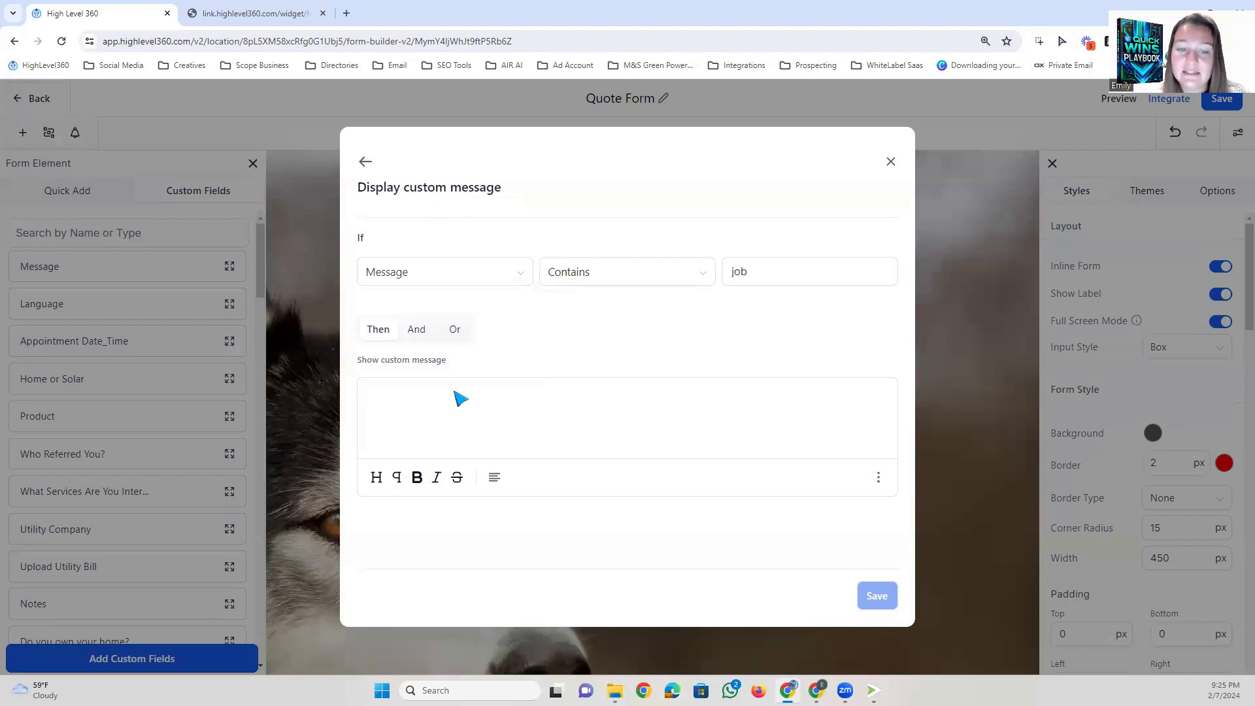
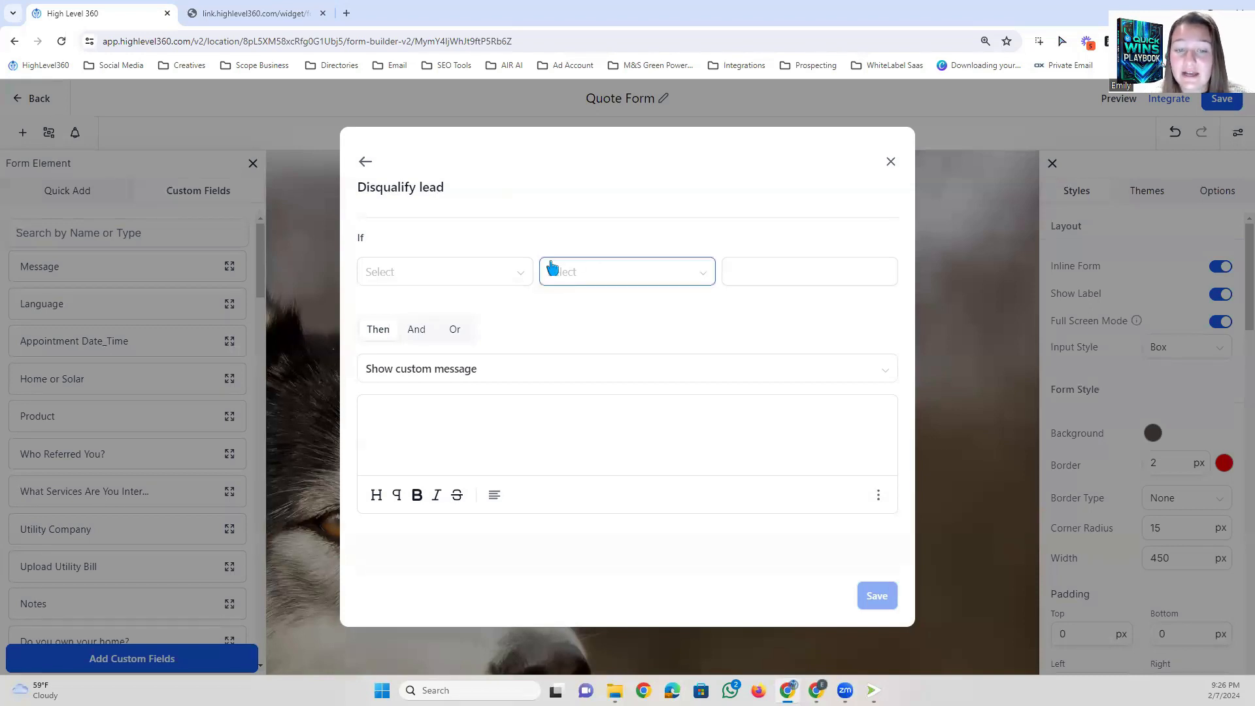
# Try Open URL as the action of a Disqualify lead condition, then return to the condition types without saving.
pyautogui.click(514, 364)
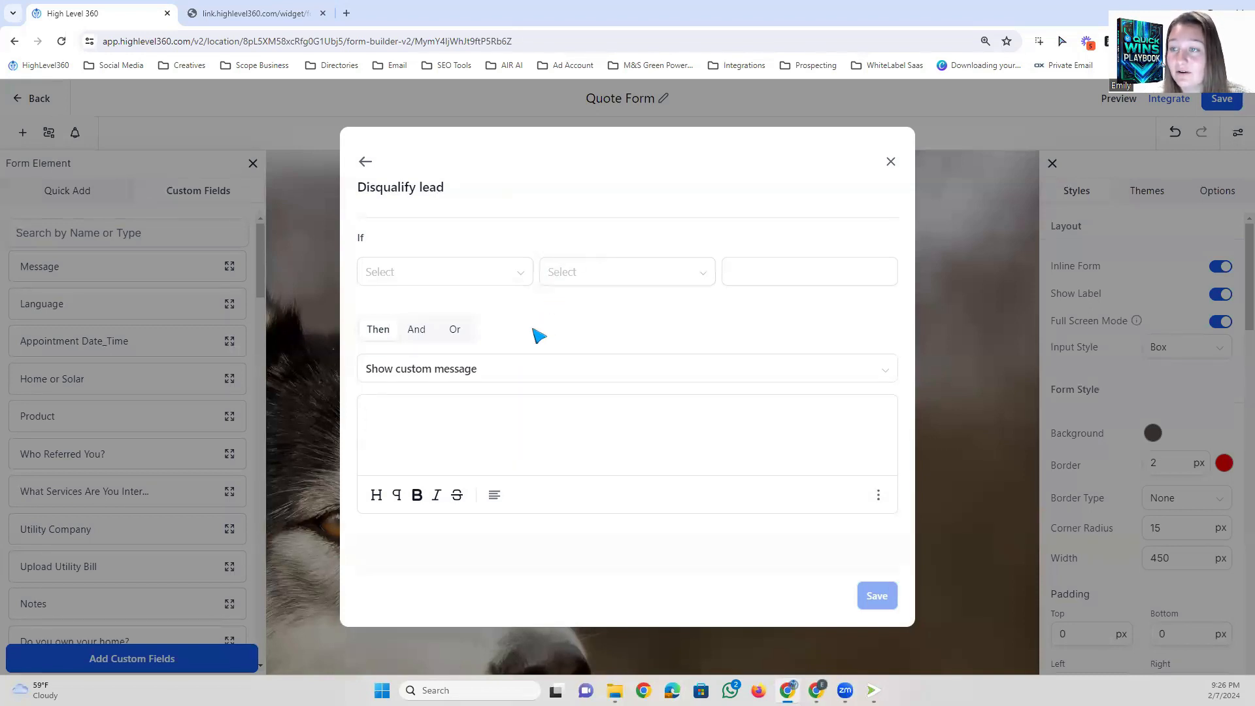
pyautogui.click(468, 366)
pyautogui.click(403, 428)
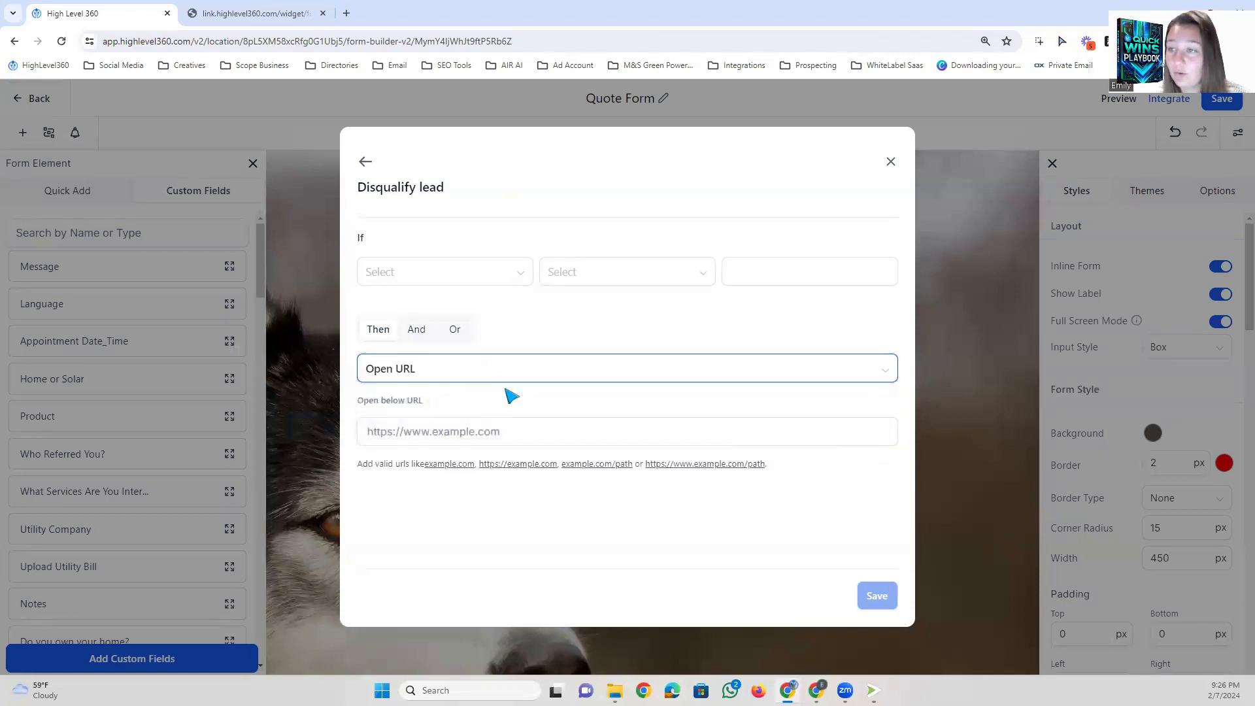
pyautogui.click(365, 161)
# Create and save a Show/Hide Fields condition that hides Email if Last Name contains "B".
pyautogui.click(462, 343)
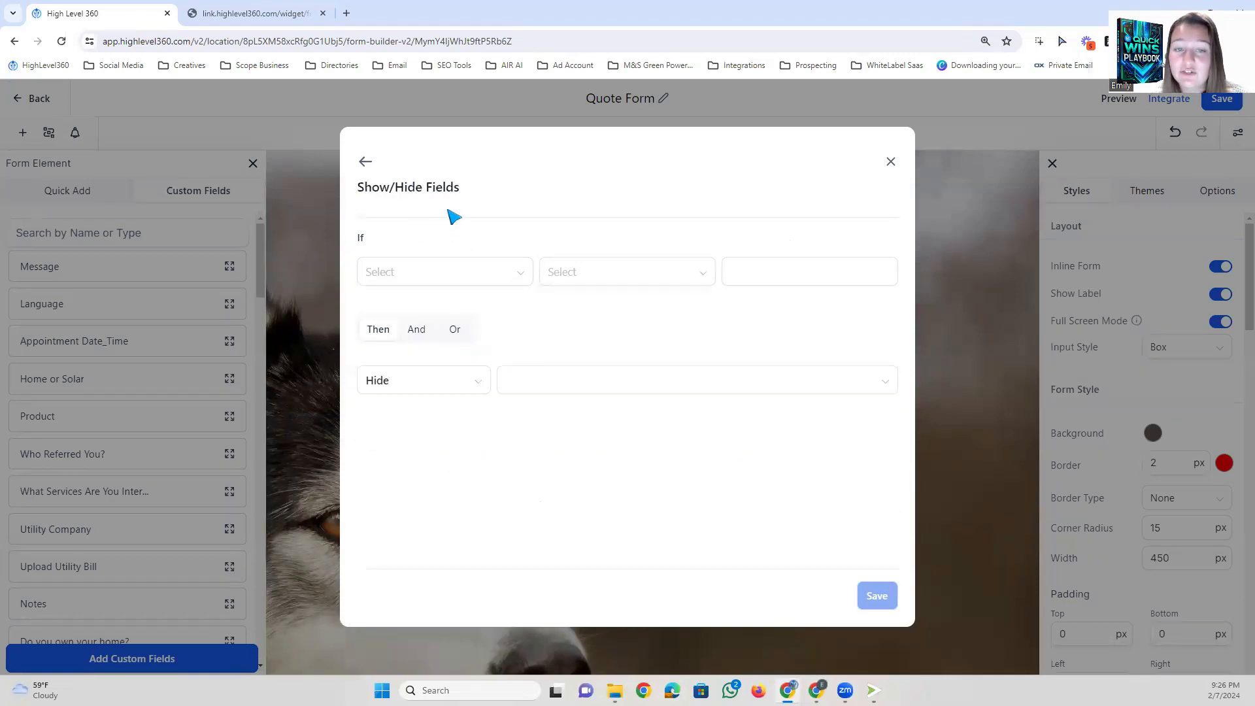
pyautogui.click(487, 270)
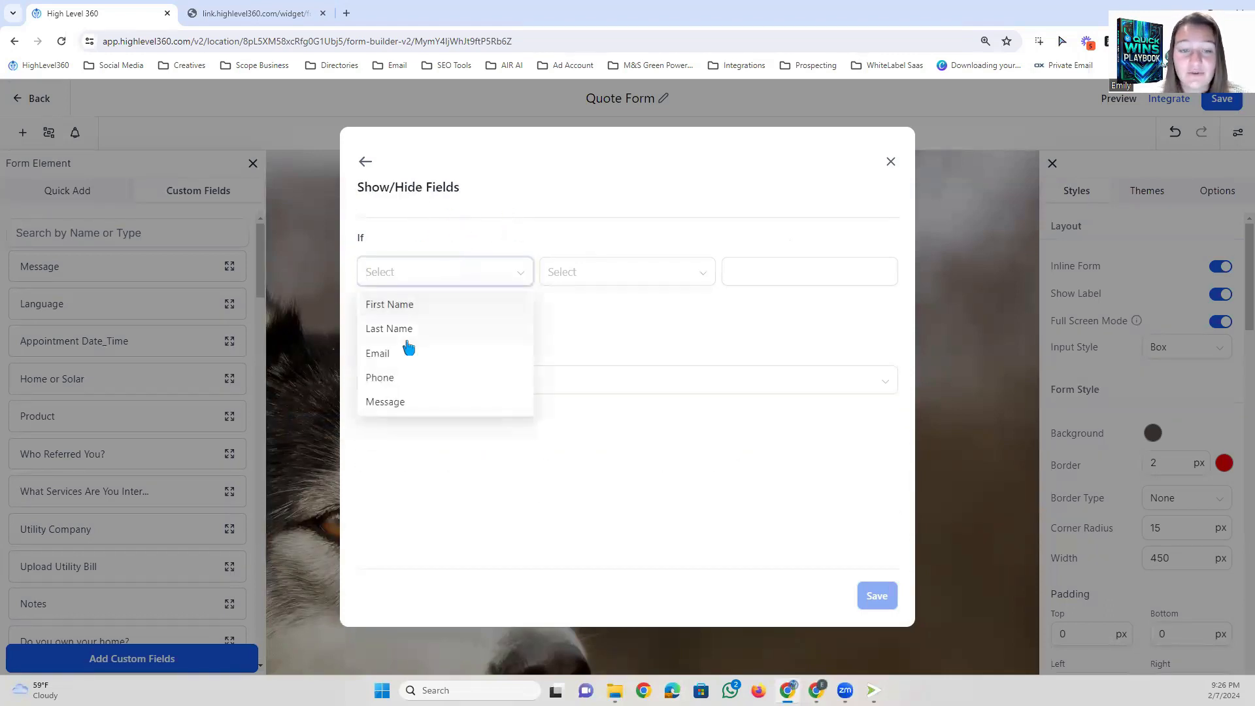
pyautogui.click(403, 329)
pyautogui.click(558, 273)
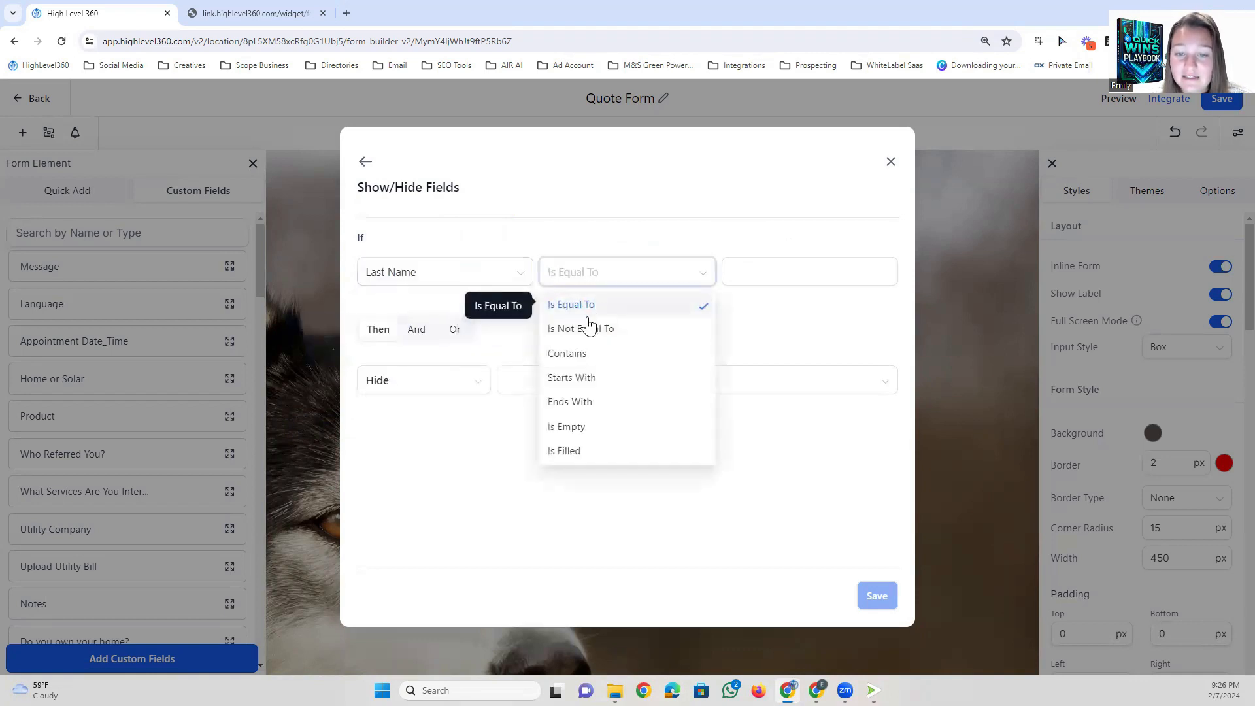
pyautogui.click(570, 353)
pyautogui.click(752, 266)
pyautogui.write('B')
pyautogui.click(465, 392)
pyautogui.click(546, 388)
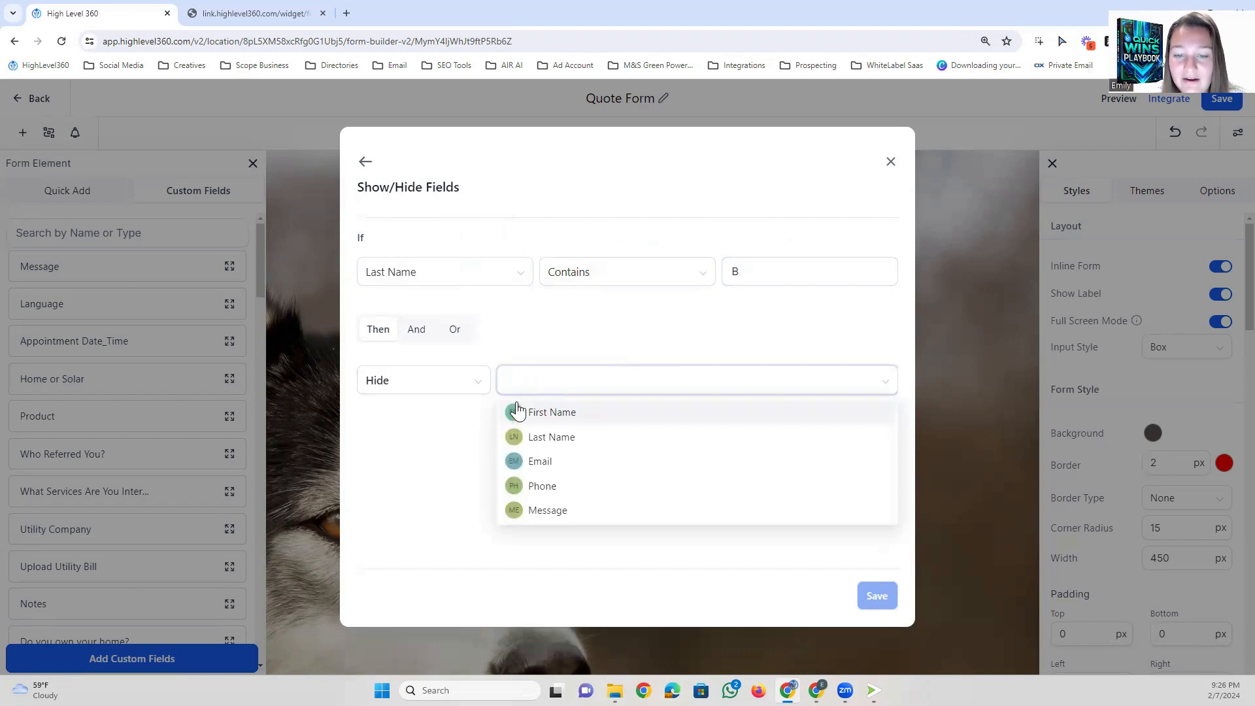
pyautogui.click(542, 461)
pyautogui.click(880, 595)
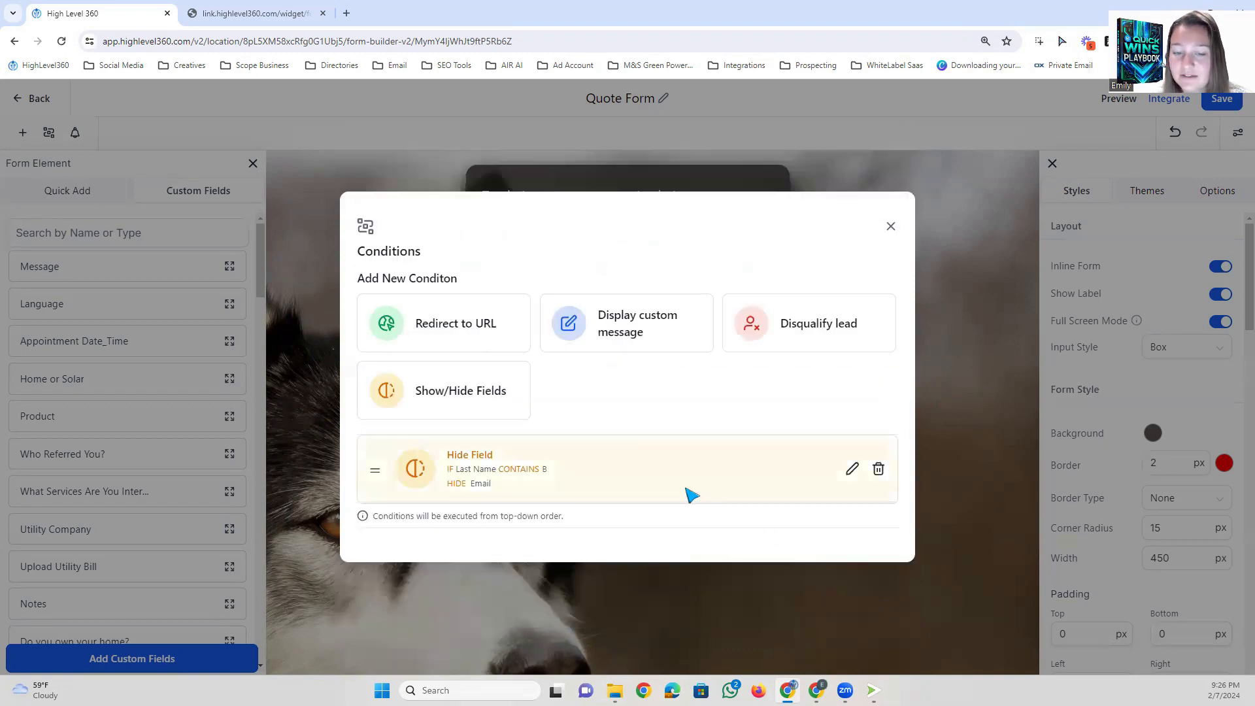
pyautogui.click(891, 226)
# Test the hide condition in the form preview by entering "B" as the last name.
pyautogui.click(708, 153)
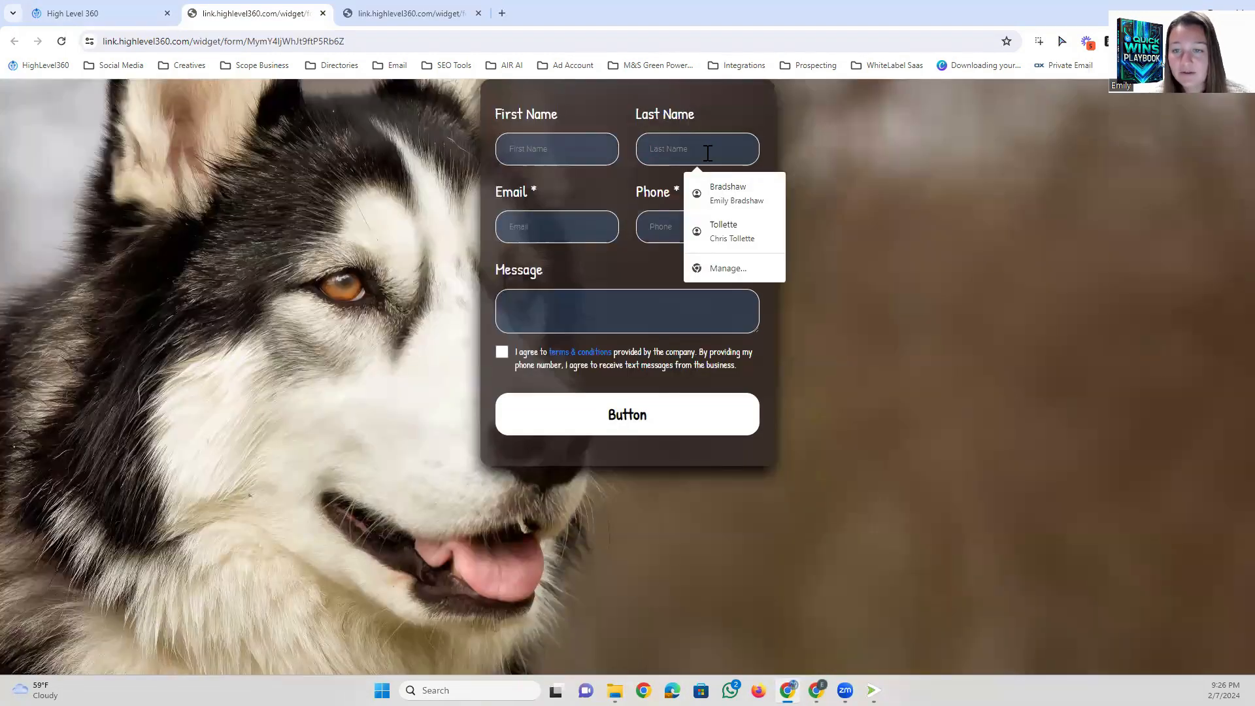
pyautogui.write('B')
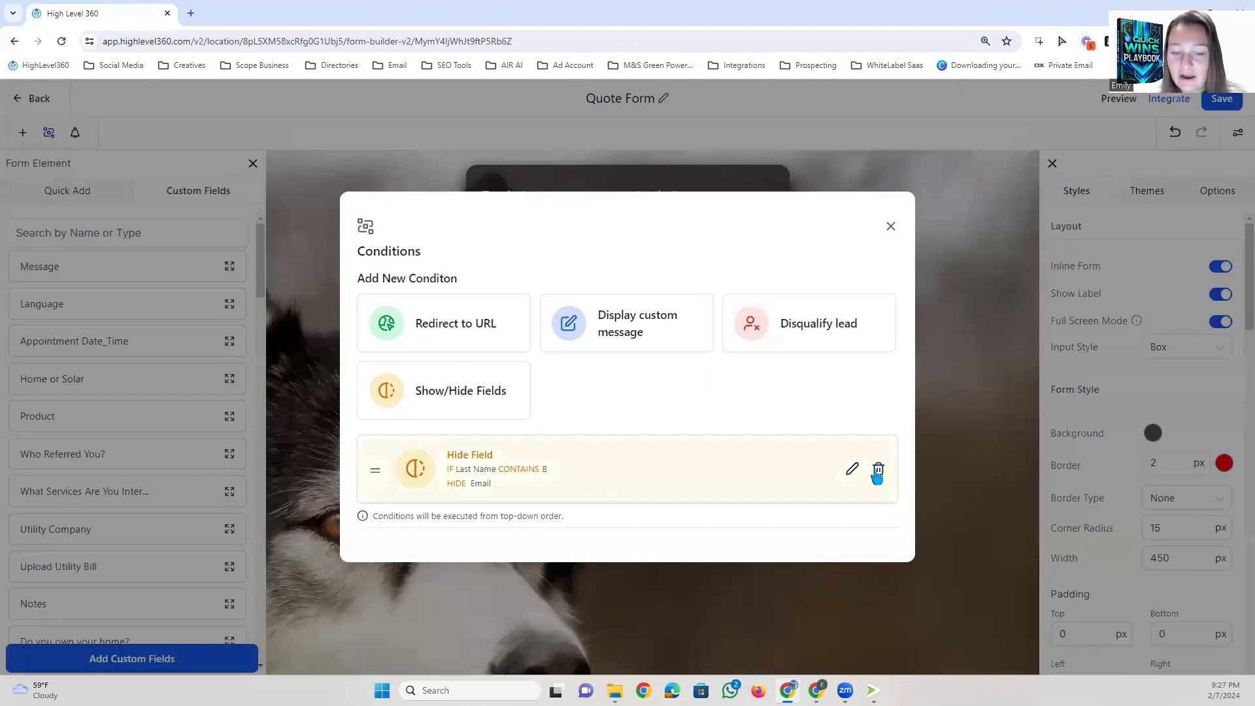
# Delete the condition that hides Email based on Last Name.
pyautogui.click(876, 471)
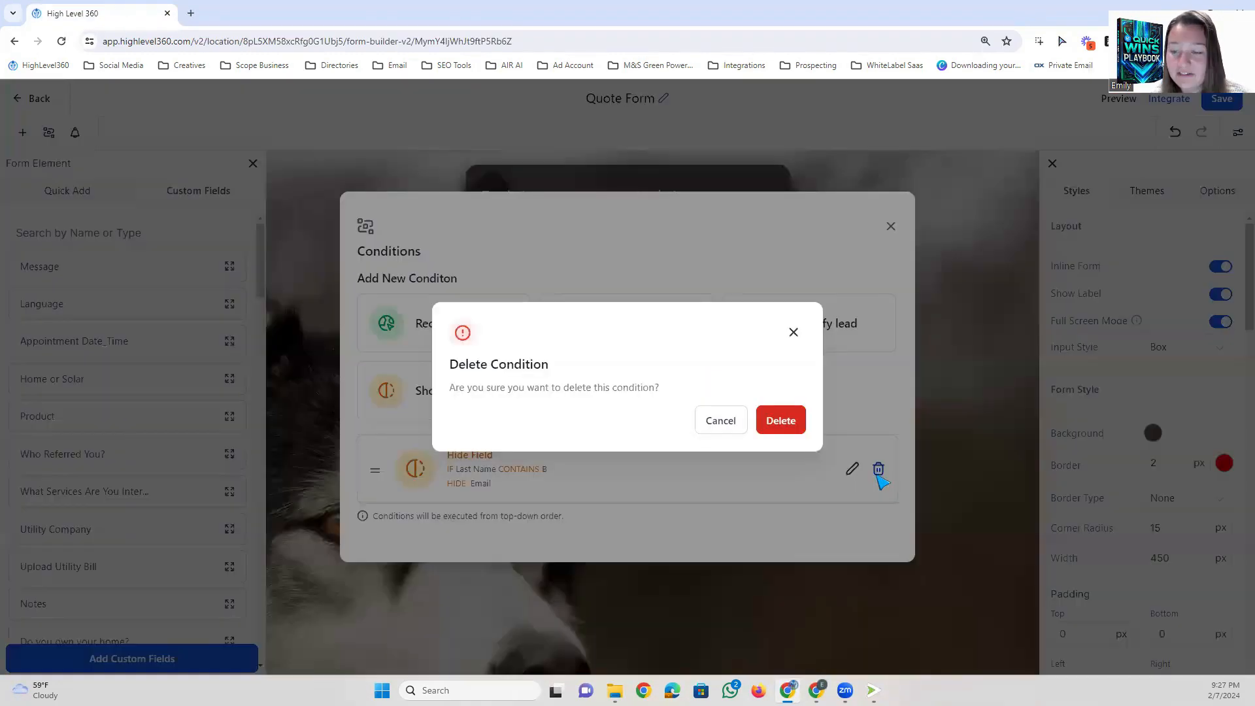
pyautogui.click(782, 422)
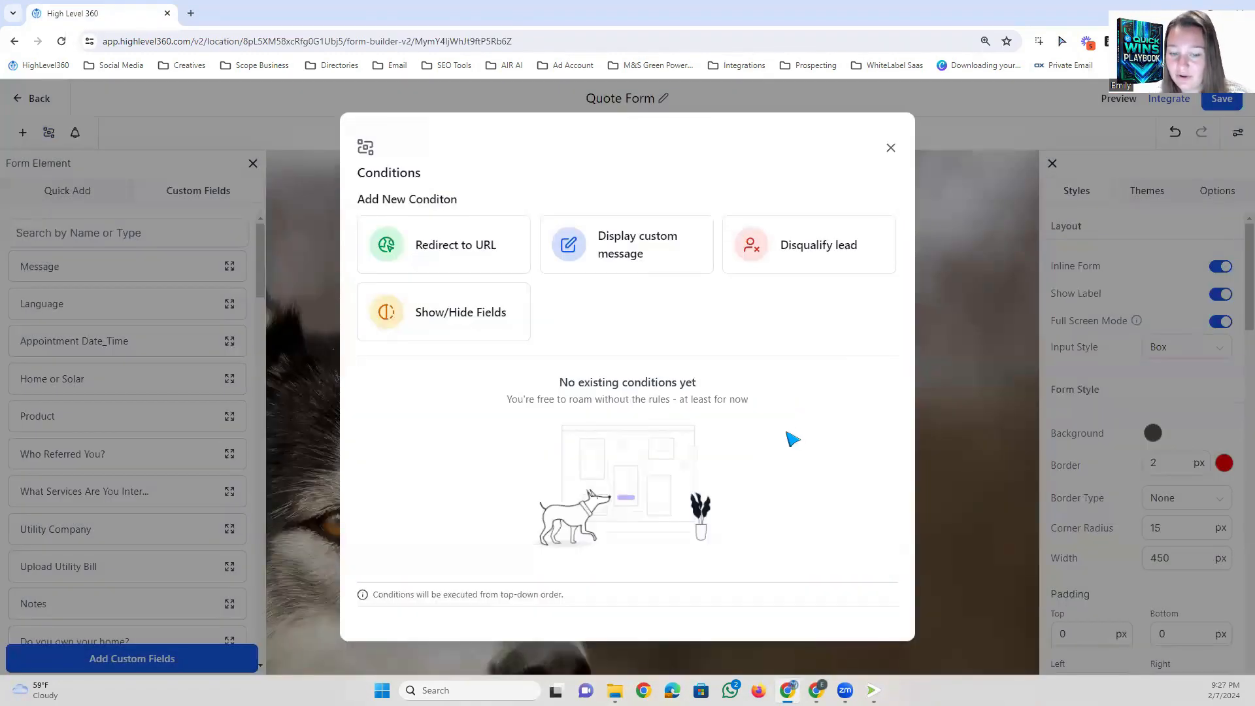
# Close the conditions, turn on Email Notification in the form's notification settings, and review its Subject, Email (To) and Sender name fields.
pyautogui.click(891, 148)
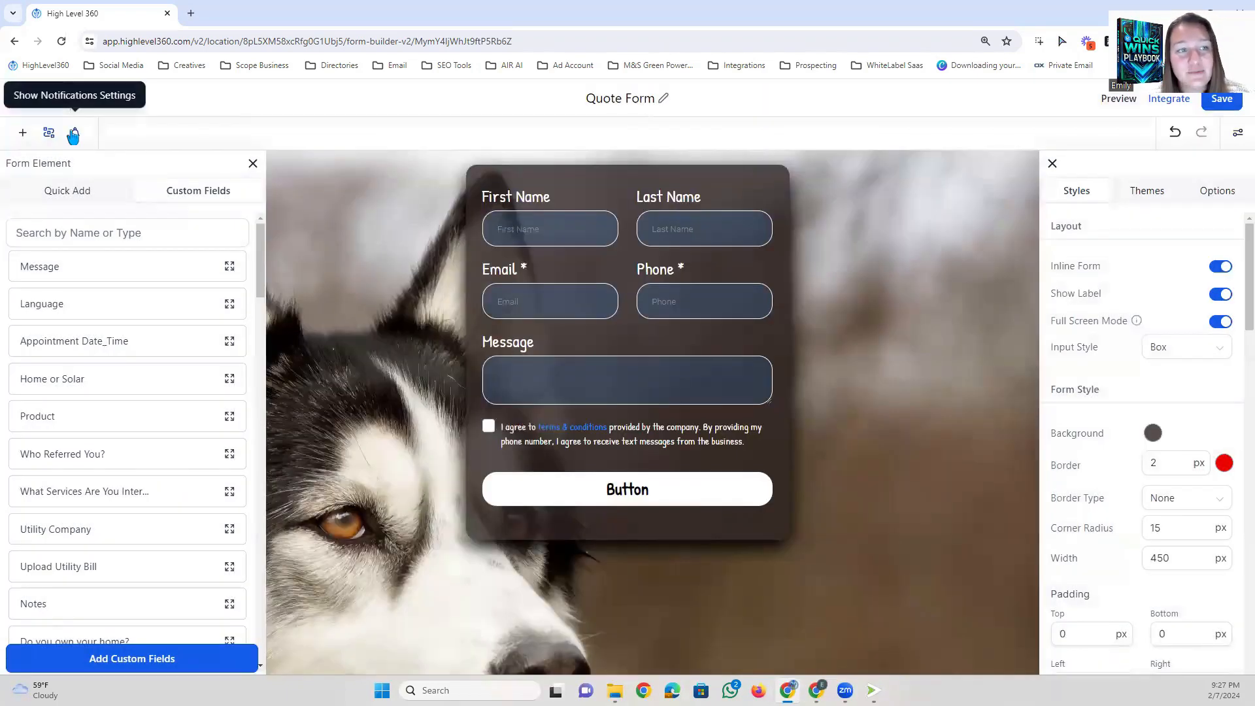
pyautogui.click(72, 136)
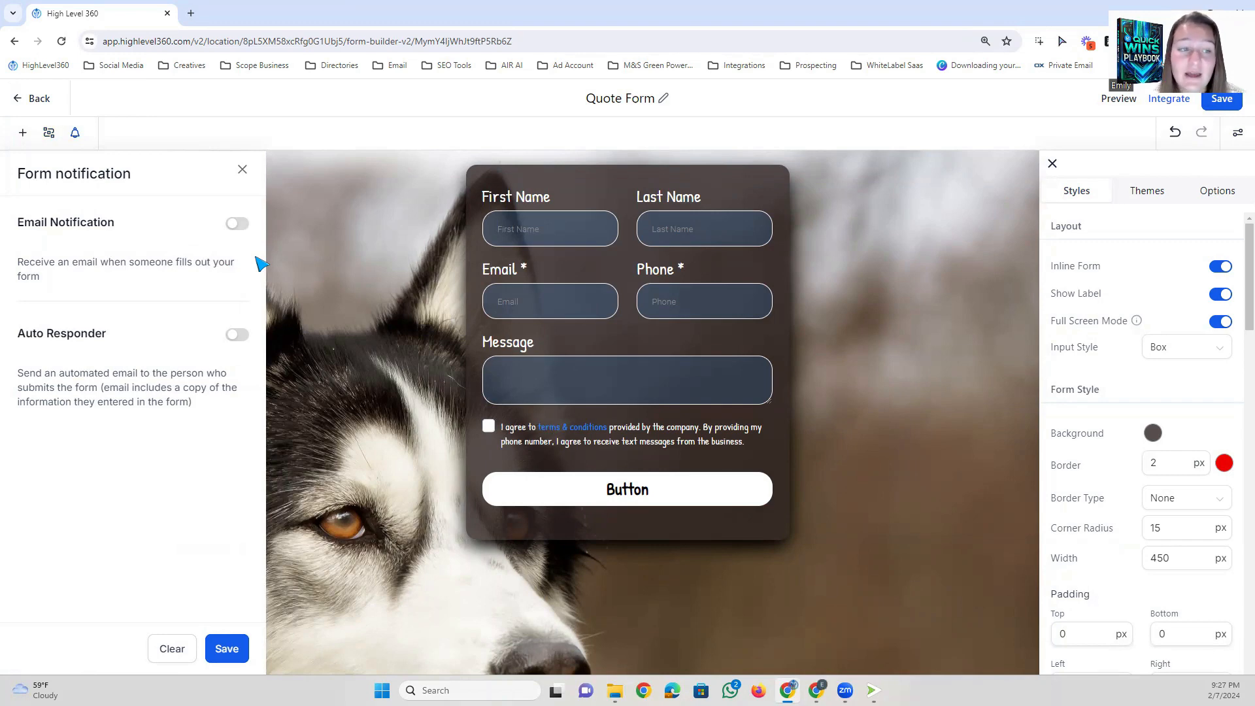
pyautogui.click(235, 224)
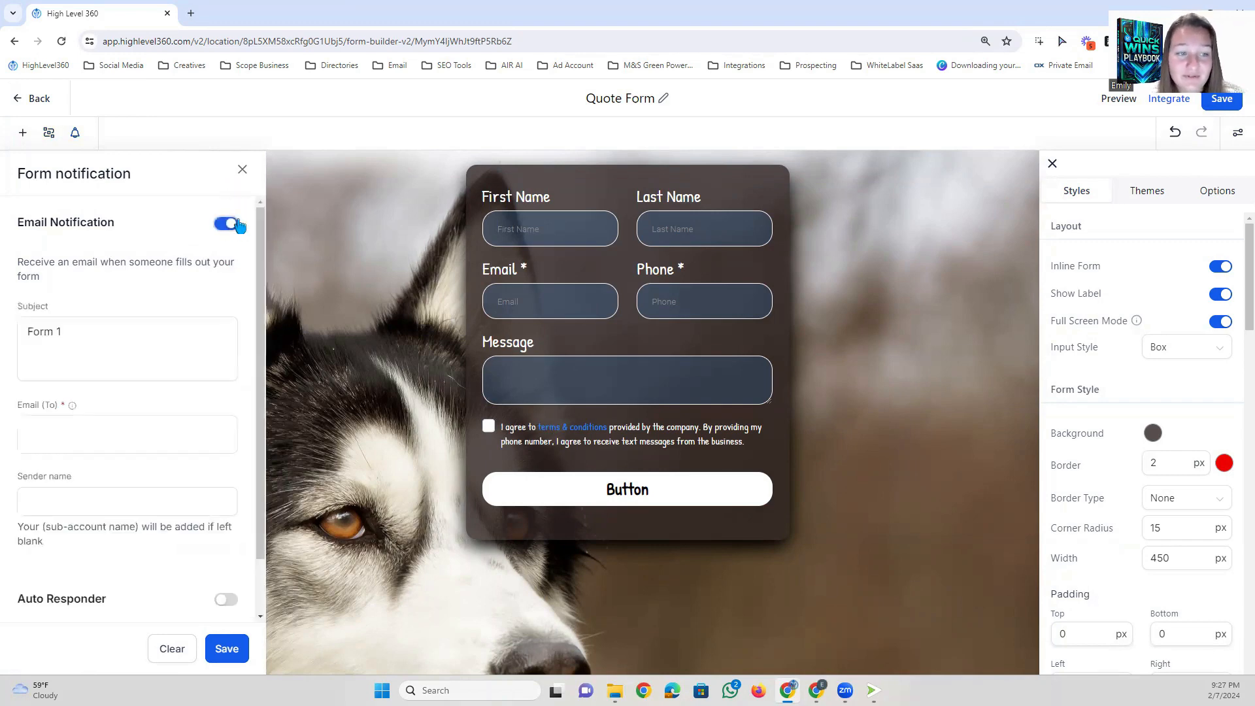
pyautogui.scroll(-1, 199, 288)
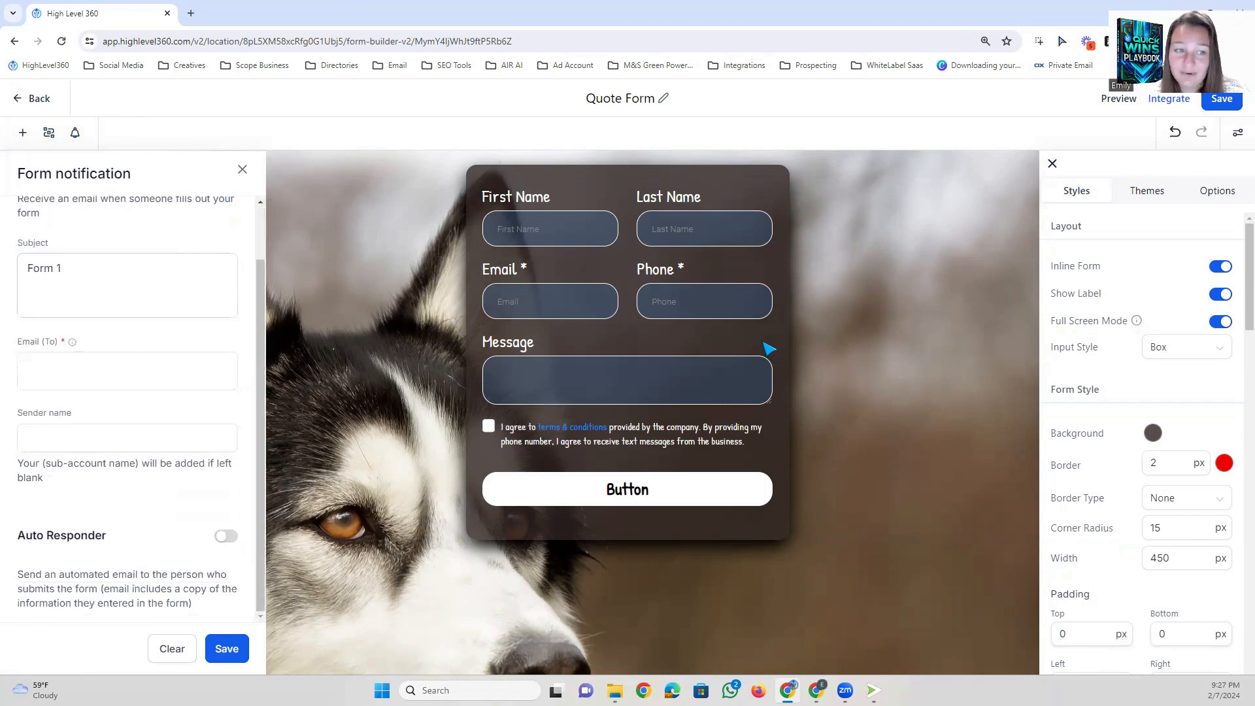
pyautogui.scroll(1, 157, 324)
pyautogui.click(104, 346)
pyautogui.moveTo(105, 347); pyautogui.dragTo(15, 339)
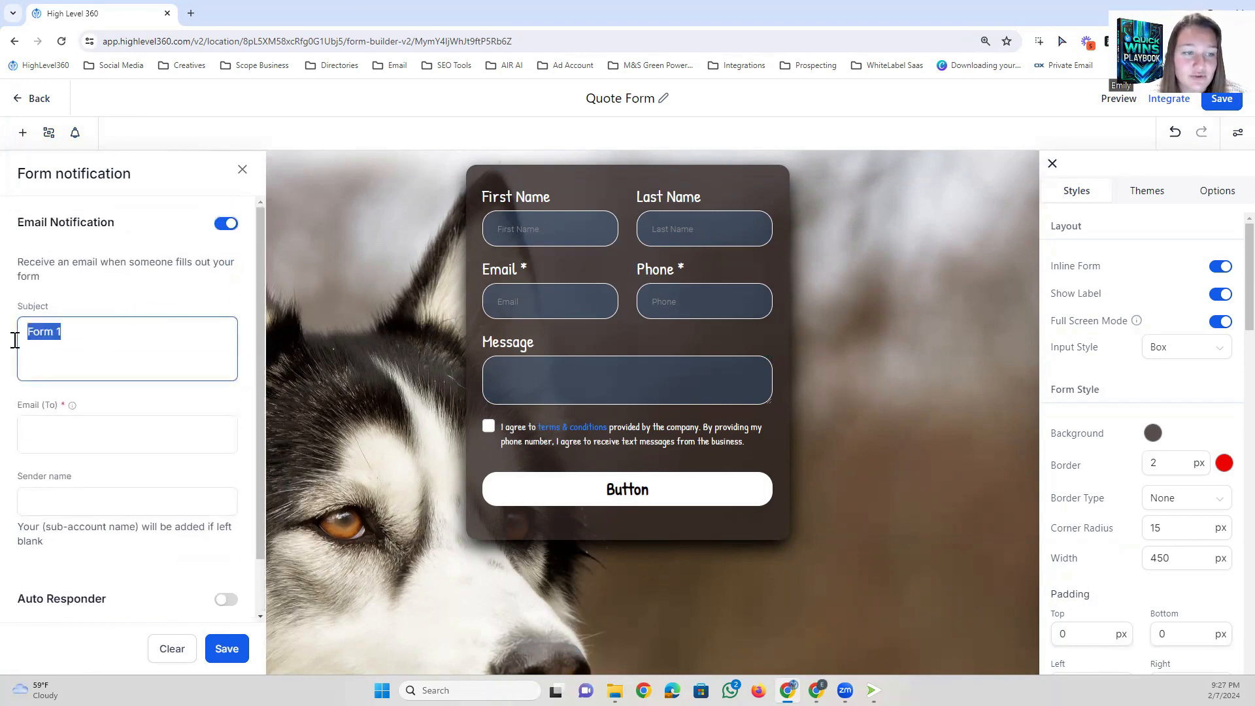
pyautogui.scroll(-1, 91, 353)
pyautogui.click(87, 360)
pyautogui.click(74, 434)
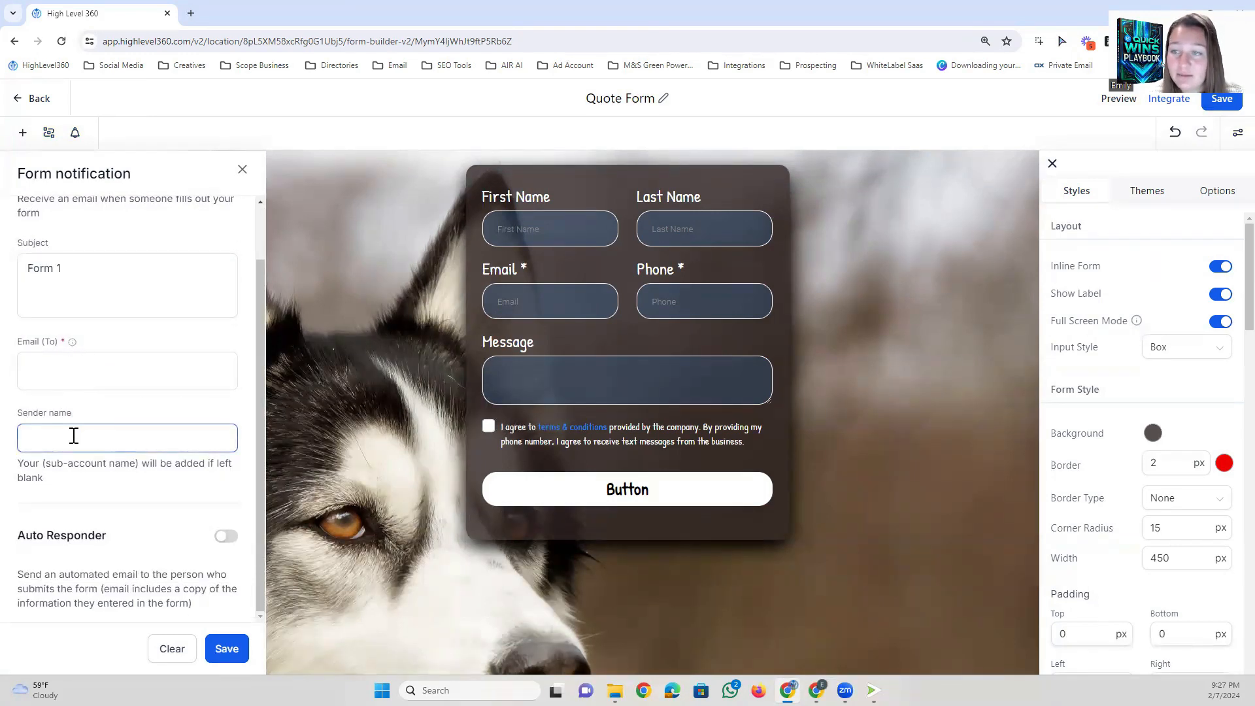
# Turn on Auto Responder for the form and review its Subject, Reply-to-email and Sender name fields.
pyautogui.click(226, 536)
pyautogui.scroll(-5, 84, 484)
pyautogui.scroll(3, 88, 484)
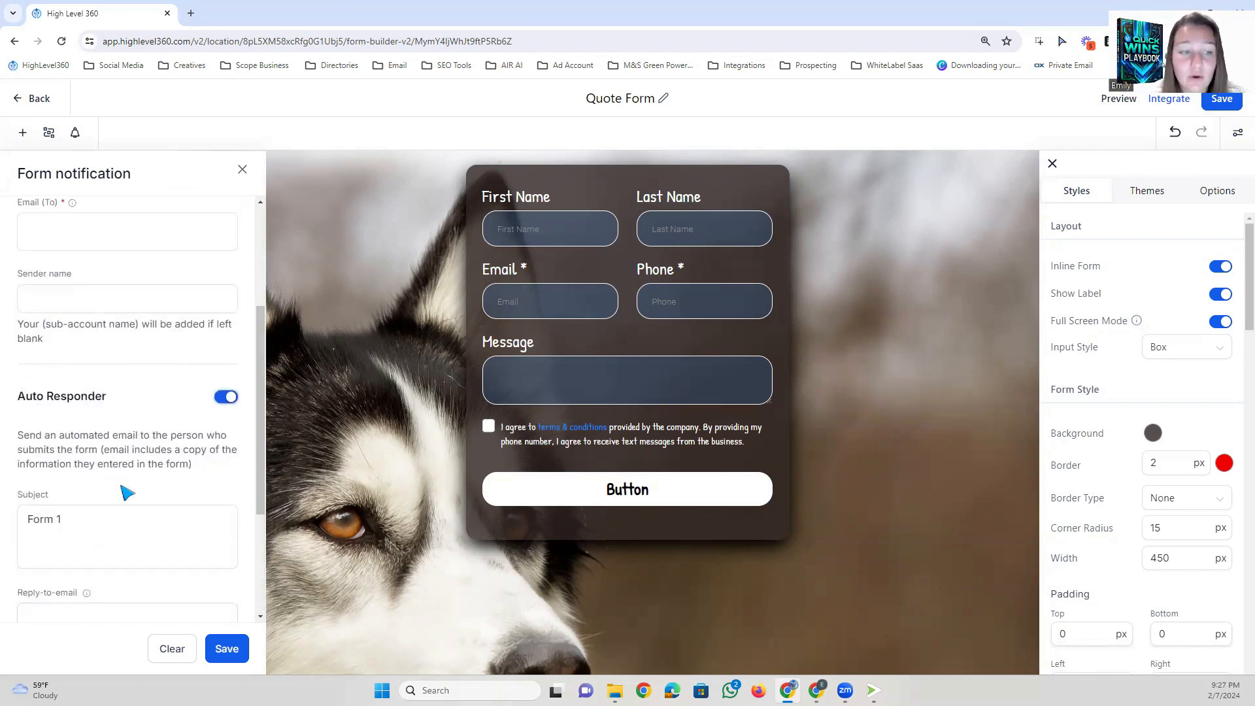
pyautogui.click(217, 399)
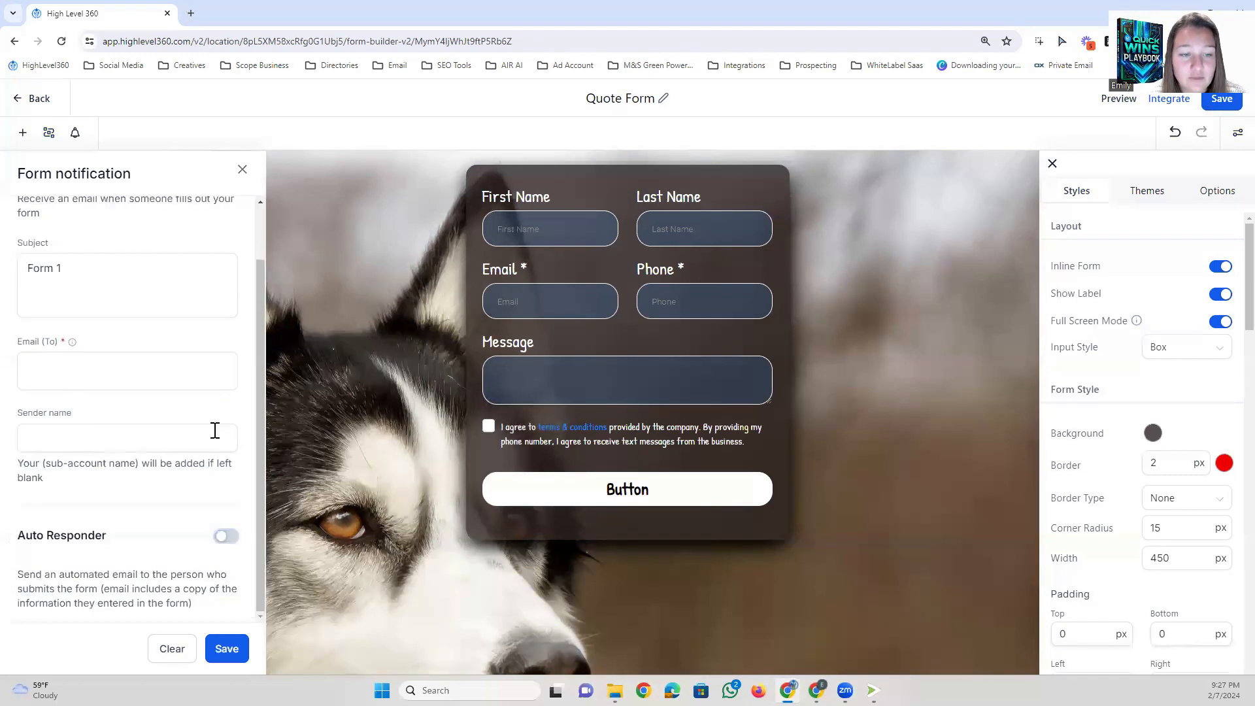
pyautogui.click(225, 535)
pyautogui.scroll(-5, 170, 451)
pyautogui.click(106, 318)
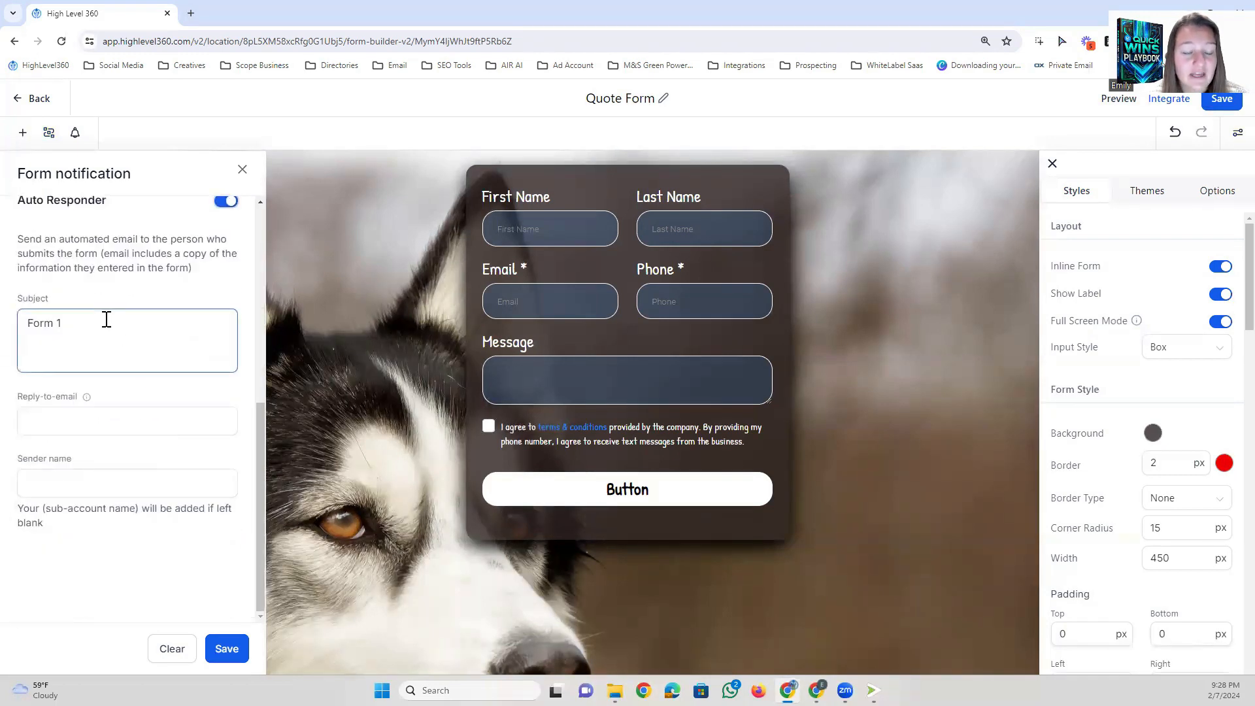
pyautogui.moveTo(106, 319); pyautogui.dragTo(17, 323)
pyautogui.click(105, 420)
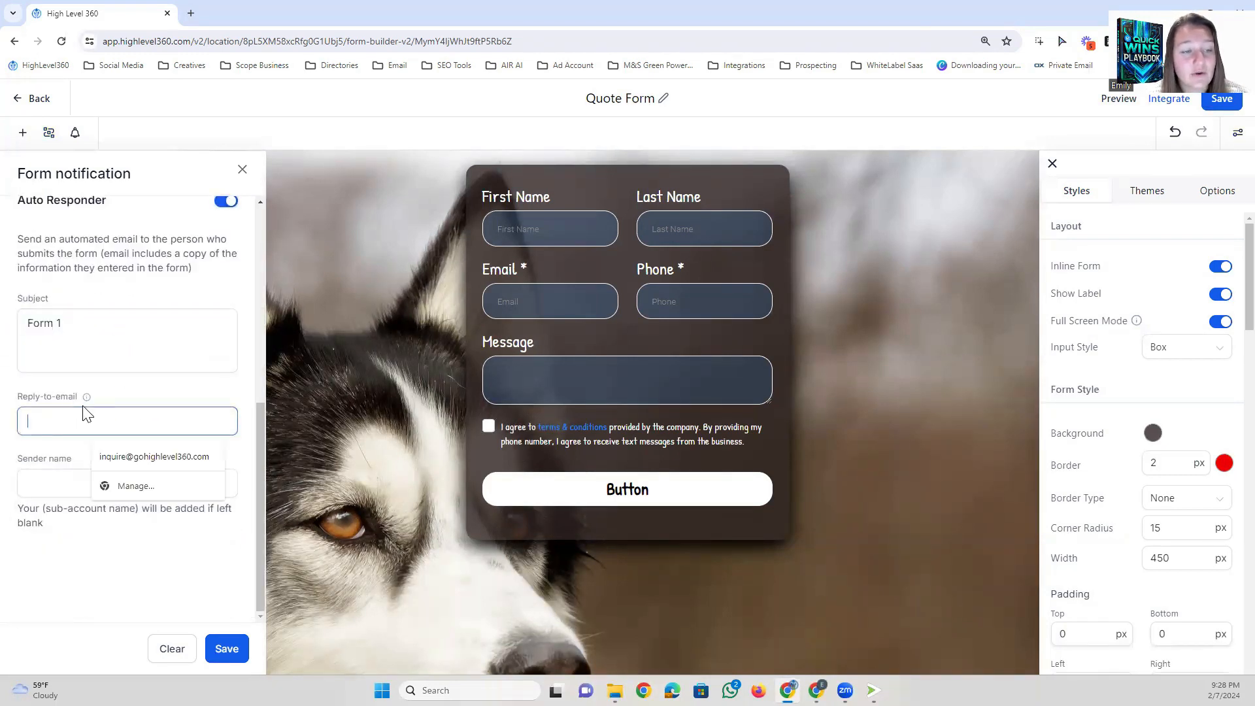
pyautogui.click(66, 483)
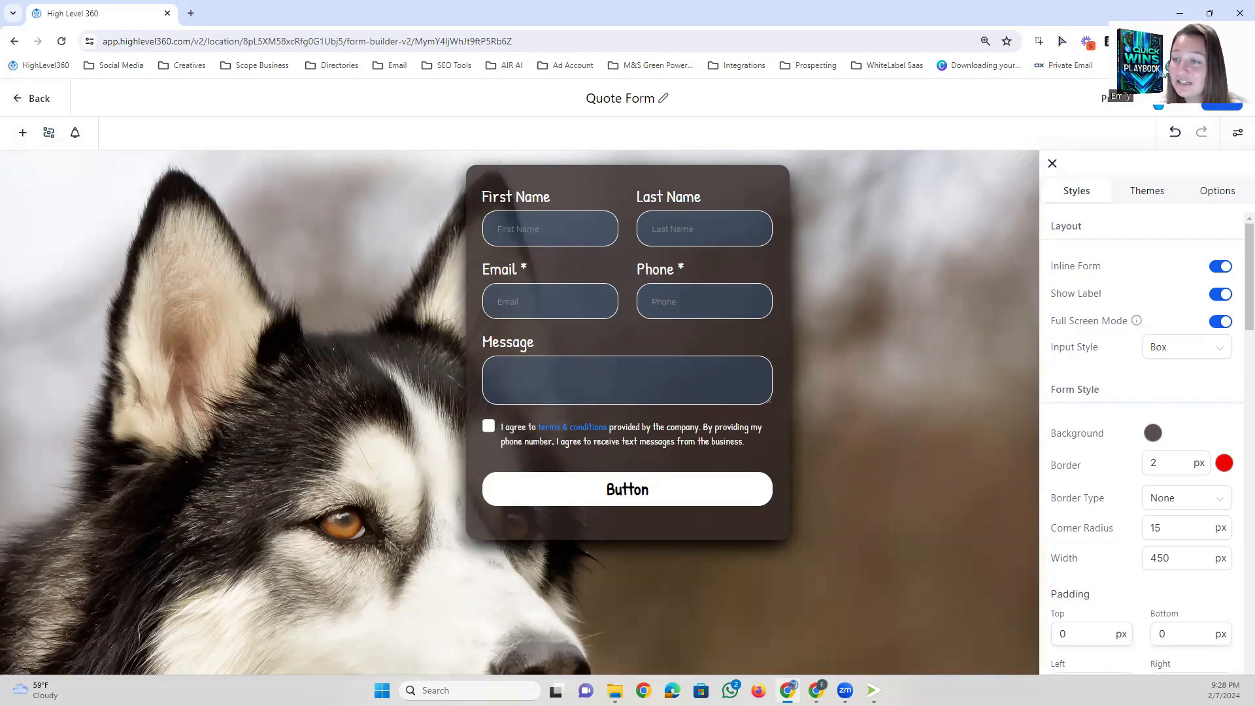
# Open the form's integration options and compare the Popup, Polite slide-in, Sticky sidebar and Inline embed layouts.
pyautogui.click(1158, 100)
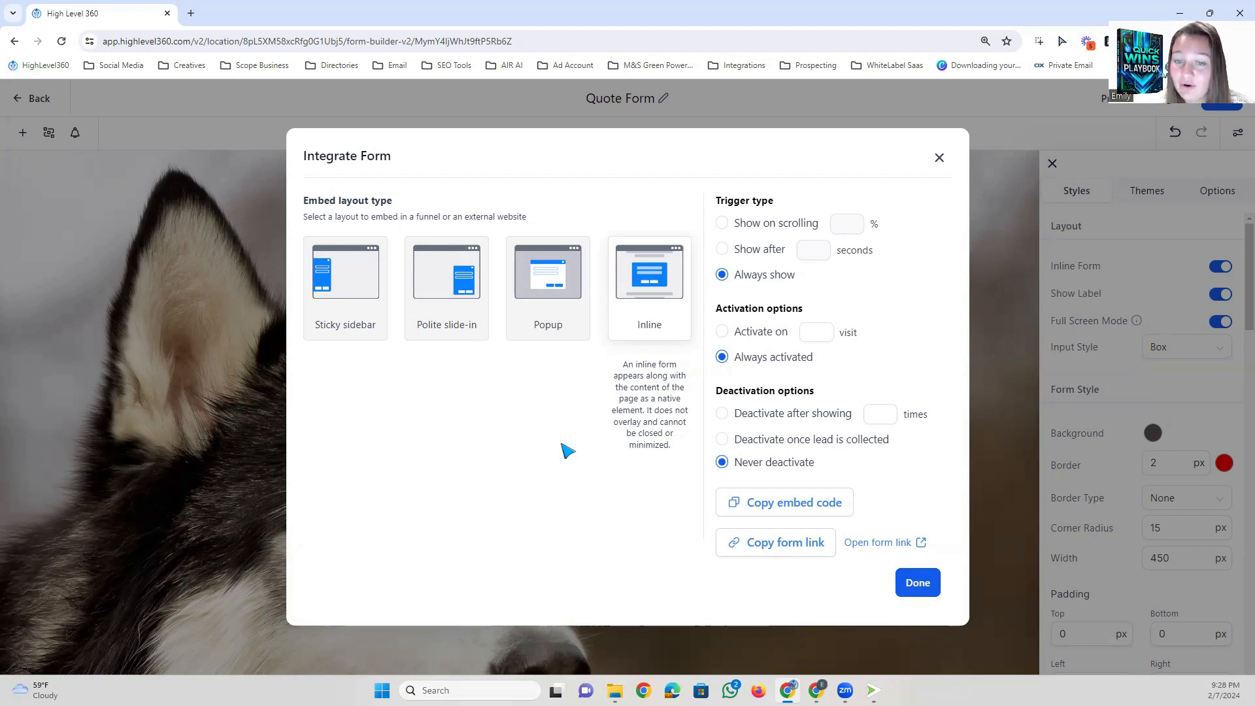
pyautogui.moveTo(440, 330)
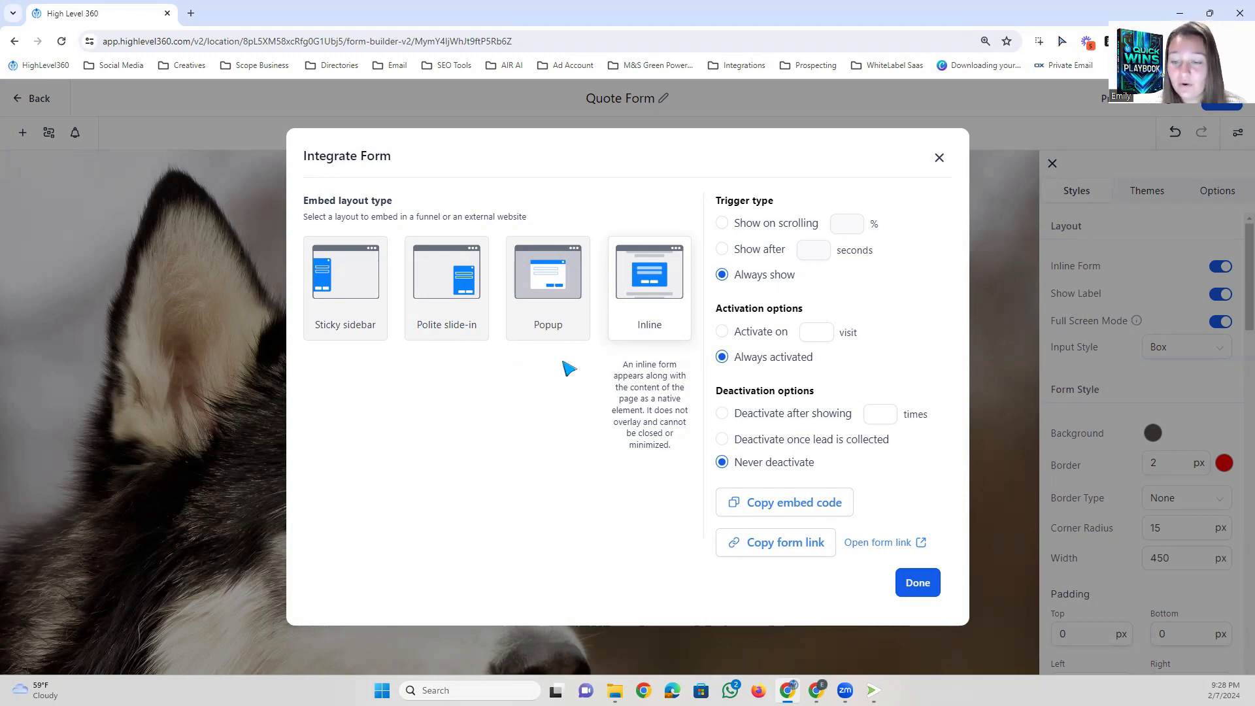
pyautogui.click(939, 157)
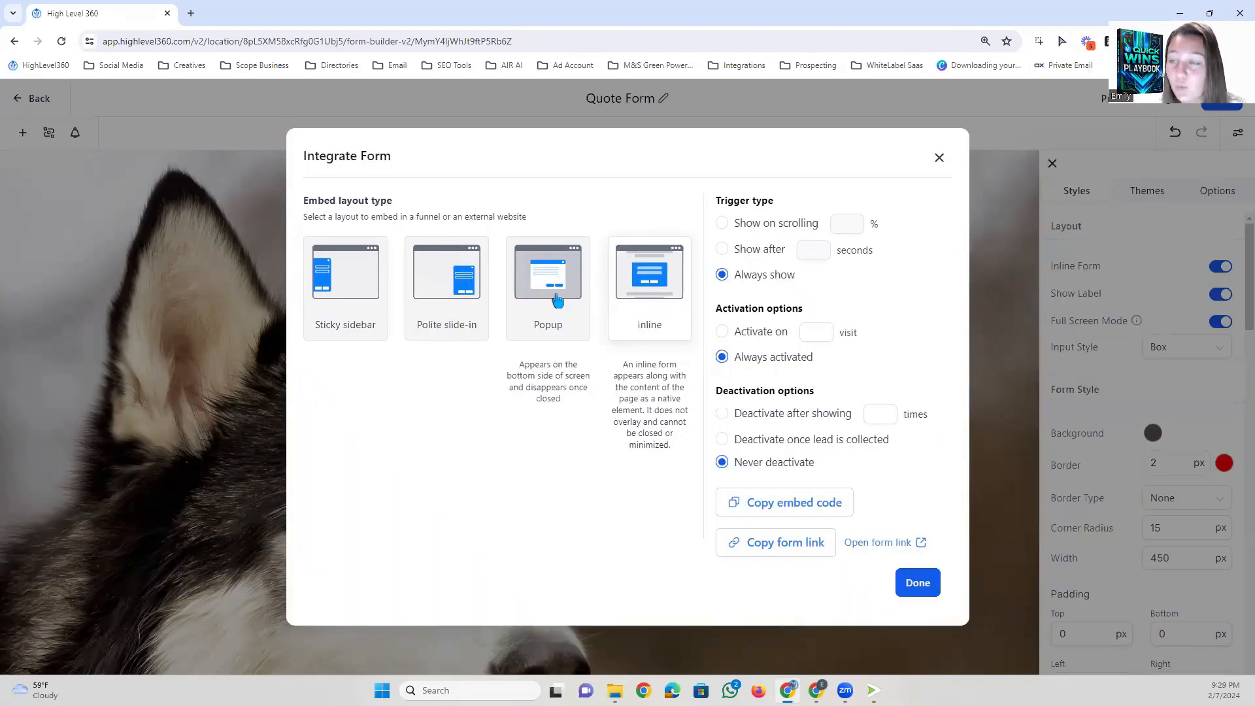
pyautogui.click(556, 300)
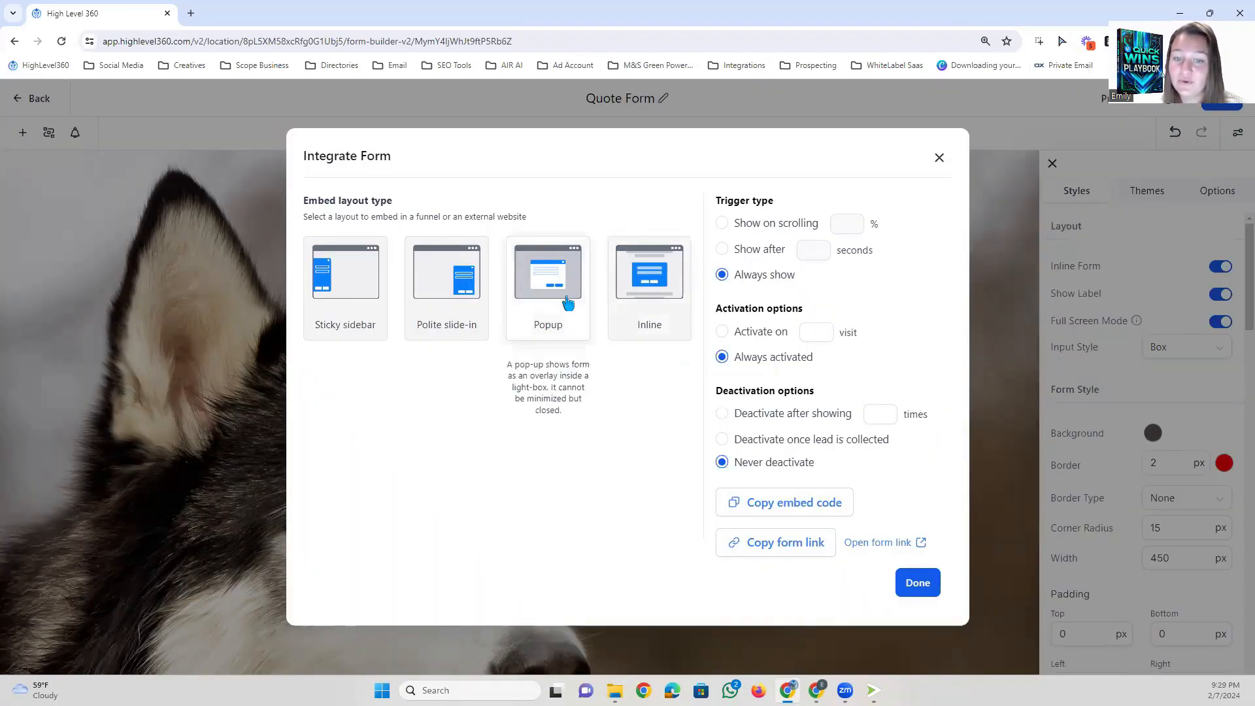
pyautogui.click(464, 301)
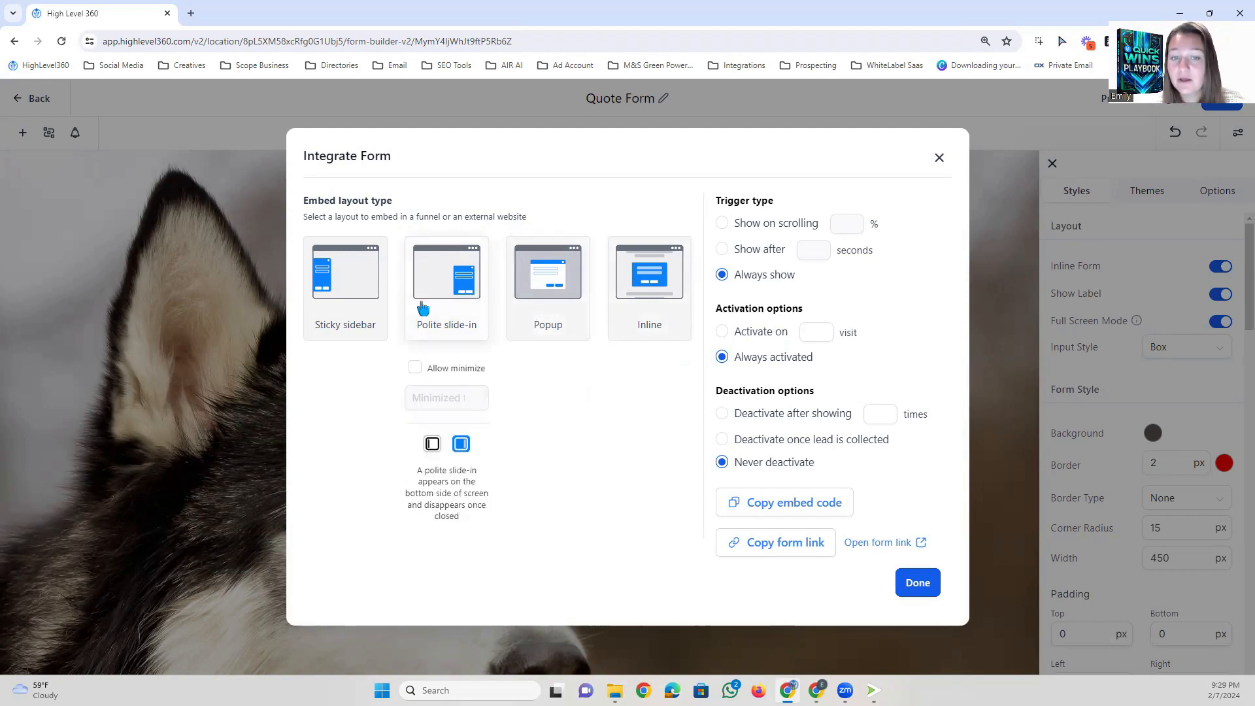
pyautogui.click(355, 302)
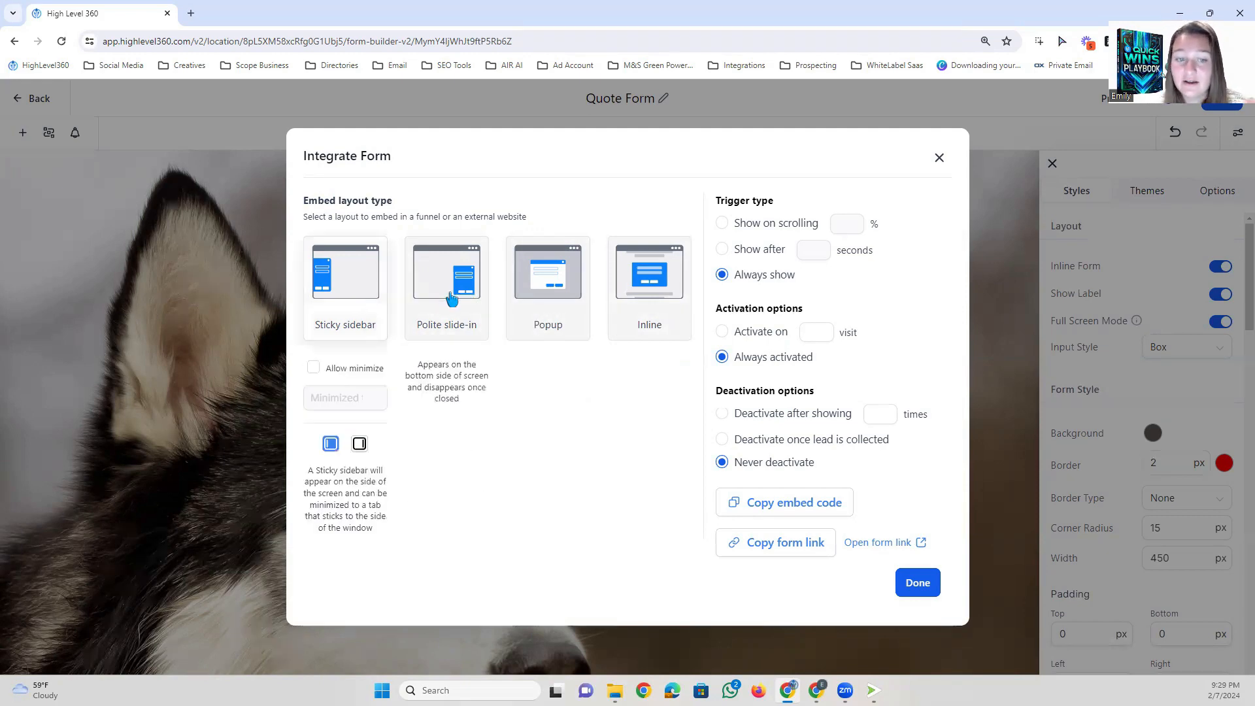
pyautogui.click(627, 308)
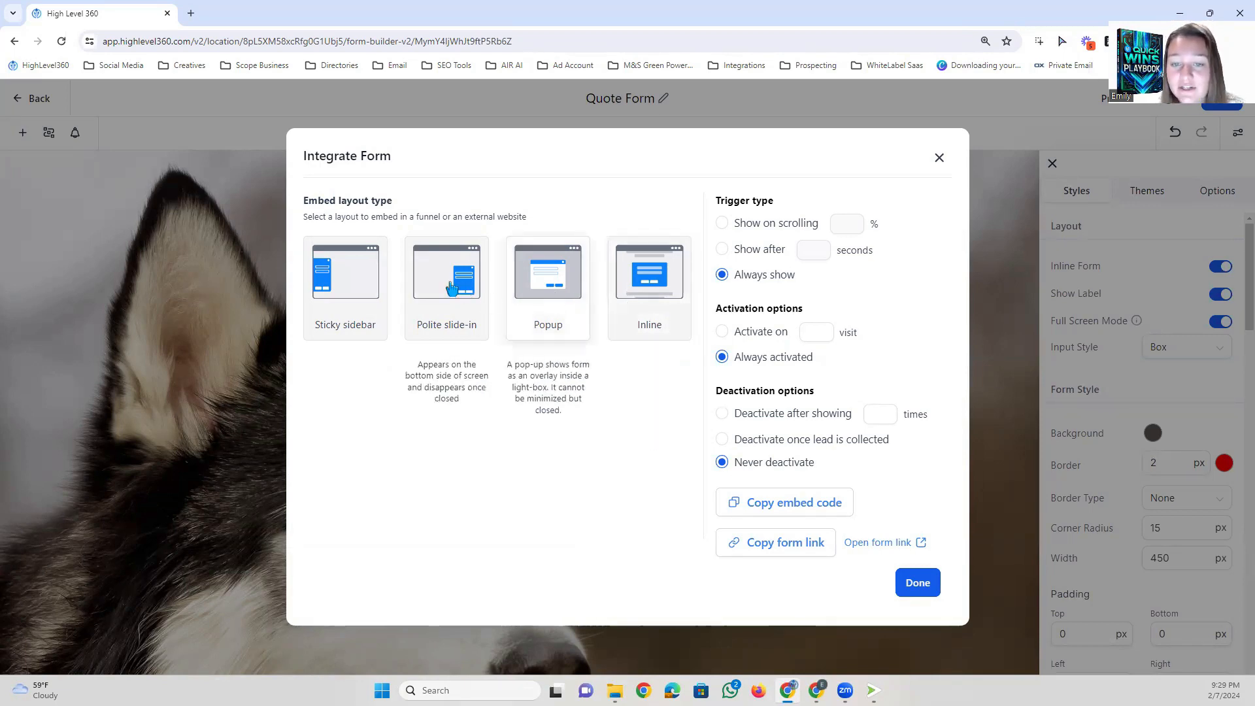
pyautogui.click(346, 294)
pyautogui.click(650, 283)
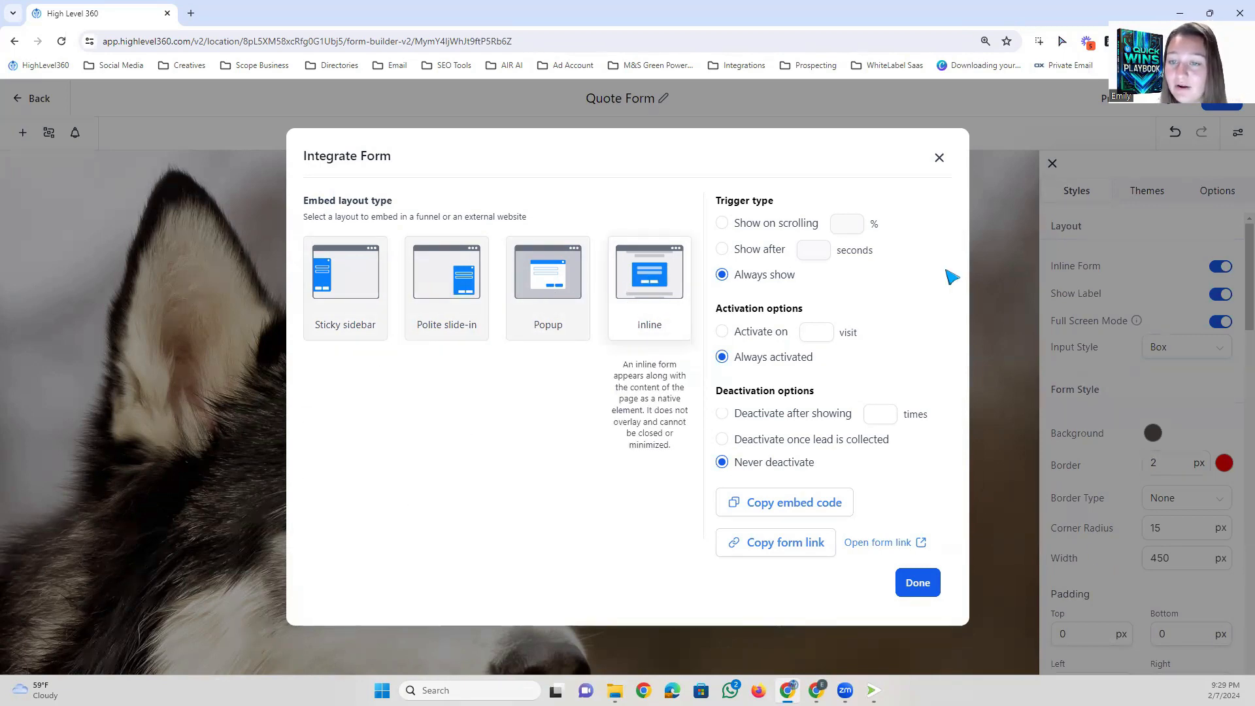
# Try the Show on scrolling and Show after triggers and the Popup layout, then return to Inline with Always show.
pyautogui.click(732, 225)
pyautogui.click(844, 224)
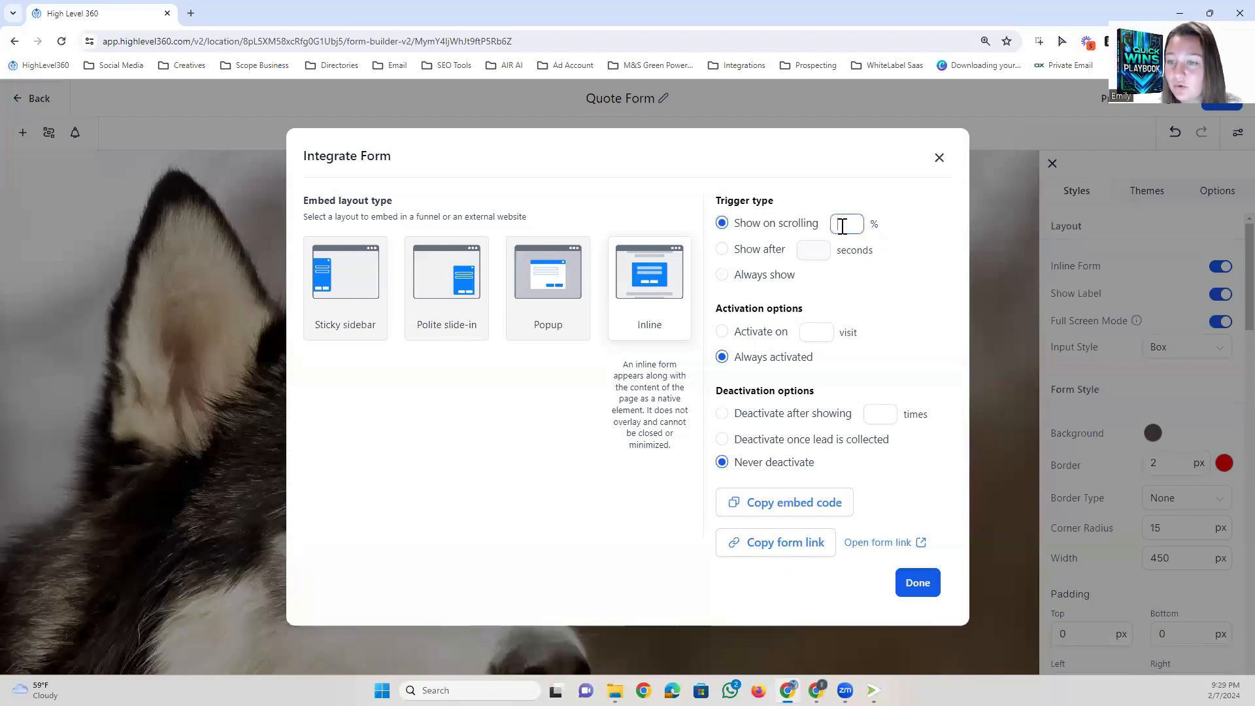
pyautogui.click(722, 250)
pyautogui.click(805, 251)
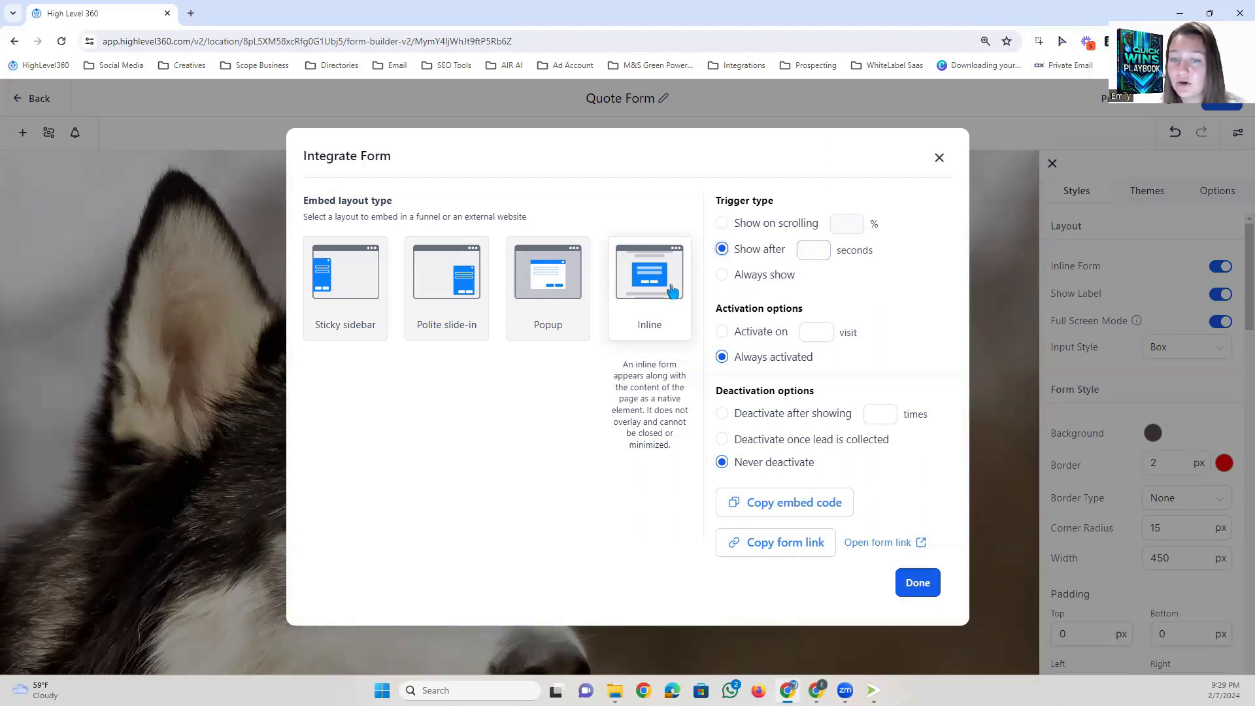
pyautogui.click(556, 286)
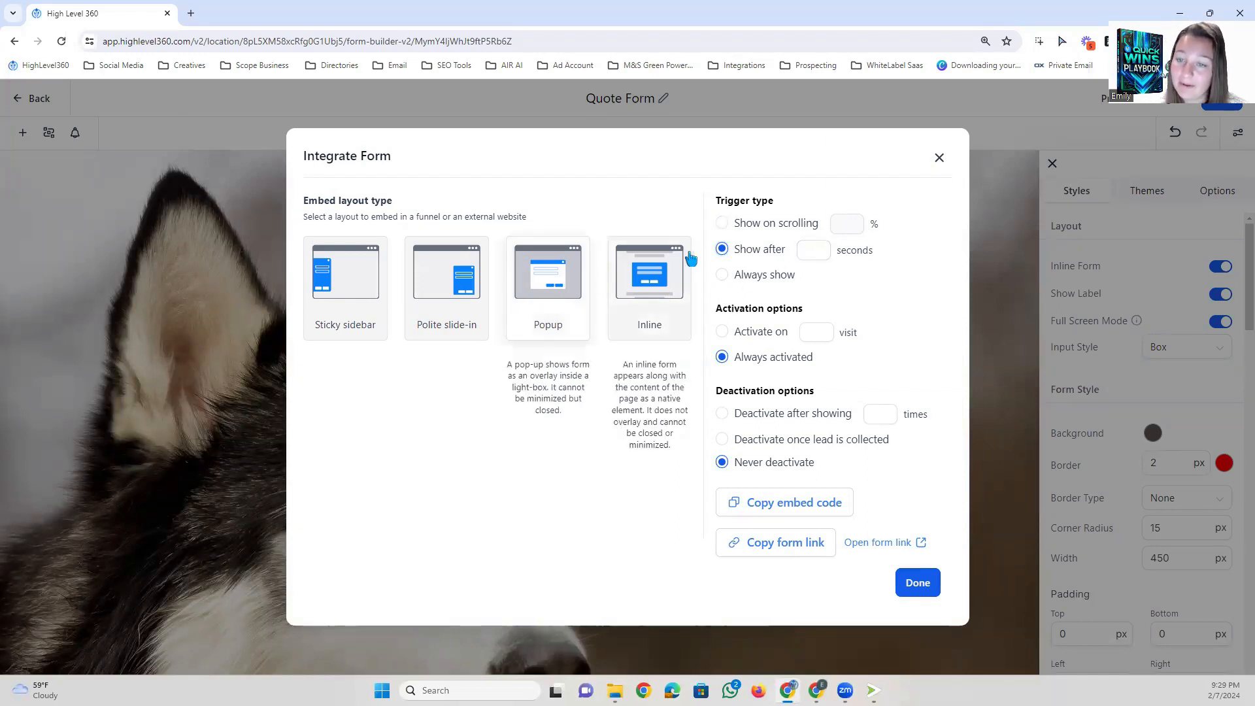
pyautogui.click(817, 250)
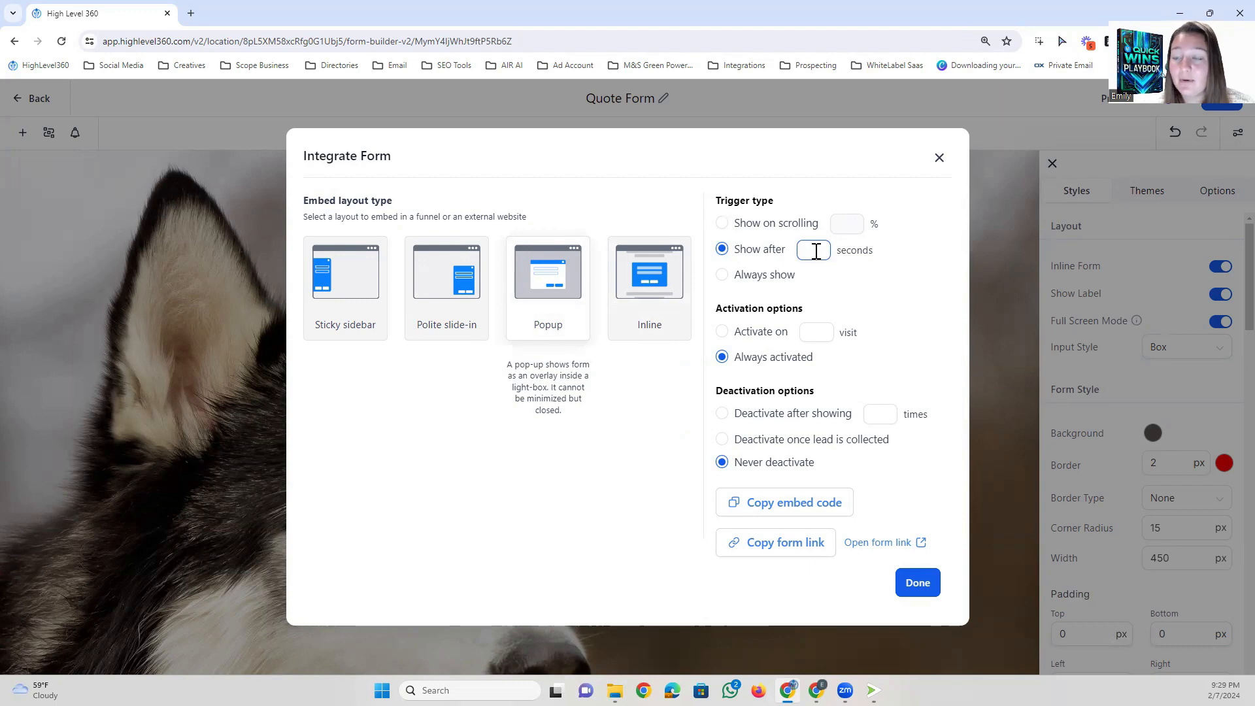
pyautogui.click(650, 288)
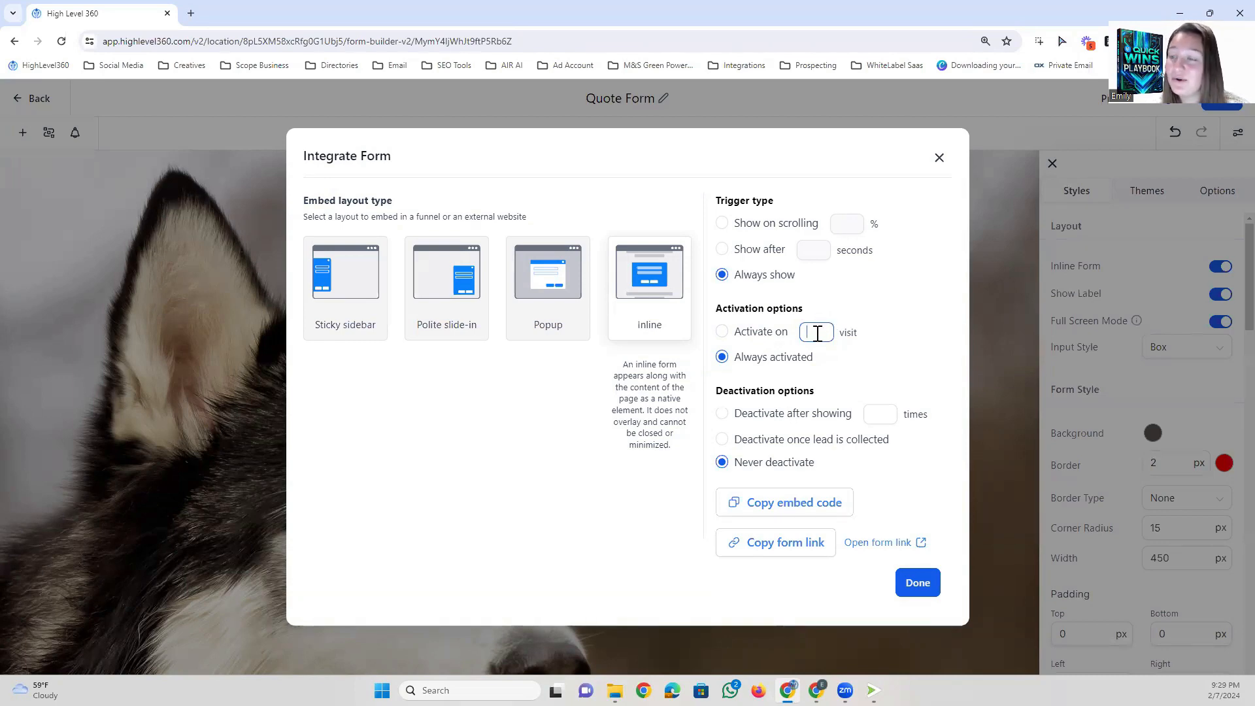
# Try the deactivation options for a number of showings and for a collected lead, then return to Never deactivate.
pyautogui.click(811, 358)
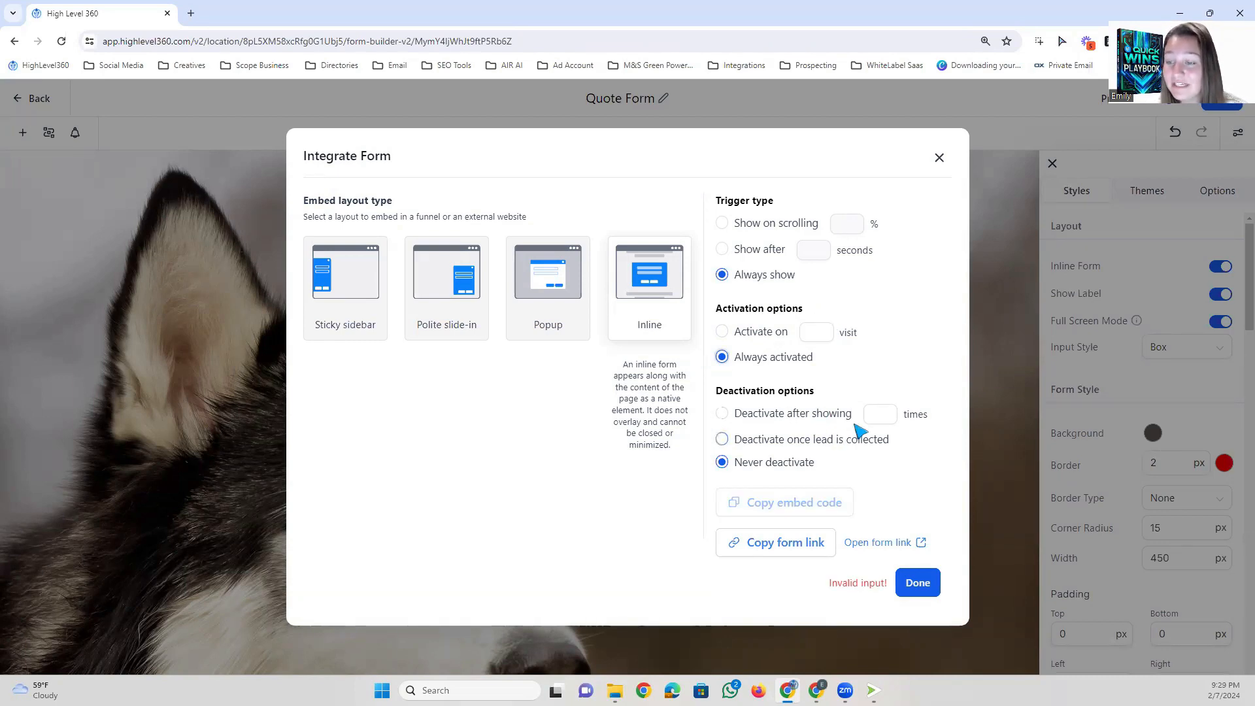
pyautogui.click(723, 414)
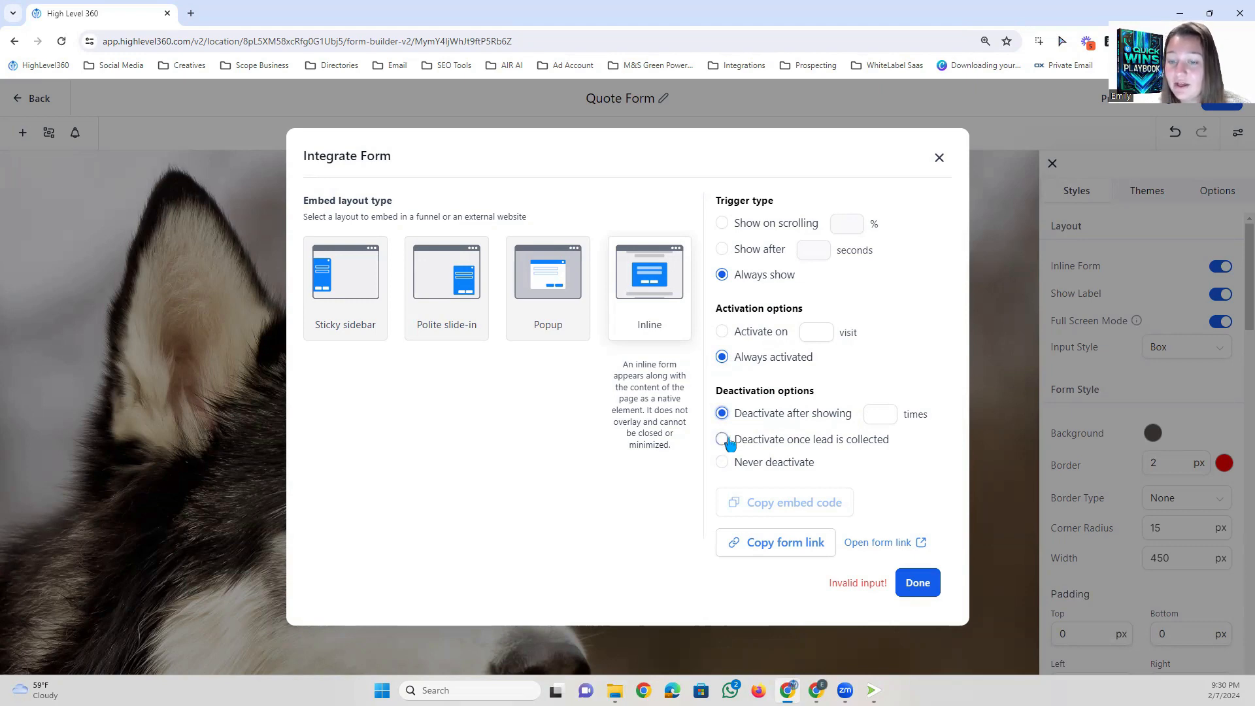
pyautogui.click(722, 440)
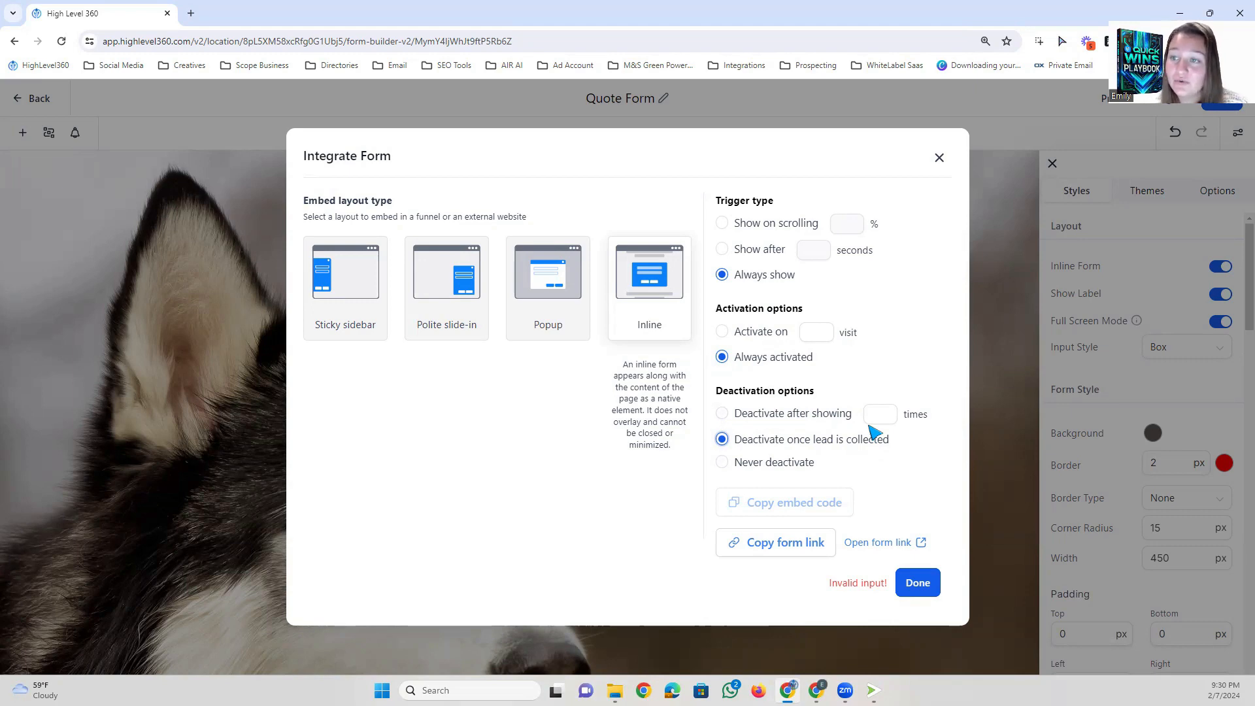
pyautogui.click(722, 462)
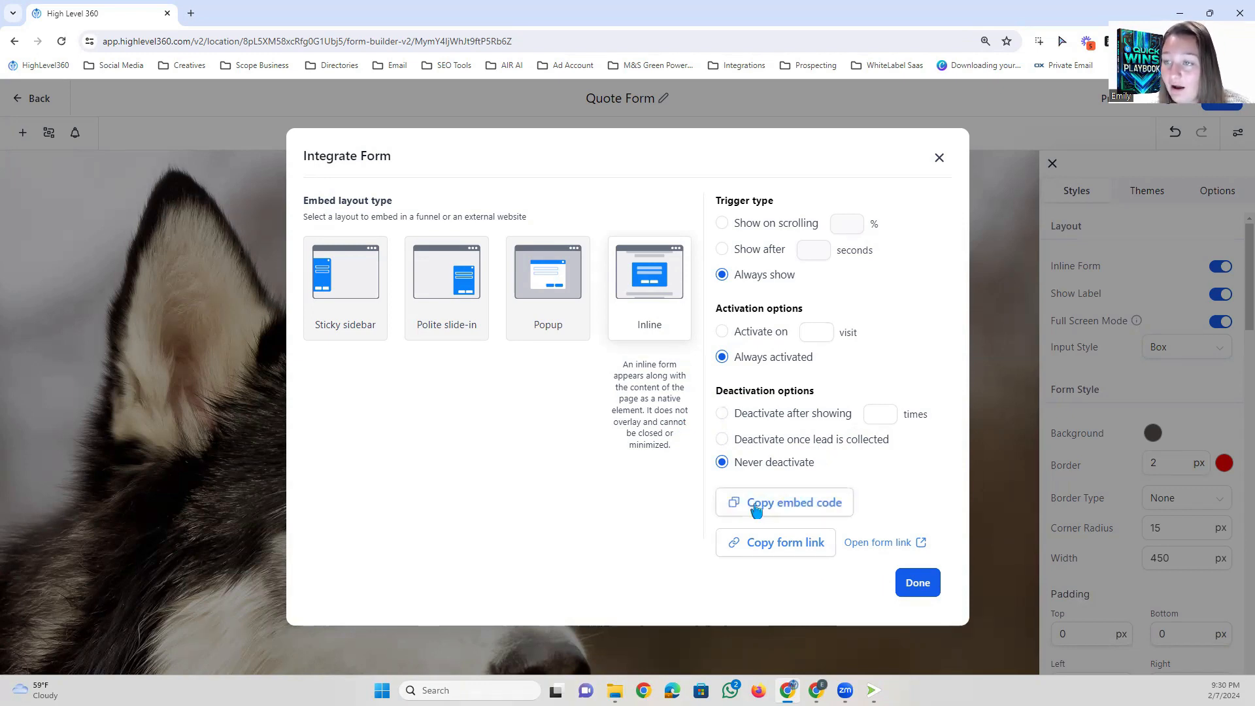
# Copy the form's embed code and leave the form builder for the forms list.
pyautogui.click(756, 510)
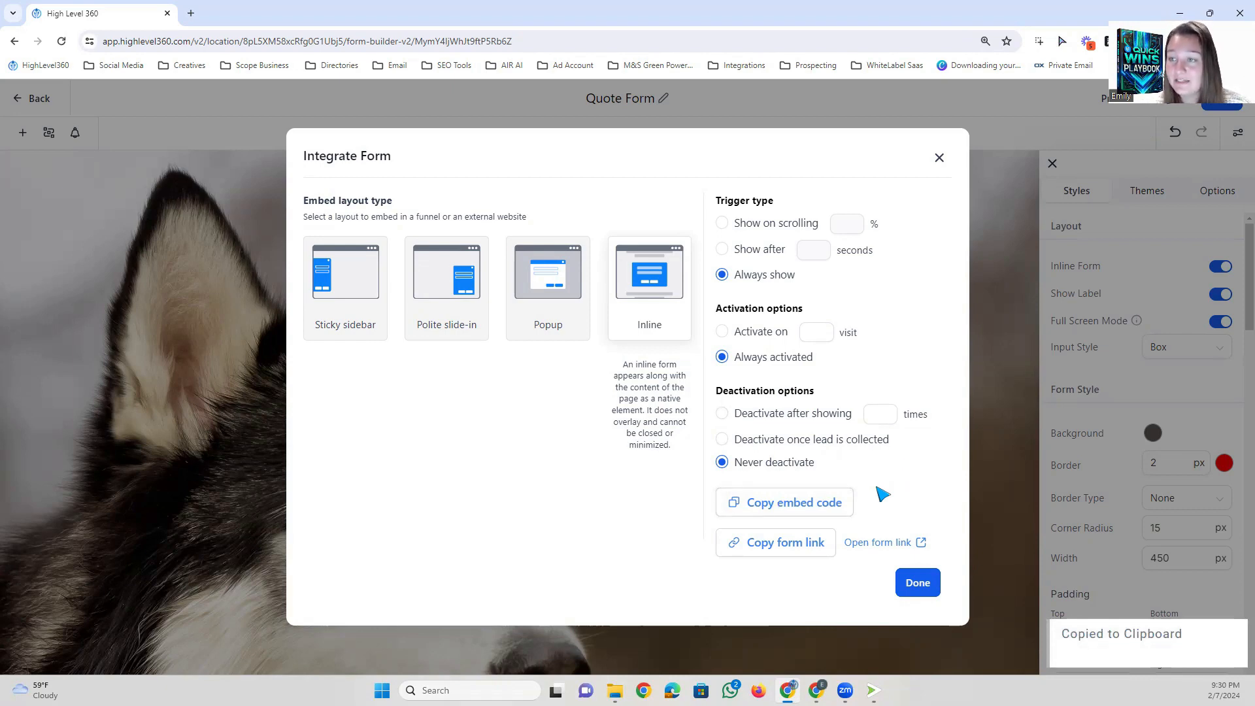
pyautogui.click(940, 158)
pyautogui.click(40, 100)
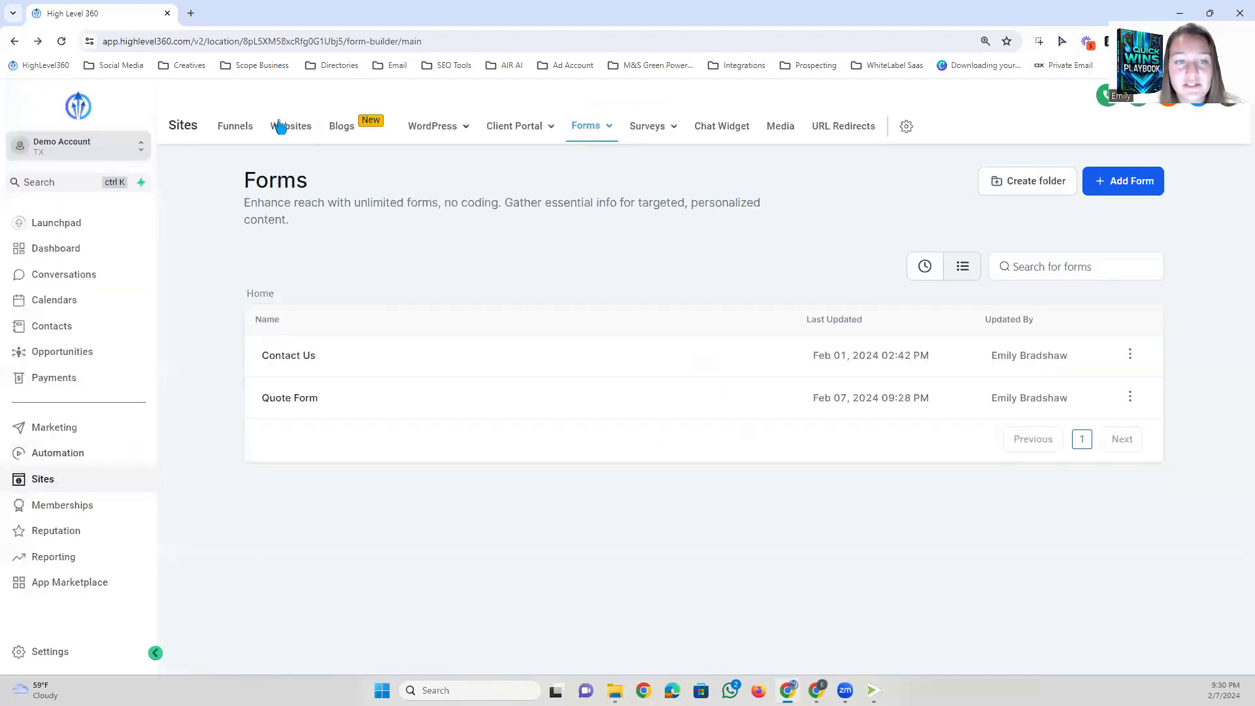
# Open the Upsell page of the Car Detailing funnel in the page editor.
pyautogui.click(235, 126)
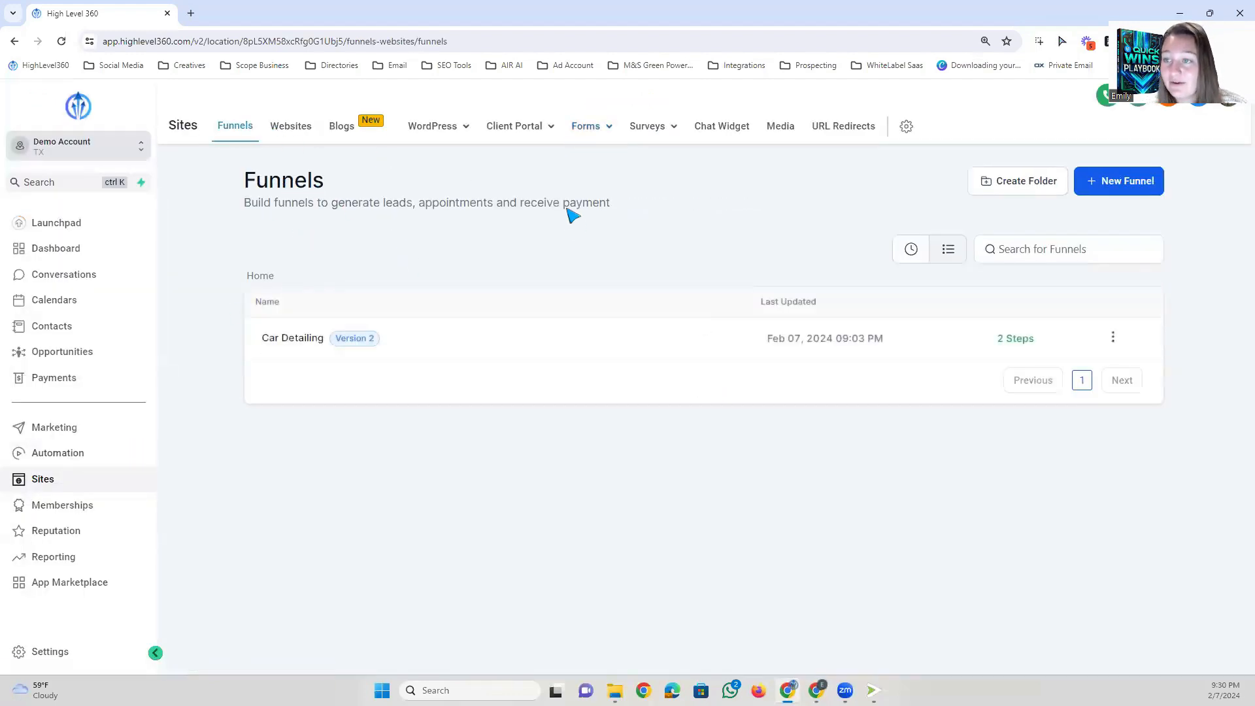
pyautogui.click(302, 337)
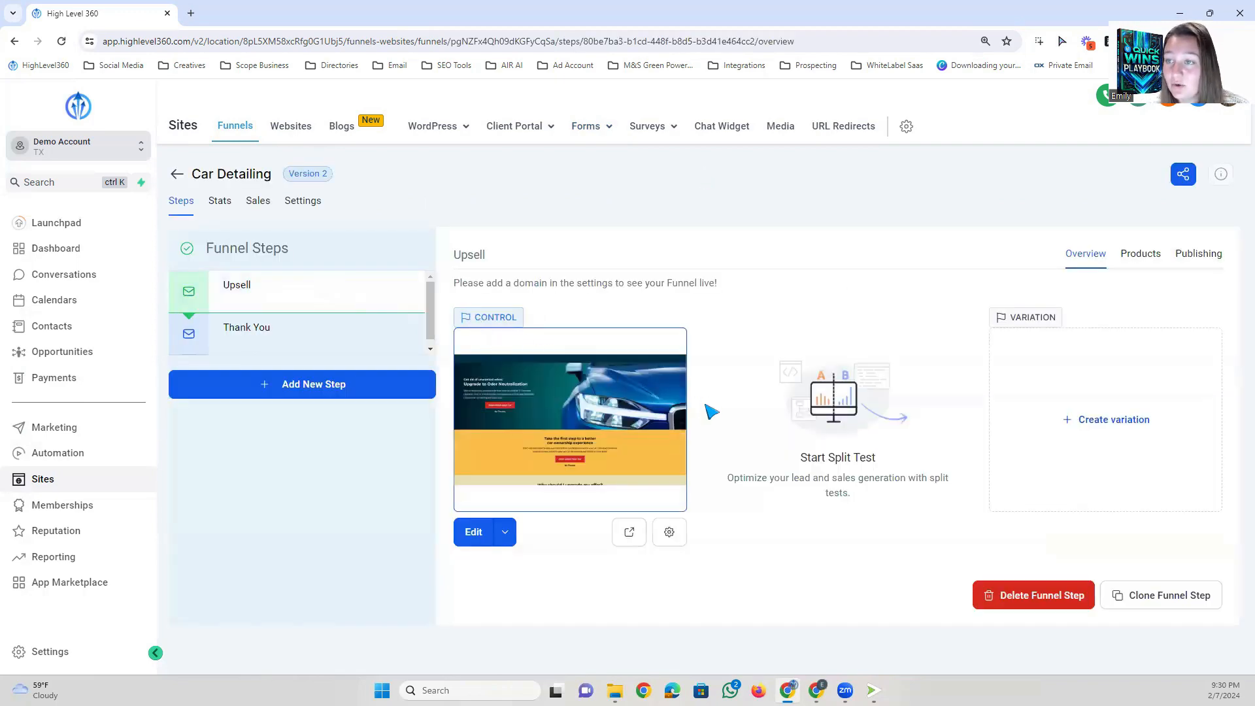
pyautogui.click(588, 487)
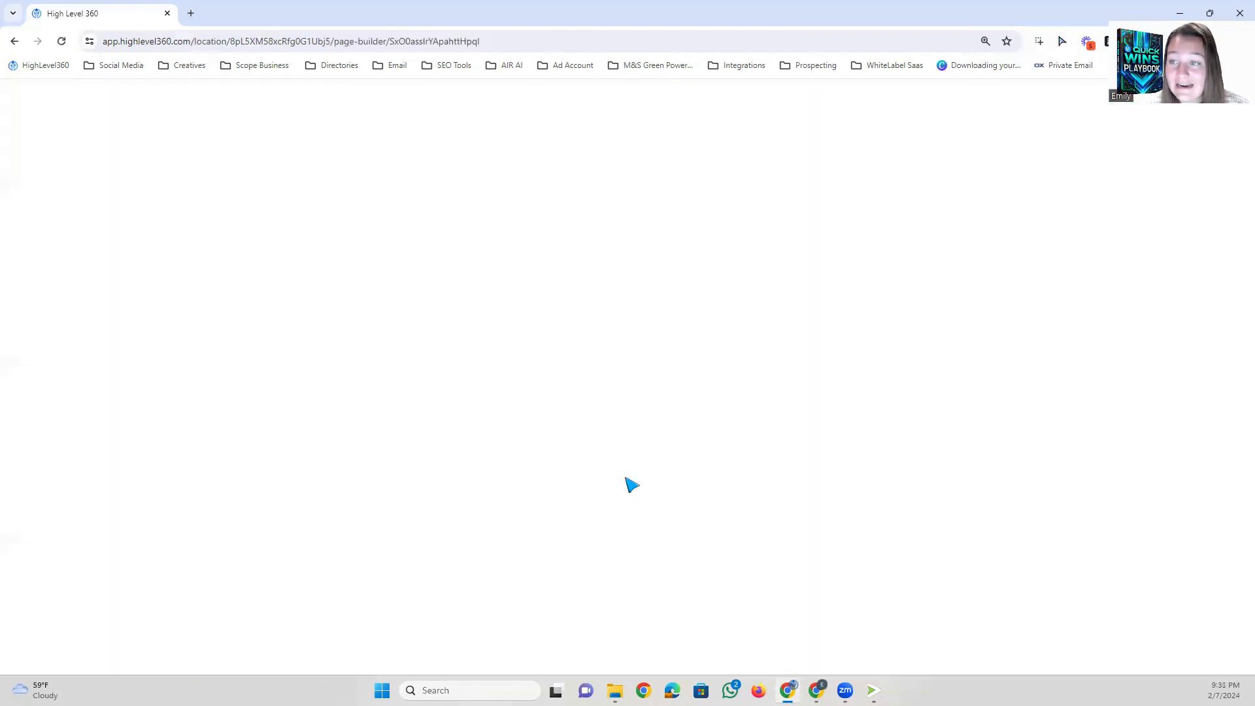
pyautogui.scroll(-5, 536, 428)
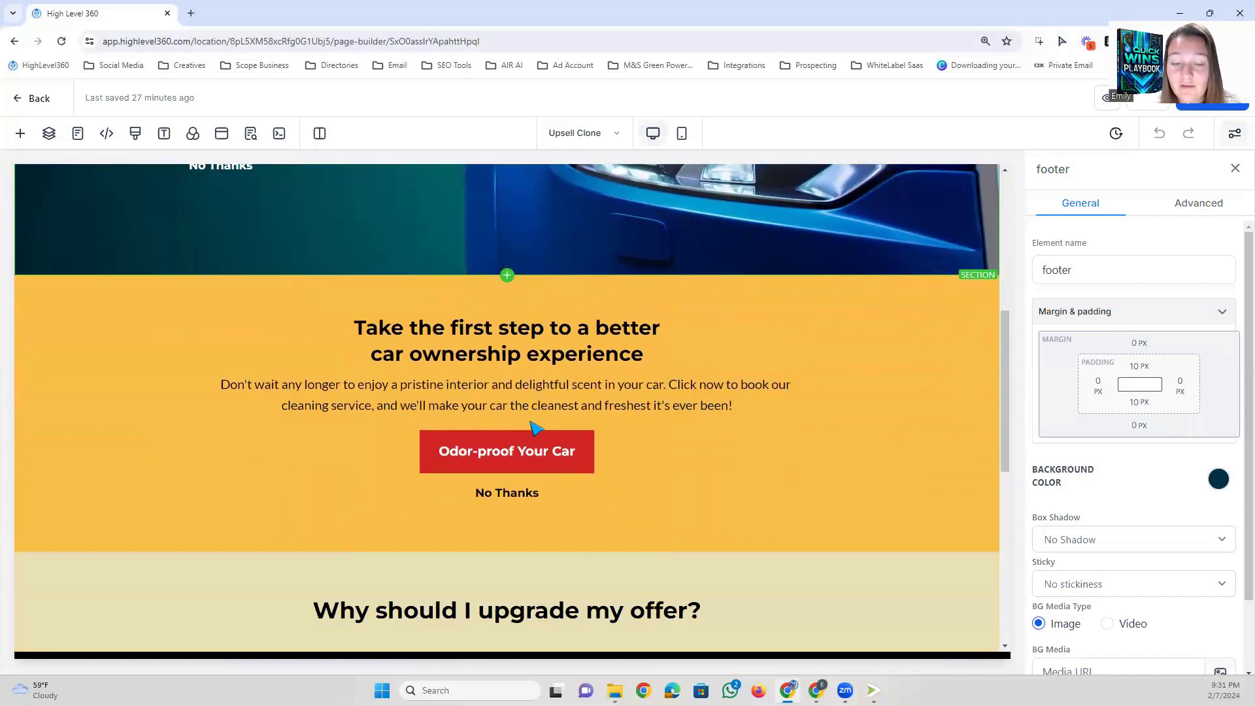
pyautogui.scroll(-8, 535, 428)
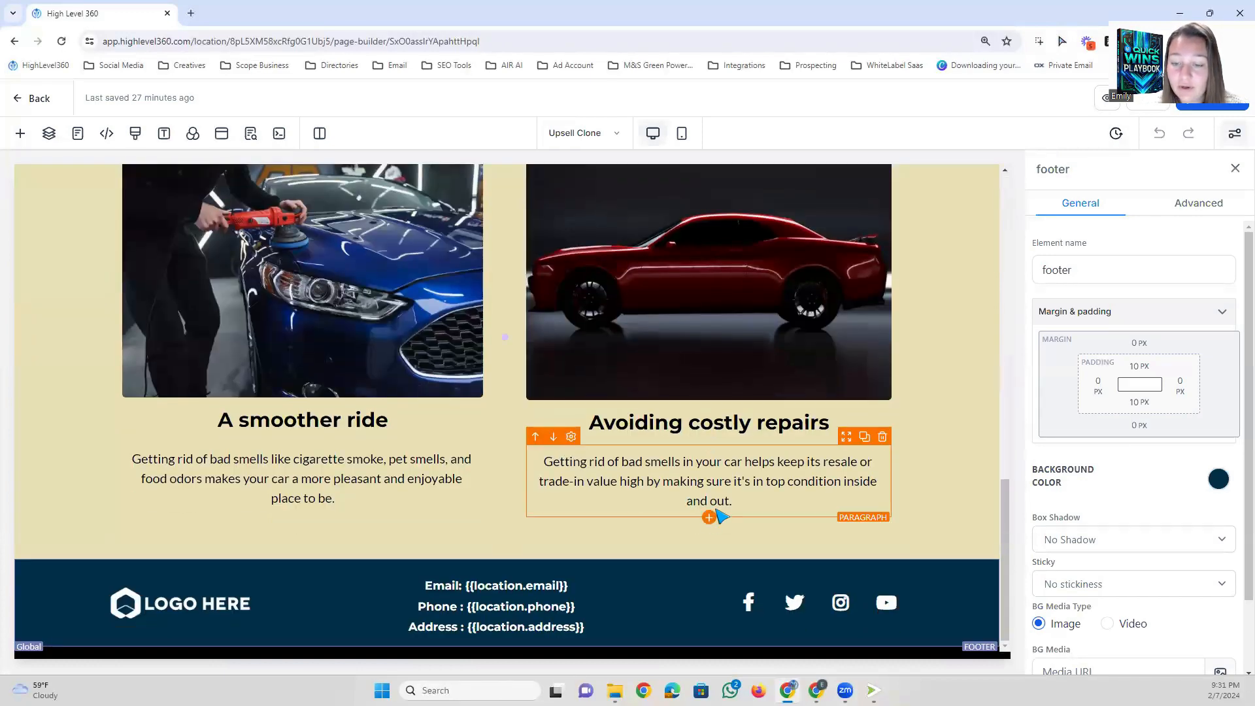
# Add a custom Code element between the "Avoiding costly repairs" headline and its paragraph.
pyautogui.click(709, 517)
pyautogui.click(240, 221)
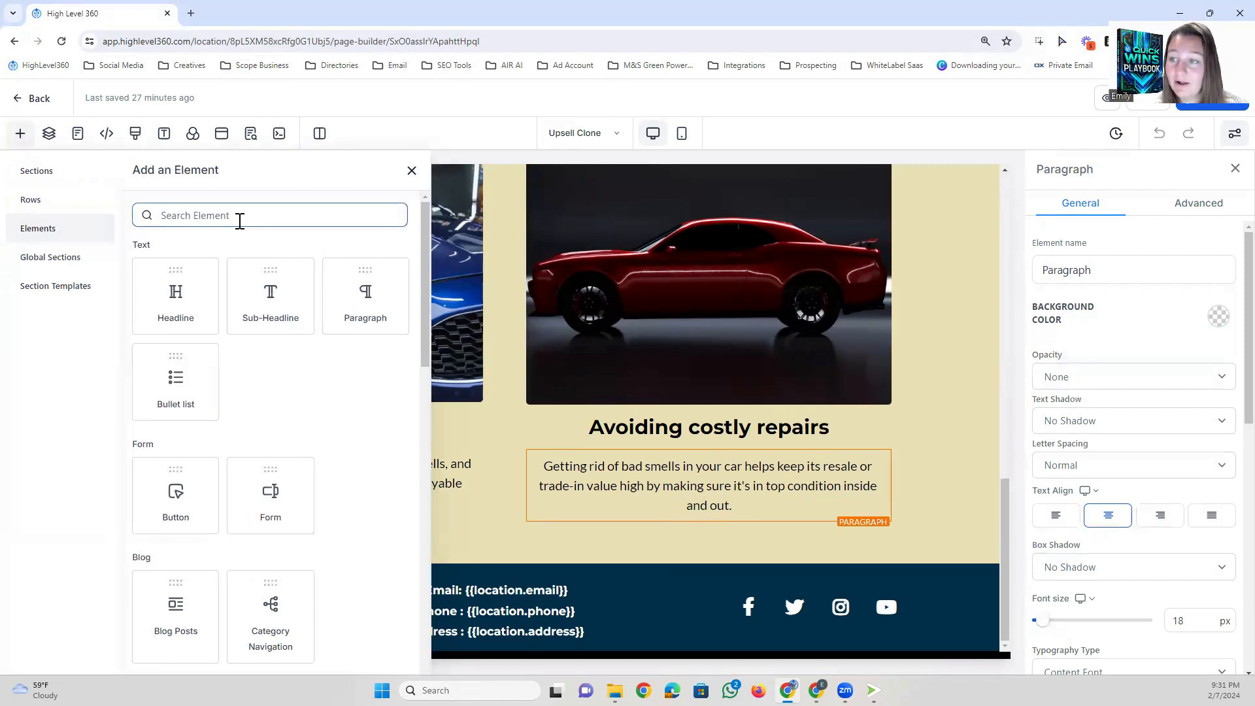
pyautogui.write('code')
pyautogui.moveTo(174, 307); pyautogui.dragTo(657, 472)
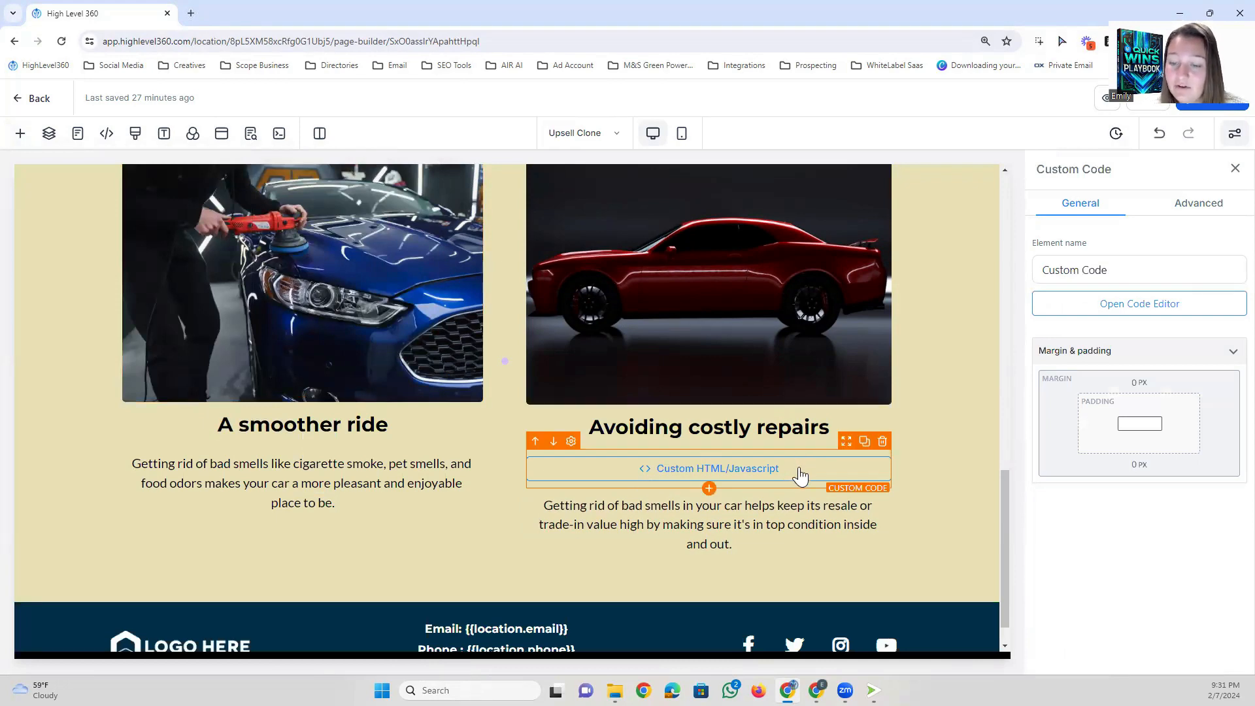
# Paste the copied form embed code into the custom code element and save it.
pyautogui.doubleClick(811, 477)
pyautogui.rightClick(461, 239)
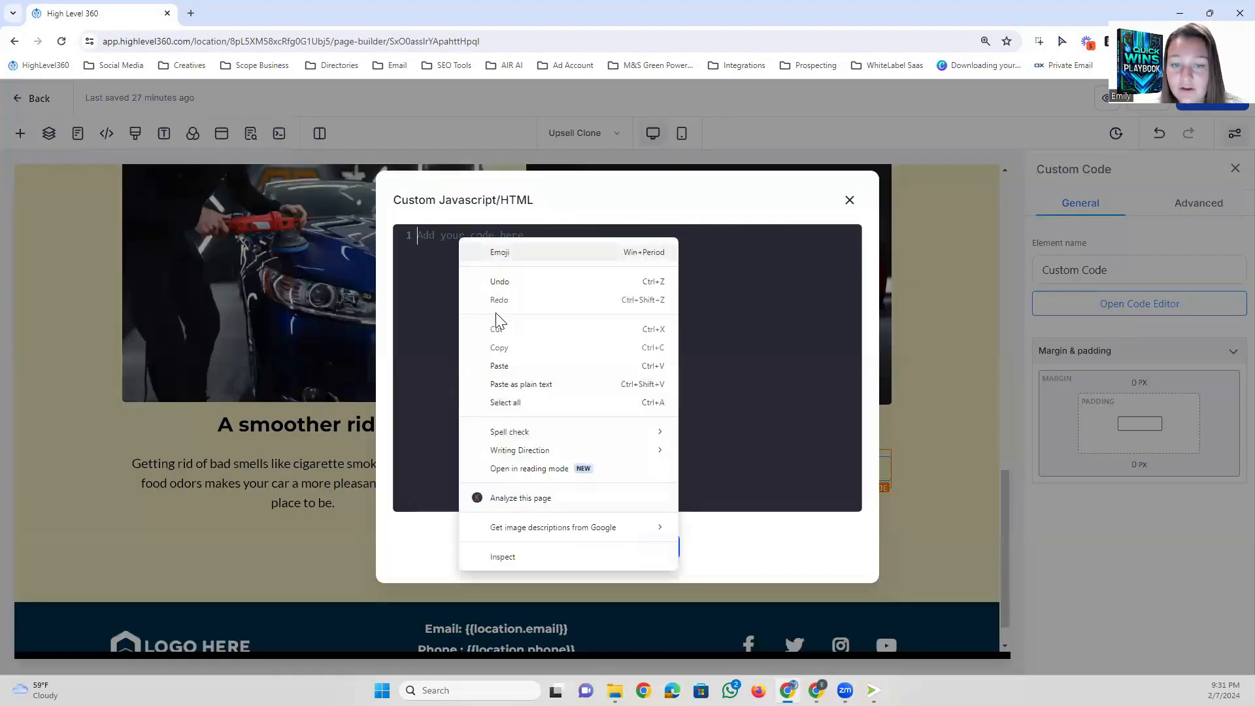
pyautogui.click(500, 366)
pyautogui.click(658, 546)
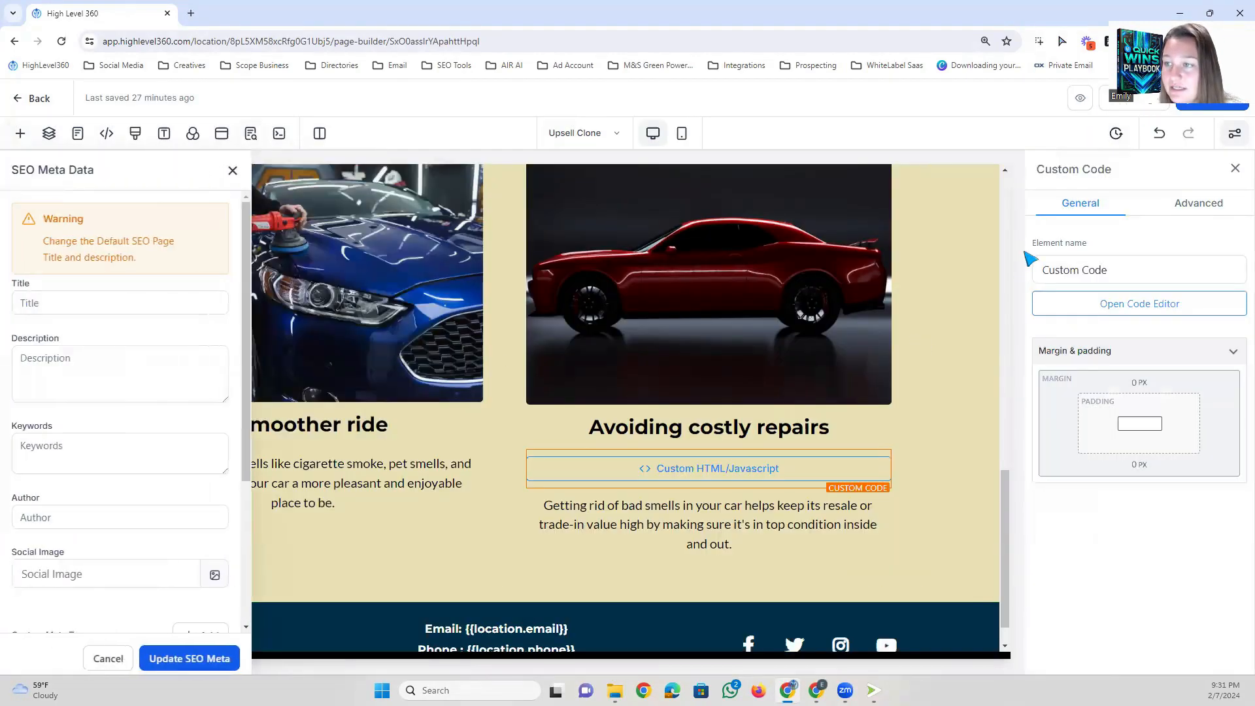
# Preview the funnel page to check the embedded form, and return to the page editor.
pyautogui.click(1086, 102)
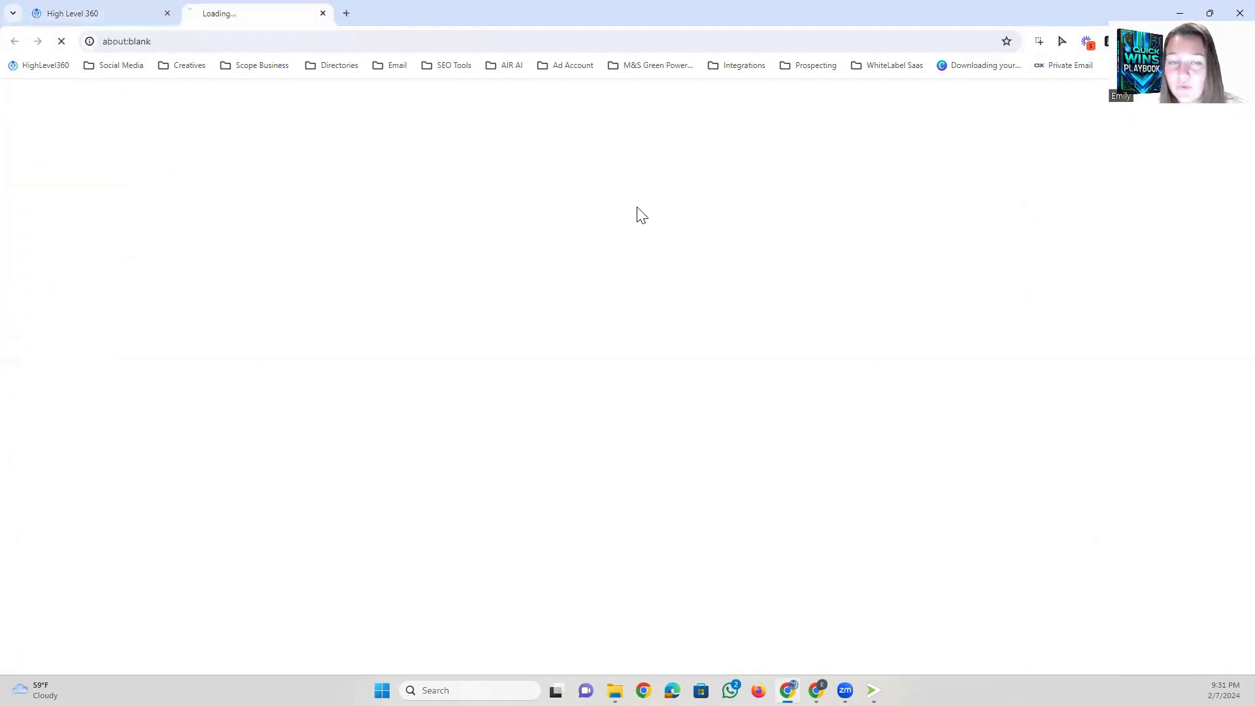
pyautogui.scroll(-10, 792, 425)
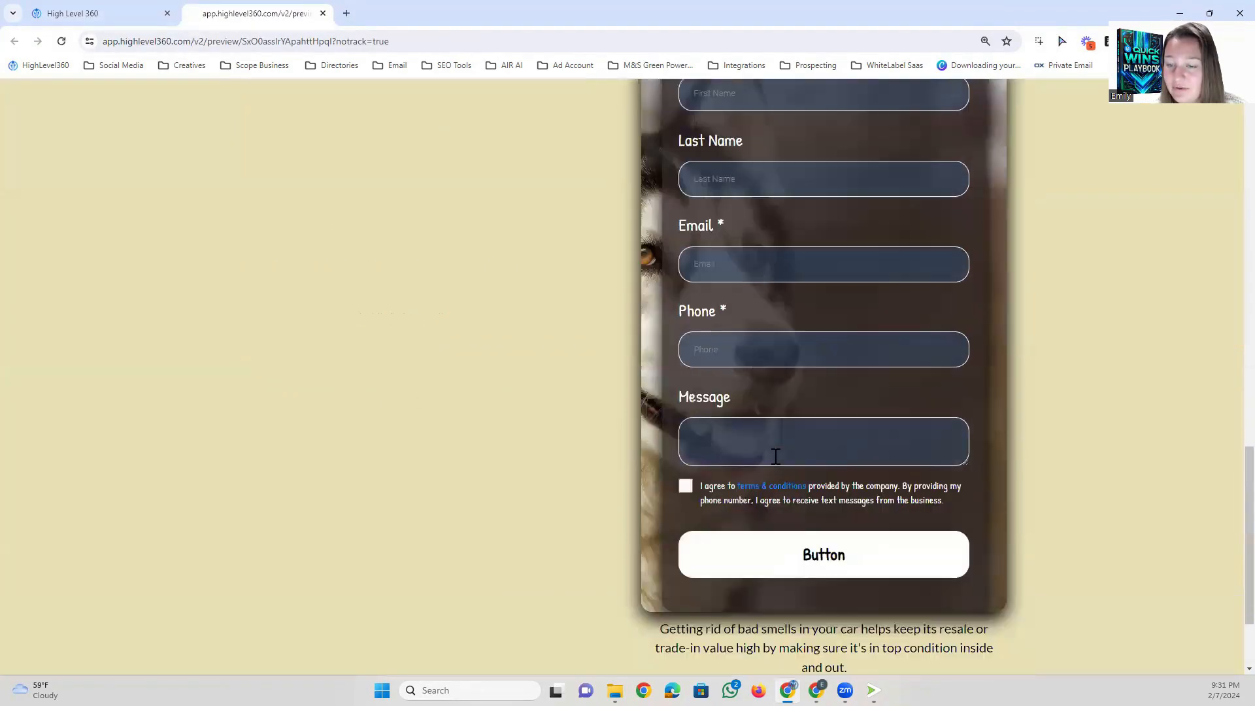
pyautogui.scroll(15, 792, 457)
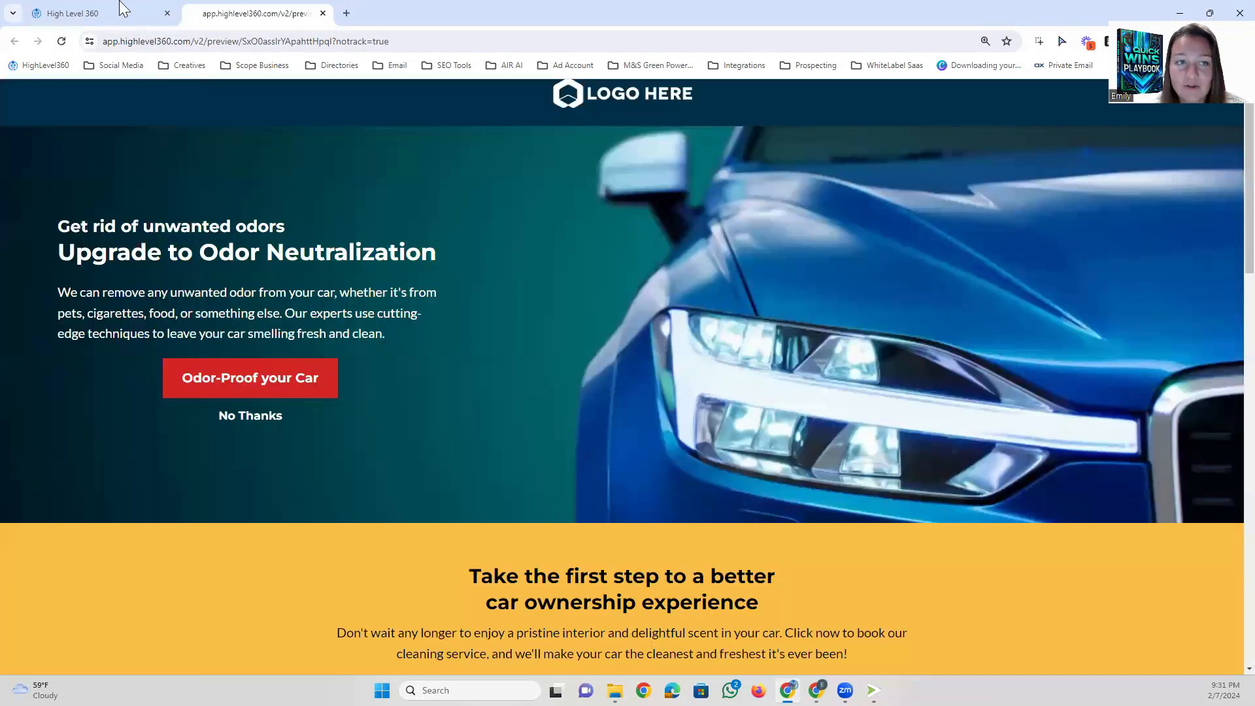
pyautogui.click(122, 8)
pyautogui.click(323, 14)
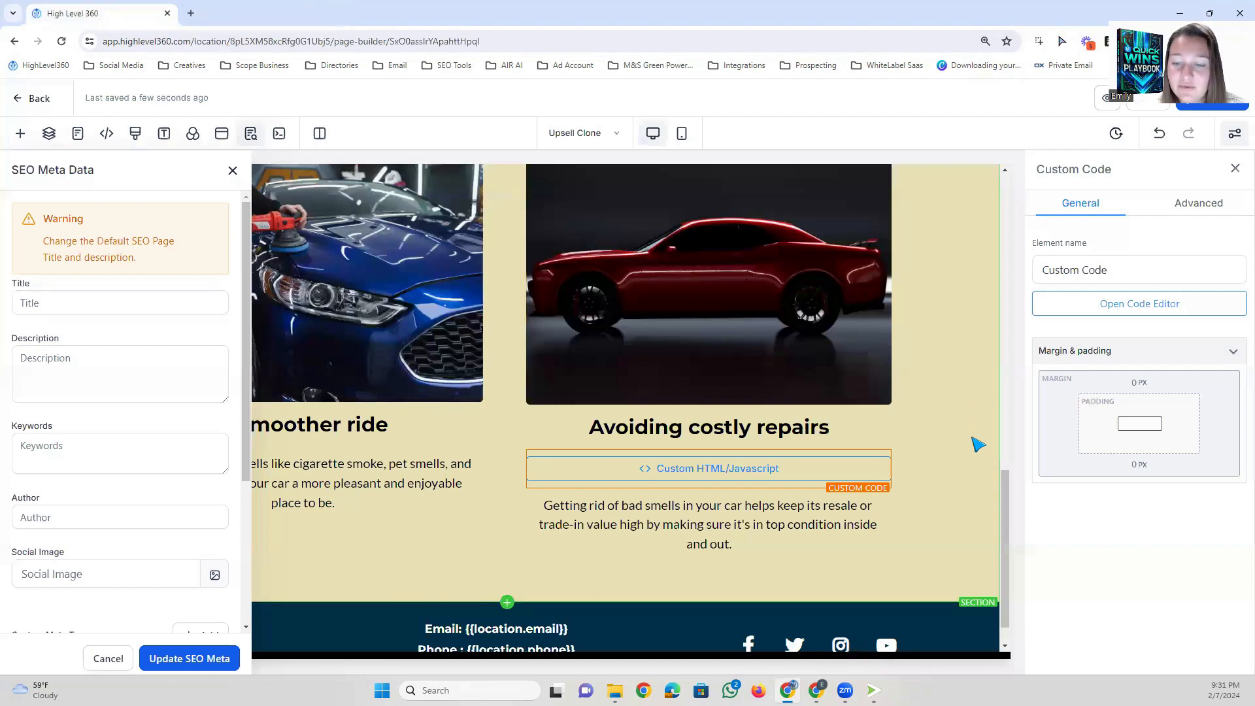
# Delete the custom code element and add a Form element below the "Avoiding costly repairs" paragraph.
pyautogui.click(883, 442)
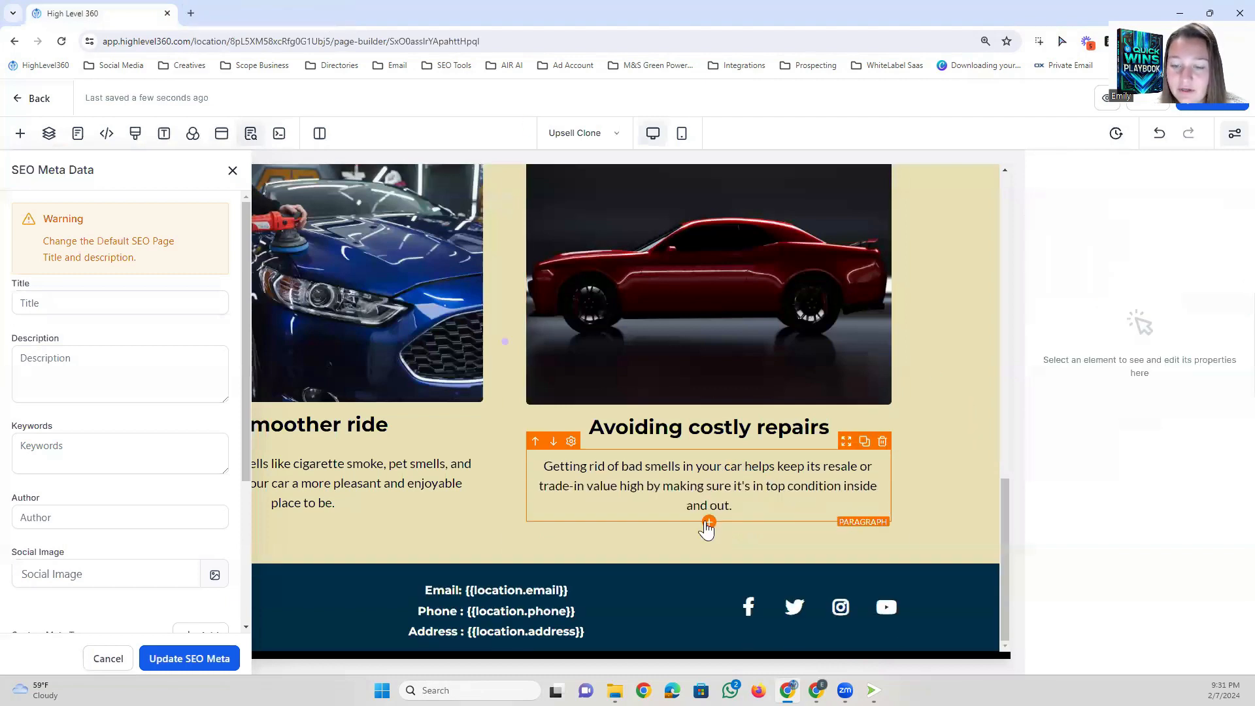
pyautogui.click(710, 523)
pyautogui.moveTo(190, 217); pyautogui.dragTo(141, 207)
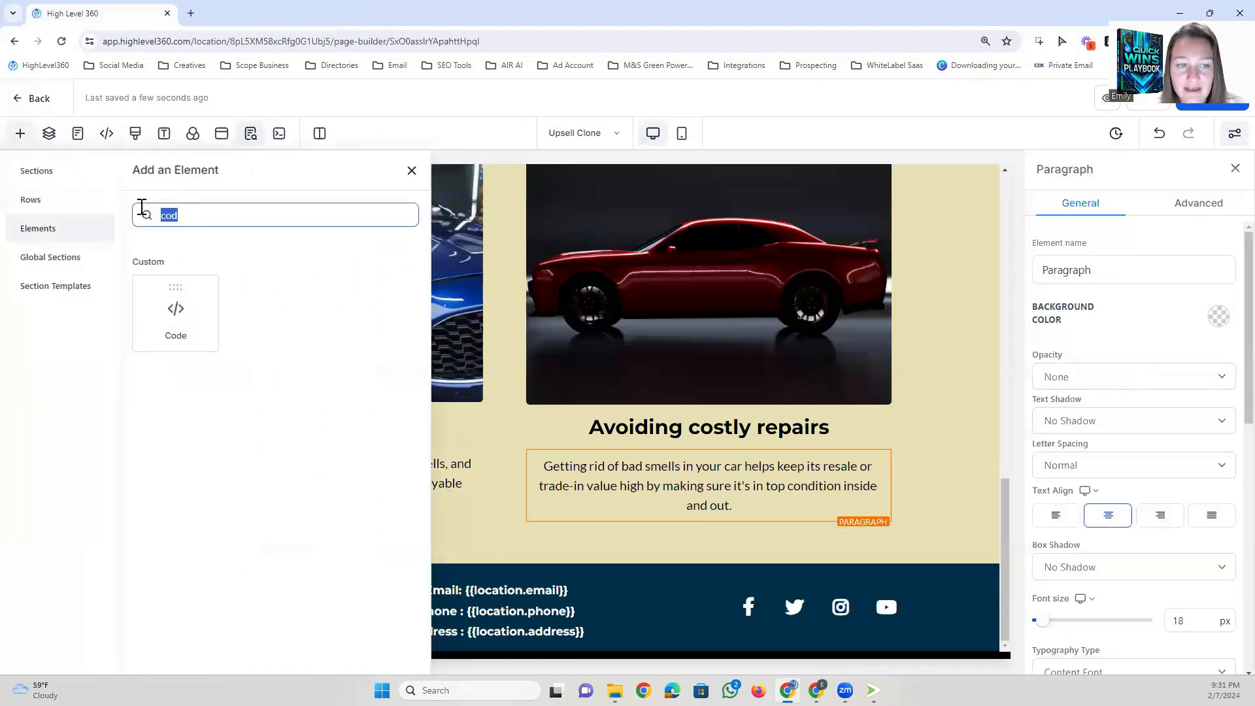
pyautogui.press('BackSpace')
pyautogui.write('fo')
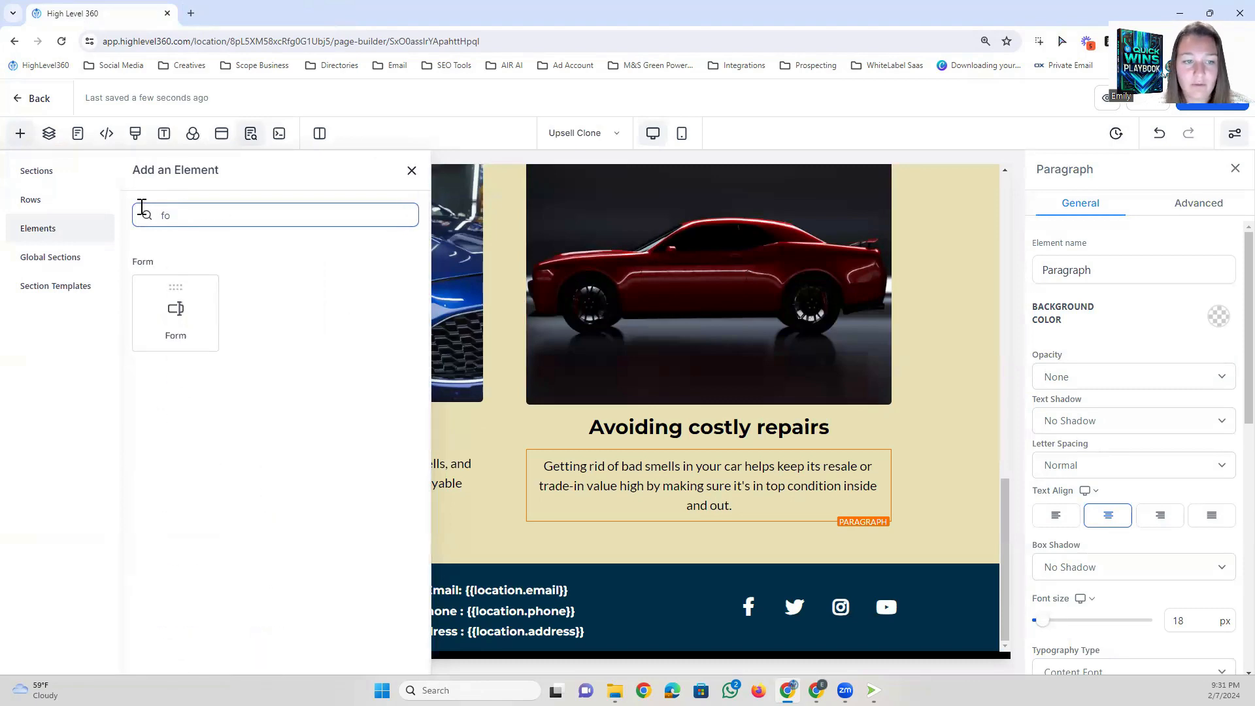
pyautogui.click(175, 308)
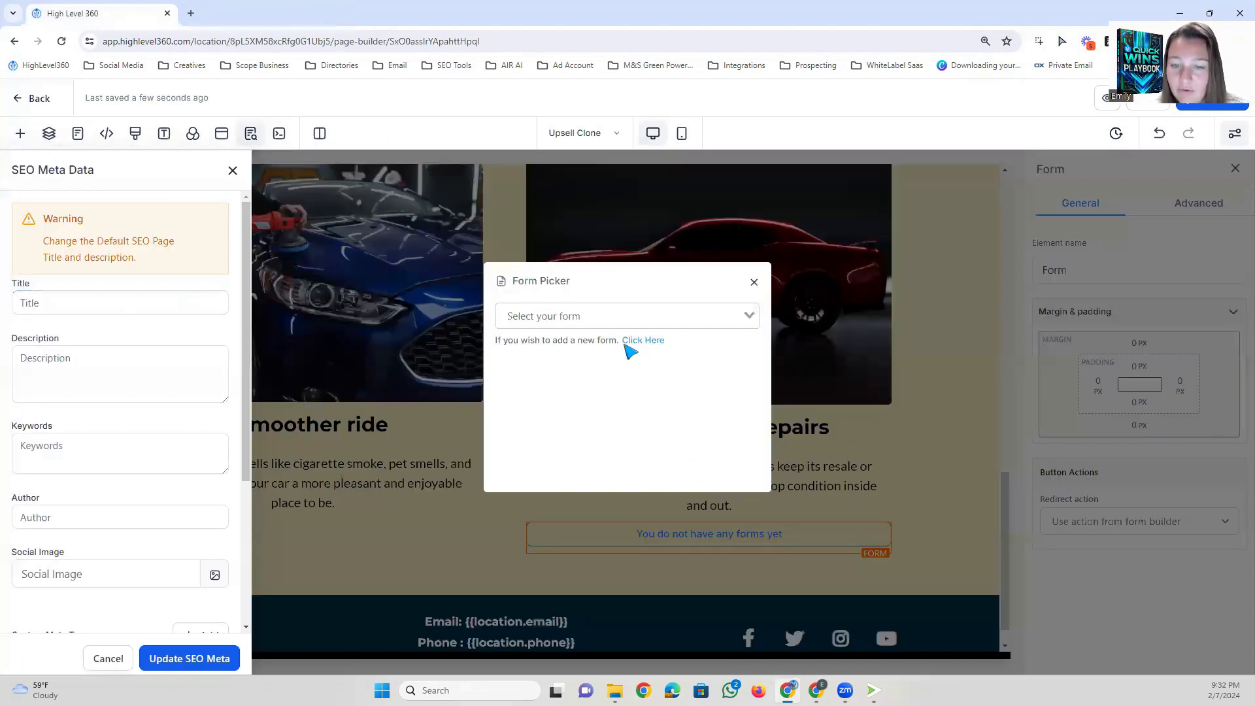
# Choose Quote Form as the form for the new element and look it over on the page.
pyautogui.click(581, 314)
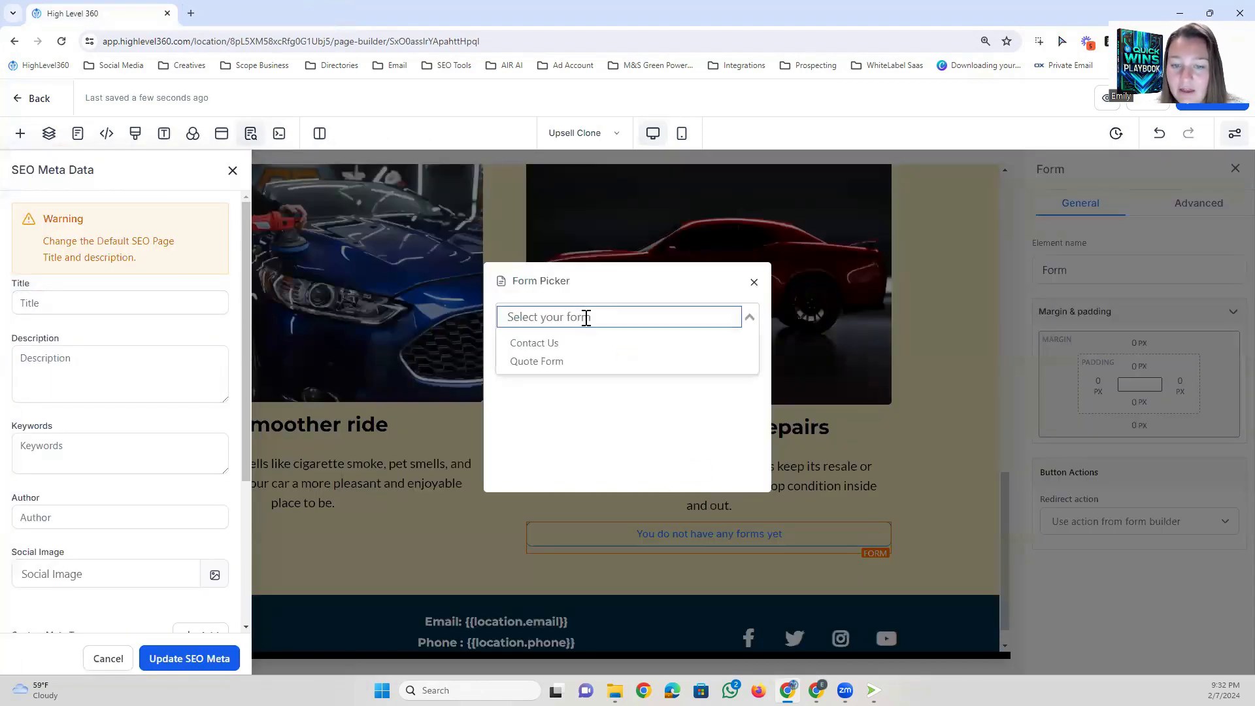
pyautogui.click(557, 362)
pyautogui.scroll(-2, 706, 510)
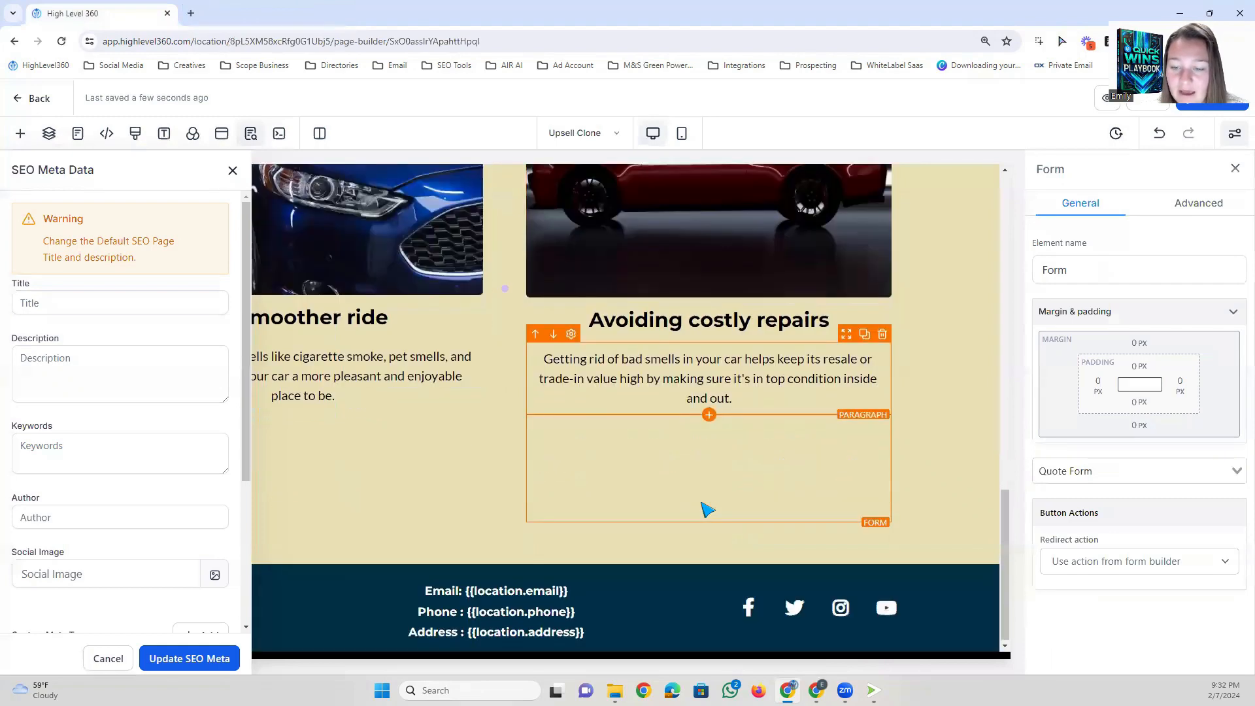
pyautogui.scroll(-2, 428, 440)
pyautogui.scroll(-5, 432, 447)
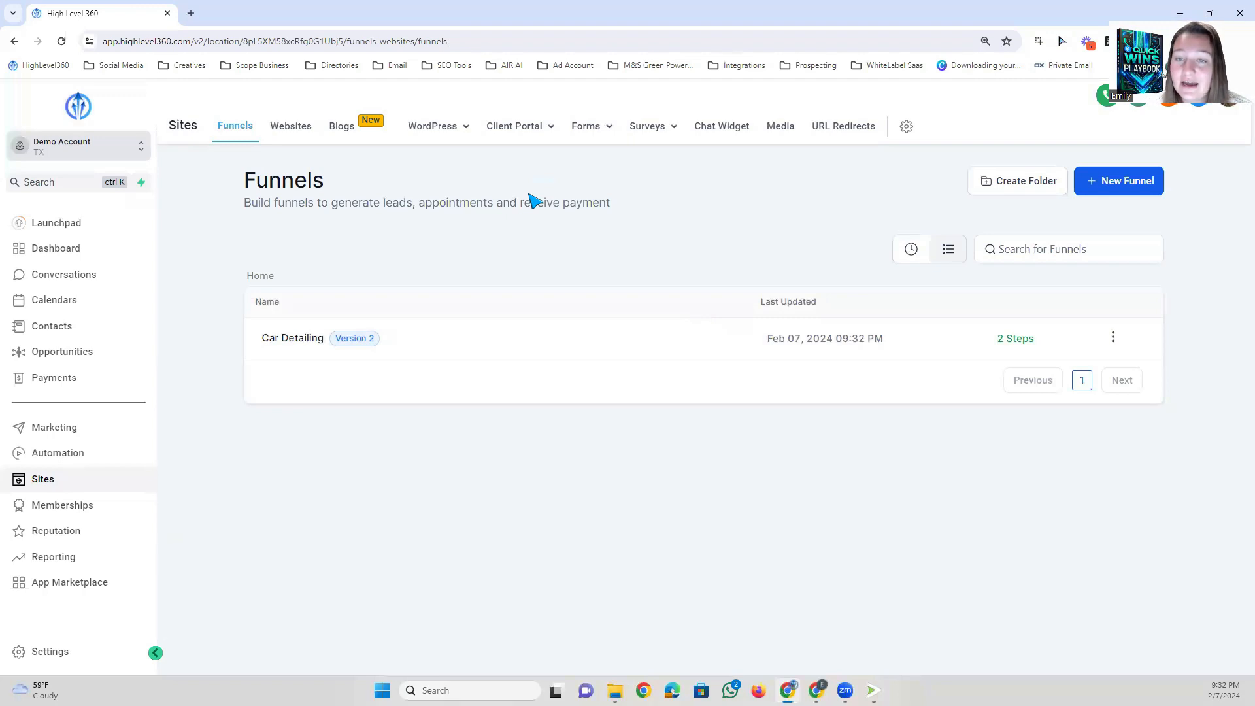
# Go to the survey builder and start a new survey from a template.
pyautogui.click(655, 131)
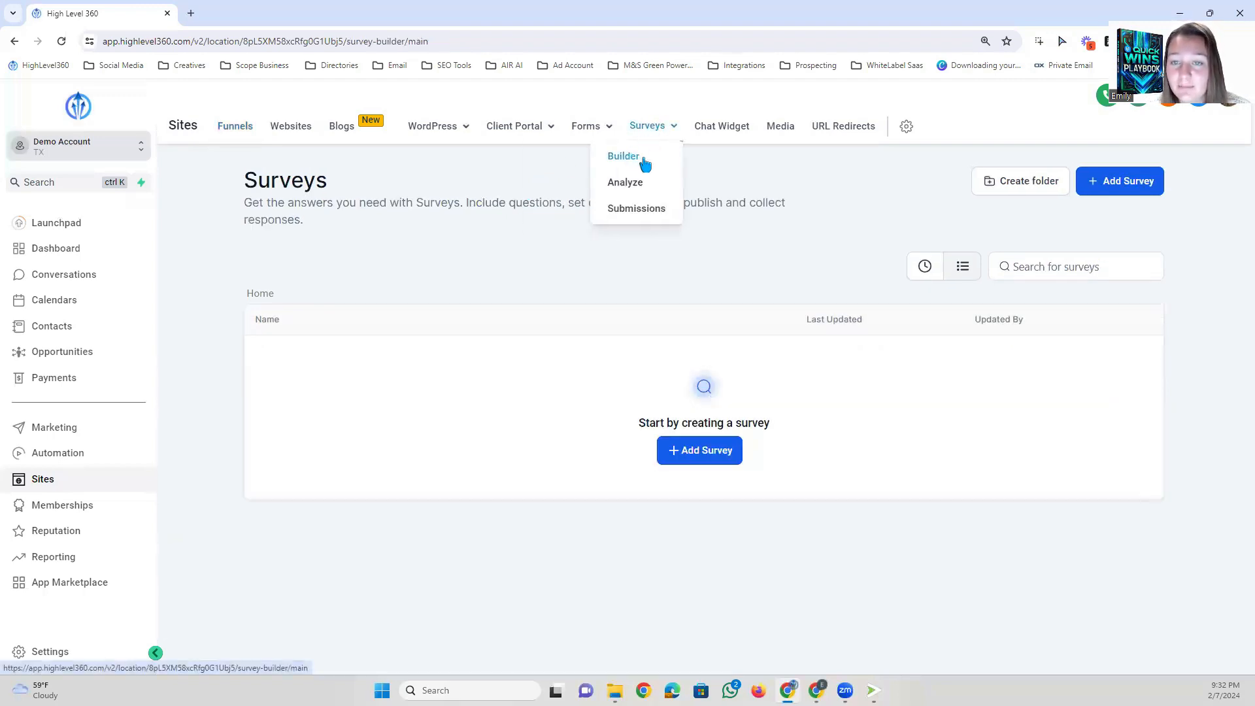
pyautogui.click(639, 157)
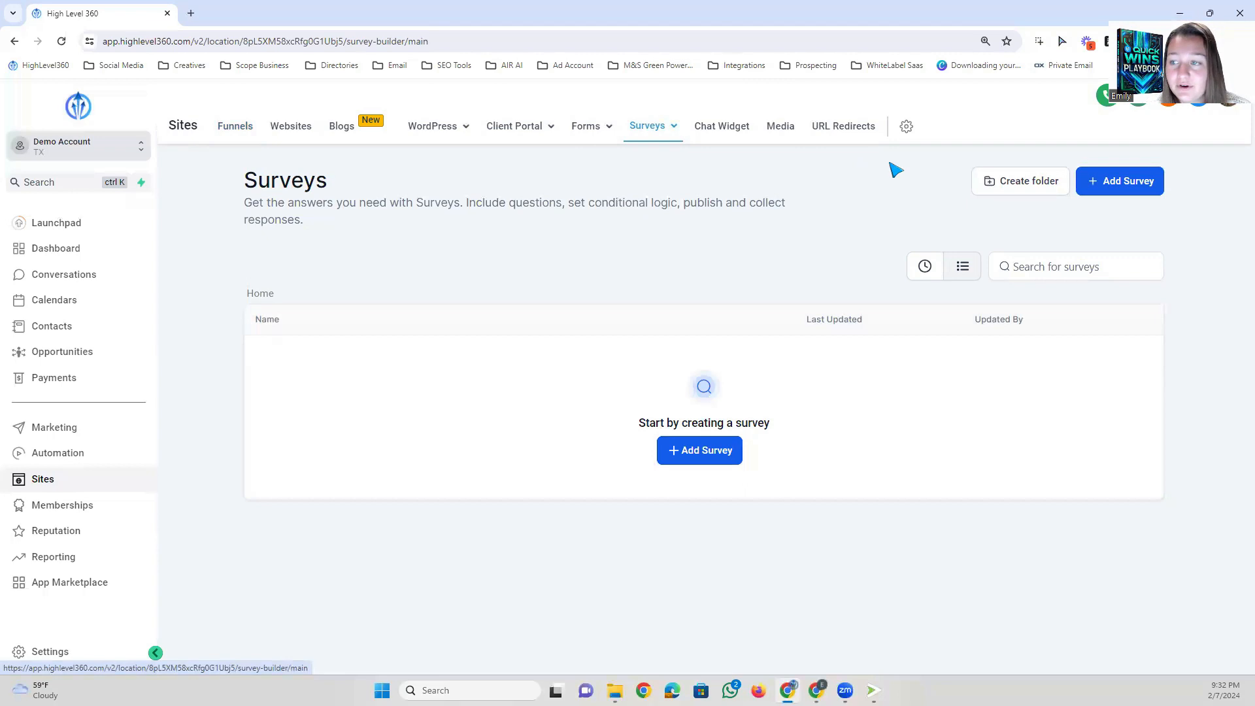
pyautogui.click(1119, 193)
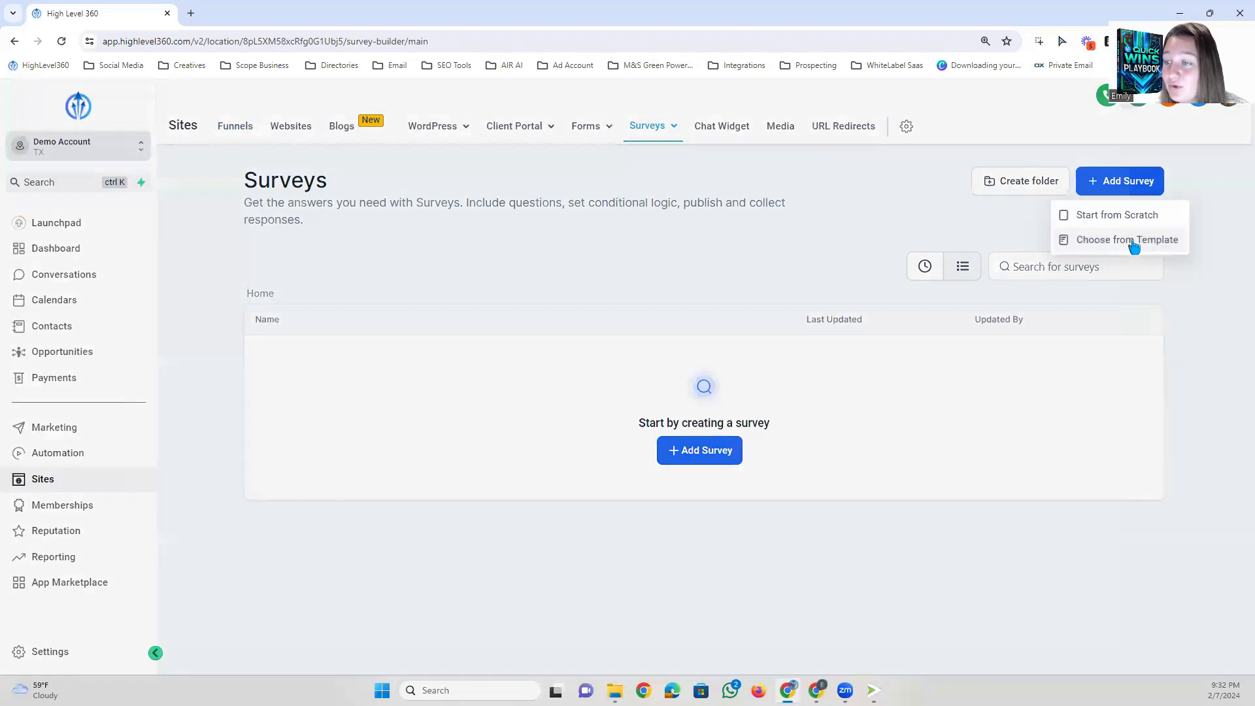
pyautogui.click(1134, 240)
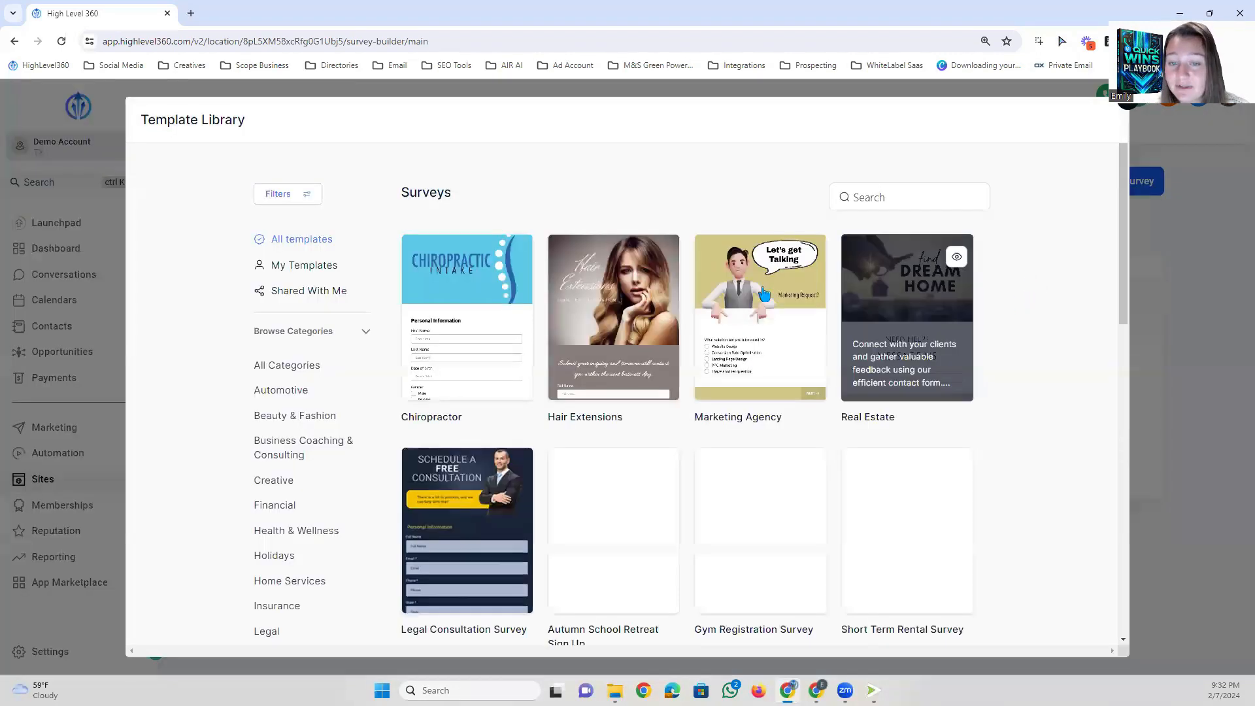
# Browse the survey templates, preview the Chiropractor template and create the survey from it.
pyautogui.scroll(-15, 764, 294)
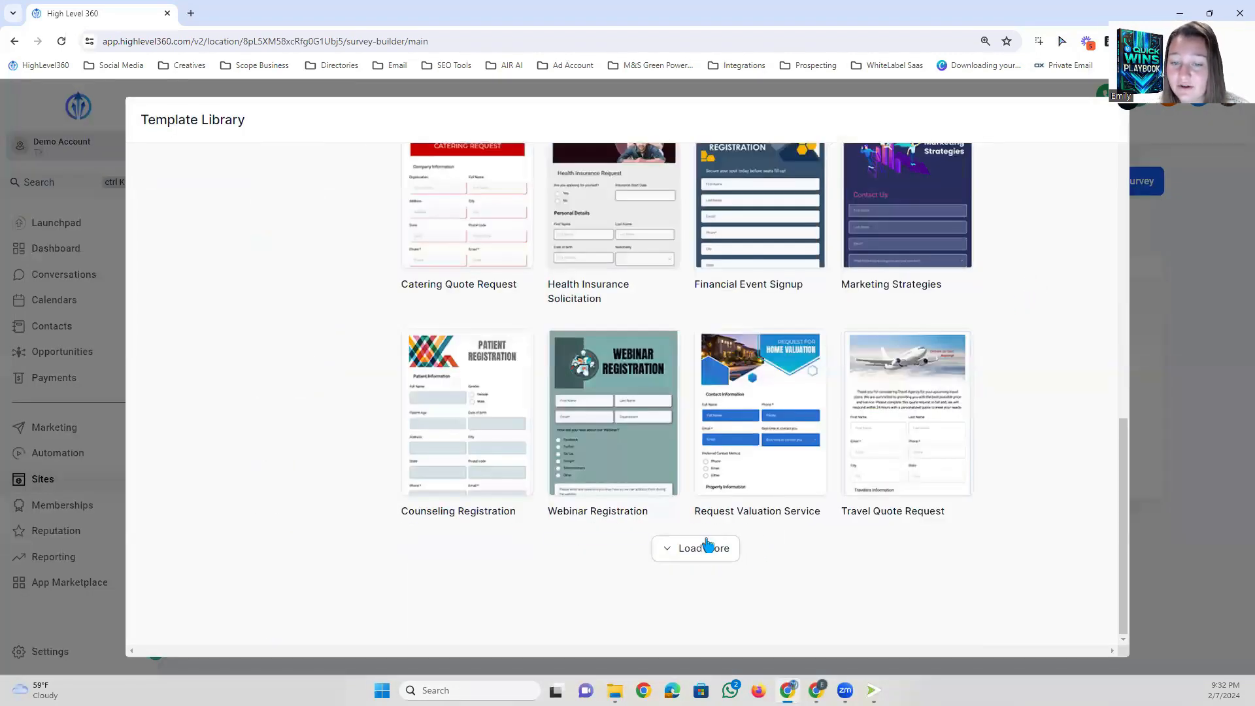
pyautogui.click(708, 548)
pyautogui.scroll(7, 654, 452)
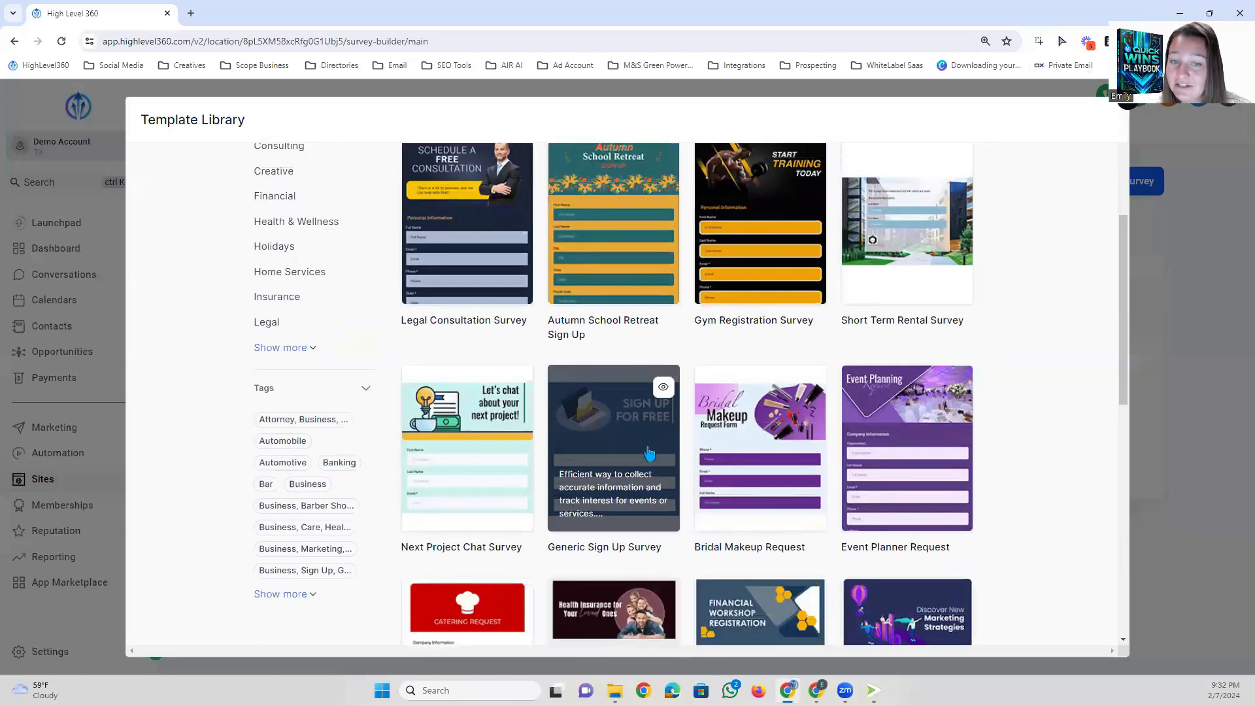
pyautogui.scroll(5, 649, 453)
pyautogui.click(504, 297)
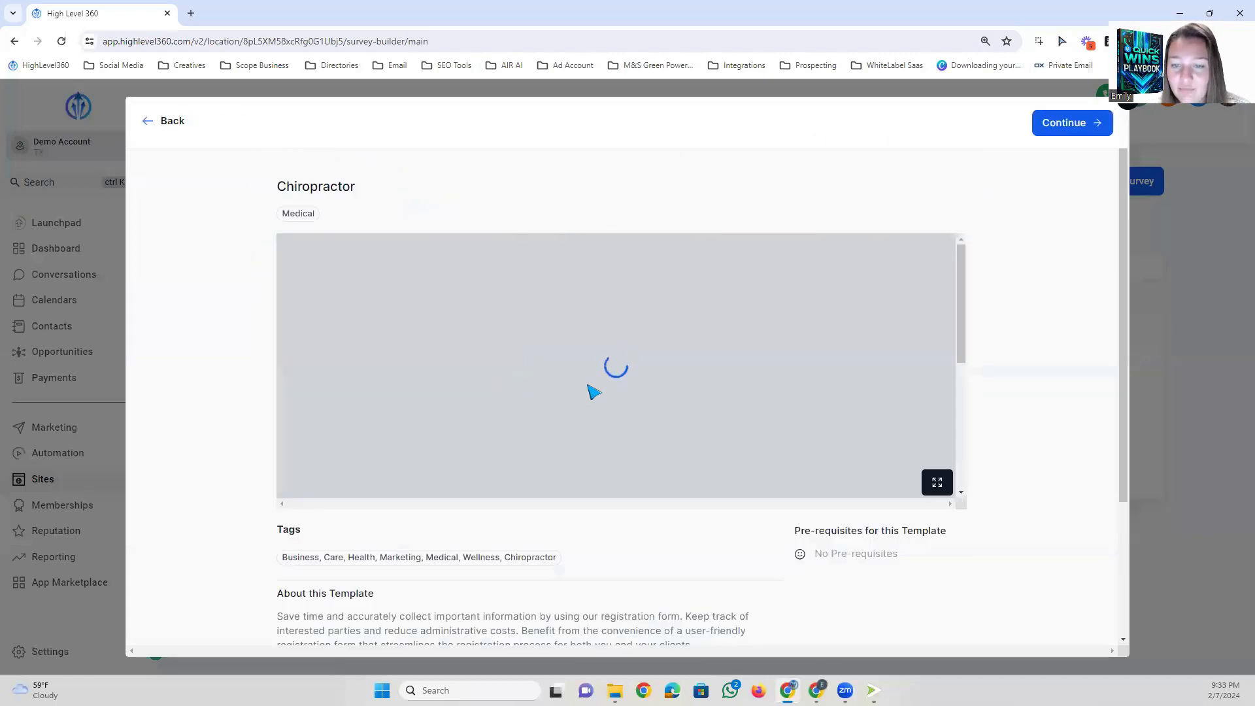
pyautogui.scroll(-3, 787, 520)
pyautogui.scroll(3, 948, 523)
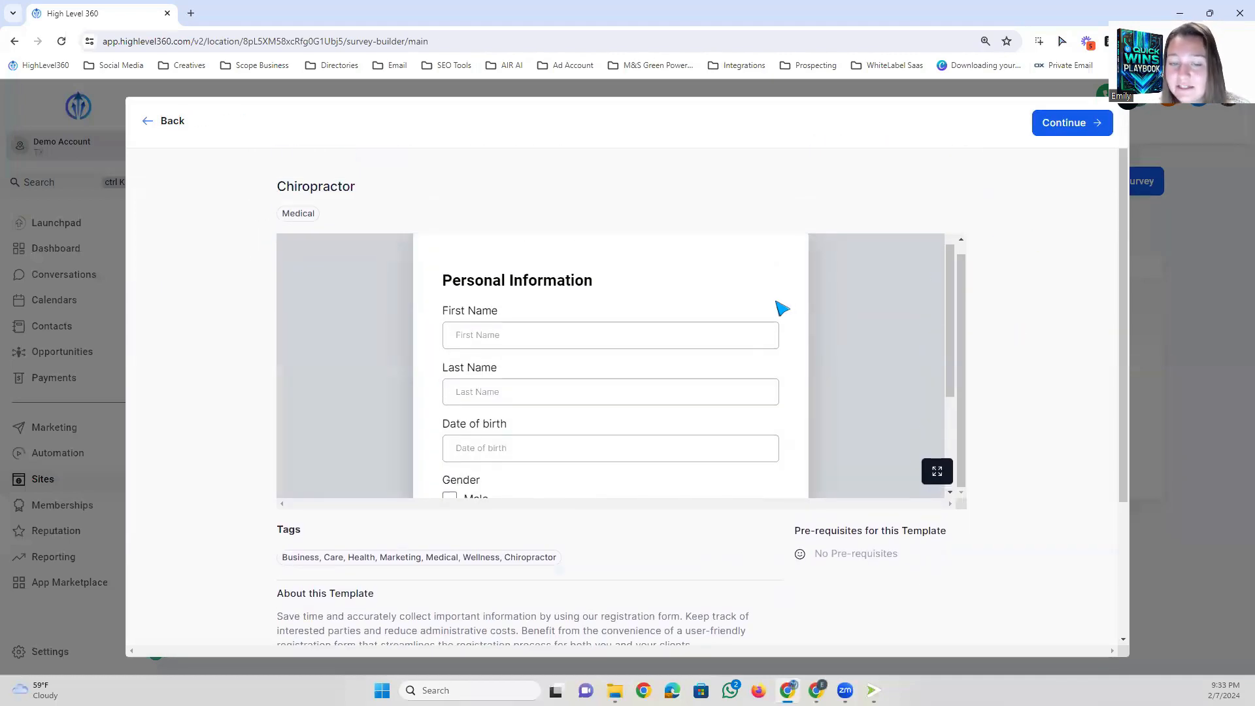
pyautogui.scroll(2, 783, 309)
pyautogui.scroll(-5, 769, 311)
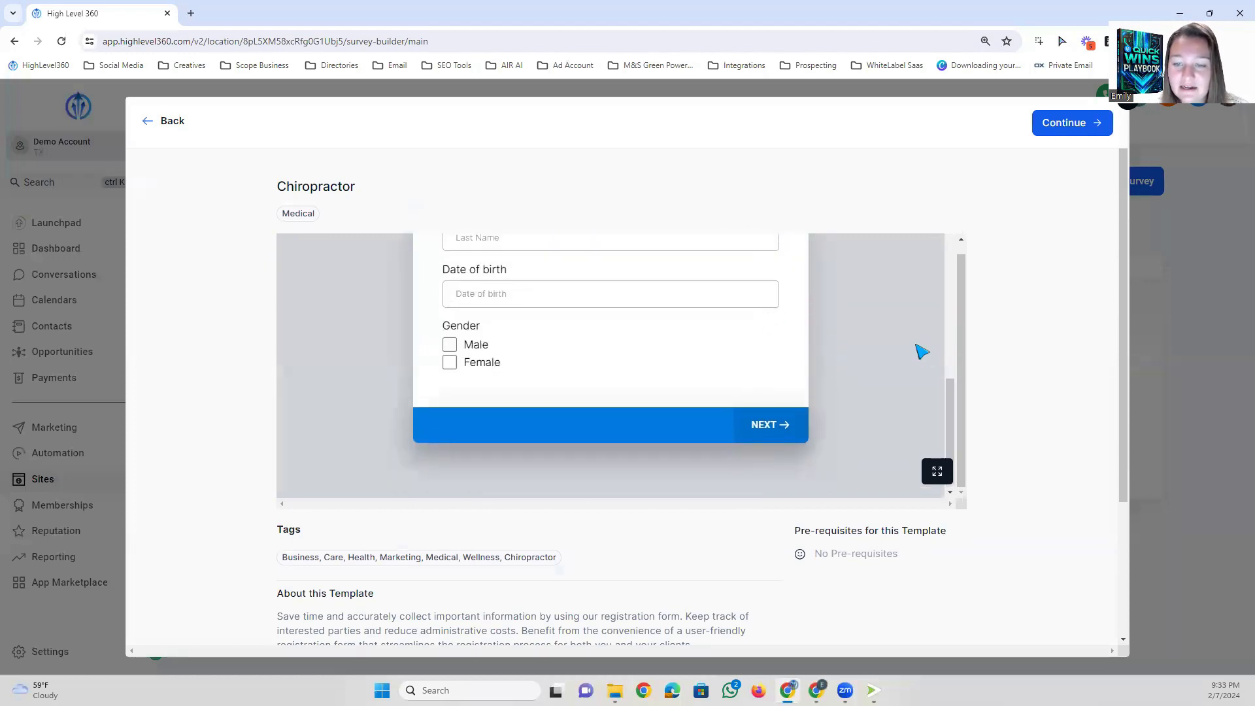
pyautogui.scroll(5, 922, 351)
pyautogui.click(1080, 124)
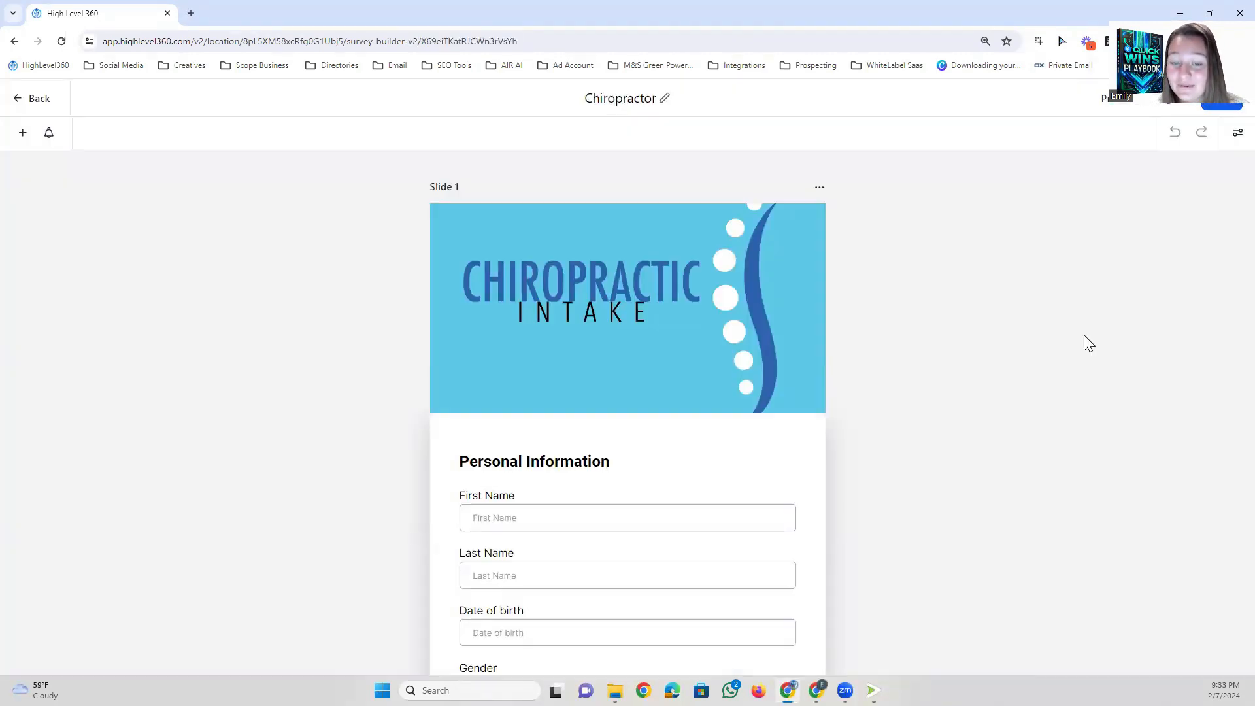
# Examine the First Name, Last Name and Date of birth fields on slide 1 of the survey.
pyautogui.scroll(-5, 703, 443)
pyautogui.scroll(5, 719, 418)
pyautogui.scroll(-3, 607, 425)
pyautogui.click(538, 314)
pyautogui.click(541, 366)
pyautogui.click(581, 432)
pyautogui.scroll(-2, 654, 474)
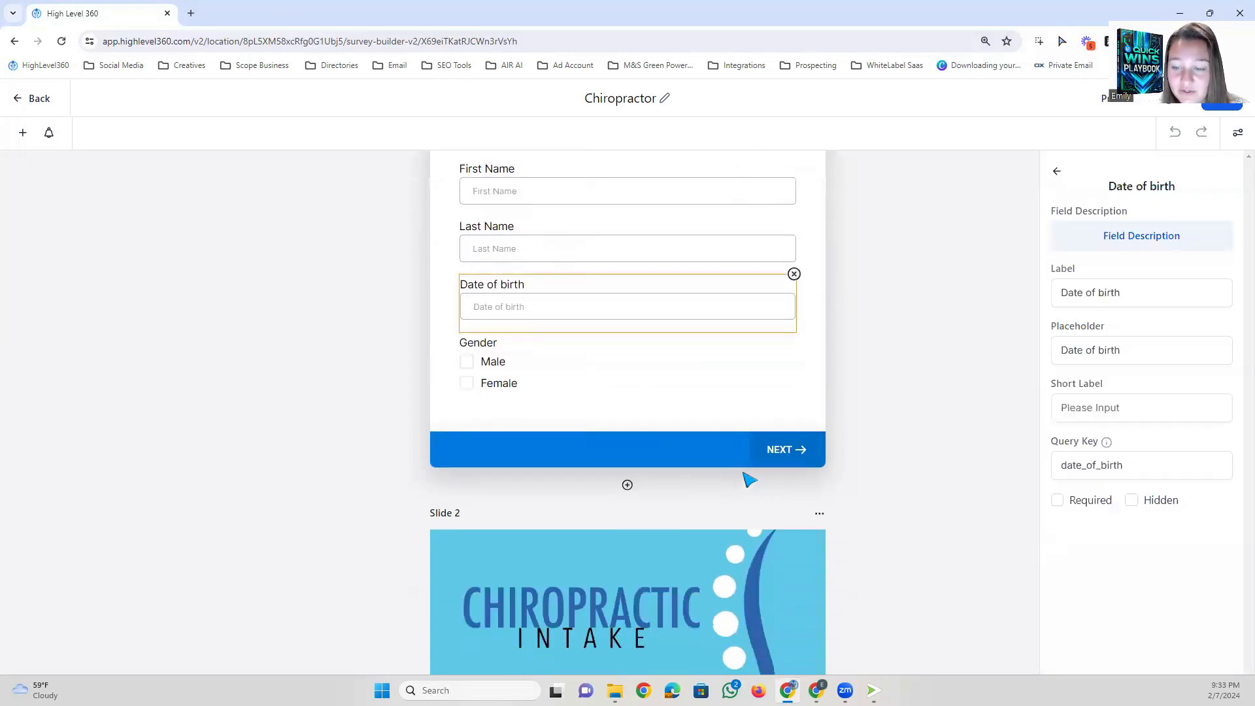
# Review the Contact Information fields on slide 2 and the Service Request questions on slide 3.
pyautogui.scroll(-4, 746, 450)
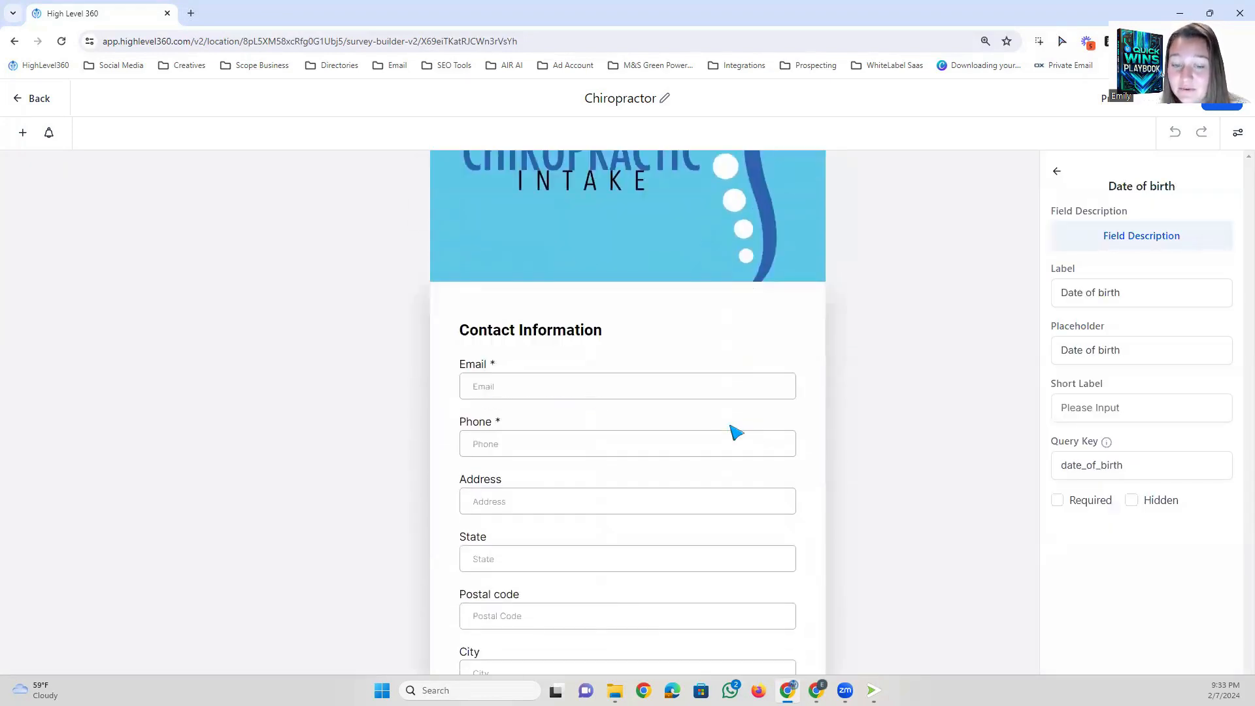
pyautogui.scroll(-13, 502, 350)
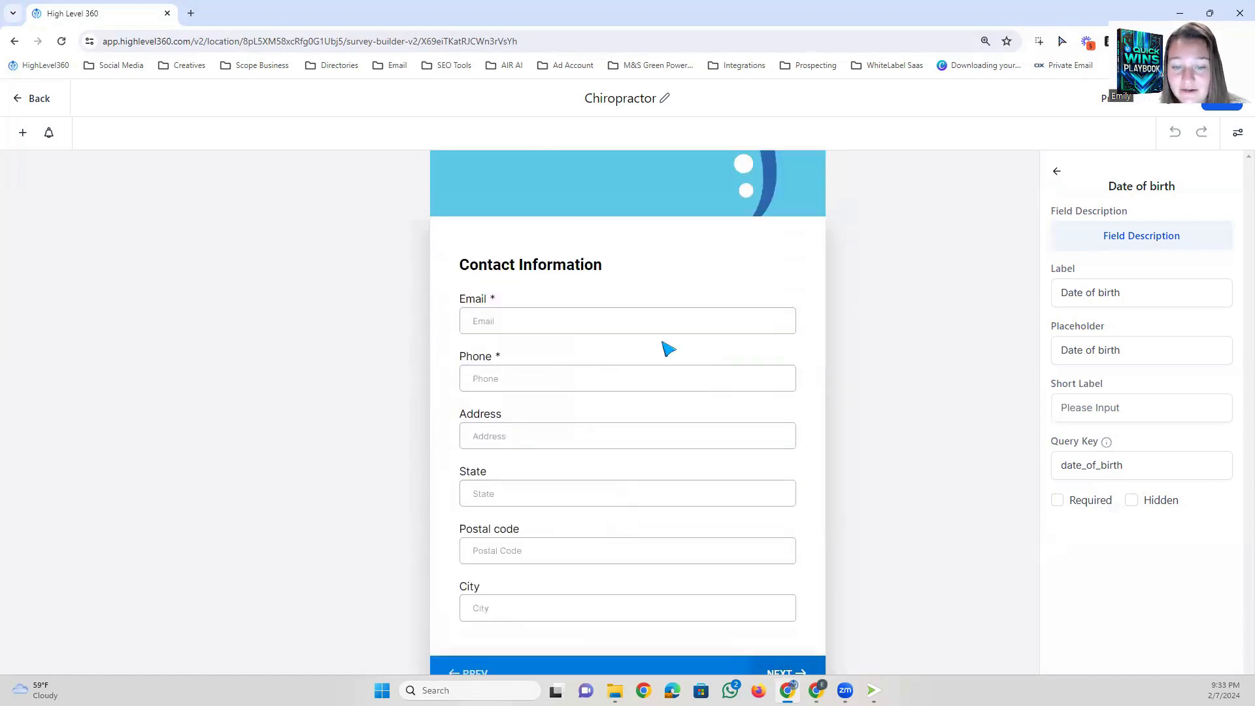
pyautogui.scroll(-2, 640, 353)
pyautogui.scroll(5, 642, 359)
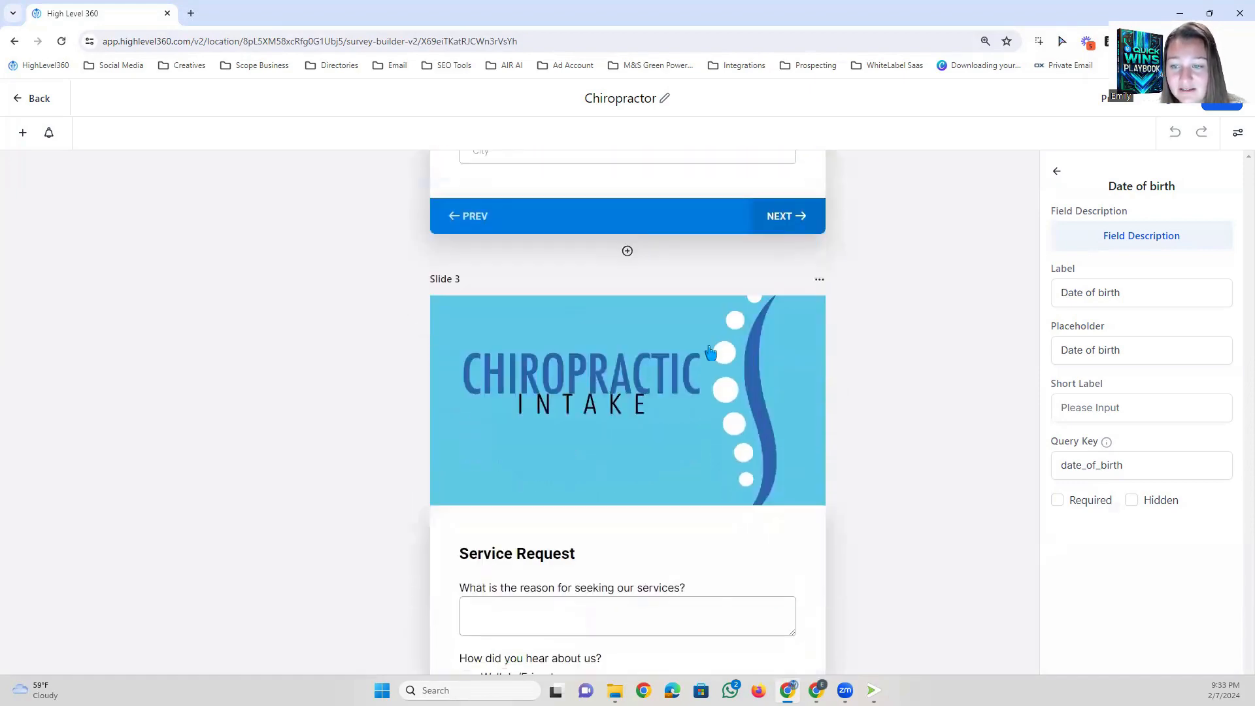
pyautogui.scroll(-4, 625, 379)
pyautogui.scroll(-3, 770, 381)
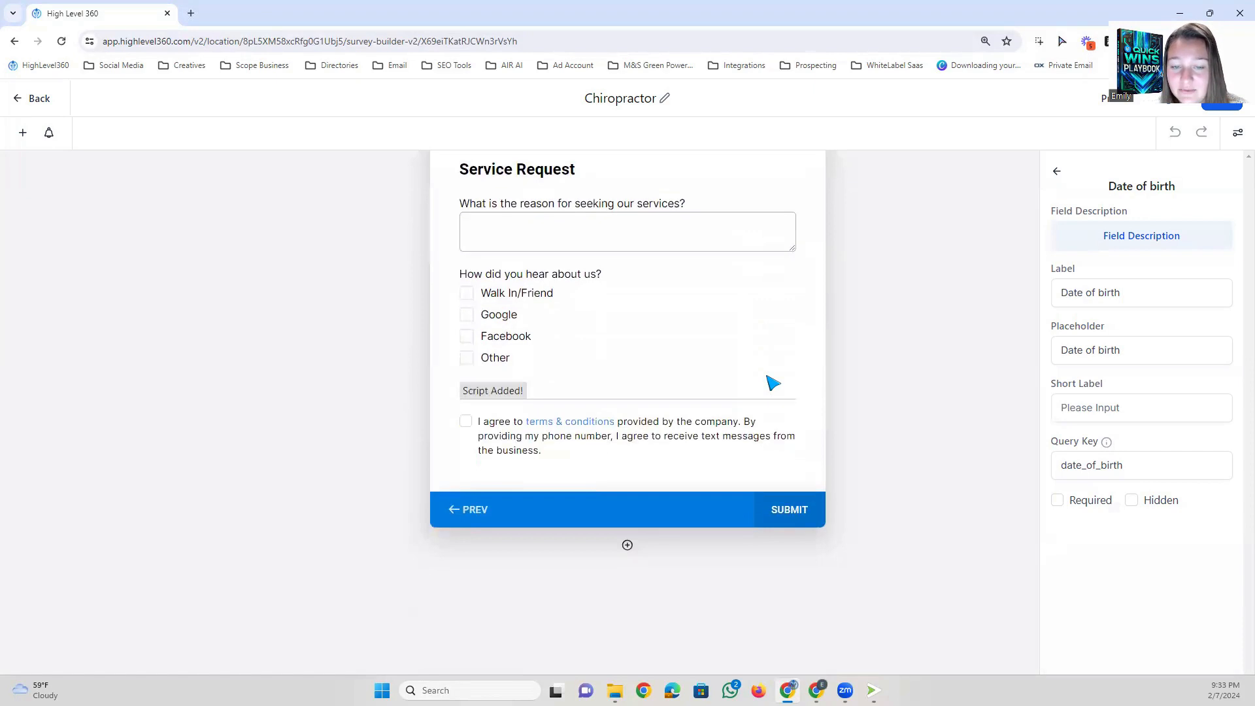
pyautogui.scroll(2, 771, 381)
pyautogui.scroll(2, 773, 367)
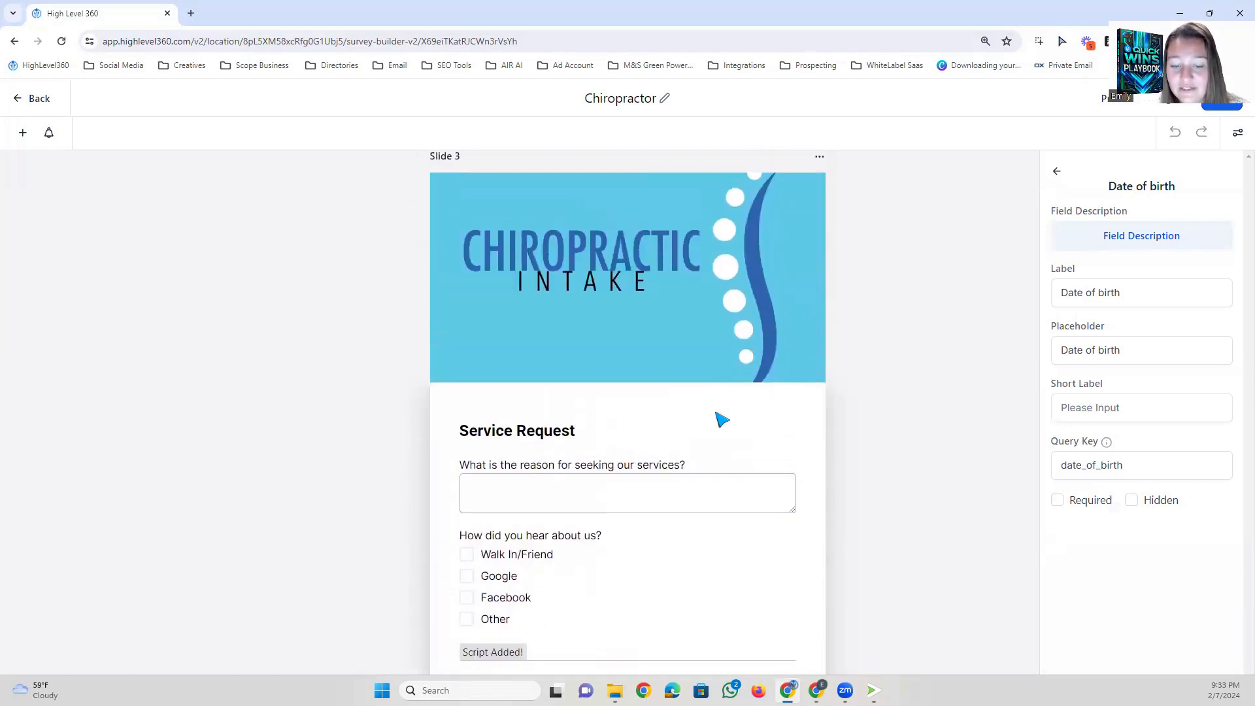
pyautogui.scroll(-2, 720, 421)
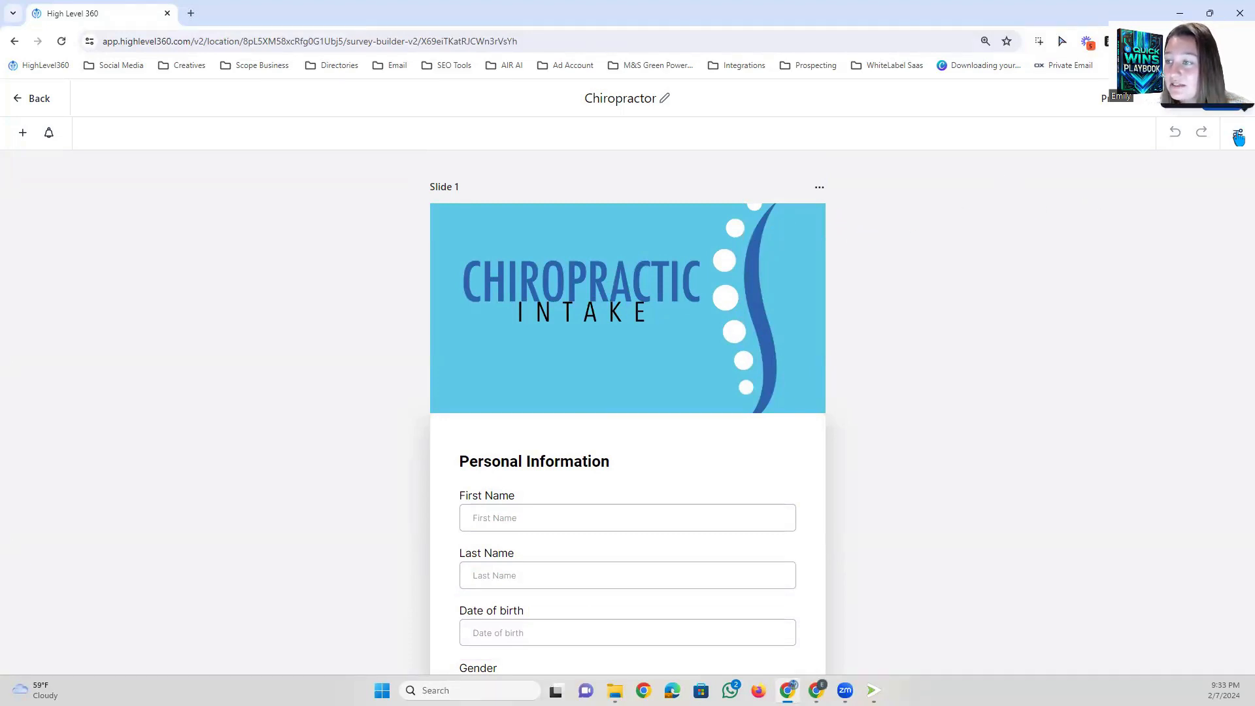
# Look through the survey's style settings down to the background image, and open the available themes.
pyautogui.click(1238, 135)
pyautogui.scroll(-15, 1148, 313)
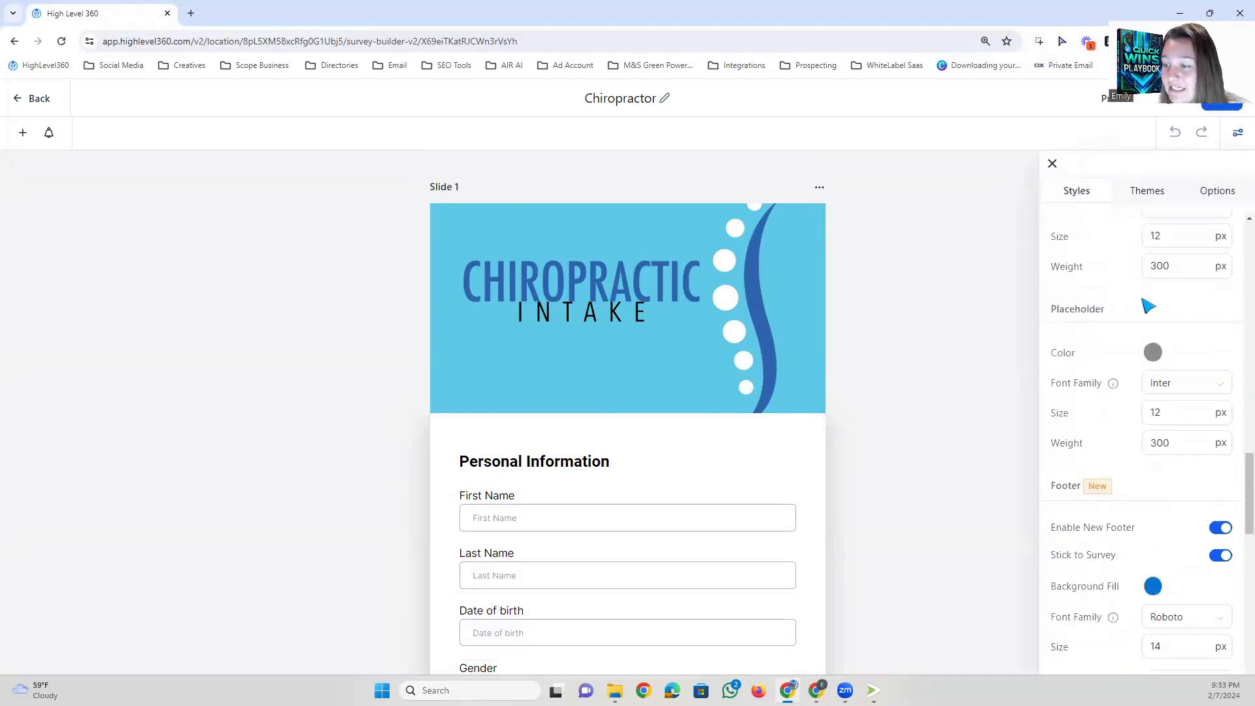
pyautogui.scroll(-1, 1149, 354)
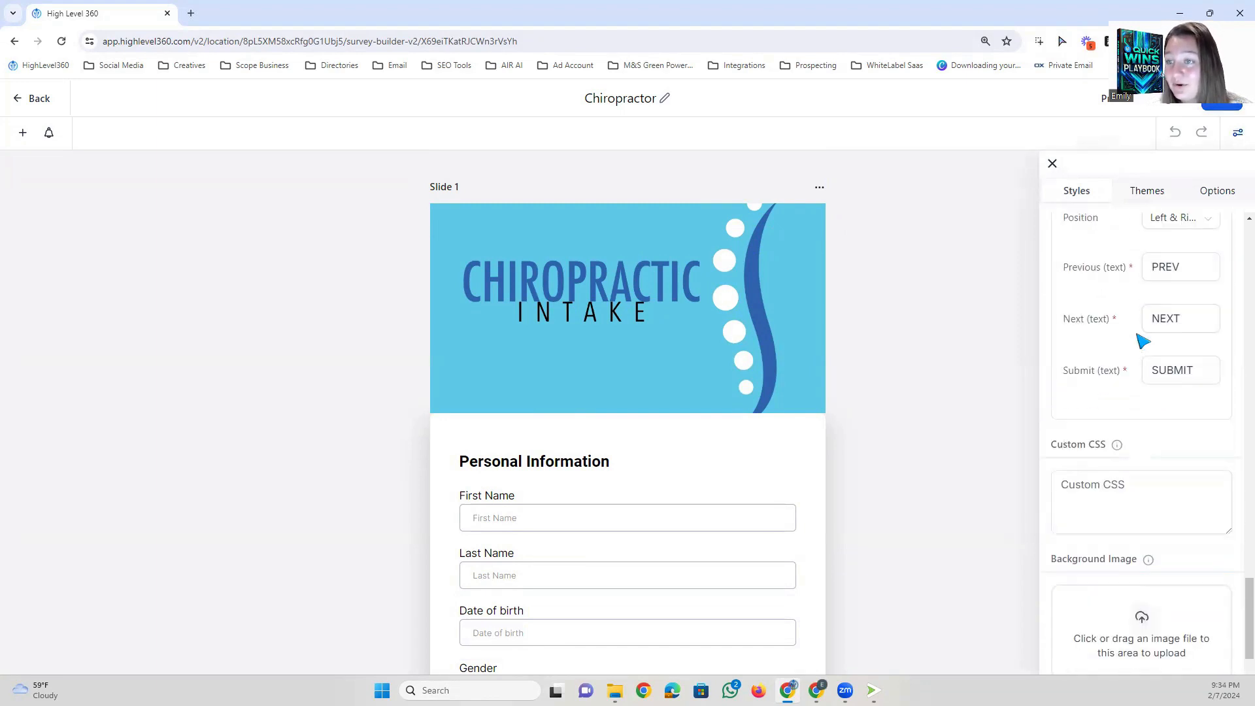
pyautogui.scroll(-3, 1149, 323)
pyautogui.click(1148, 193)
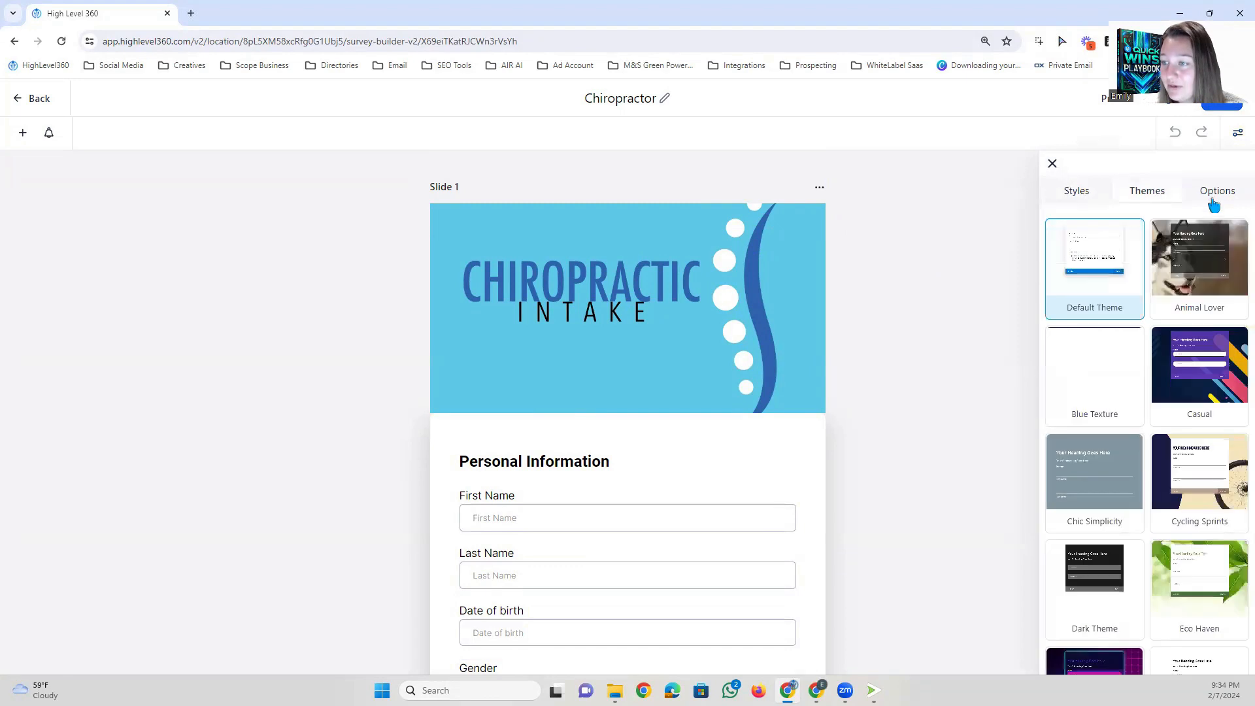
# Turn on One question at a time in the survey settings and look over slide 1.
pyautogui.click(1218, 191)
pyautogui.scroll(-10, 1146, 405)
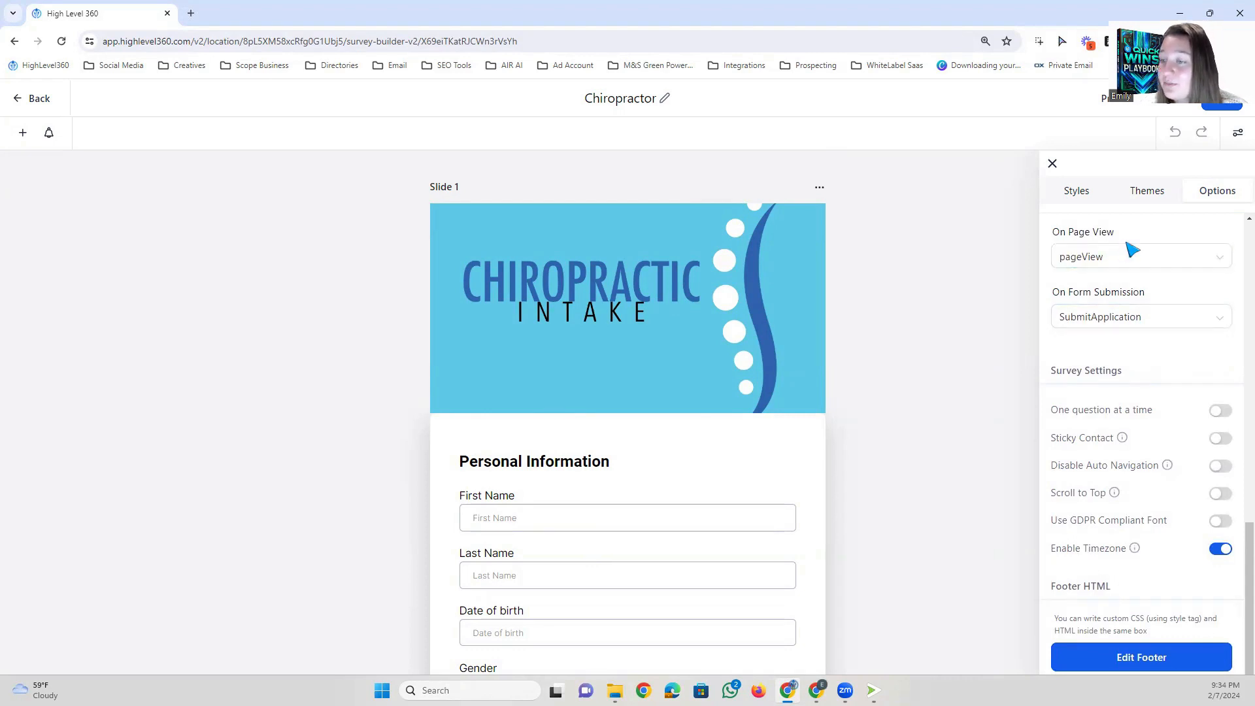
pyautogui.scroll(1, 1141, 256)
pyautogui.scroll(-1, 1199, 257)
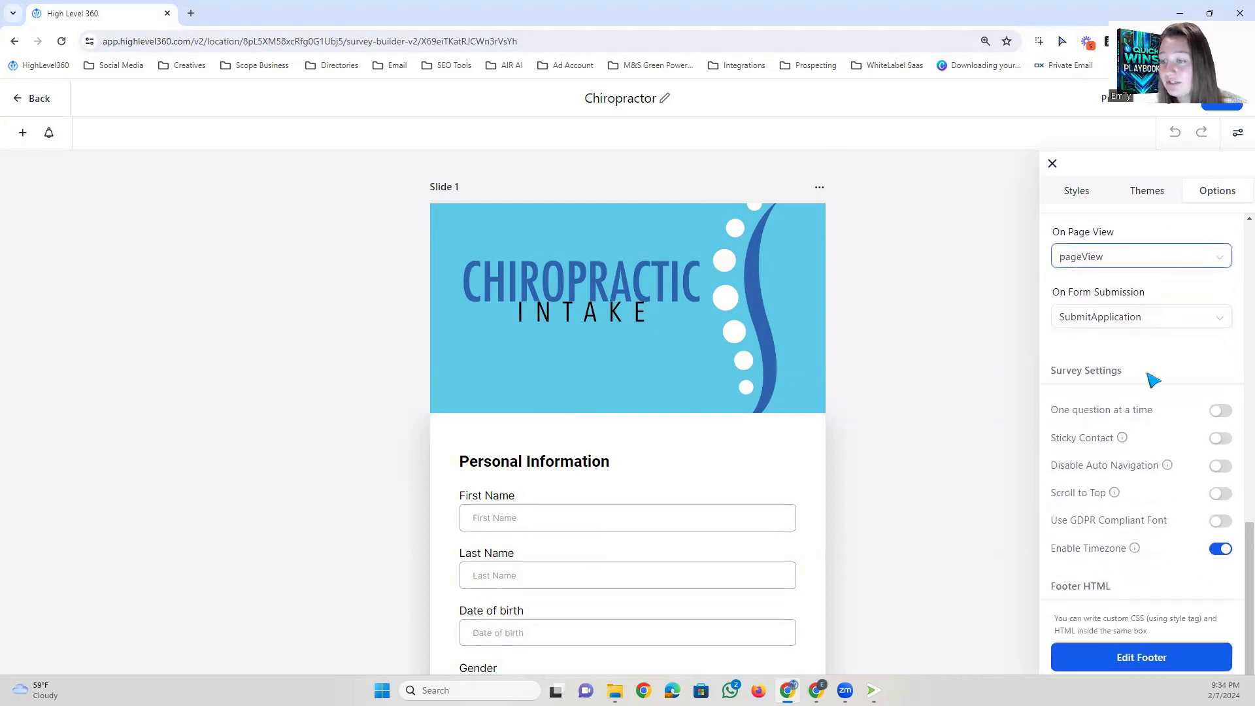
pyautogui.click(1218, 411)
pyautogui.scroll(-2, 608, 435)
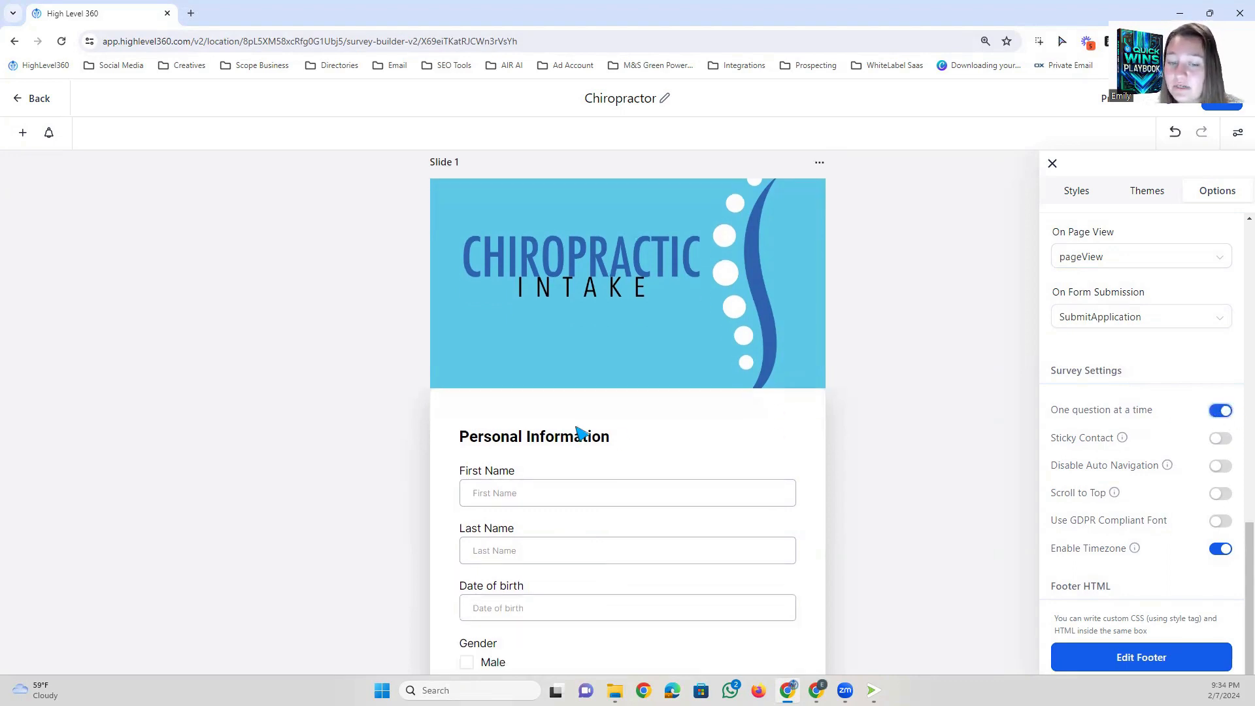
pyautogui.scroll(2, 657, 410)
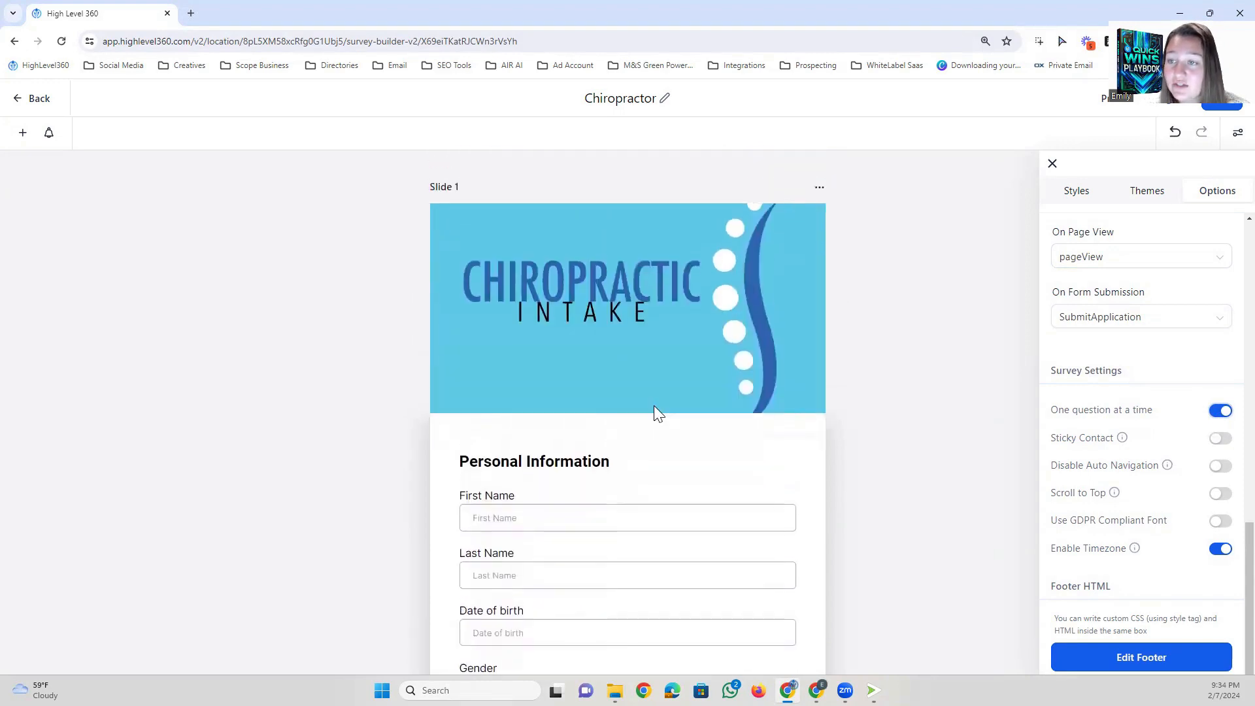
pyautogui.scroll(-2, 656, 411)
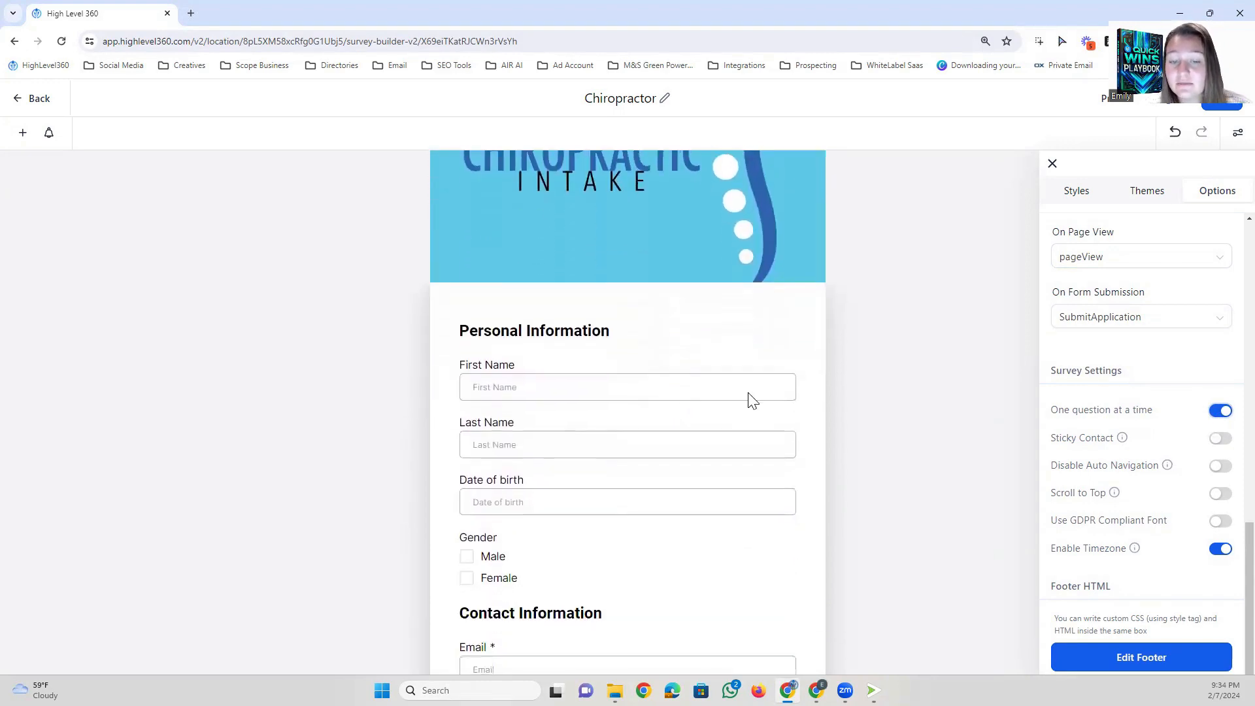
# Save the survey, then test its live page by filling in the first name and advancing to the next question.
pyautogui.click(1208, 109)
pyautogui.click(773, 440)
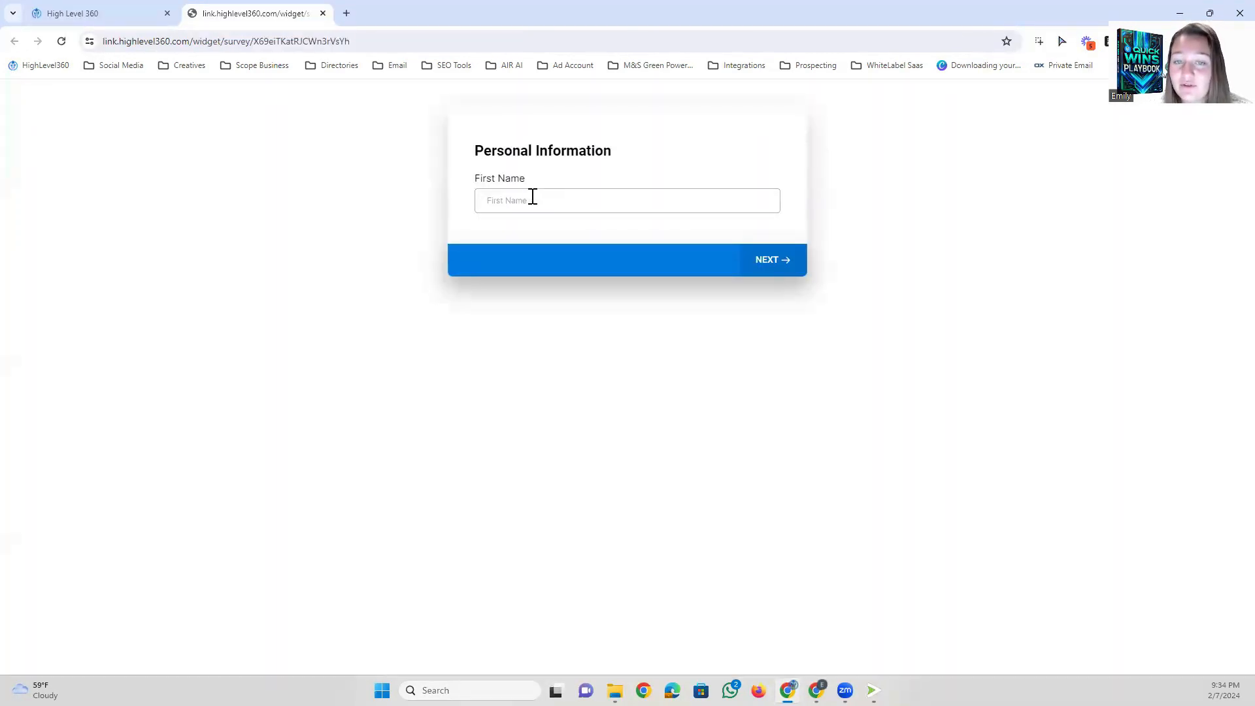
pyautogui.click(533, 197)
pyautogui.click(563, 234)
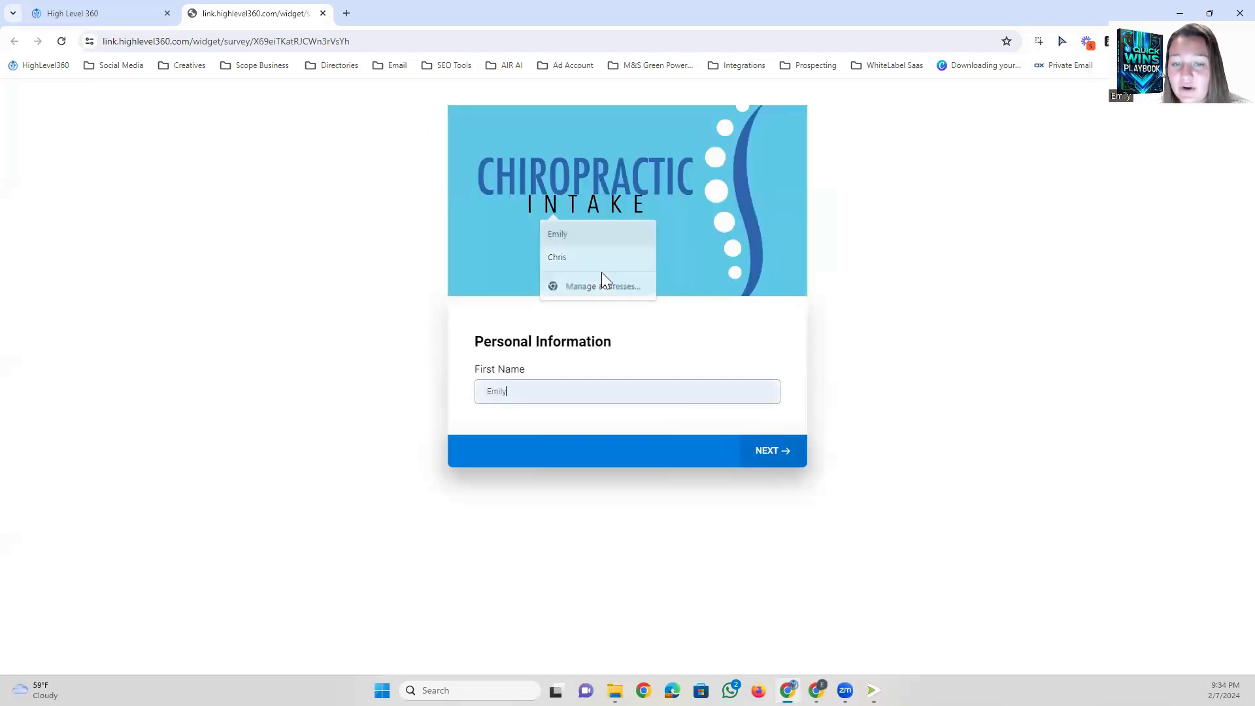
pyautogui.click(790, 457)
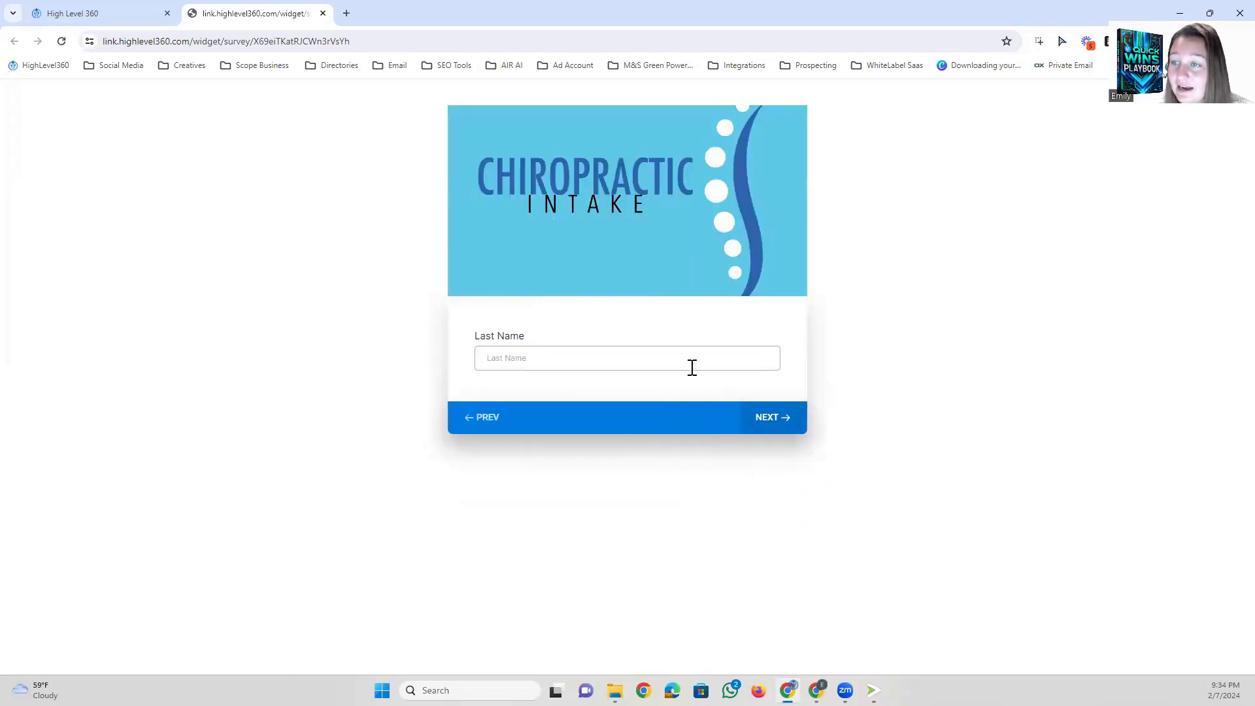
# Turn off One question at a time, save the survey and open its live page again.
pyautogui.click(98, 13)
pyautogui.click(1220, 410)
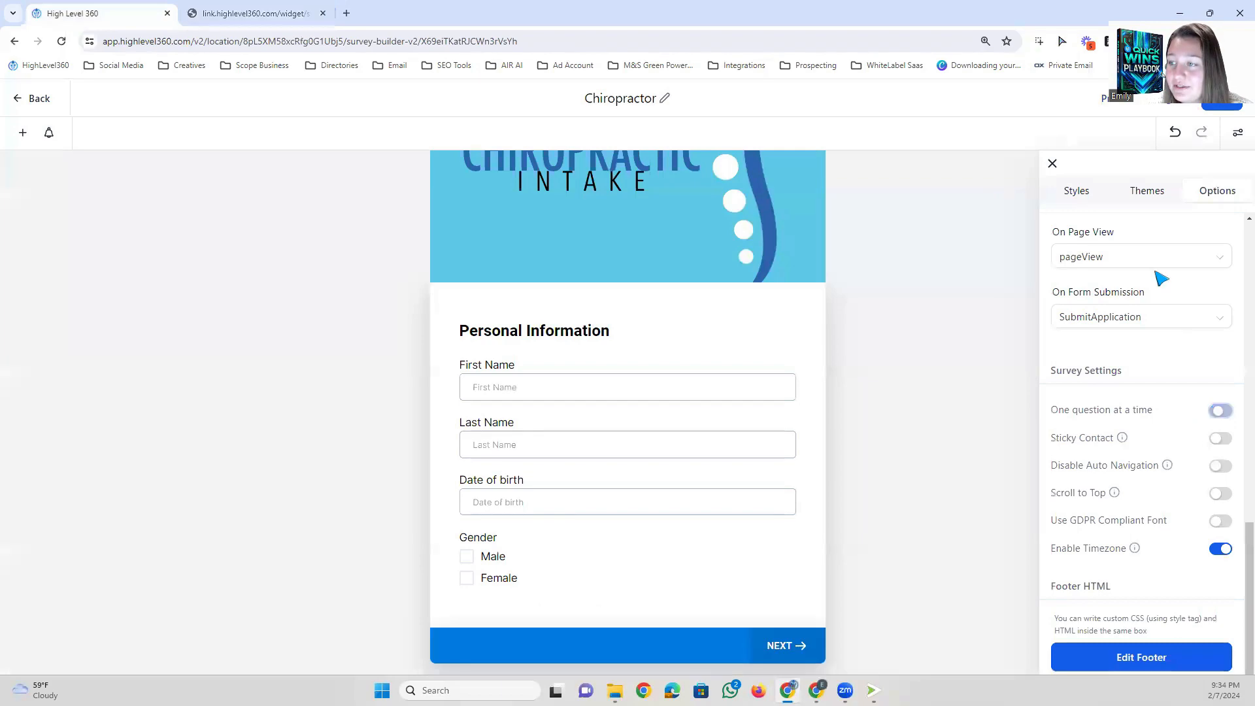
pyautogui.click(1222, 100)
pyautogui.click(805, 438)
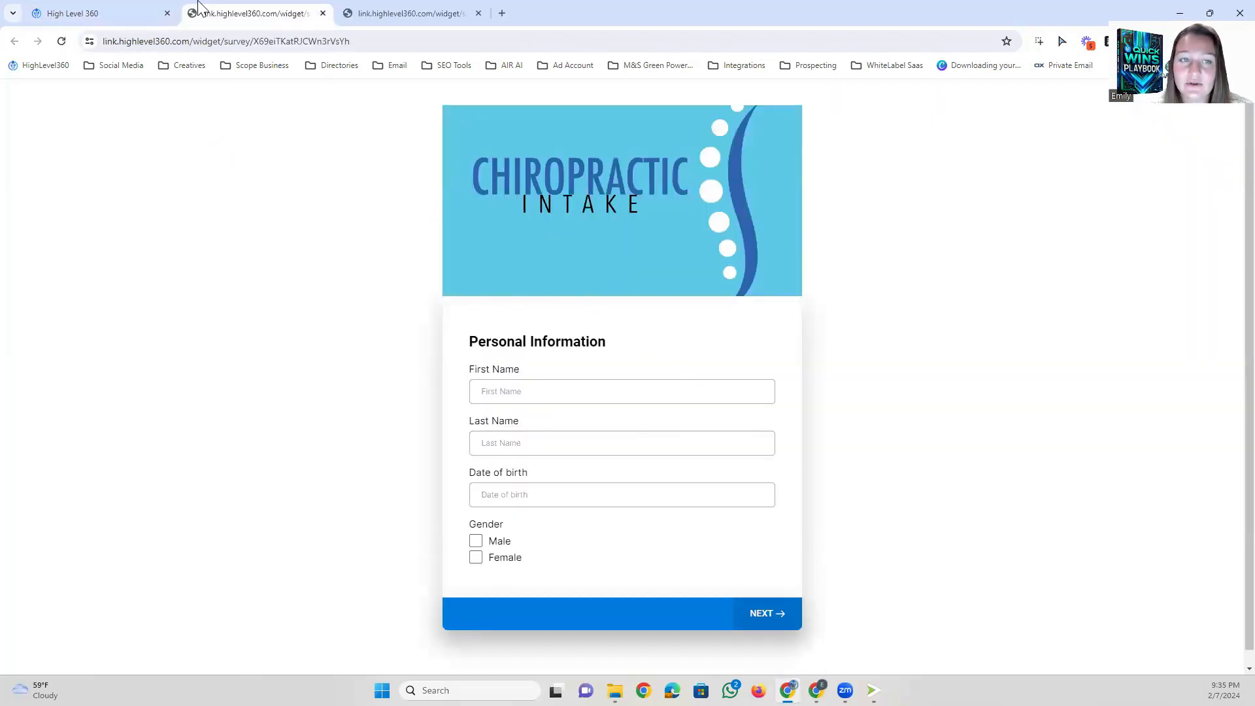
# Review slide 1 in the survey builder and close both live survey pages.
pyautogui.click(130, 10)
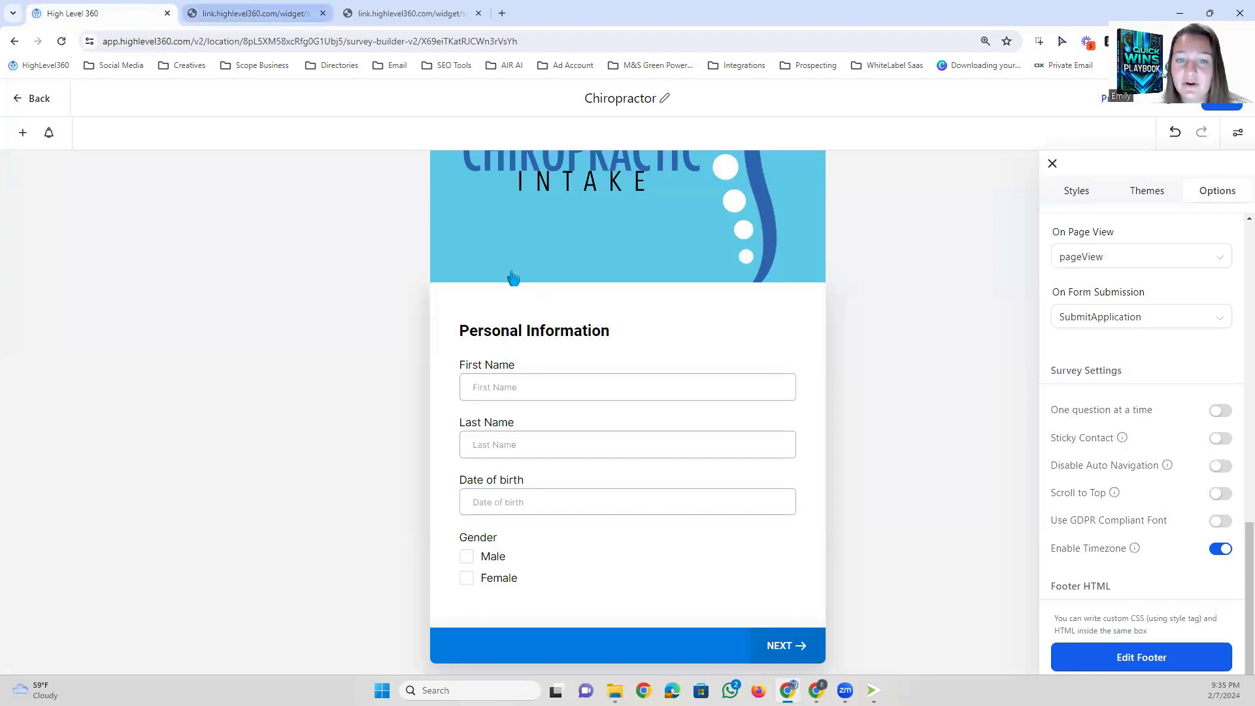
pyautogui.scroll(-2, 647, 346)
pyautogui.scroll(4, 739, 392)
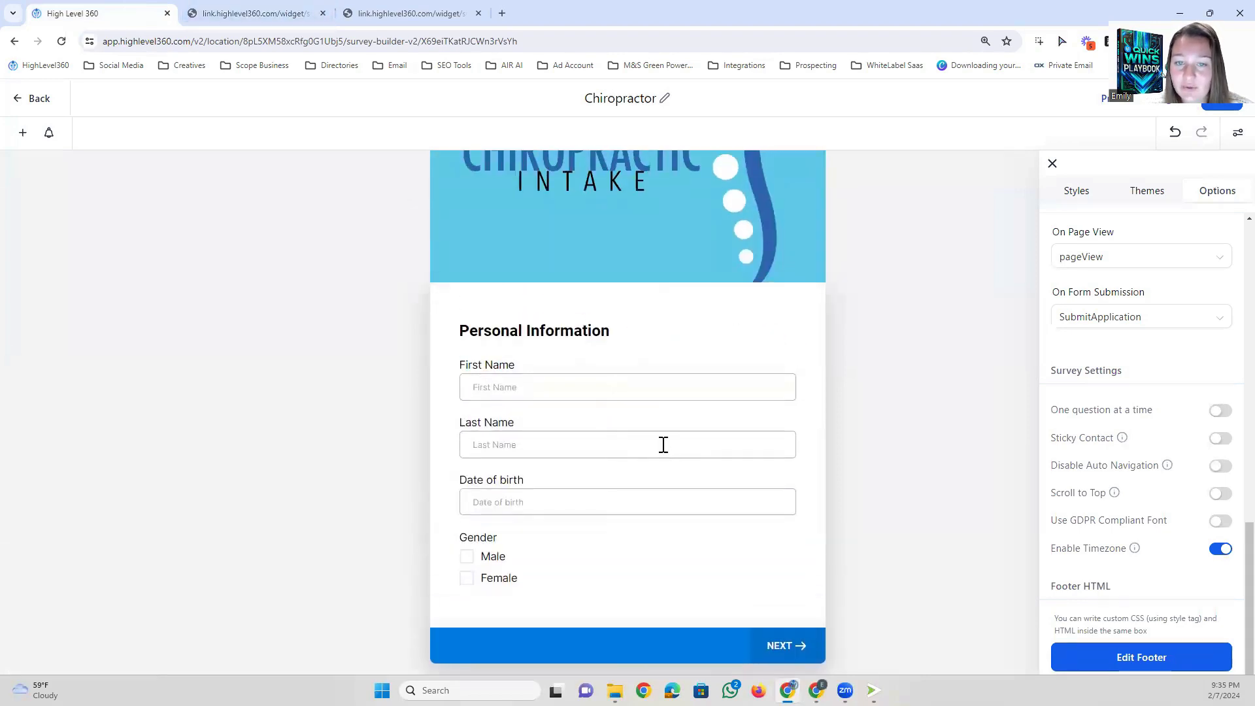
pyautogui.scroll(-2, 765, 431)
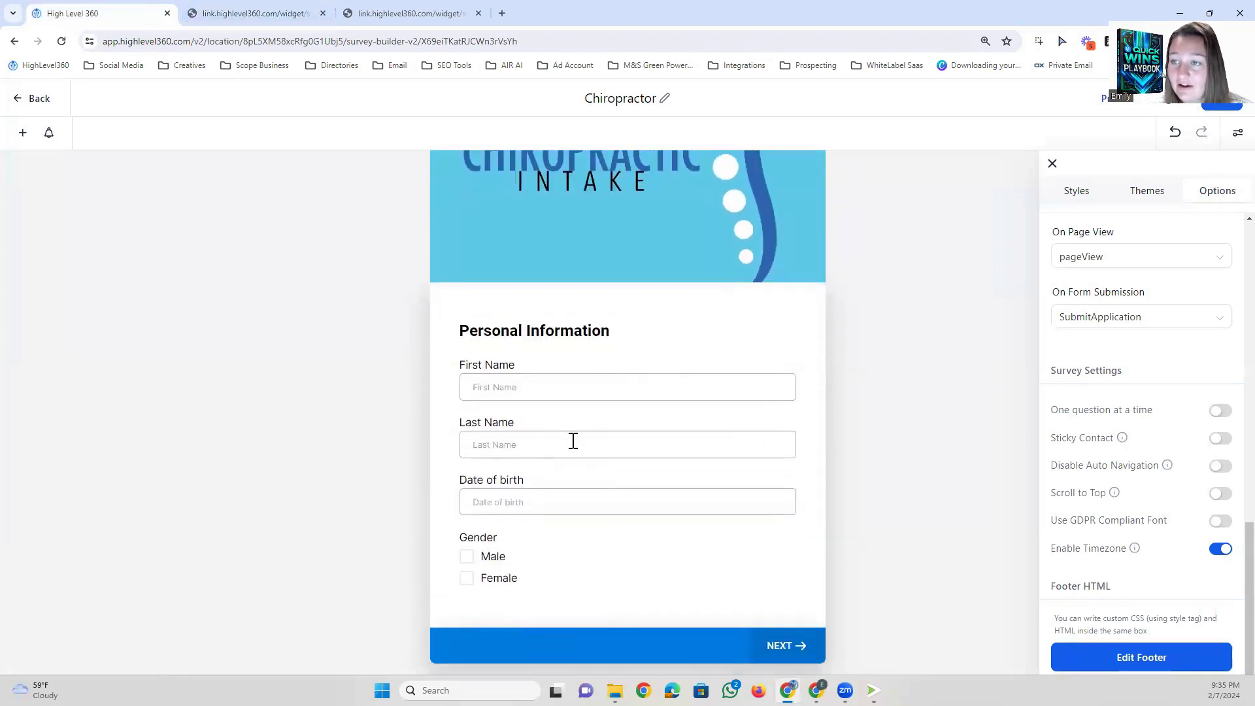
pyautogui.click(323, 14)
pyautogui.click(322, 13)
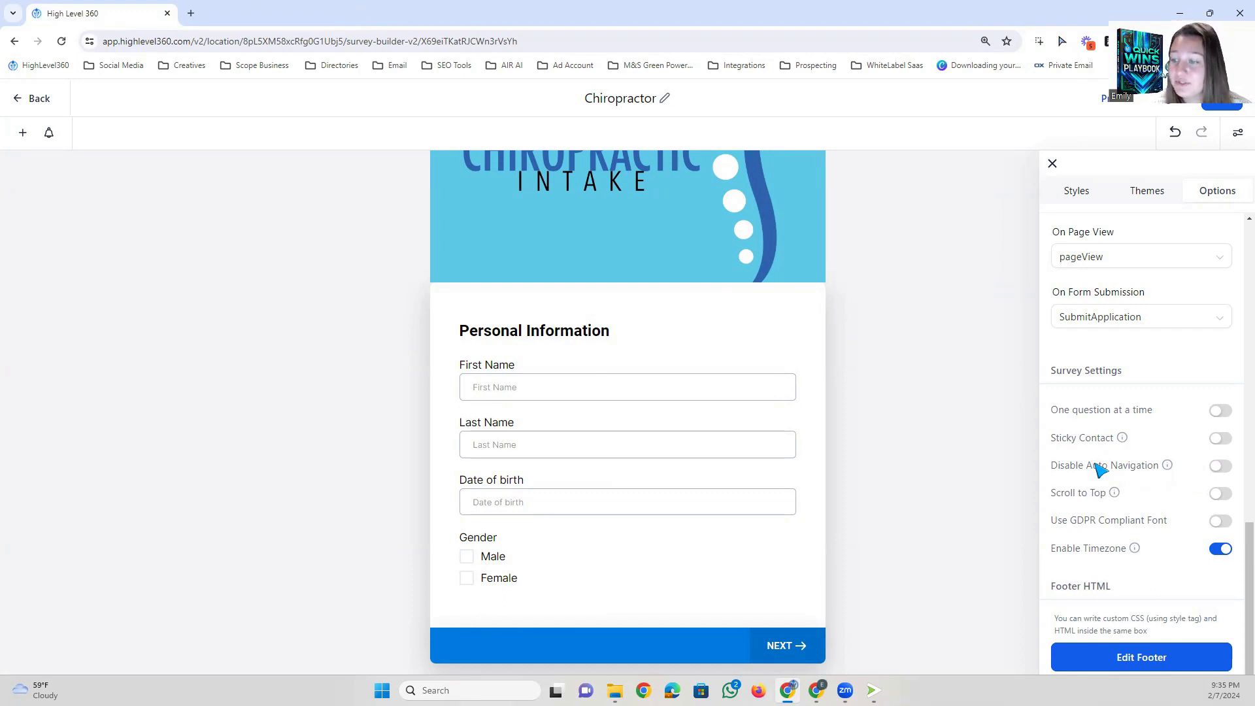
# Turn on Disable Auto Navigation for the survey and look over the first slides.
pyautogui.click(1218, 466)
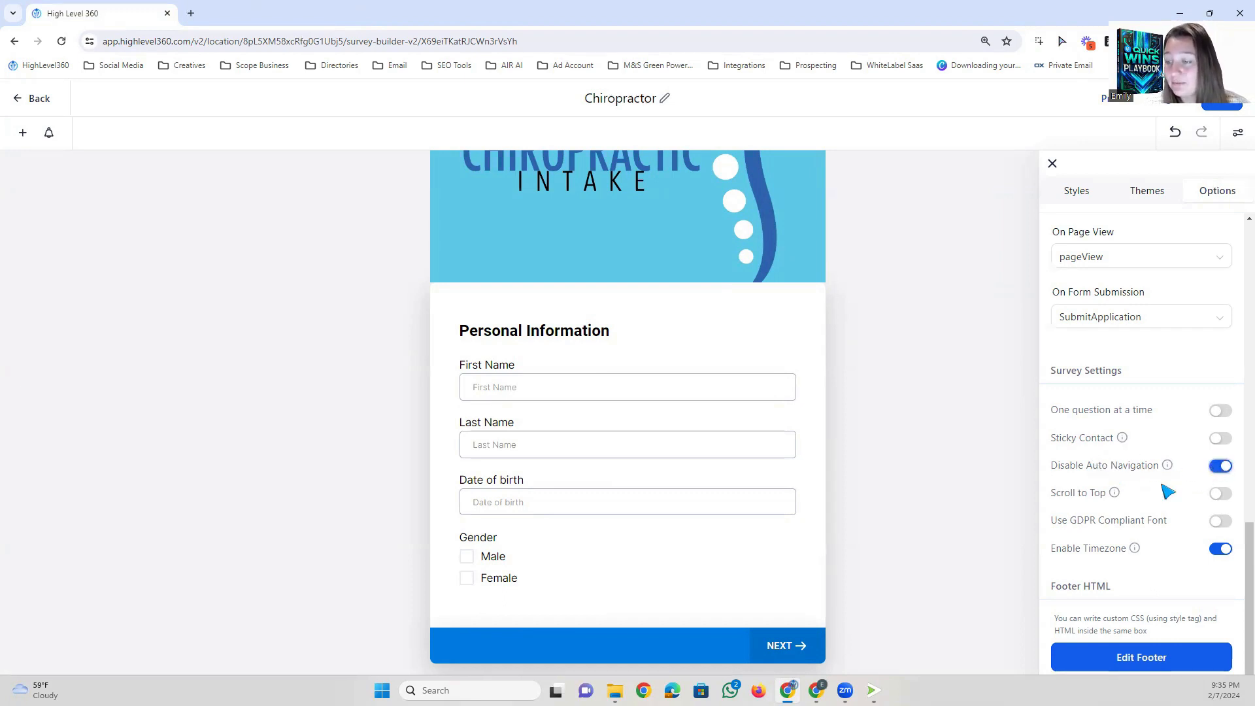
pyautogui.scroll(-2, 560, 309)
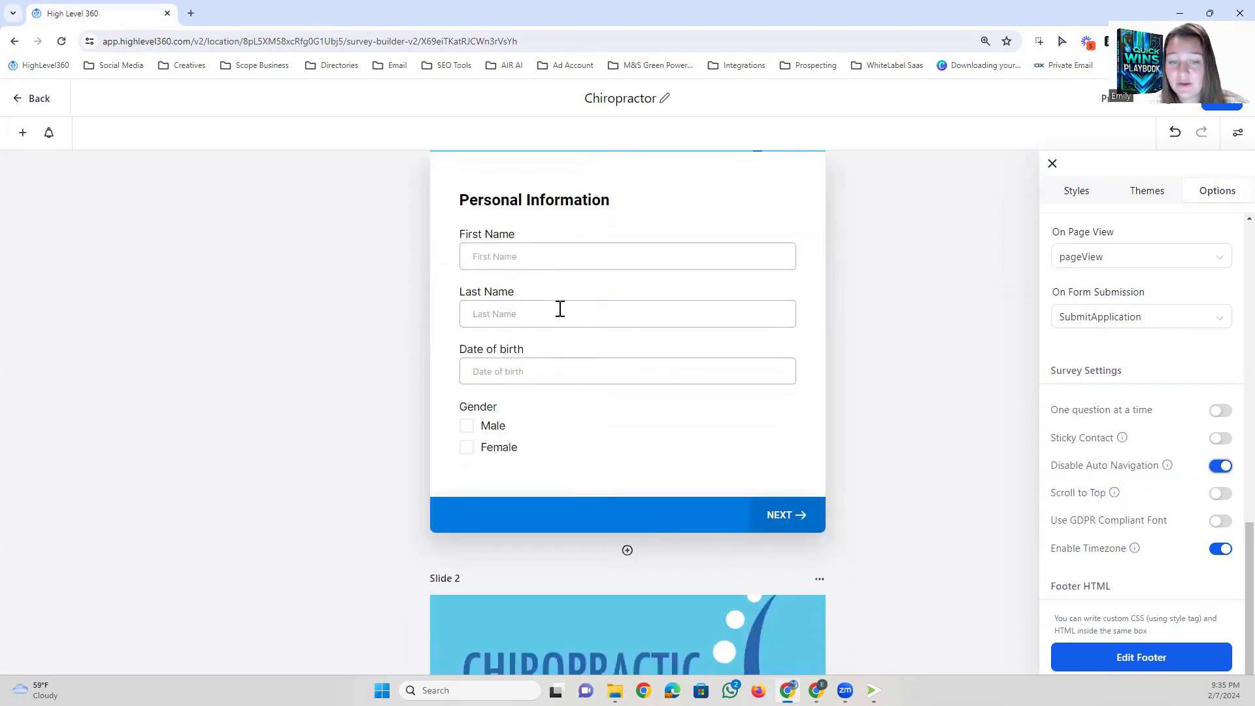
pyautogui.scroll(-2, 654, 451)
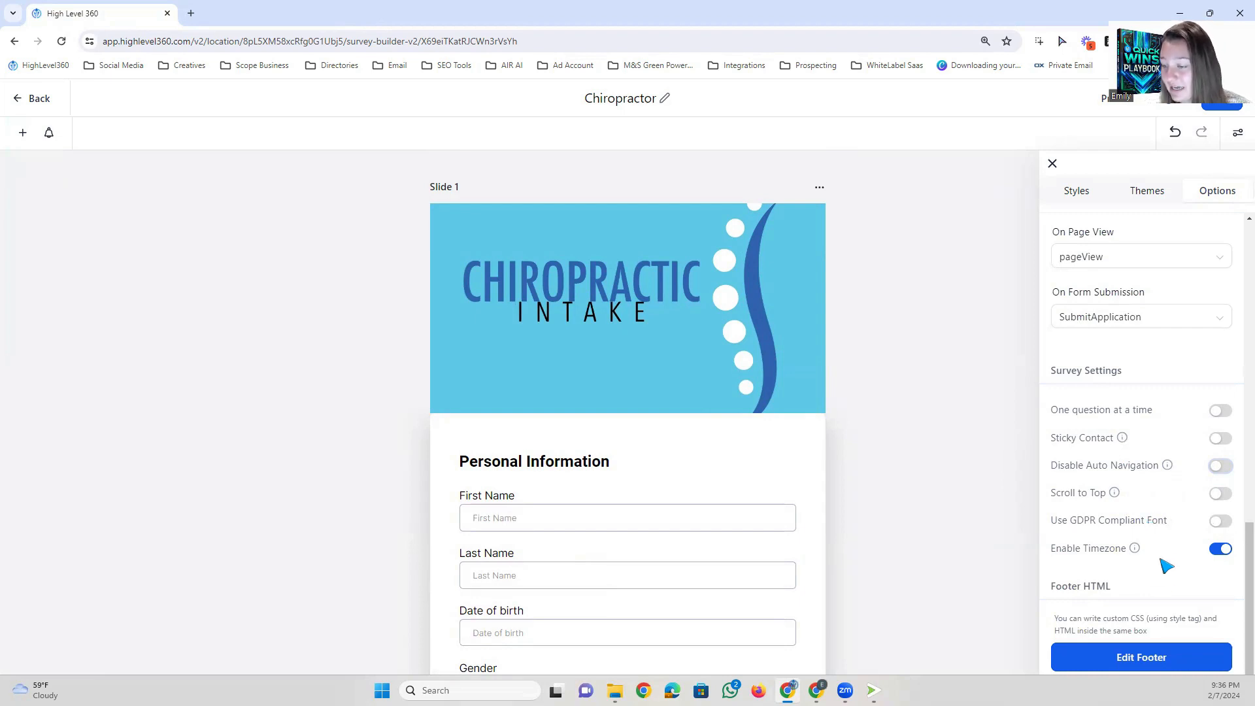
# View the footer's custom JavaScript / HTML editor without adding code, then close the survey settings.
pyautogui.click(1107, 653)
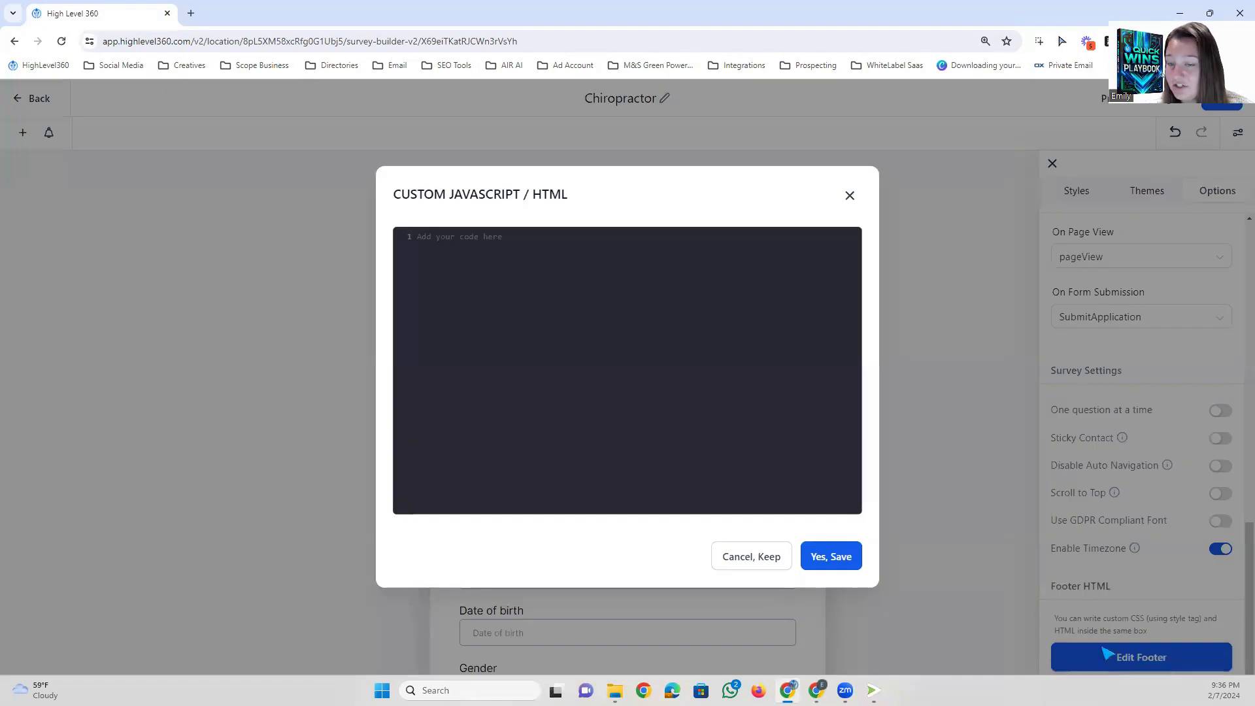
pyautogui.click(850, 195)
pyautogui.scroll(-6, 694, 463)
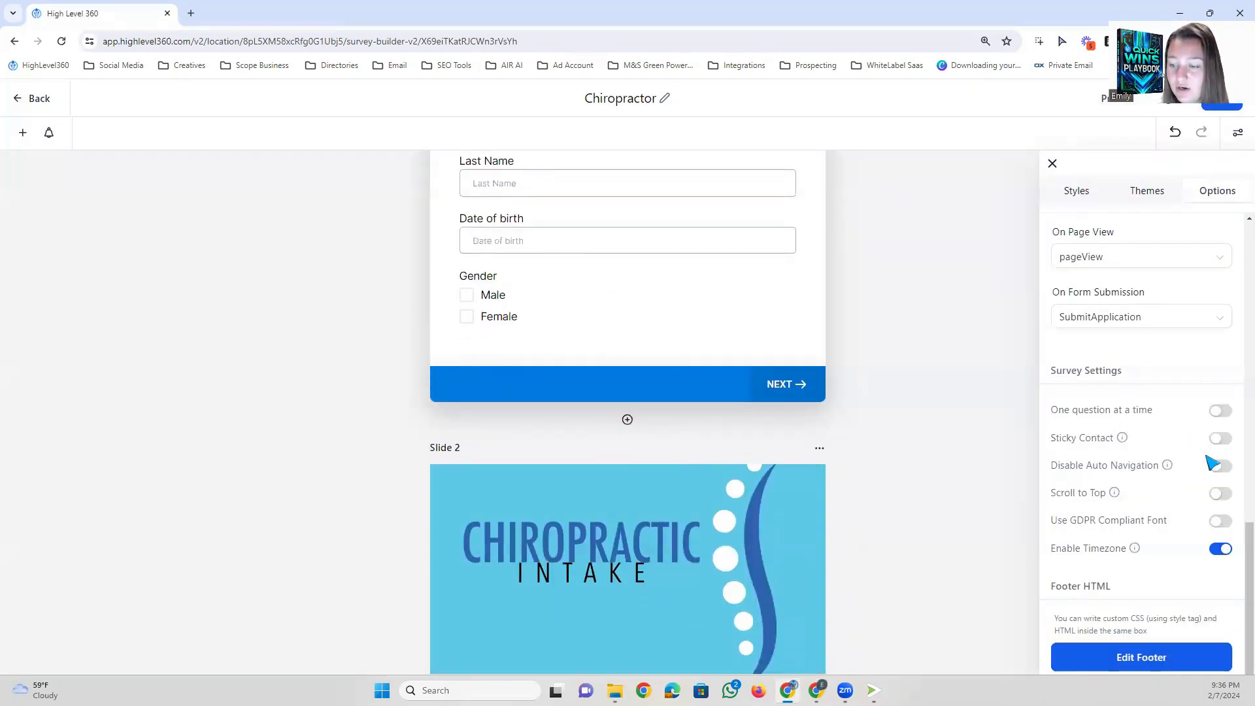
pyautogui.click(1113, 652)
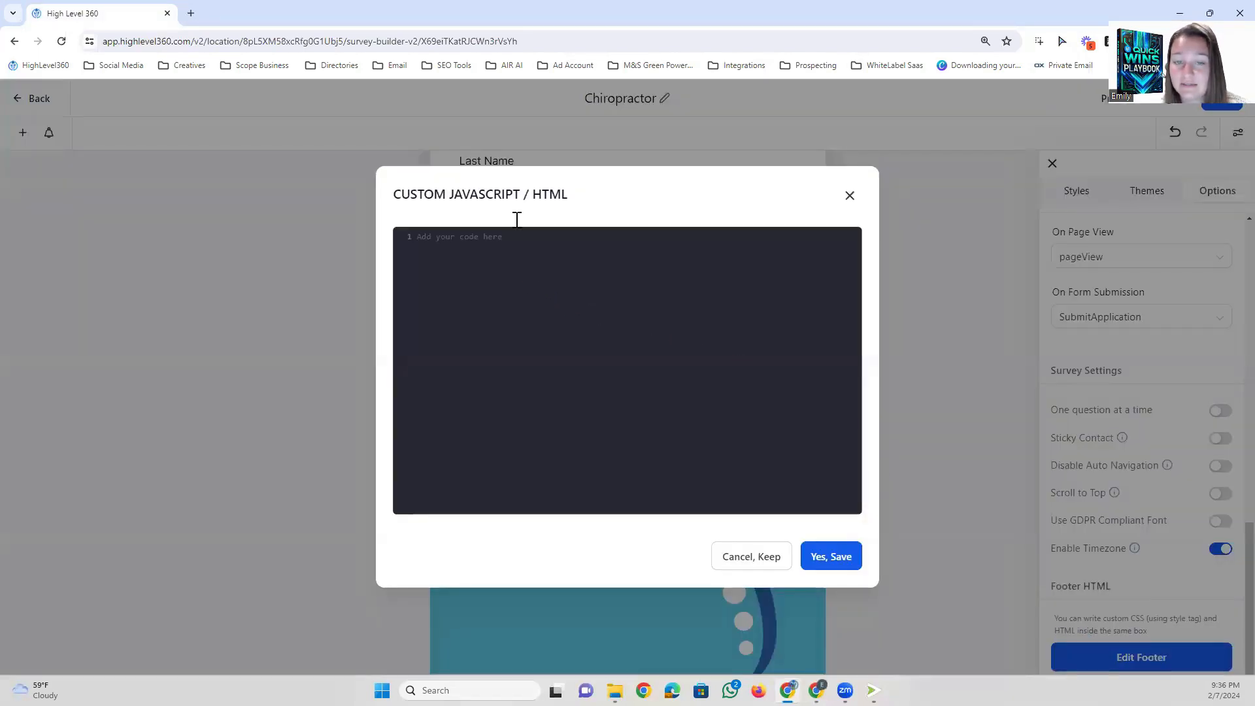
pyautogui.click(846, 196)
pyautogui.click(1053, 163)
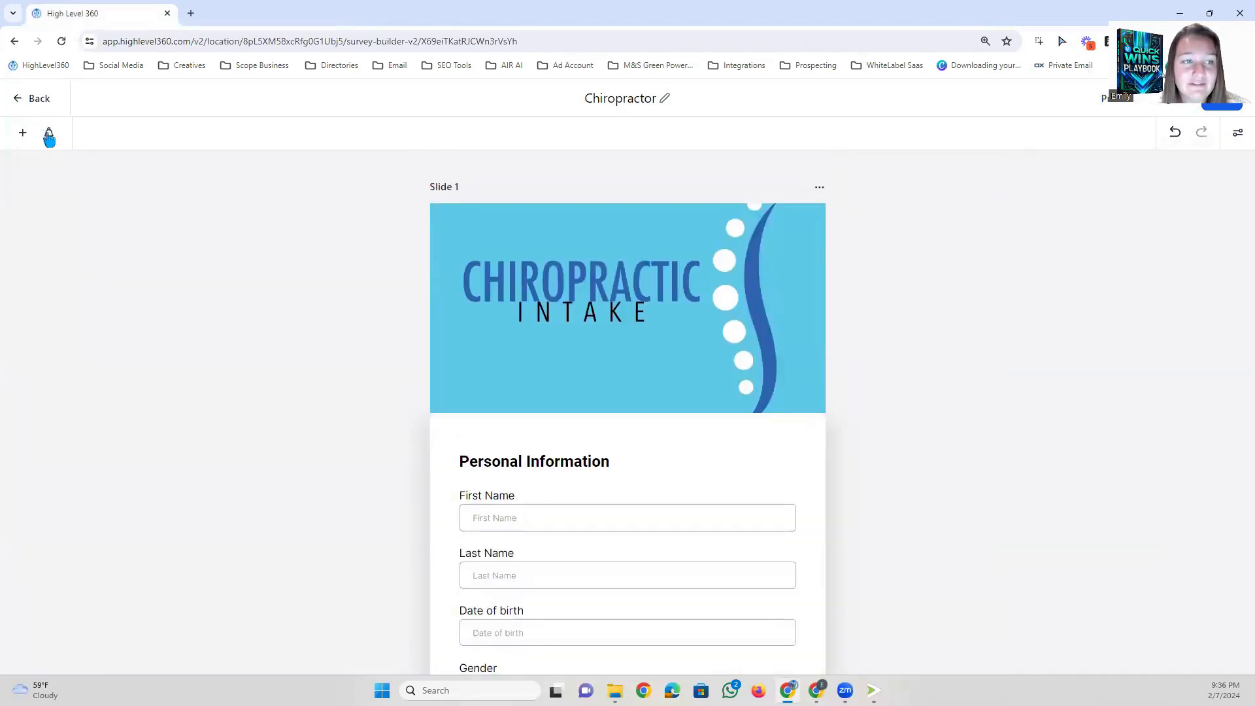
# Turn on the survey's email notification, look through its subject, recipient and sender name fields, and leave without saving.
pyautogui.click(22, 133)
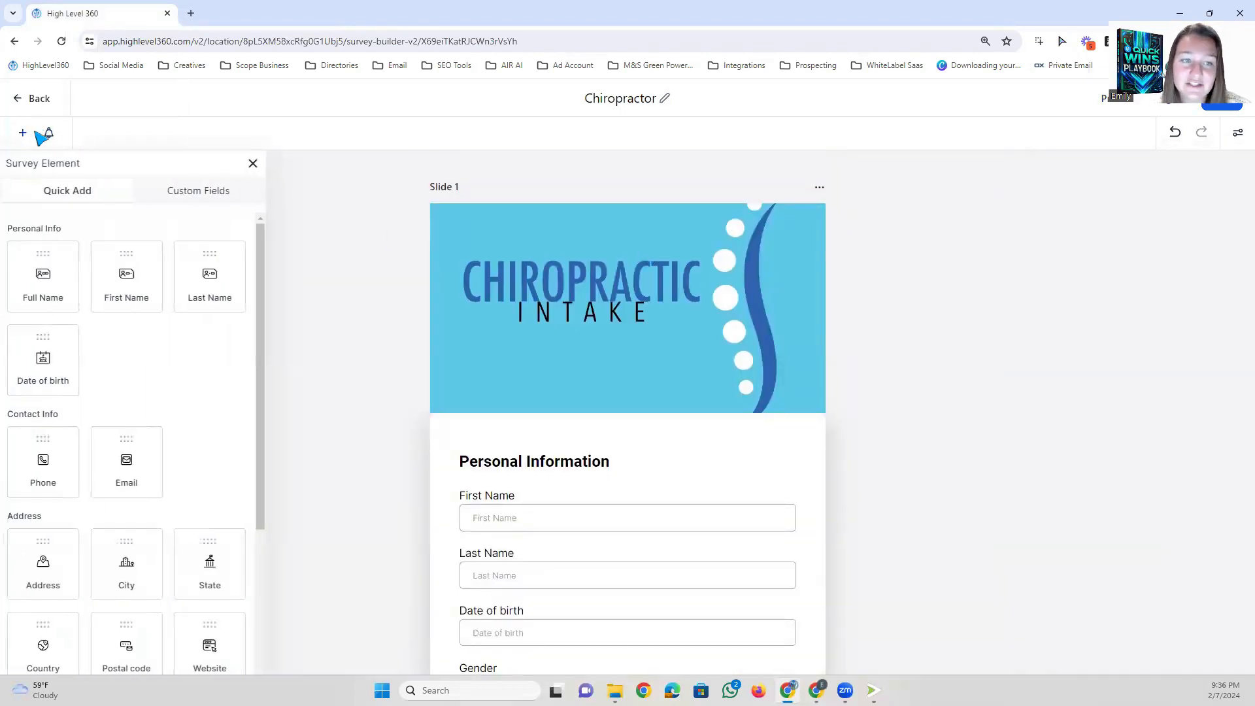
pyautogui.click(49, 134)
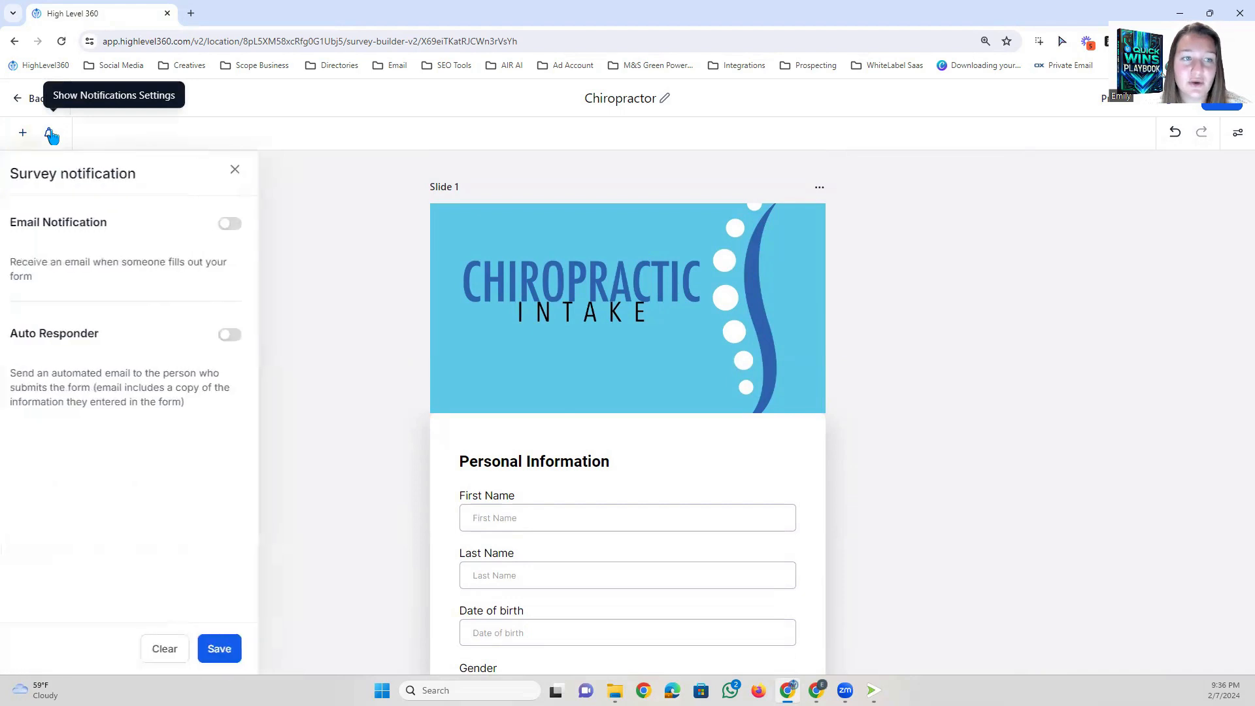
pyautogui.click(238, 224)
pyautogui.scroll(2, 220, 291)
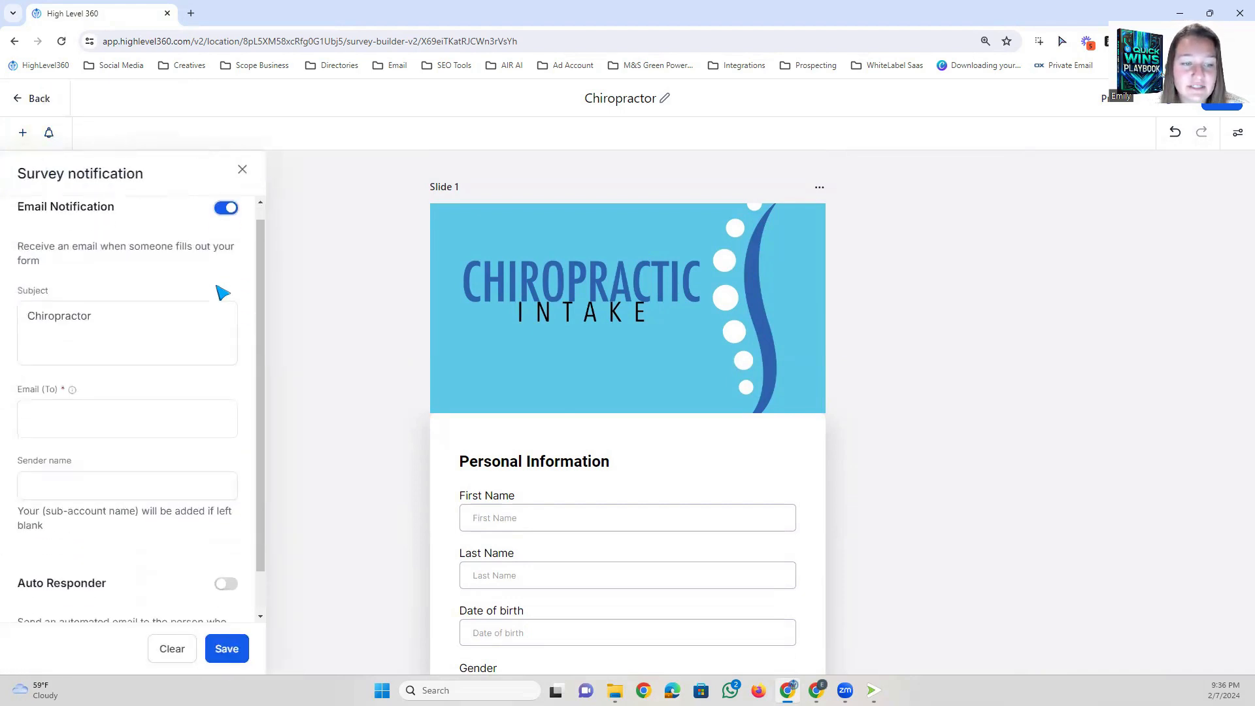
pyautogui.scroll(-2, 219, 359)
pyautogui.scroll(2, 219, 359)
pyautogui.click(219, 359)
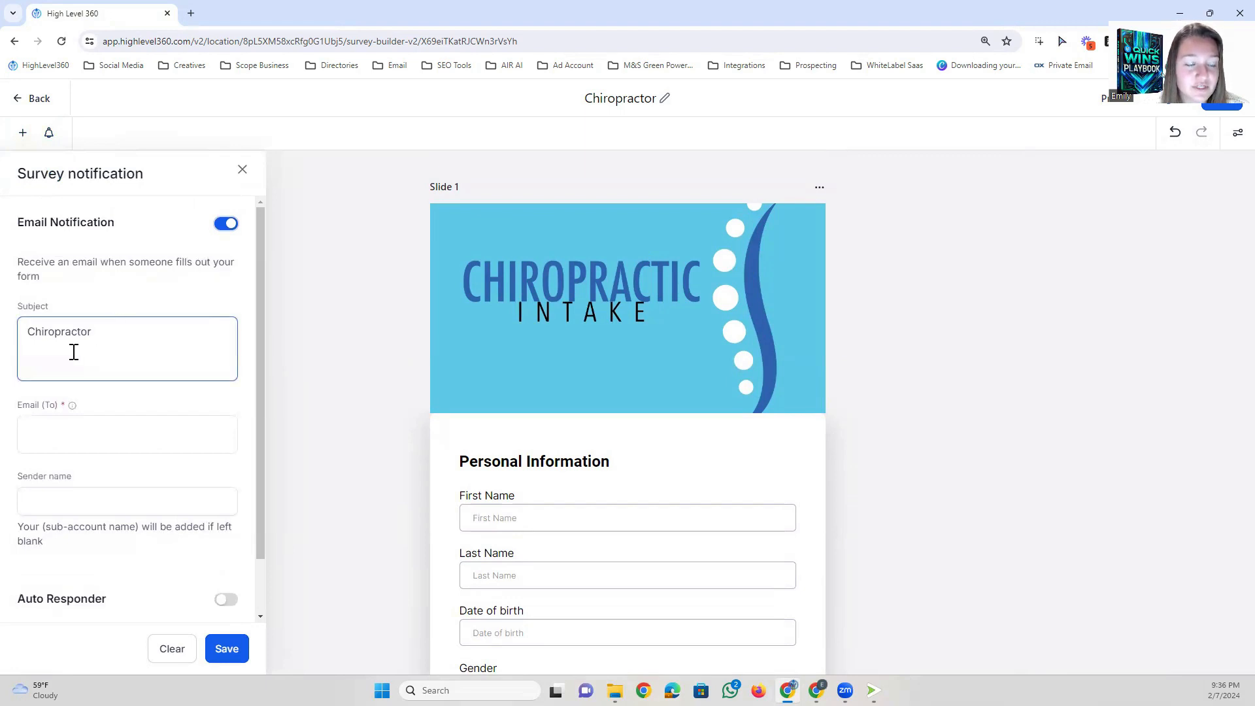
pyautogui.click(36, 435)
pyautogui.click(39, 500)
pyautogui.click(242, 169)
# Browse the Quick Add survey elements and the list of available custom fields.
pyautogui.scroll(-1, 154, 393)
pyautogui.scroll(5, 168, 394)
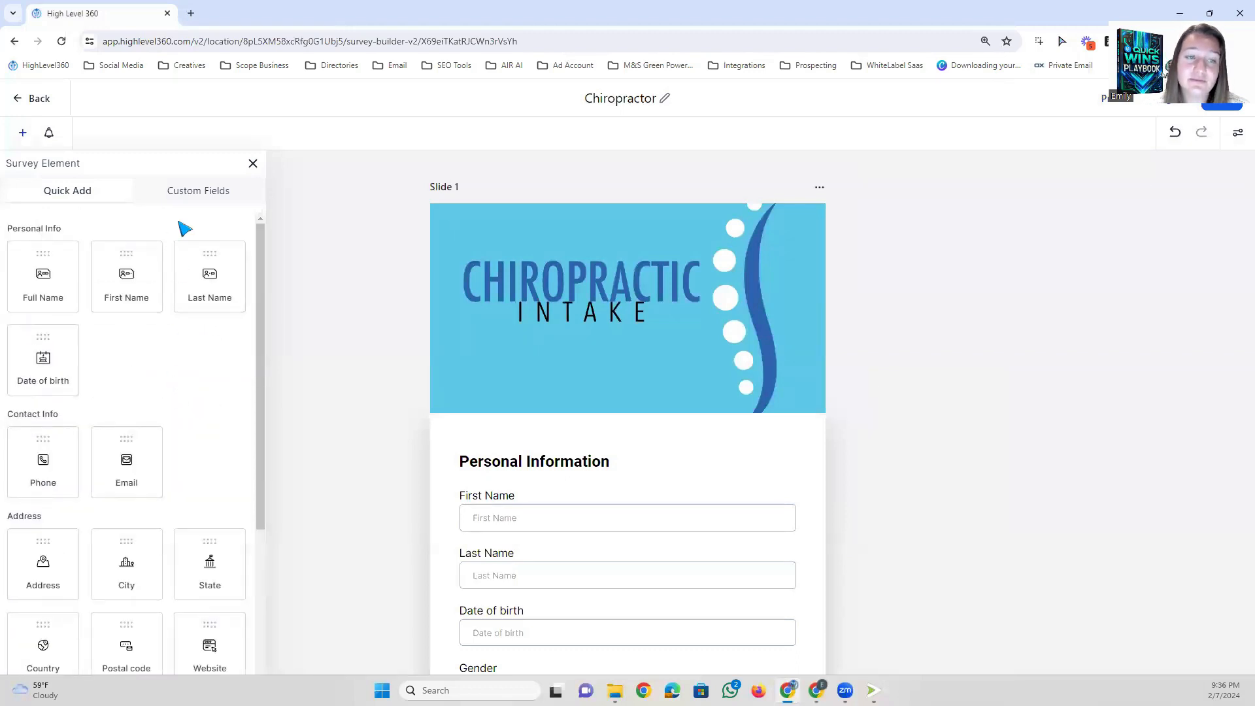
pyautogui.moveTo(136, 288); pyautogui.dragTo(140, 314)
pyautogui.click(199, 190)
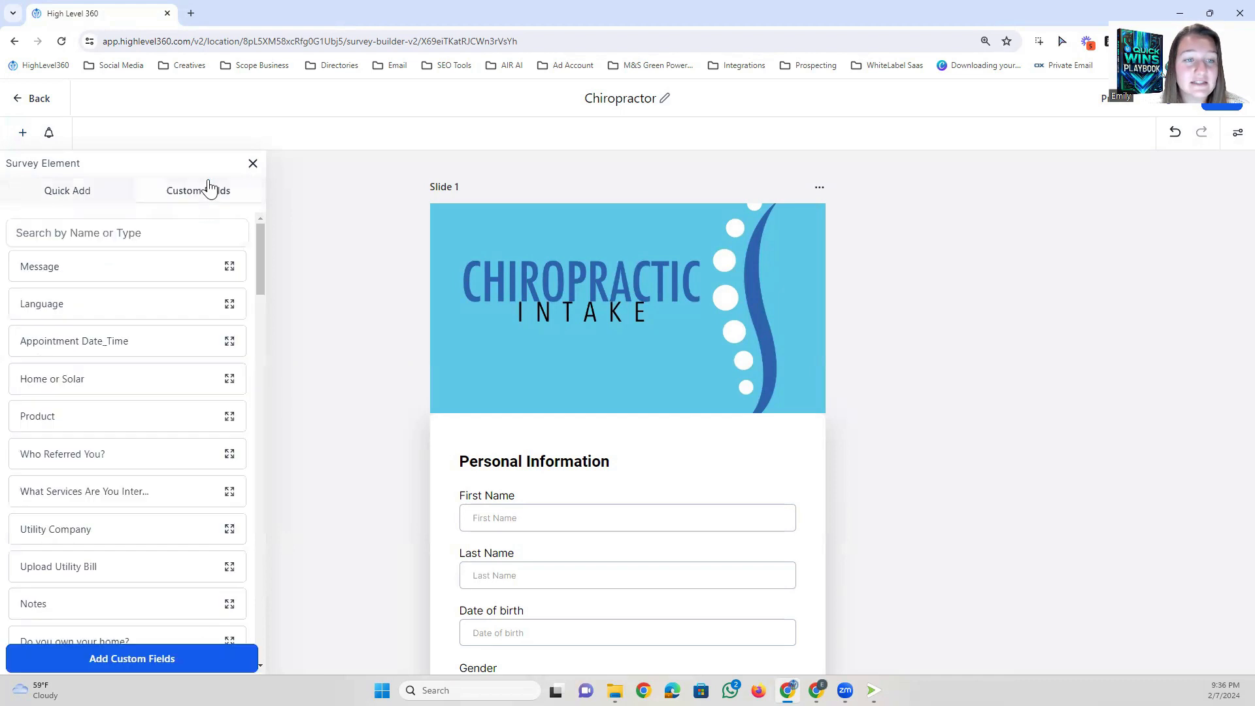
pyautogui.scroll(-6, 173, 458)
pyautogui.scroll(-6, 193, 465)
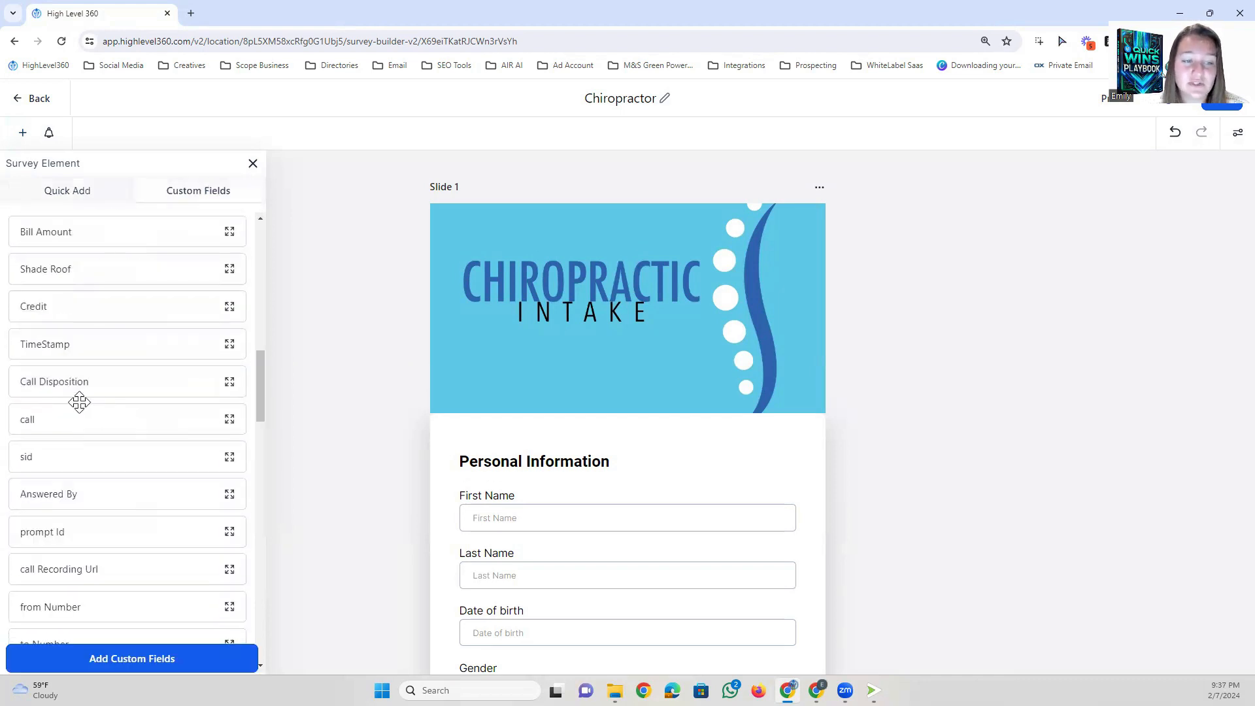
# Open the settings of slide 1 and set its Jump To target to Slide 2 (2/3).
pyautogui.click(819, 187)
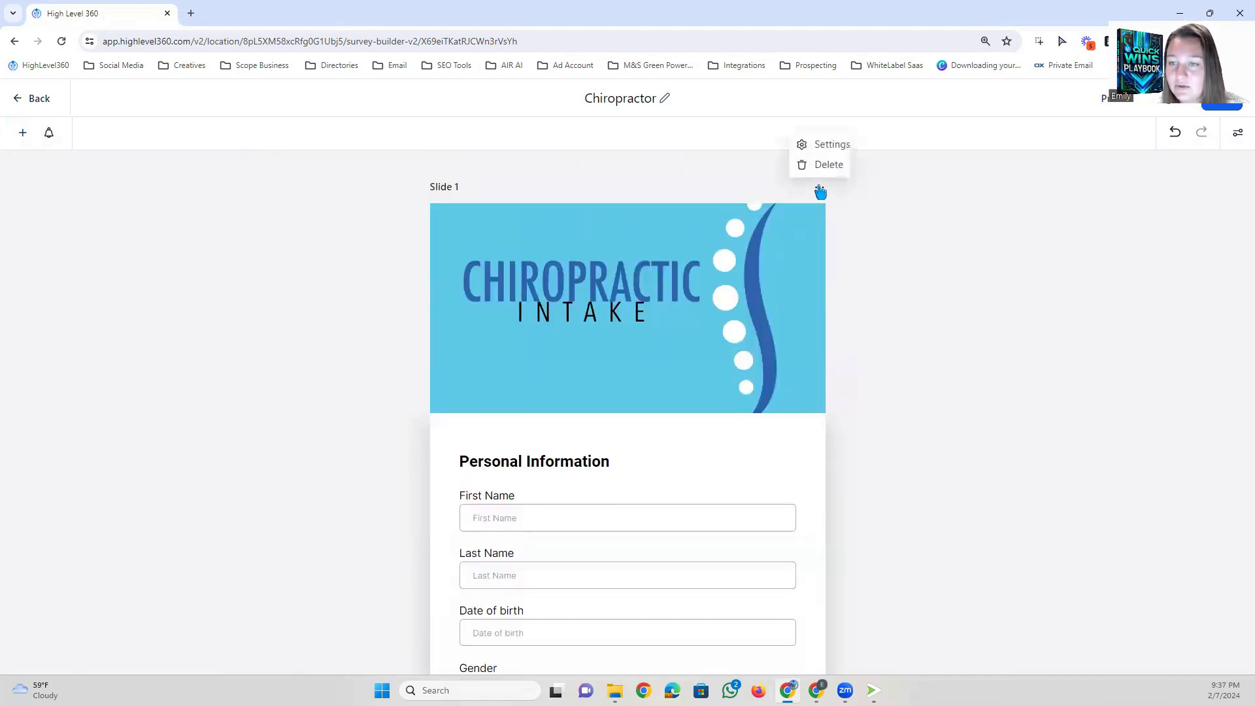
pyautogui.moveTo(816, 187)
pyautogui.click(823, 149)
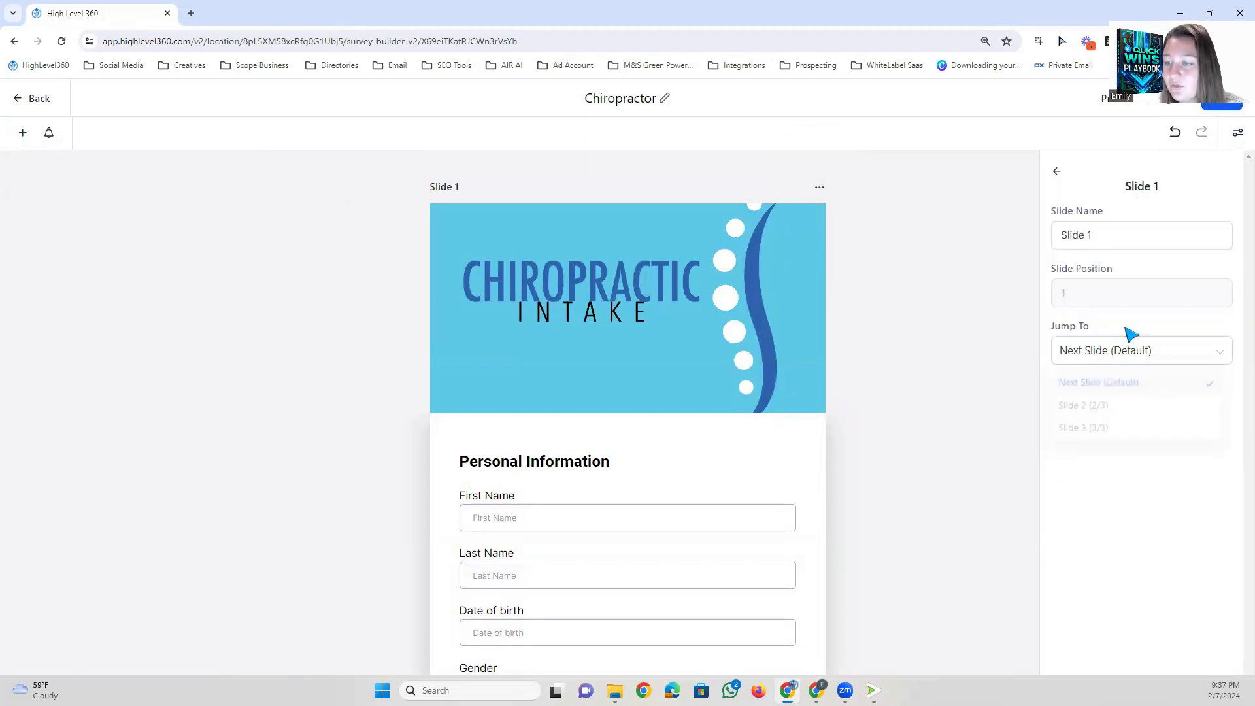
pyautogui.tripleClick(1105, 227)
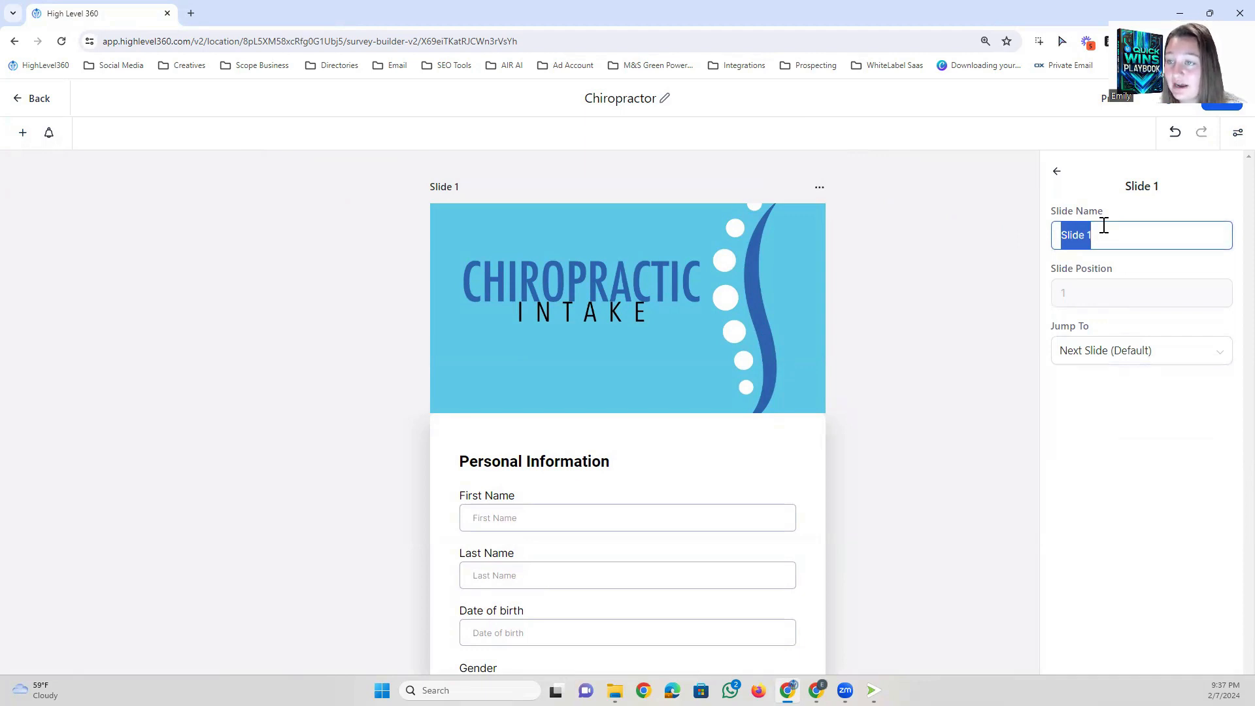
pyautogui.click(1090, 350)
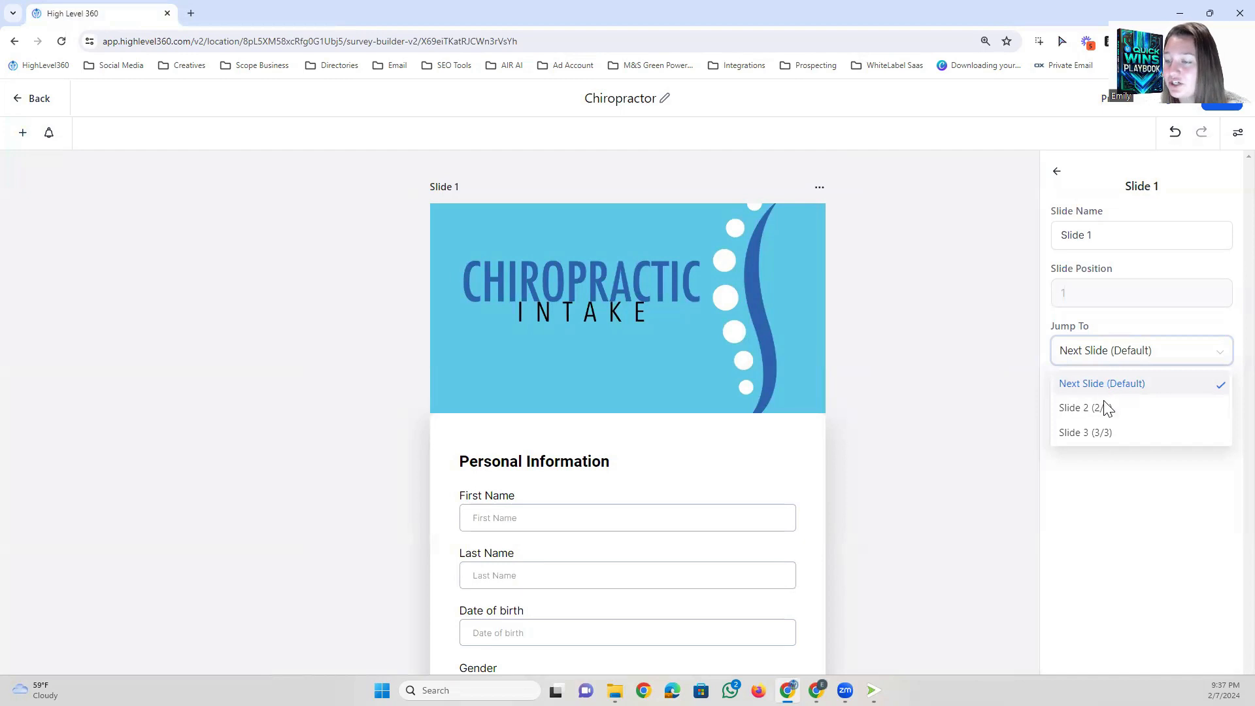
pyautogui.click(1119, 407)
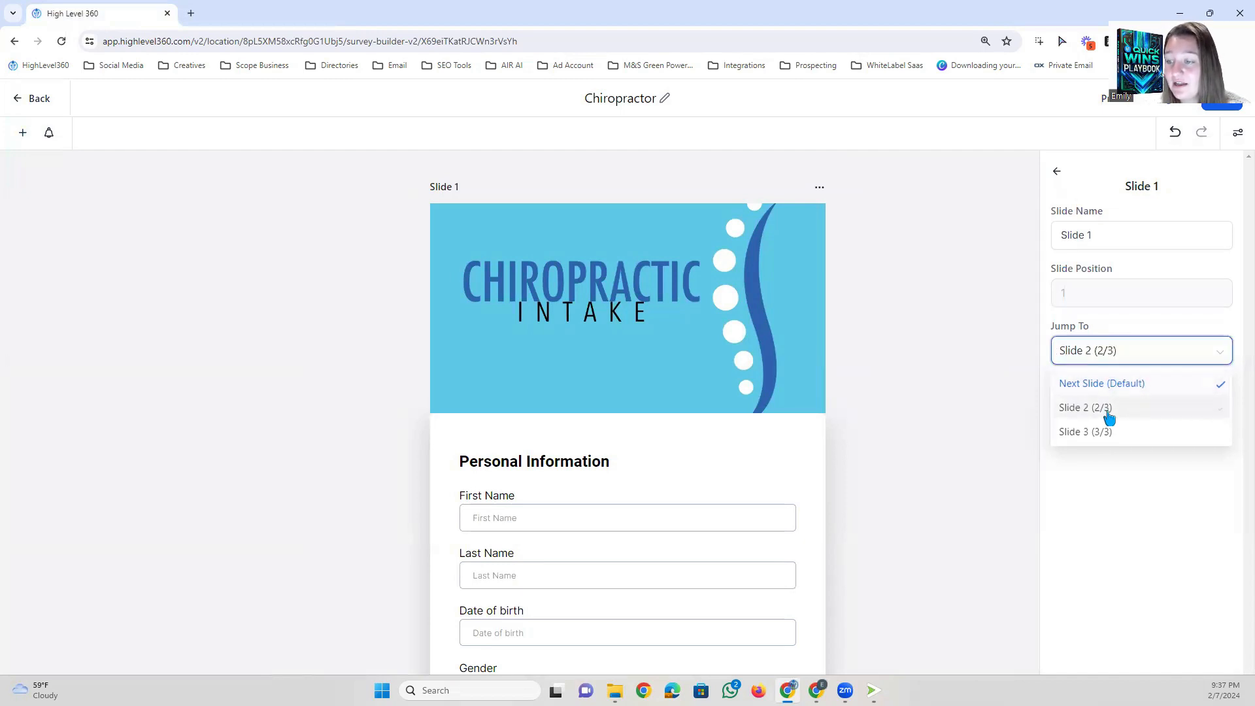
# Look over slide 2's Contact Information and set slide 1's Jump To target to Slide 3 (3/3).
pyautogui.scroll(-3, 763, 395)
pyautogui.scroll(-8, 763, 395)
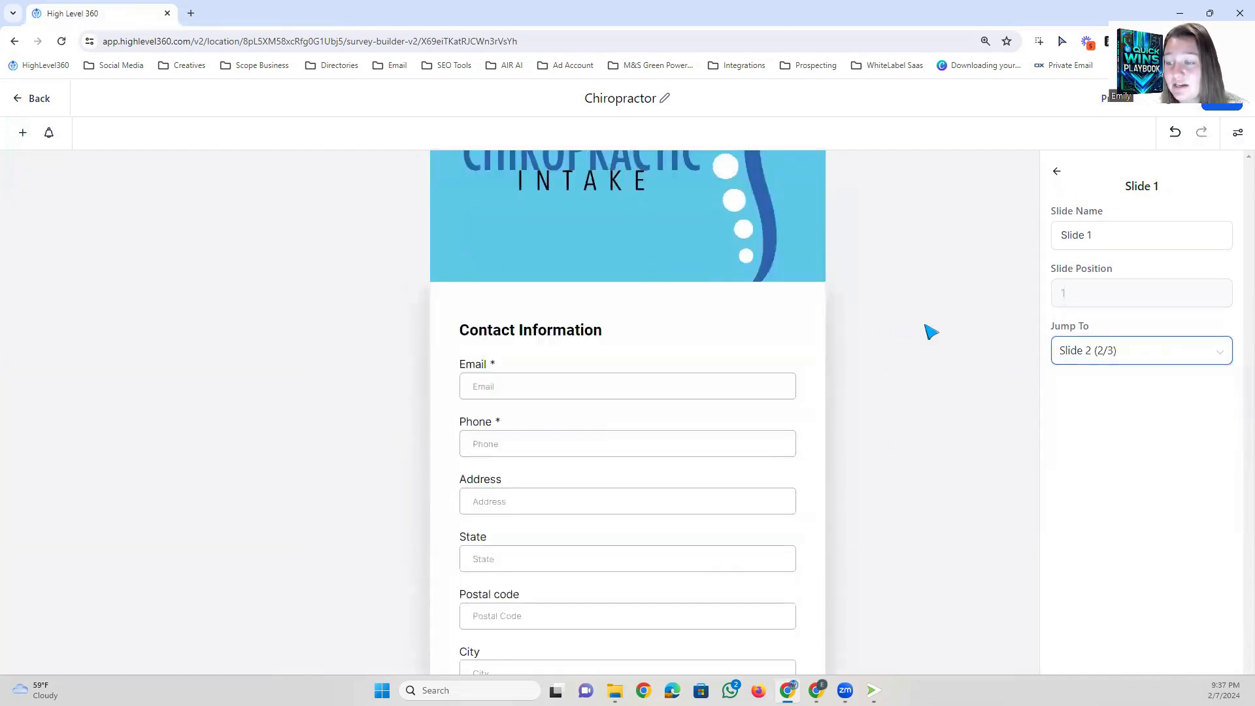
pyautogui.click(1077, 354)
pyautogui.click(1092, 432)
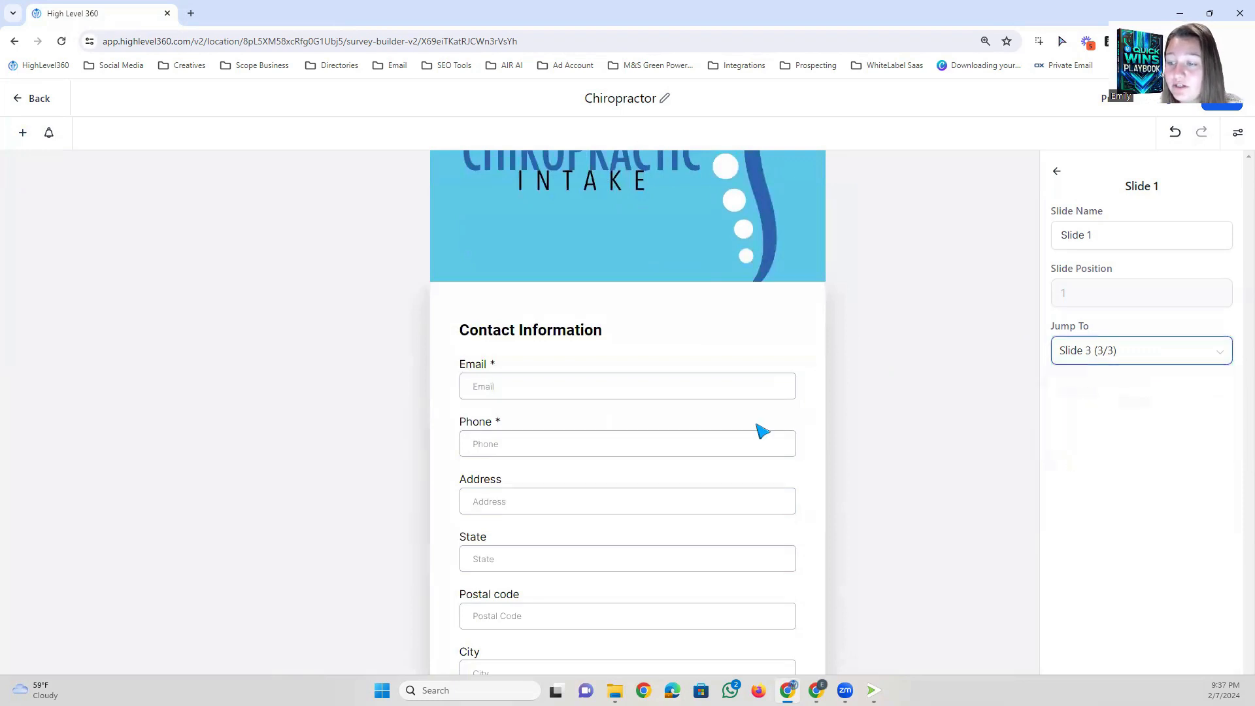
# Open the settings of slide 1's Gender field and look over its label, placeholder, short label and query key.
pyautogui.scroll(-3, 759, 425)
pyautogui.click(1089, 350)
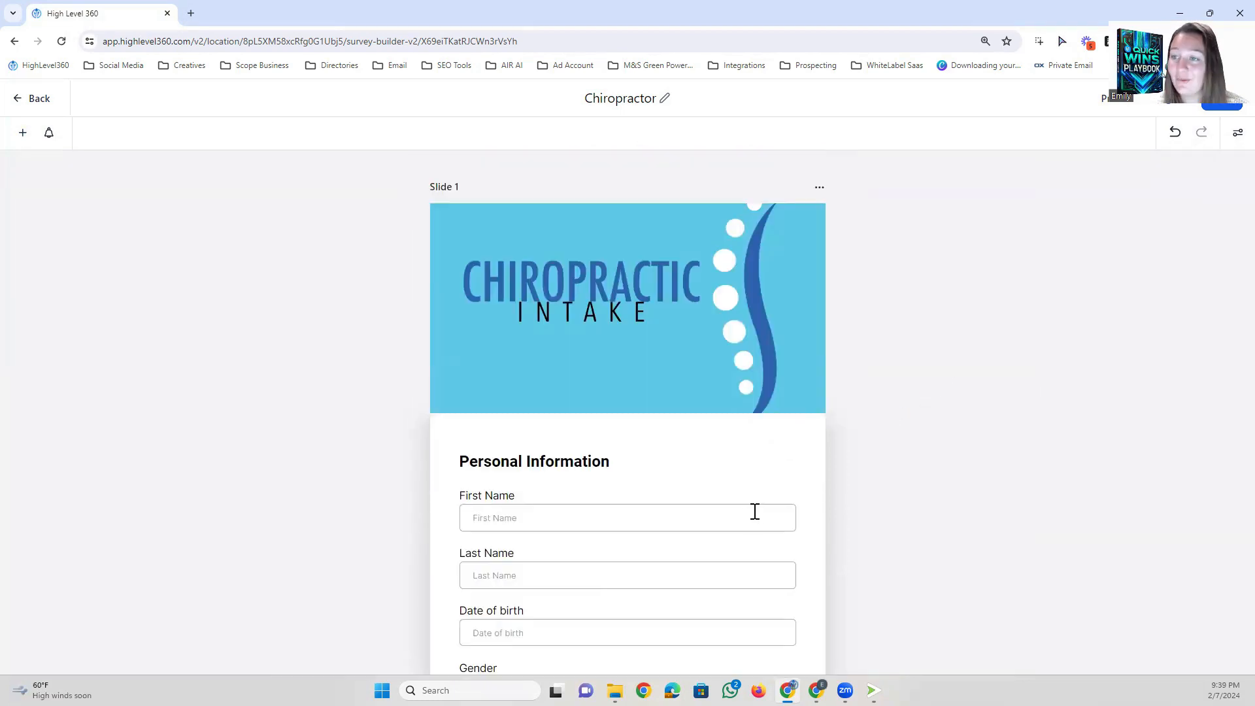
pyautogui.scroll(-3, 614, 567)
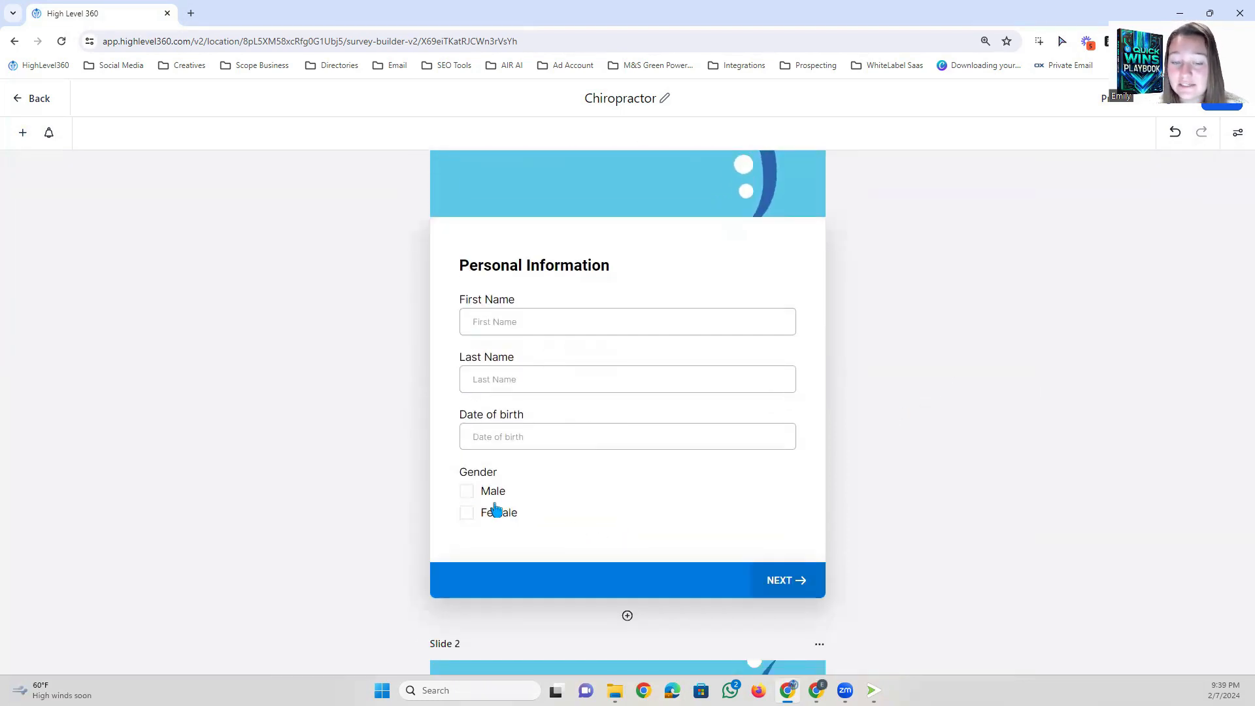
pyautogui.click(494, 509)
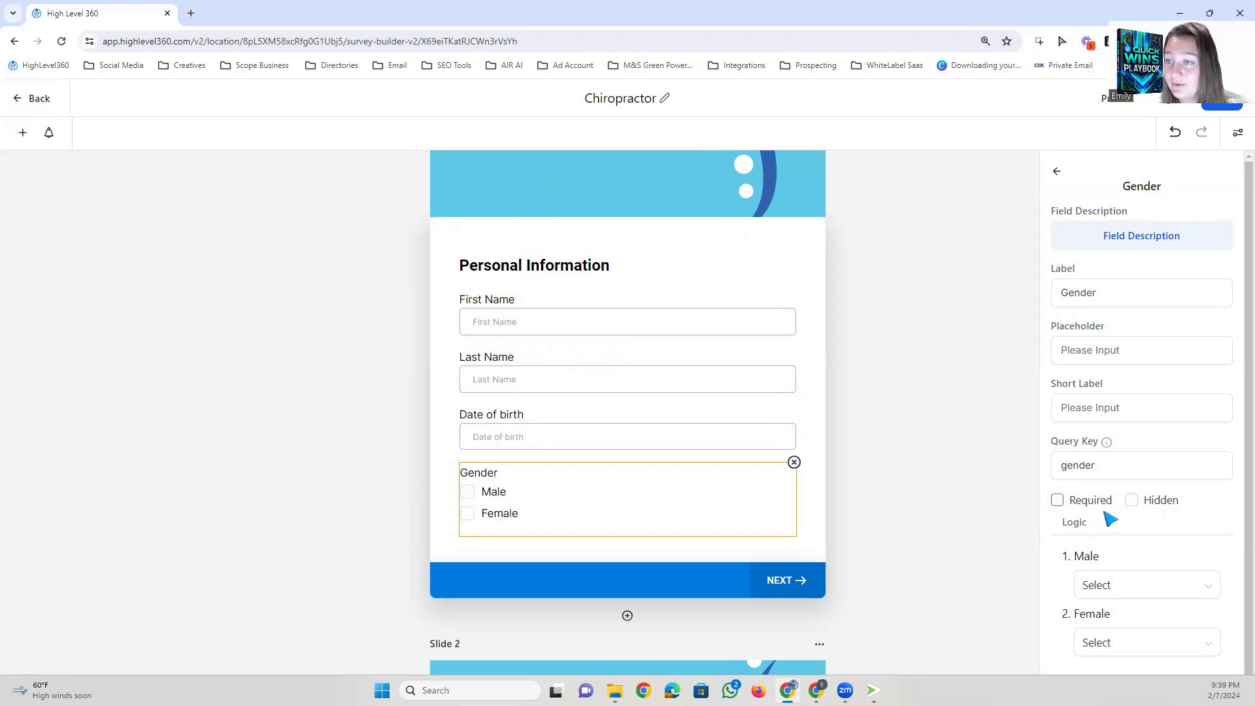
pyautogui.scroll(-1, 1108, 520)
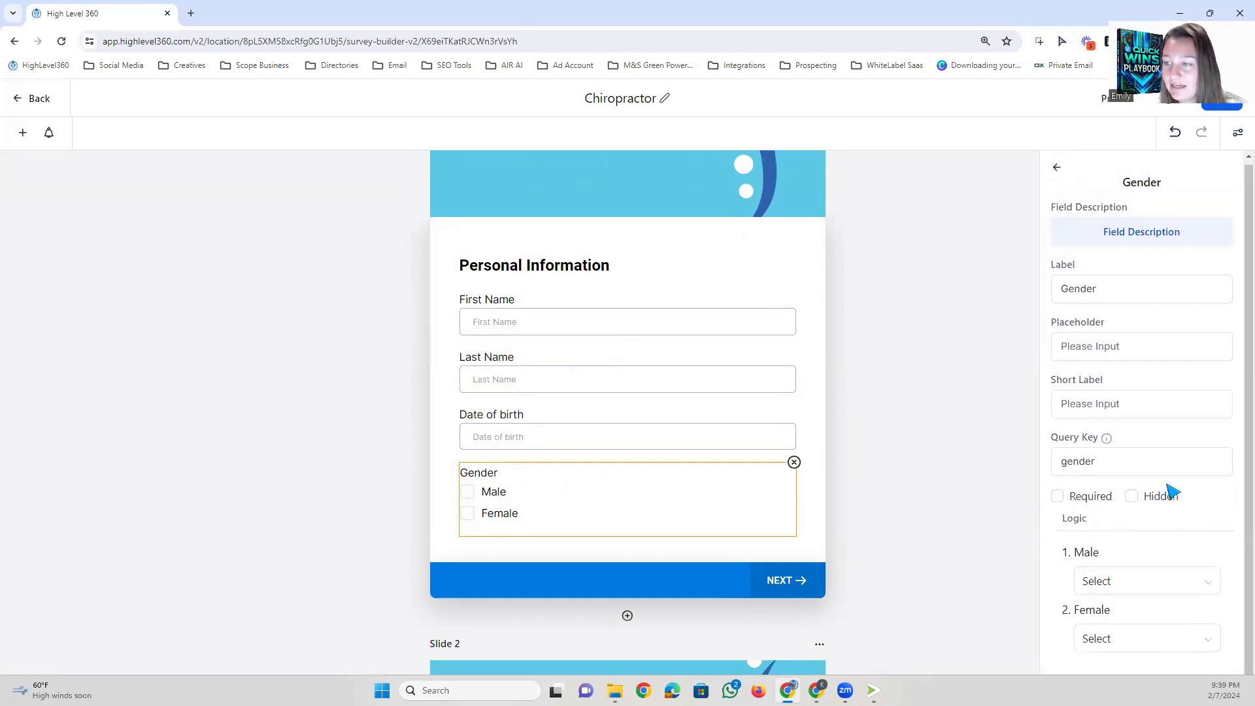
pyautogui.click(1120, 283)
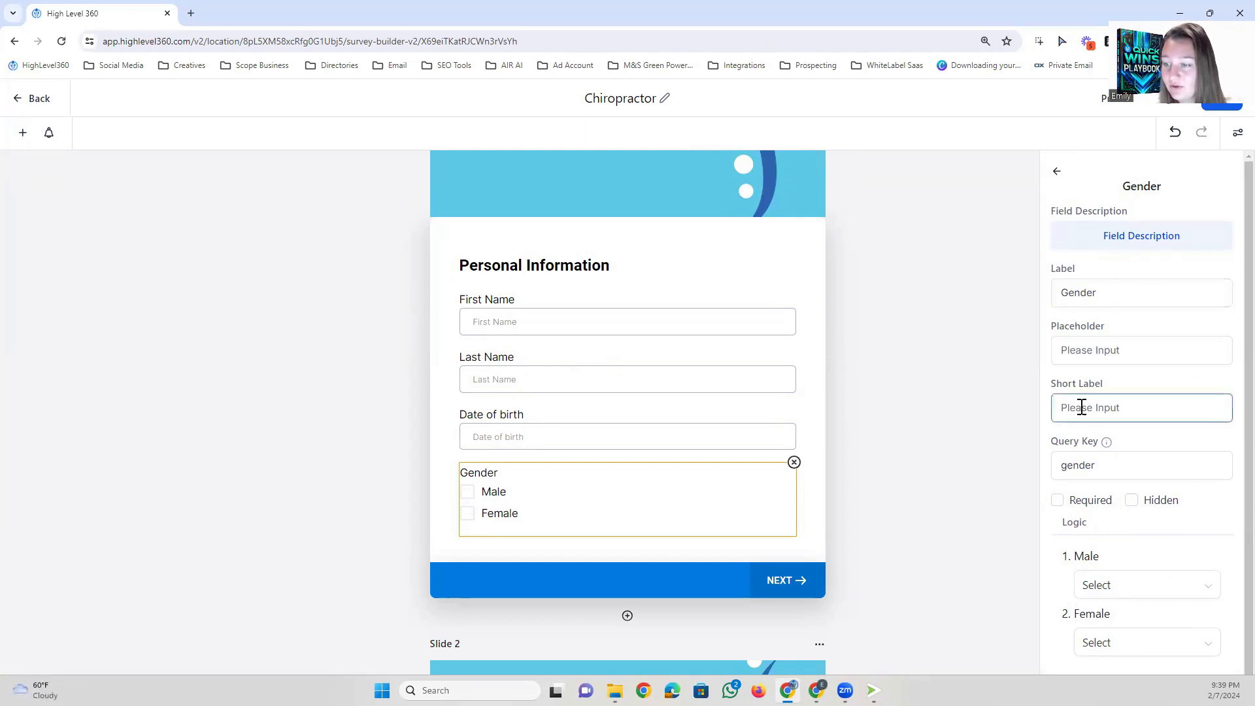
pyautogui.scroll(-1, 1084, 411)
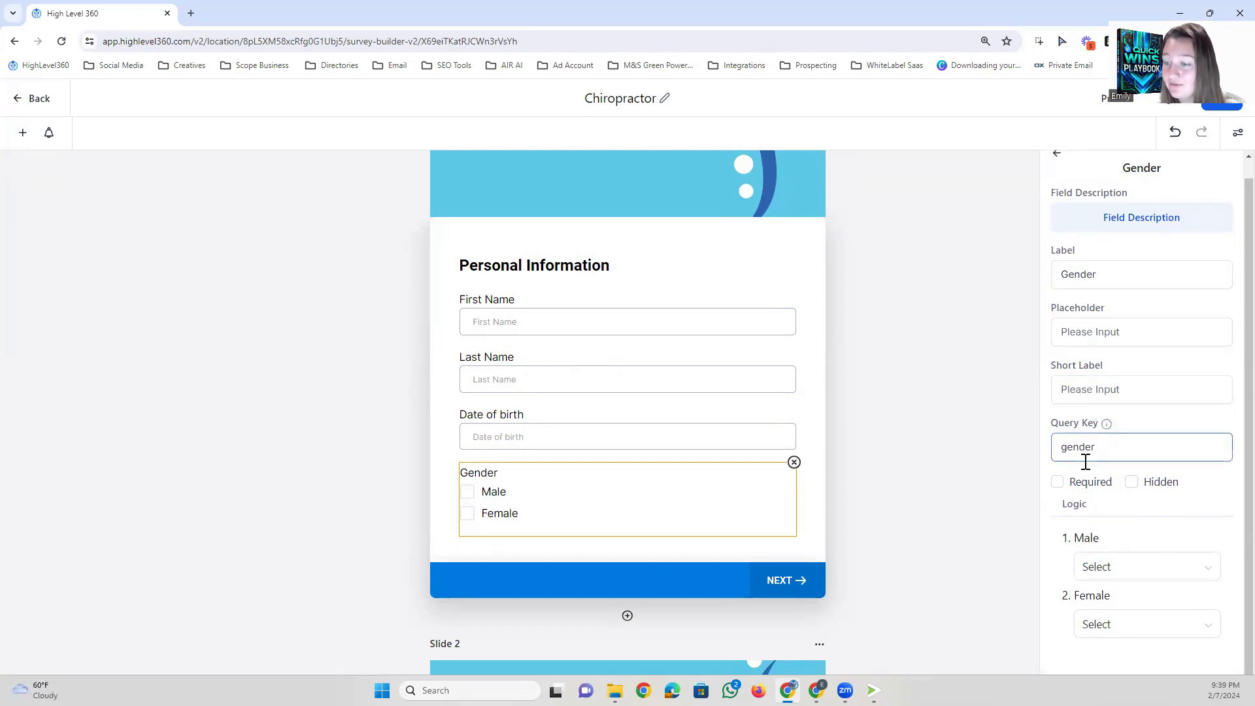
# Try out the Required option on the Gender field and leave it off.
pyautogui.click(1058, 484)
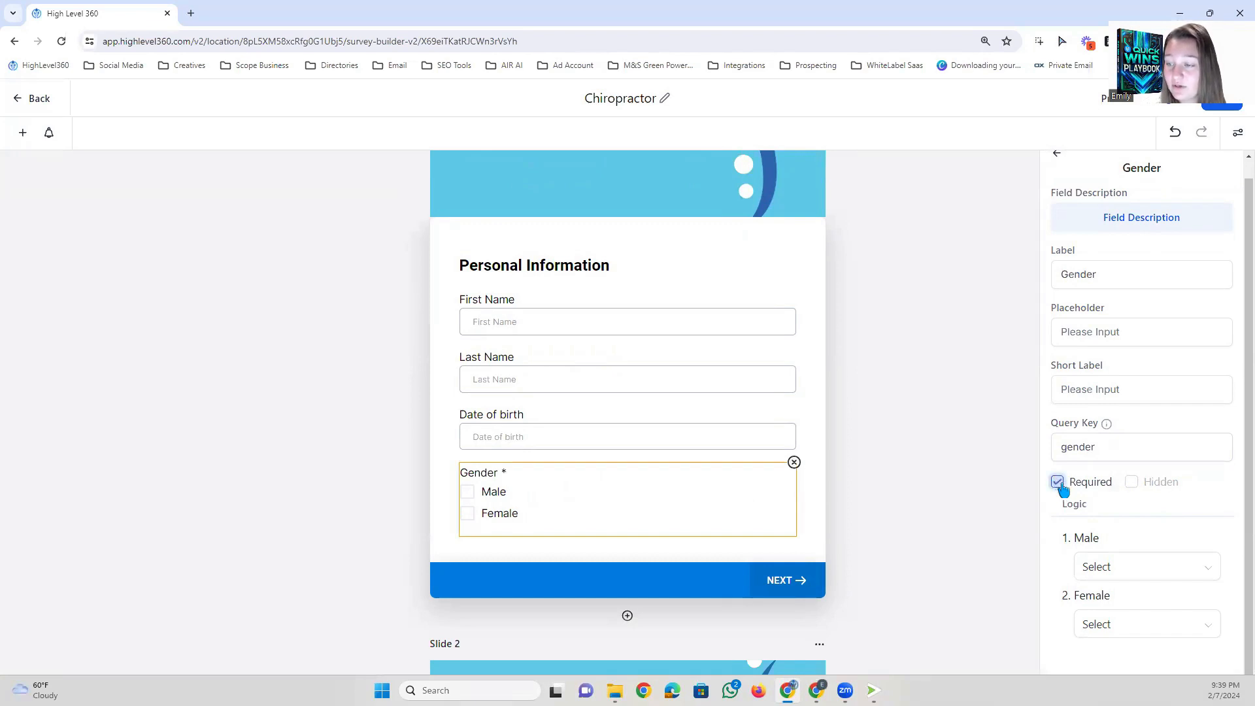
pyautogui.click(1072, 484)
pyautogui.click(1062, 483)
pyautogui.click(1073, 485)
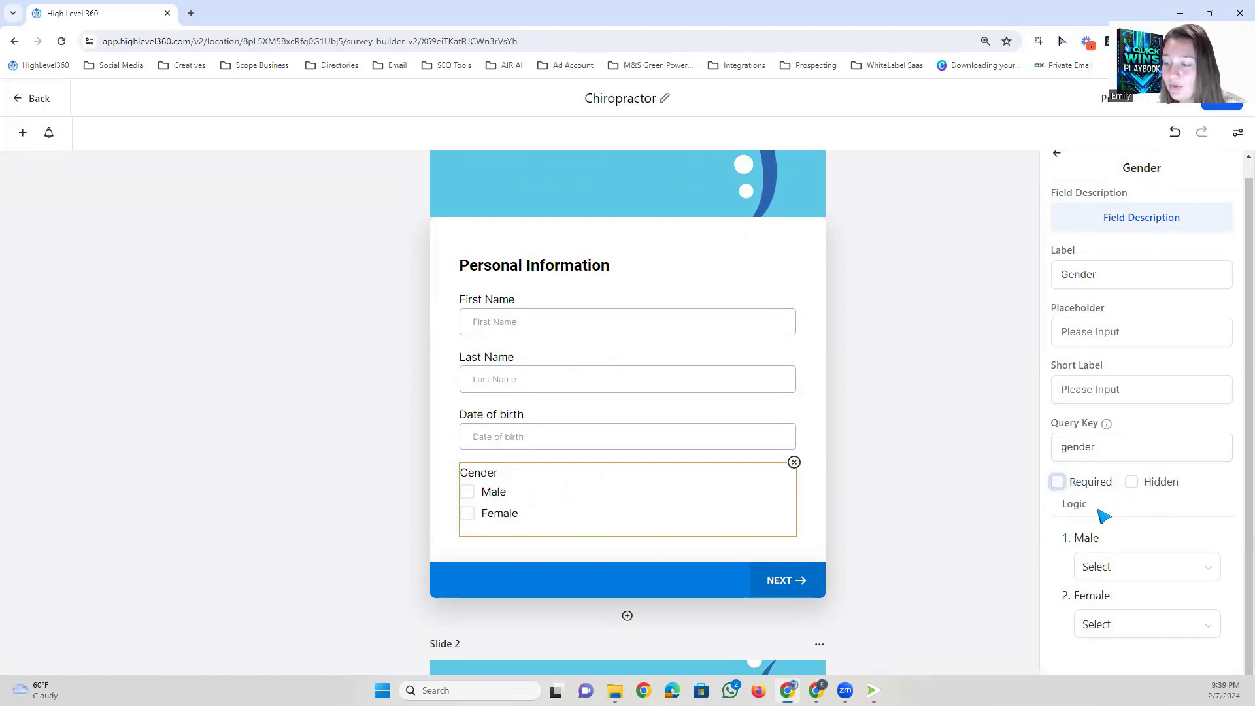
# Look through the Logic choices offered for the Gender field's Male and Female answers without selecting any.
pyautogui.click(1116, 569)
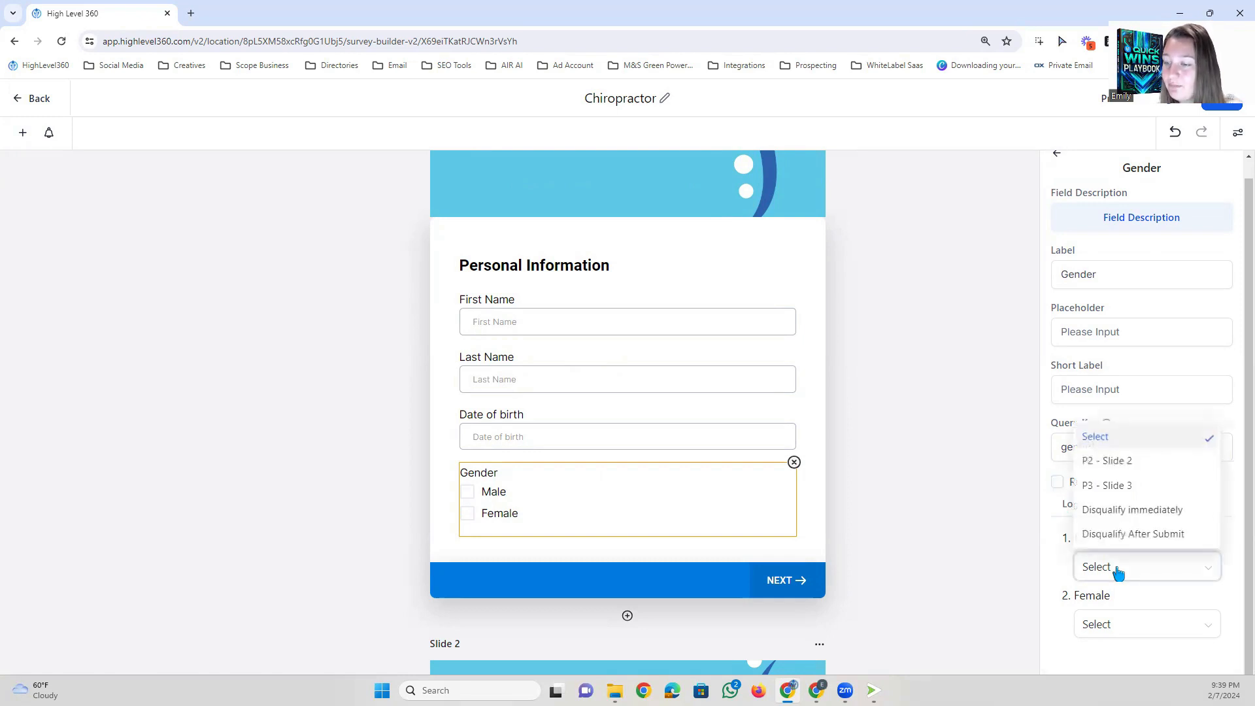
pyautogui.scroll(-4, 664, 471)
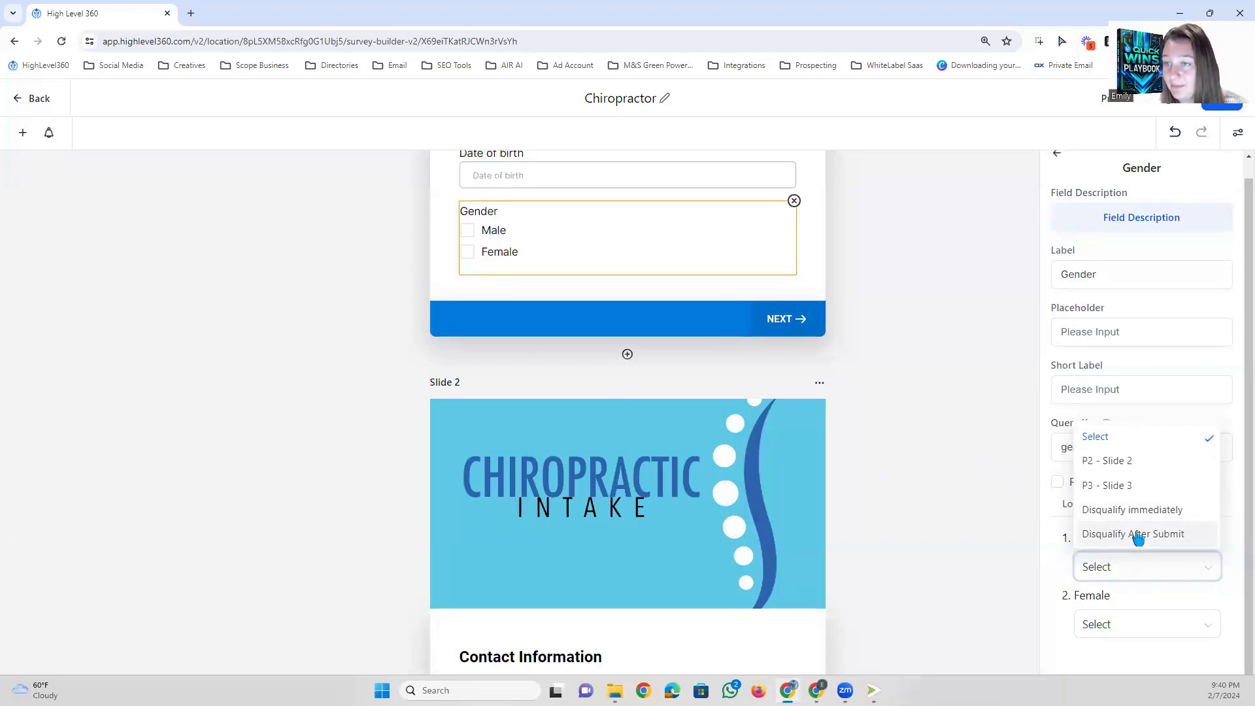
pyautogui.click(1118, 633)
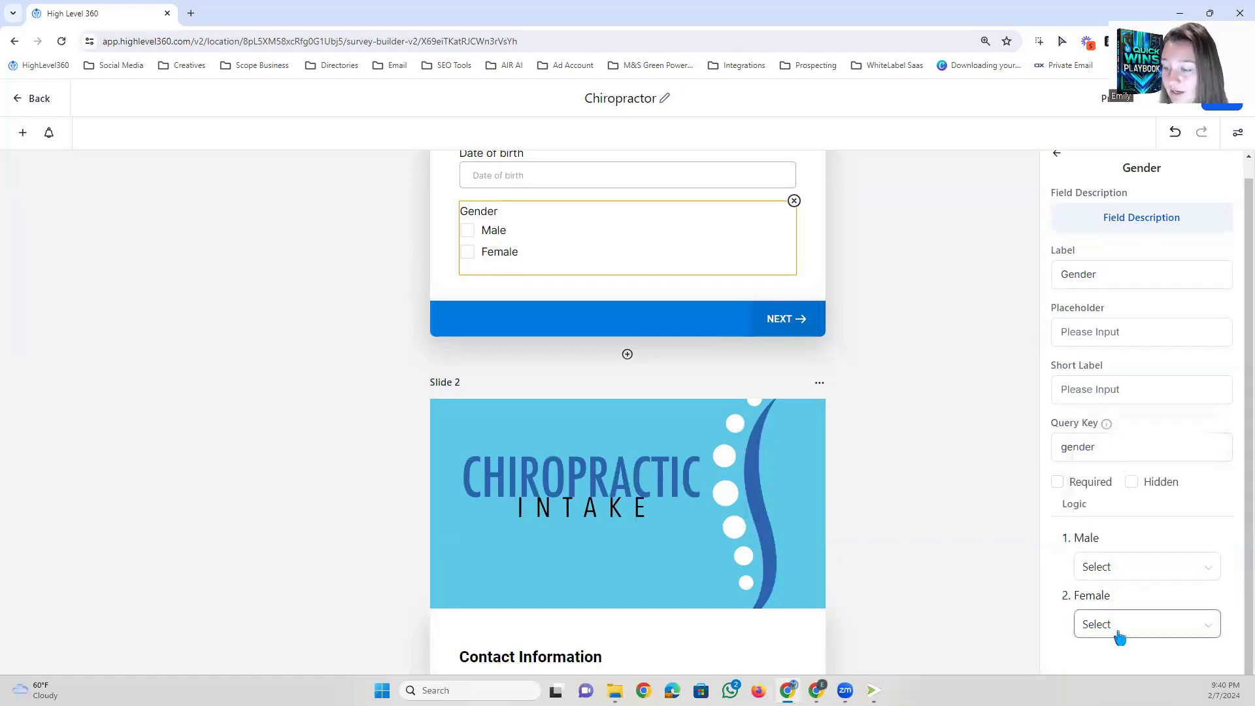
pyautogui.click(1078, 623)
pyautogui.click(1124, 574)
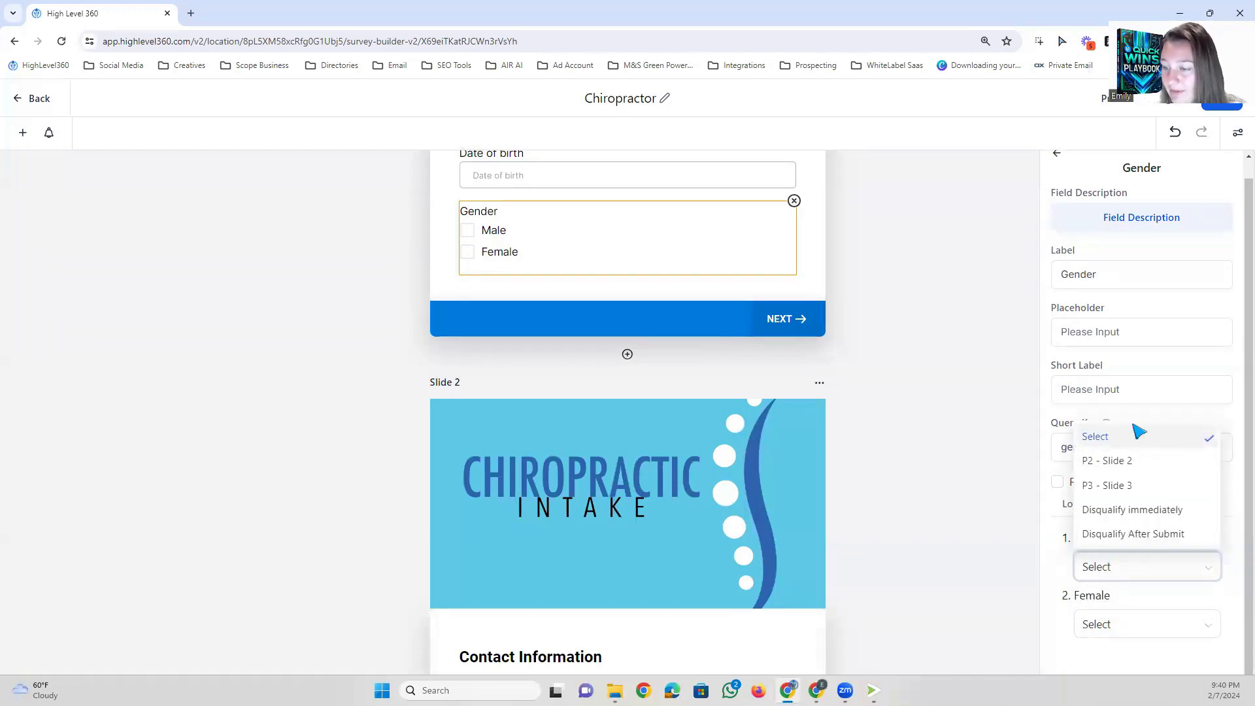
pyautogui.click(1107, 621)
pyautogui.click(1107, 629)
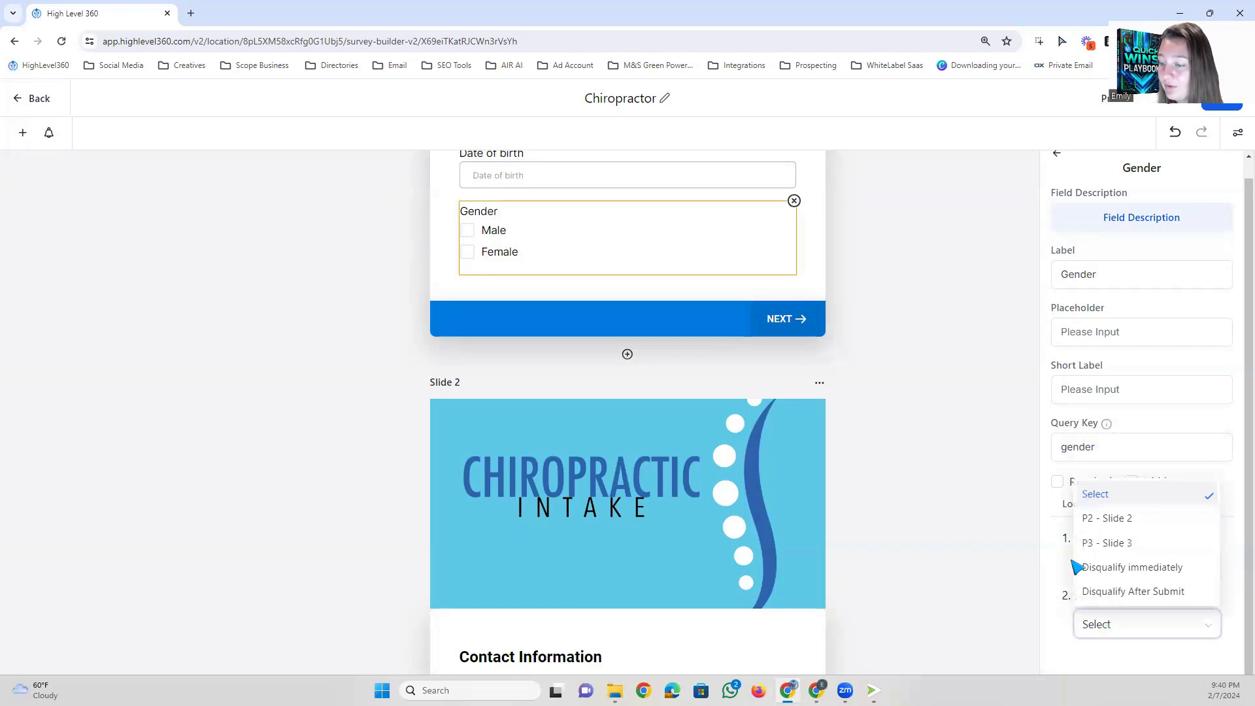
pyautogui.click(1058, 573)
# Open the settings of slide 3's "How did you hear about us?" field and examine the Logic choices for its Walk In/Friend answer.
pyautogui.scroll(-5, 507, 513)
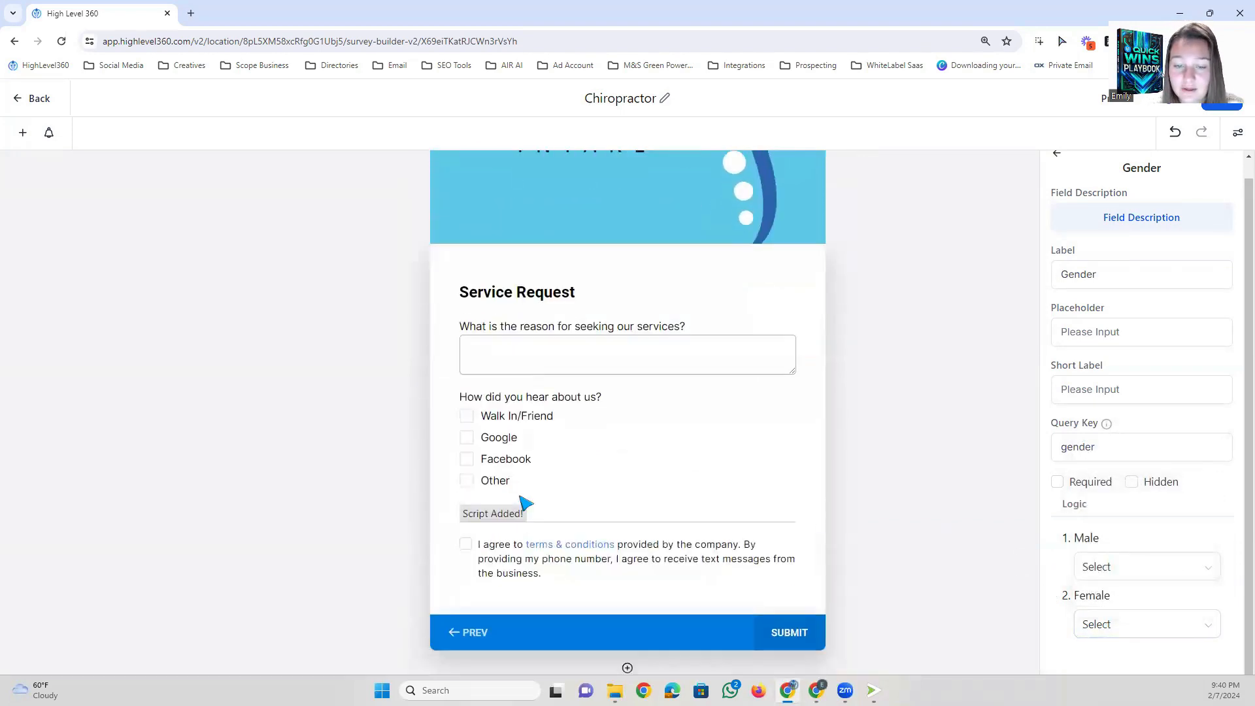
pyautogui.click(536, 355)
pyautogui.click(556, 449)
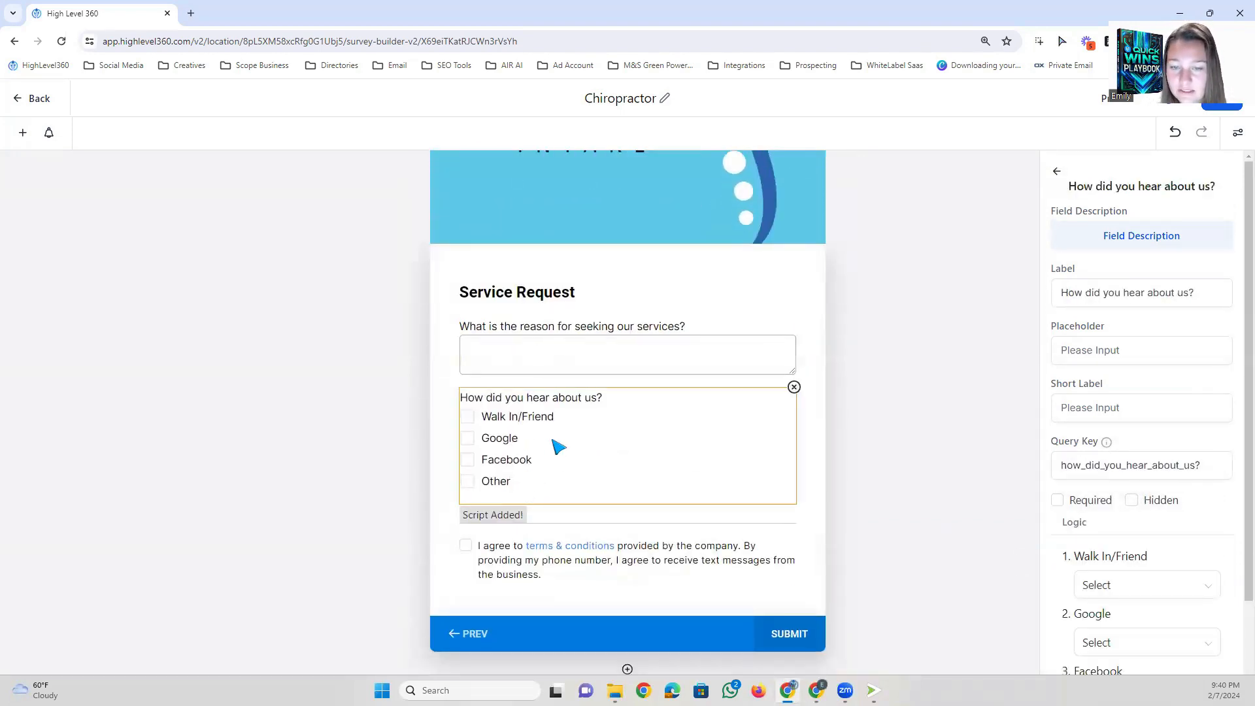
pyautogui.scroll(-2, 1190, 525)
pyautogui.scroll(-1, 1192, 526)
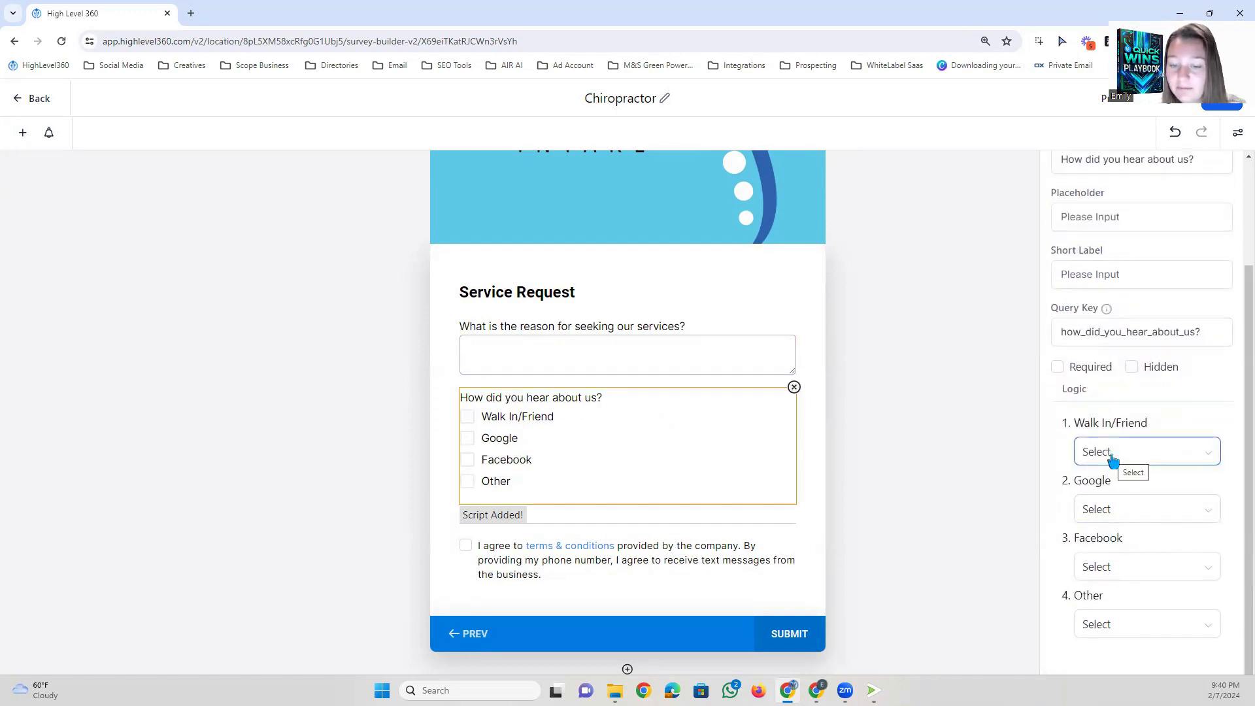
pyautogui.scroll(-2, 614, 457)
pyautogui.scroll(3, 692, 457)
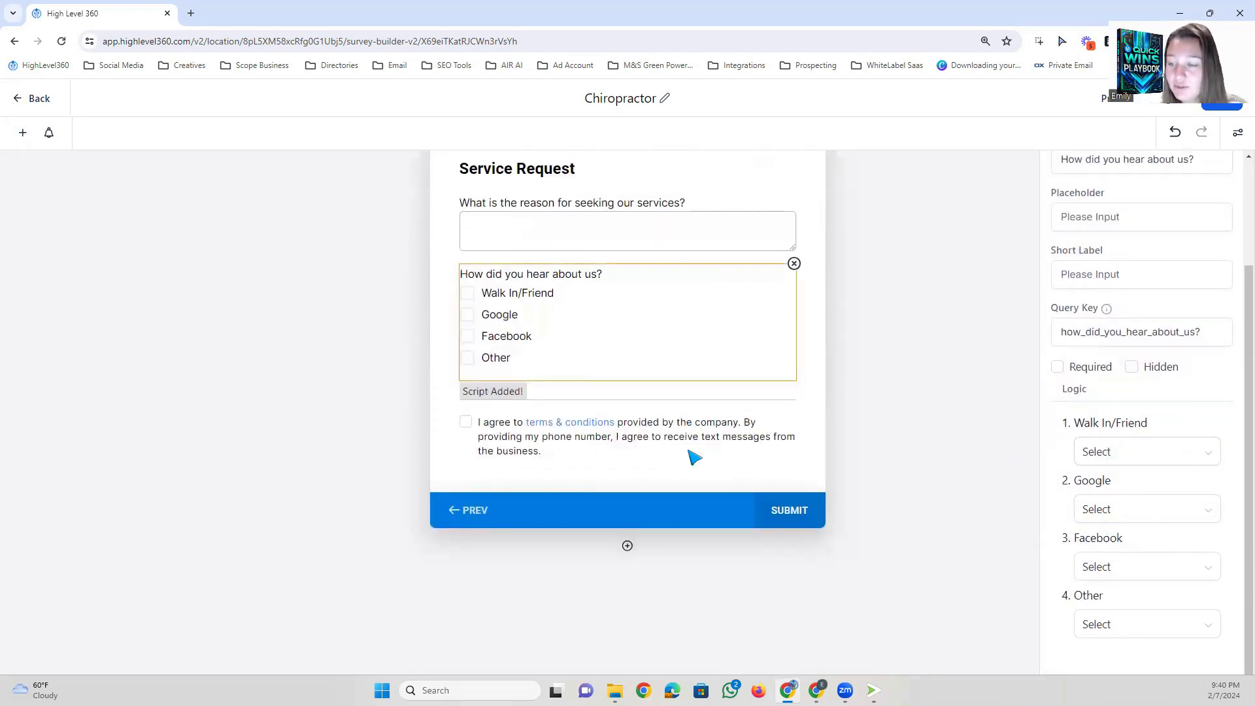
pyautogui.click(1109, 448)
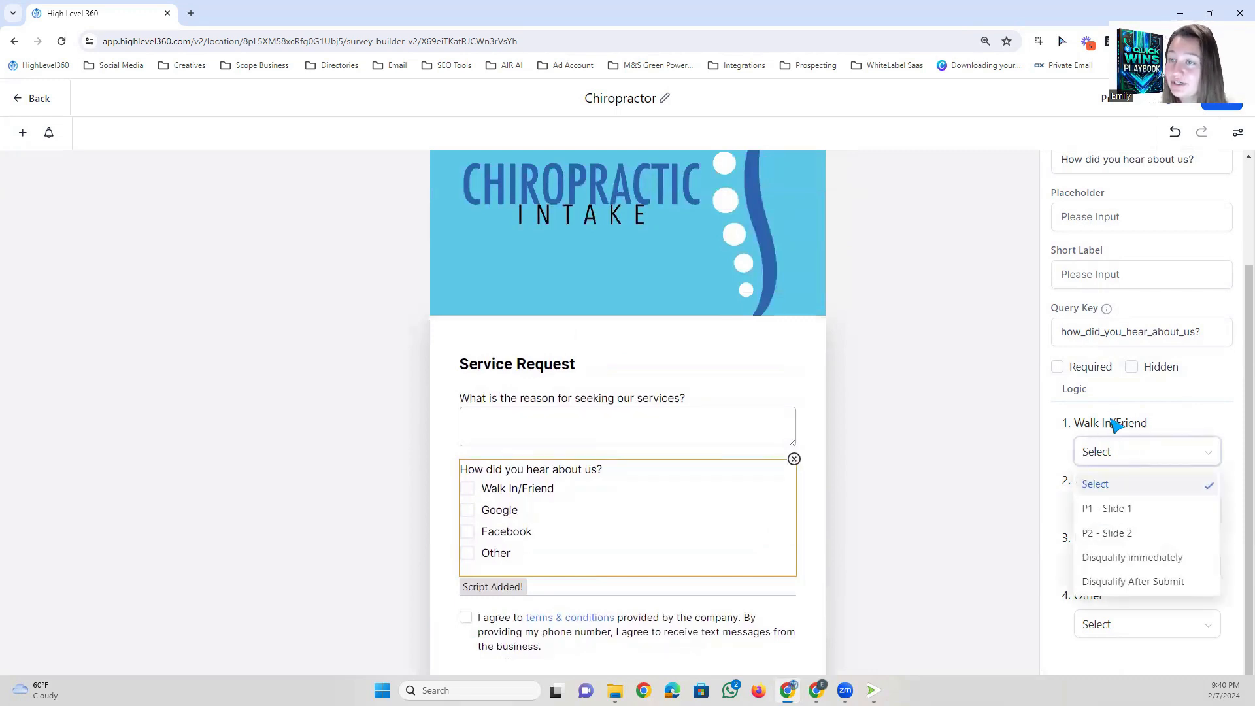
pyautogui.click(1146, 409)
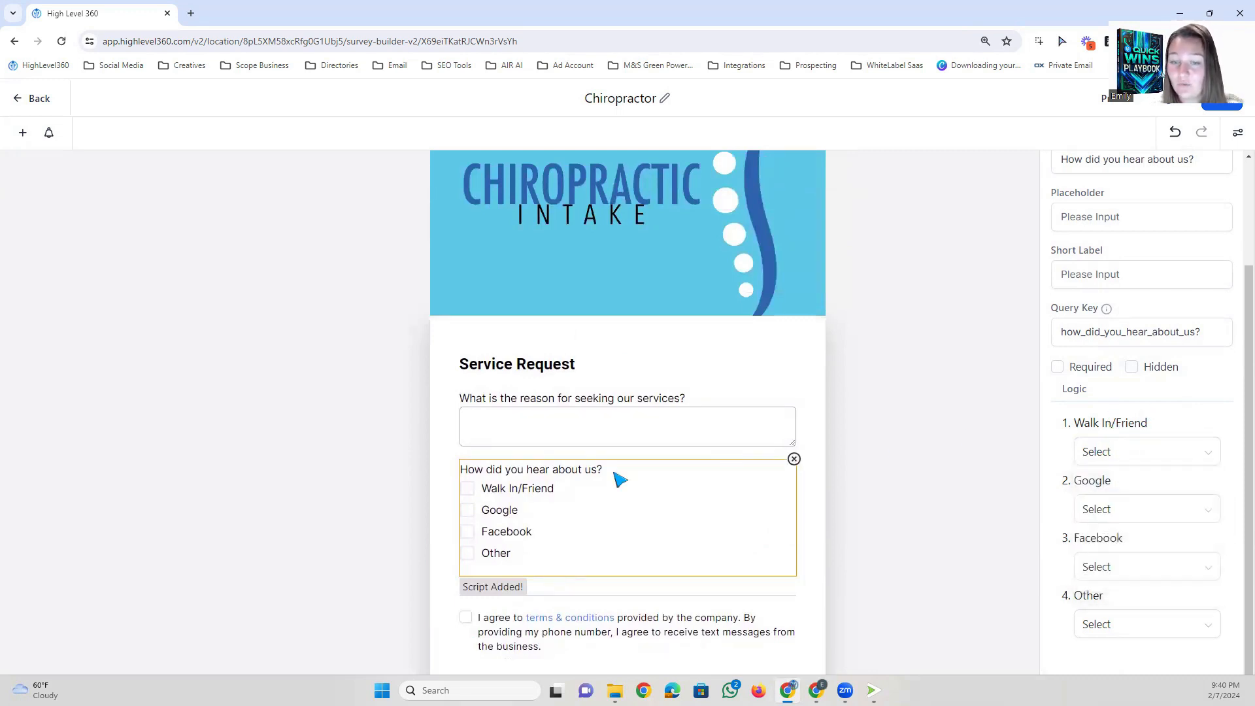
# Review the survey's slides from Personal Information through Service Request.
pyautogui.scroll(14, 624, 490)
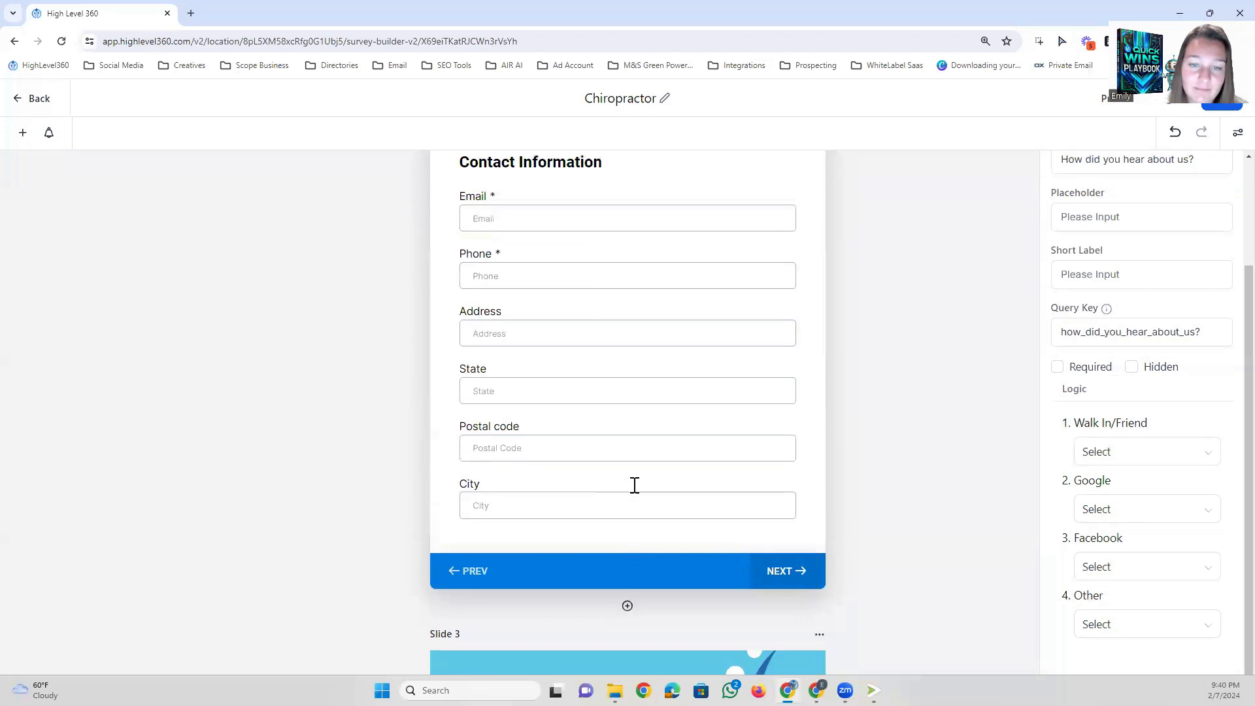
pyautogui.scroll(5, 634, 485)
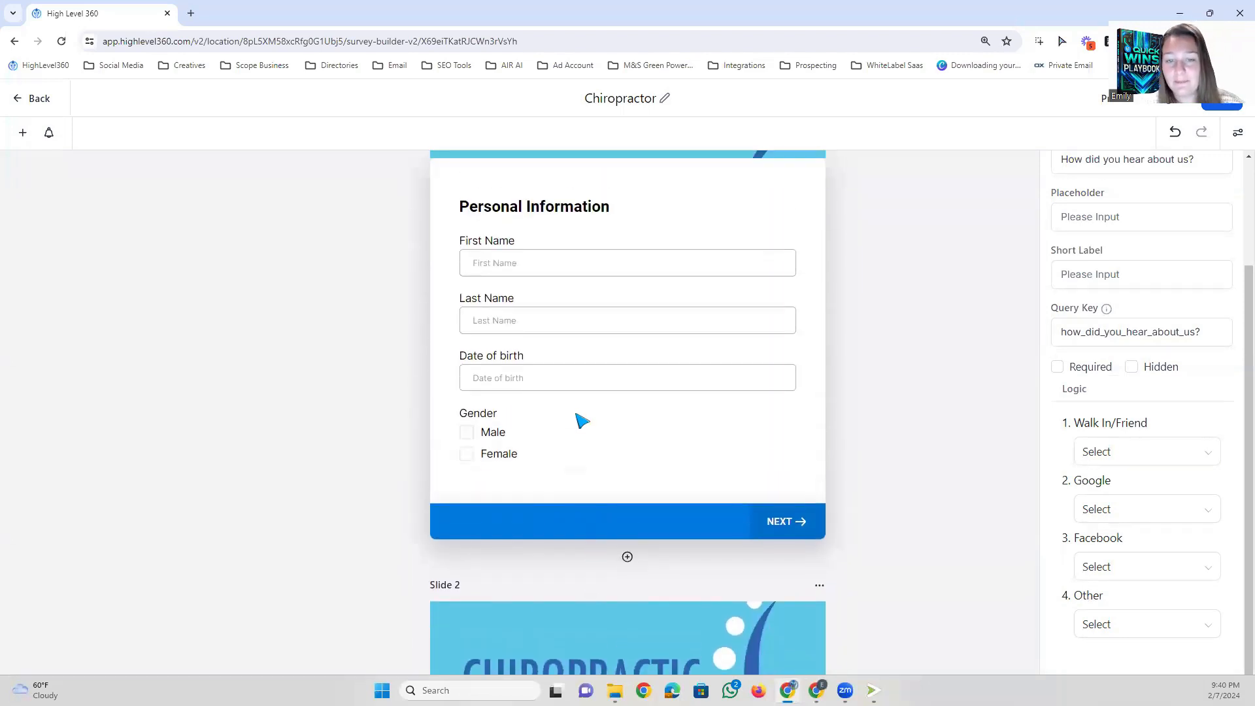
pyautogui.scroll(4, 595, 406)
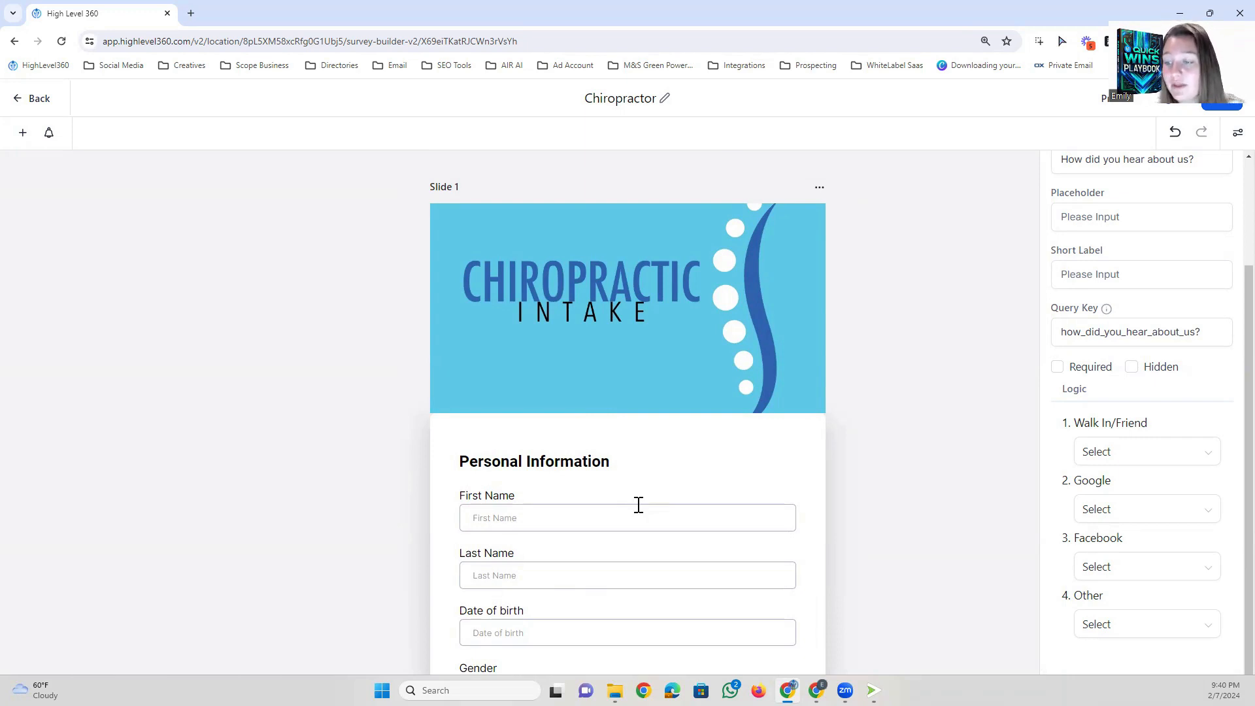
pyautogui.scroll(-4, 638, 505)
pyautogui.scroll(-4, 606, 444)
pyautogui.scroll(-15, 606, 444)
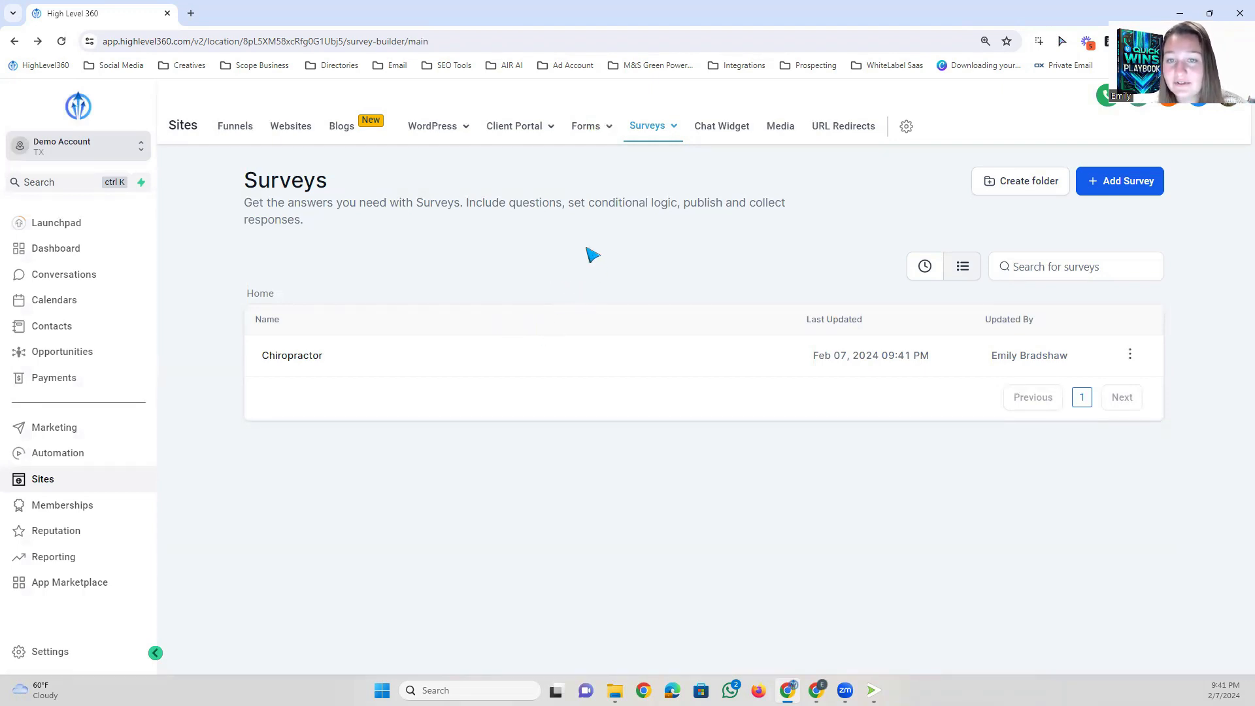
# Start a new website from a template and browse the website template library.
pyautogui.click(292, 127)
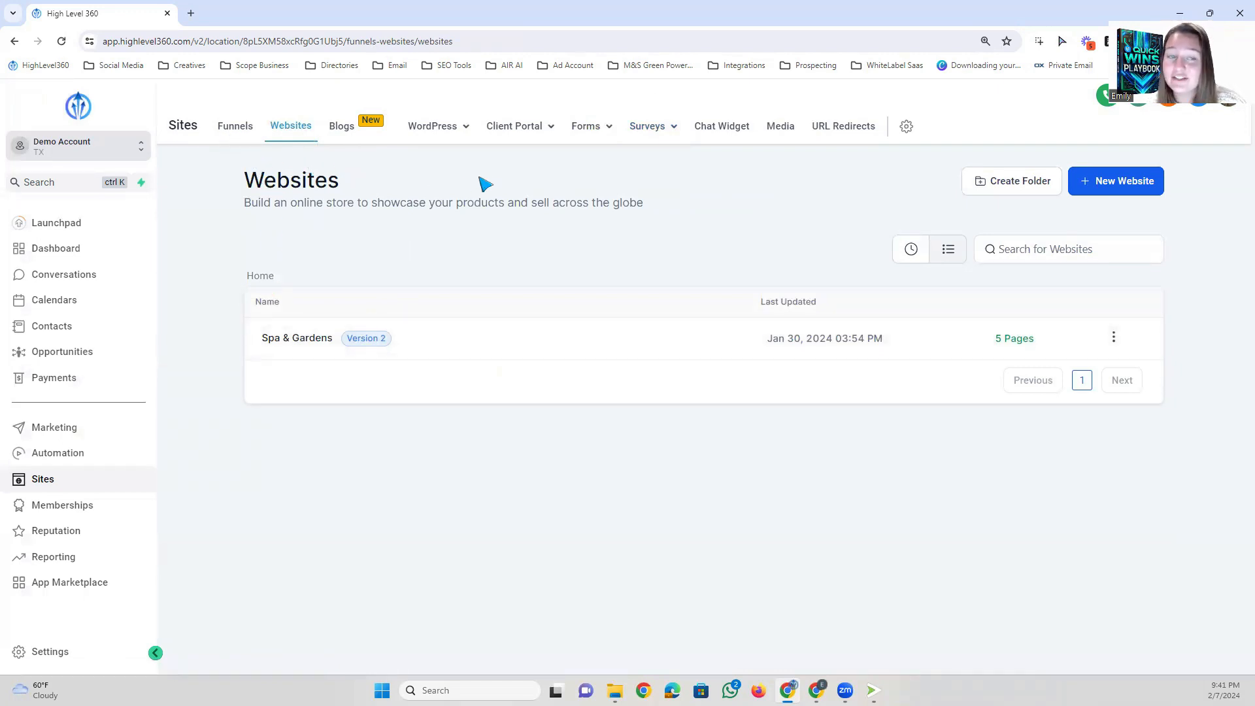
pyautogui.click(1102, 190)
pyautogui.click(837, 317)
pyautogui.click(905, 509)
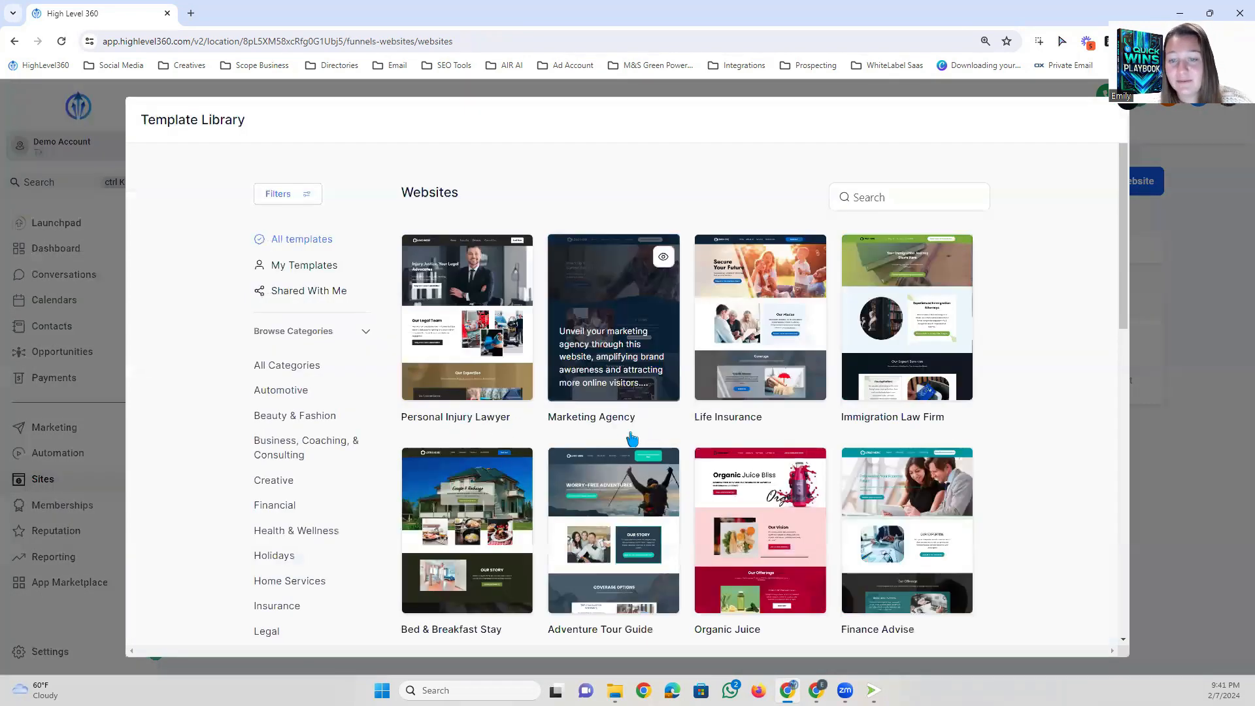
pyautogui.scroll(-1, 652, 429)
pyautogui.scroll(-7, 653, 442)
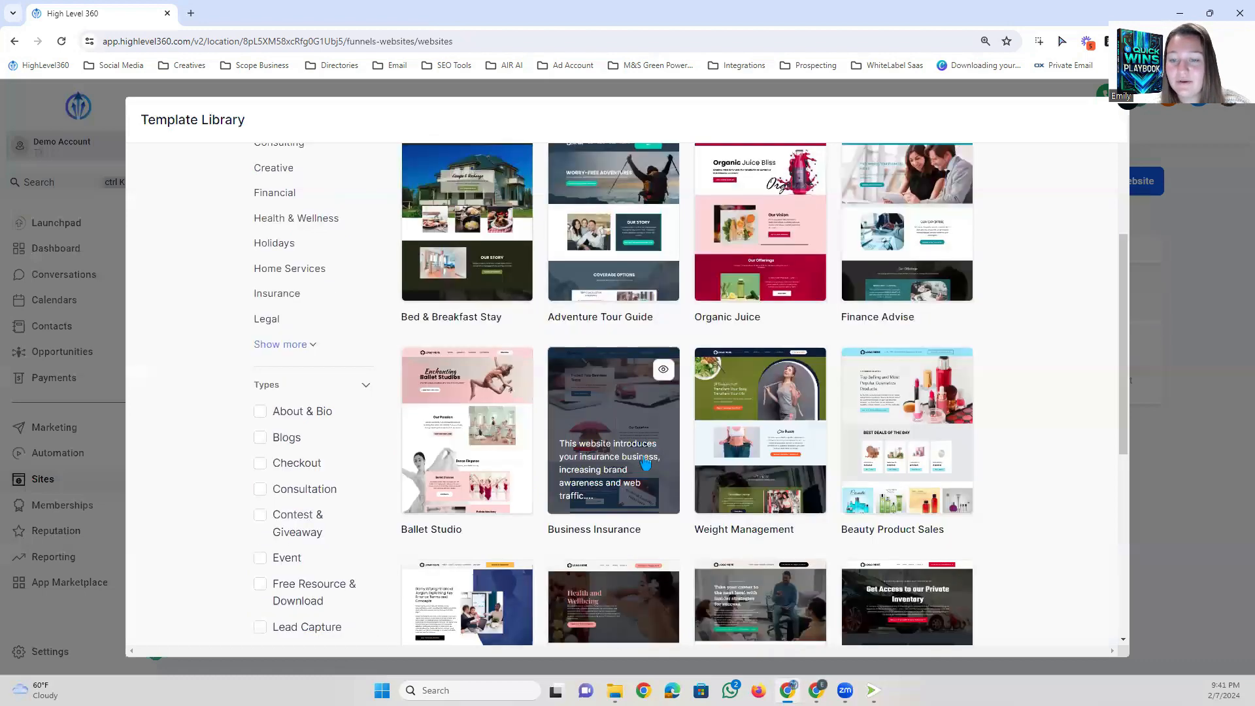
pyautogui.scroll(5, 638, 468)
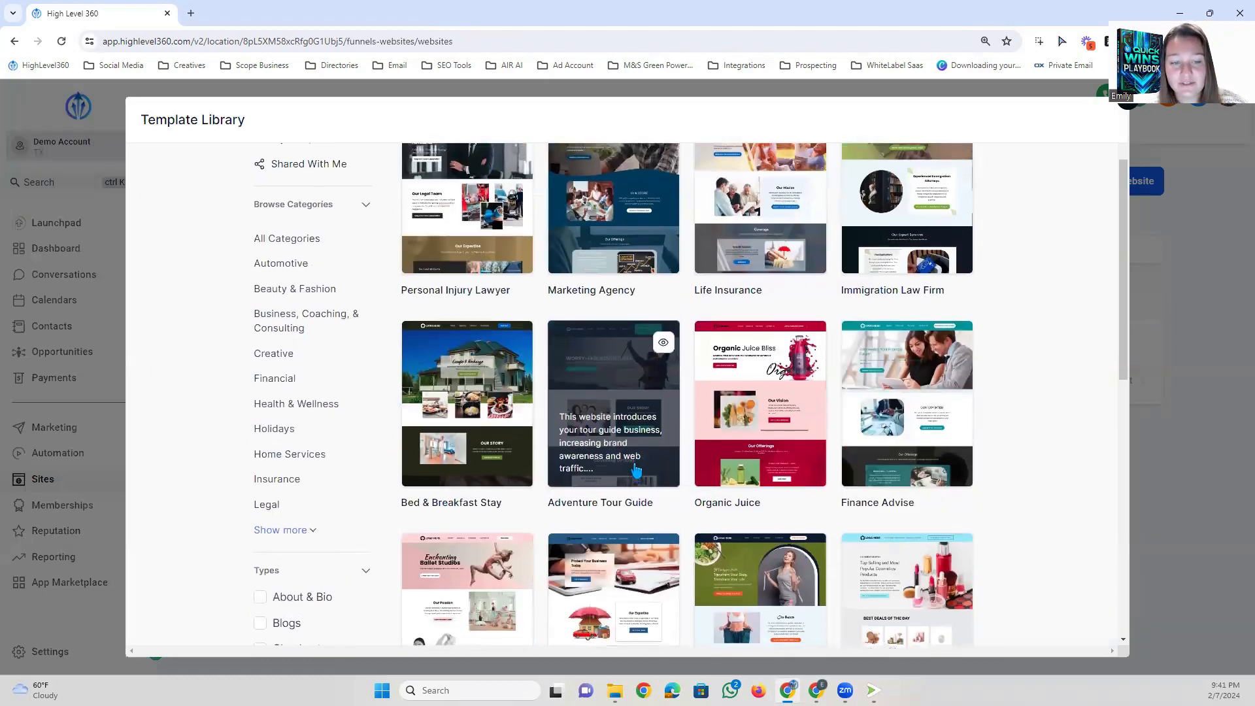
pyautogui.scroll(3, 392, 405)
# Filter the templates to Beauty & Fashion, review the Day Spa template's details and create the website from it.
pyautogui.click(273, 392)
pyautogui.click(296, 417)
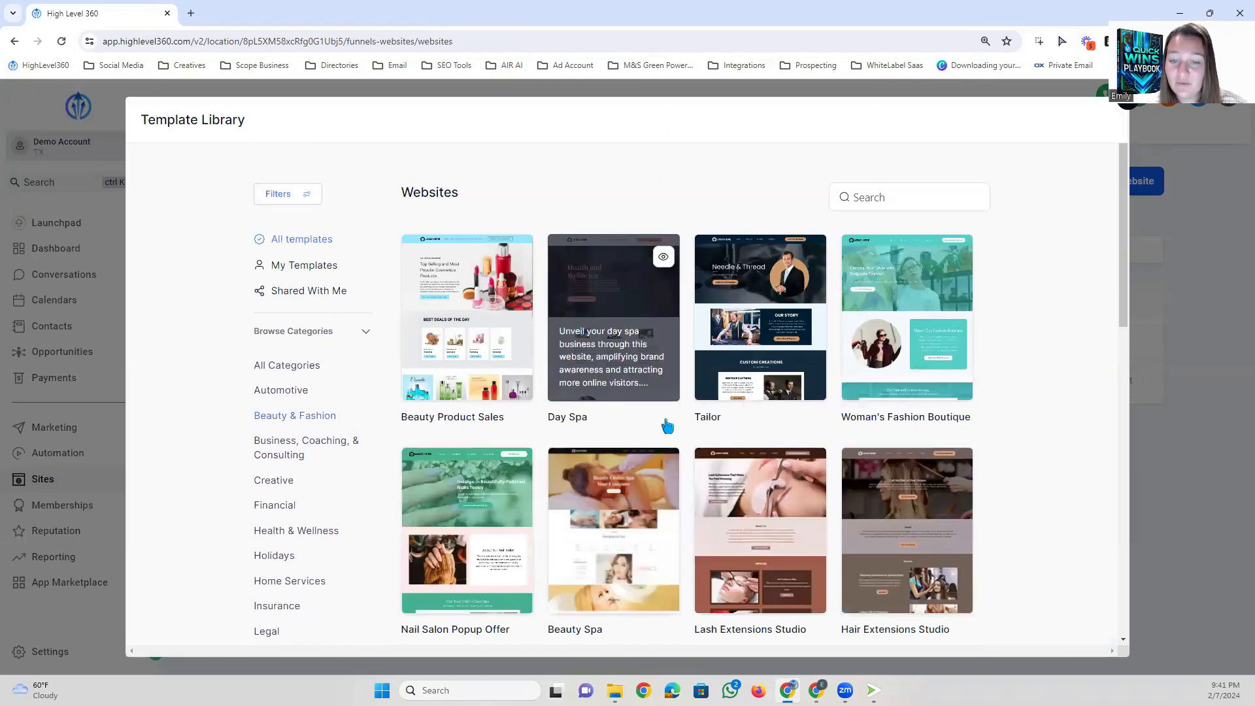
pyautogui.click(666, 419)
pyautogui.scroll(-7, 737, 532)
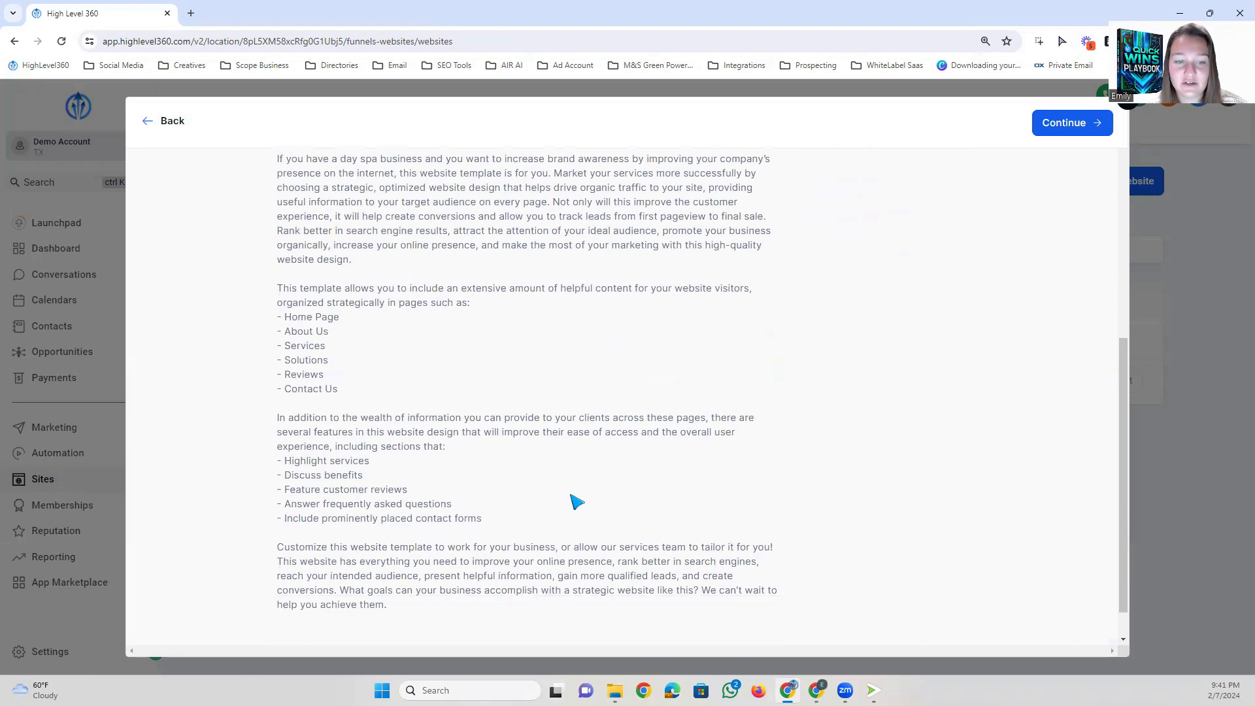
pyautogui.scroll(6, 606, 504)
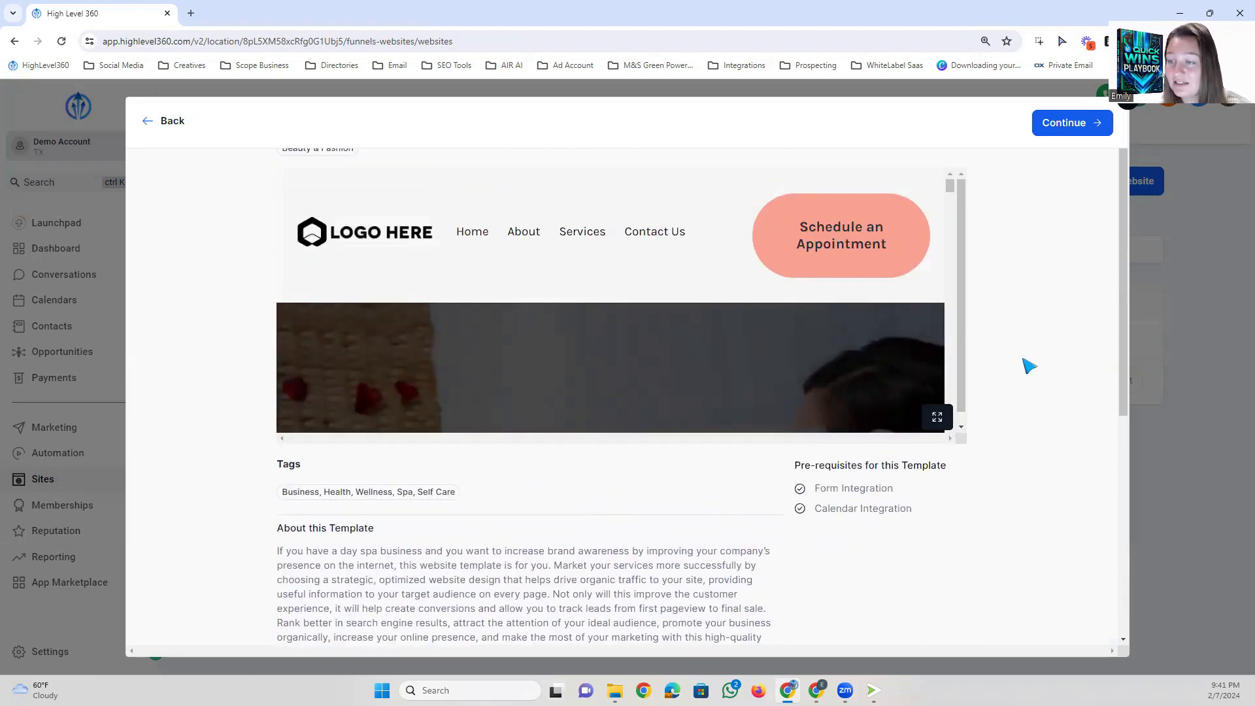
pyautogui.click(1069, 131)
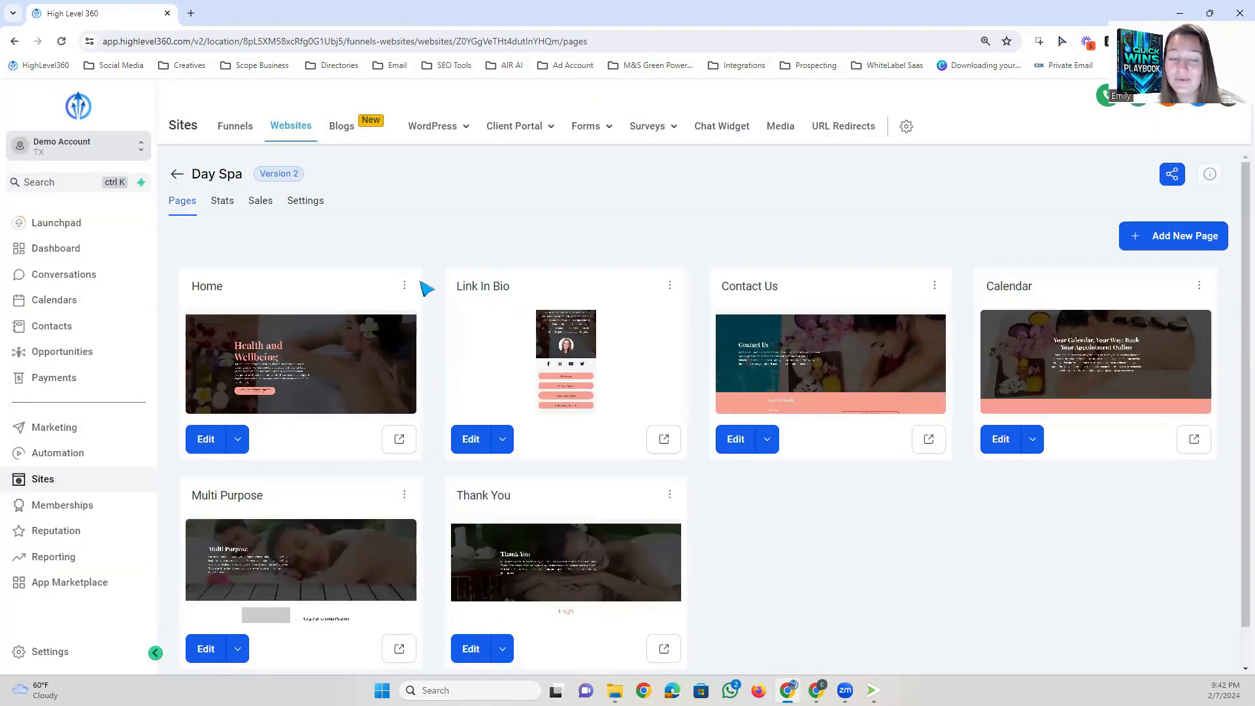
# Look over the Day Spa website's pages and the Home page's edit options, and view the site's stats.
pyautogui.scroll(-1, 364, 325)
pyautogui.scroll(1, 689, 432)
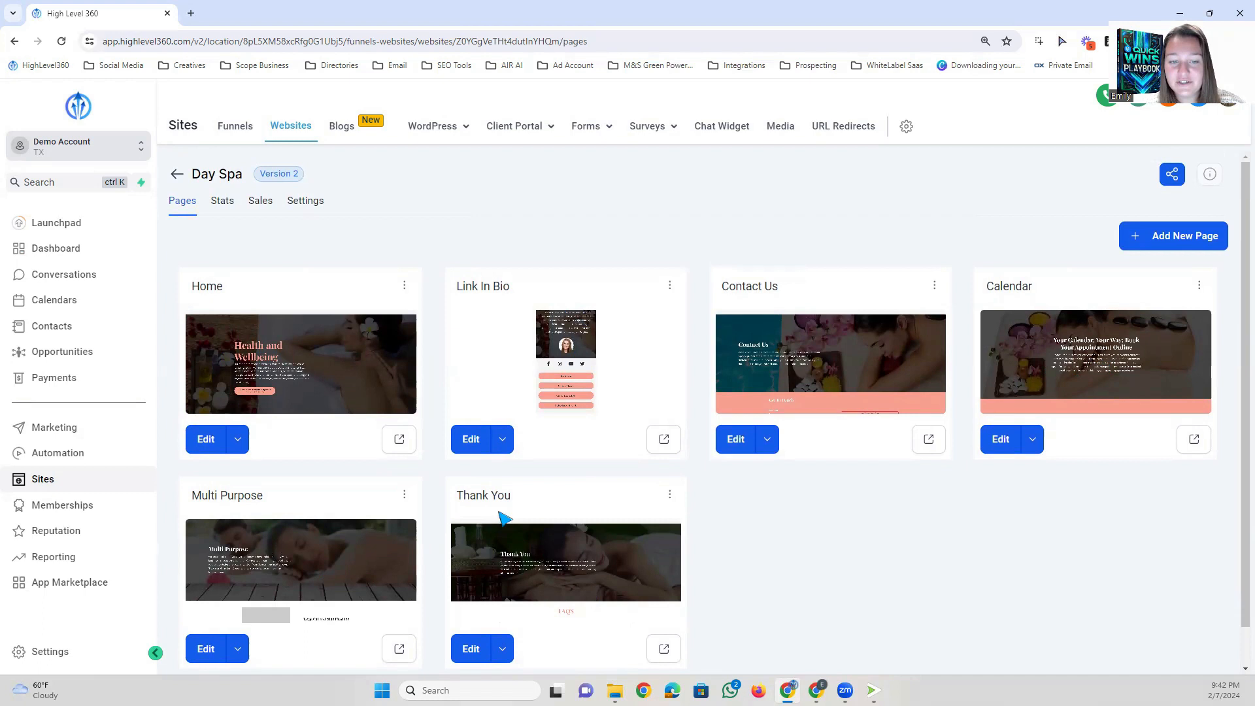
pyautogui.click(238, 438)
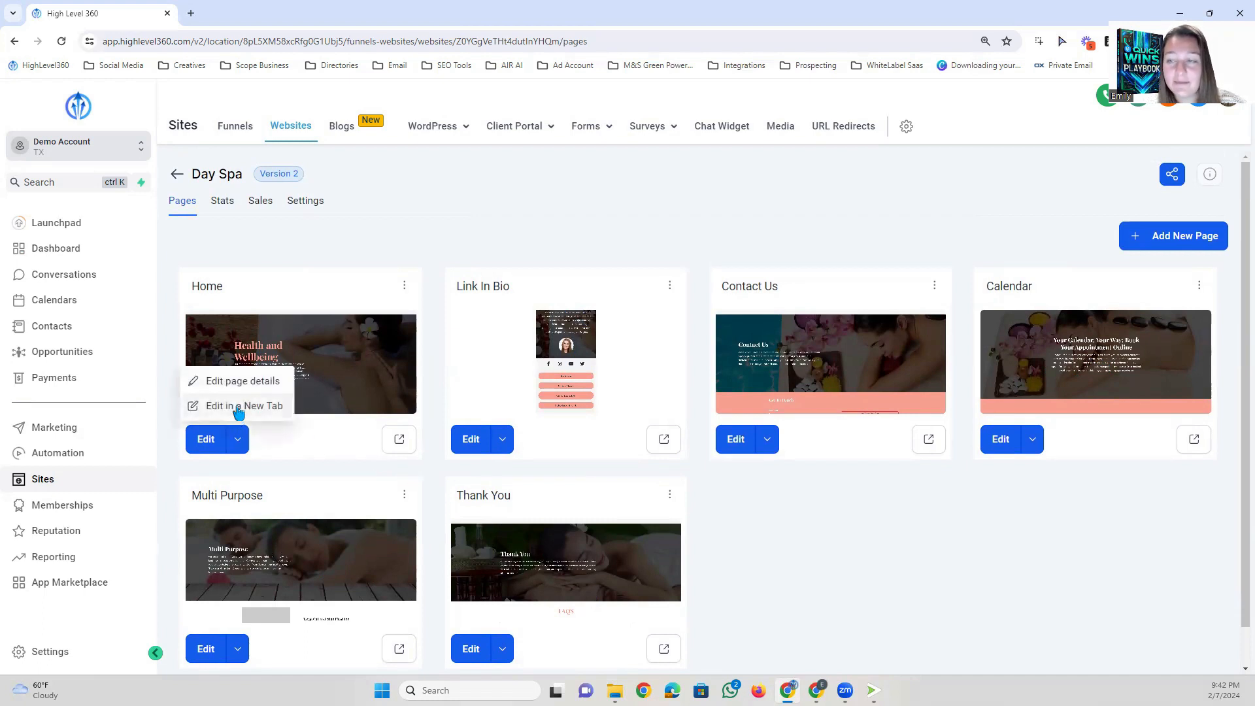
pyautogui.click(315, 300)
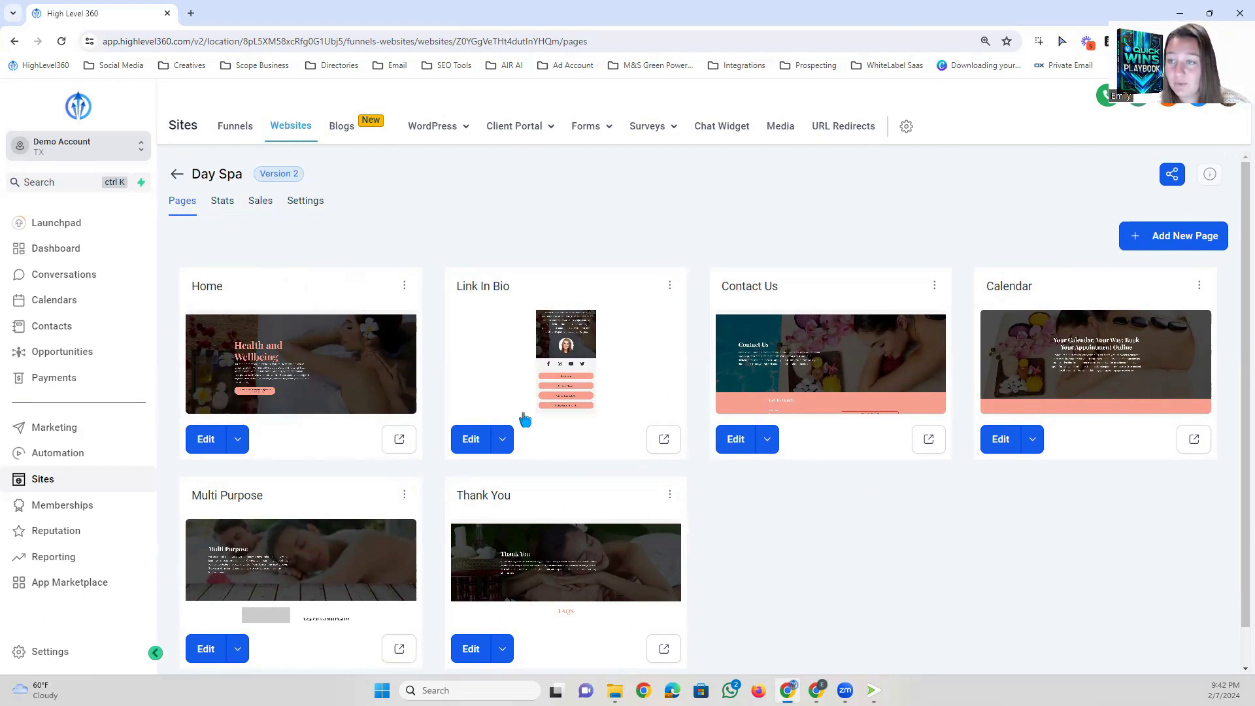
pyautogui.click(222, 201)
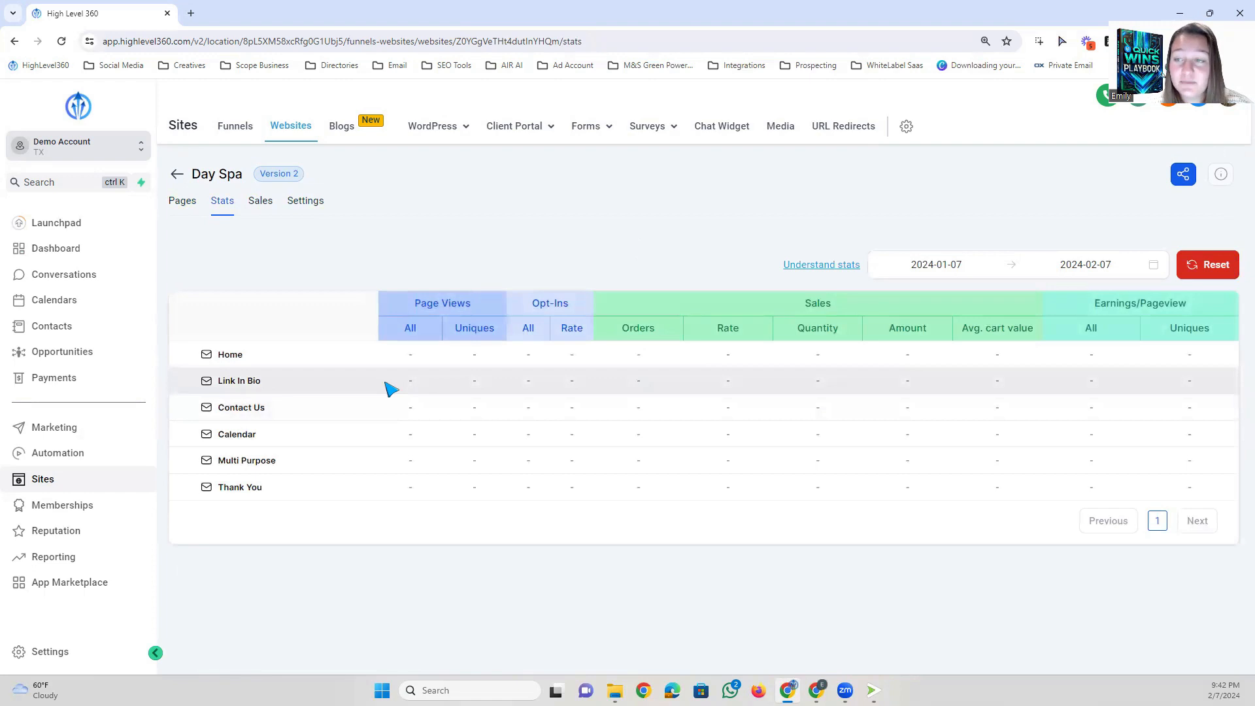
# Check the Day Spa site's sales data and review its settings, including name, domain, path, favicon and tracking codes.
pyautogui.click(260, 201)
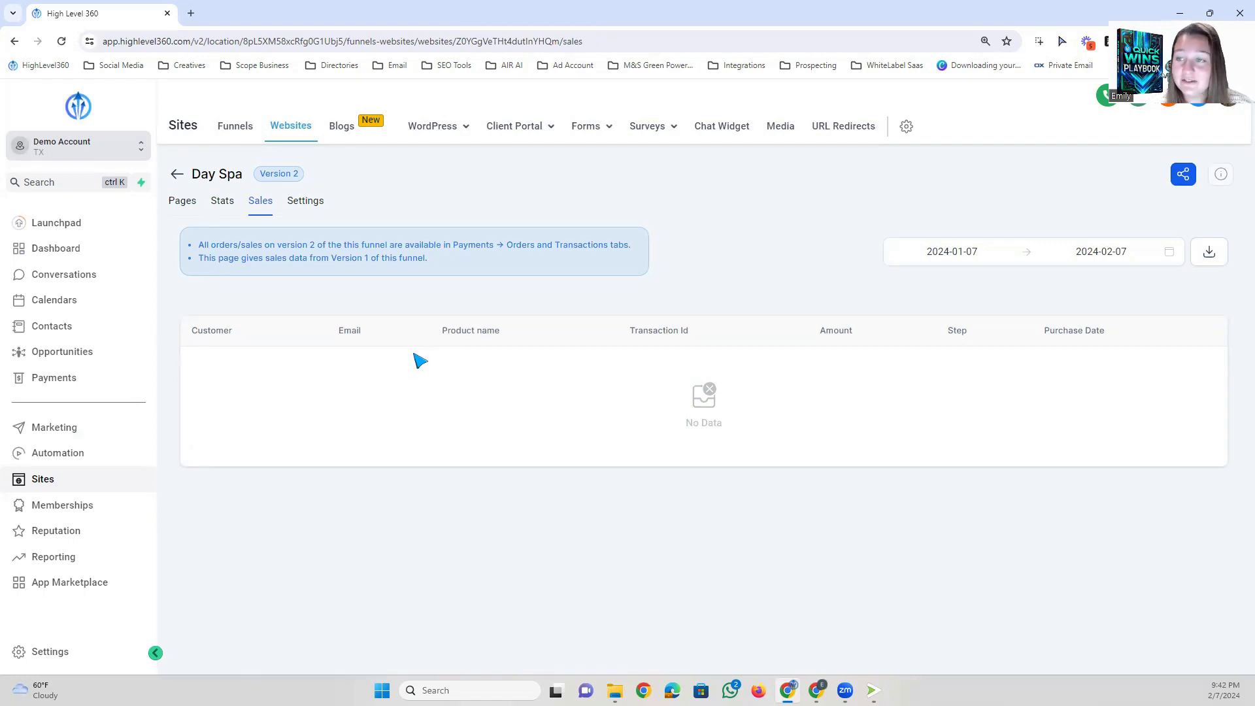
pyautogui.click(311, 201)
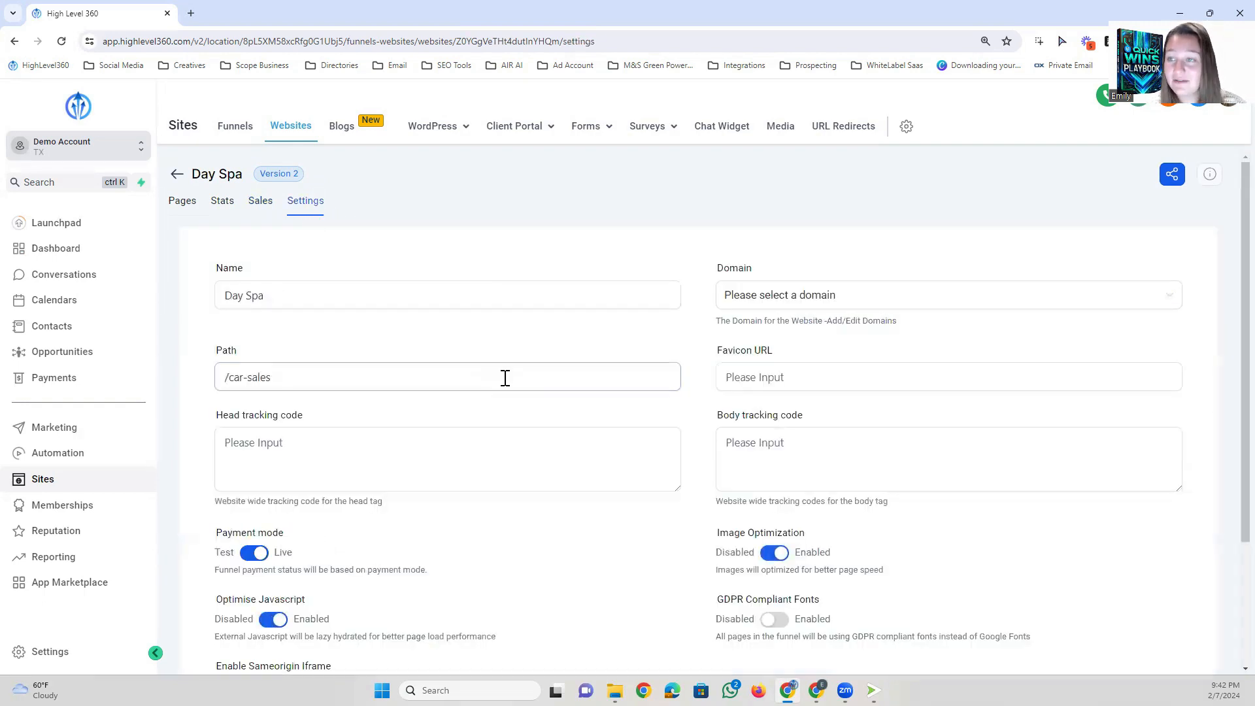
pyautogui.click(291, 296)
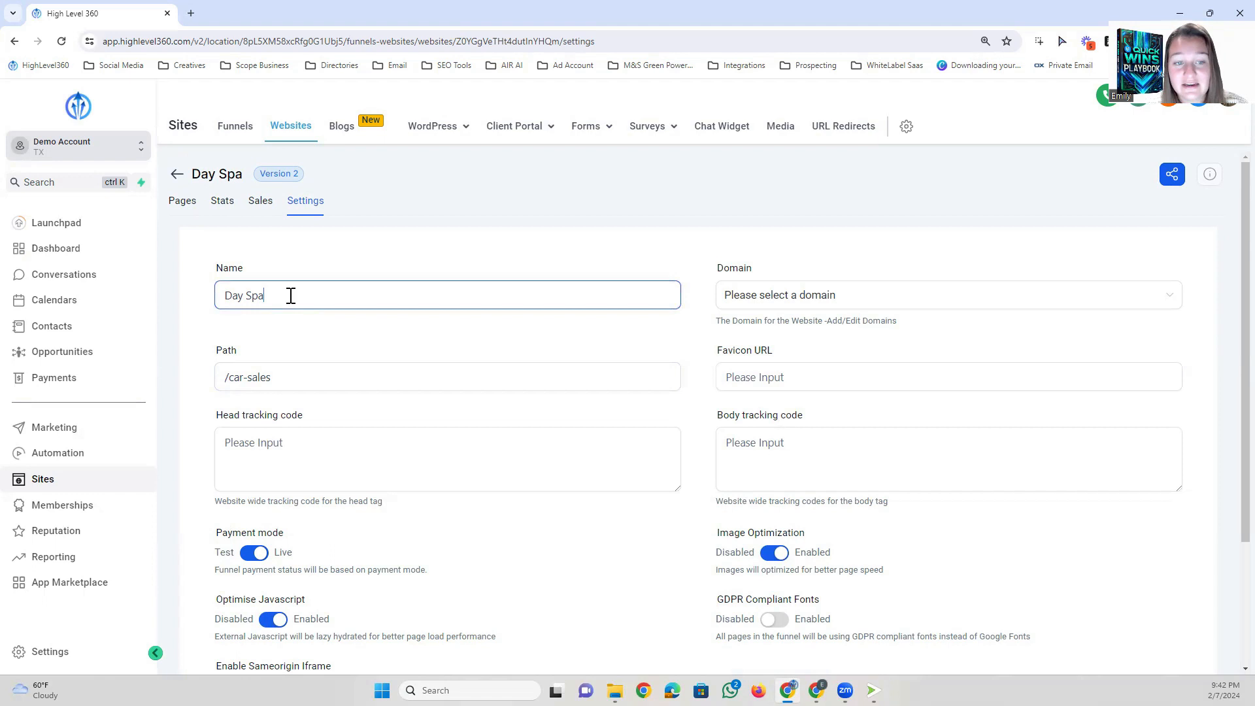
pyautogui.scroll(-1, 295, 300)
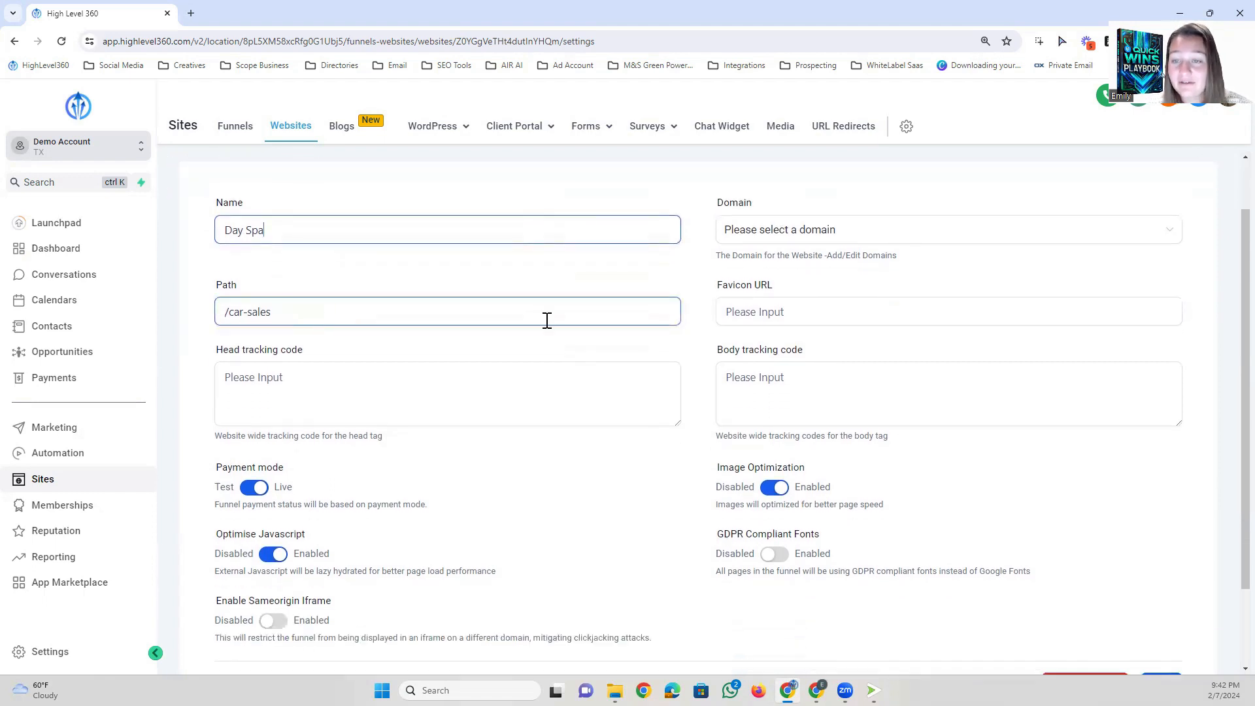
pyautogui.scroll(-1, 739, 278)
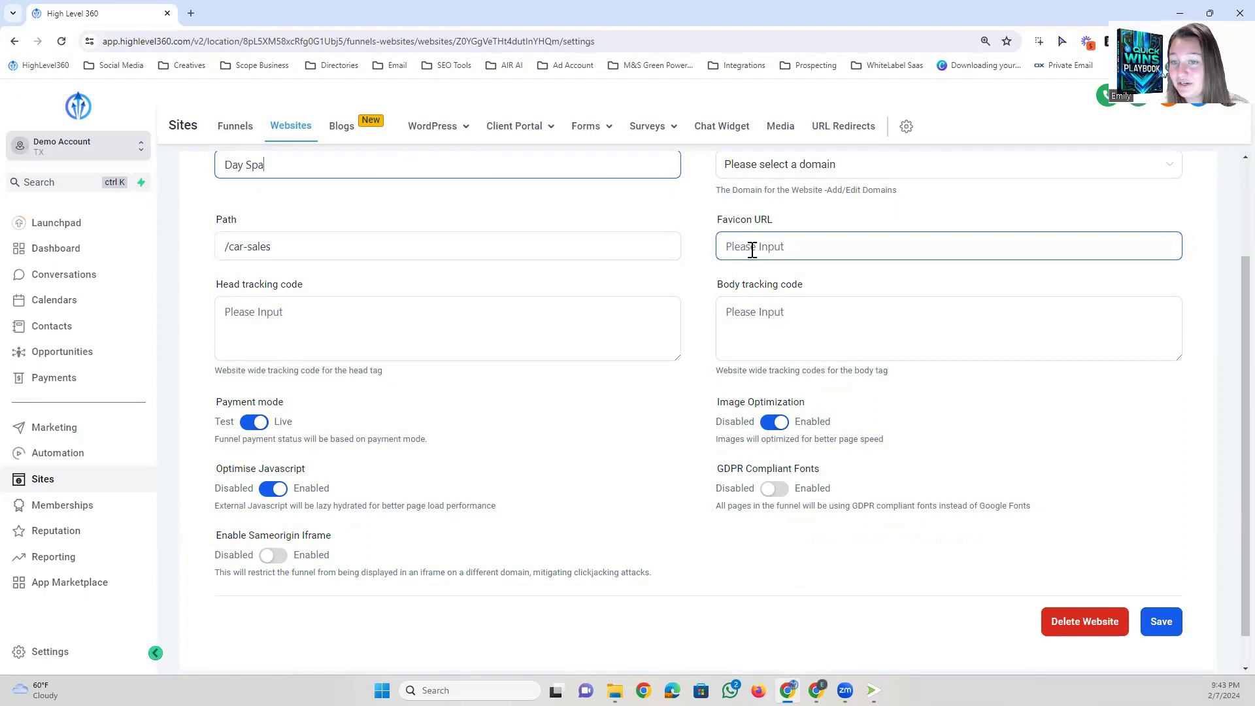
pyautogui.scroll(-1, 340, 275)
pyautogui.click(302, 278)
pyautogui.click(765, 275)
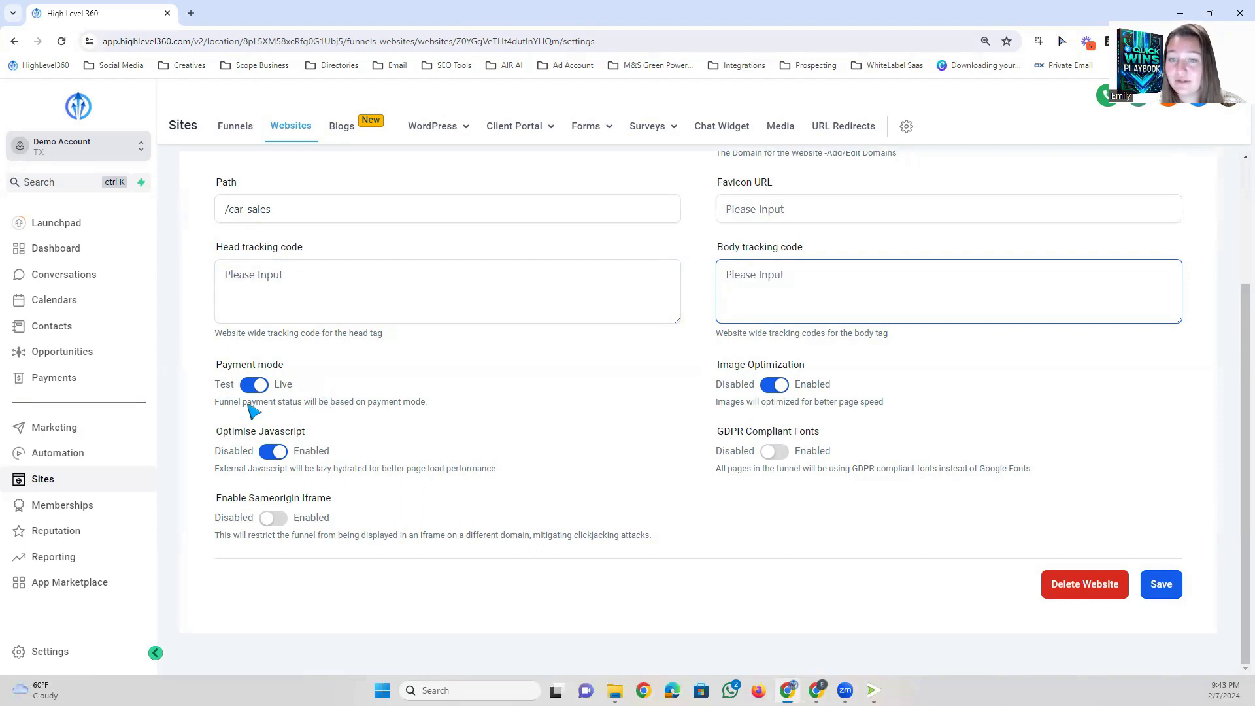
# Switch the Day Spa site's payment mode to Test, enable Sameorigin Iframe and save the settings.
pyautogui.click(288, 390)
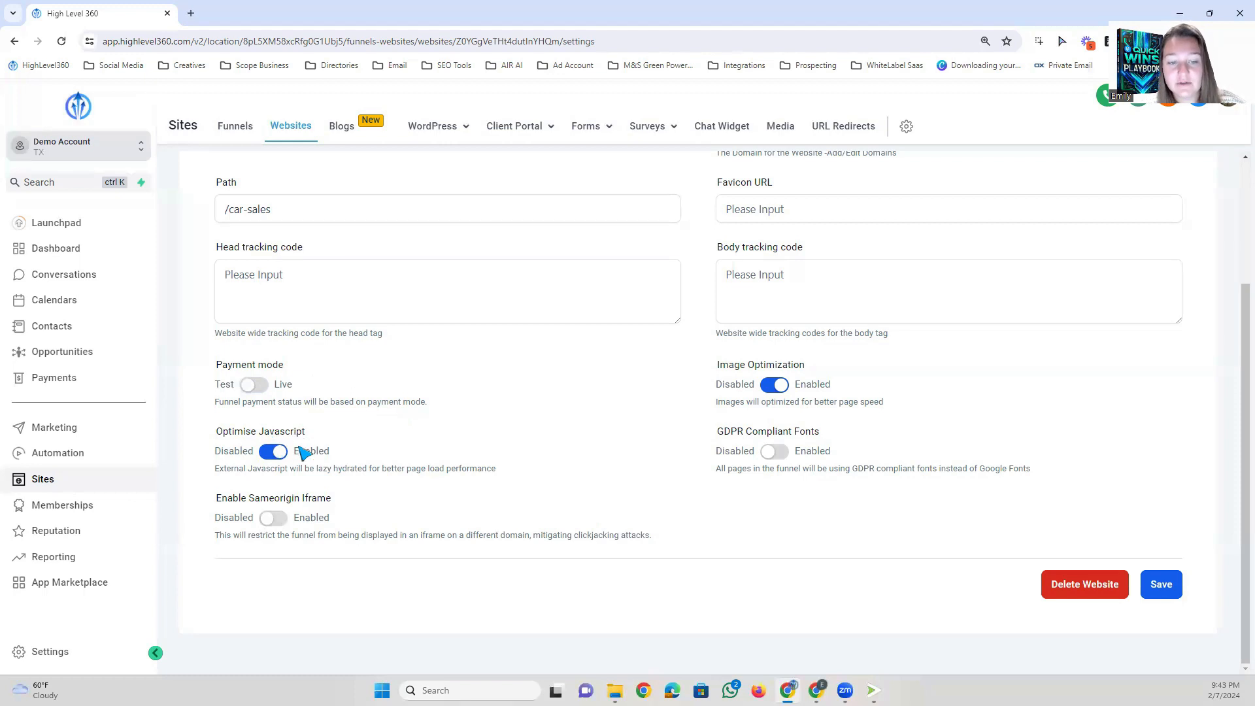
pyautogui.click(272, 518)
pyautogui.click(272, 518)
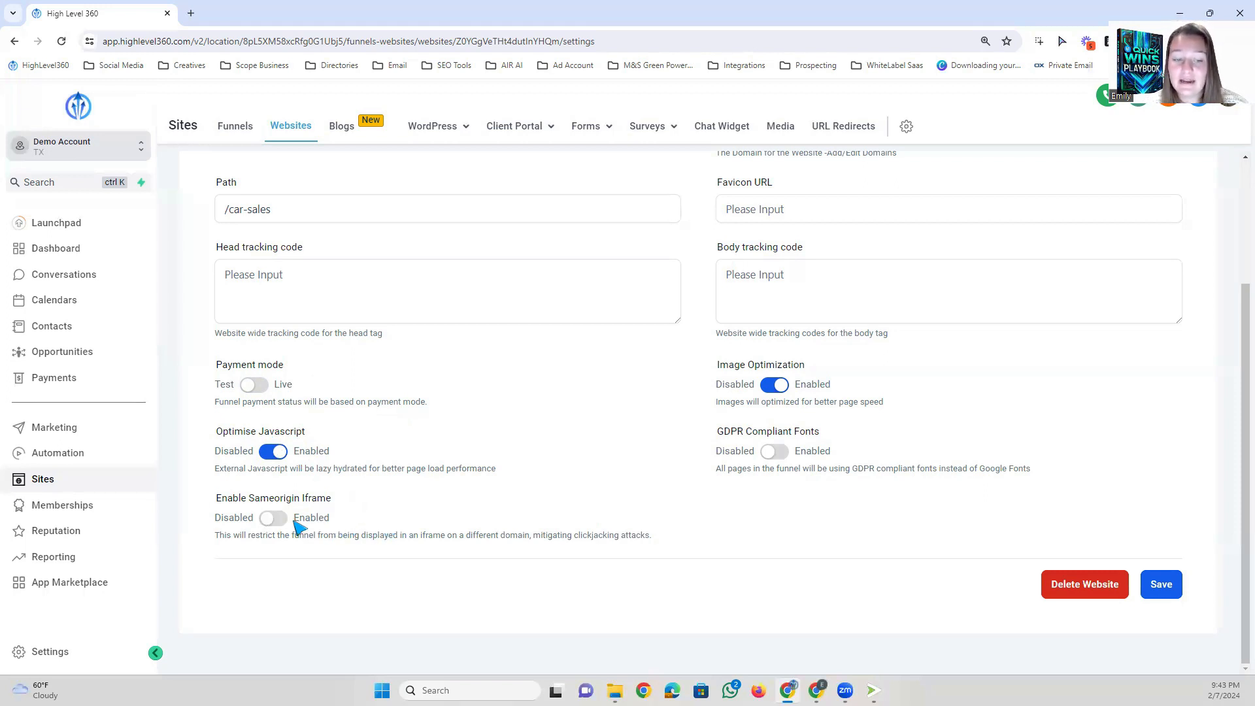
pyautogui.click(271, 518)
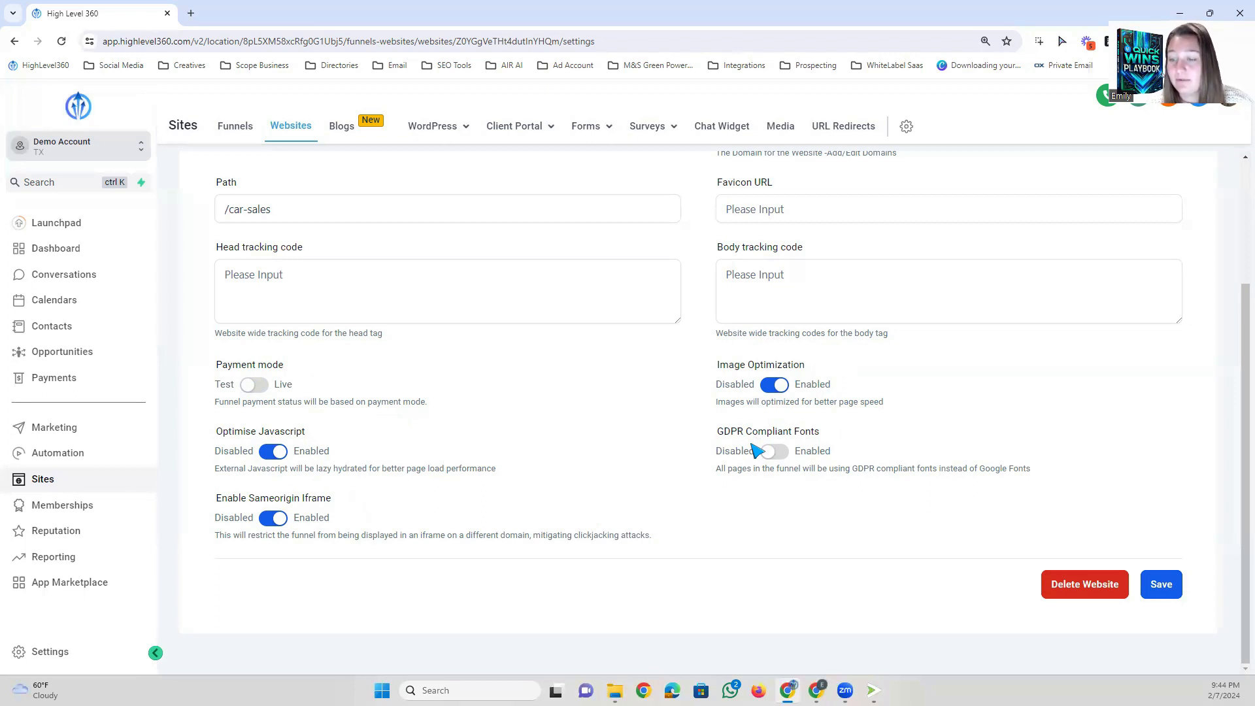
pyautogui.click(1161, 585)
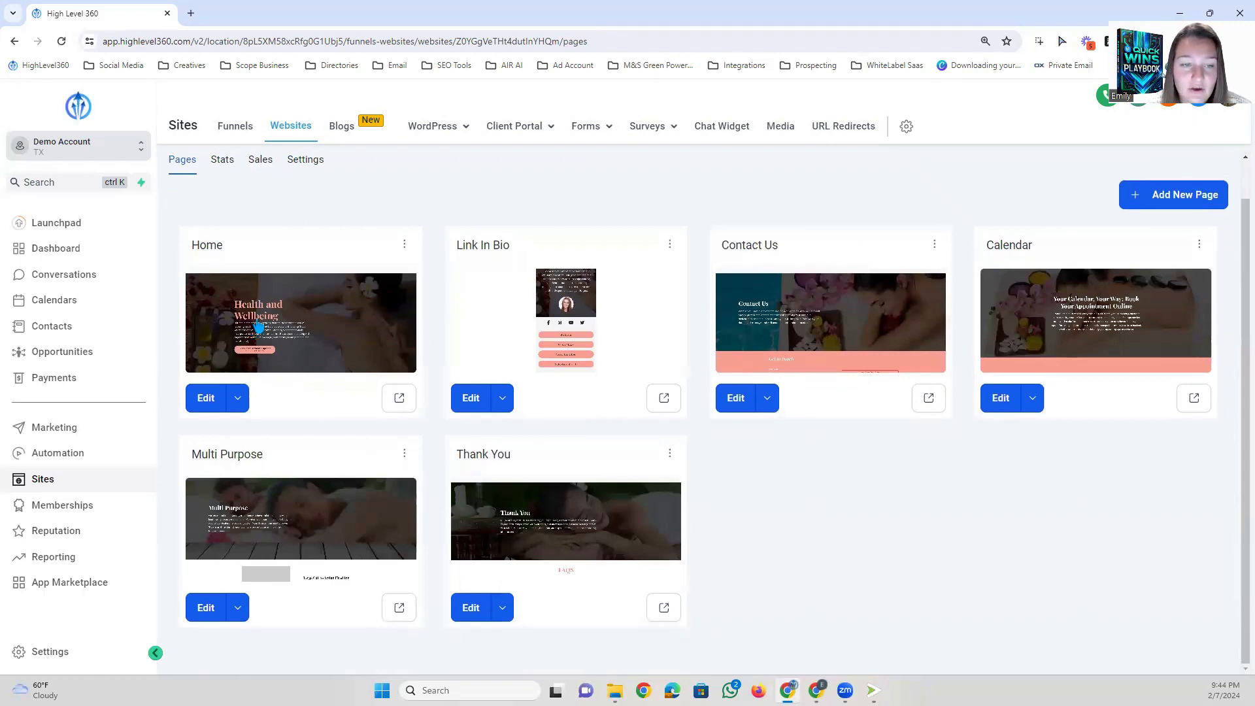
# Open the Home page in the page editor and inspect its header navigation menu, appointment button and hero section.
pyautogui.click(318, 314)
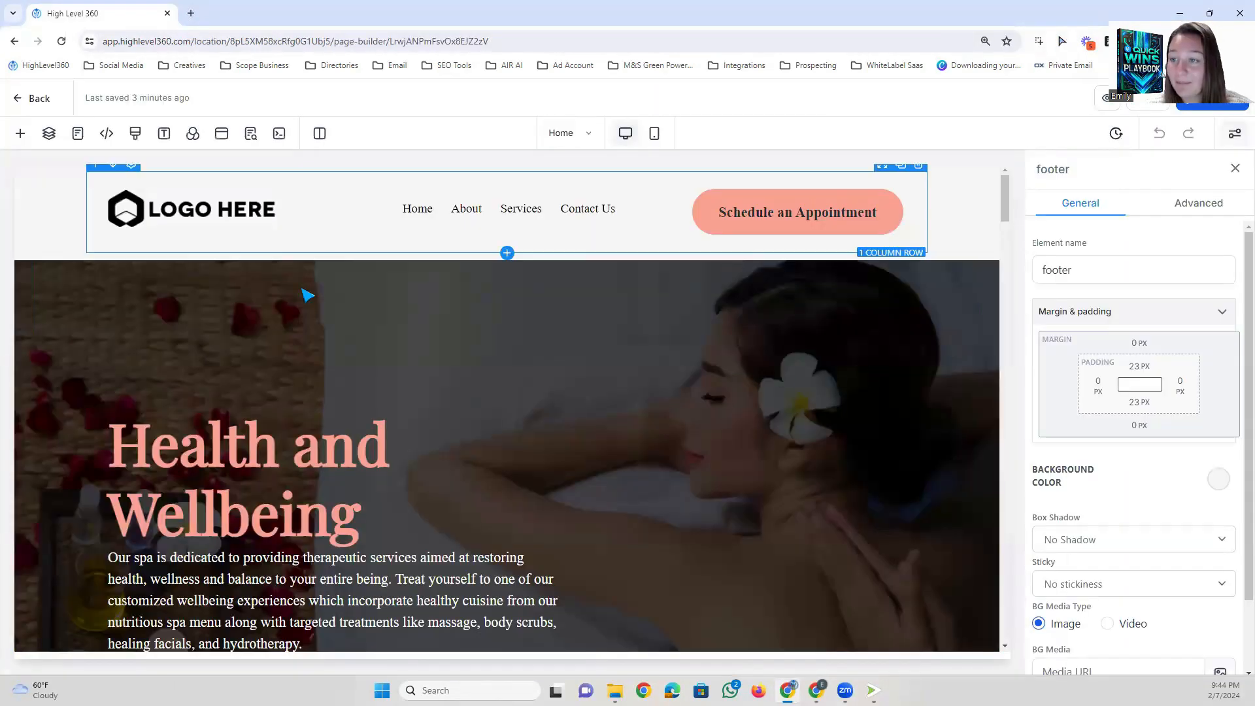
pyautogui.scroll(-5, 366, 392)
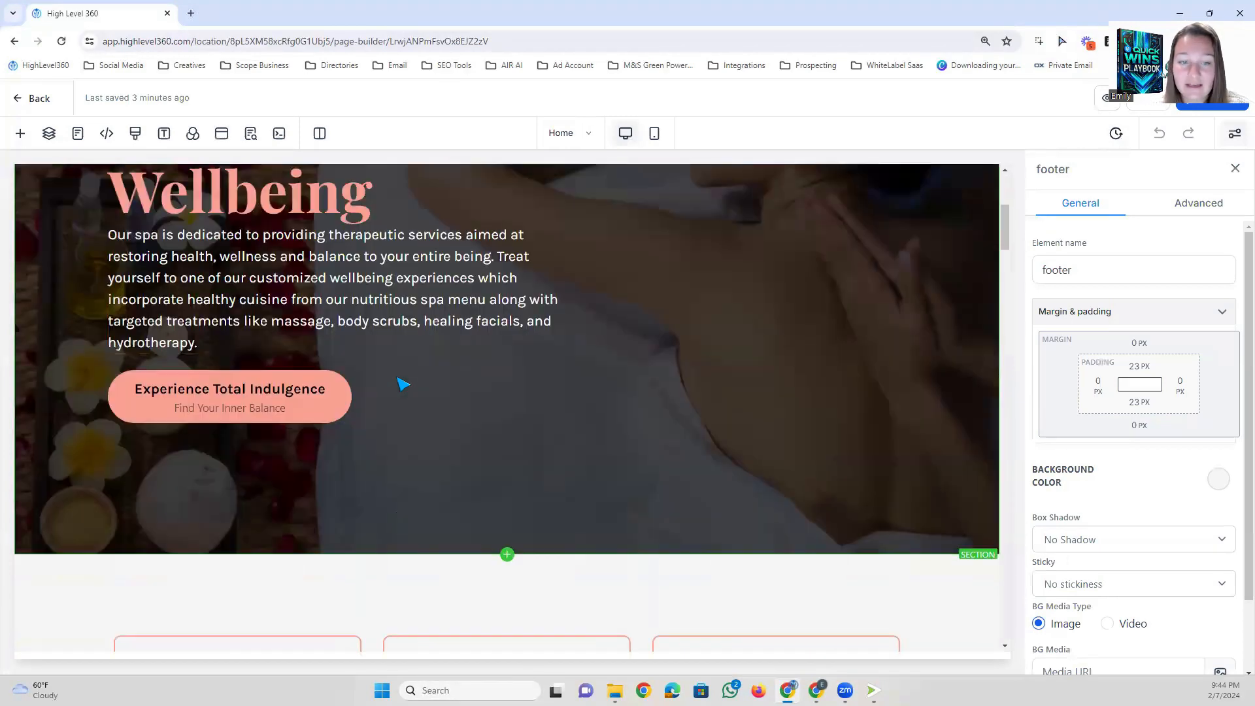
pyautogui.scroll(3, 401, 384)
pyautogui.scroll(2, 401, 384)
pyautogui.click(201, 215)
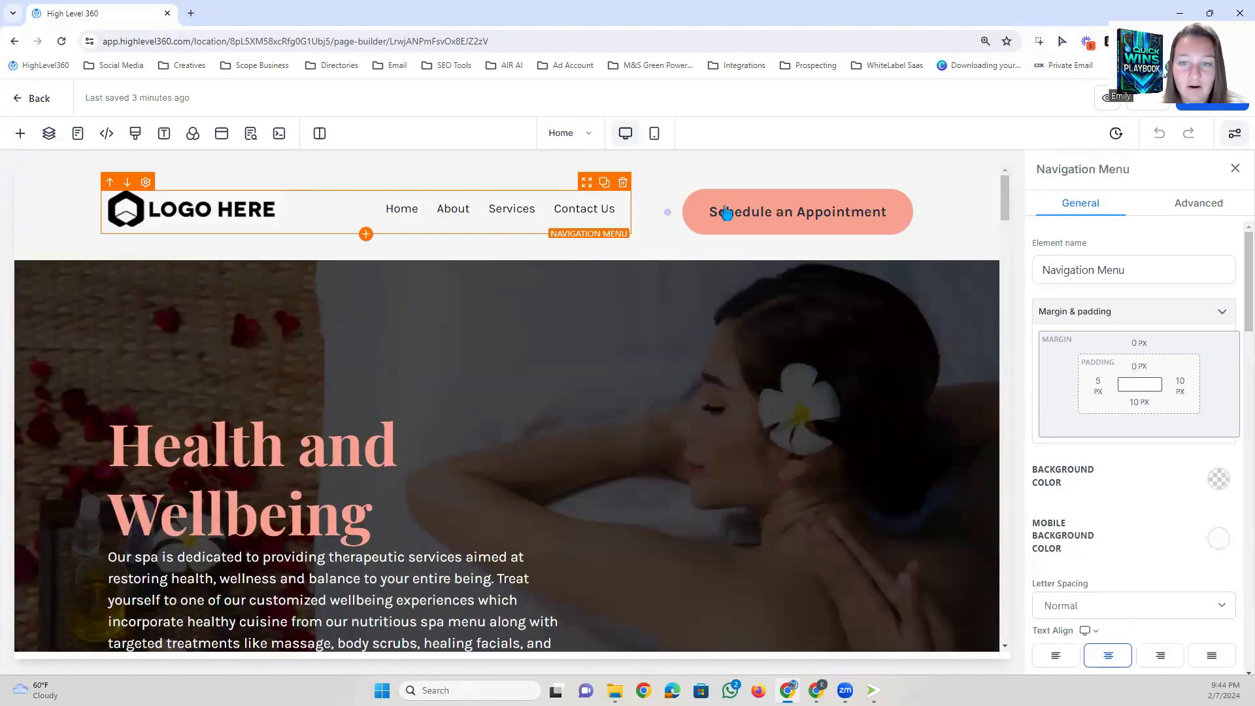
pyautogui.click(731, 212)
pyautogui.click(622, 412)
# Look through the Home page's therapy service cards and welcome section, and return to the site's page list.
pyautogui.scroll(-10, 435, 401)
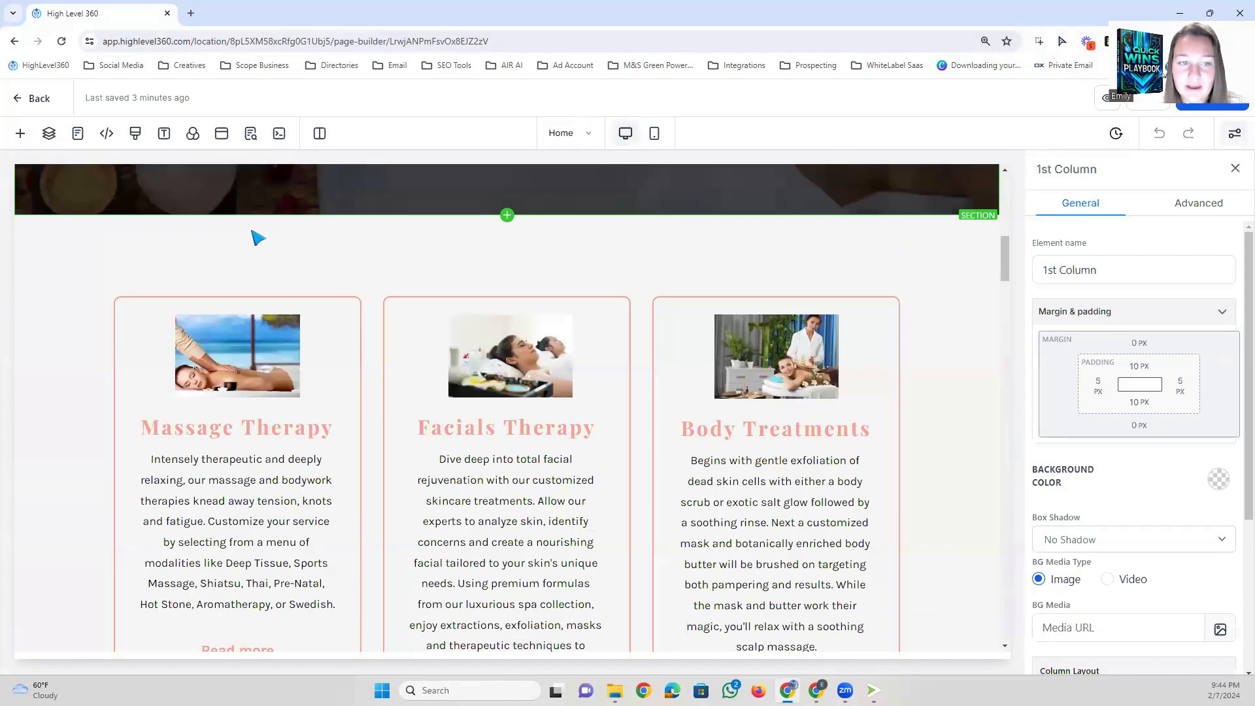
pyautogui.click(251, 207)
pyautogui.click(264, 307)
pyautogui.scroll(-15, 463, 448)
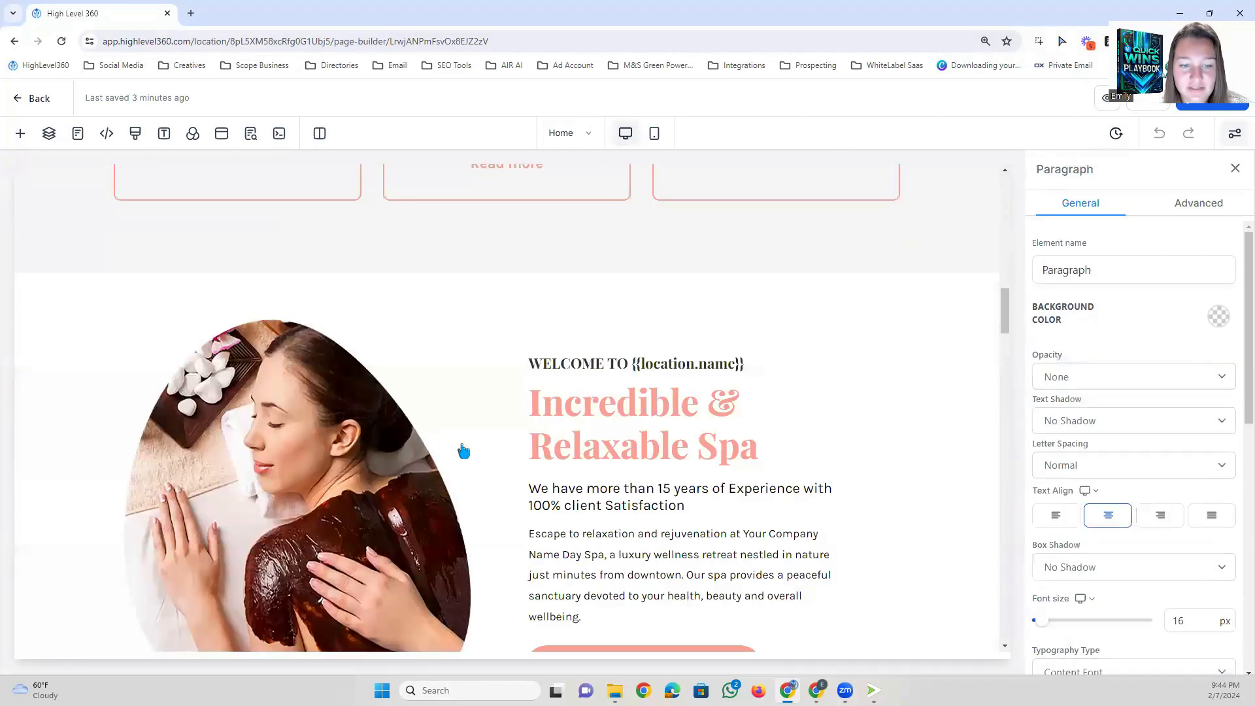
pyautogui.scroll(10, 544, 476)
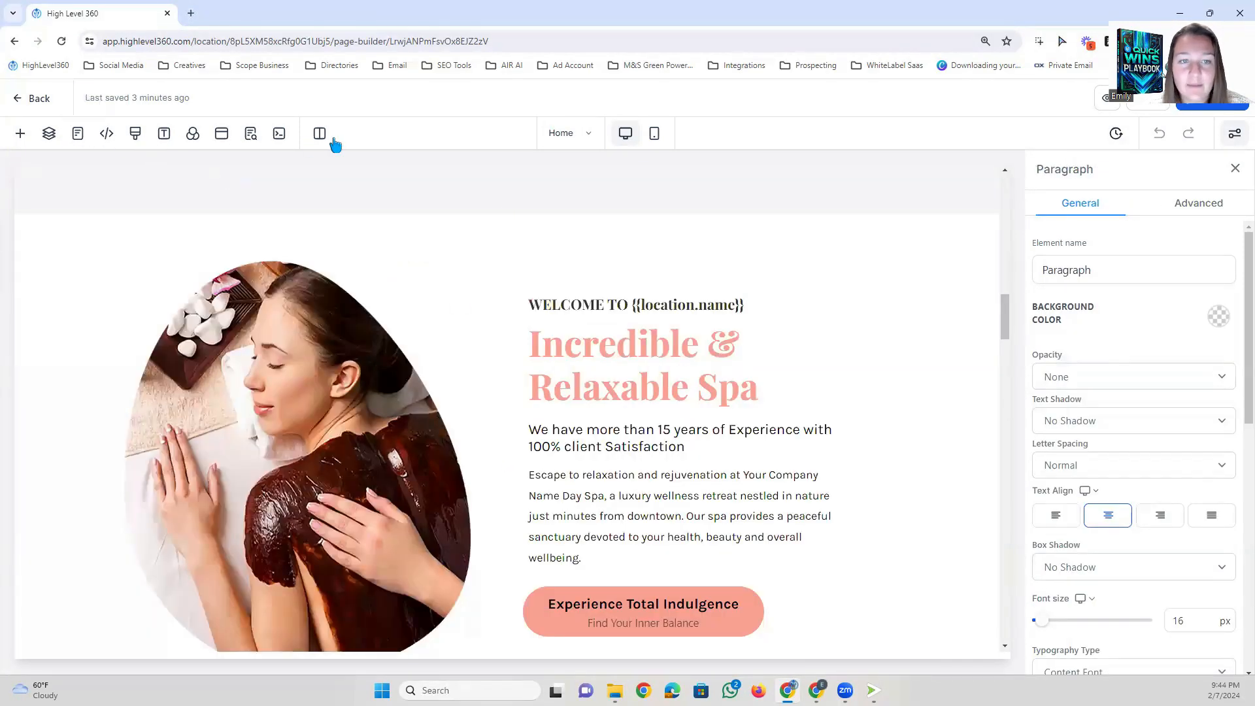
pyautogui.scroll(3, 905, 314)
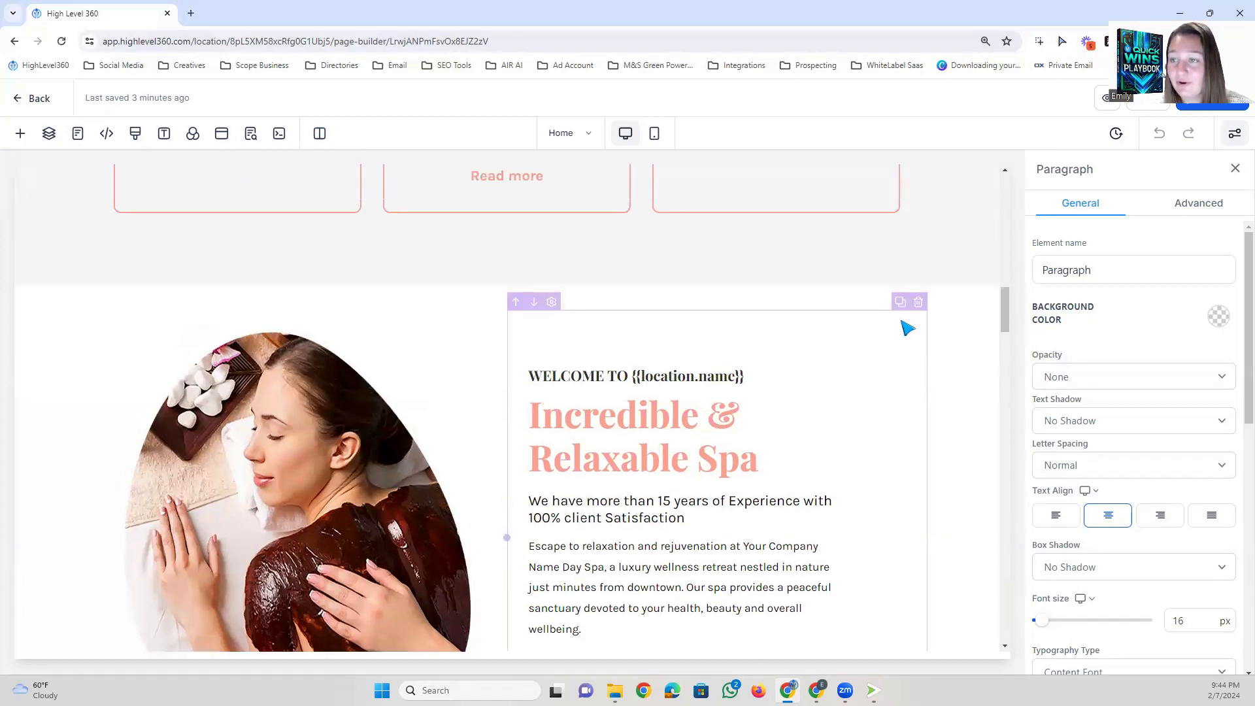
pyautogui.scroll(3, 911, 299)
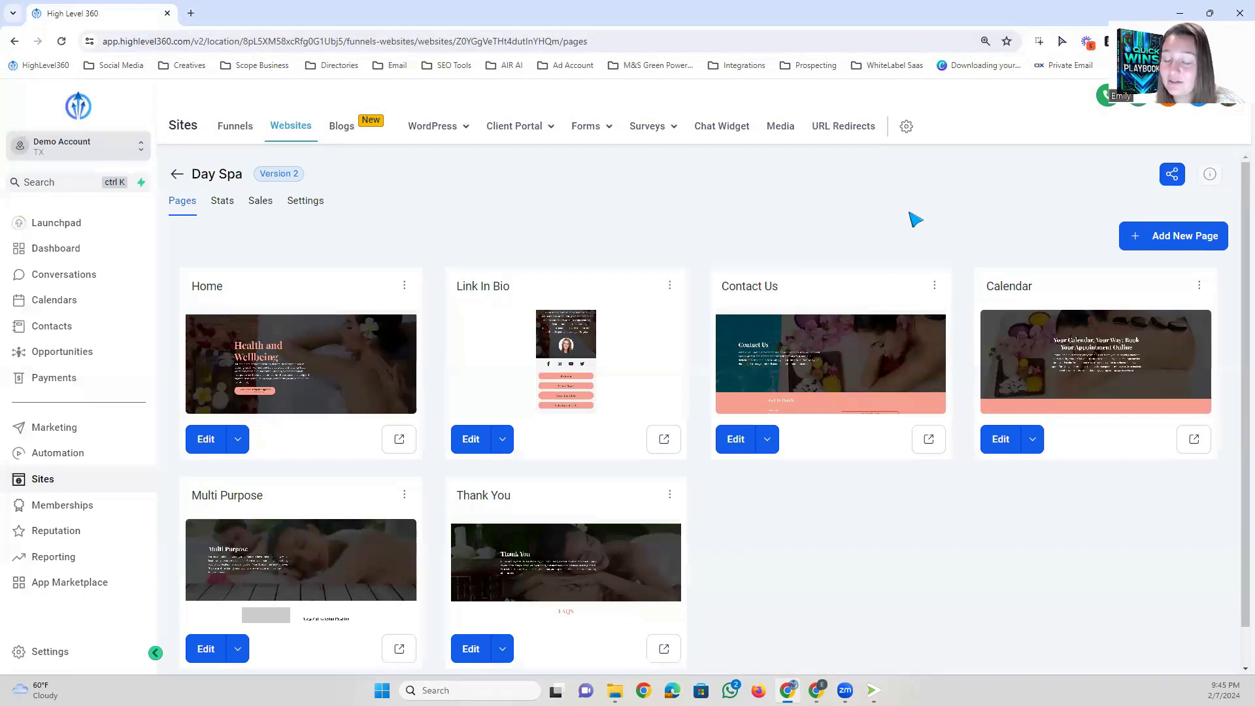
# Copy the Day Spa website's share link with access for anyone with the link.
pyautogui.click(1172, 177)
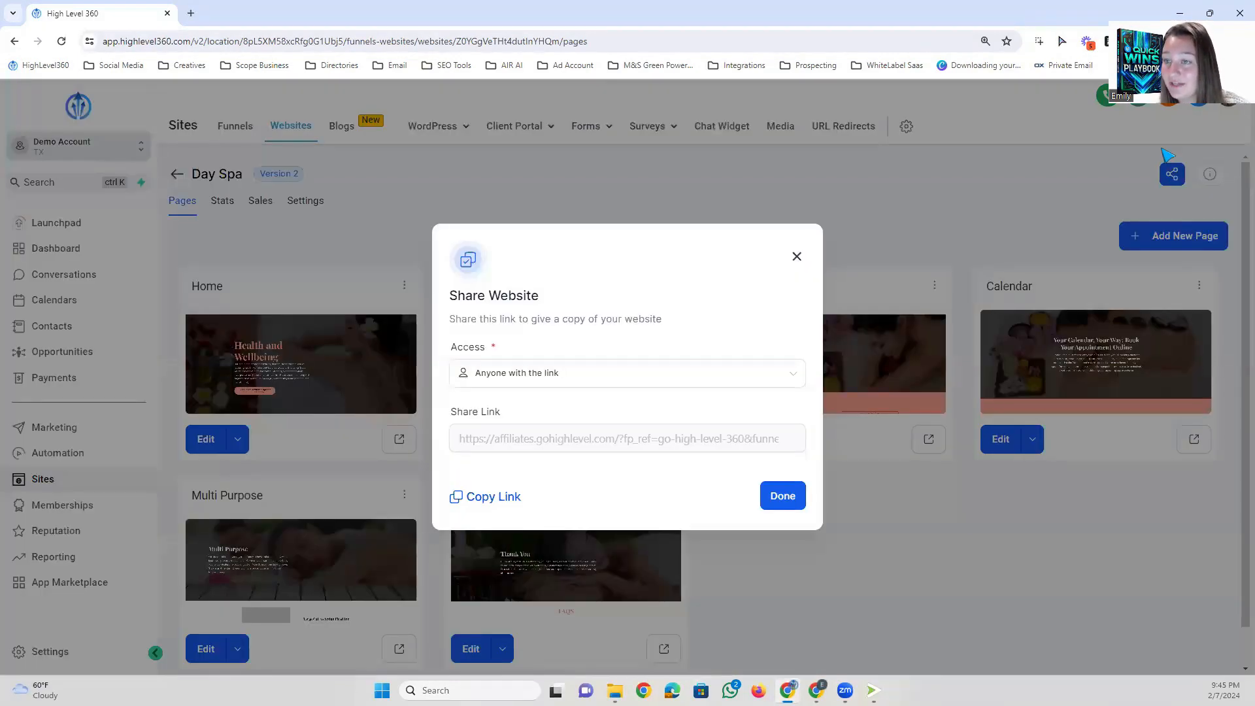
pyautogui.click(489, 501)
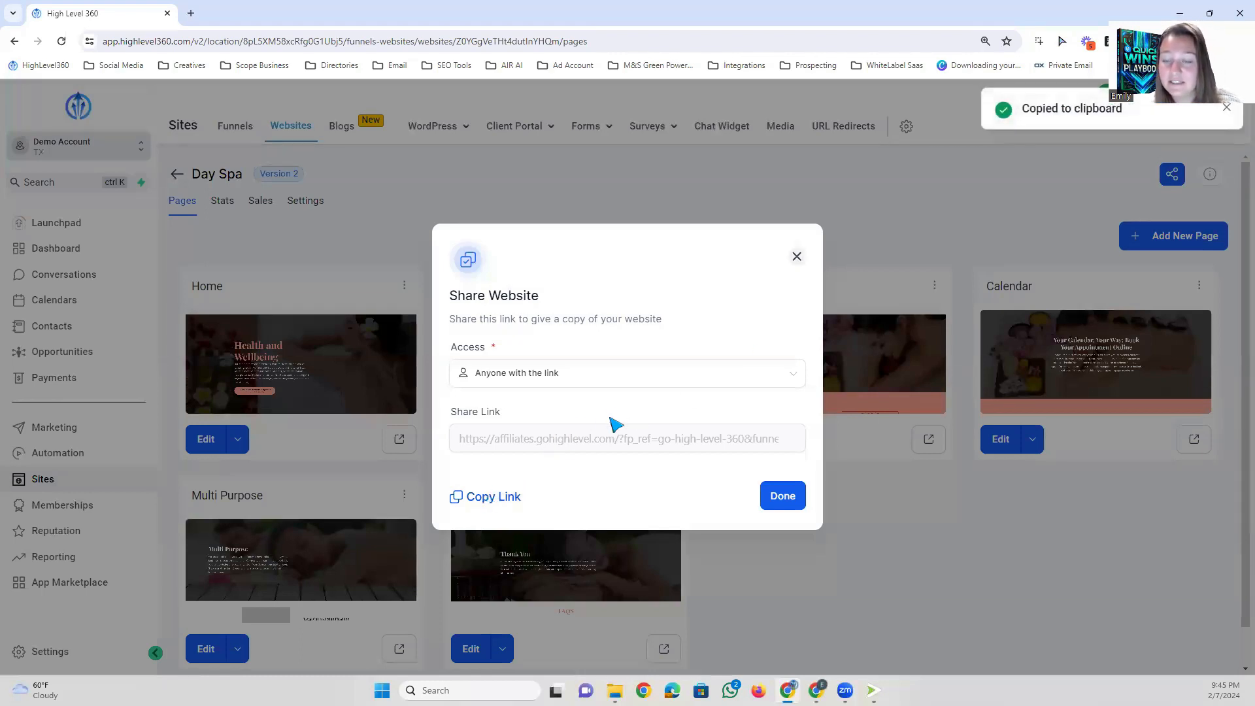
pyautogui.click(798, 257)
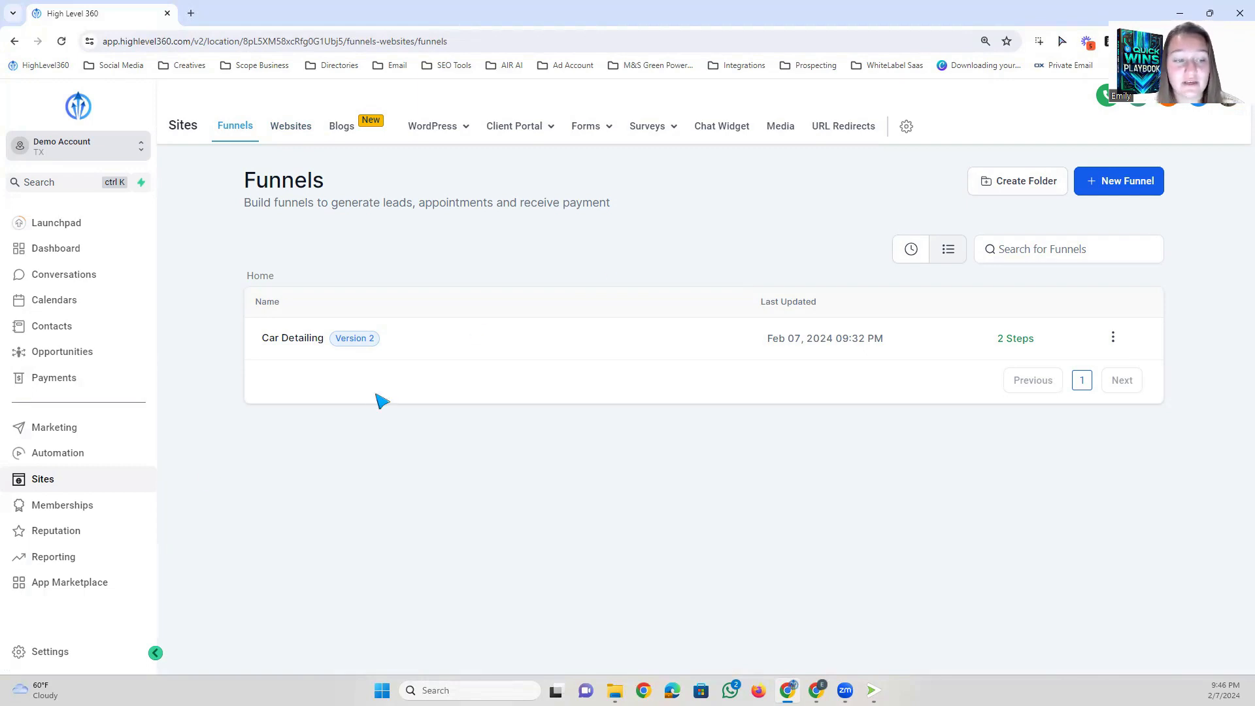
# Create a new automation workflow from scratch.
pyautogui.click(57, 453)
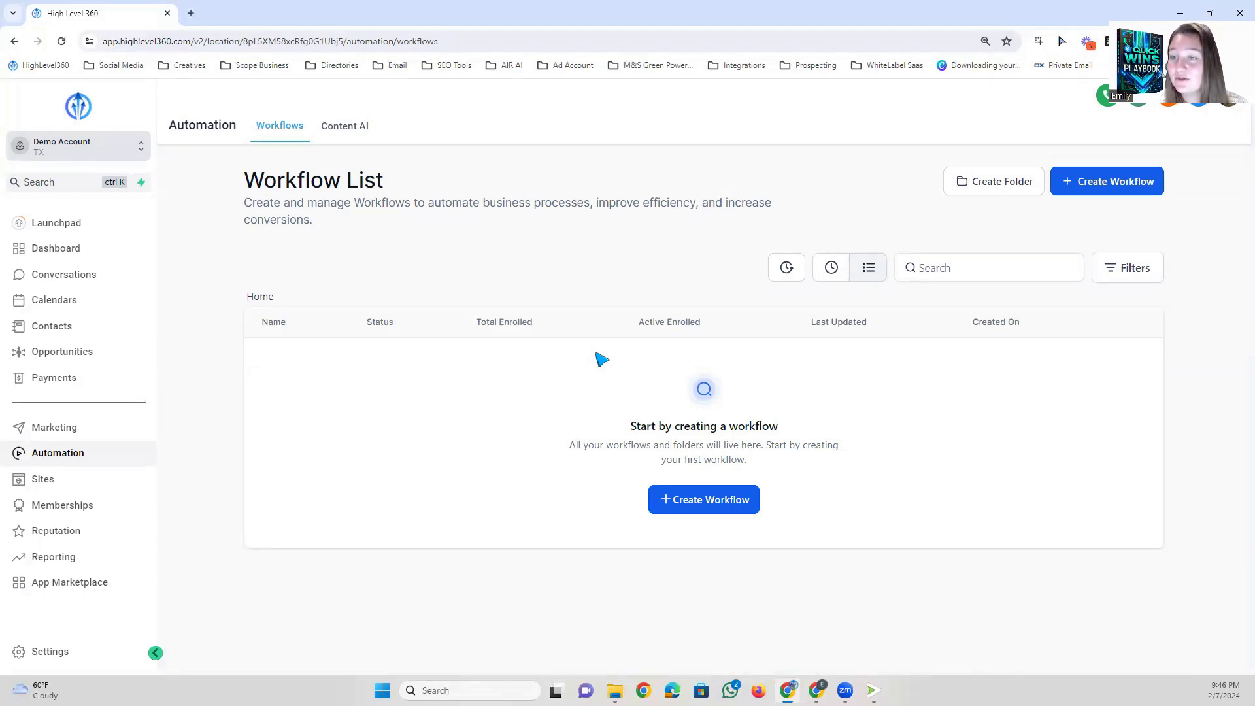
pyautogui.click(691, 500)
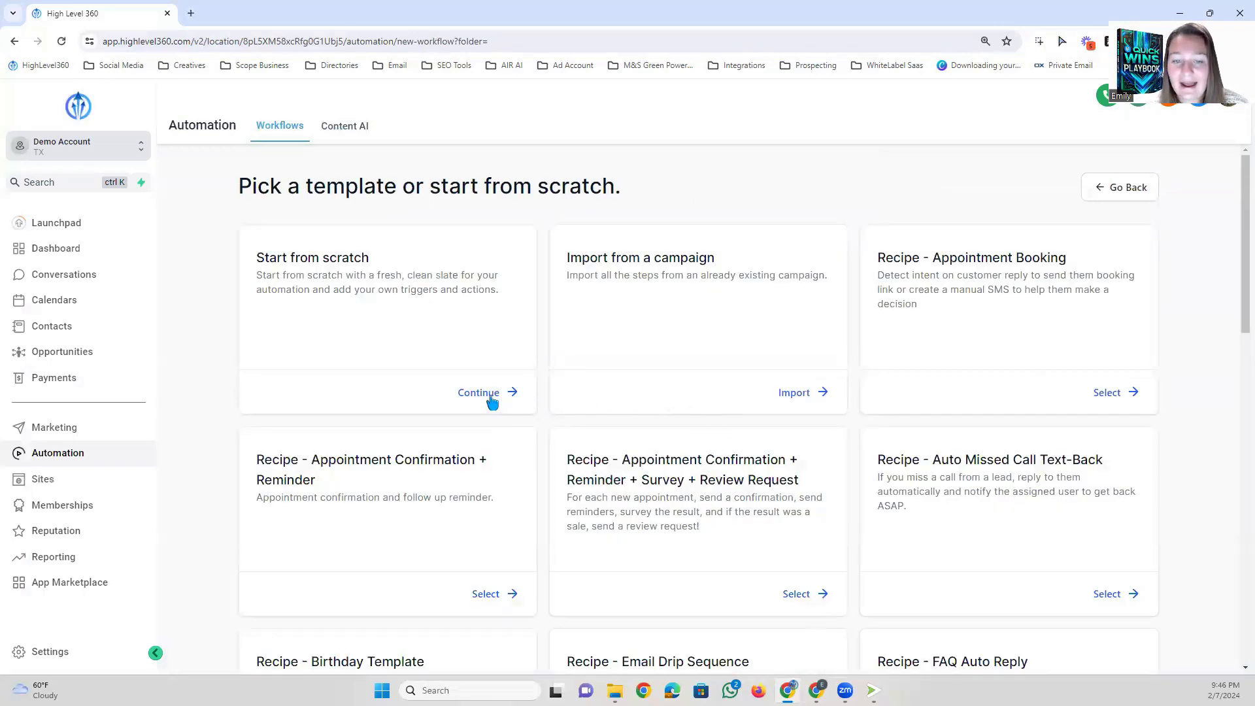
pyautogui.click(488, 395)
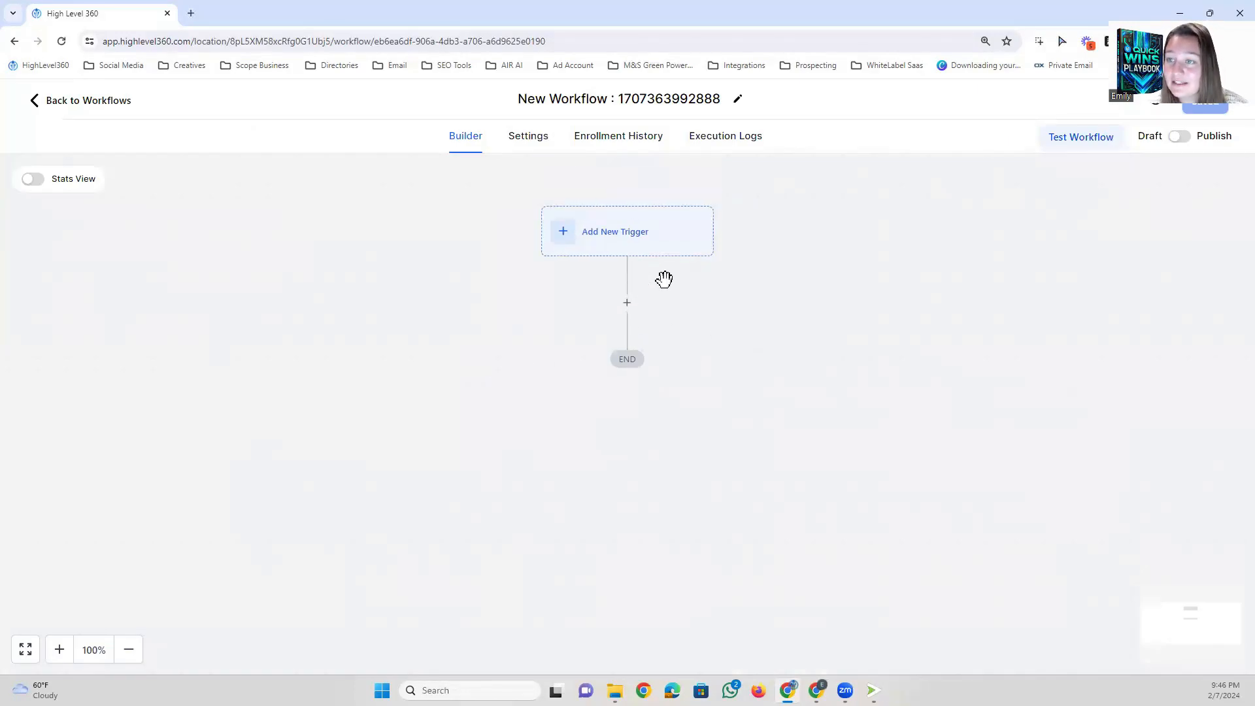
# Search the workflow triggers for "form" and choose the Form Submitted trigger.
pyautogui.click(644, 237)
pyautogui.click(934, 271)
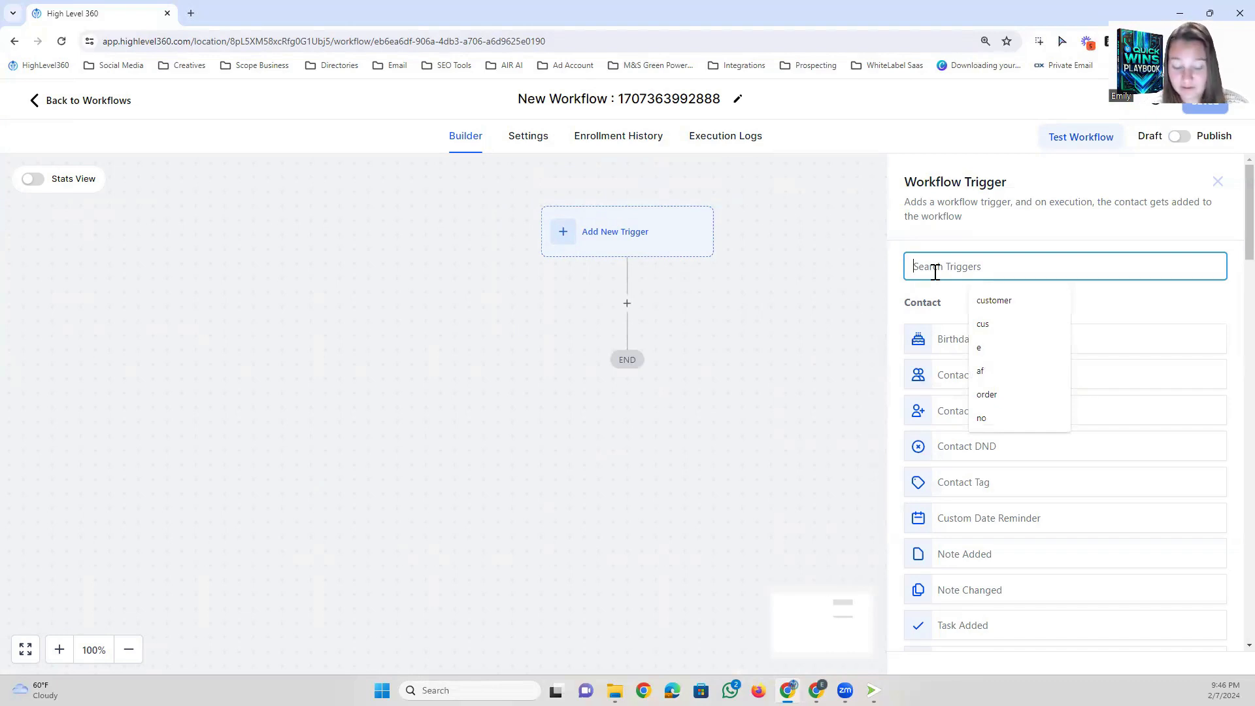
pyautogui.write('form')
pyautogui.click(959, 339)
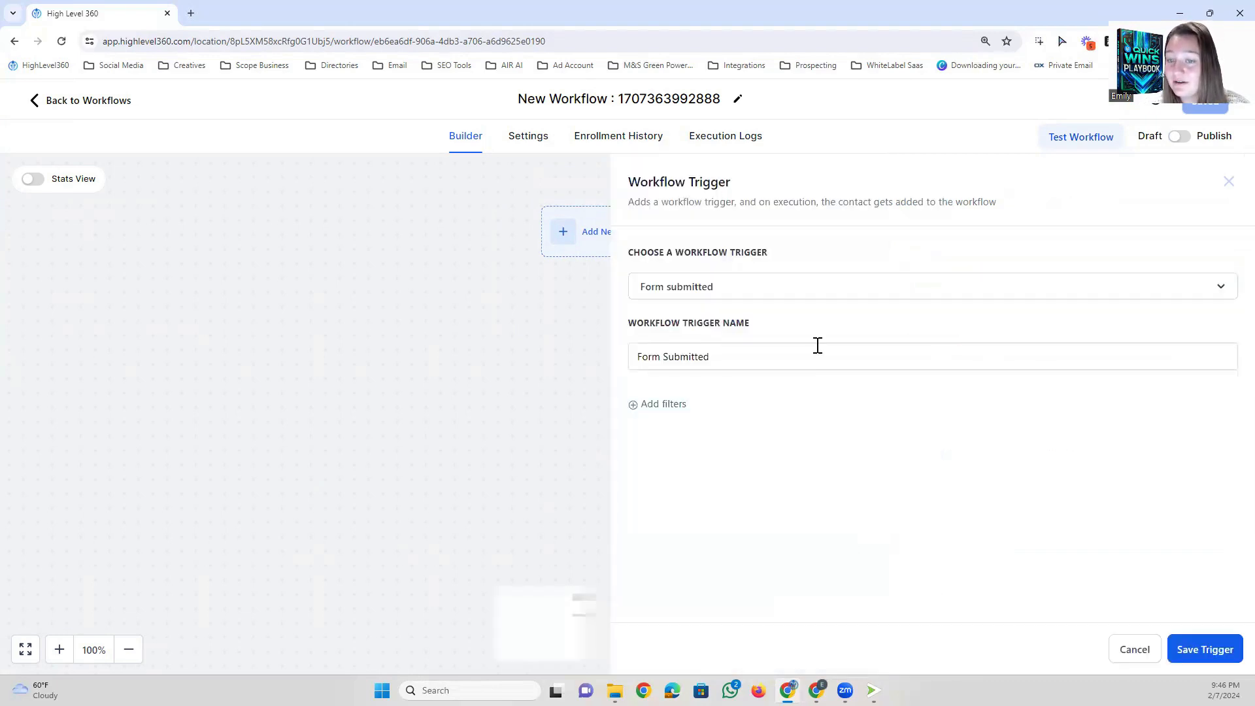
# Filter the trigger to the Contact Us form and save it.
pyautogui.click(671, 404)
pyautogui.click(701, 421)
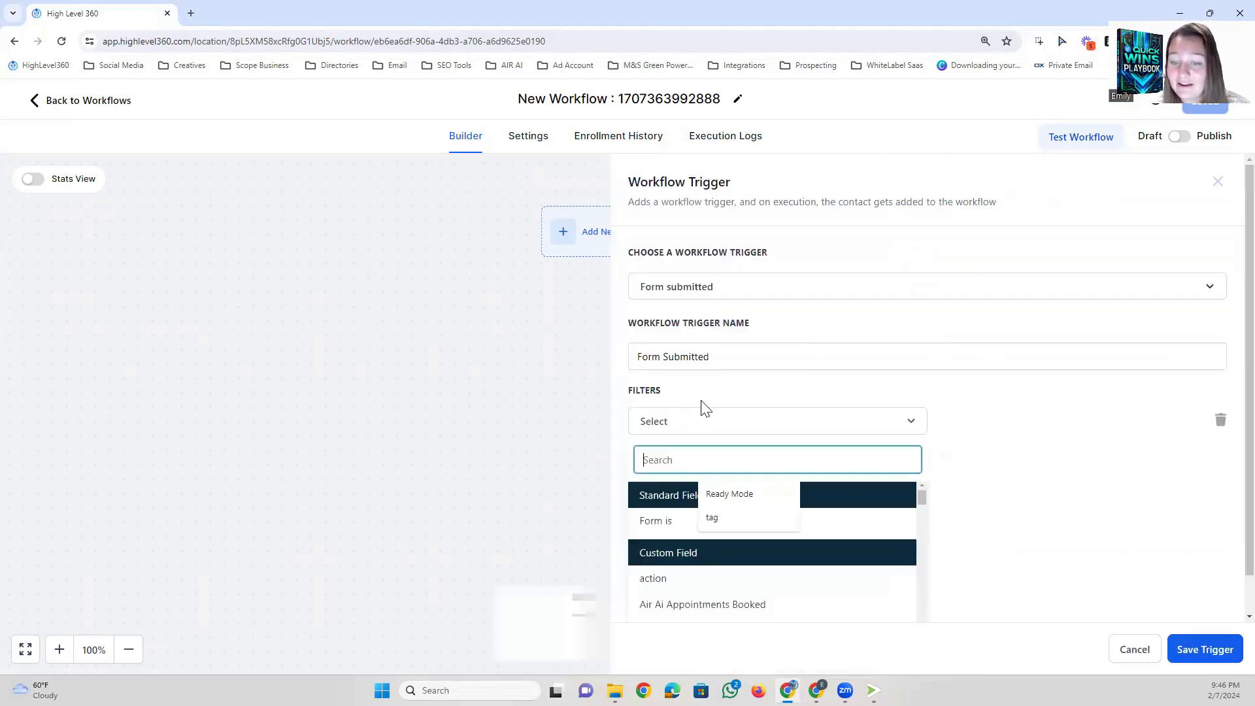
pyautogui.click(657, 521)
pyautogui.click(975, 424)
pyautogui.click(984, 486)
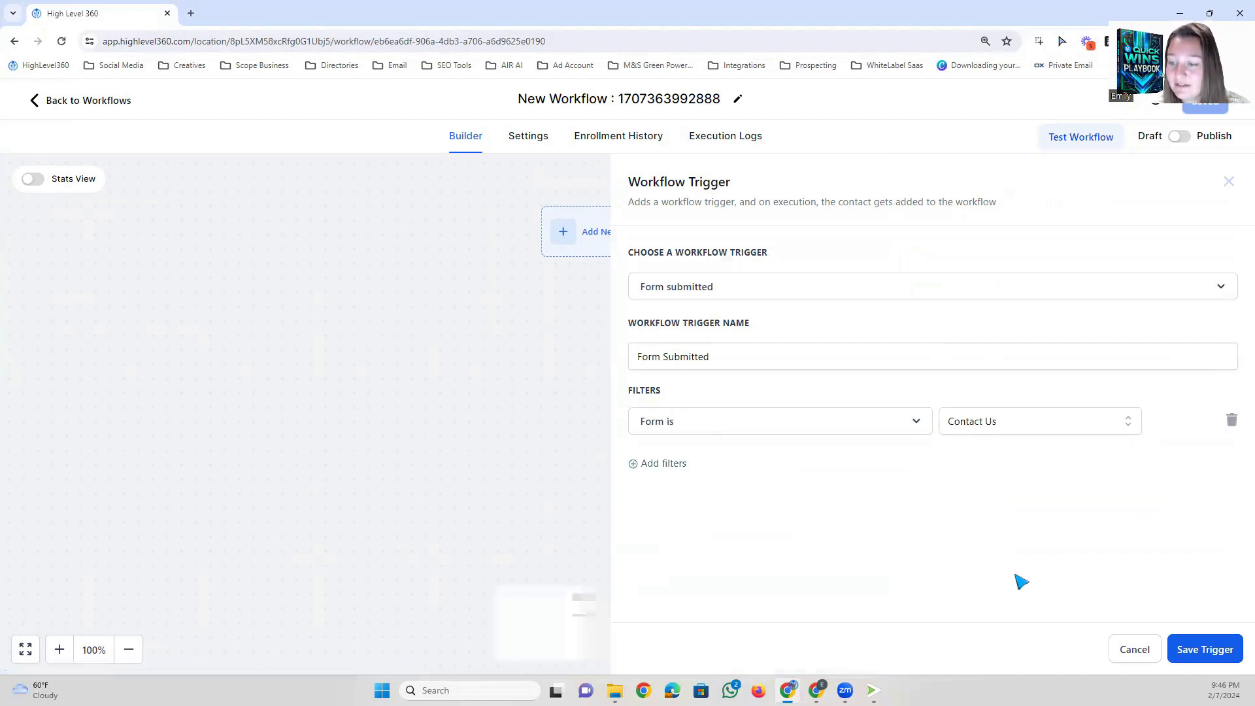
pyautogui.click(1185, 651)
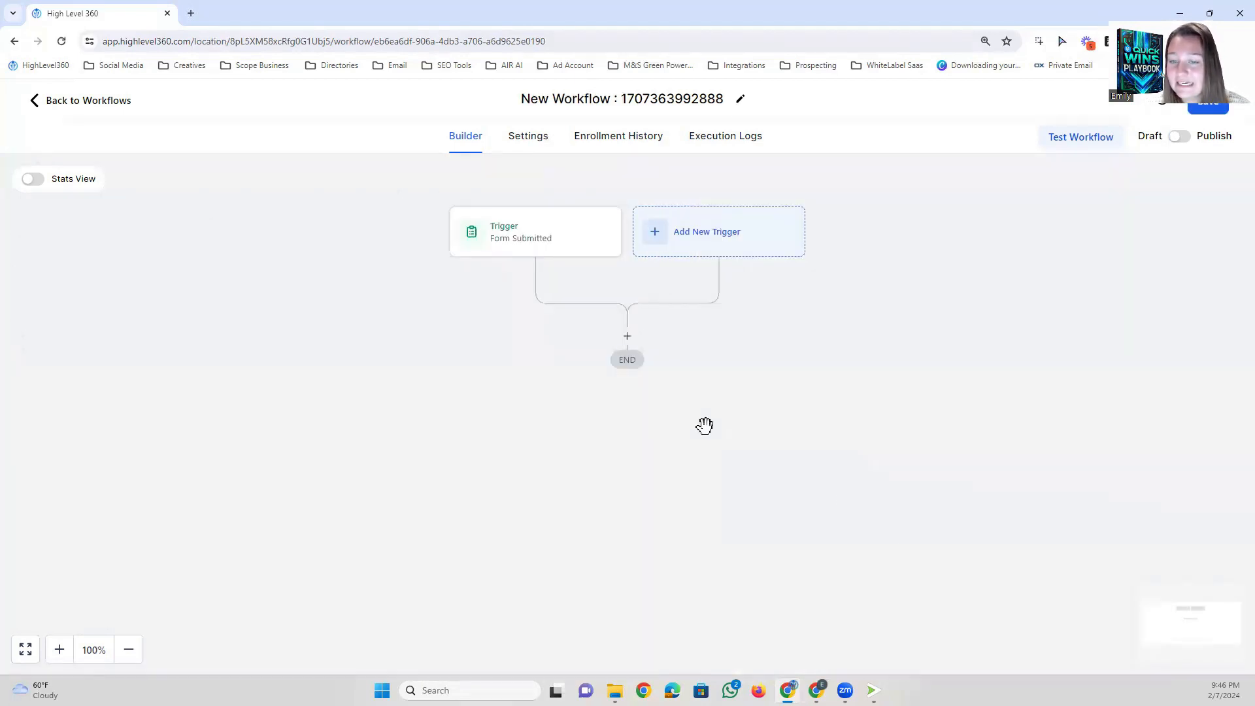
# Add an Assign To User action below the Form Submitted trigger.
pyautogui.click(617, 337)
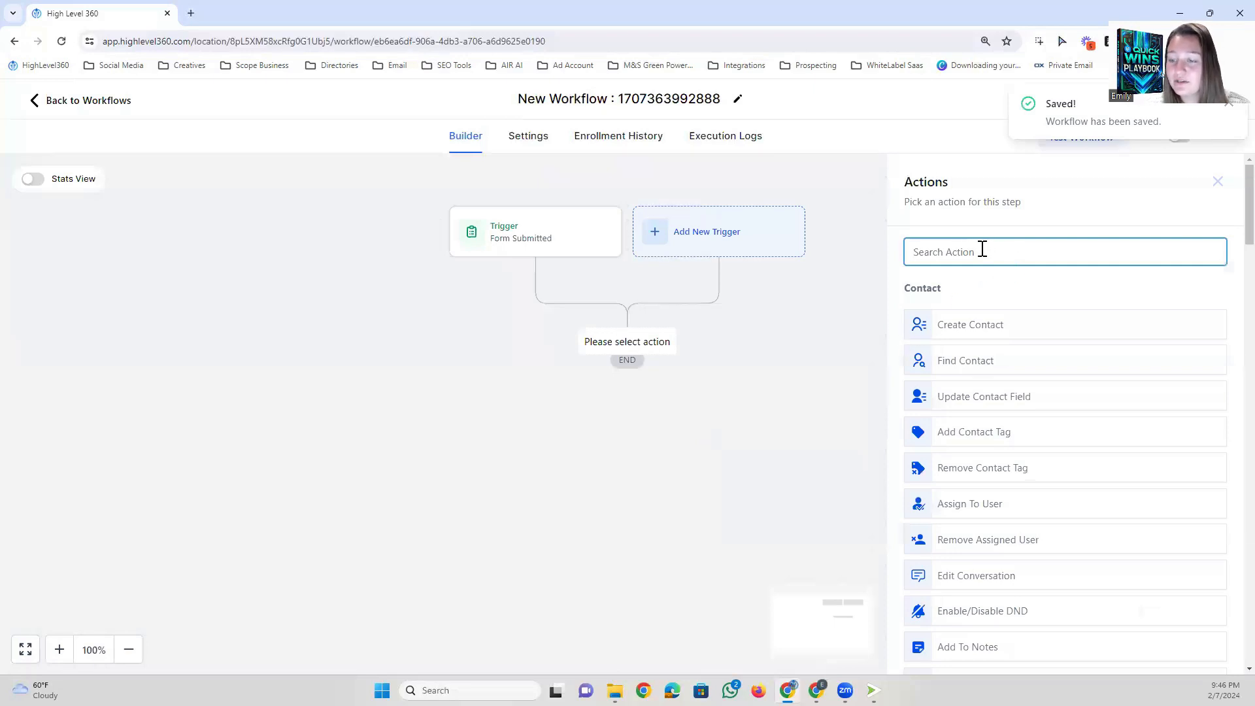
pyautogui.click(967, 505)
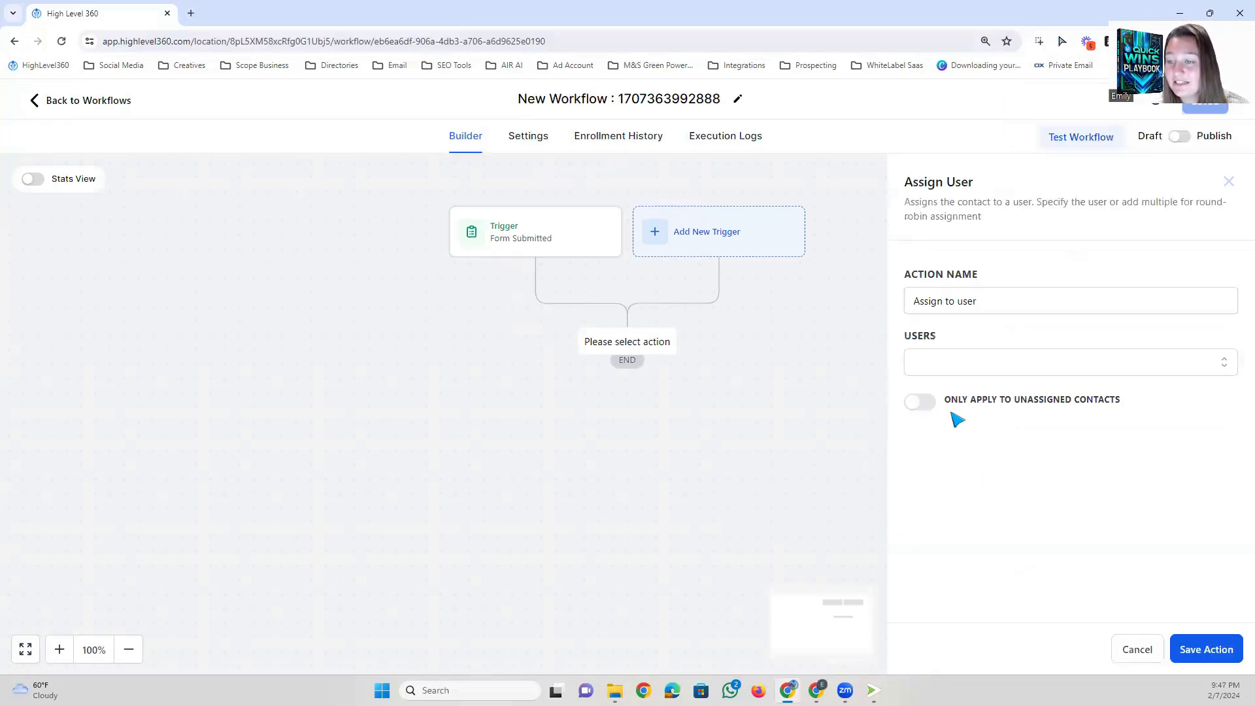
pyautogui.click(953, 375)
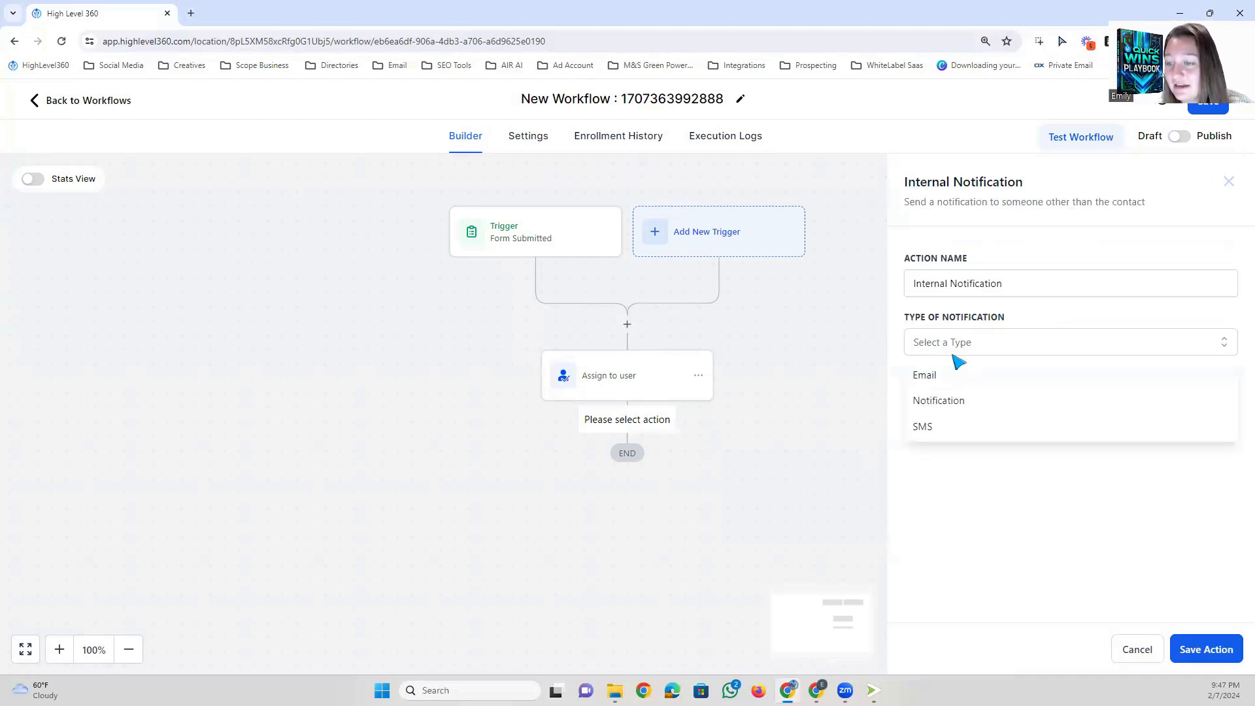
# Add an Internal Notification action of type Notification, followed by an Add Contact Tag action.
pyautogui.click(950, 404)
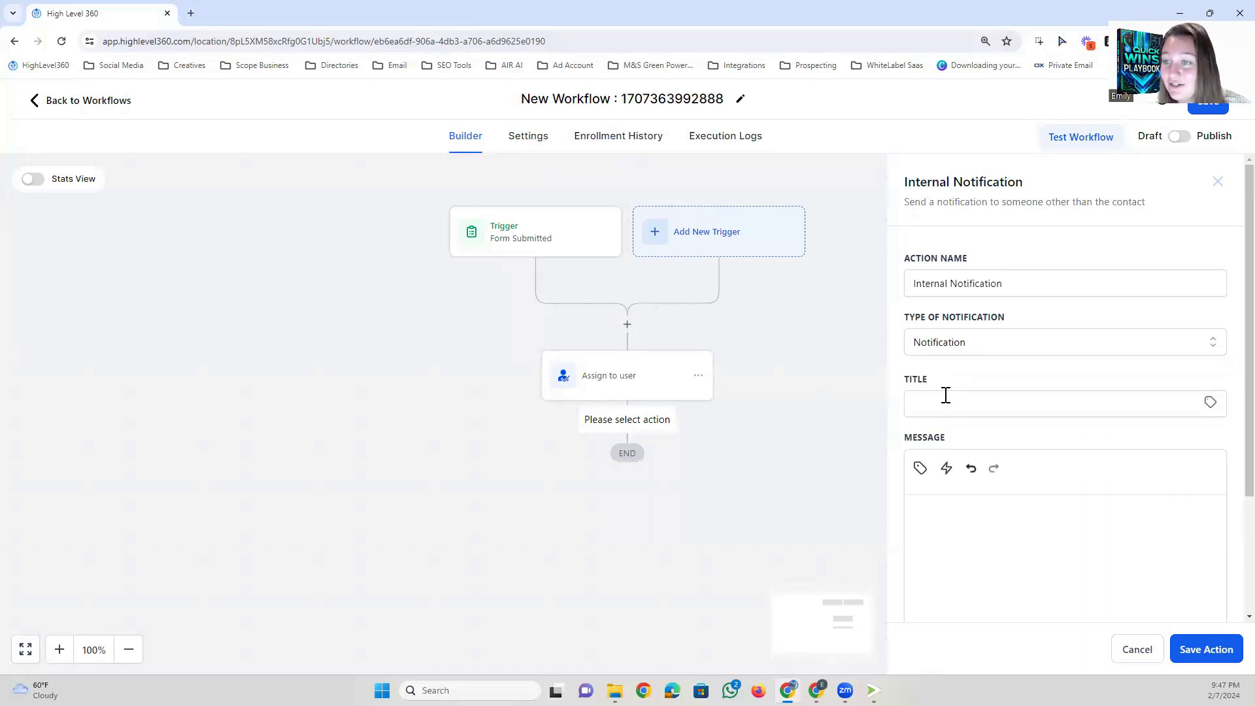
pyautogui.click(946, 396)
pyautogui.click(941, 523)
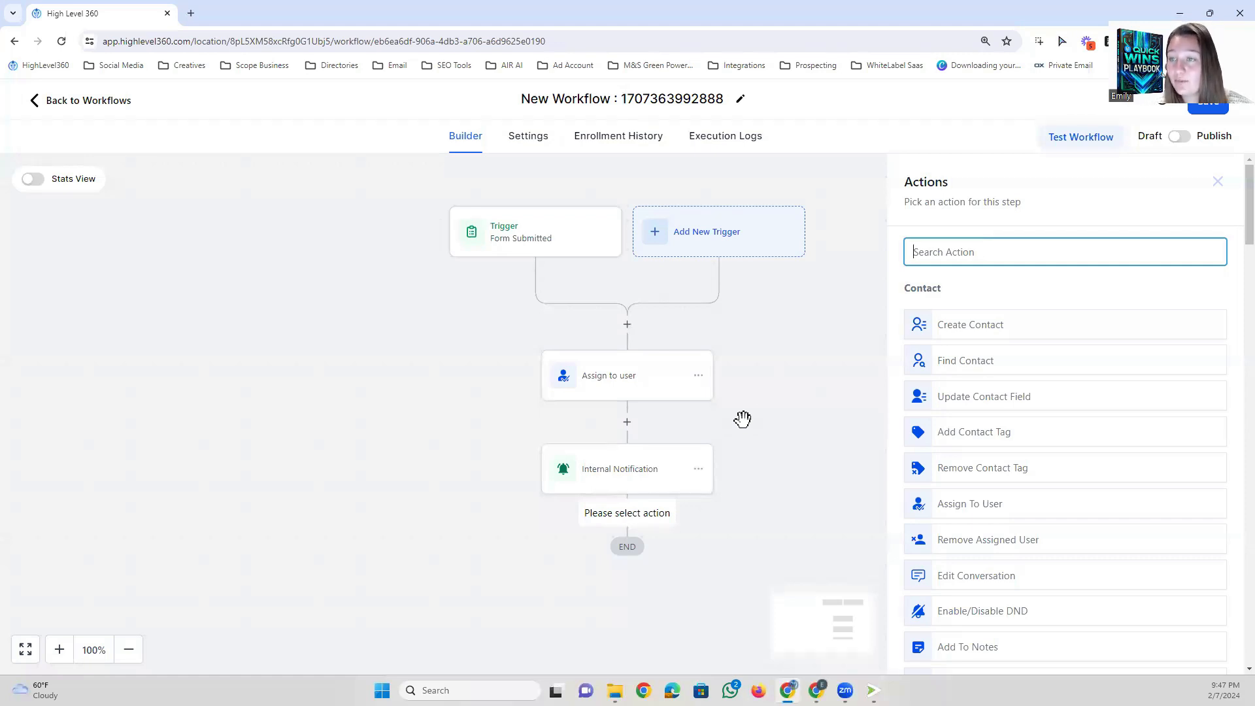
pyautogui.click(986, 432)
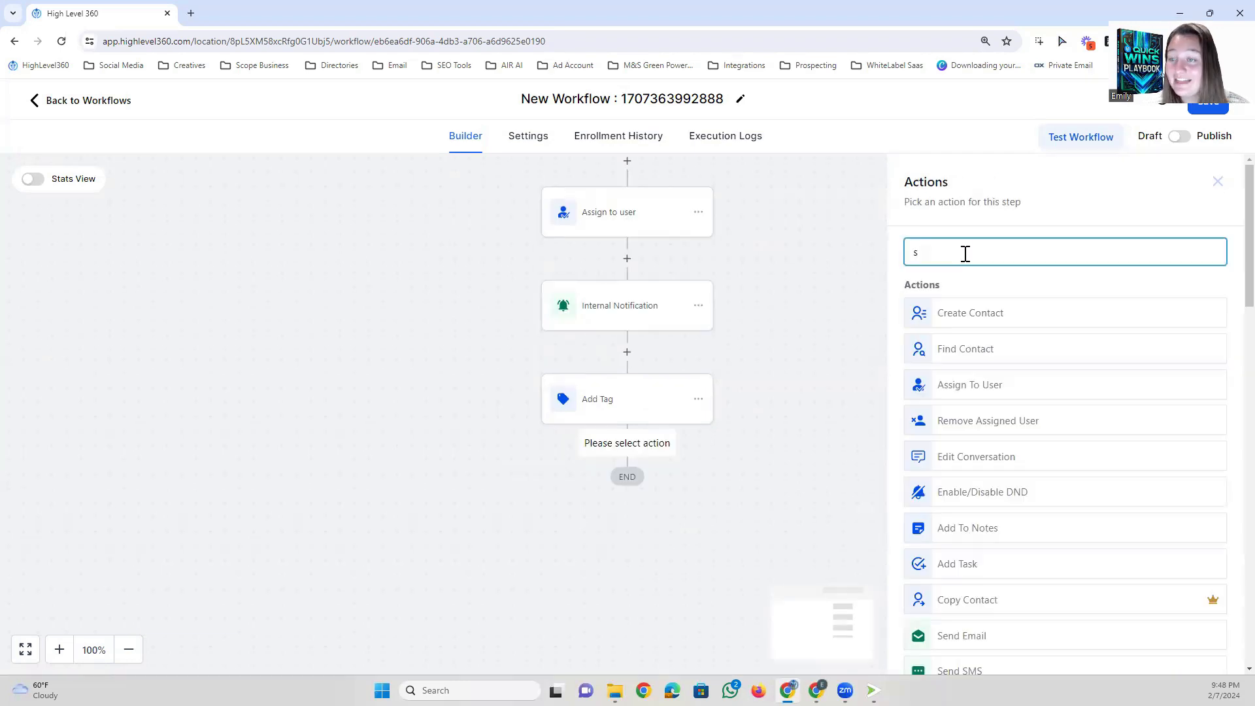
# Add a Send SMS action and a Send Email action below the Add Tag step.
pyautogui.write('sms')
pyautogui.click(980, 316)
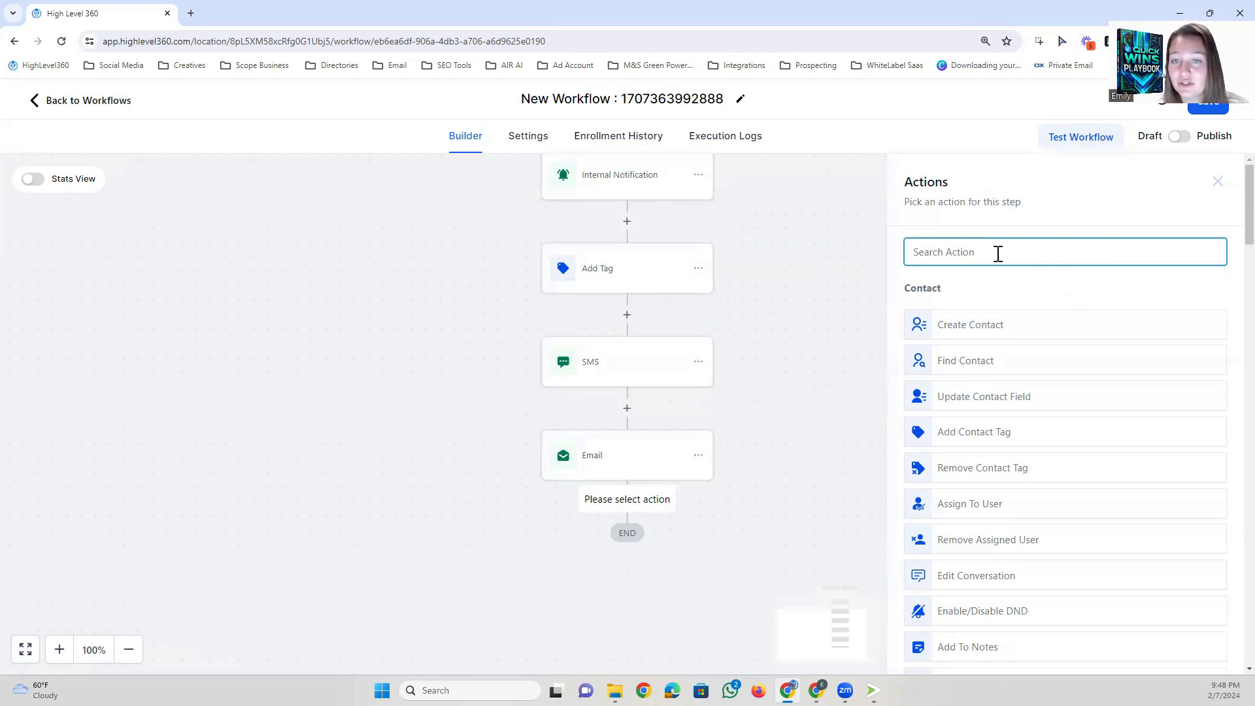
# Search the actions for "she" and choose Google Sheets as the action after the Email step.
pyautogui.write('shet')
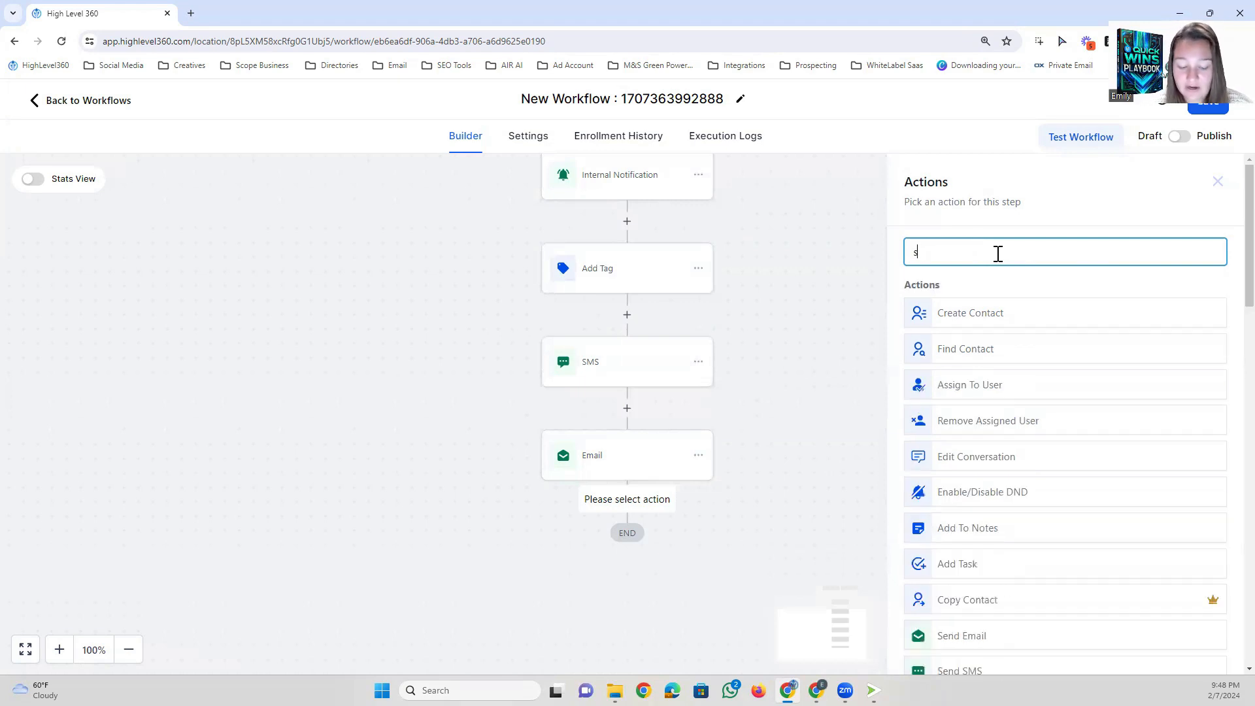
pyautogui.press('BackSpace')
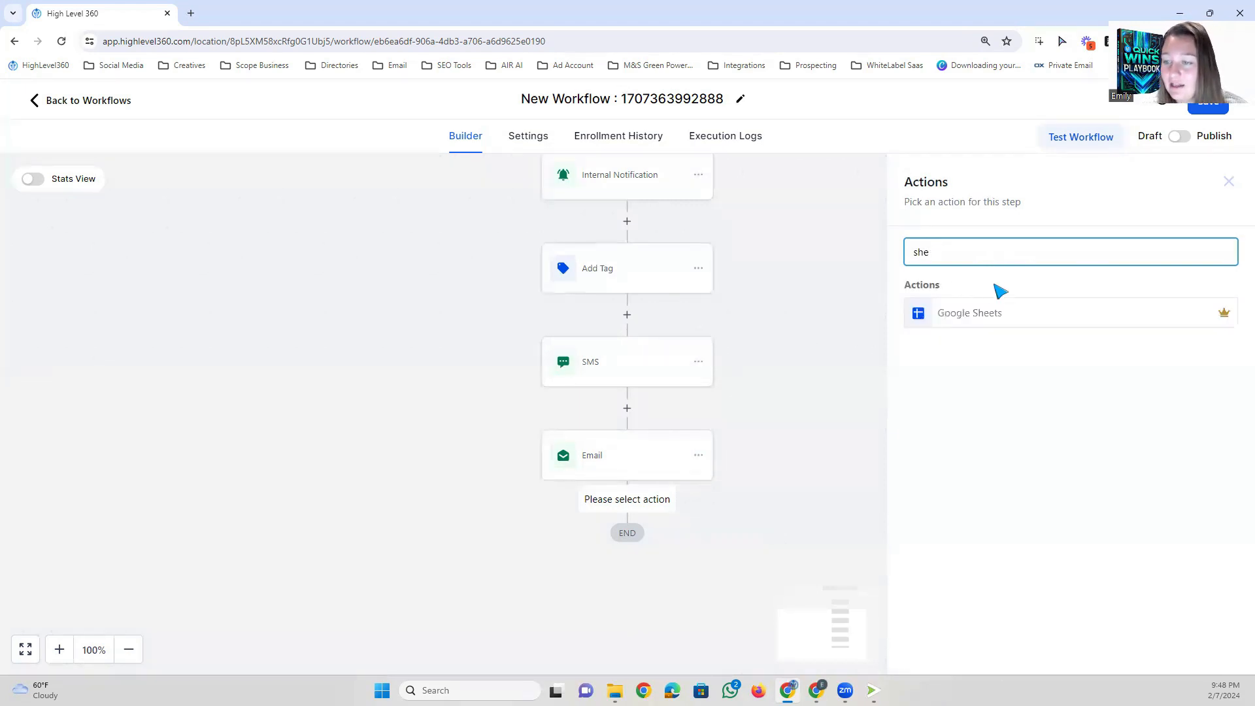
pyautogui.click(984, 312)
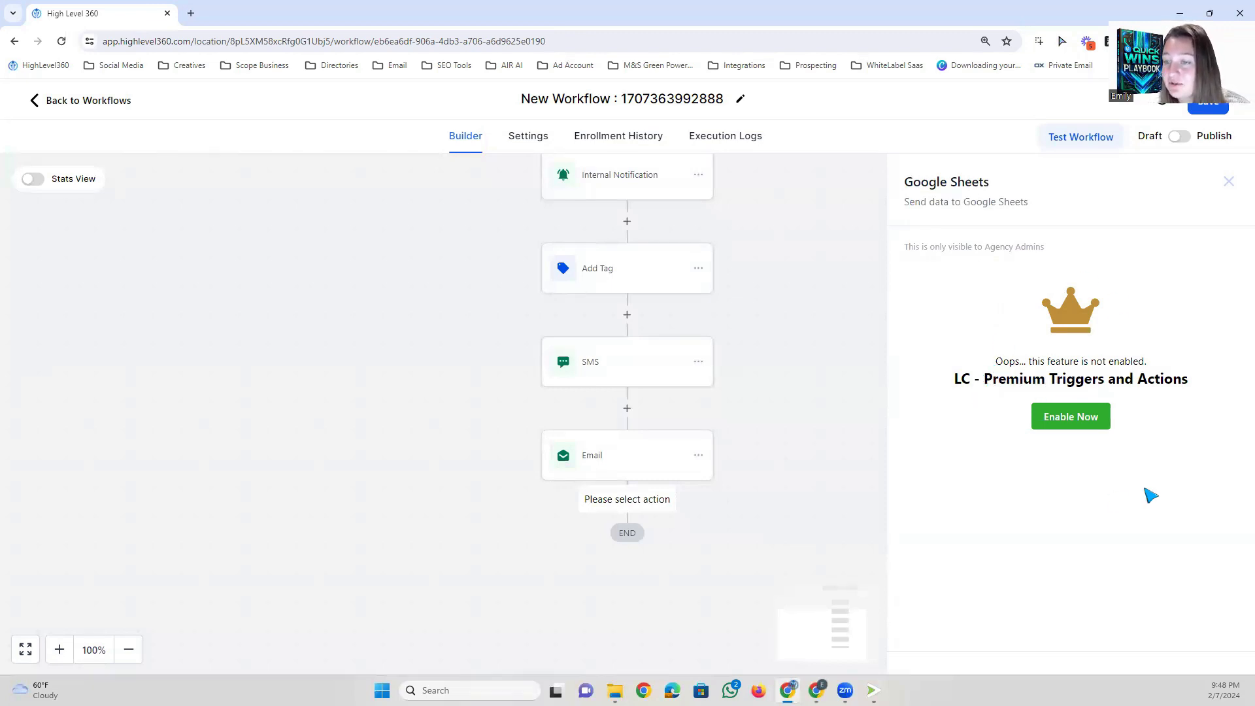
# Enable LC Premium Triggers and Actions, confirming the details have been read, and close the Google Sheets action without saving it.
pyautogui.click(1073, 421)
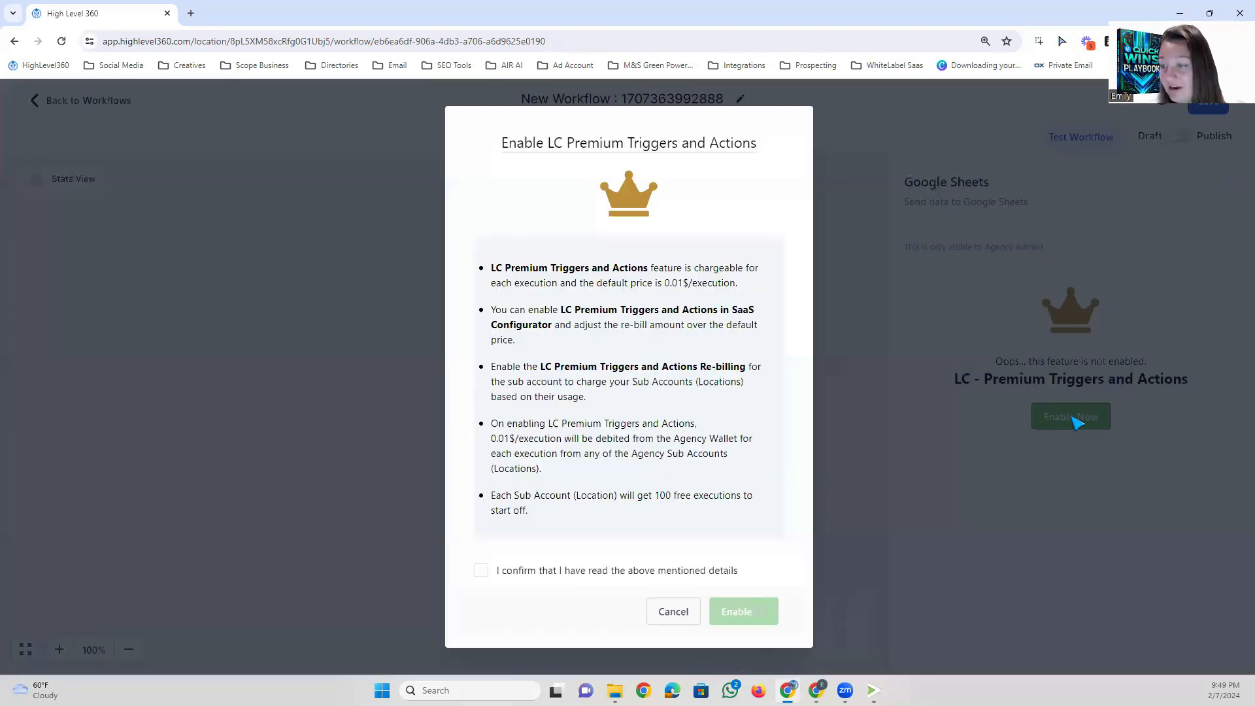
pyautogui.click(483, 573)
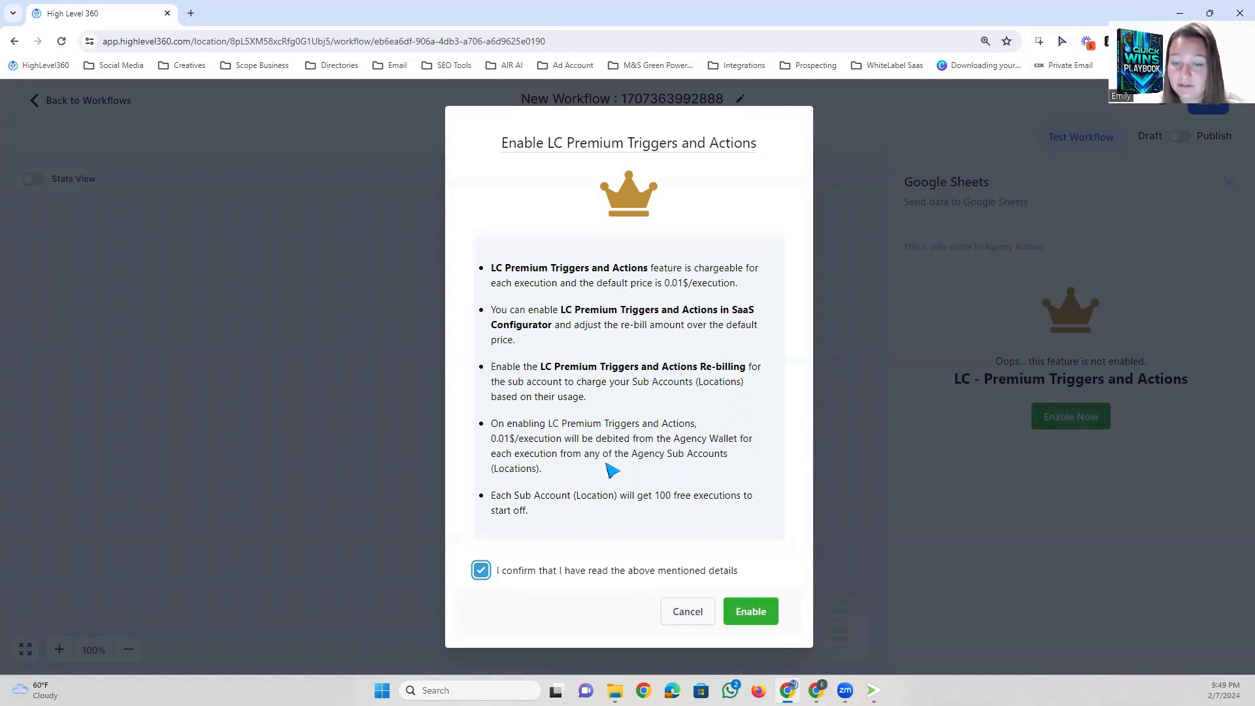
pyautogui.click(745, 612)
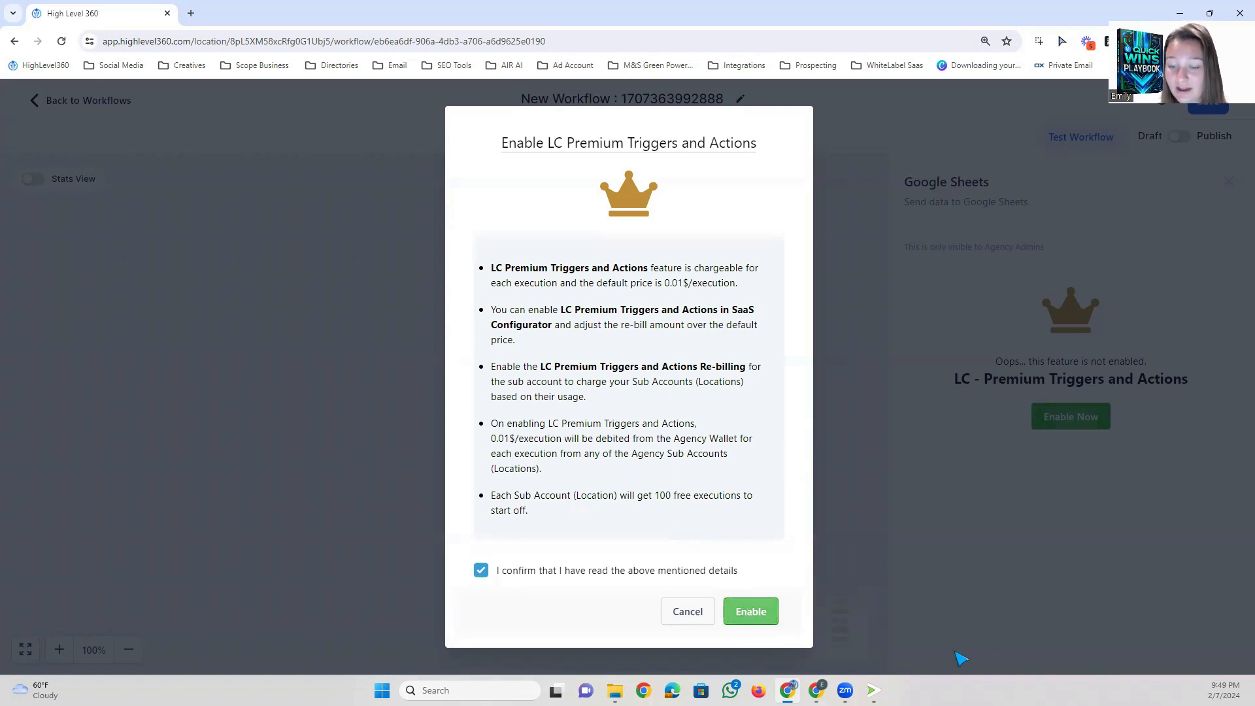
pyautogui.click(1065, 290)
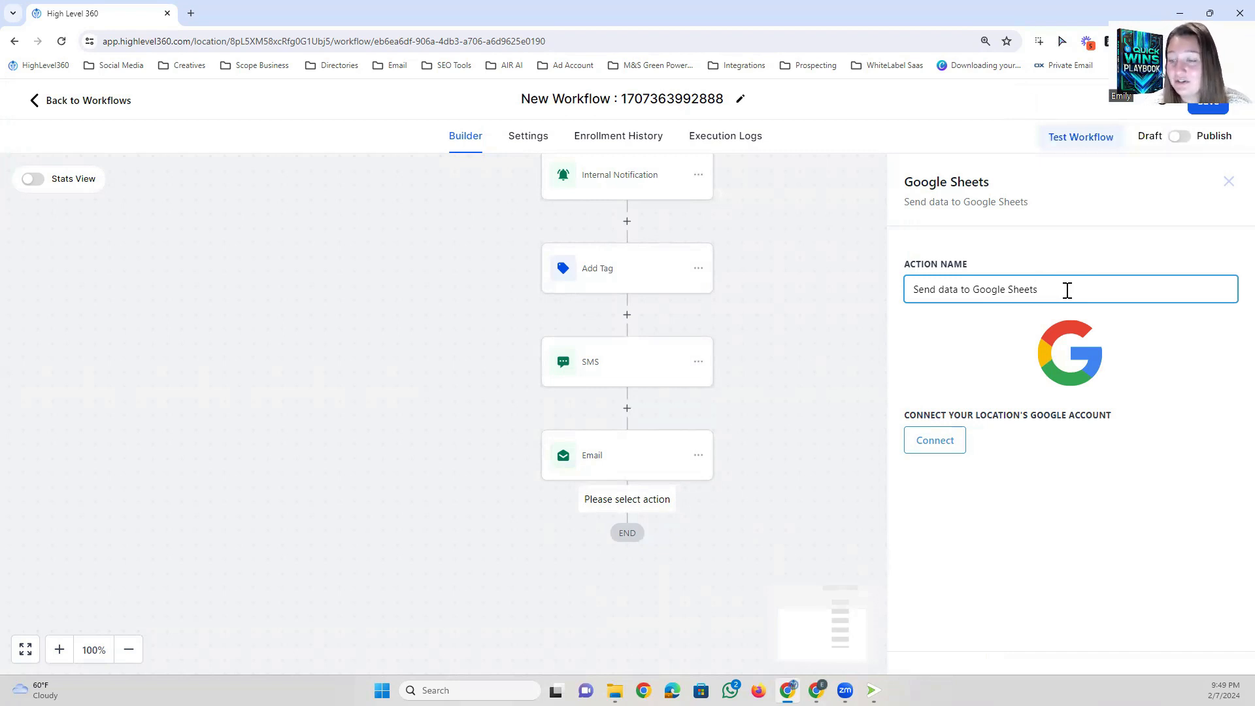
pyautogui.click(1228, 183)
# Examine the available workflow actions under Communication, Send Data and Internal Tools, and close the list without adding one.
pyautogui.click(627, 497)
pyautogui.scroll(-6, 1086, 458)
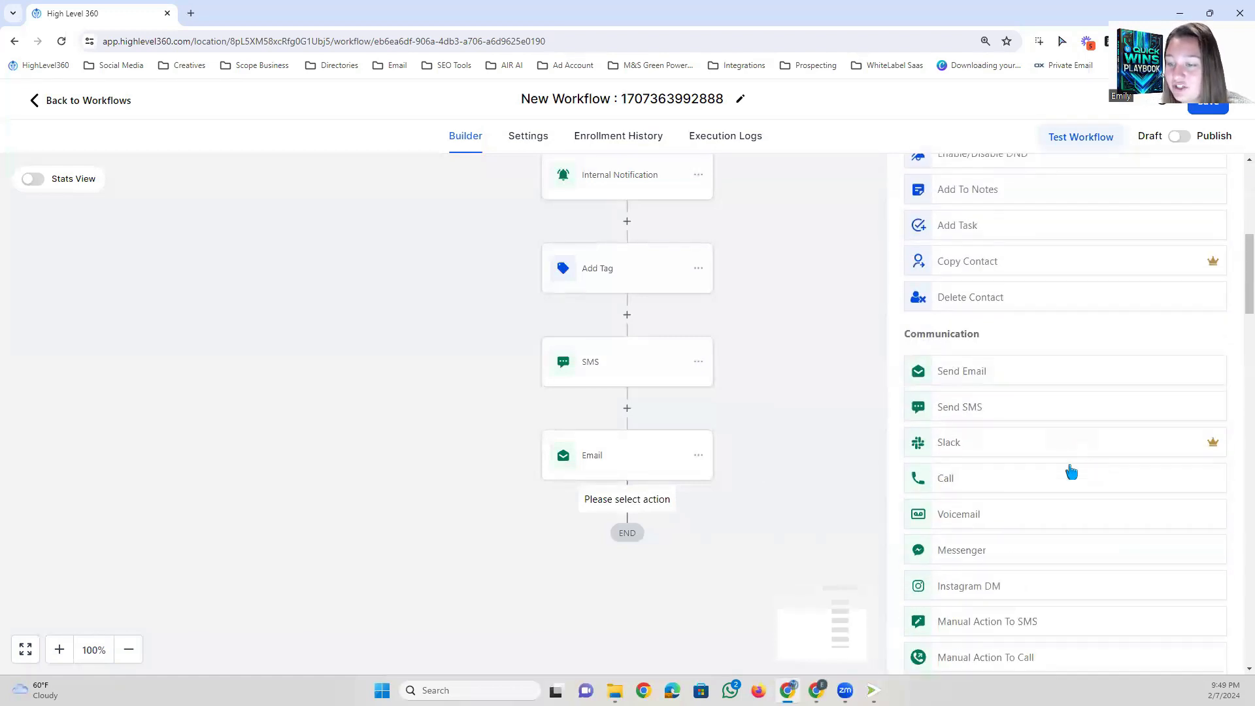
pyautogui.scroll(-9, 1072, 471)
pyautogui.scroll(-4, 1071, 471)
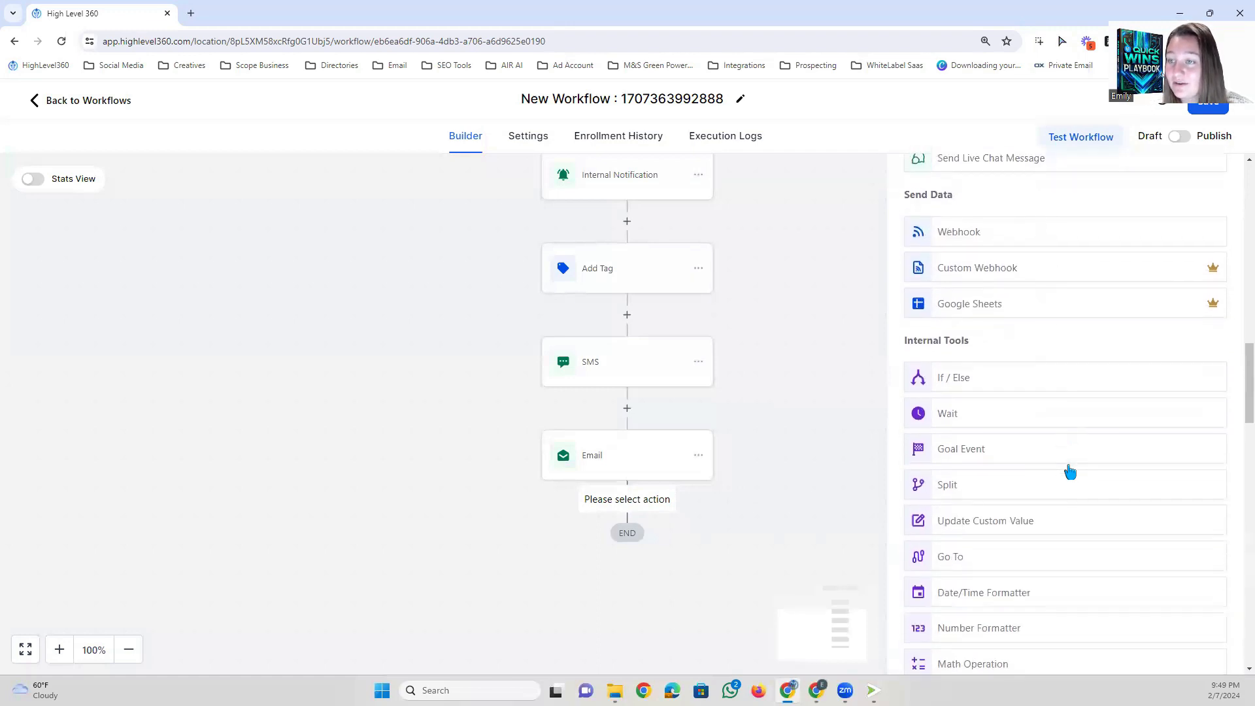
pyautogui.scroll(1, 1092, 376)
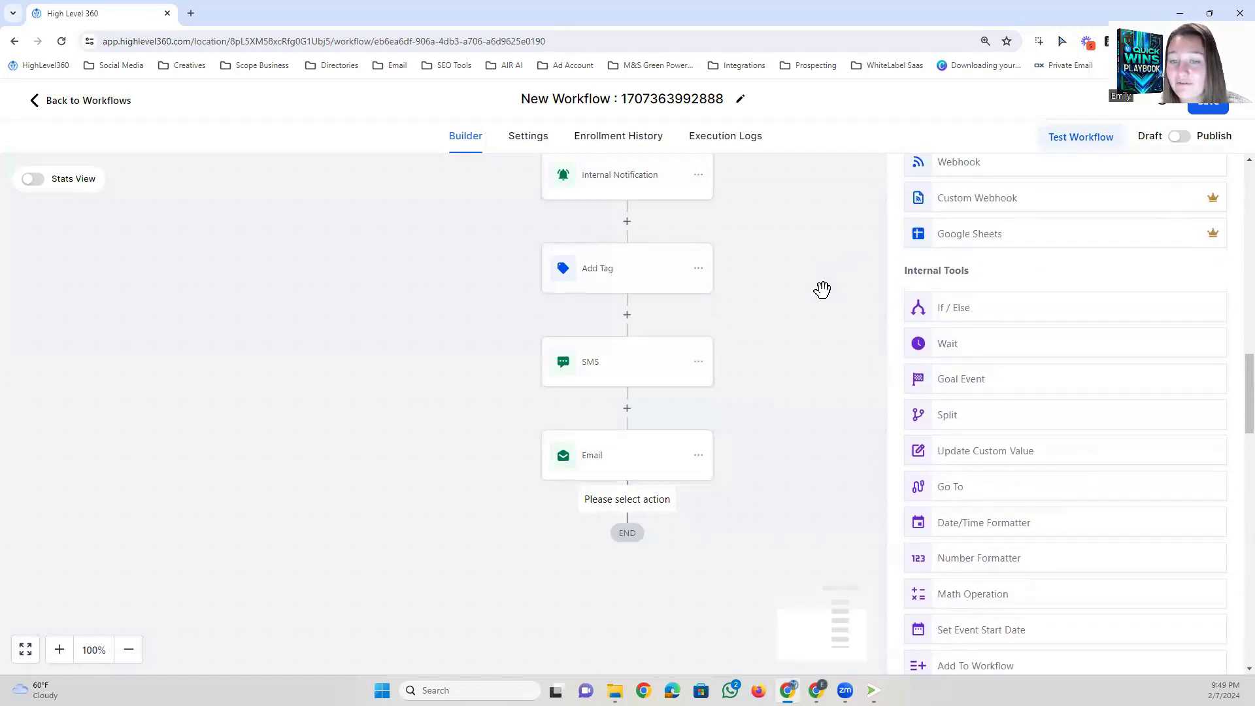
pyautogui.scroll(3, 827, 268)
pyautogui.scroll(-1, 831, 336)
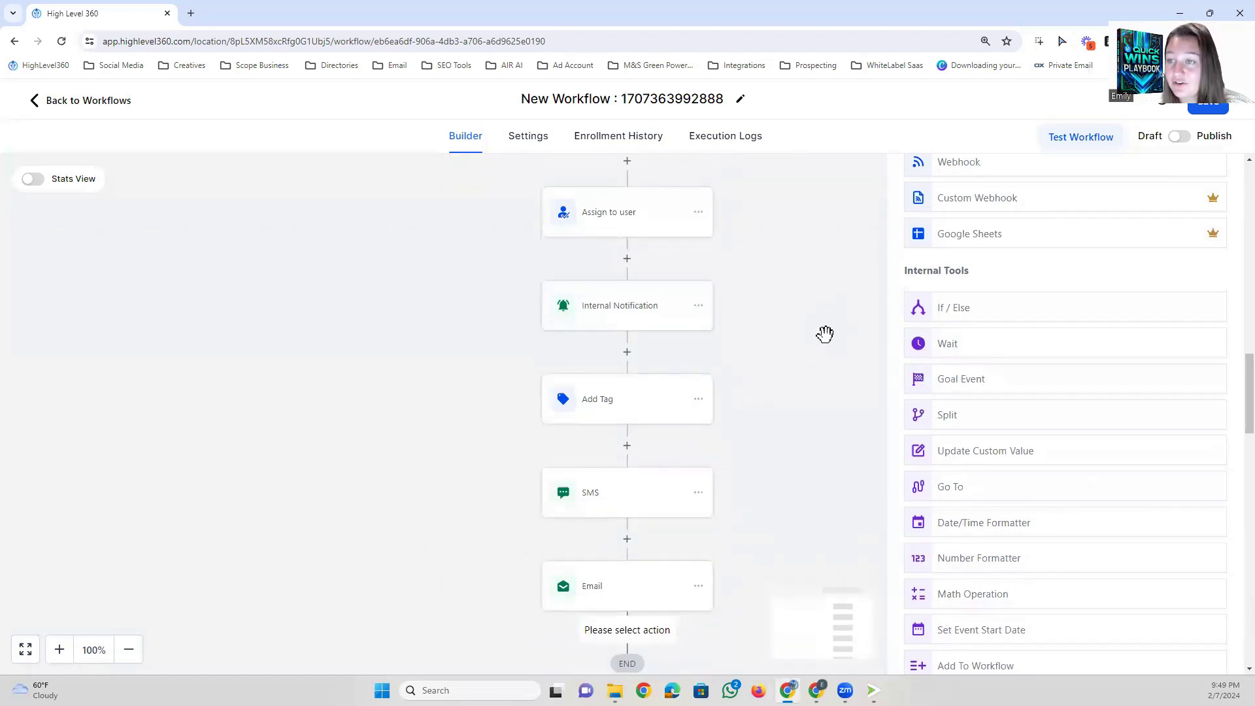
pyautogui.click(813, 289)
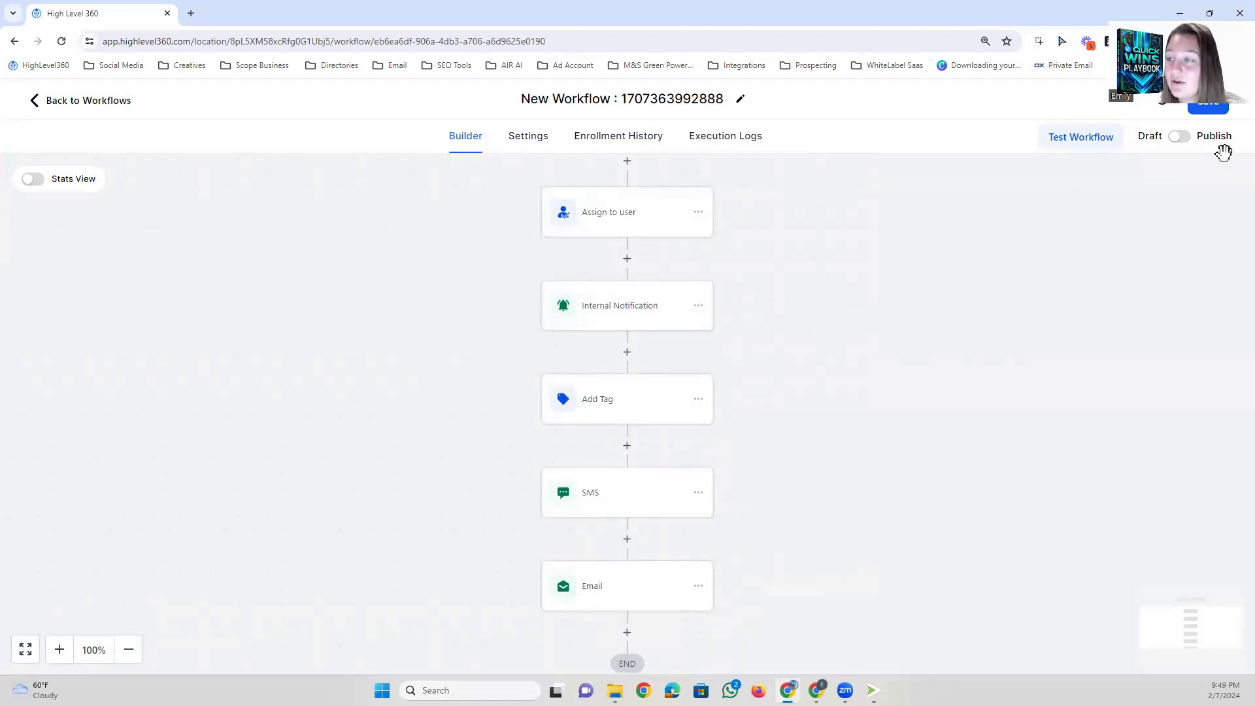
# Save the workflow and switch its status from Draft to Publish.
pyautogui.click(1203, 111)
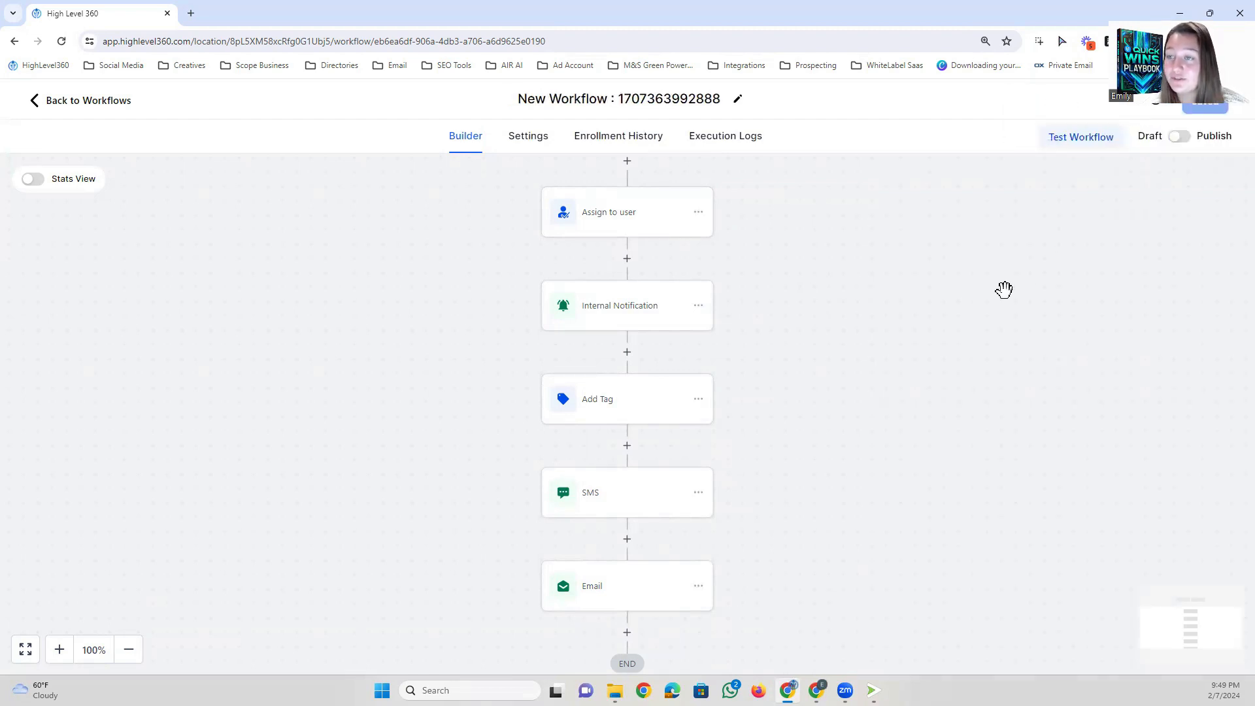
pyautogui.click(1179, 136)
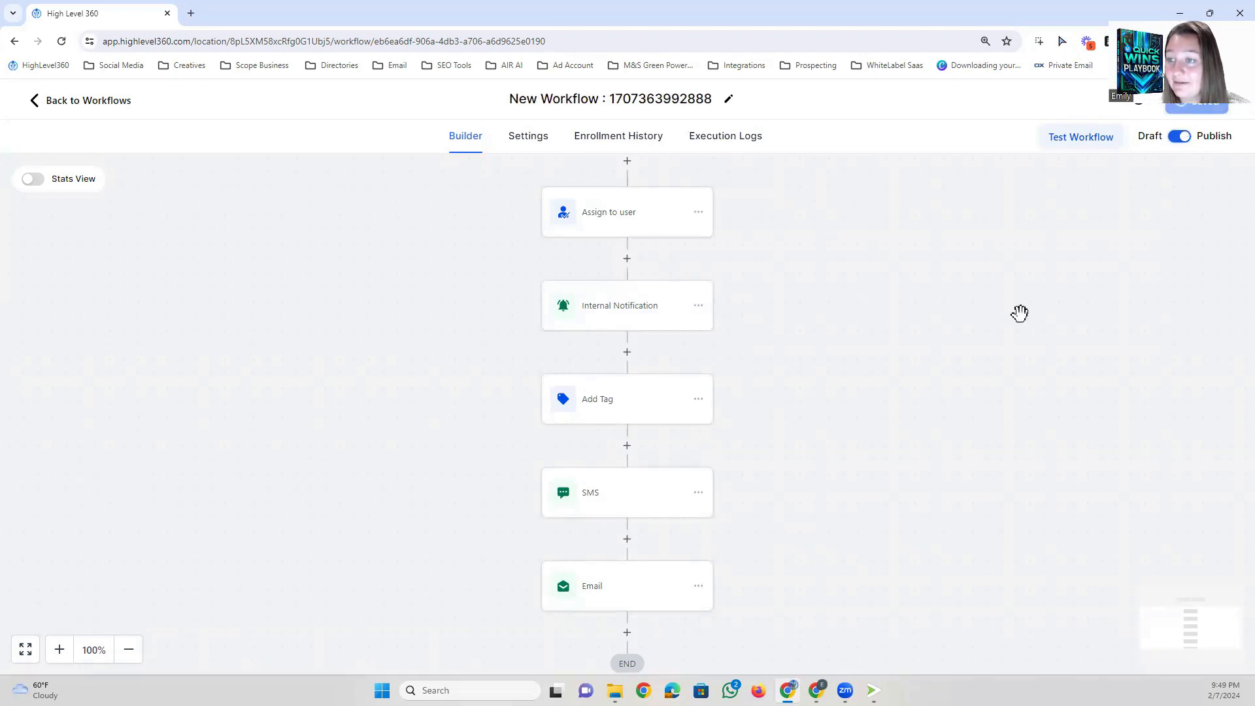